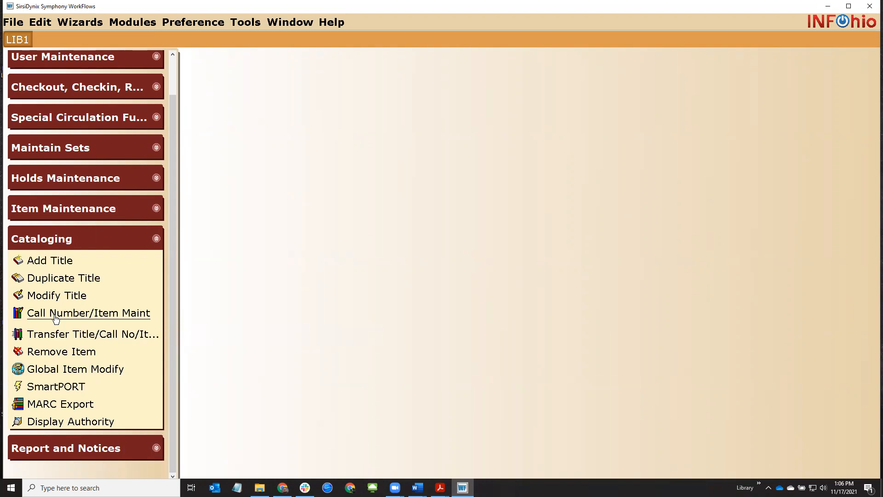
# Open Call Number/Item Maint, glance at the Word barcode notes, and click into the search field
pyautogui.click(88, 313)
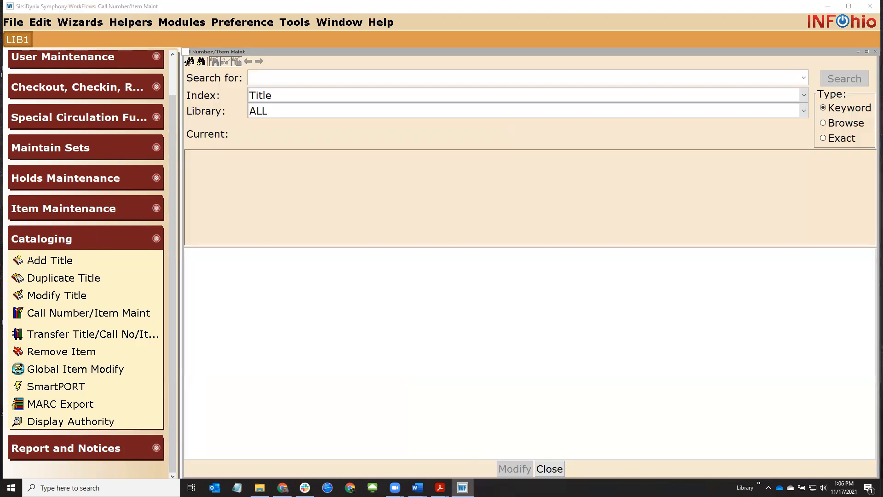
pyautogui.click(828, 6)
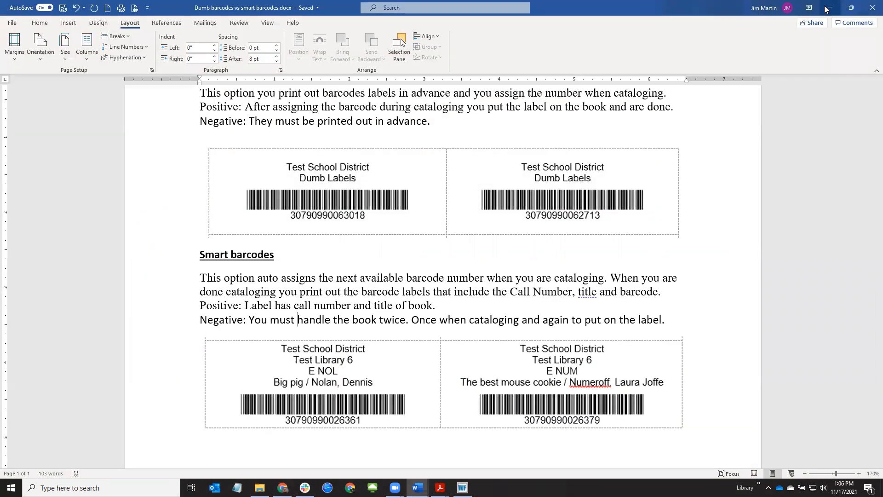
pyautogui.click(828, 8)
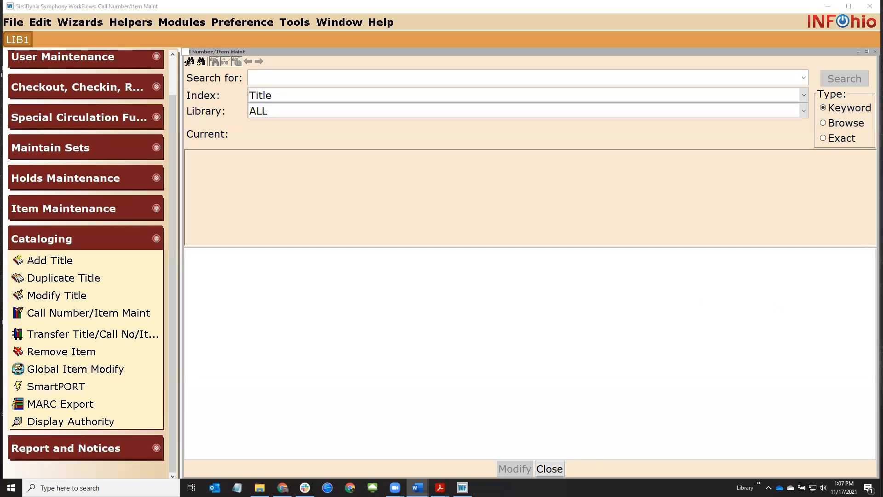
pyautogui.click(307, 77)
# Enter the title 'christmas bells are ringing' and limit the search to the DISTRICT library
pyautogui.write('chr')
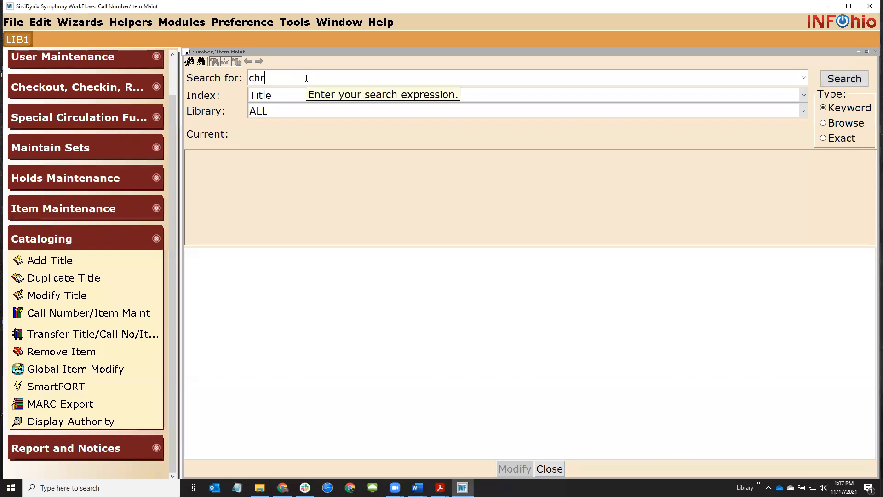
pyautogui.write('istmas bells')
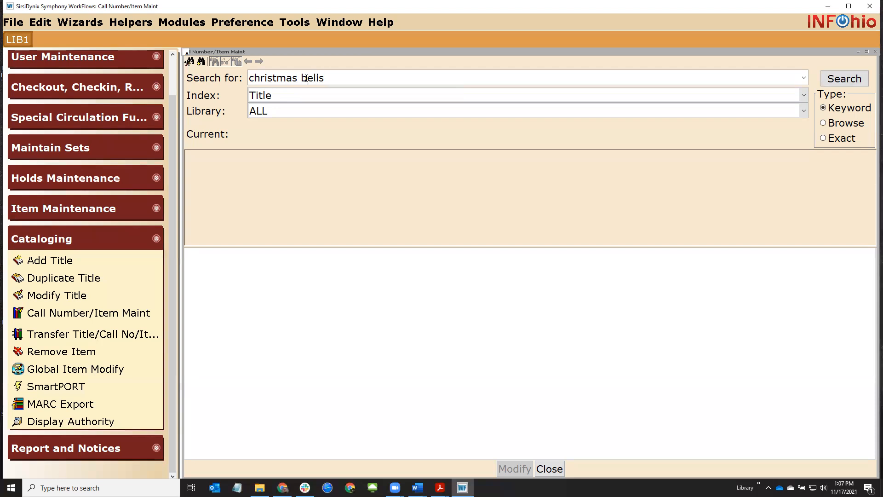
pyautogui.write(' are ringing')
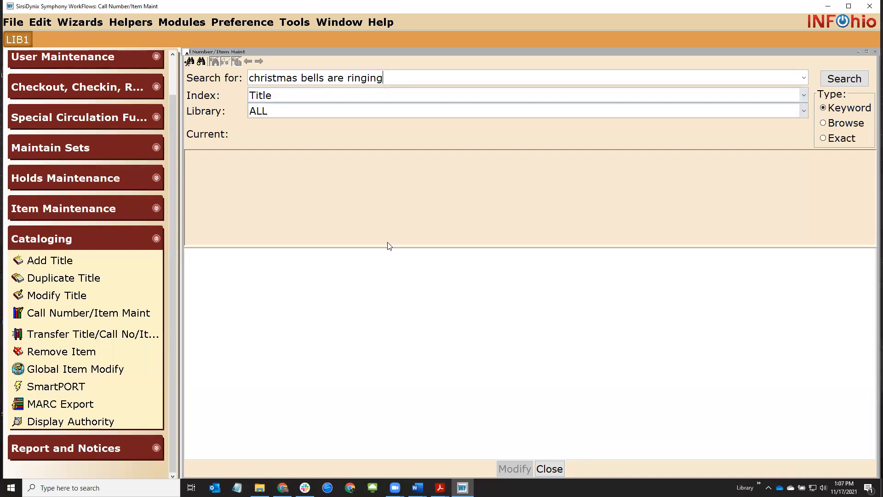
pyautogui.click(260, 114)
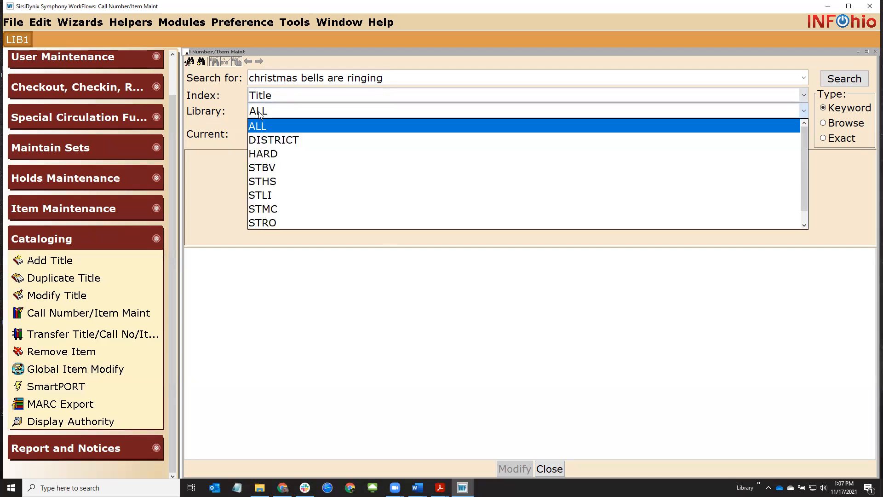
pyautogui.click(313, 141)
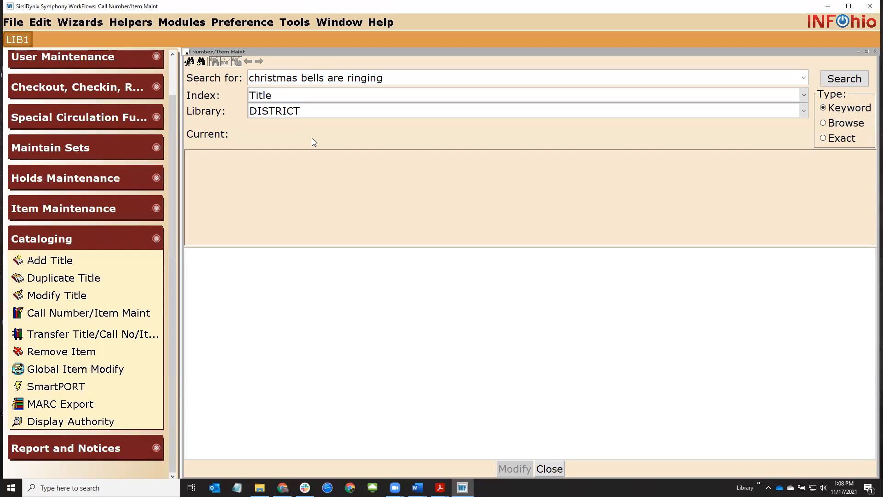
pyautogui.click(293, 114)
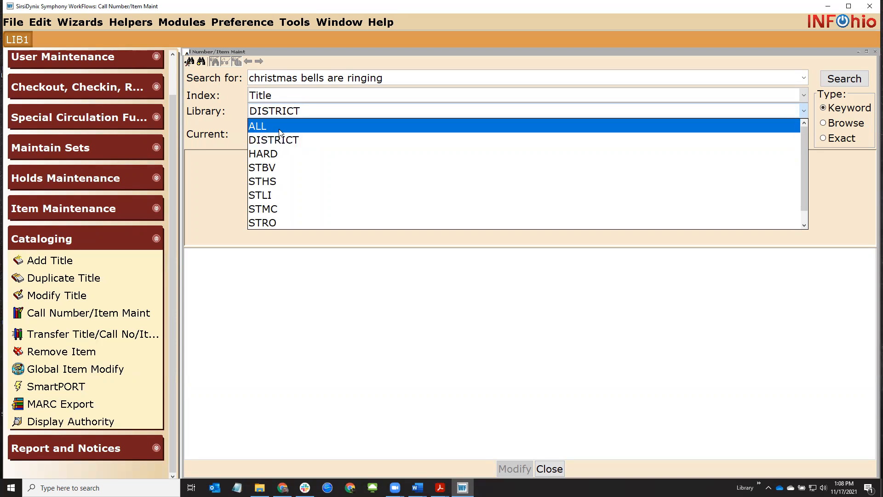
# Set Library to ALL and run a Keyword search for 'christmas bells are ringing'
pyautogui.click(280, 126)
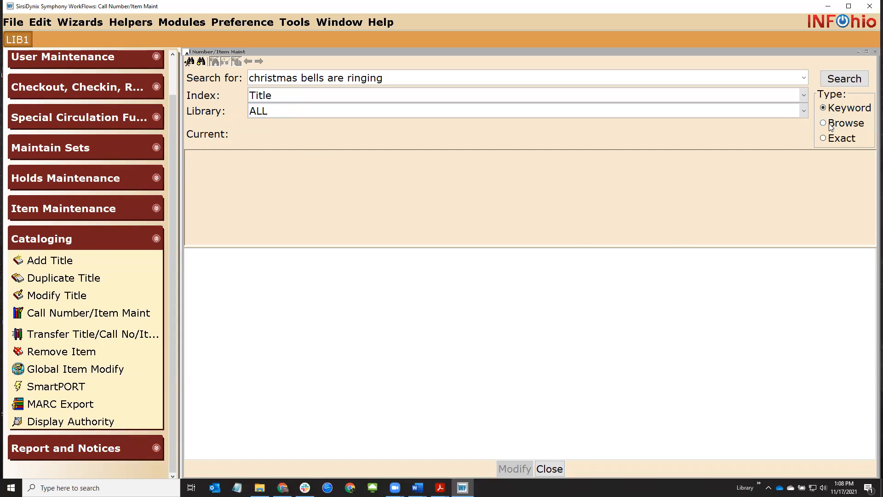
pyautogui.click(824, 139)
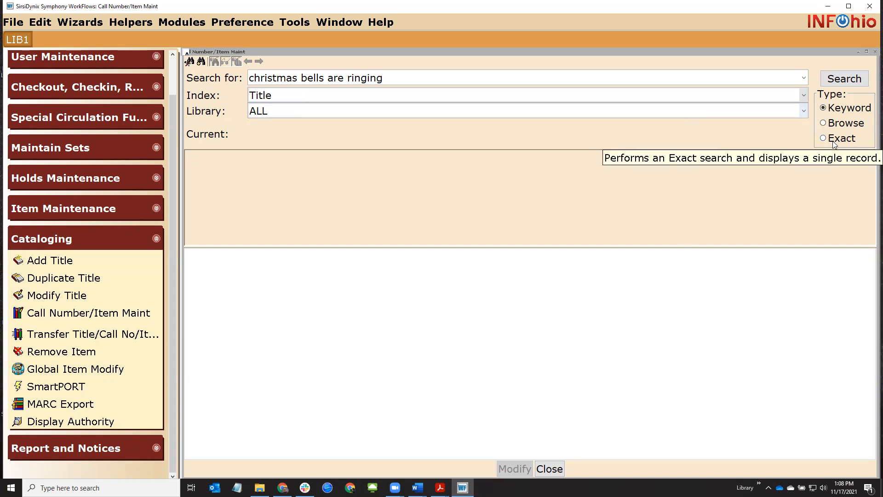
pyautogui.click(389, 79)
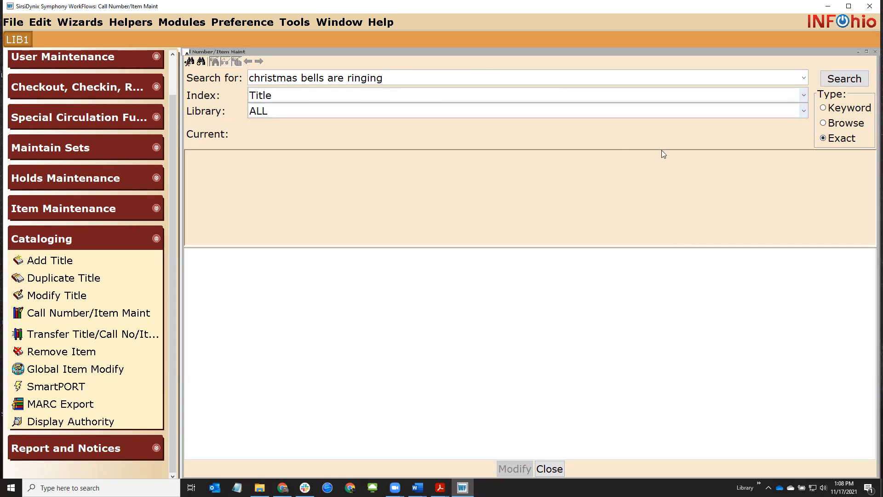
pyautogui.click(824, 123)
pyautogui.moveTo(249, 78); pyautogui.dragTo(387, 77)
pyautogui.click(391, 77)
pyautogui.moveTo(252, 78); pyautogui.dragTo(398, 81)
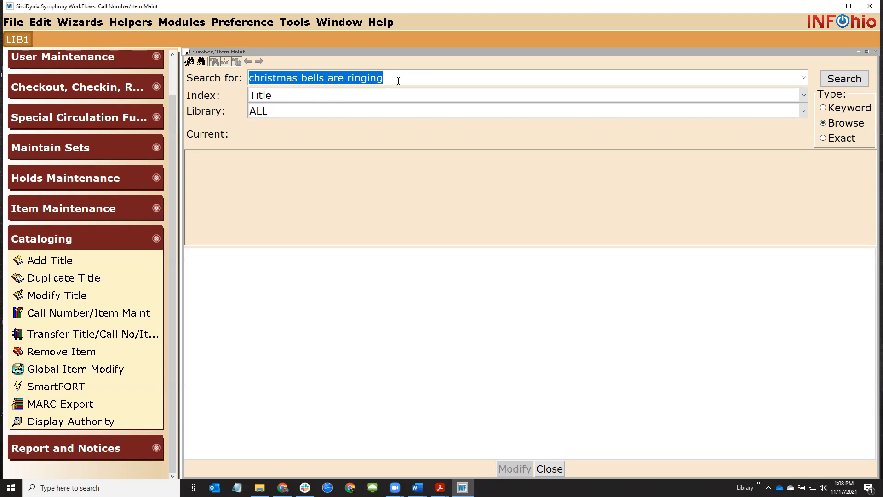
pyautogui.click(832, 106)
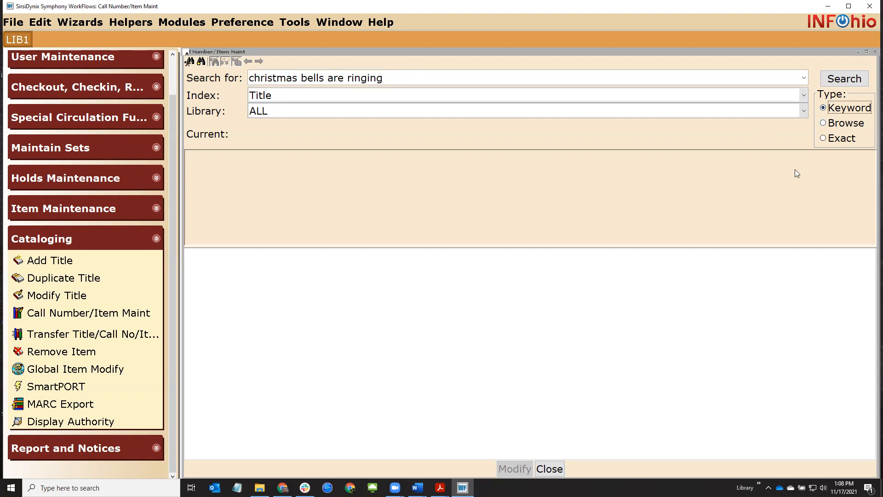
pyautogui.click(838, 79)
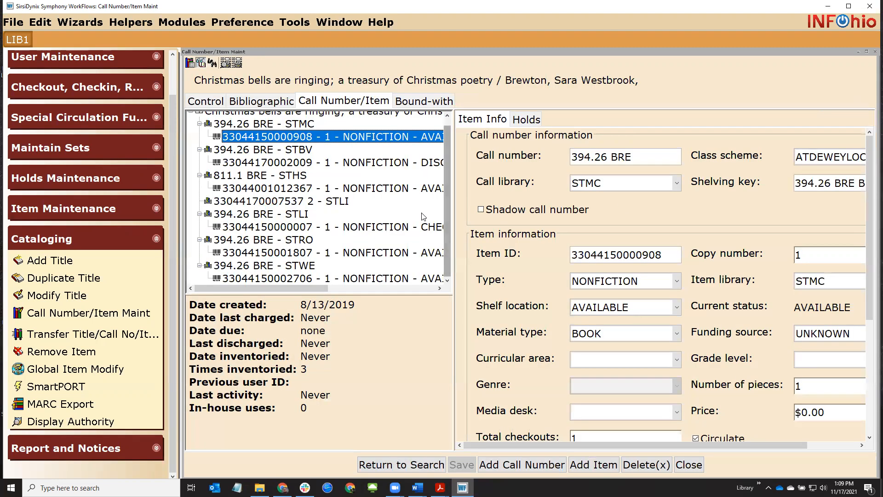
pyautogui.scroll(1, 423, 216)
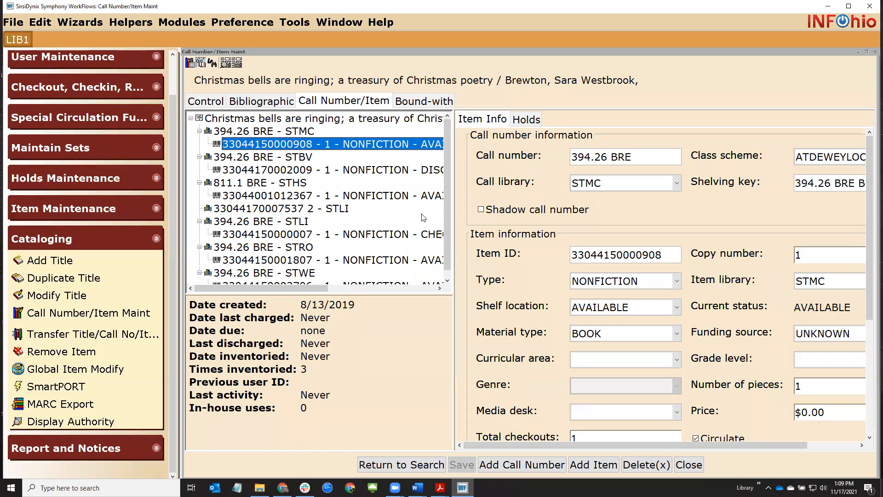
pyautogui.click(298, 133)
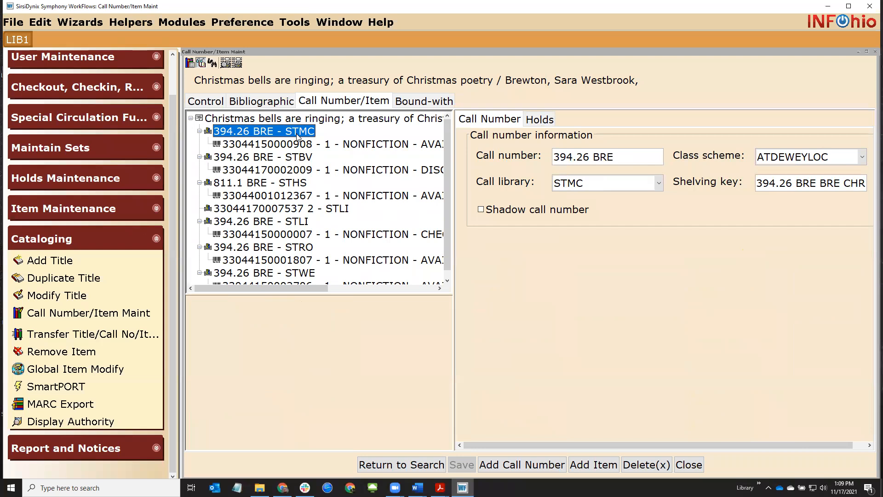
pyautogui.click(304, 146)
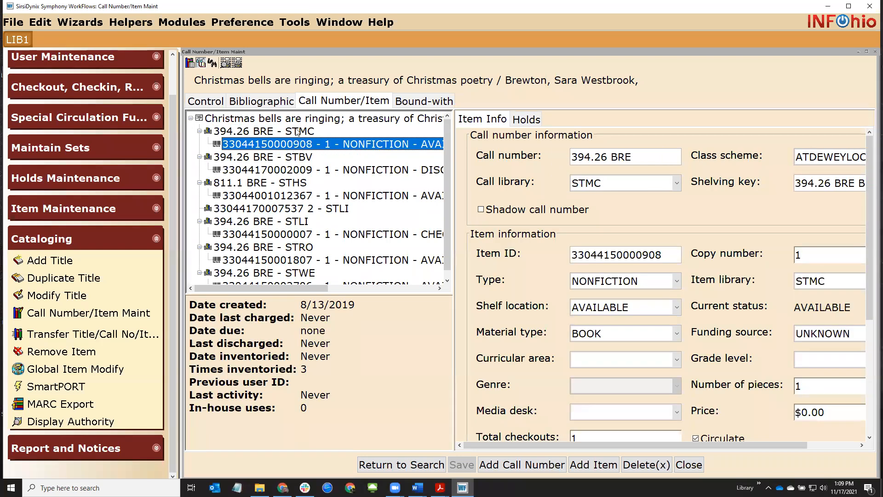
pyautogui.click(297, 134)
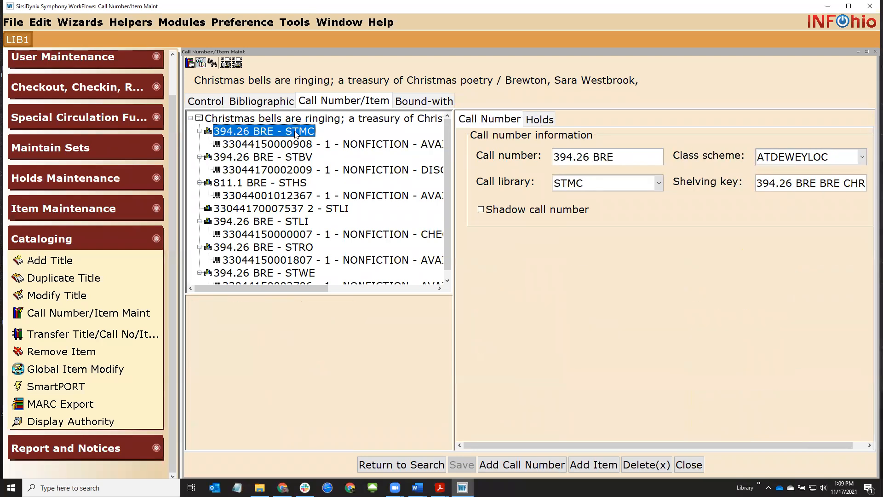
pyautogui.click(294, 158)
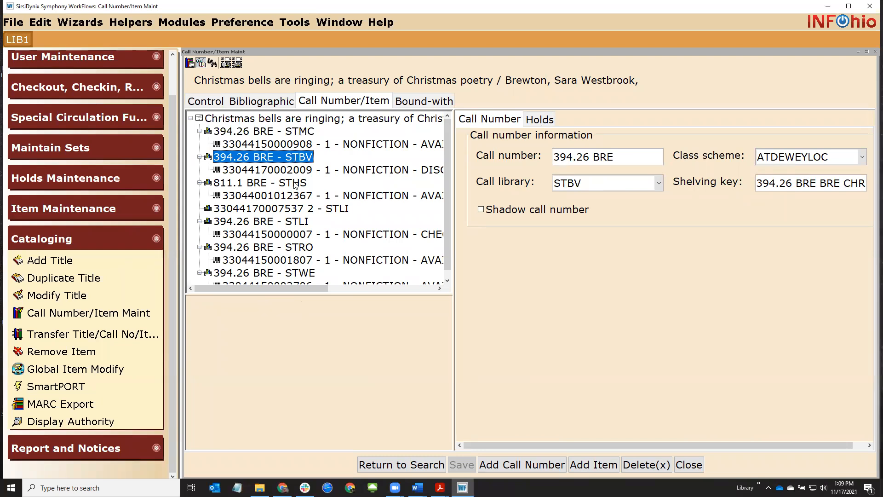
pyautogui.click(295, 184)
pyautogui.click(299, 223)
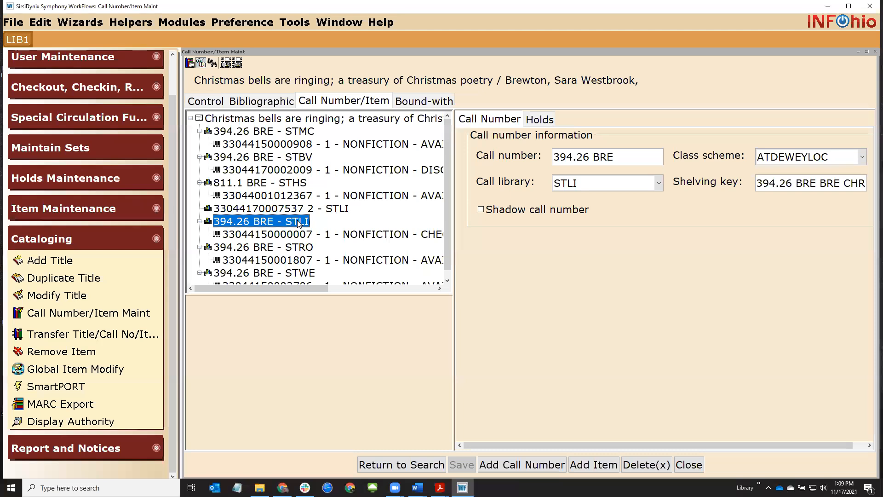
pyautogui.click(297, 248)
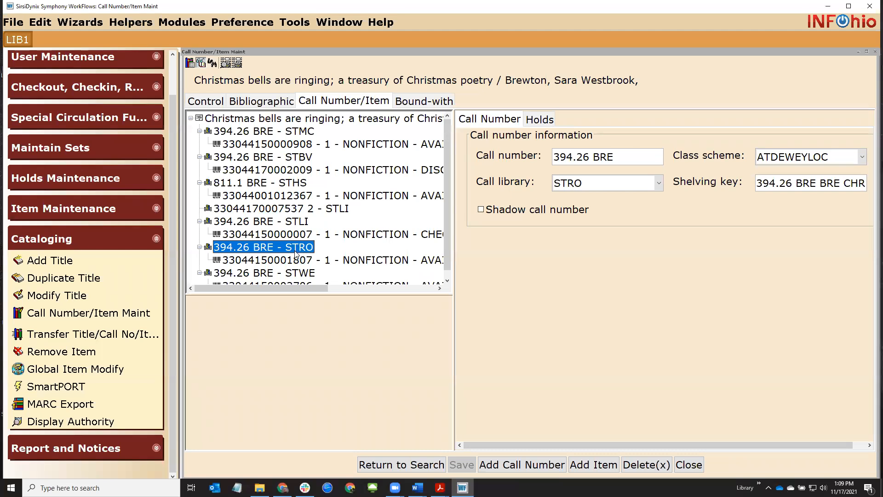
pyautogui.click(298, 132)
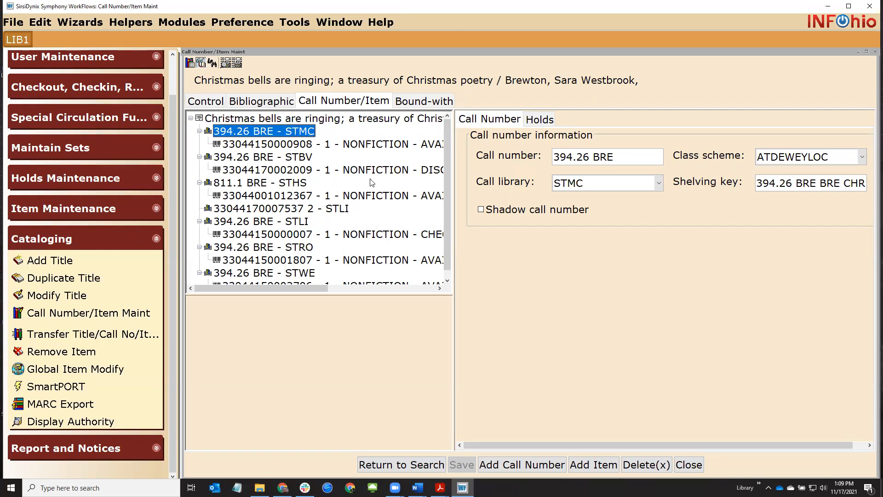
pyautogui.click(365, 146)
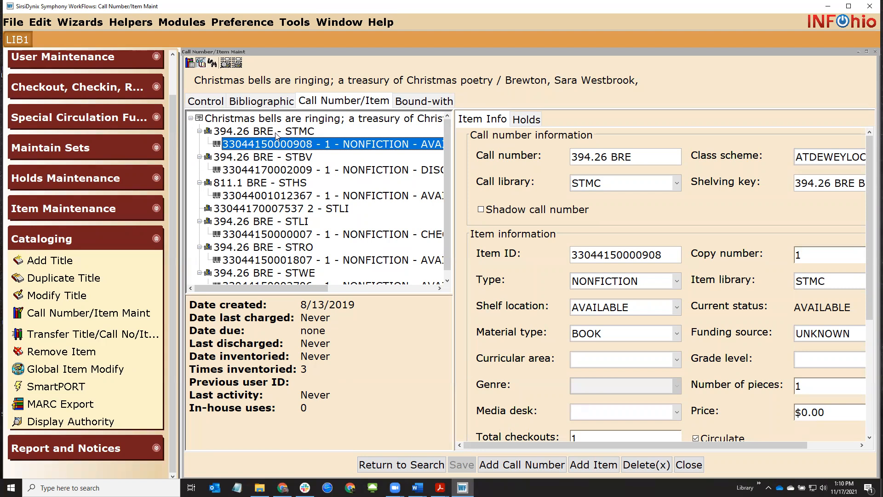
pyautogui.click(220, 132)
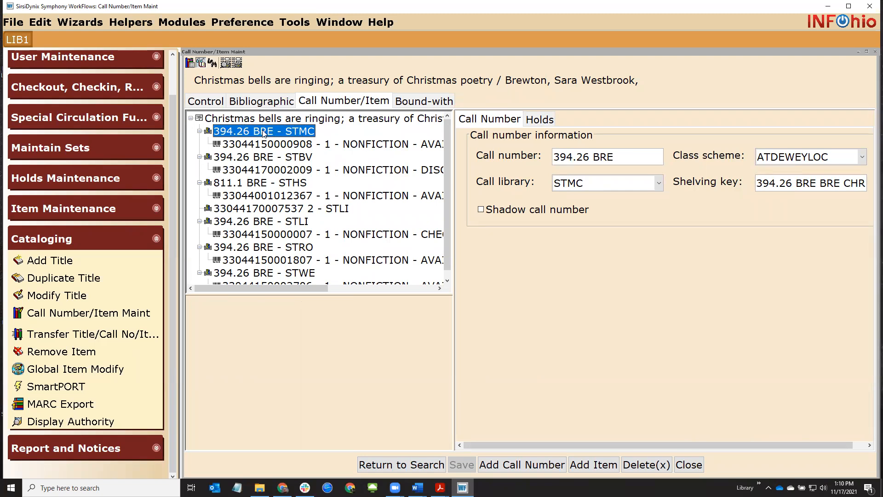
pyautogui.click(260, 143)
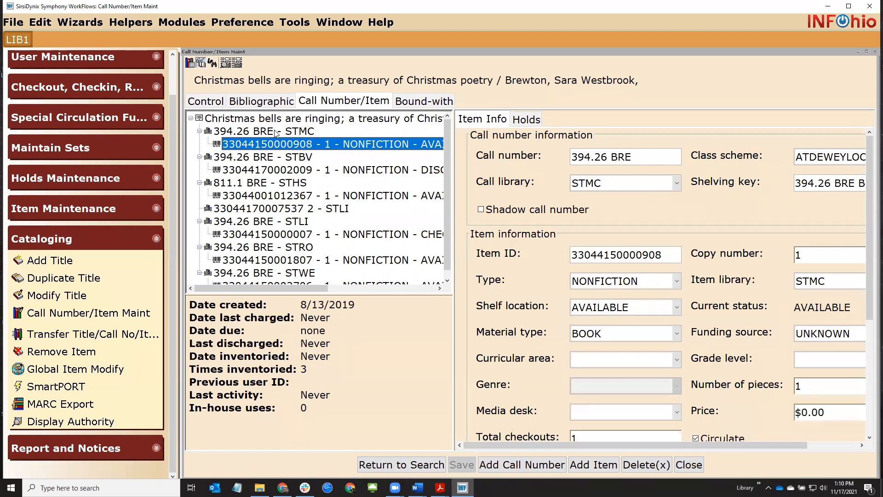
pyautogui.doubleClick(749, 254)
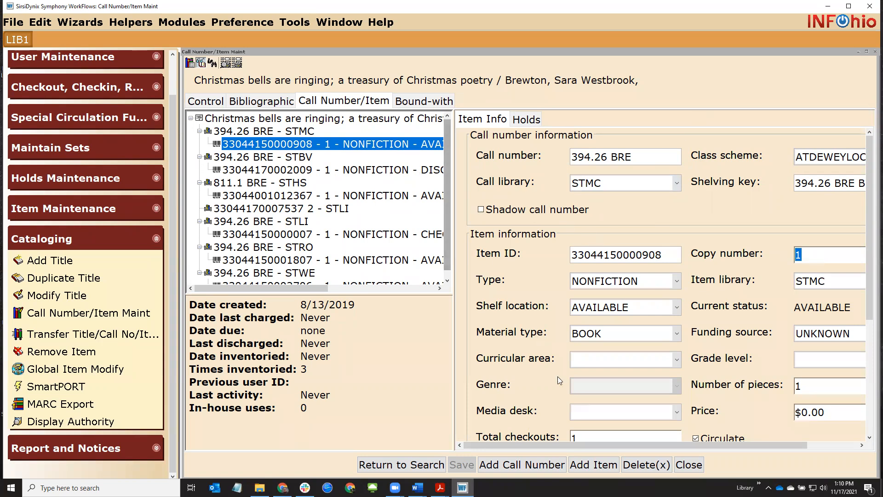
pyautogui.click(594, 465)
# Check the new copy 2 item's fields and open its Funding source choices
pyautogui.doubleClick(813, 255)
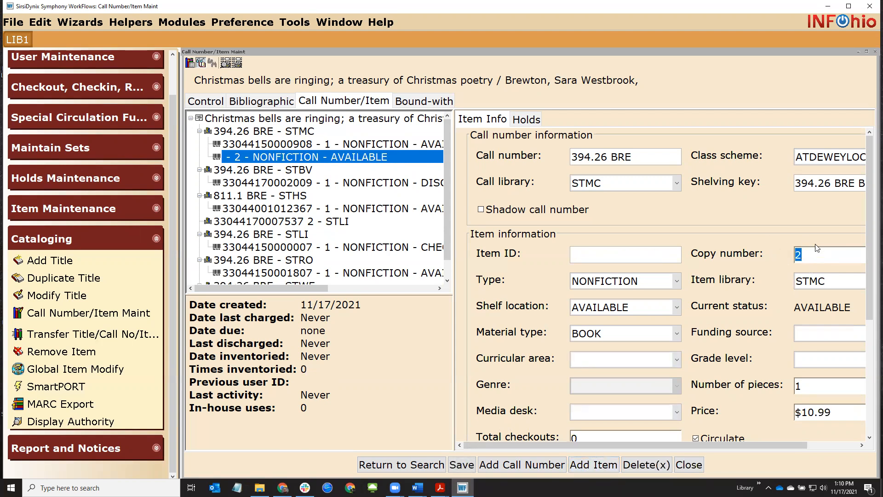
pyautogui.click(612, 256)
pyautogui.click(848, 337)
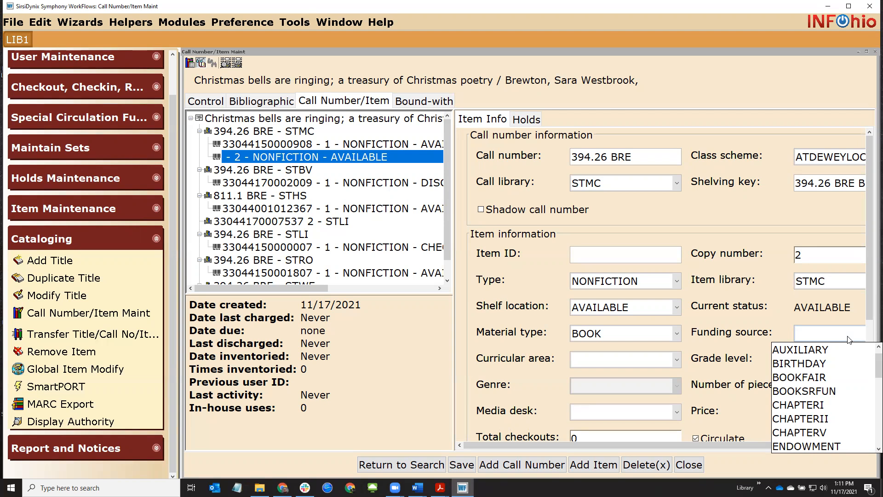
# Set the new copy's funding source to PTO/PTA
pyautogui.click(759, 336)
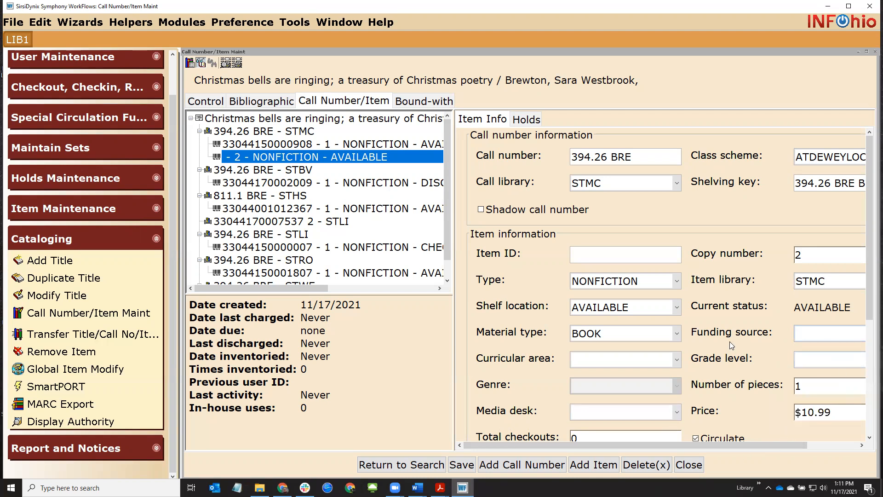
pyautogui.click(806, 335)
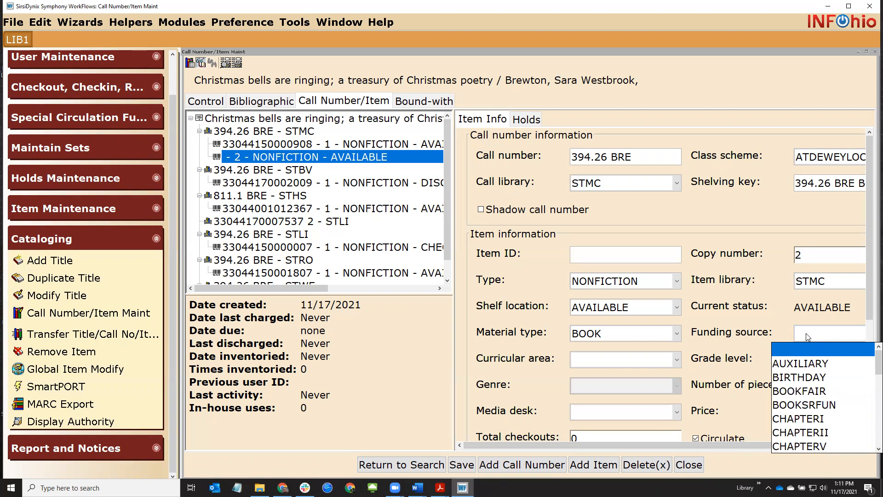
pyautogui.press('p')
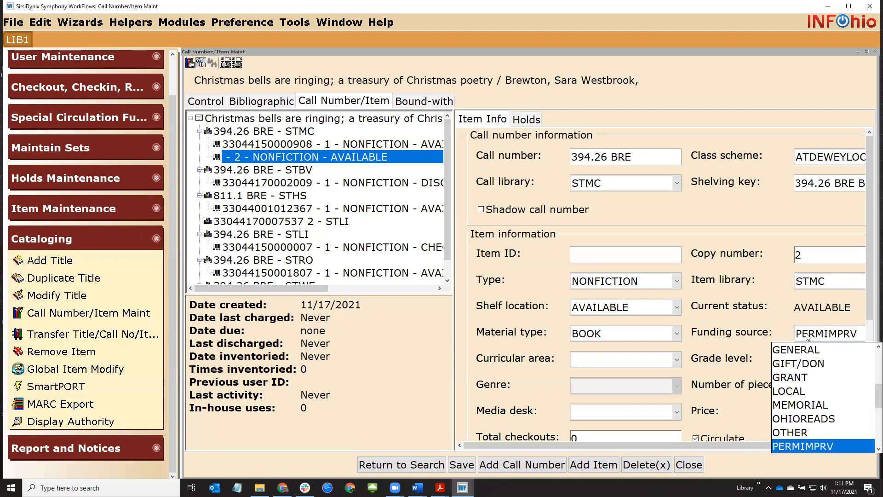
pyautogui.scroll(-1, 813, 419)
pyautogui.click(813, 420)
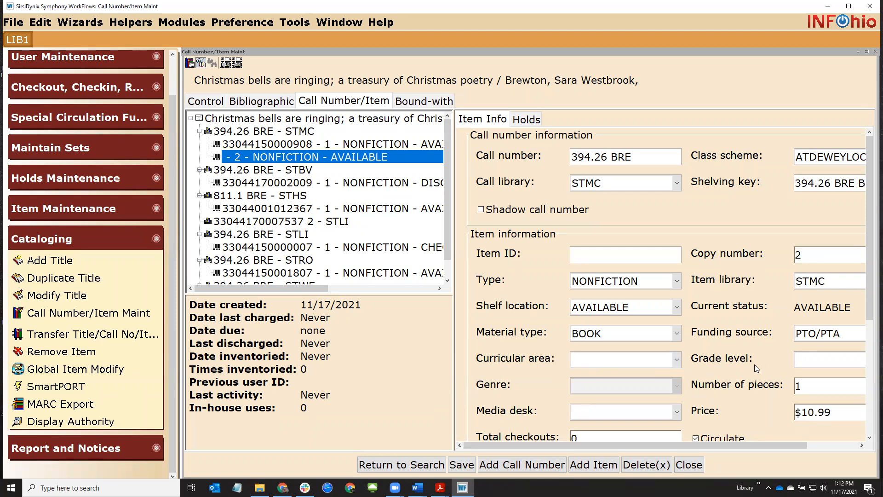
# Try curricular area ENGLISH and grade level 03, then reset both to blank
pyautogui.moveTo(720, 362)
pyautogui.moveTo(748, 360)
pyautogui.click(677, 361)
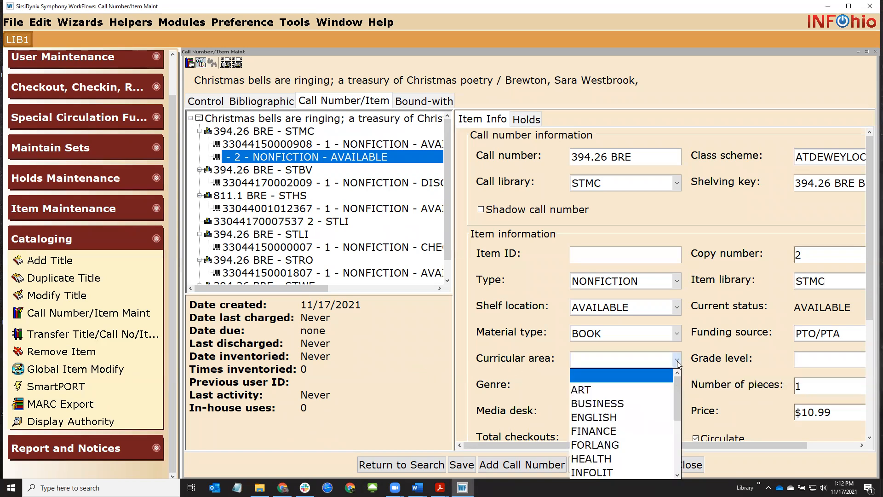
pyautogui.click(650, 419)
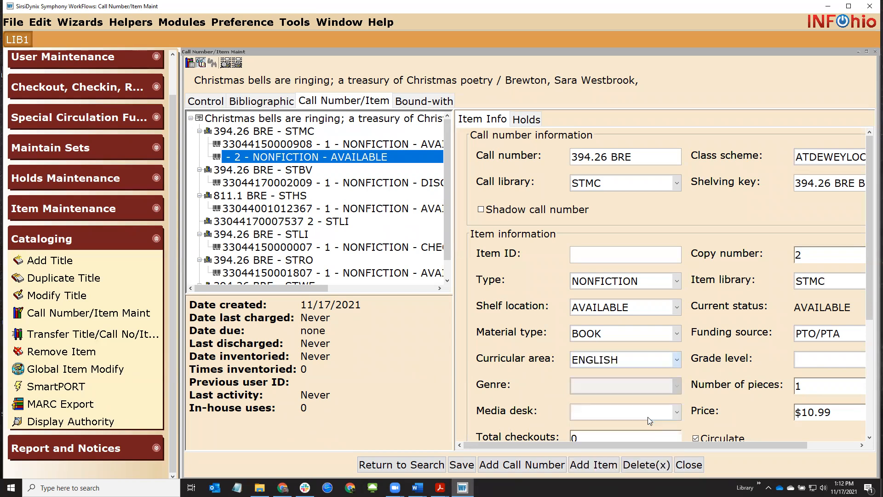
pyautogui.click(824, 365)
pyautogui.click(803, 413)
pyautogui.click(802, 363)
pyautogui.click(796, 372)
pyautogui.click(643, 365)
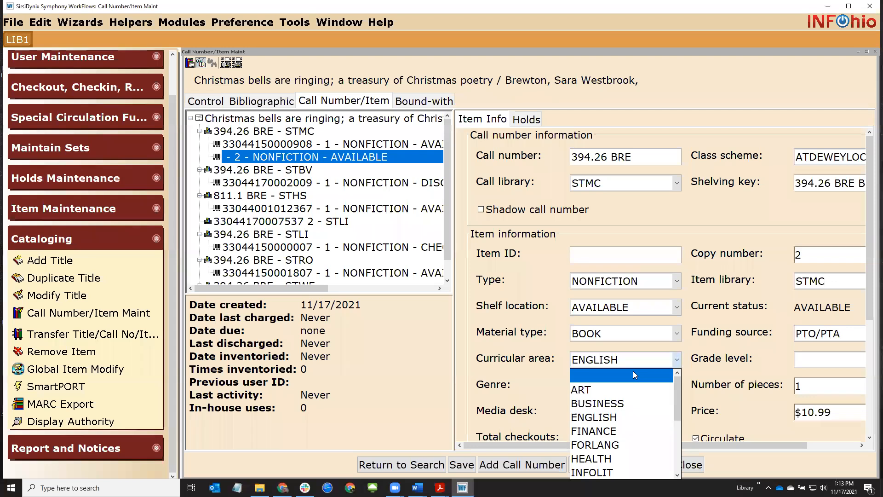
pyautogui.click(633, 371)
pyautogui.scroll(-1, 506, 366)
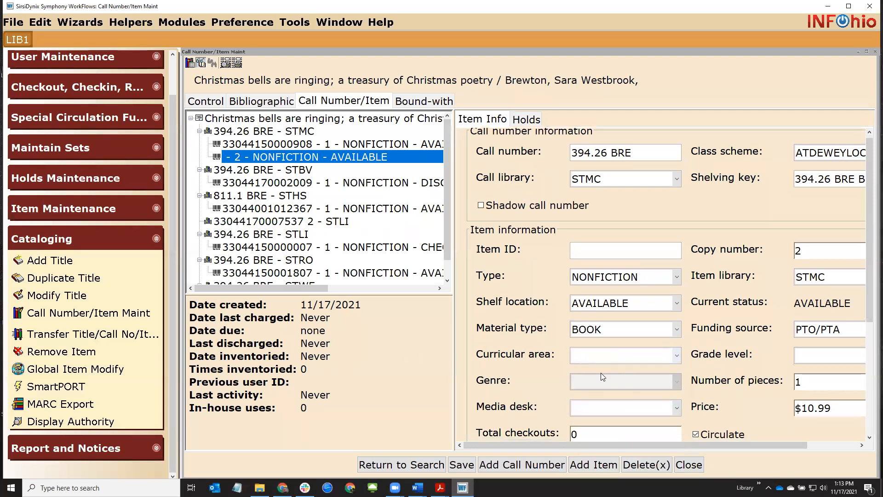
pyautogui.scroll(-3, 607, 383)
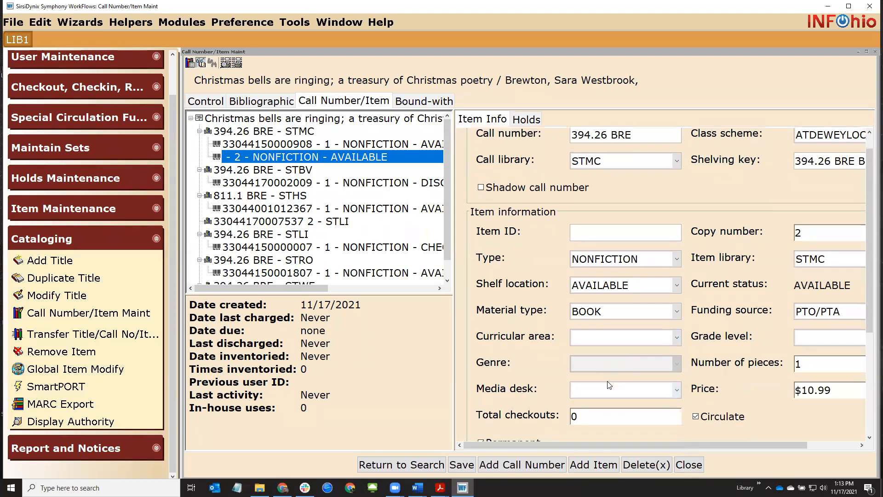
pyautogui.scroll(-2, 607, 380)
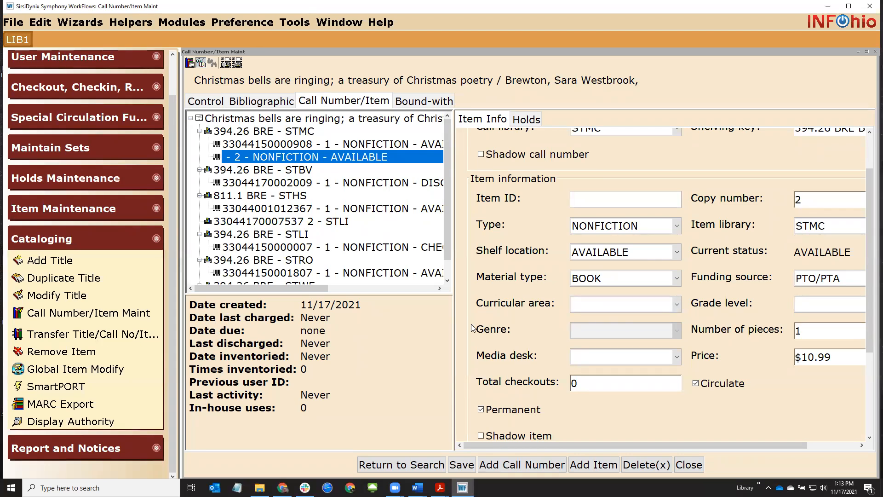
# Keep Number of pieces at 1 and leave Media desk blank
pyautogui.doubleClick(806, 333)
pyautogui.click(815, 333)
pyautogui.press('BackSpace')
pyautogui.write('6')
pyautogui.press('BackSpace')
pyautogui.write('1')
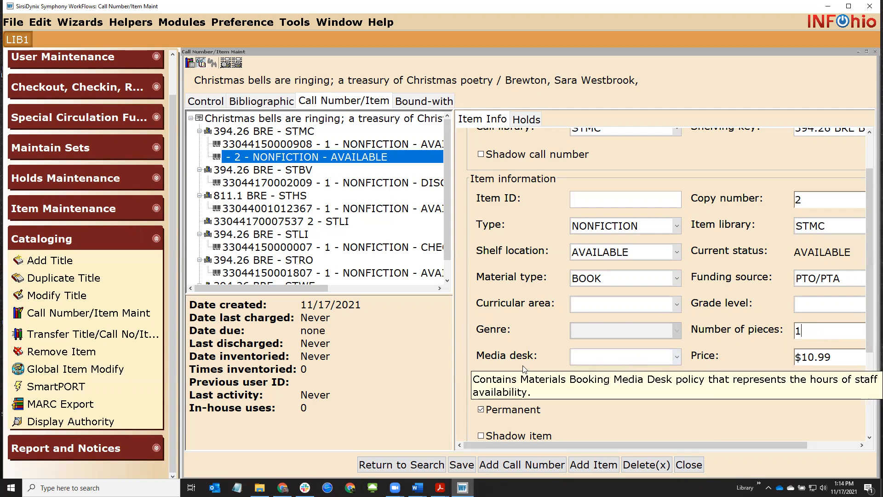
pyautogui.click(667, 361)
pyautogui.click(672, 359)
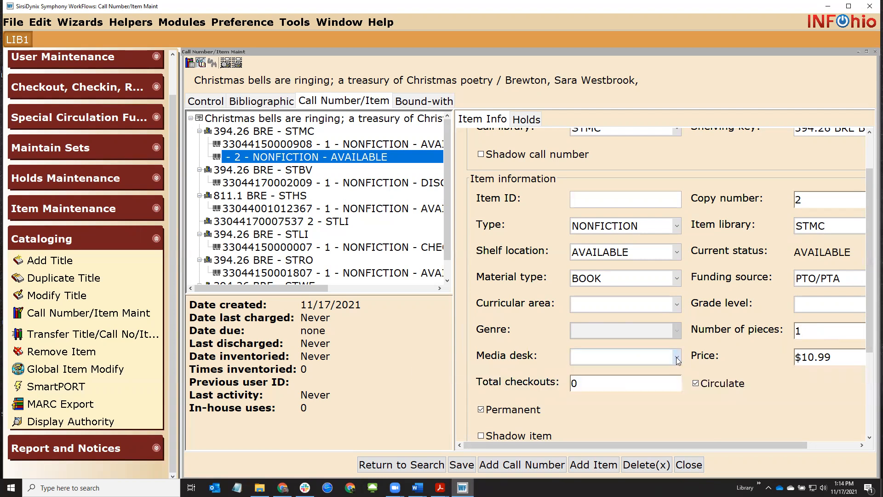
pyautogui.moveTo(531, 361)
# Change the price from 10.99 to 12.99
pyautogui.moveTo(802, 362); pyautogui.dragTo(840, 359)
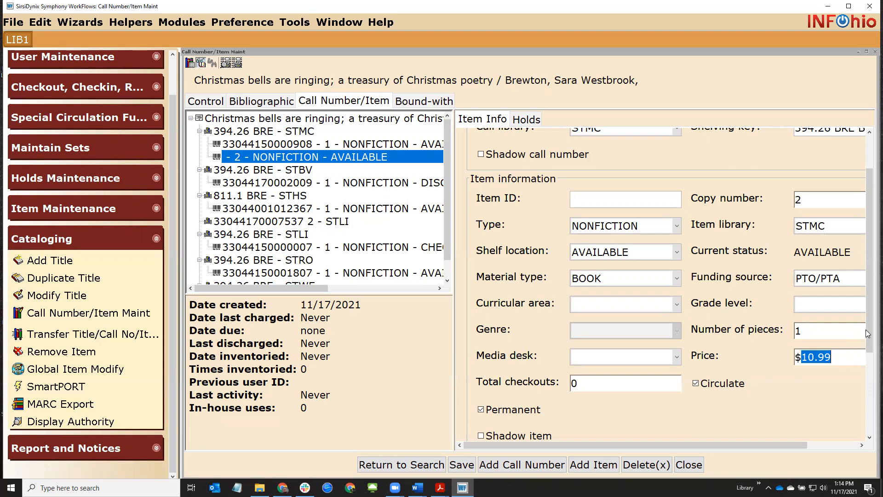
pyautogui.moveTo(869, 333); pyautogui.dragTo(869, 367)
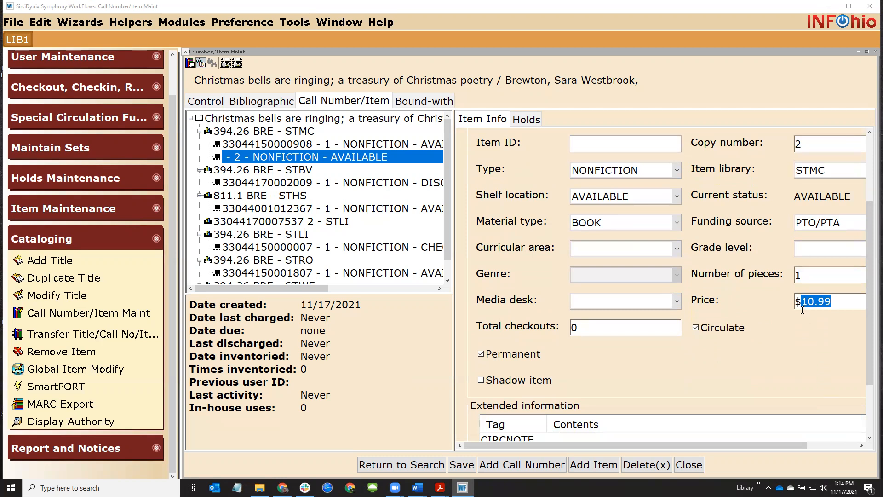
pyautogui.moveTo(803, 301); pyautogui.dragTo(834, 304)
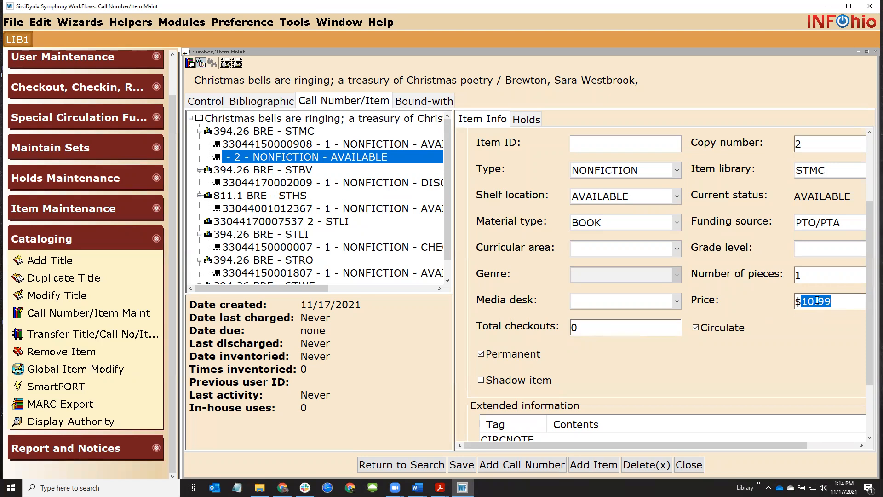
pyautogui.write('12.99')
pyautogui.moveTo(870, 287); pyautogui.dragTo(870, 335)
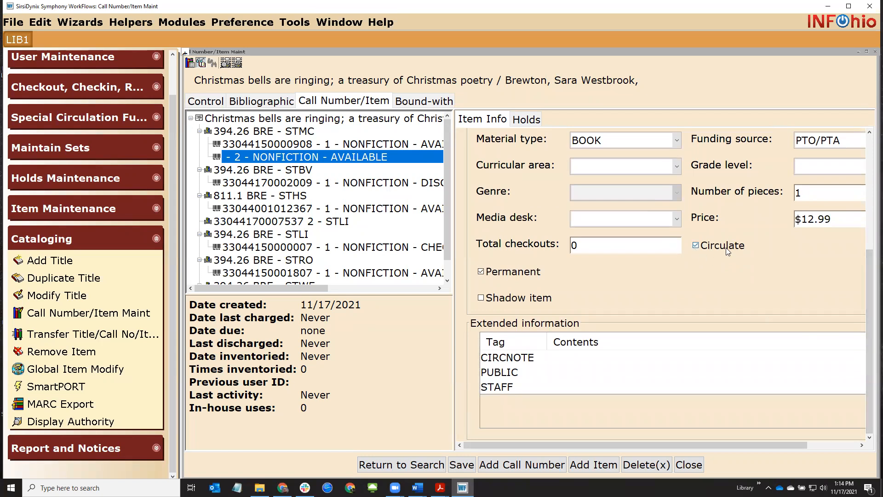
# Toggle the circulate and permanent checkboxes off and back on
pyautogui.click(699, 249)
pyautogui.click(697, 246)
pyautogui.click(496, 275)
pyautogui.click(496, 275)
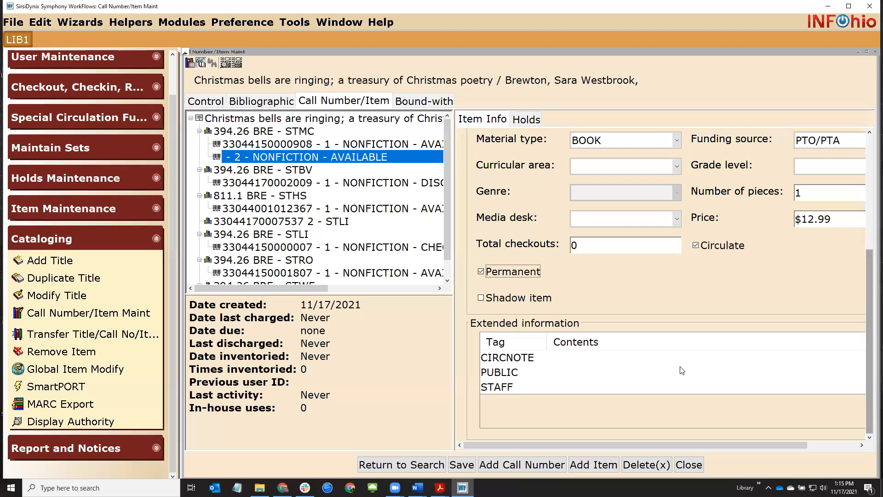
# Enter the CIRCNOTE 'checkout & checkin', trying and removing an item-count addition
pyautogui.click(625, 359)
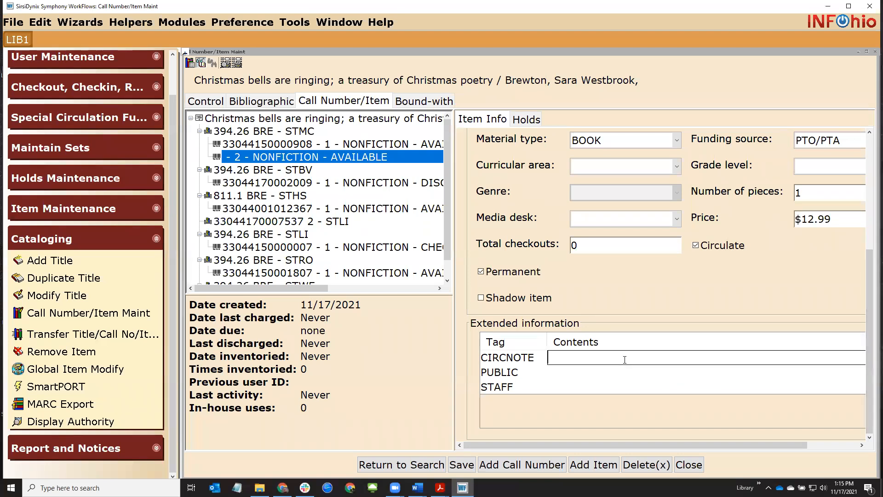
pyautogui.write('checkout che')
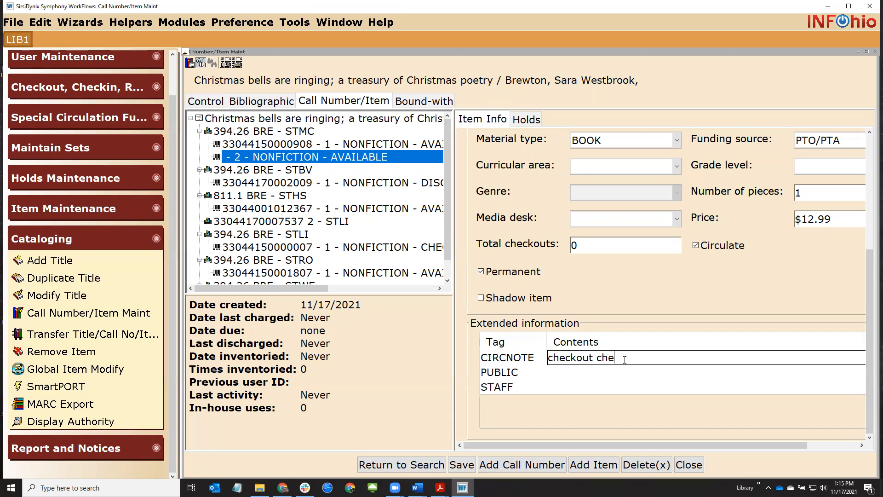
pyautogui.write('ckin')
pyautogui.write('&')
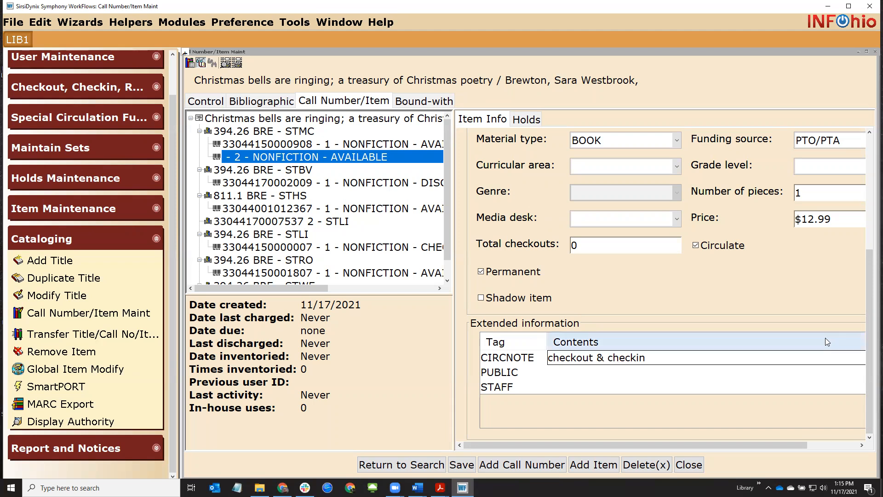
pyautogui.click(735, 360)
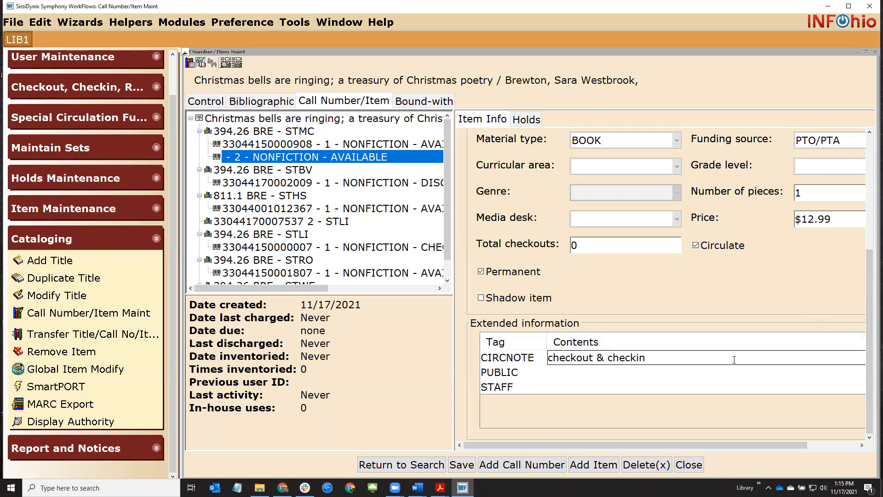
pyautogui.write('1')
pyautogui.press('BackSpace')
pyautogui.write('2 bo')
pyautogui.press('BackSpace')
pyautogui.press('BackSpace')
pyautogui.press('BackSpace')
pyautogui.press('BackSpace')
pyautogui.press('BackSpace')
pyautogui.write('3 books 2 dvdd')
pyautogui.press('BackSpace')
pyautogui.write('s and 1 quiz')
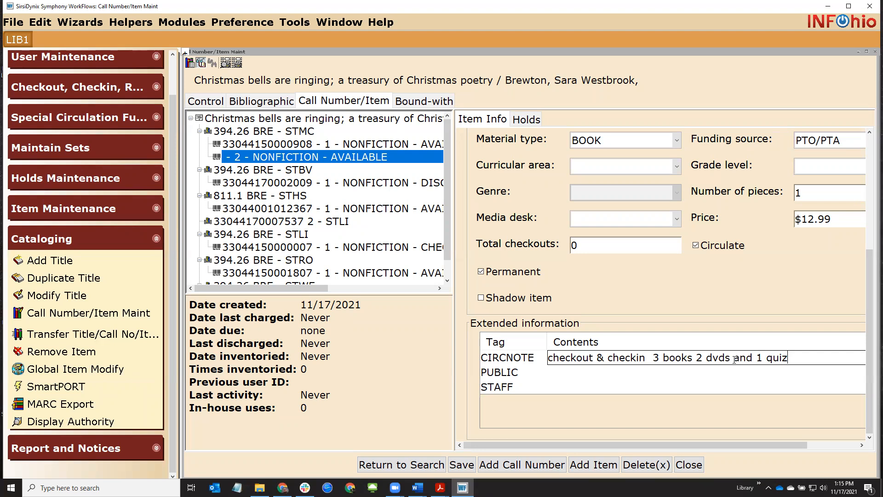
pyautogui.press('BackSpace')
pyautogui.press('BackSpace')
pyautogui.press('BackSpace')
pyautogui.press('BackSpace')
pyautogui.press('BackSpace')
pyautogui.press('BackSpace')
pyautogui.press('BackSpace')
pyautogui.press('BackSpace')
pyautogui.press('BackSpace')
pyautogui.press('BackSpace')
pyautogui.press('BackSpace')
pyautogui.press('BackSpace')
pyautogui.press('BackSpace')
pyautogui.press('BackSpace')
pyautogui.press('BackSpace')
pyautogui.press('BackSpace')
pyautogui.press('BackSpace')
pyautogui.press('BackSpace')
pyautogui.press('BackSpace')
pyautogui.press('BackSpace')
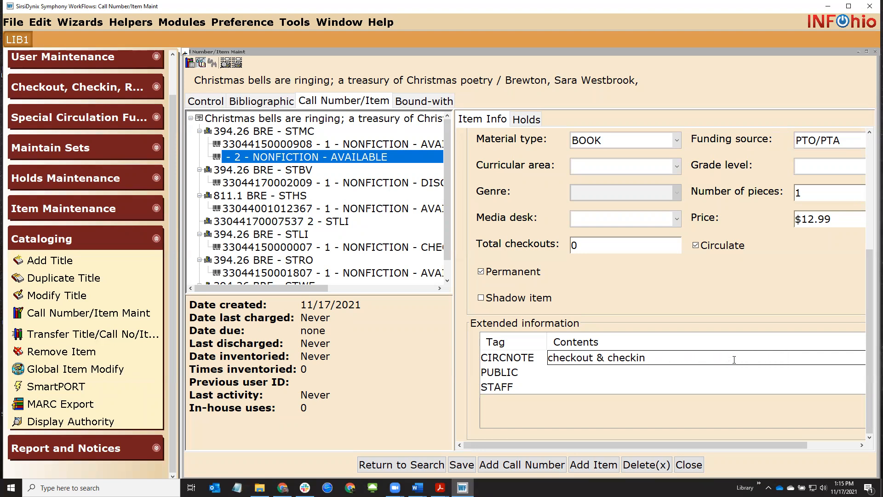
# Type the PUBLIC note 'Shows in Isearch or Fetch', checking the Word notes for reference
pyautogui.click(644, 374)
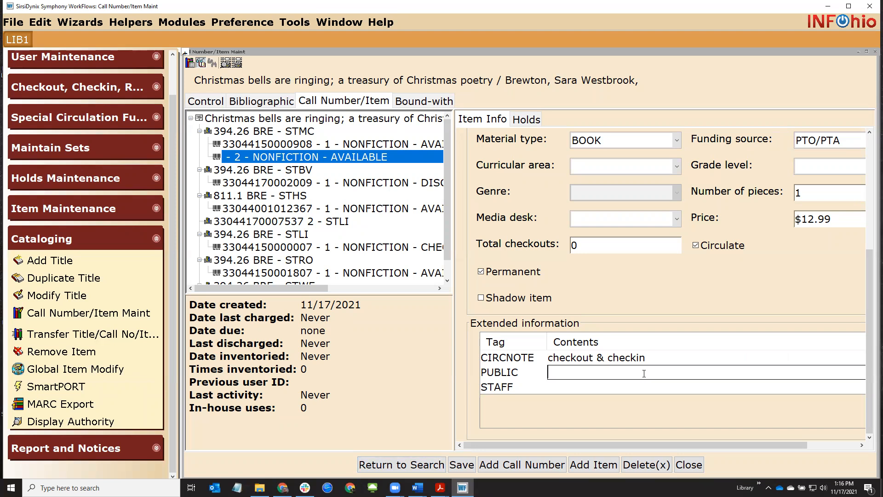
pyautogui.write('Sbow')
pyautogui.press('BackSpace')
pyautogui.press('BackSpace')
pyautogui.press('BackSpace')
pyautogui.write('hows in Isearch')
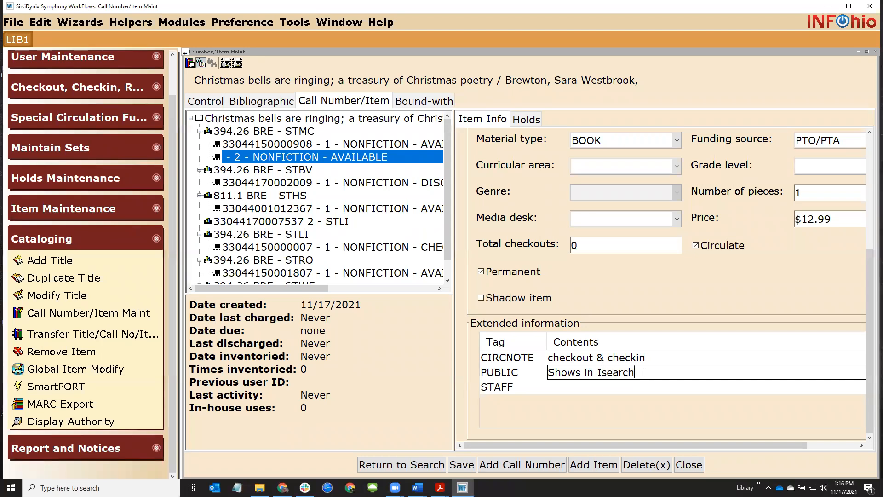
pyautogui.write(' or Fetch')
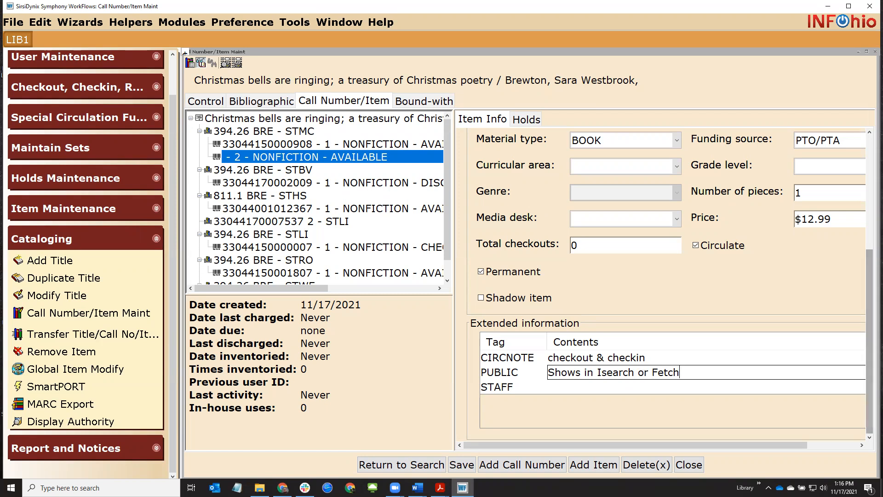
pyautogui.click(418, 488)
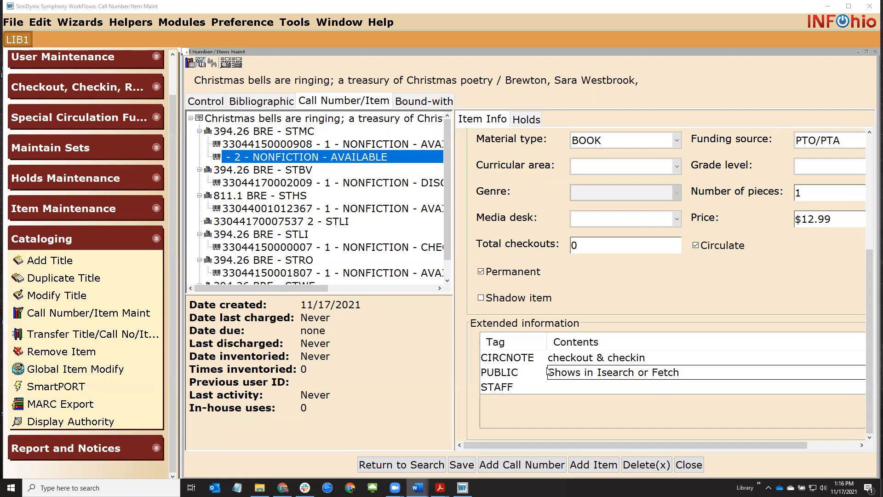
pyautogui.click(557, 387)
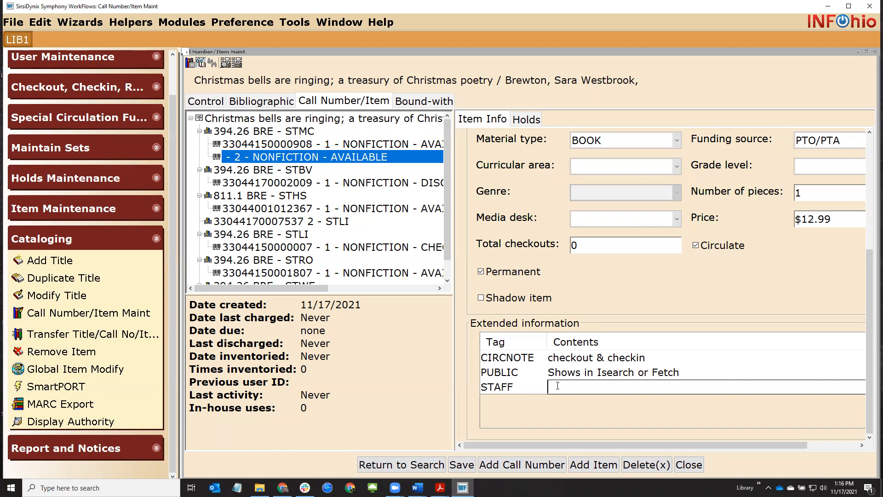
# Type the STAFF note 'watermark on page 22', then delete it
pyautogui.write('watermark on page')
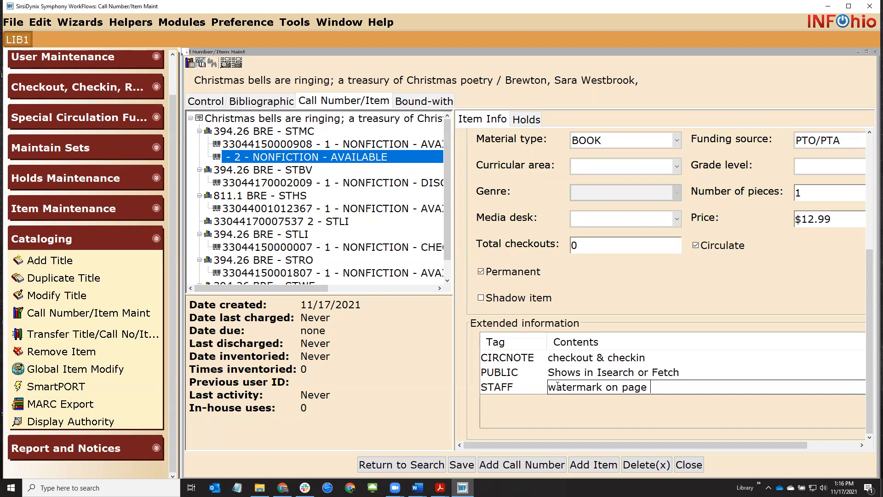
pyautogui.write(' 22')
pyautogui.moveTo(548, 387)
pyautogui.mouseDown()
pyautogui.moveTo(677, 386)
pyautogui.moveTo(544, 374)
pyautogui.mouseUp()
pyautogui.click(680, 387)
pyautogui.press('Delete')
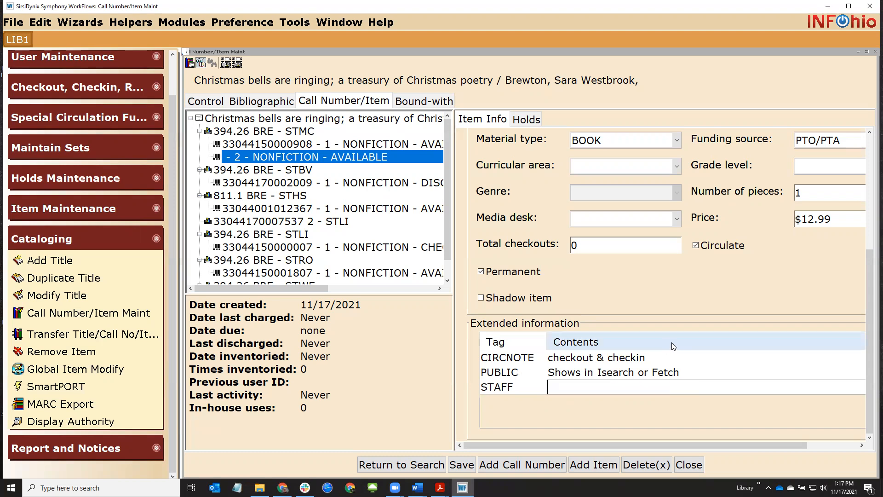
# Clear the PUBLIC and CIRCNOTE notes, leaving the extended information empty
pyautogui.click(677, 372)
pyautogui.moveTo(653, 373); pyautogui.dragTo(548, 373)
pyautogui.press('Delete')
pyautogui.press('Delete')
pyautogui.press('Delete')
pyautogui.press('Delete')
pyautogui.press('Delete')
pyautogui.press('Delete')
pyautogui.click(652, 358)
pyautogui.moveTo(653, 358); pyautogui.dragTo(517, 357)
pyautogui.press('Delete')
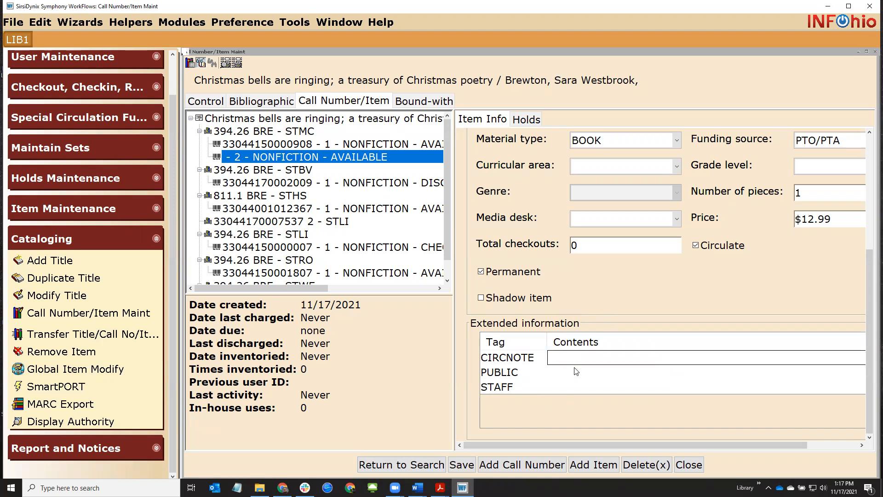
pyautogui.scroll(2, 676, 306)
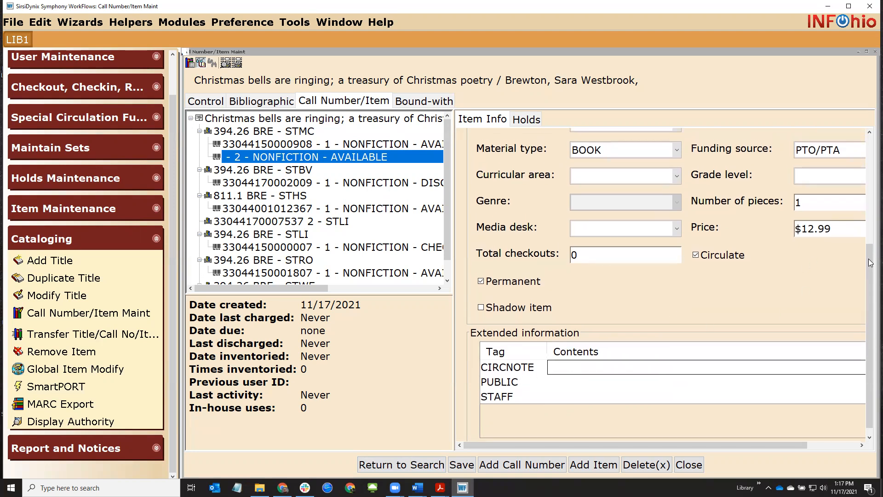
pyautogui.moveTo(869, 278); pyautogui.dragTo(870, 201)
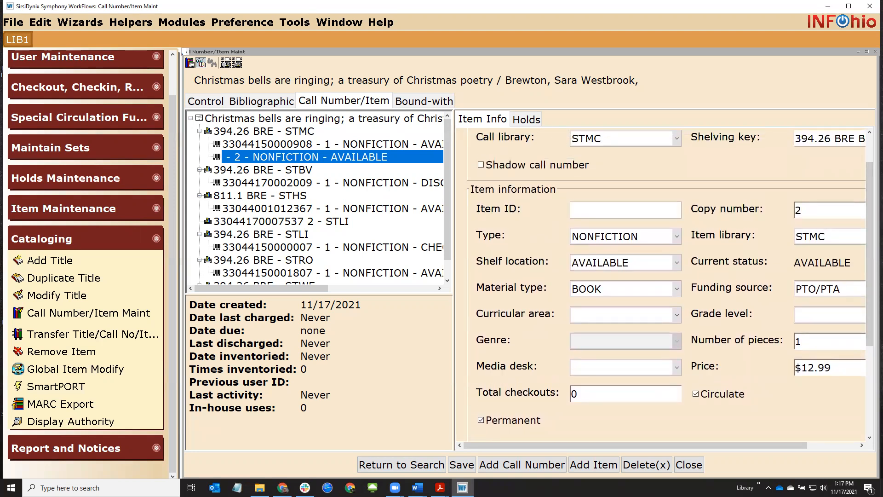
pyautogui.hotkey('alt', 'Tab')
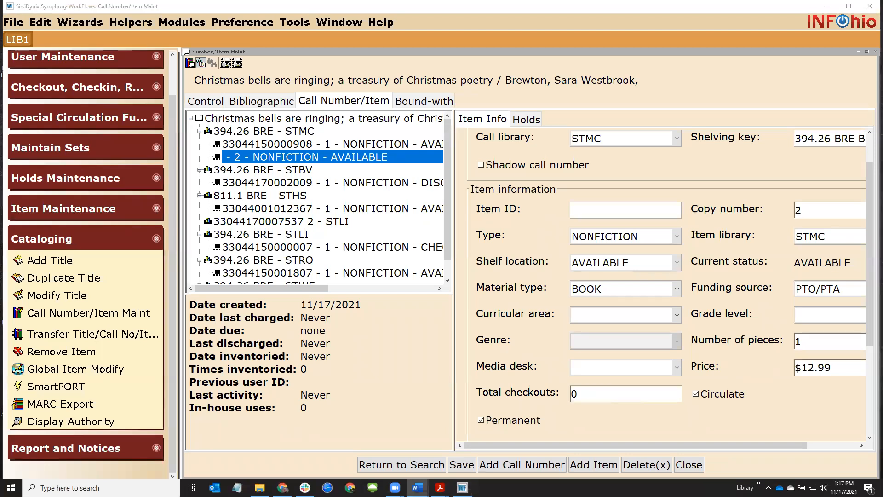
pyautogui.click(608, 209)
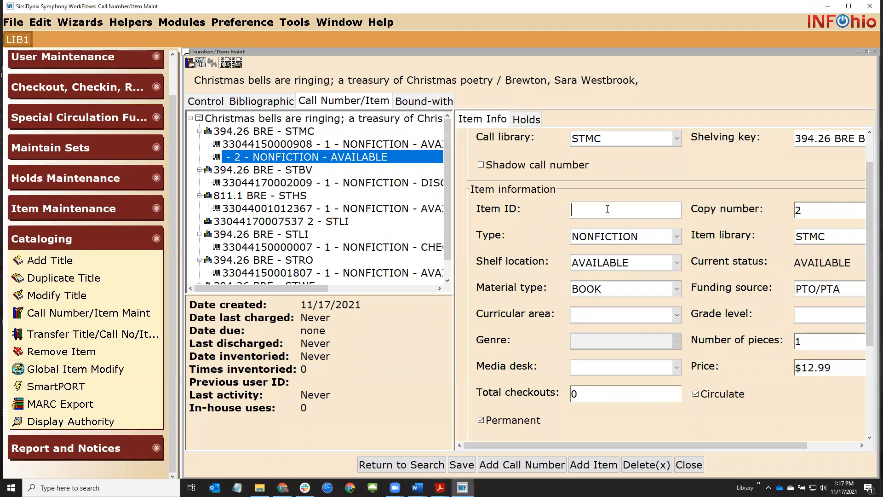
pyautogui.hotkey('ctrl', 'v')
pyautogui.press('Return')
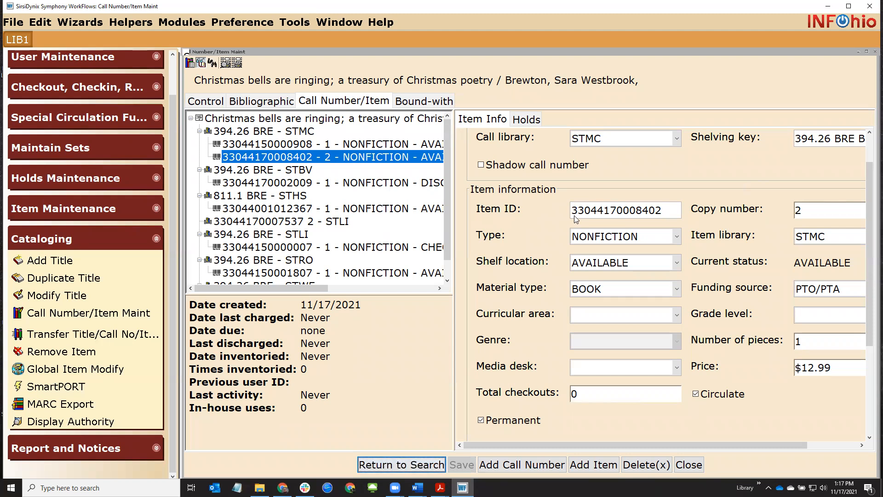
pyautogui.moveTo(578, 210); pyautogui.dragTo(677, 208)
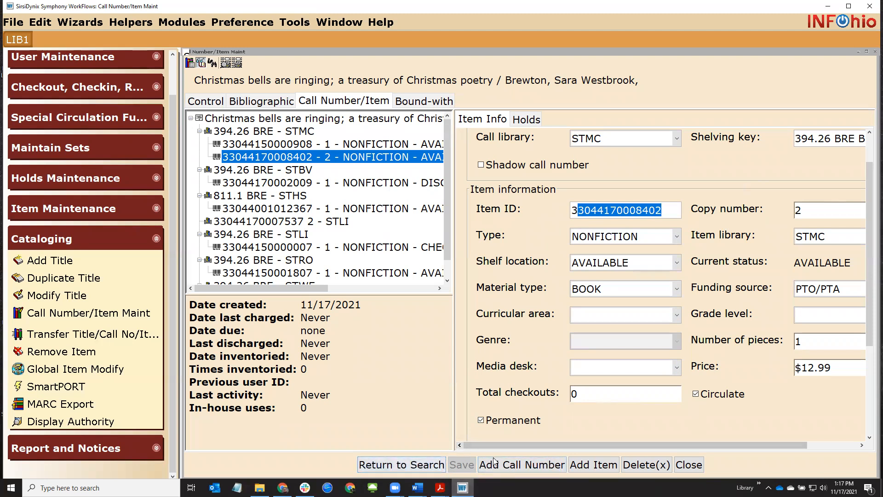
pyautogui.click(665, 210)
pyautogui.moveTo(665, 210); pyautogui.dragTo(572, 210)
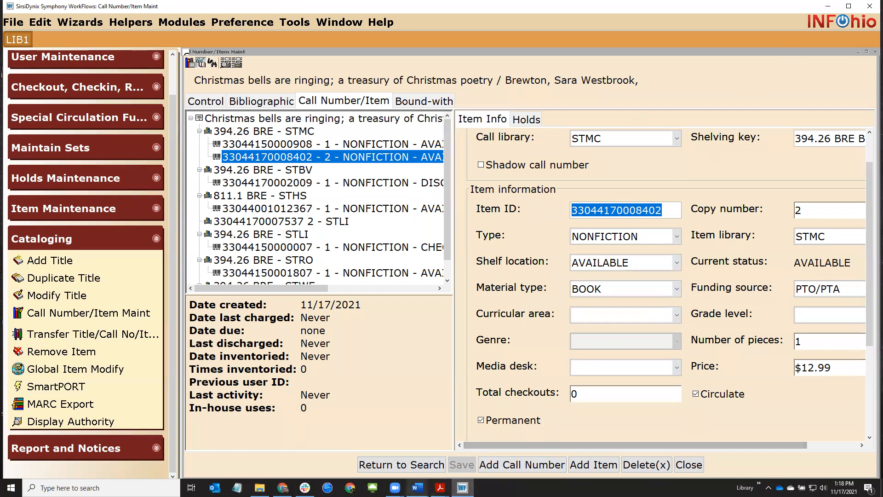
# Bring up the barcodes comparison document and highlight the dumb barcodes' positive and negative points
pyautogui.moveTo(417, 488)
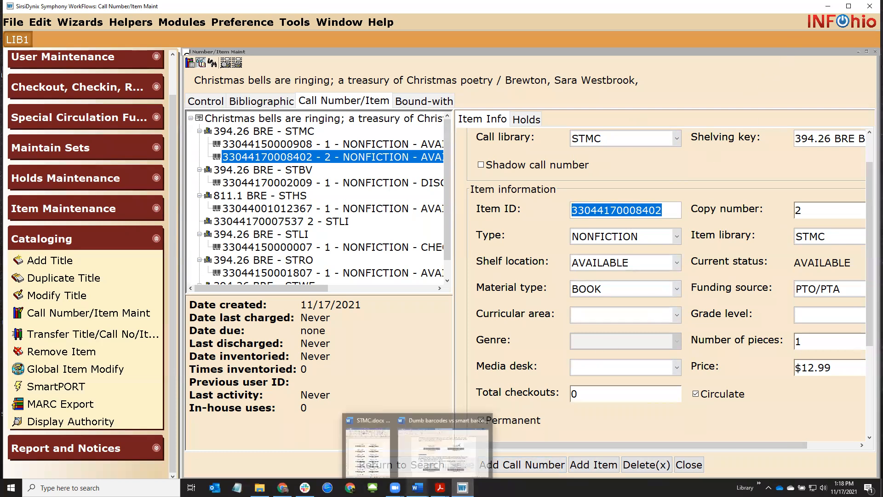
pyautogui.click(433, 461)
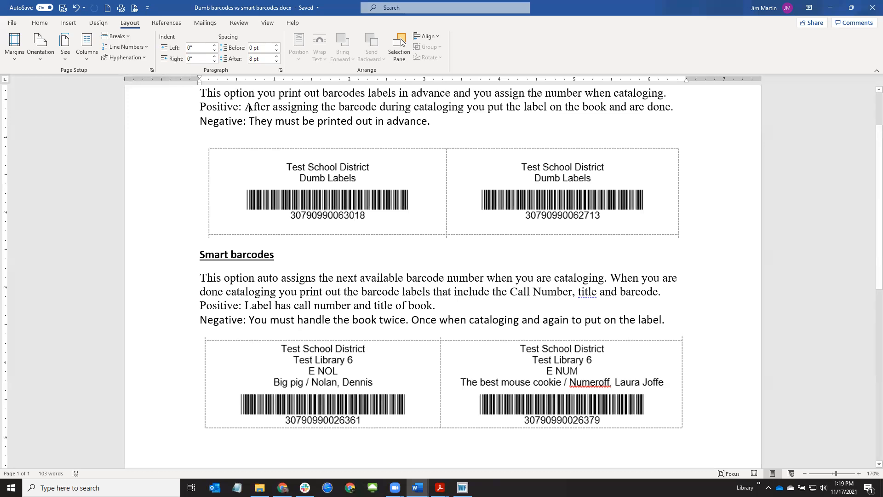
pyautogui.moveTo(248, 108); pyautogui.dragTo(380, 110)
pyautogui.click(381, 109)
pyautogui.moveTo(249, 121); pyautogui.dragTo(437, 121)
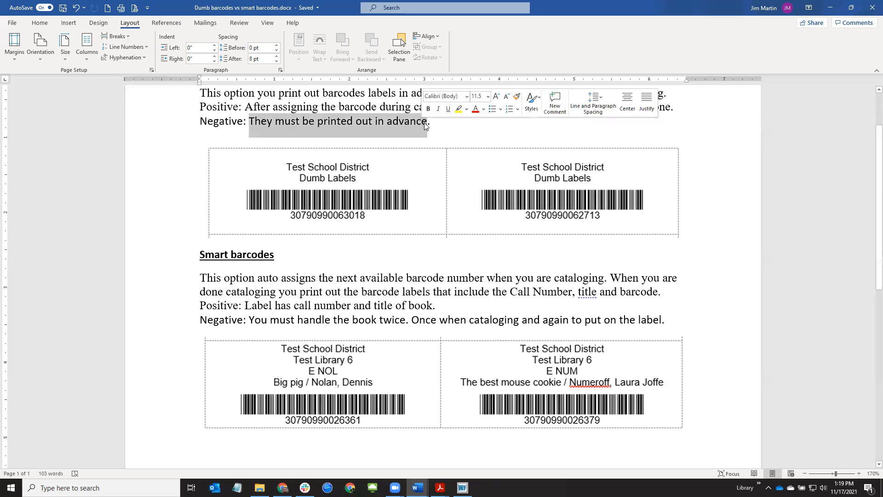
# Append 'Don't have the call number and title on the label.' to the dumb barcodes' Negative line
pyautogui.click(438, 122)
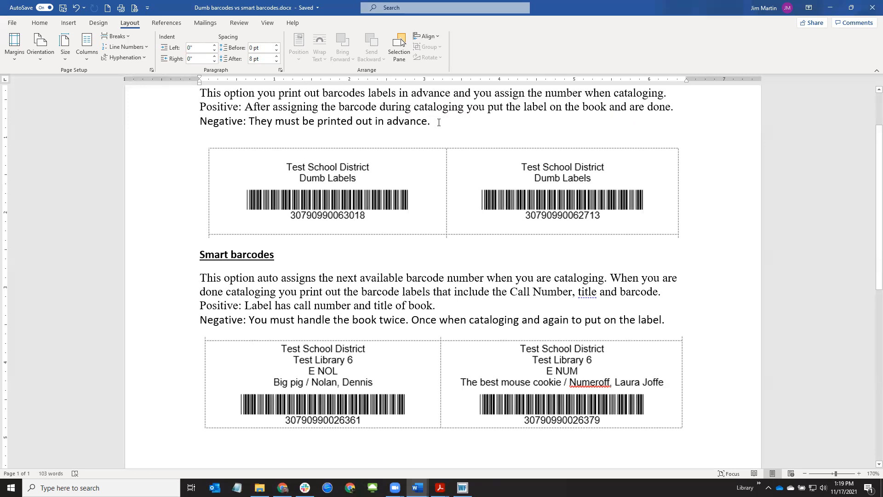
pyautogui.write('D')
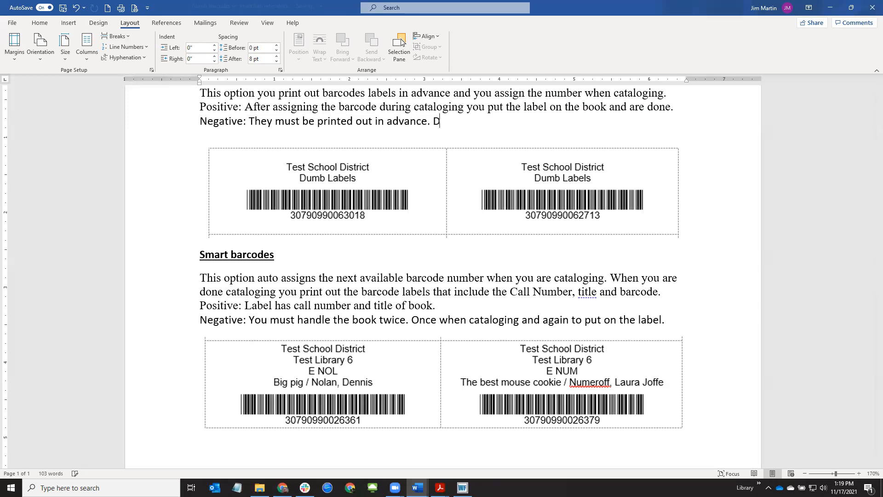
pyautogui.write("on't have the ")
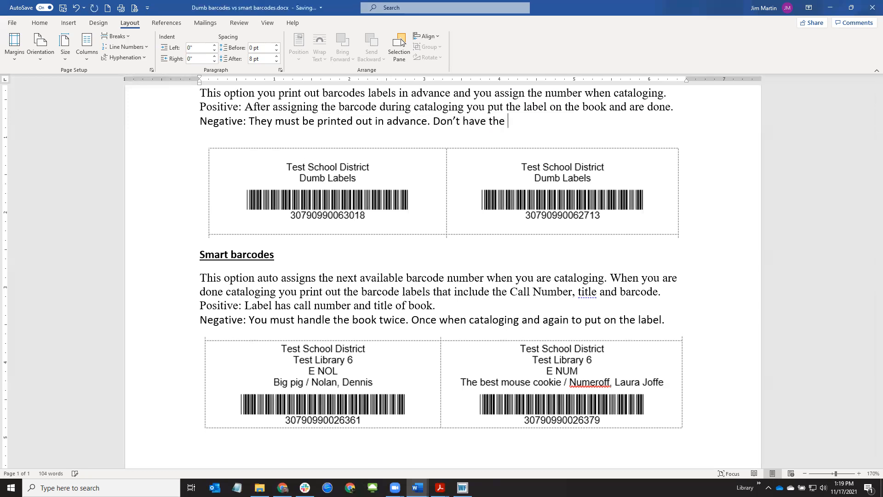
pyautogui.write('call numbera')
pyautogui.press('BackSpace')
pyautogui.write('and title on the label')
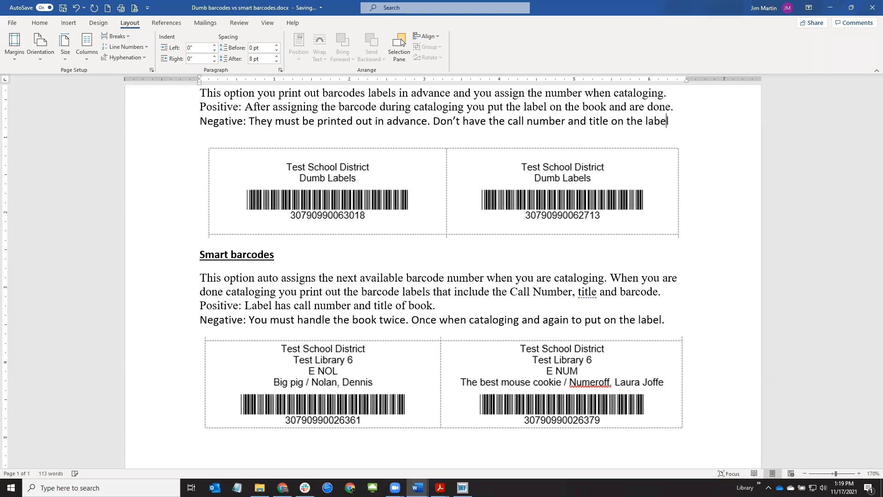
pyautogui.write('.')
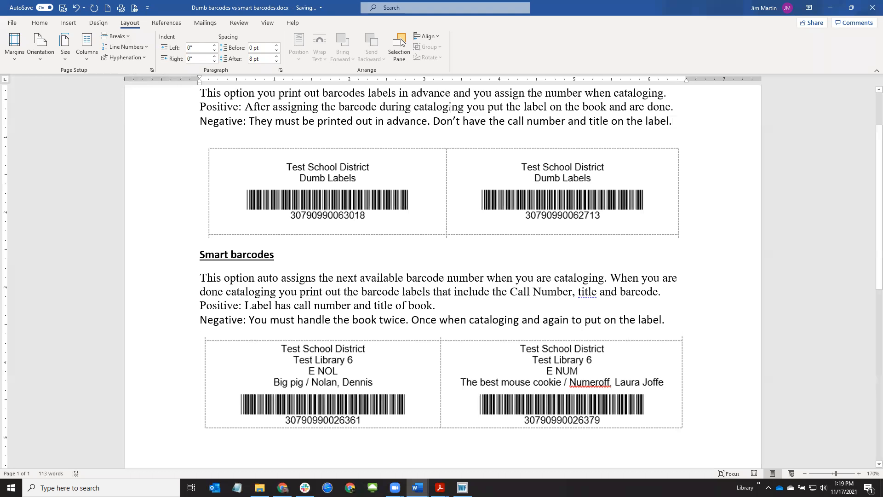
pyautogui.moveTo(508, 120); pyautogui.dragTo(646, 122)
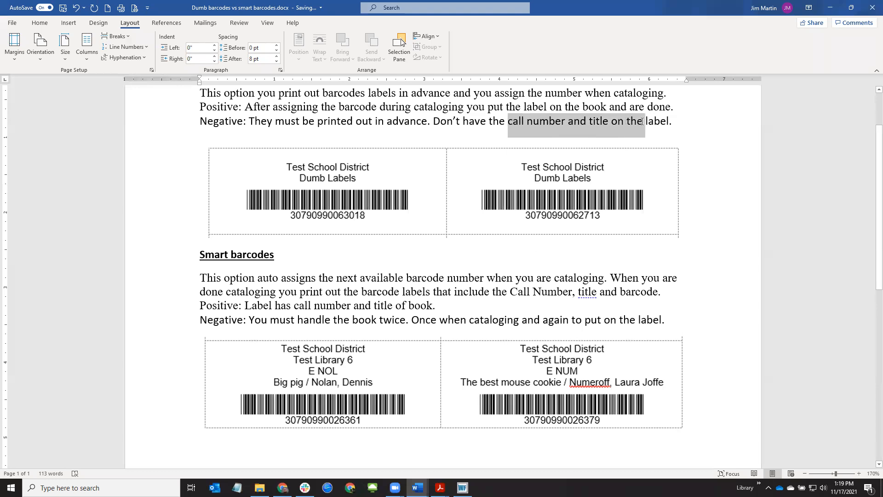
pyautogui.click(644, 120)
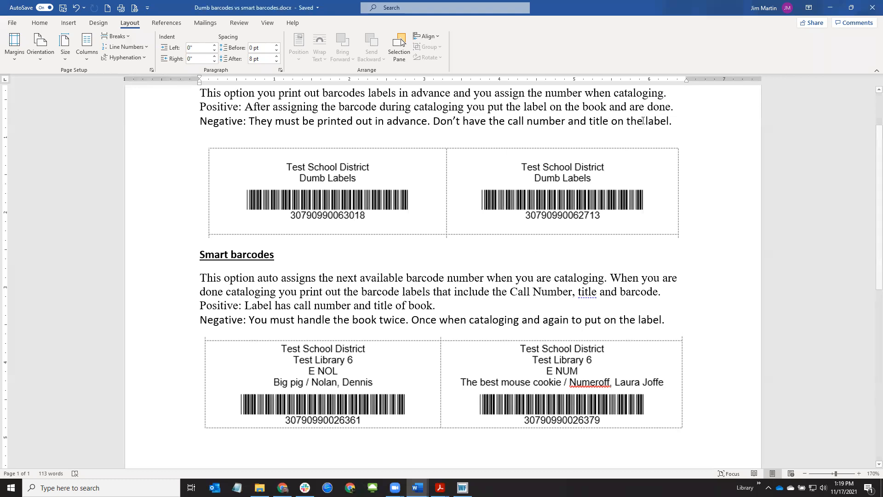
# Highlight the smart barcodes' positive and negative points, then minimize the Word document
pyautogui.scroll(-3, 730, 248)
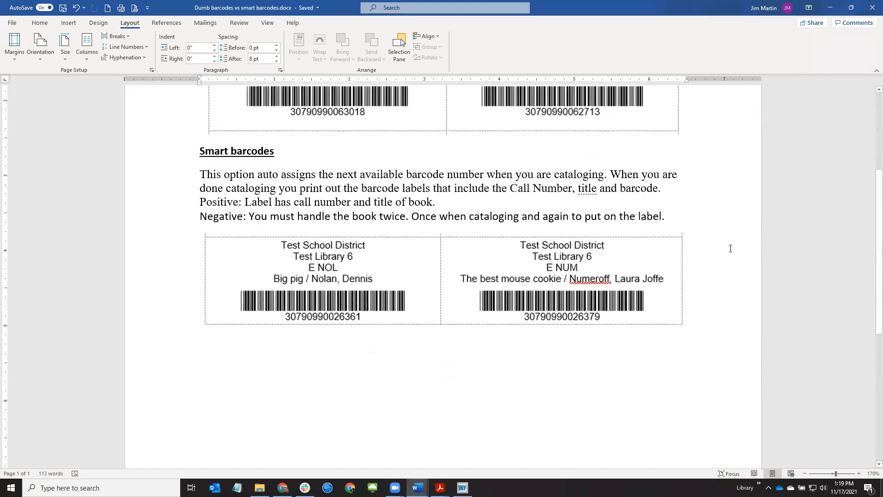
pyautogui.scroll(3, 727, 251)
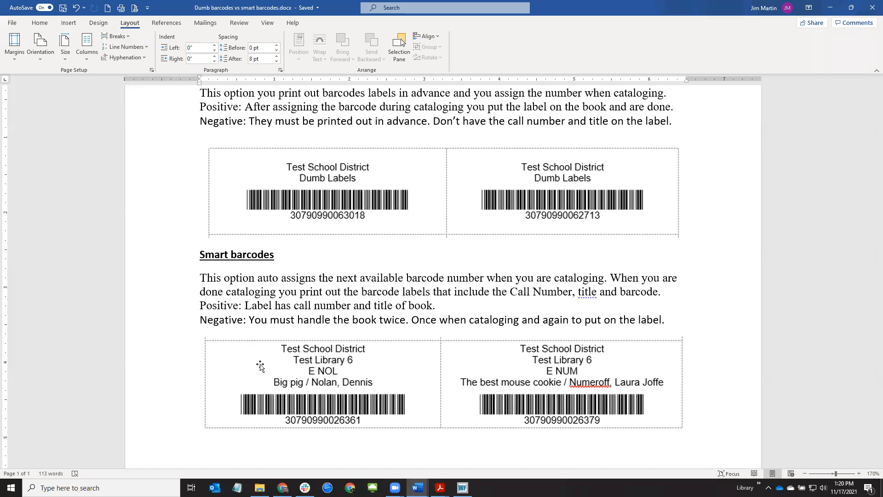
pyautogui.moveTo(245, 306); pyautogui.dragTo(418, 311)
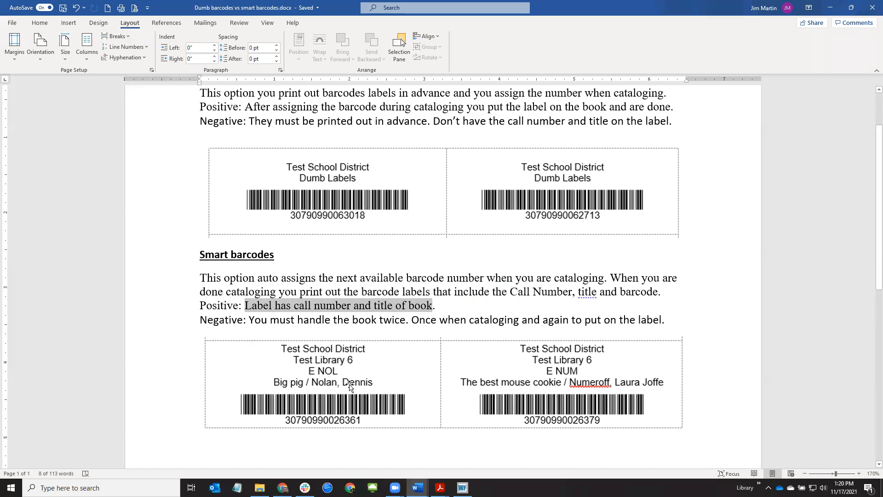
pyautogui.moveTo(305, 321); pyautogui.dragTo(375, 323)
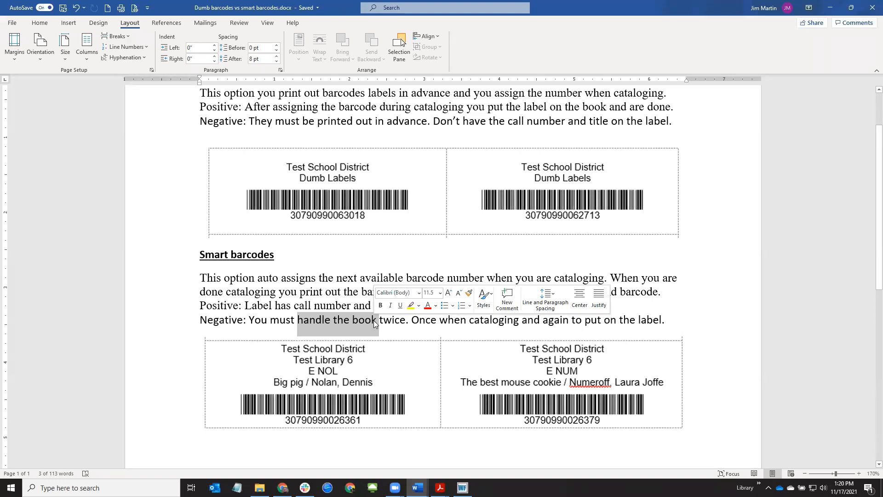
pyautogui.click(412, 320)
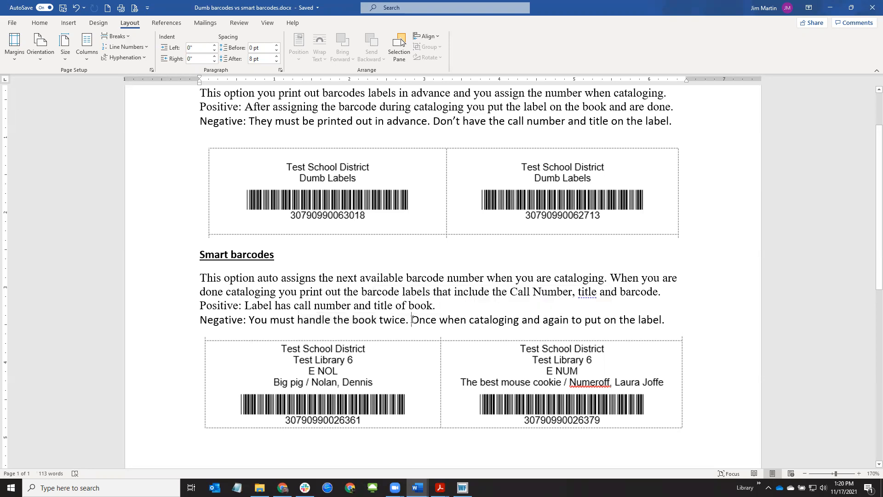
pyautogui.moveTo(412, 320); pyautogui.dragTo(608, 320)
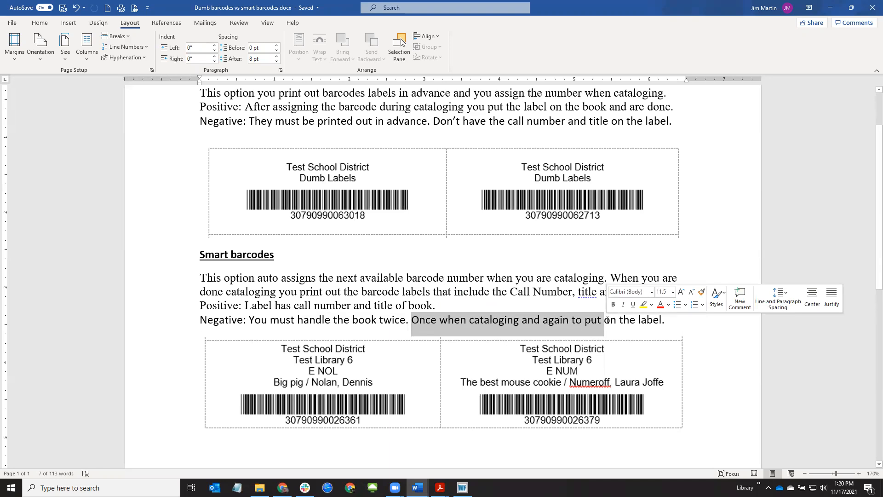
pyautogui.click(437, 319)
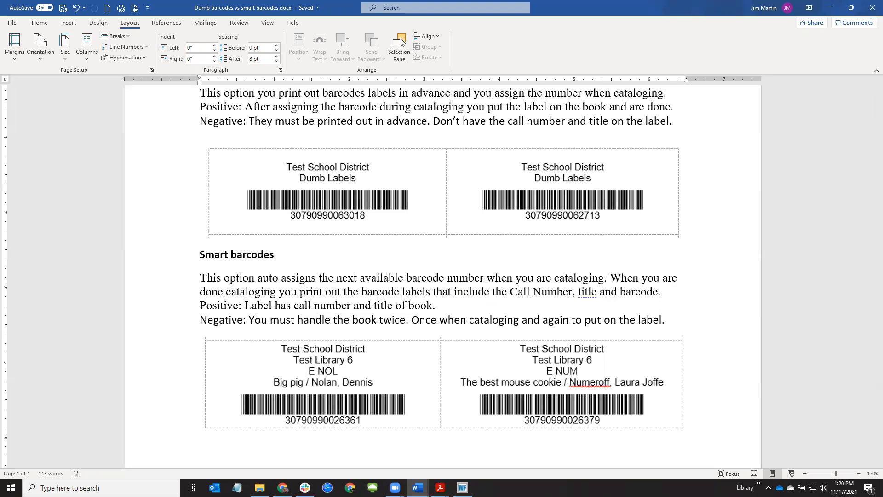
pyautogui.click(826, 9)
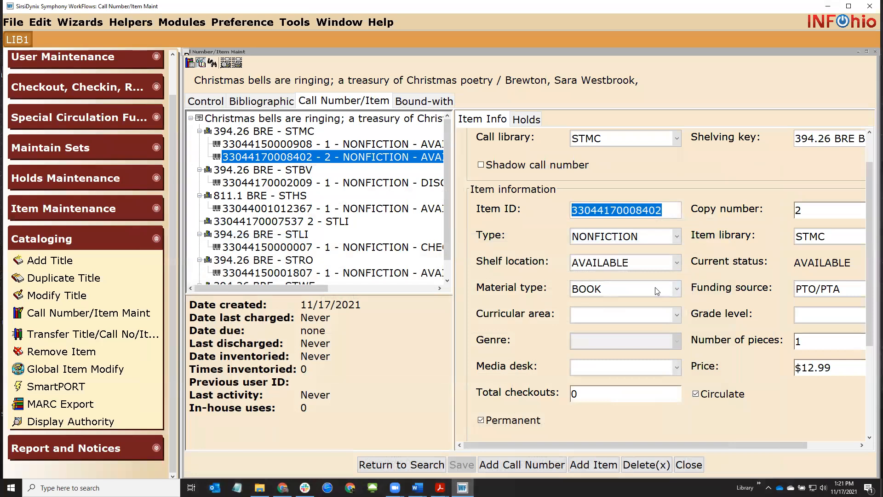
# Return to the title search and search all libraries for 'draw 50'
pyautogui.click(369, 466)
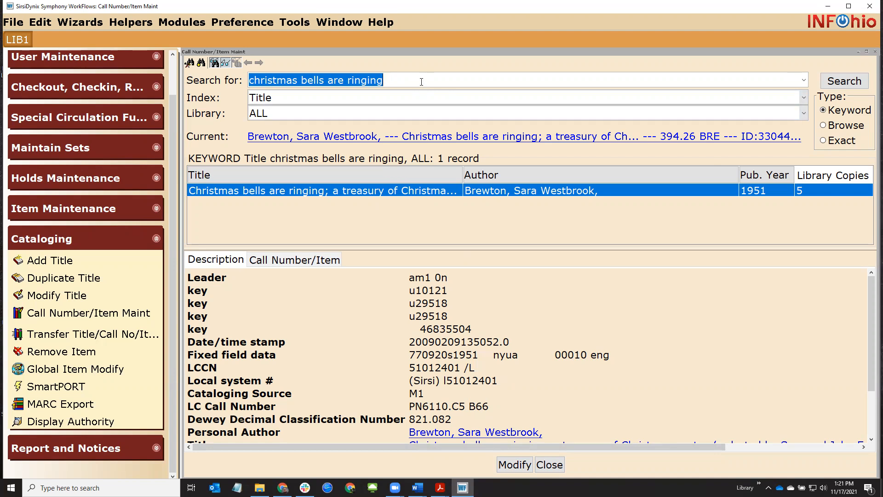
pyautogui.write('draw')
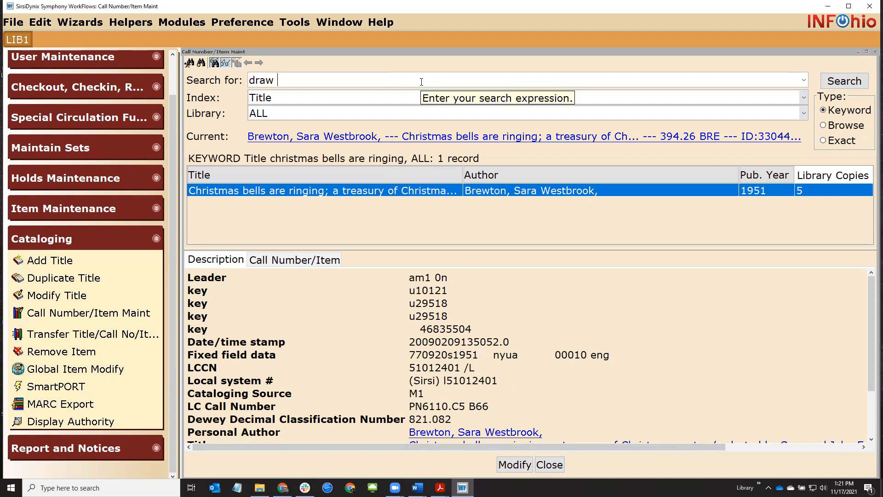
pyautogui.write(' 50')
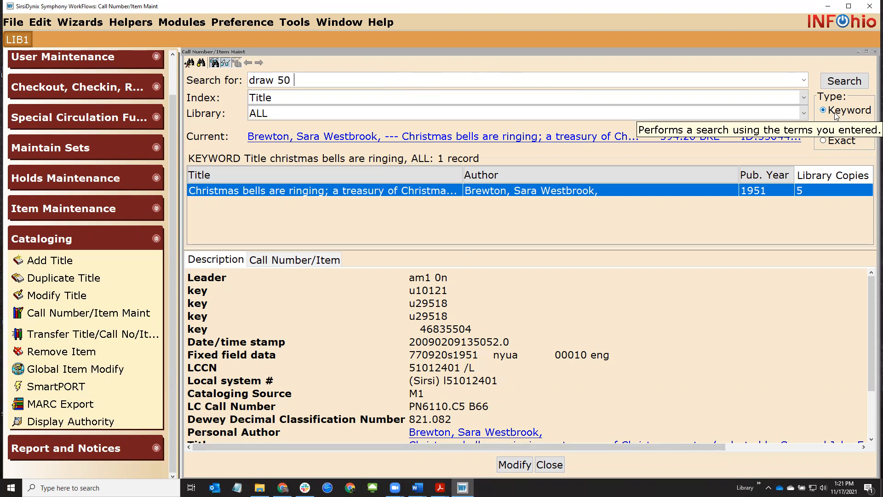
pyautogui.press('Return')
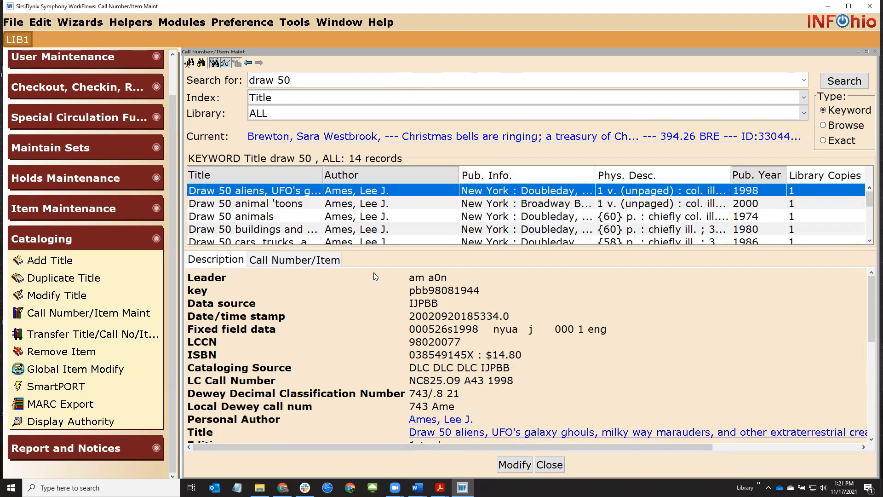
# Open the 1986 Garden City 'Draw 50 cars, trucks, and motorcycles' record for call number/item maintenance
pyautogui.moveTo(378, 251); pyautogui.dragTo(378, 291)
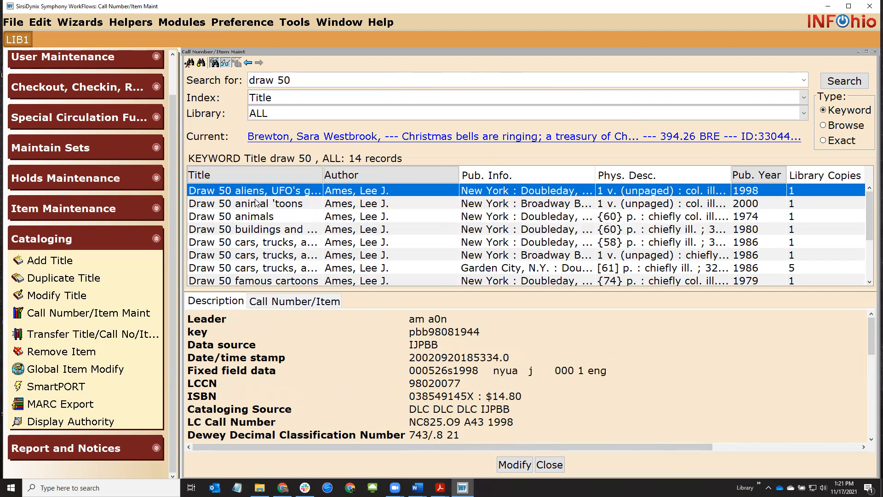
pyautogui.click(269, 245)
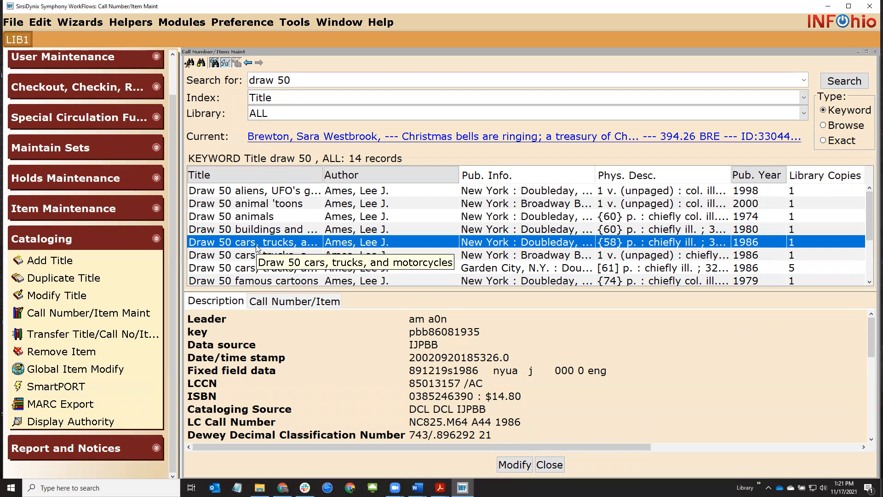
pyautogui.click(275, 303)
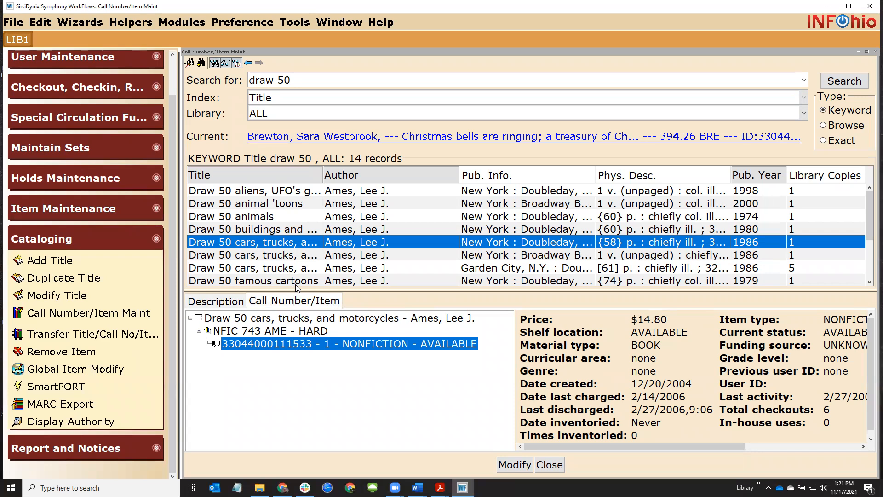
pyautogui.click(294, 259)
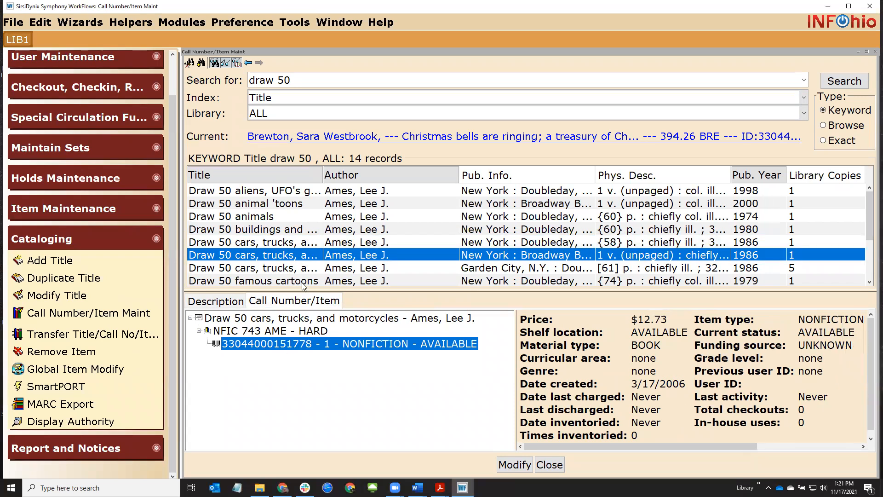
pyautogui.click(306, 268)
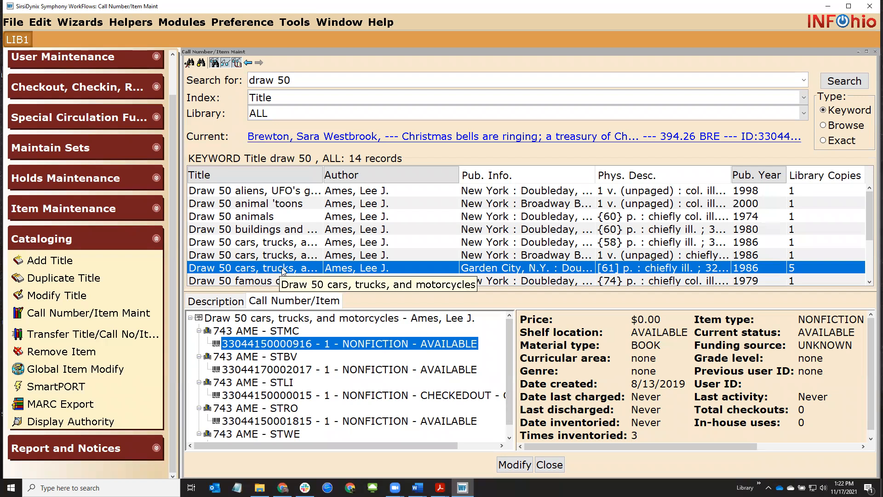
pyautogui.click(511, 465)
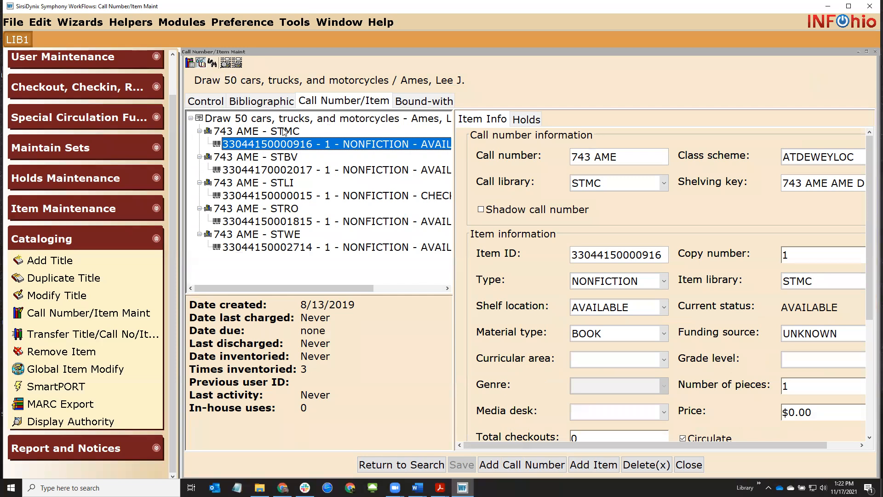
# Add a new copy under 743 AME STMC with BIRTHDAY funding and price 19.99
pyautogui.click(596, 465)
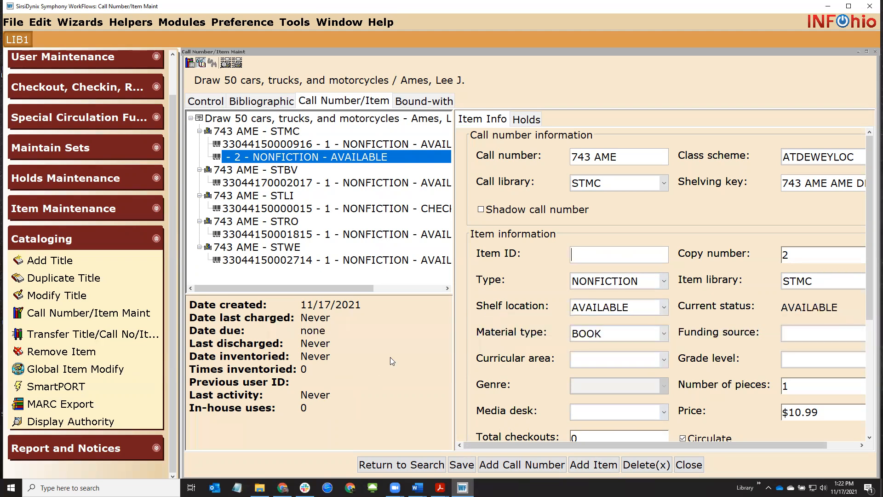
pyautogui.click(802, 335)
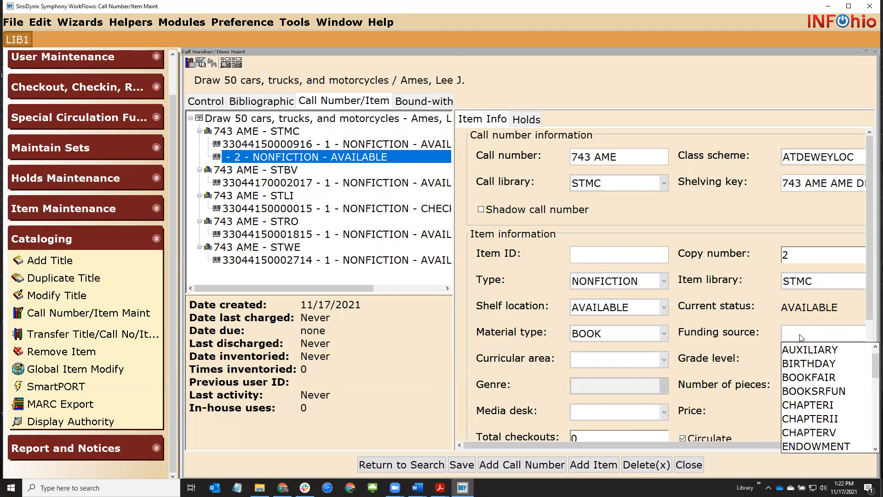
pyautogui.click(811, 379)
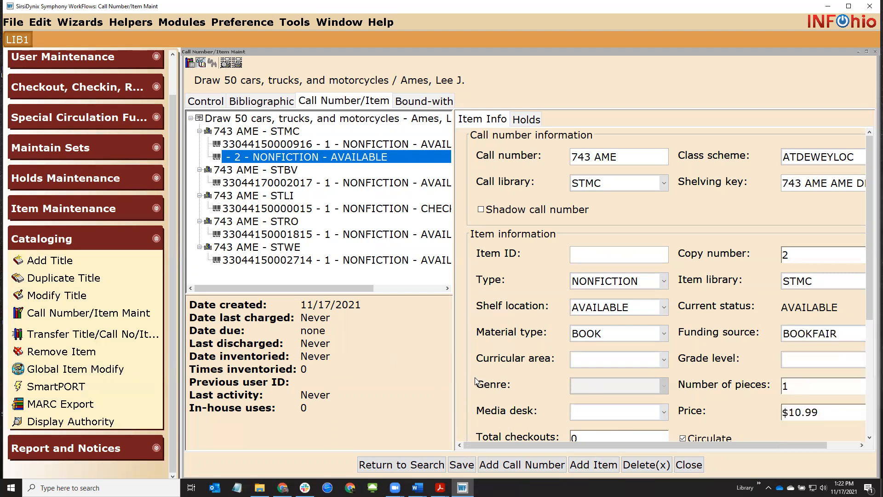
pyautogui.click(806, 339)
pyautogui.click(803, 363)
pyautogui.scroll(-2, 645, 334)
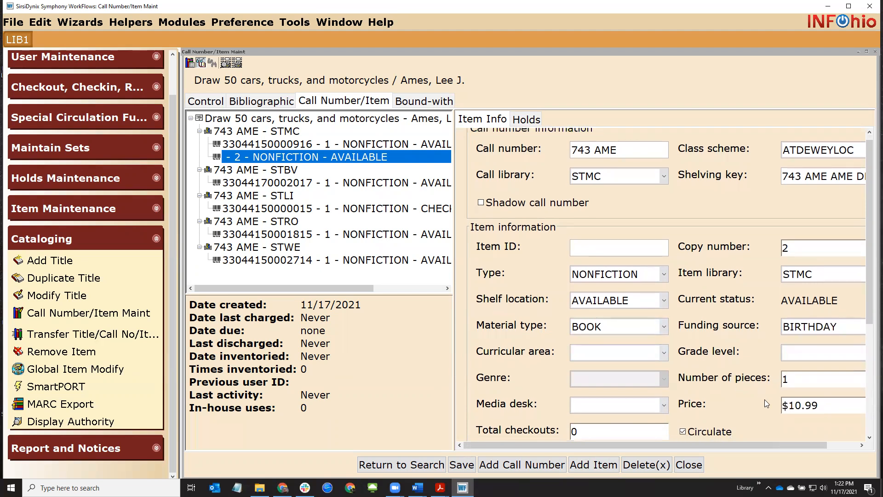
pyautogui.moveTo(792, 406); pyautogui.dragTo(854, 409)
pyautogui.write('19.99')
pyautogui.moveTo(866, 279); pyautogui.dragTo(866, 313)
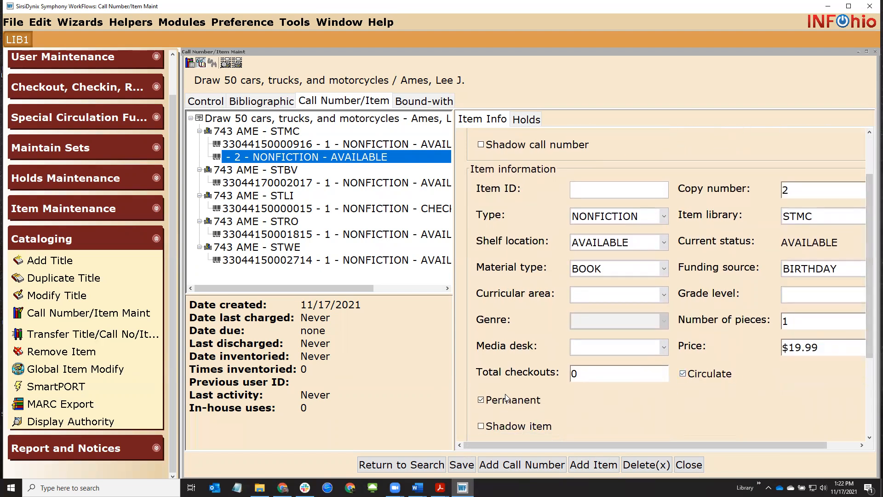
pyautogui.moveTo(871, 294); pyautogui.dragTo(871, 368)
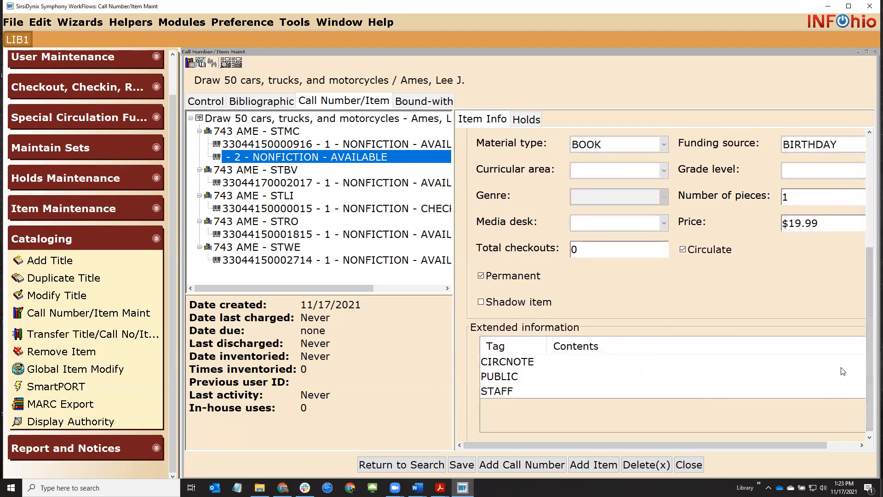
pyautogui.moveTo(865, 362); pyautogui.dragTo(869, 253)
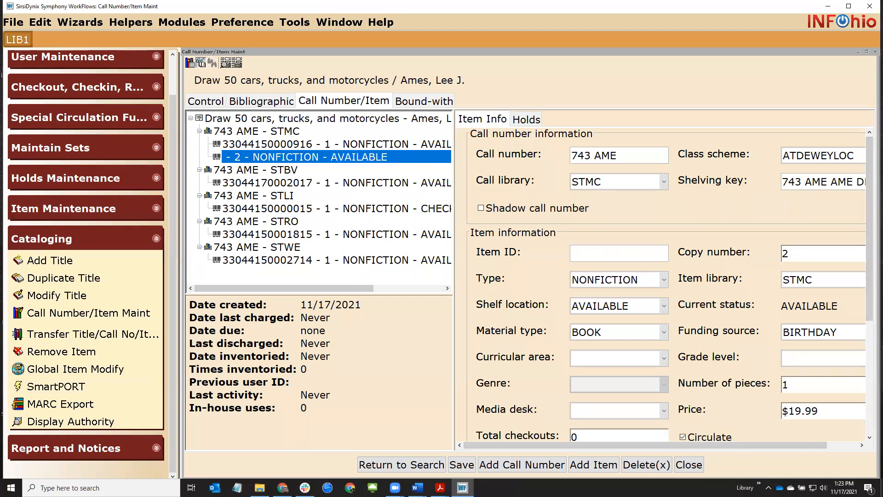
pyautogui.hotkey('alt', 'Tab')
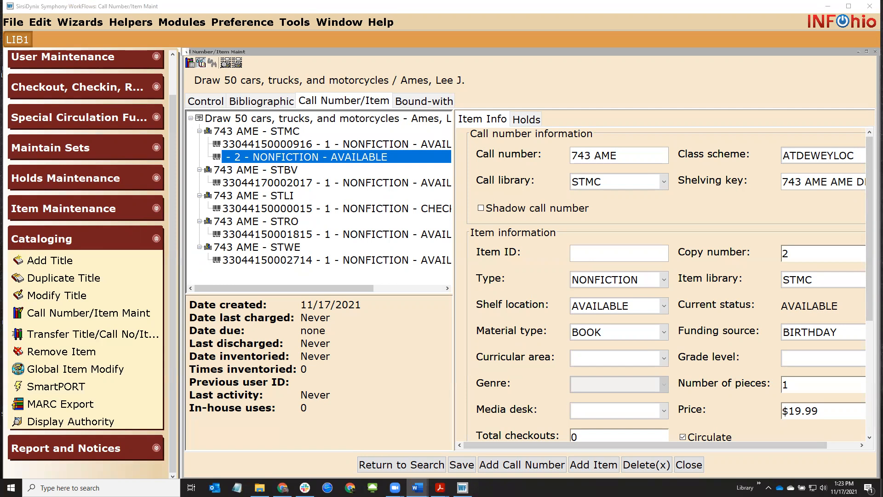
pyautogui.click(643, 256)
pyautogui.write('33044170008410')
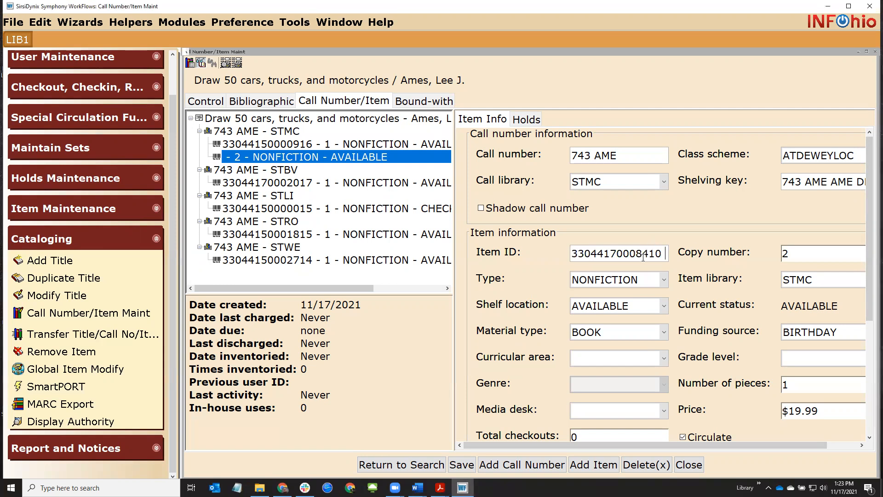
pyautogui.press('Return')
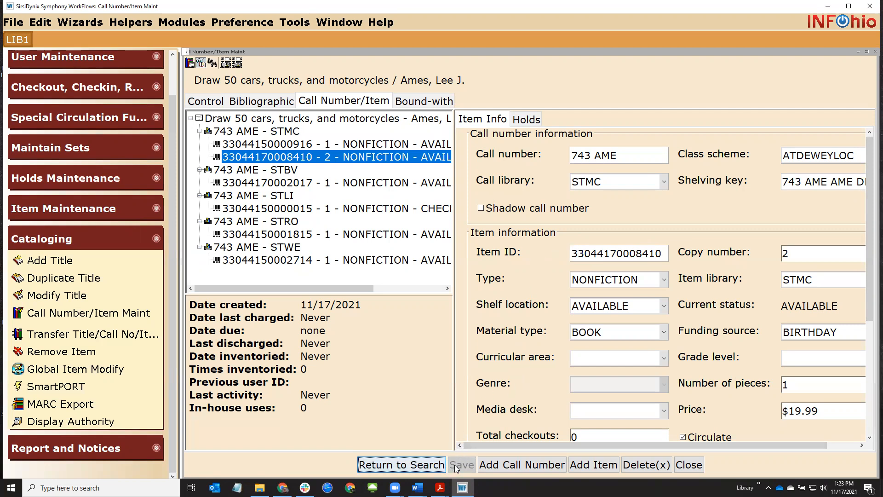
pyautogui.click(417, 465)
# Check the Word notes for the next title to search, little women
pyautogui.click(417, 487)
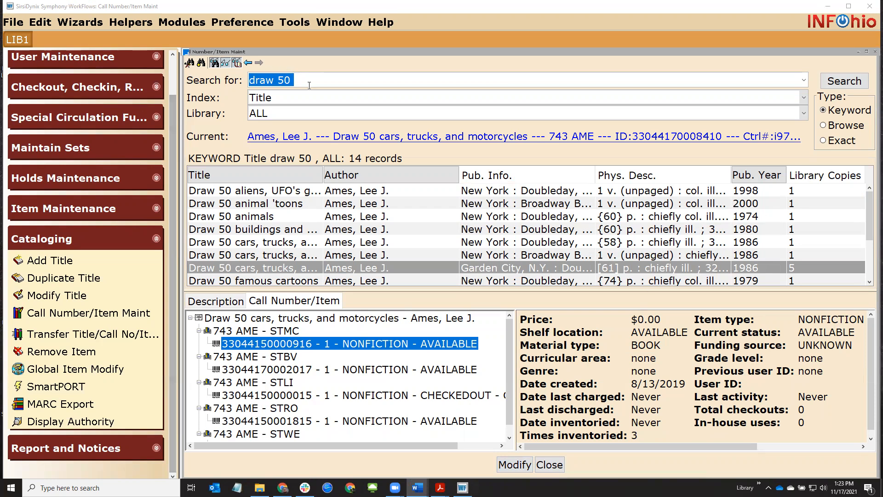
# Search 'little women', compare the editions, and select the 1988 World Book Little Women record
pyautogui.write('little women')
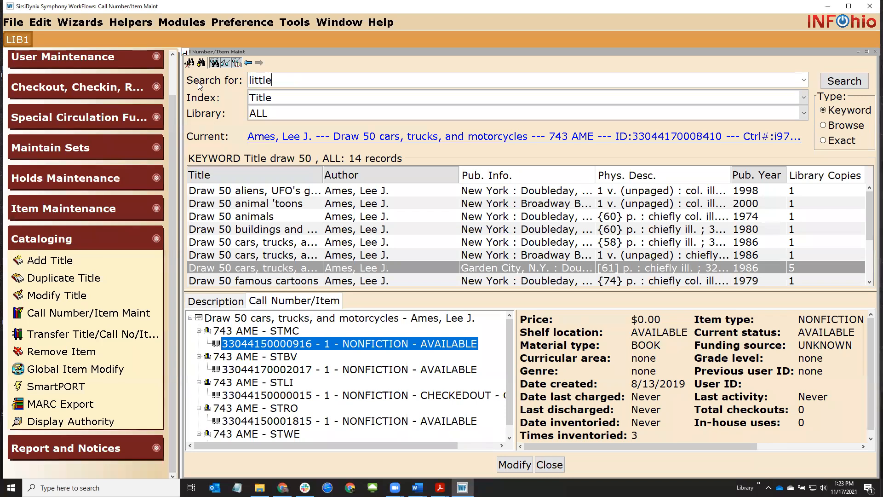
pyautogui.press('Return')
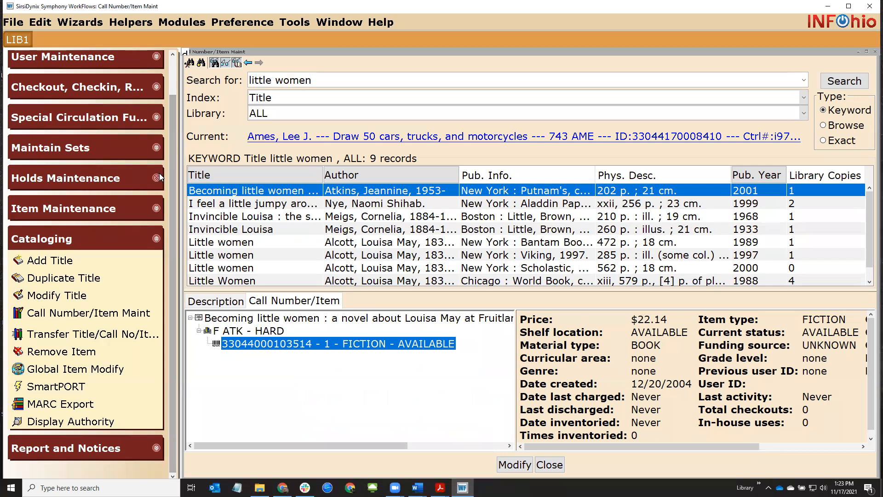
pyautogui.scroll(-1, 251, 226)
pyautogui.click(265, 230)
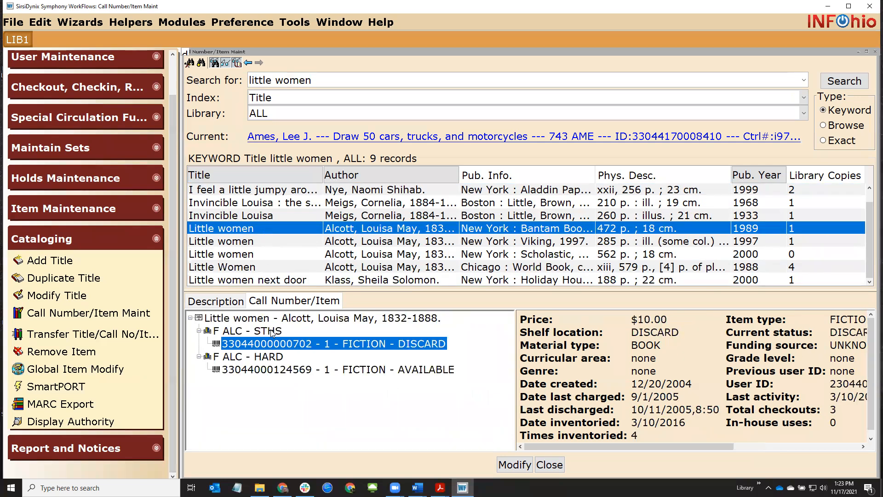
pyautogui.click(279, 243)
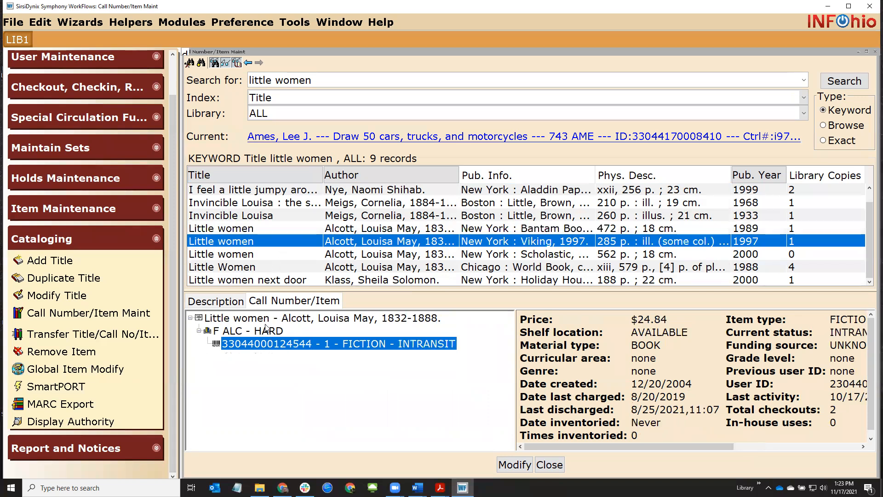
pyautogui.click(276, 256)
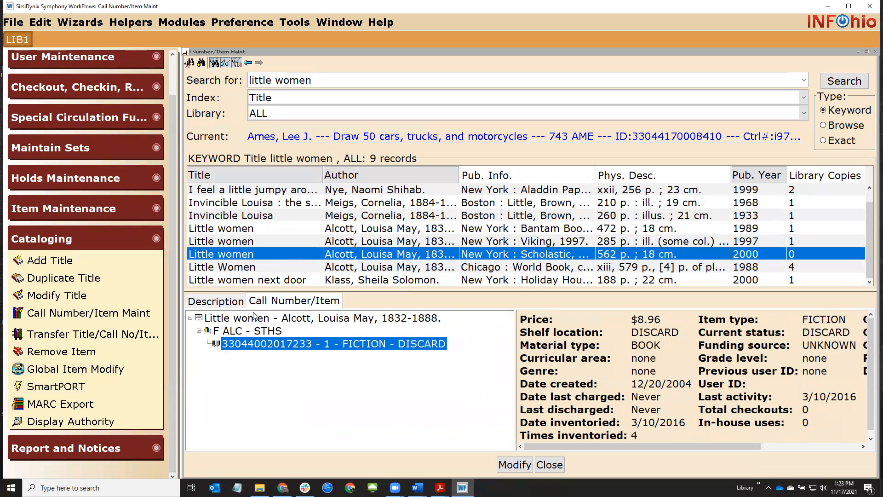
pyautogui.click(263, 269)
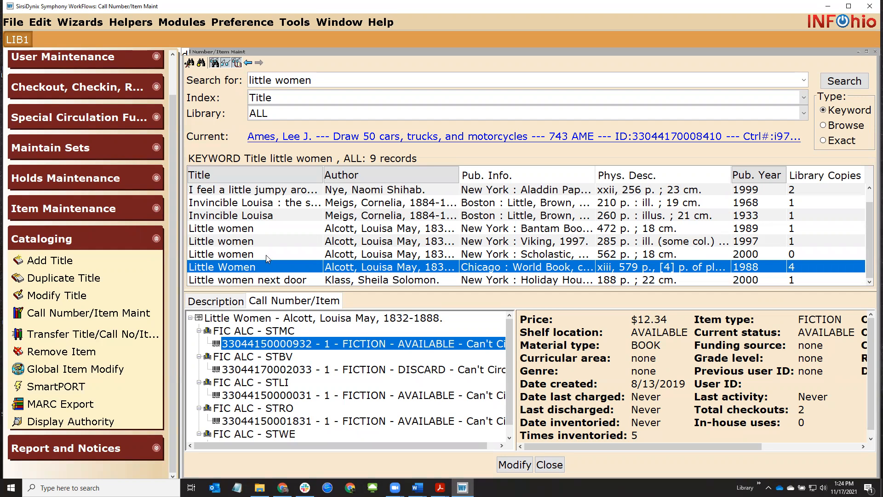
pyautogui.click(273, 233)
pyautogui.click(268, 268)
# Add a new FICTION copy under FIC ALC STMC priced $12.34
pyautogui.doubleClick(294, 267)
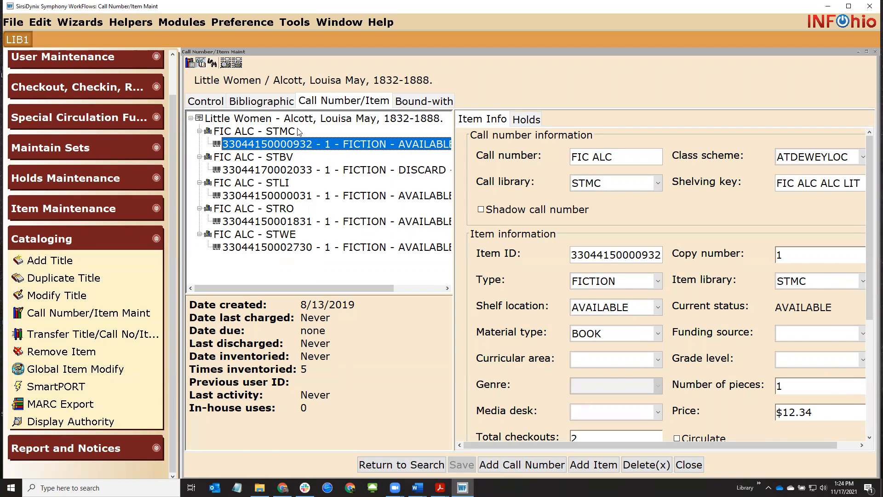
pyautogui.click(603, 465)
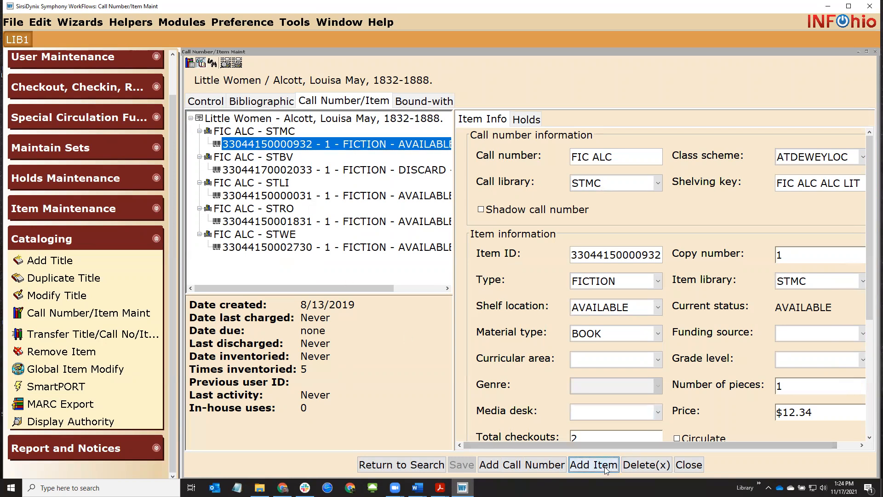
pyautogui.click(642, 285)
pyautogui.click(629, 312)
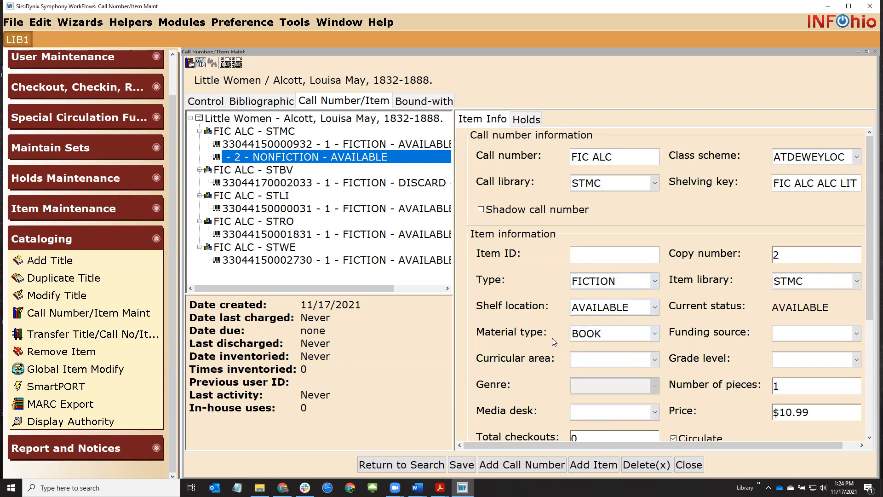
pyautogui.moveTo(775, 413); pyautogui.dragTo(852, 413)
pyautogui.write('$12.34')
pyautogui.click(640, 256)
pyautogui.write('33044170008436')
pyautogui.press('Return')
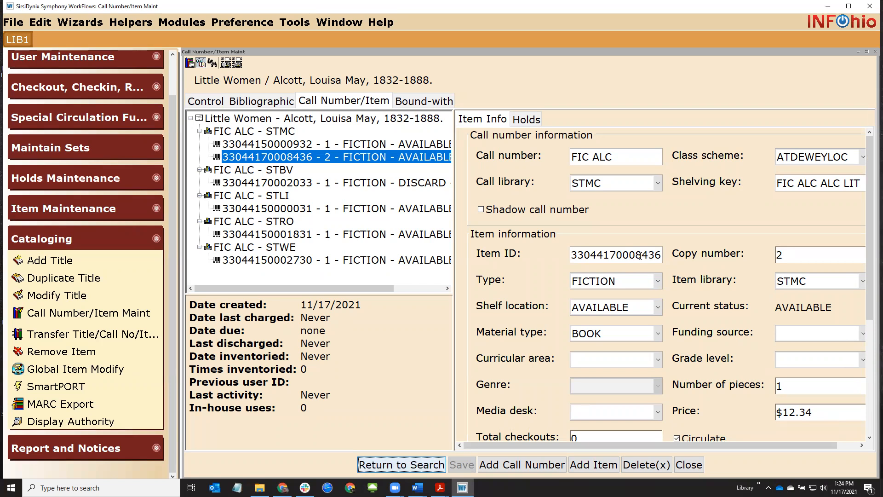
pyautogui.hotkey('alt', 'Tab')
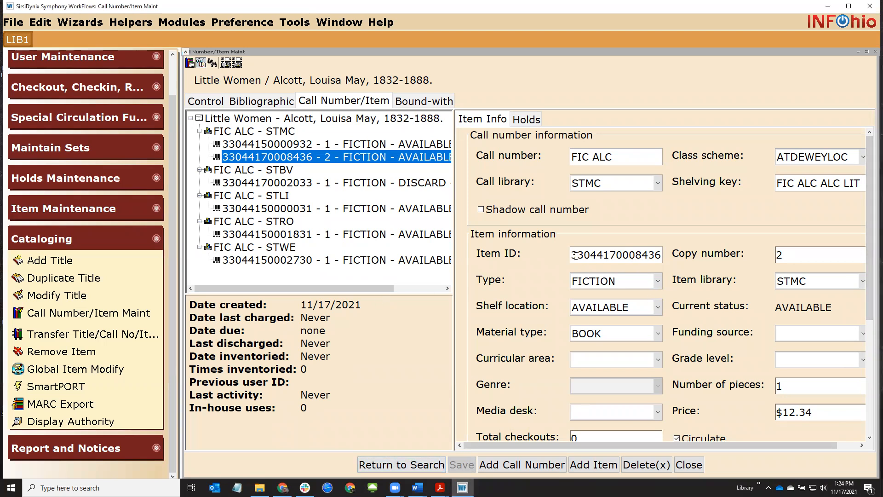
pyautogui.moveTo(577, 255); pyautogui.dragTo(662, 255)
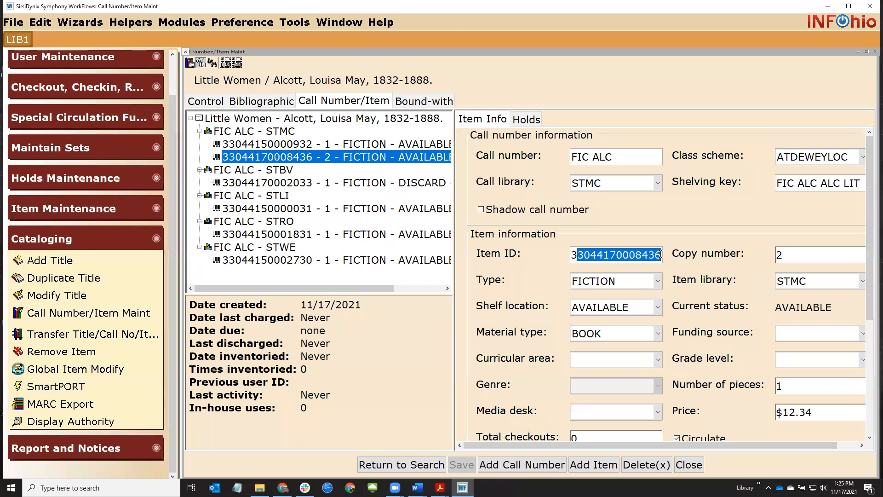
pyautogui.click(687, 468)
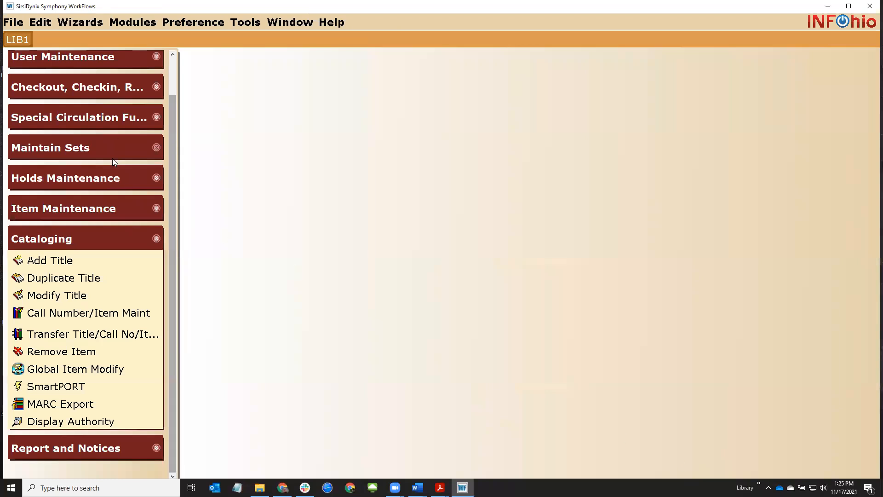
# Open the LBL : Dumb Labels report setup from Schedule New Reports under Report and Notices
pyautogui.click(153, 234)
pyautogui.click(69, 310)
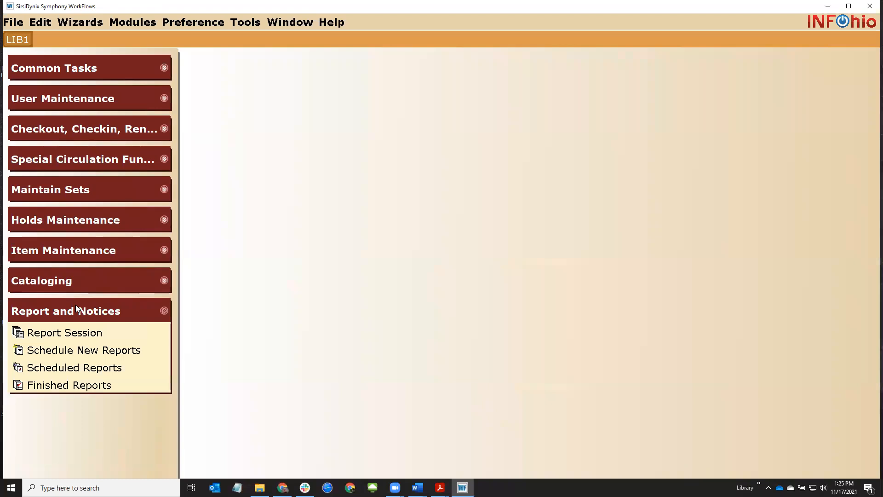
pyautogui.click(57, 351)
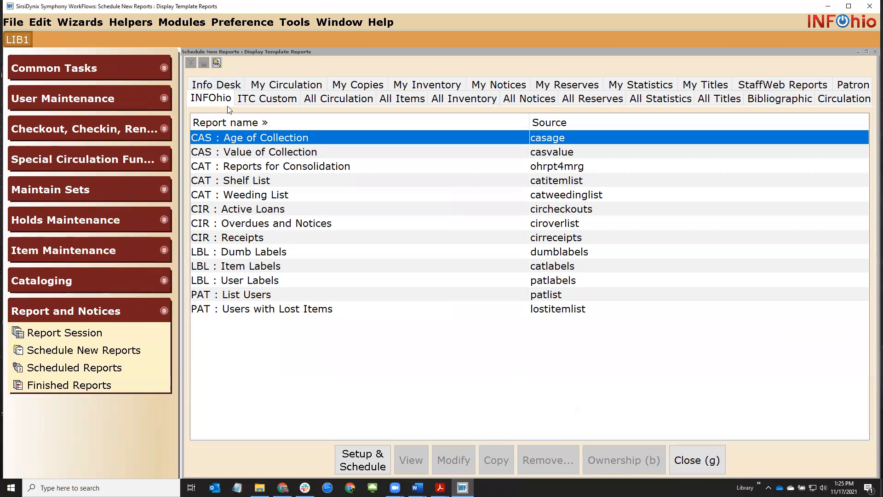
pyautogui.click(233, 253)
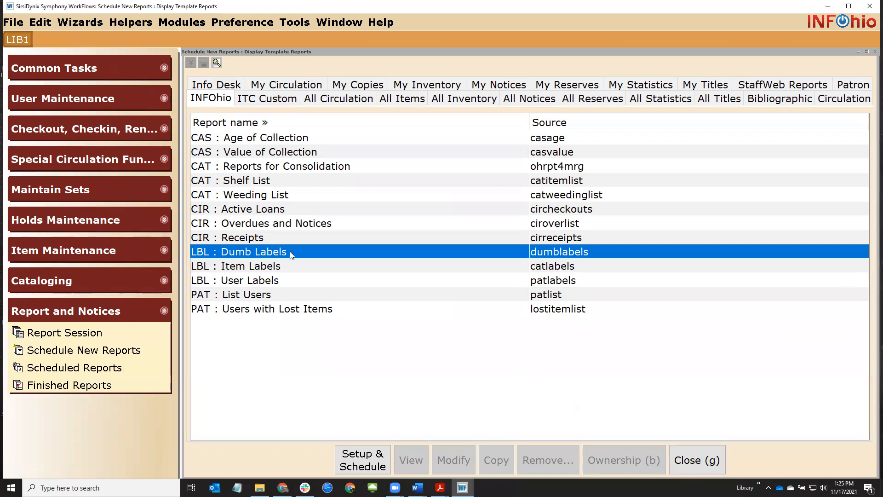
pyautogui.click(357, 454)
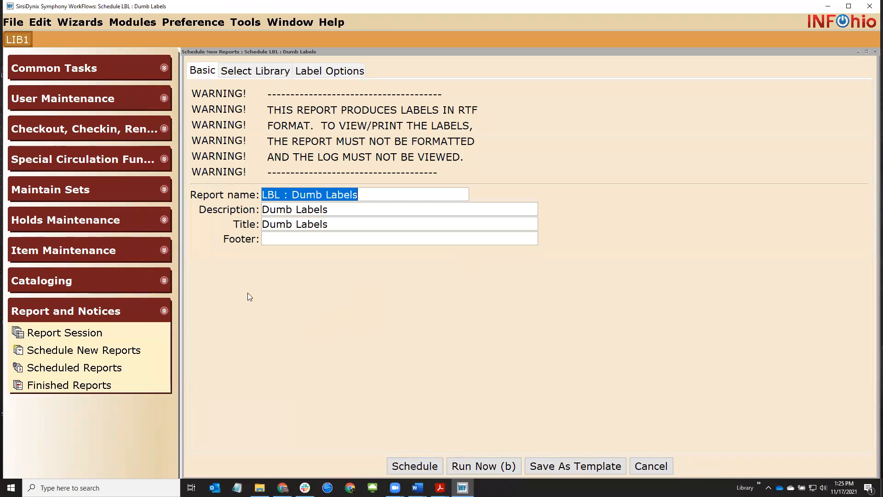
# Choose STMC as the library for the Dumb Labels report
pyautogui.click(261, 72)
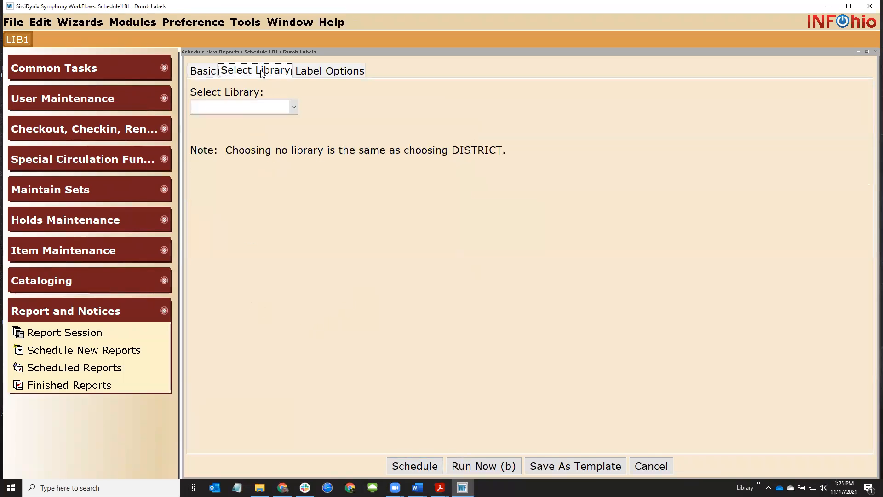
pyautogui.click(291, 108)
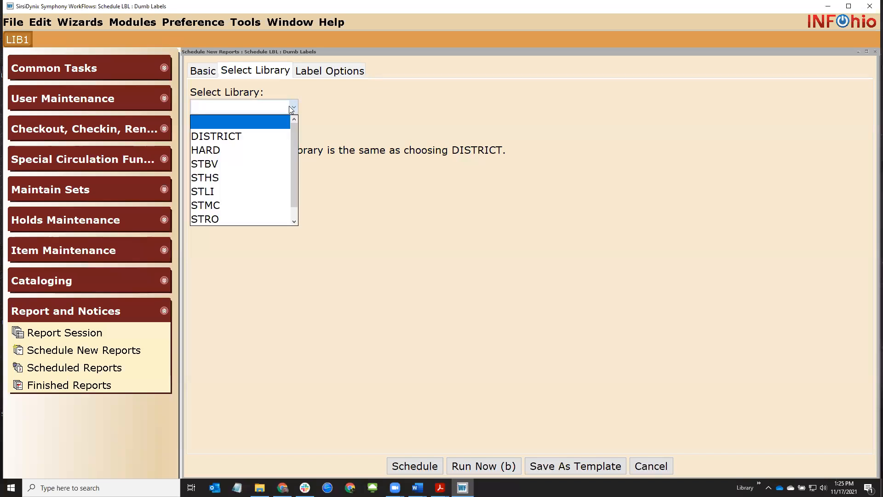
pyautogui.click(242, 205)
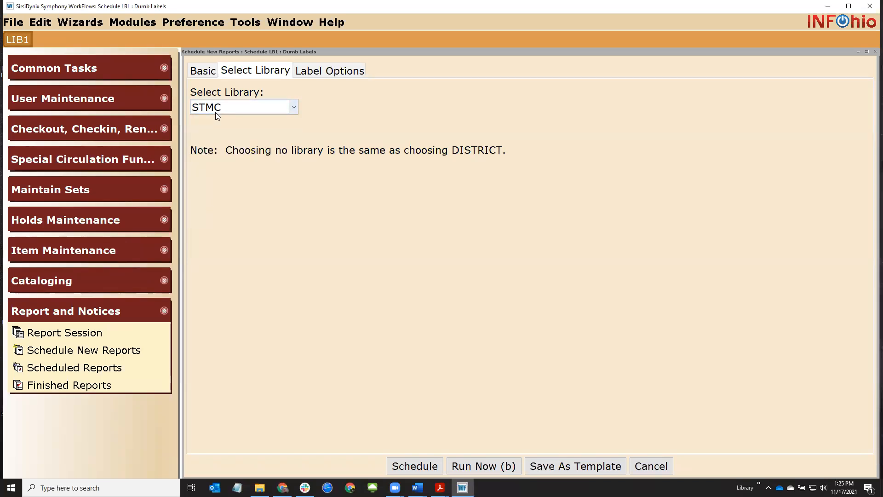
# Set the label options to 30 labels and run the report now
pyautogui.click(352, 74)
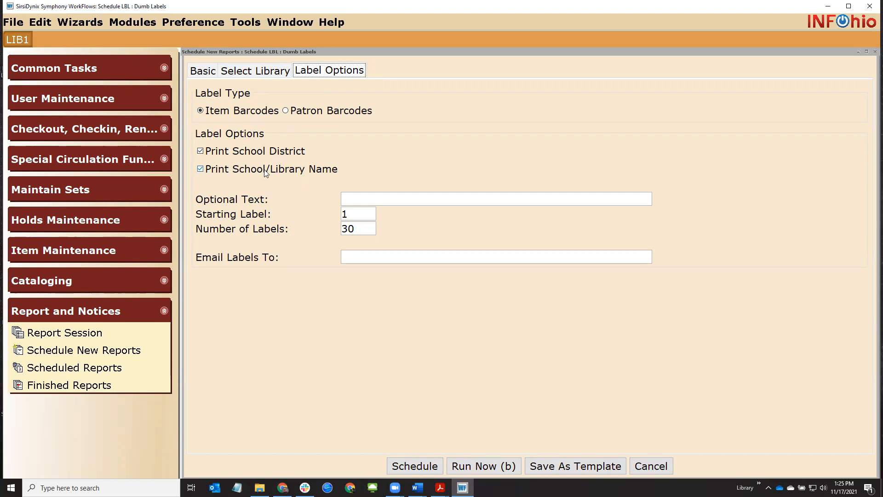
pyautogui.click(359, 229)
pyautogui.write('60')
pyautogui.doubleClick(359, 229)
pyautogui.write('90')
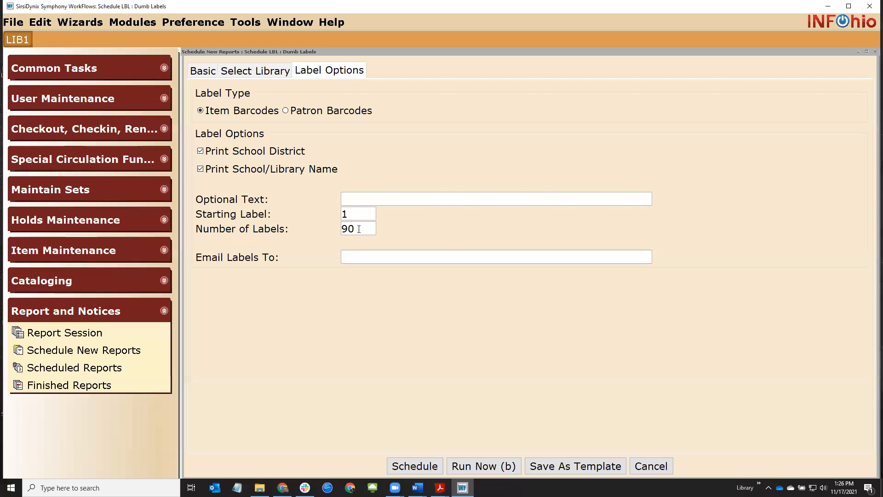
pyautogui.doubleClick(359, 230)
pyautogui.write('30')
pyautogui.click(246, 71)
pyautogui.click(332, 71)
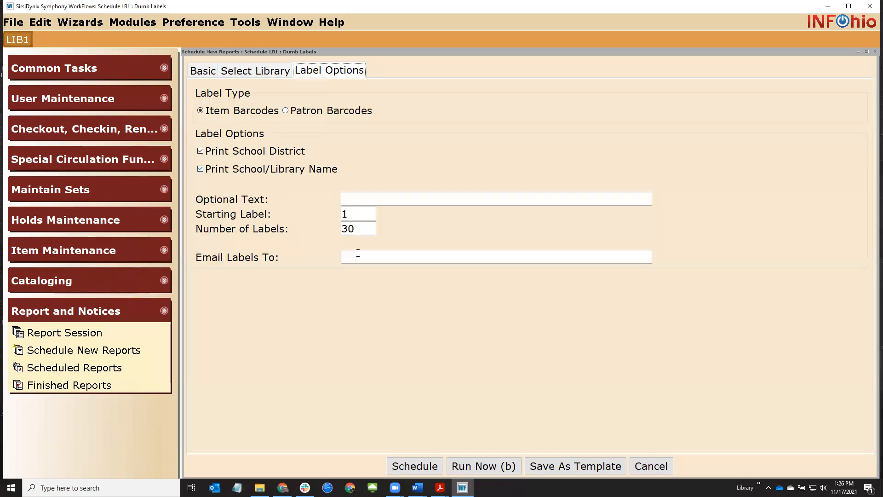
pyautogui.click(464, 467)
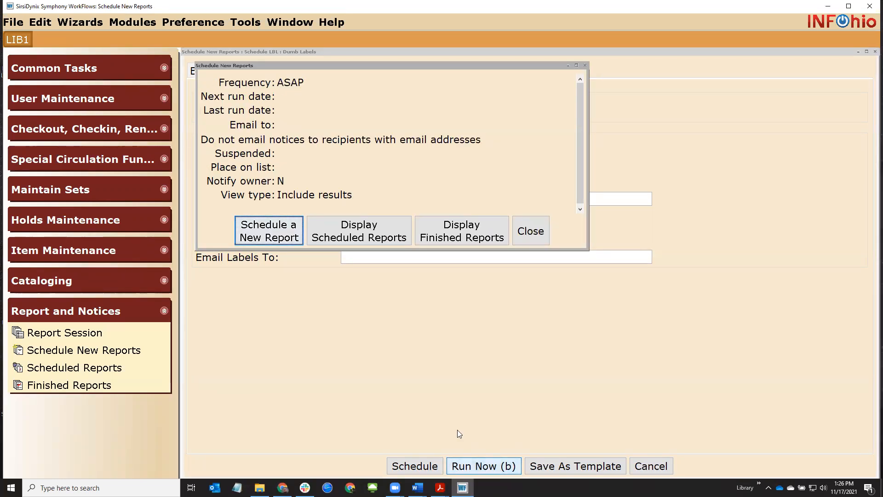
# Open the finished LBL : Dumb Labels report in Word to view the barcode labels
pyautogui.click(480, 238)
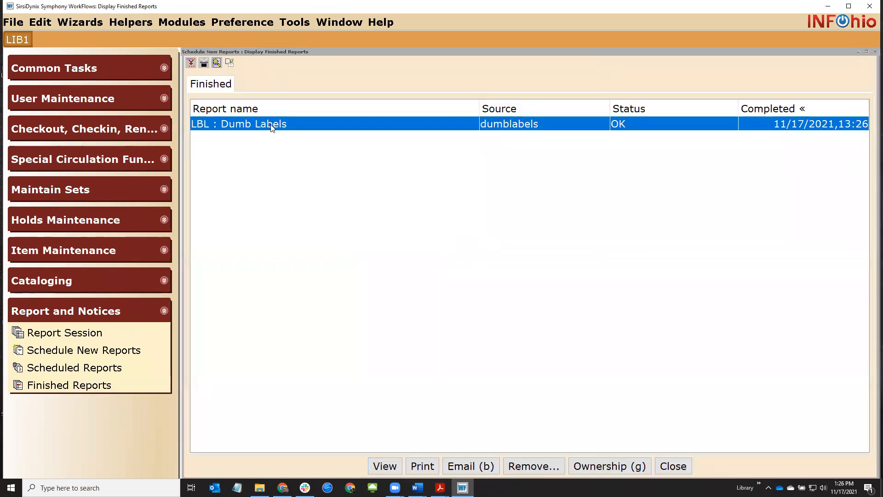
pyautogui.doubleClick(269, 129)
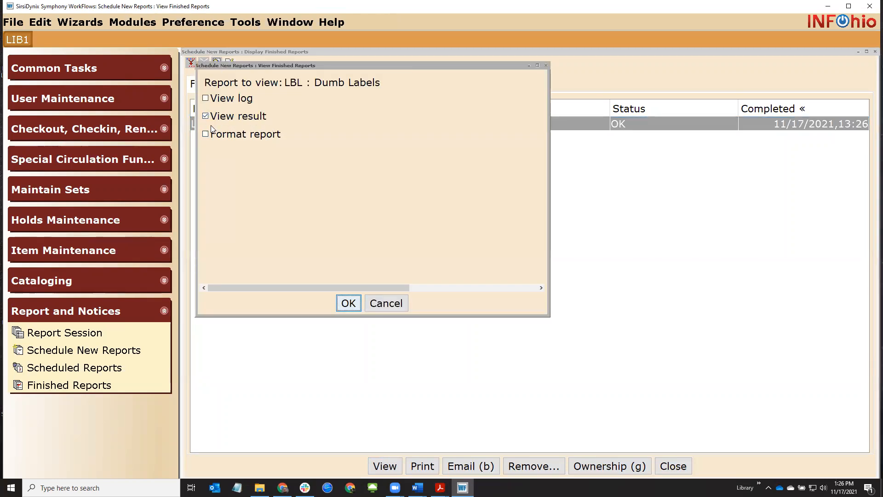
pyautogui.click(349, 305)
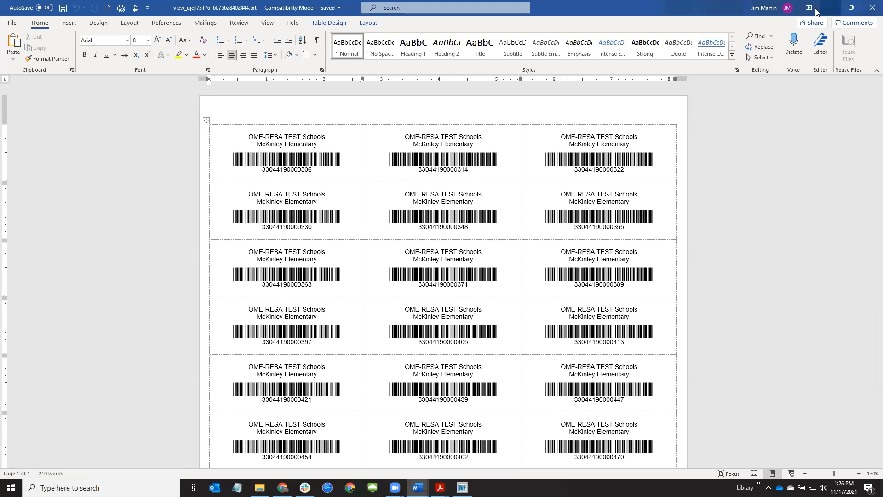
# Close the finished reports list and minimize the Word labels document
pyautogui.click(830, 8)
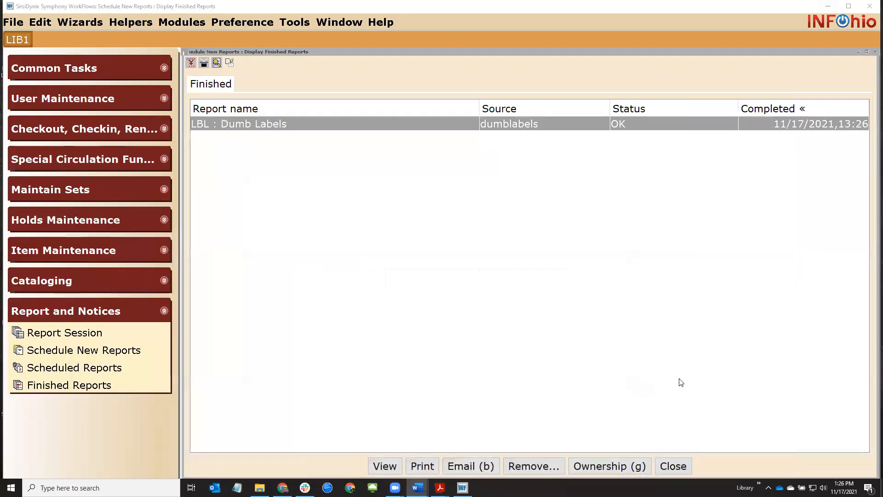
pyautogui.click(681, 468)
pyautogui.moveTo(417, 487)
pyautogui.click(493, 444)
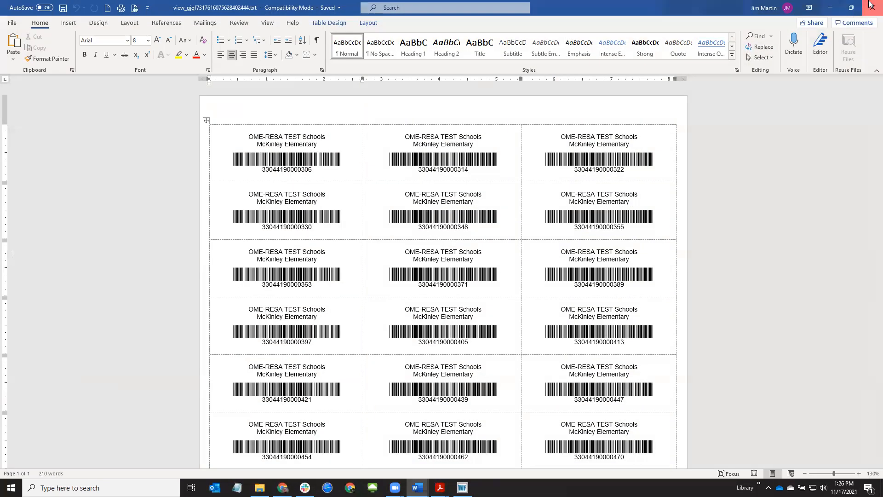
pyautogui.click(828, 7)
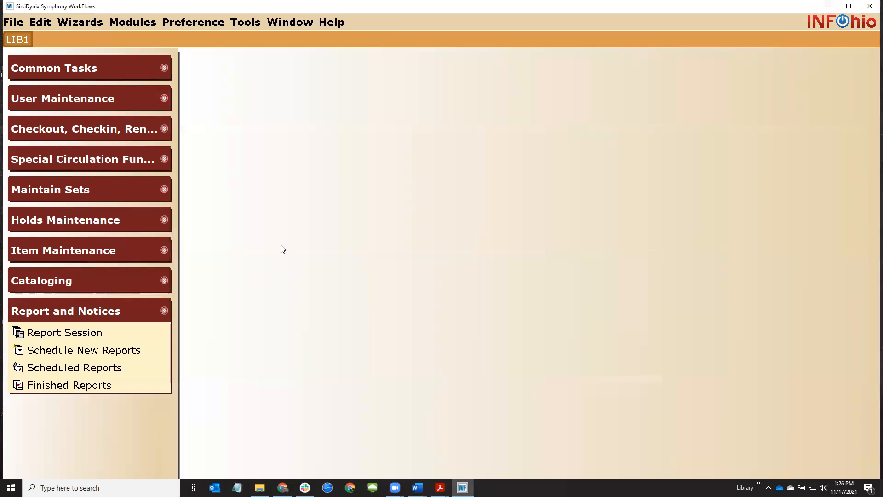
# Enable Auto-generate item ID on the Behavior tab of Call Number/Item Maint properties, then launch it
pyautogui.click(163, 280)
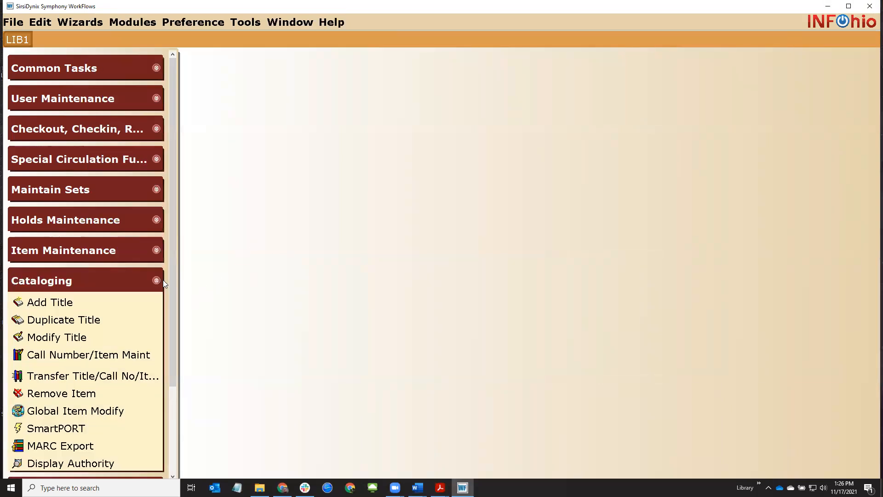
pyautogui.moveTo(173, 269); pyautogui.dragTo(173, 332)
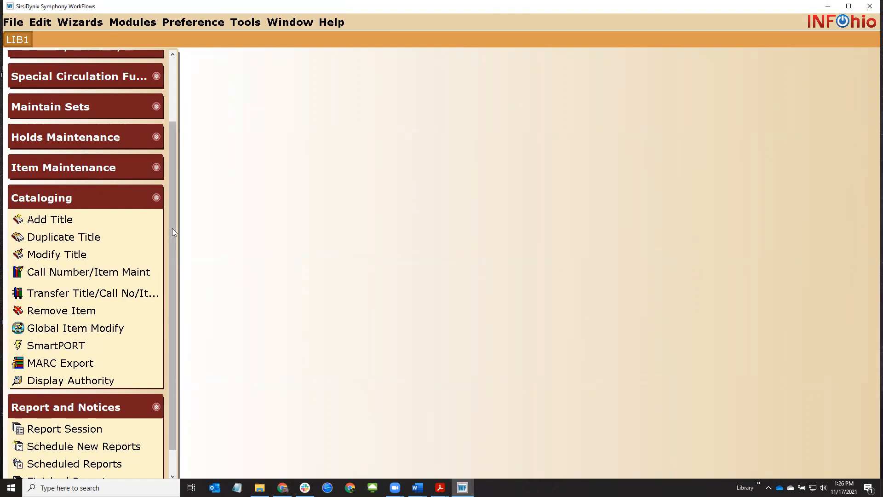
pyautogui.scroll(-2, 174, 249)
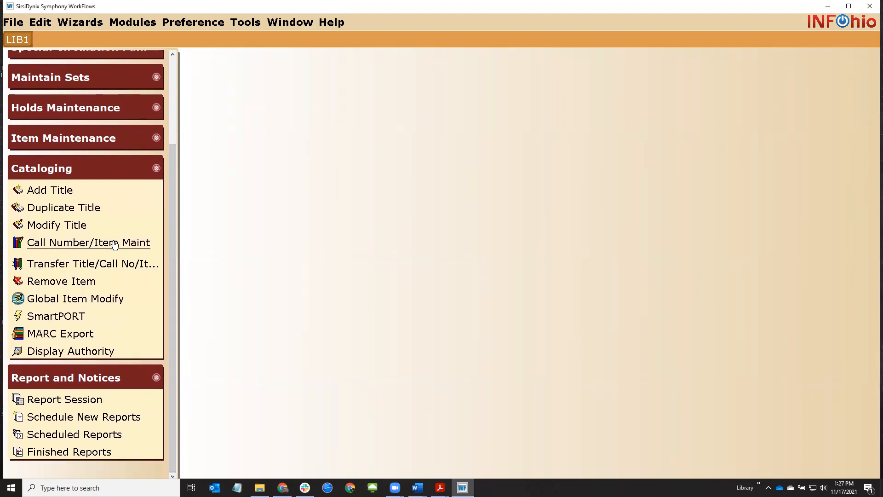
pyautogui.rightClick(92, 244)
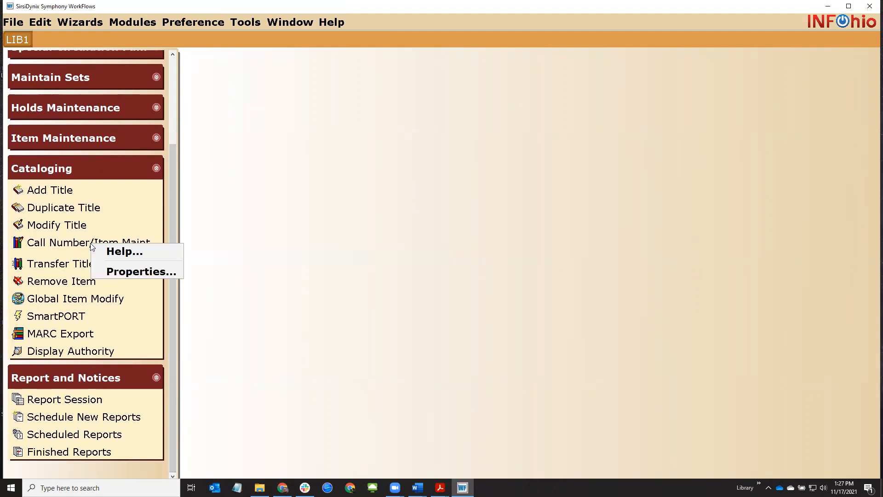
pyautogui.click(105, 272)
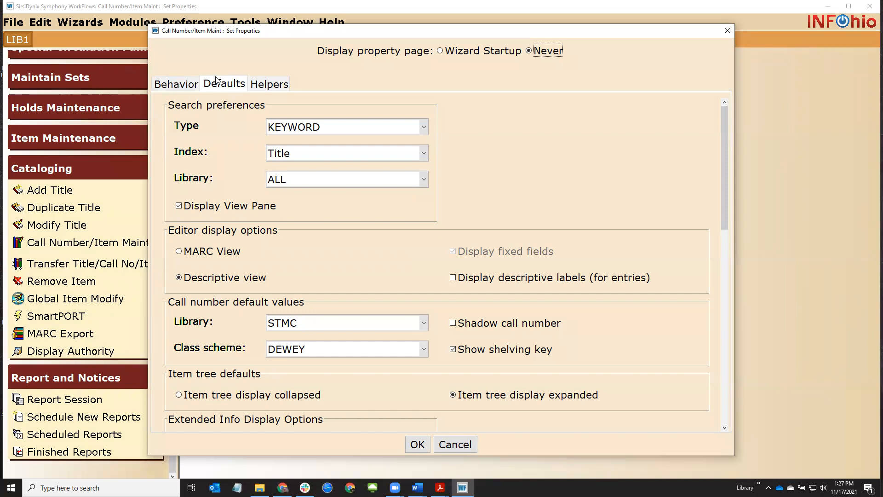
pyautogui.click(191, 85)
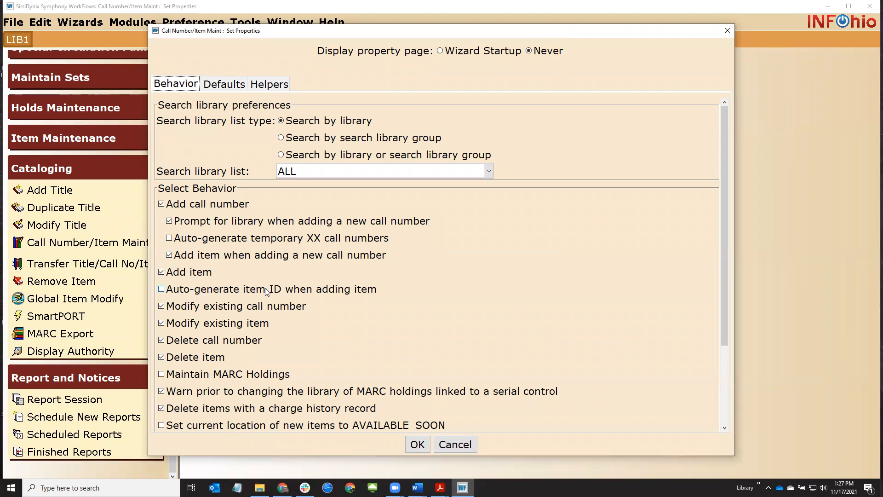
pyautogui.click(162, 289)
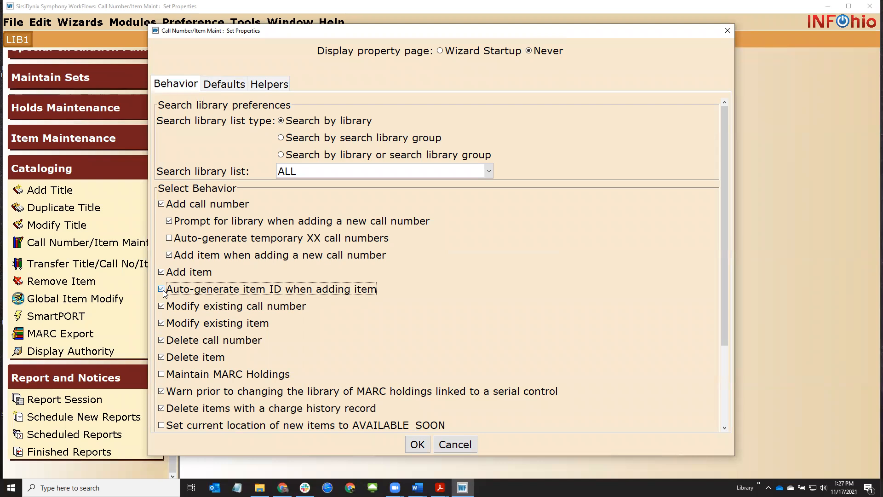
pyautogui.click(416, 444)
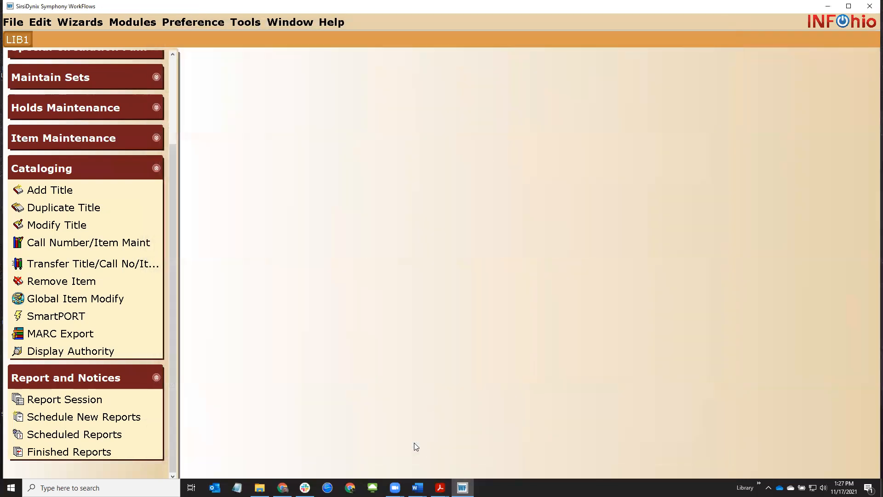
pyautogui.click(64, 243)
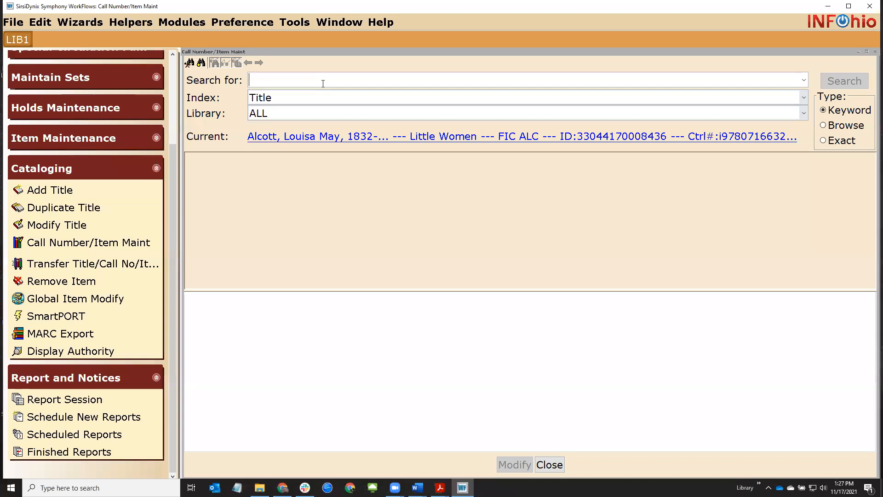
# Search titles for 'wanted' and show the FIC BYA copies of the 1991 Wanted-- Mud Blossom
pyautogui.write('wanted')
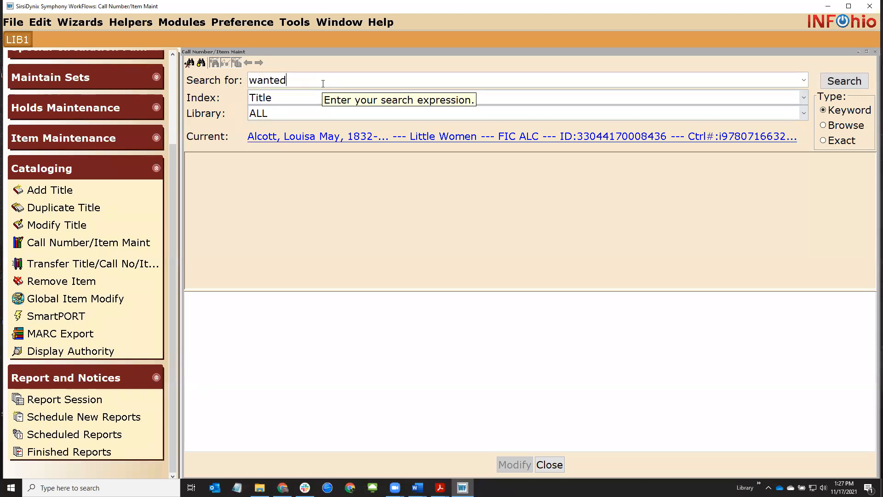
pyautogui.press('Return')
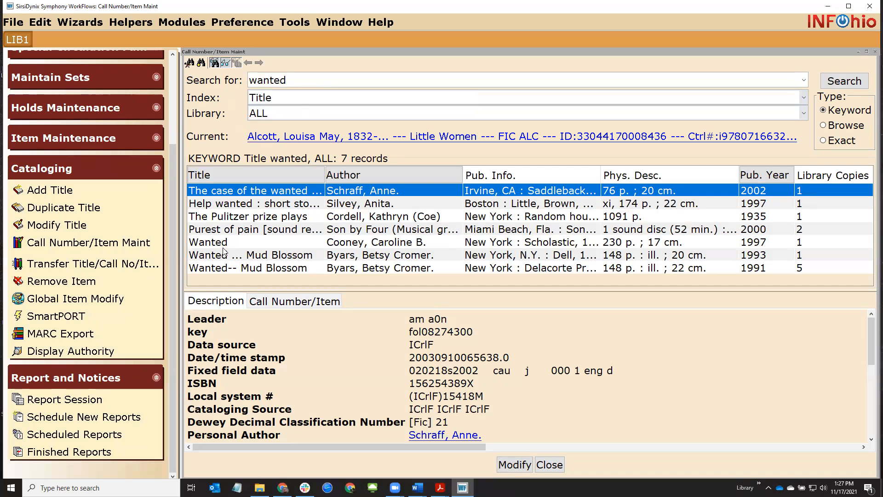
pyautogui.click(270, 257)
pyautogui.click(275, 301)
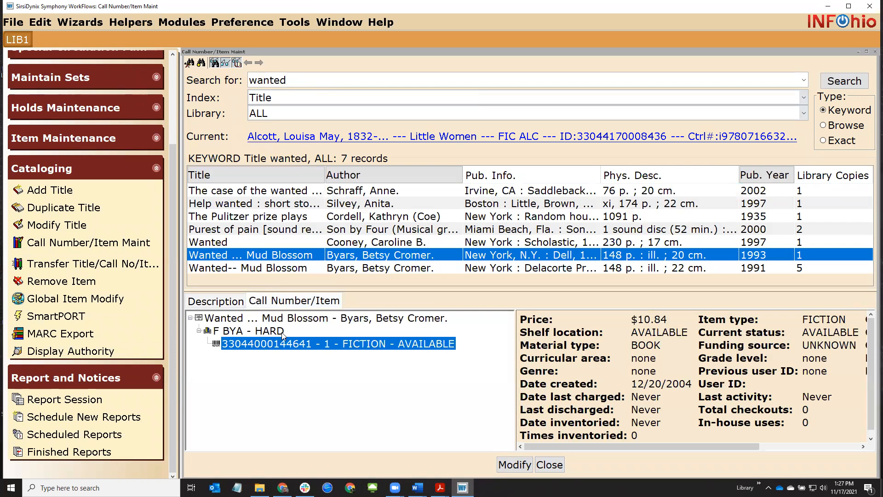
pyautogui.click(283, 268)
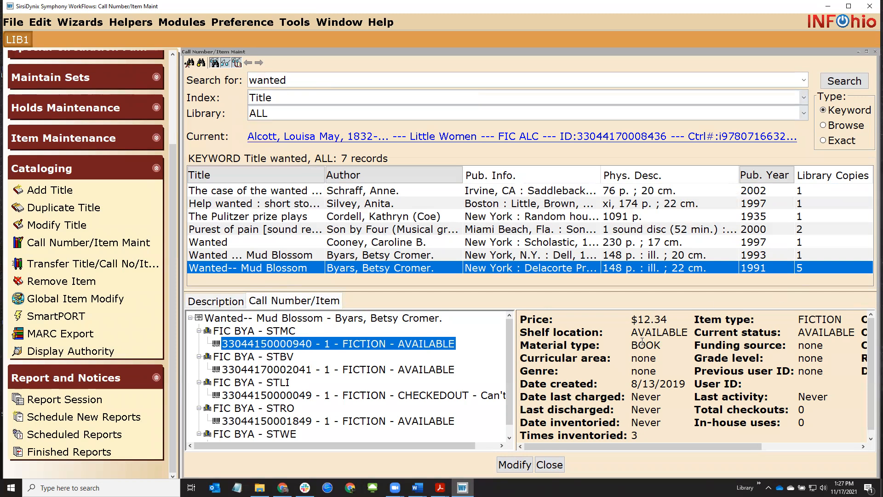
# Replace the search term with 'view from saturday' and run the keyword search
pyautogui.moveTo(305, 81); pyautogui.dragTo(218, 82)
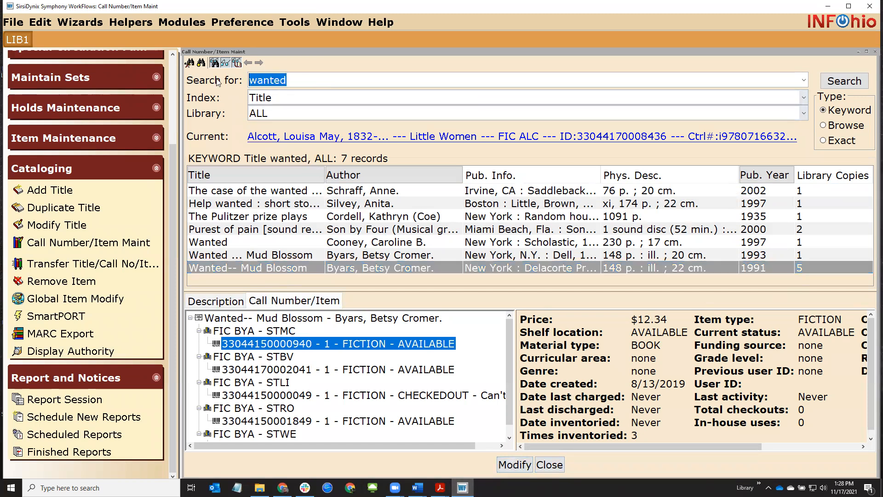
pyautogui.write('vie')
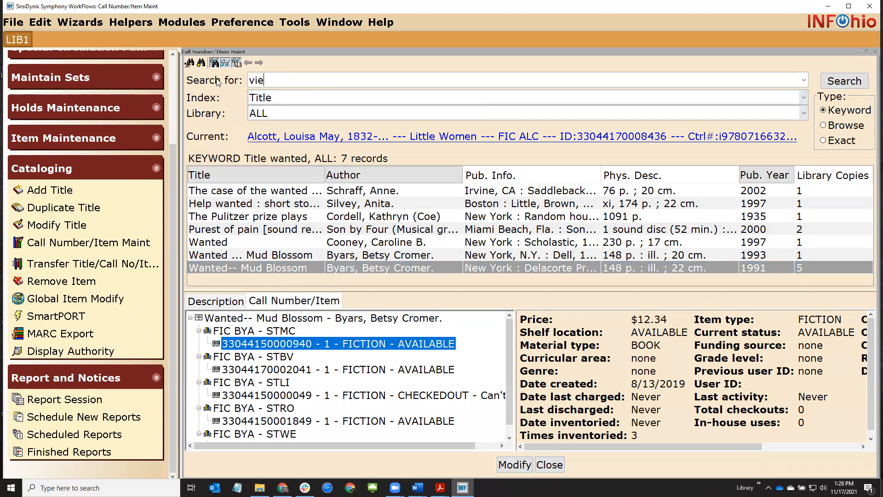
pyautogui.write('w from saturday')
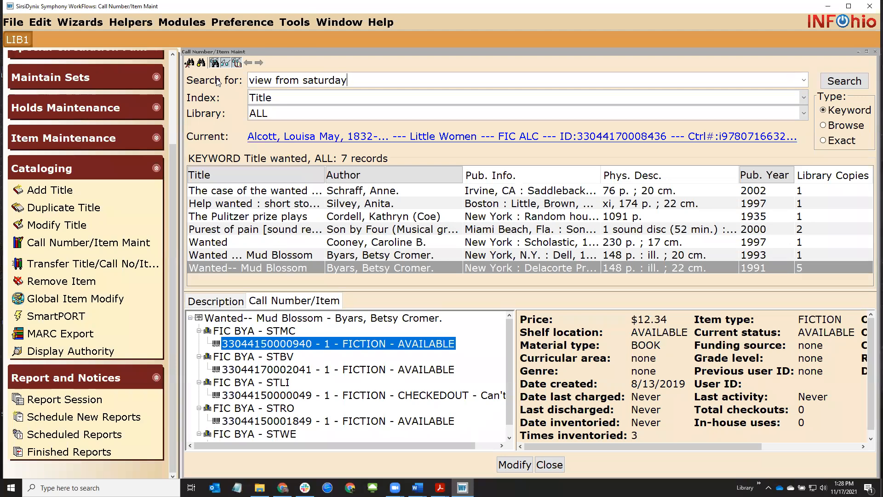
pyautogui.press('Return')
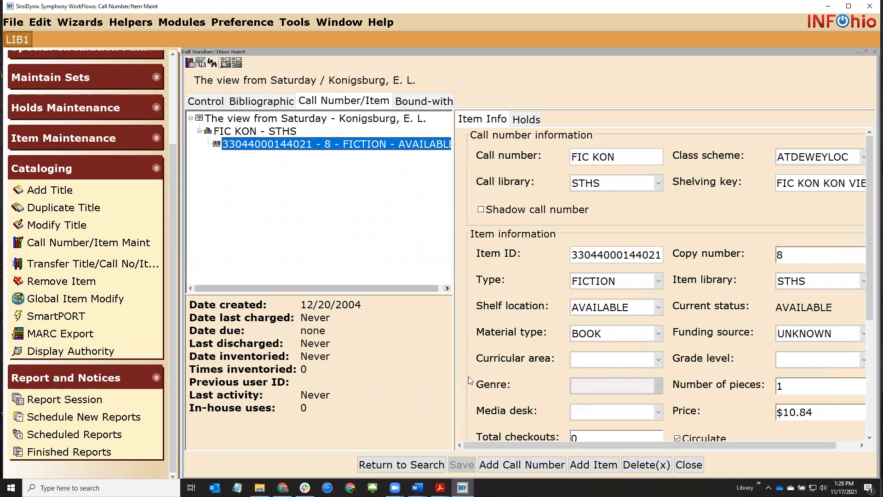
# Add and save an STMC call number copy with item type FICTION and price 12.34
pyautogui.click(506, 465)
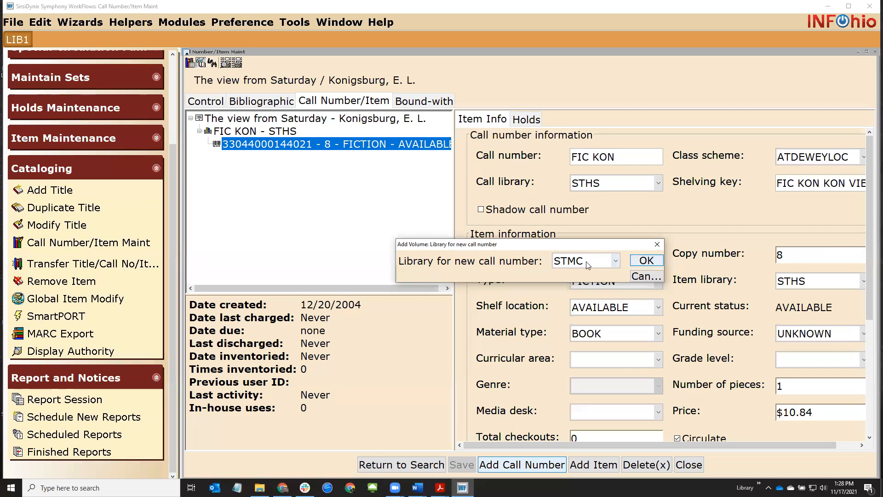
pyautogui.click(646, 261)
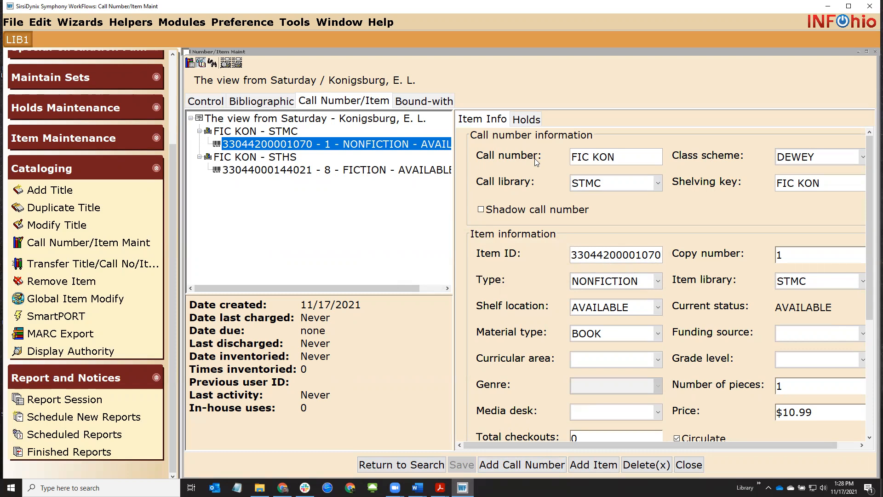
pyautogui.moveTo(573, 254); pyautogui.dragTo(664, 251)
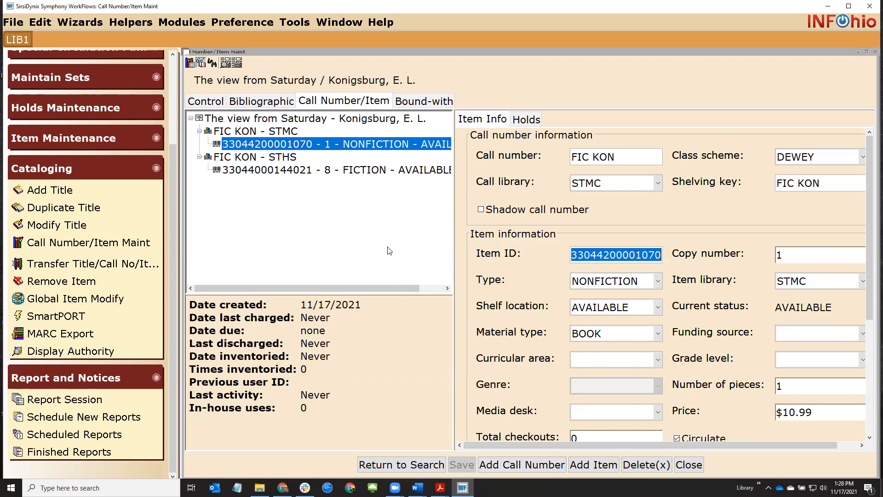
pyautogui.click(624, 281)
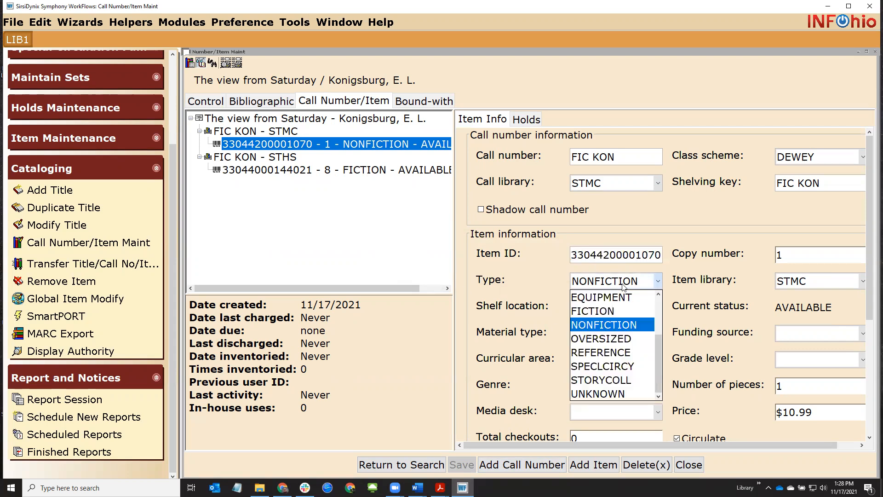
pyautogui.click(606, 312)
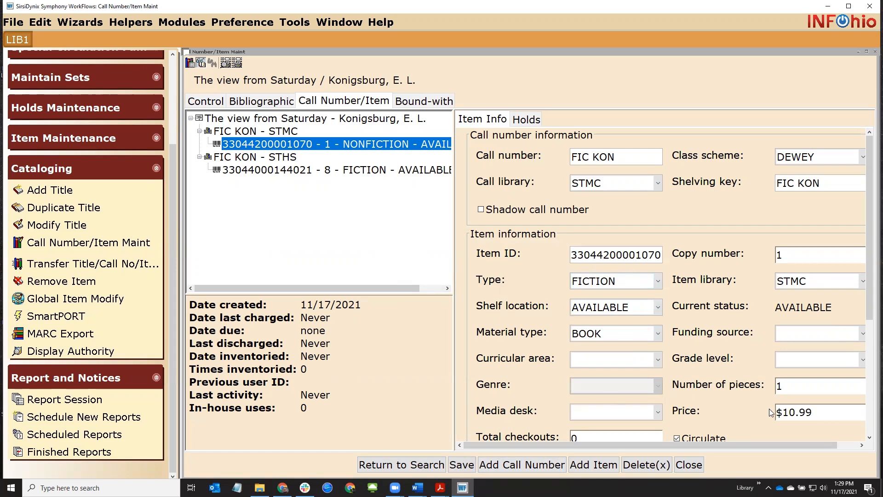
pyautogui.moveTo(785, 413); pyautogui.dragTo(834, 415)
pyautogui.write('12.34')
pyautogui.click(462, 465)
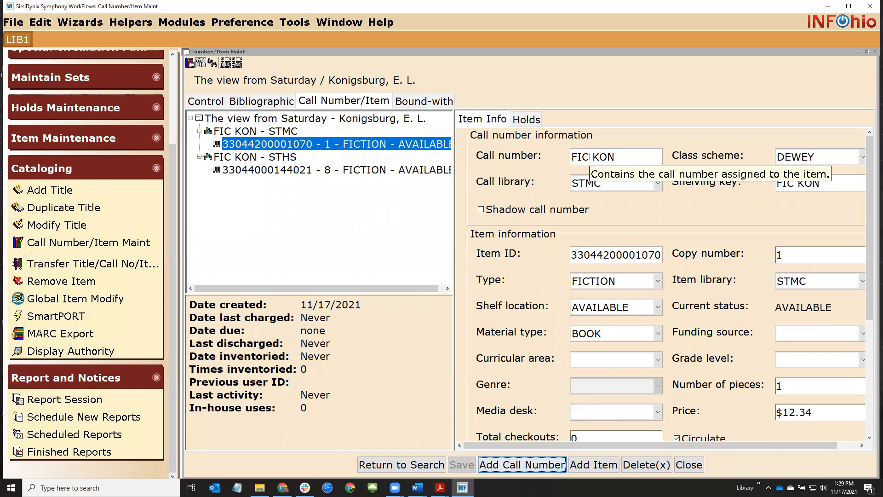
# Correct the call number to read FIC KON and return to the title search
pyautogui.moveTo(590, 156); pyautogui.dragTo(580, 158)
pyautogui.press('BackSpace')
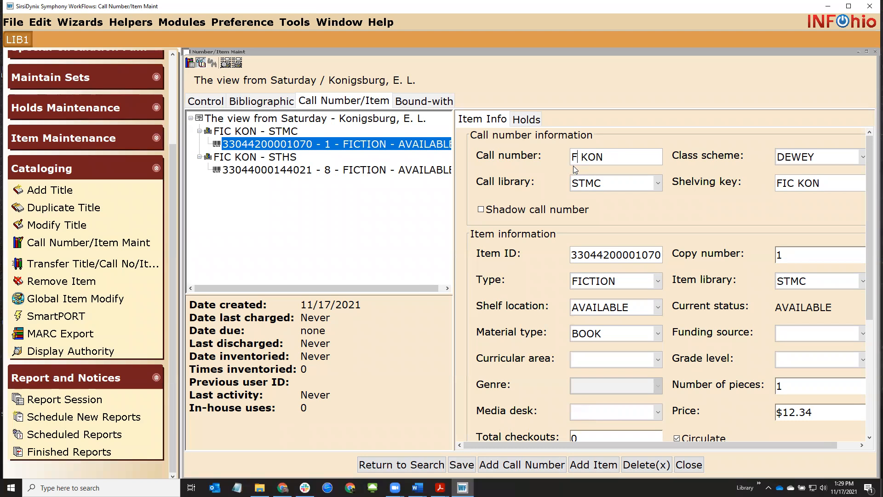
pyautogui.write('IC')
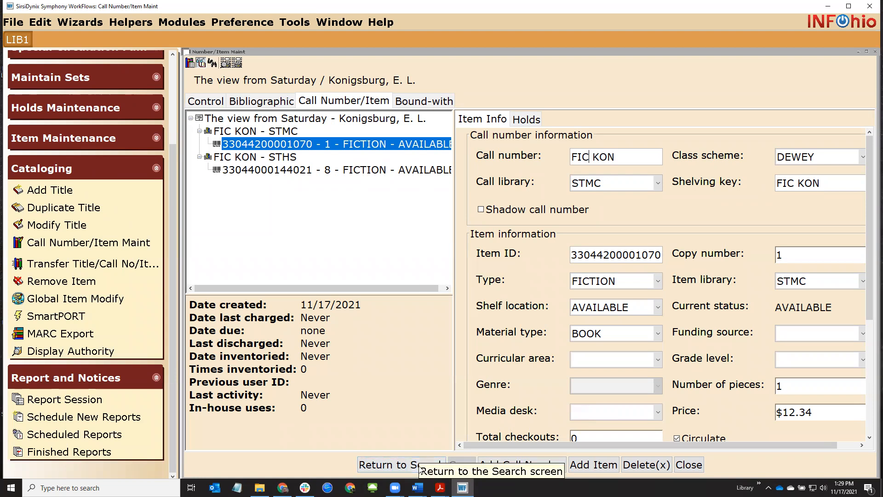
pyautogui.click(399, 465)
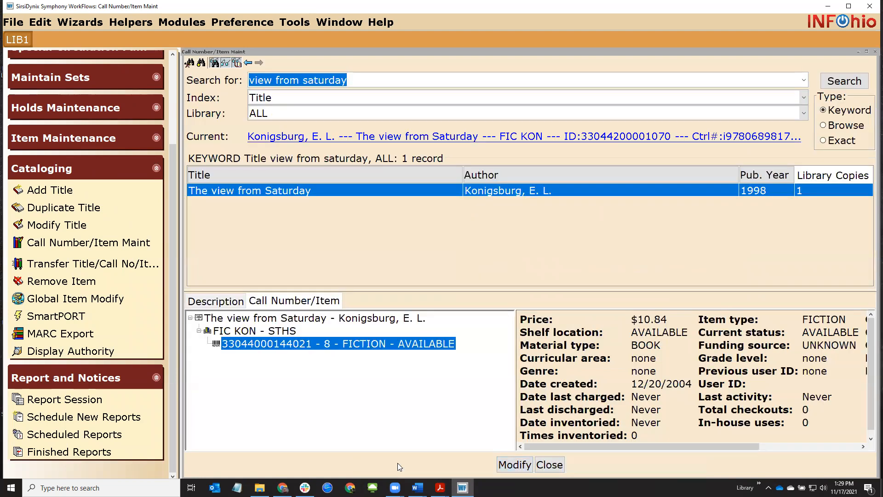
# Search for 'hero crown' to open The hero and the crown's call number details
pyautogui.write('heor')
pyautogui.press('BackSpace')
pyautogui.press('BackSpace')
pyautogui.write('ro co')
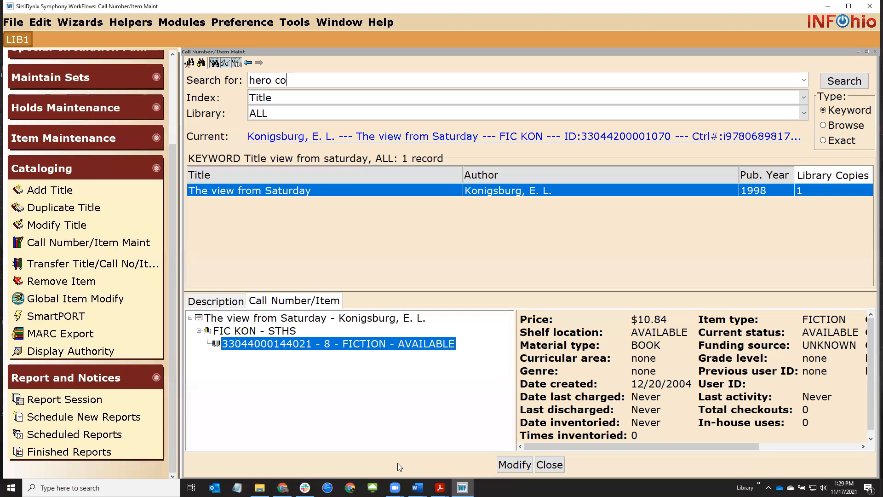
pyautogui.press('BackSpace')
pyautogui.write('rown')
pyautogui.press('Return')
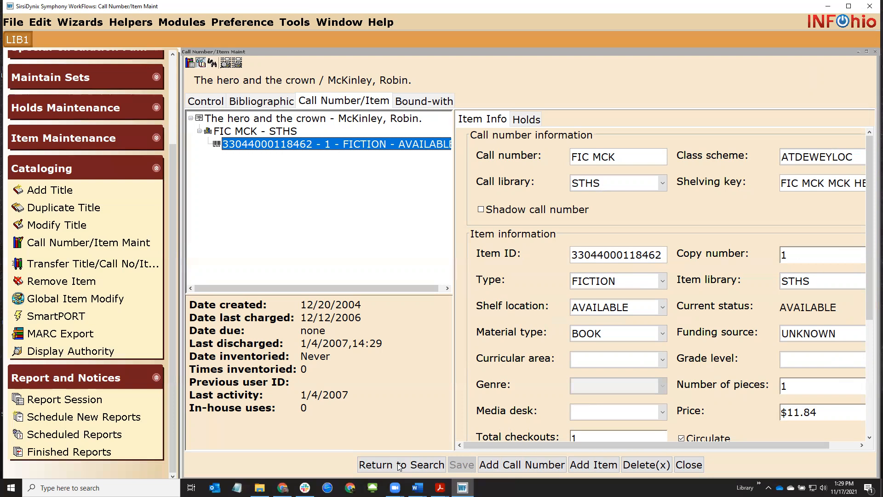
# Save a new STMC FIC MCK call number with item type FICTION and price 12.34, then bring up the INFOhio handbook
pyautogui.click(498, 466)
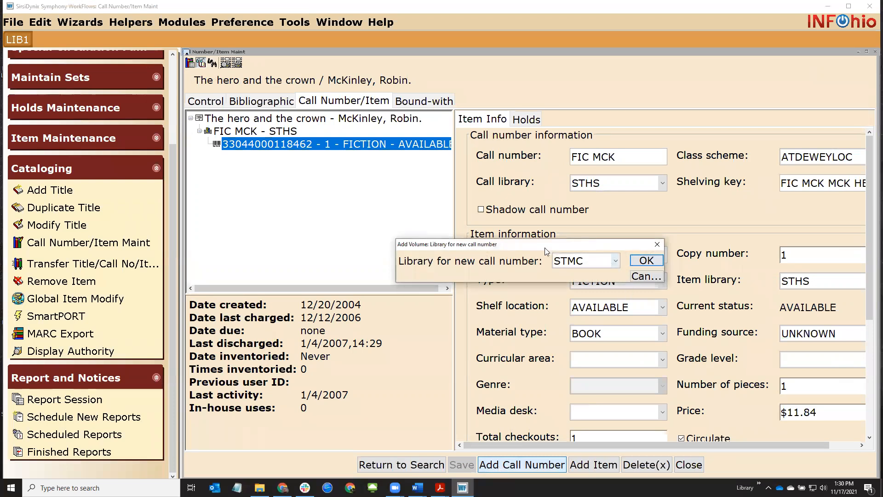
pyautogui.click(646, 261)
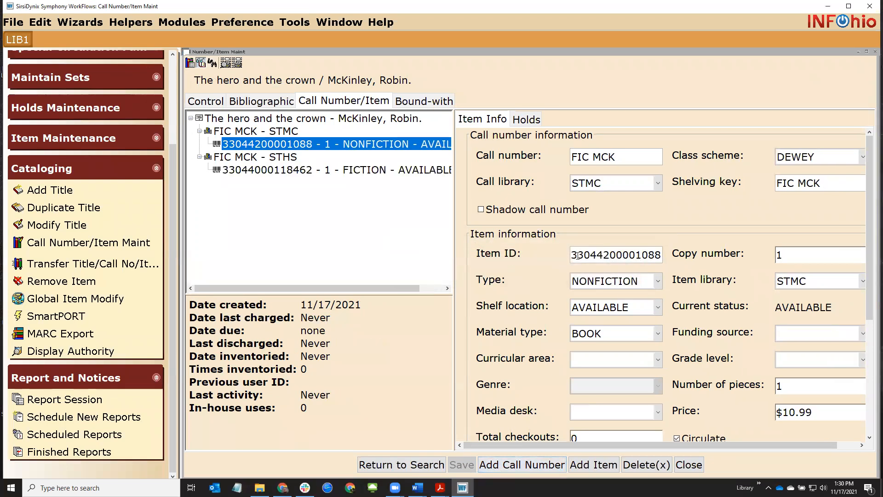
pyautogui.moveTo(578, 256); pyautogui.dragTo(654, 256)
pyautogui.click(654, 256)
pyautogui.click(657, 280)
pyautogui.click(593, 311)
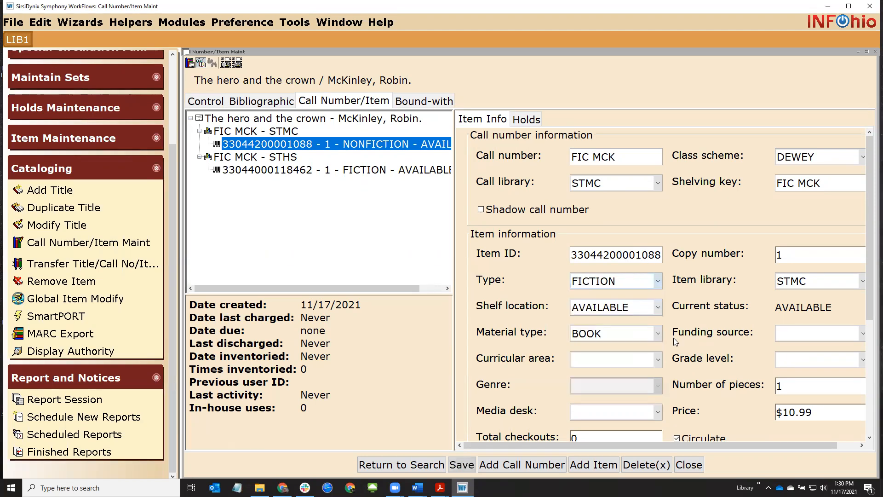
pyautogui.moveTo(786, 412); pyautogui.dragTo(851, 408)
pyautogui.write('12.34')
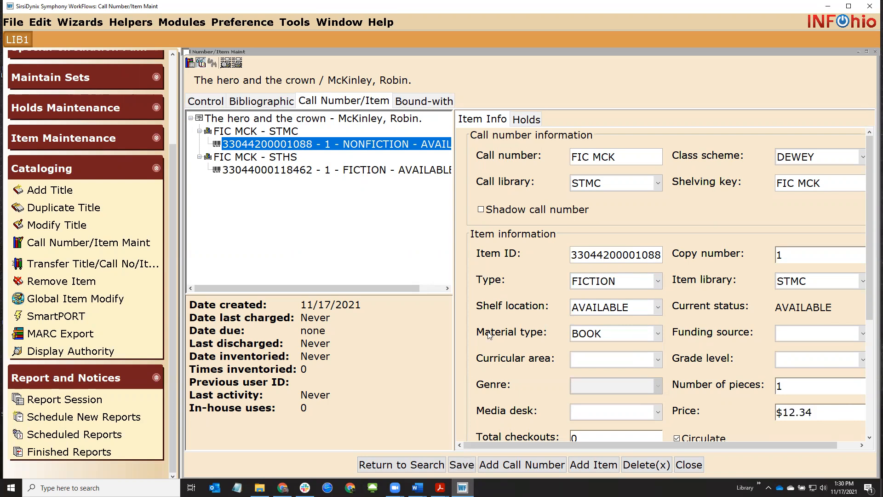
pyautogui.click(455, 466)
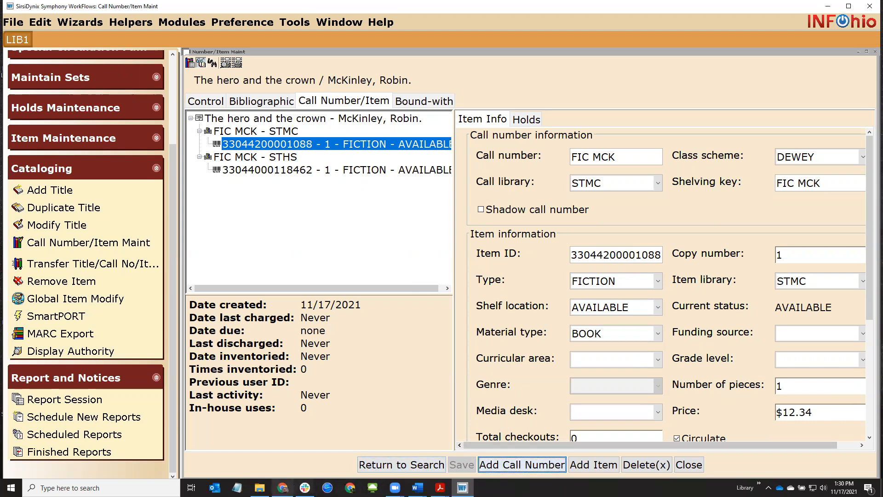
pyautogui.click(283, 487)
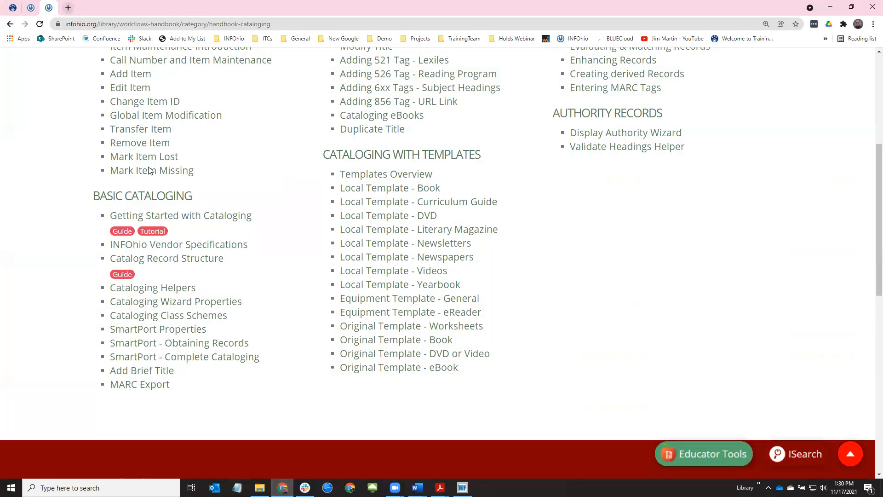
# Read through the Call Number and Item Maintenance guide, then close it
pyautogui.scroll(2, 167, 171)
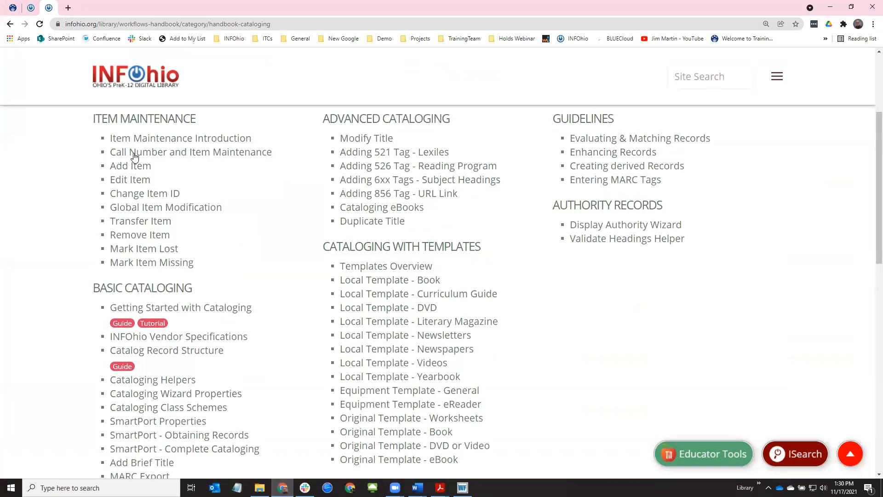
pyautogui.moveTo(134, 157)
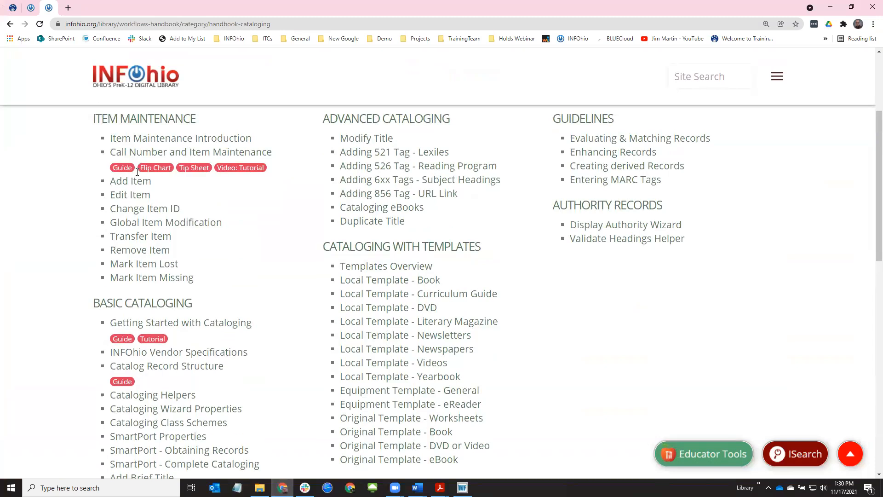
pyautogui.click(123, 168)
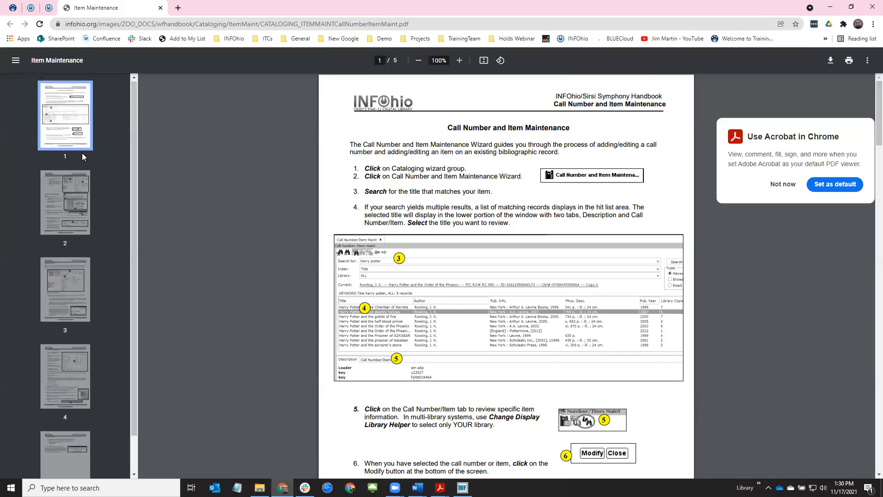
pyautogui.scroll(-1, 273, 299)
pyautogui.scroll(-10, 274, 295)
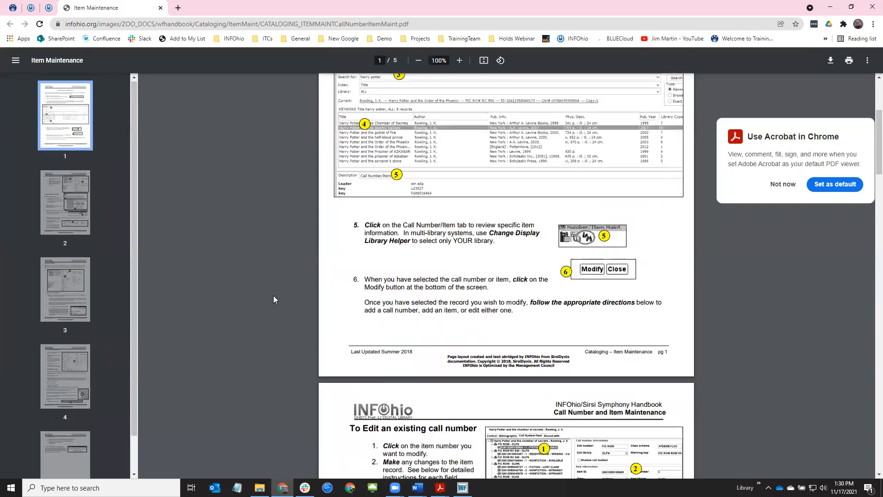
pyautogui.scroll(11, 273, 295)
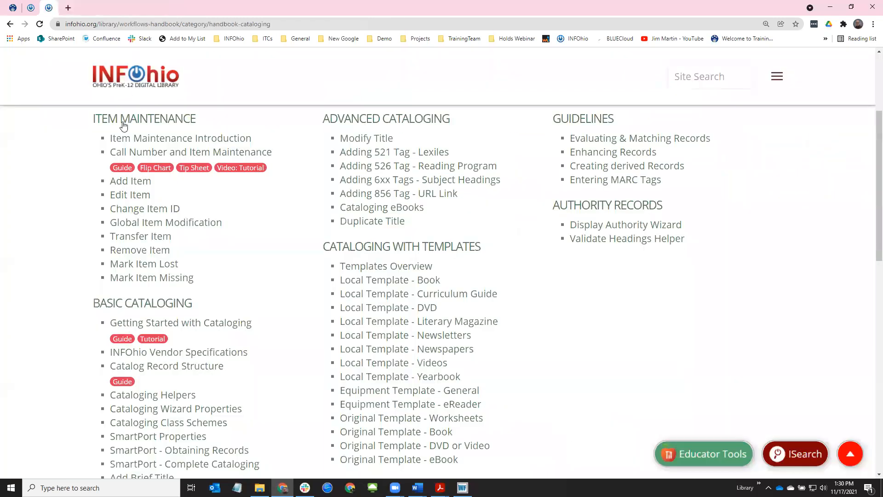
pyautogui.click(161, 8)
# Minimize Chrome and bring up the Brief Steps for Cataloging PDF in Acrobat
pyautogui.click(831, 8)
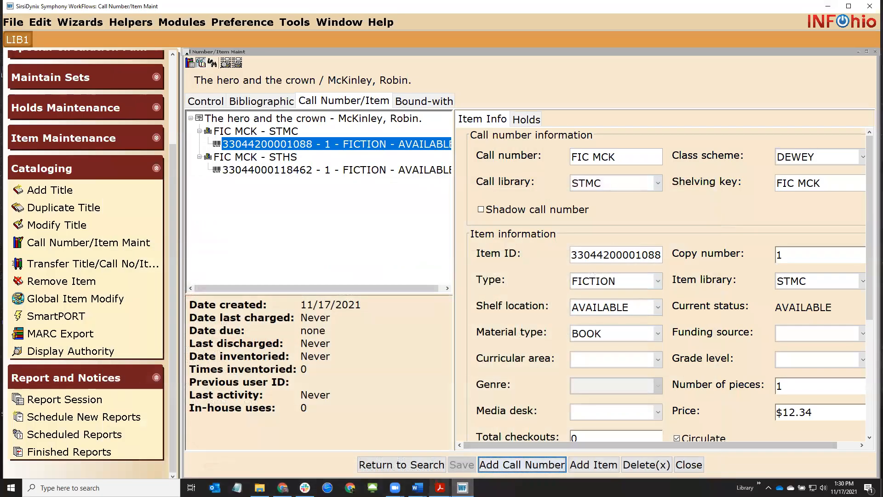
pyautogui.moveTo(440, 488)
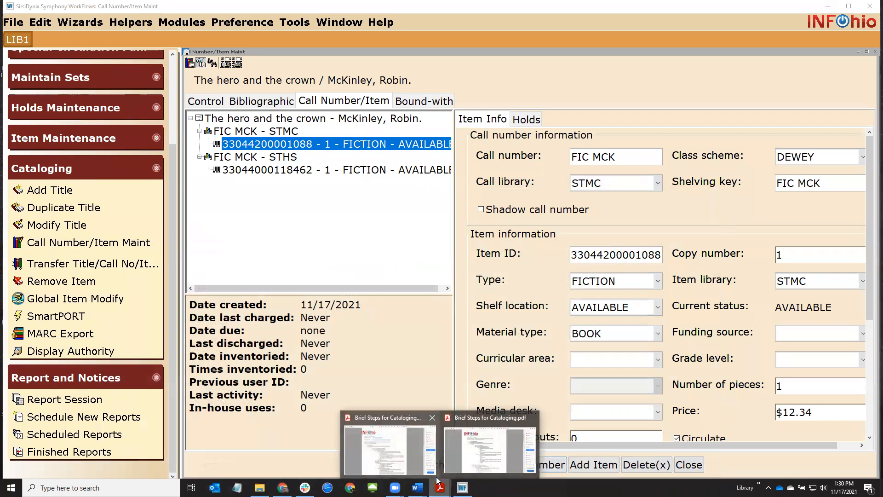
pyautogui.click(478, 442)
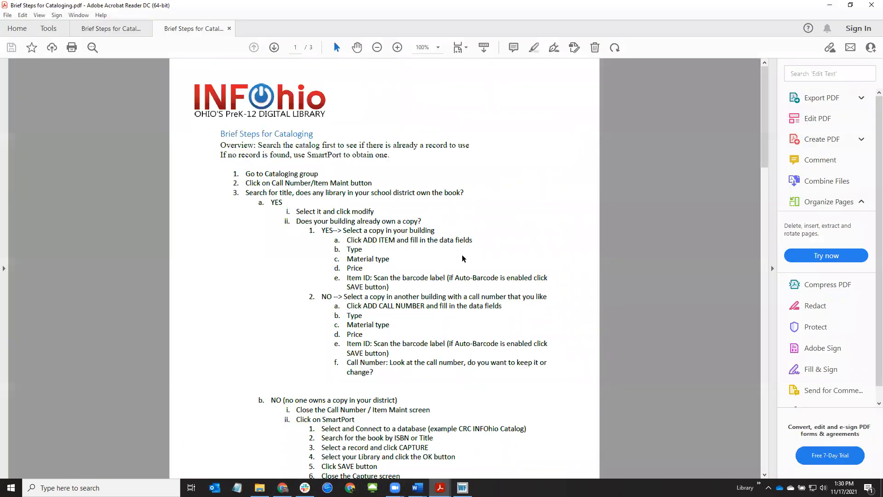
pyautogui.click(395, 48)
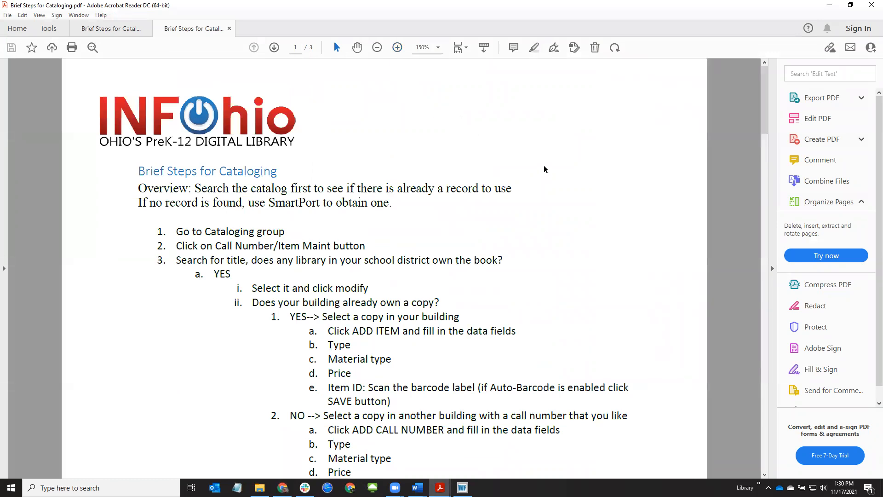
pyautogui.scroll(-4, 543, 170)
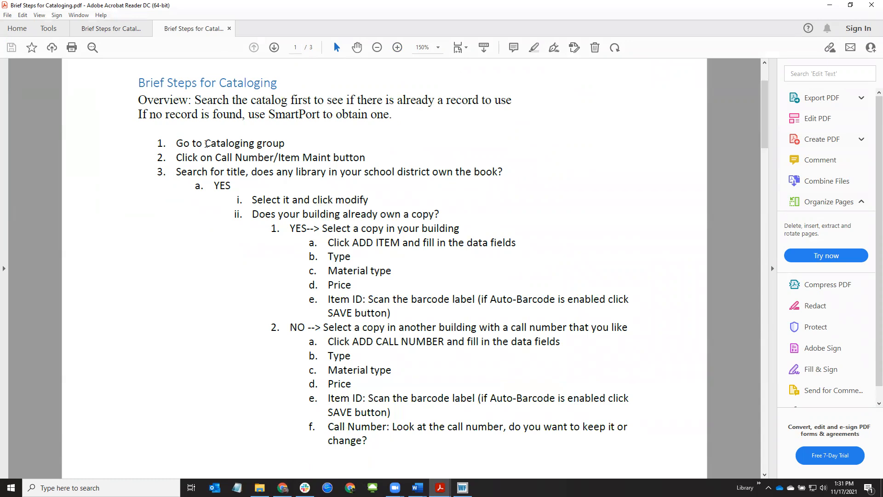
pyautogui.moveTo(205, 143); pyautogui.dragTo(276, 158)
pyautogui.doubleClick(227, 158)
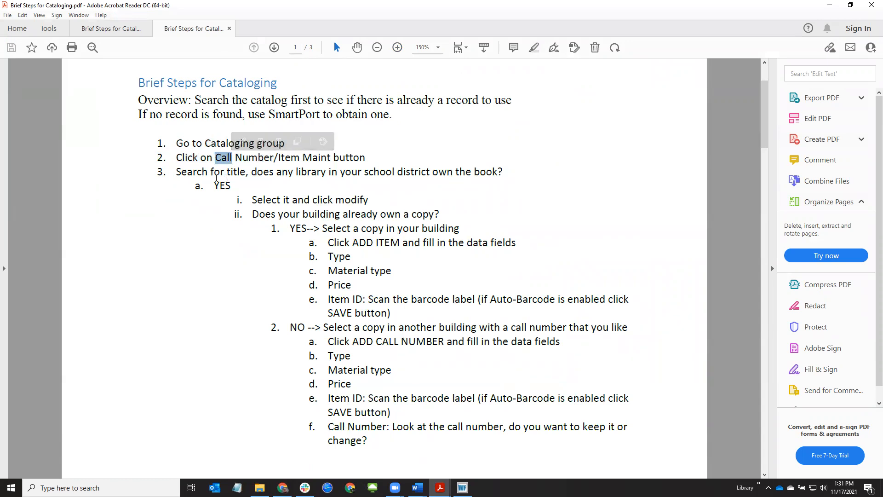
pyautogui.moveTo(177, 172); pyautogui.dragTo(246, 172)
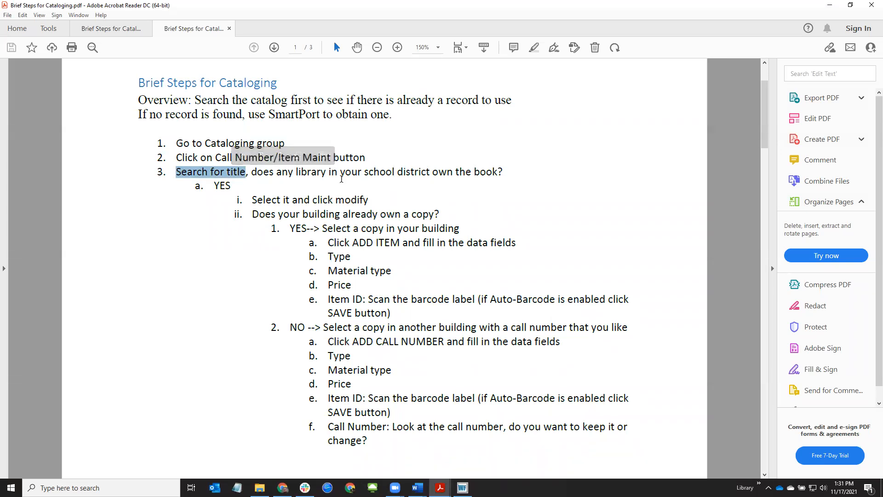
pyautogui.moveTo(214, 186); pyautogui.dragTo(229, 186)
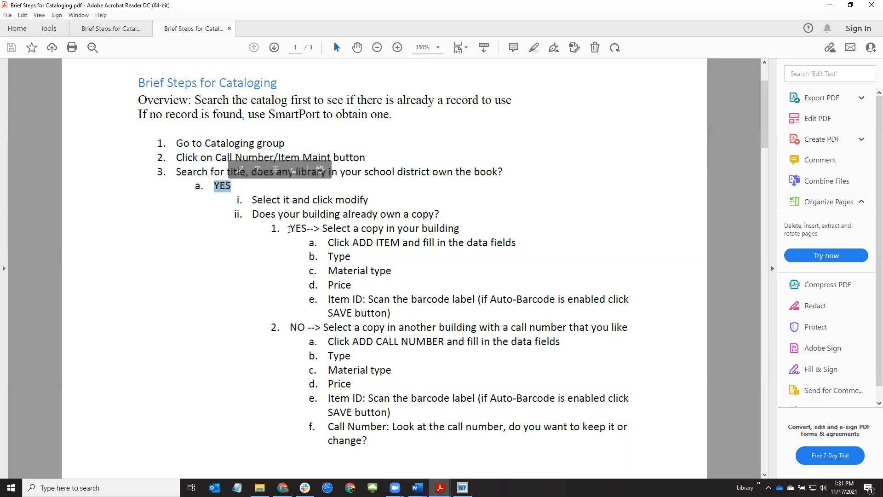
pyautogui.moveTo(289, 229); pyautogui.dragTo(311, 229)
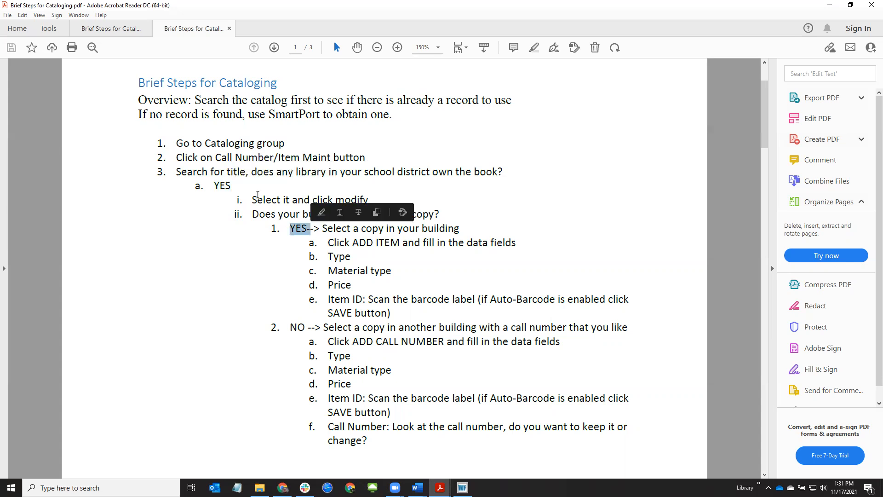
pyautogui.moveTo(255, 213); pyautogui.dragTo(436, 219)
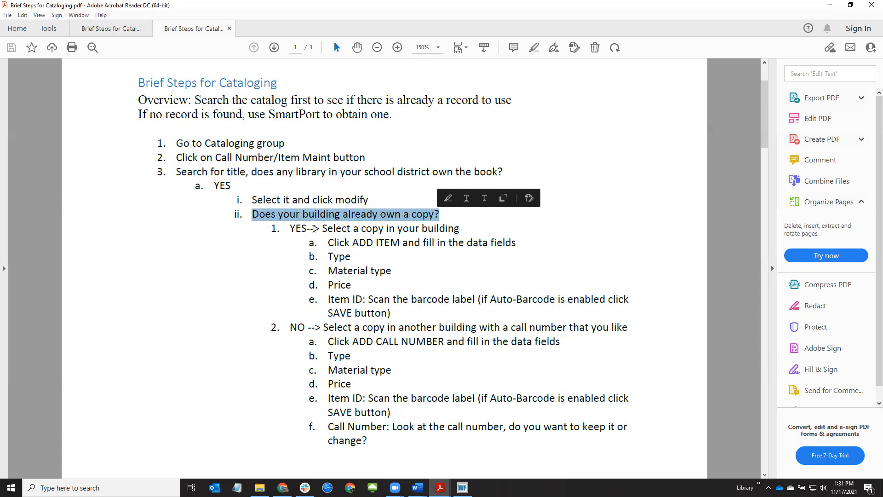
pyautogui.moveTo(325, 230); pyautogui.dragTo(387, 244)
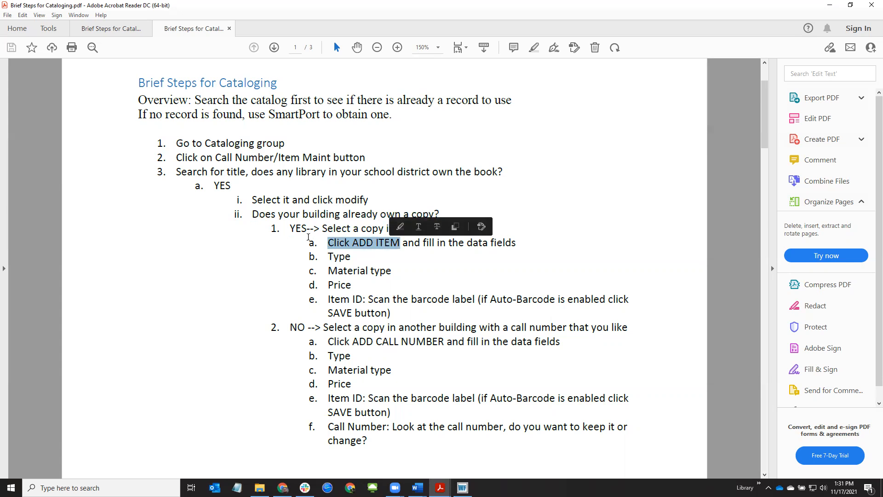
pyautogui.click(290, 215)
pyautogui.moveTo(250, 214); pyautogui.dragTo(439, 216)
pyautogui.moveTo(290, 327); pyautogui.dragTo(444, 341)
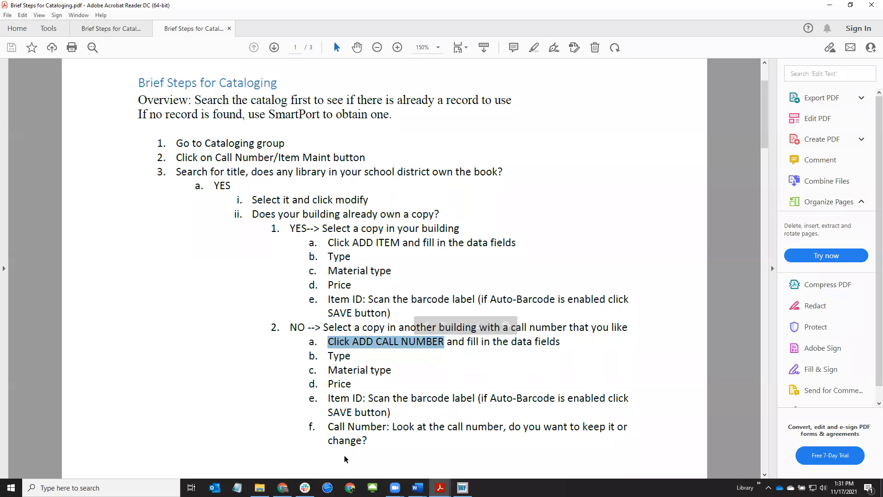
# Return to the WorkFlows title search and search 'sarah plain' to open Sarah, plain and tall
pyautogui.click(830, 5)
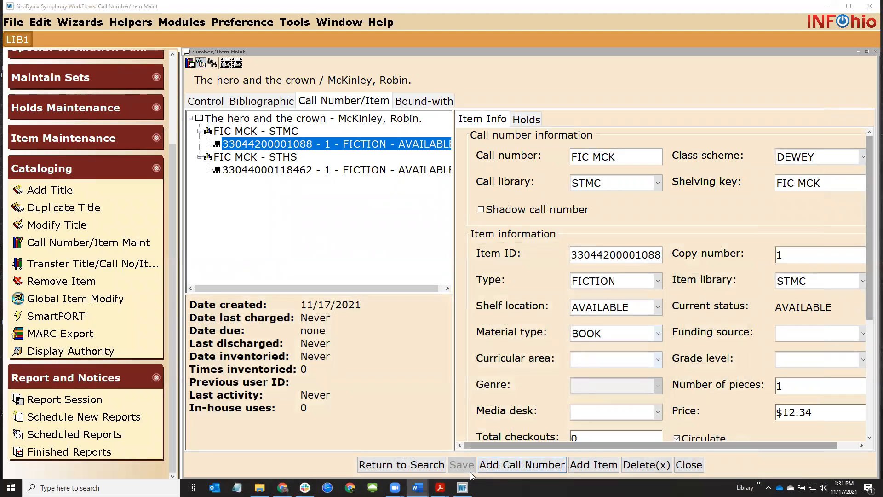
pyautogui.click(401, 465)
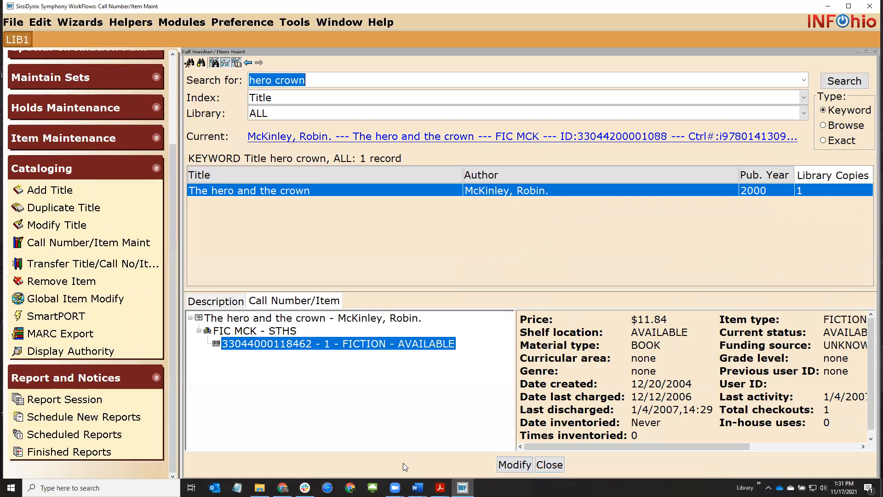
pyautogui.write('sarah plain')
pyautogui.press('Return')
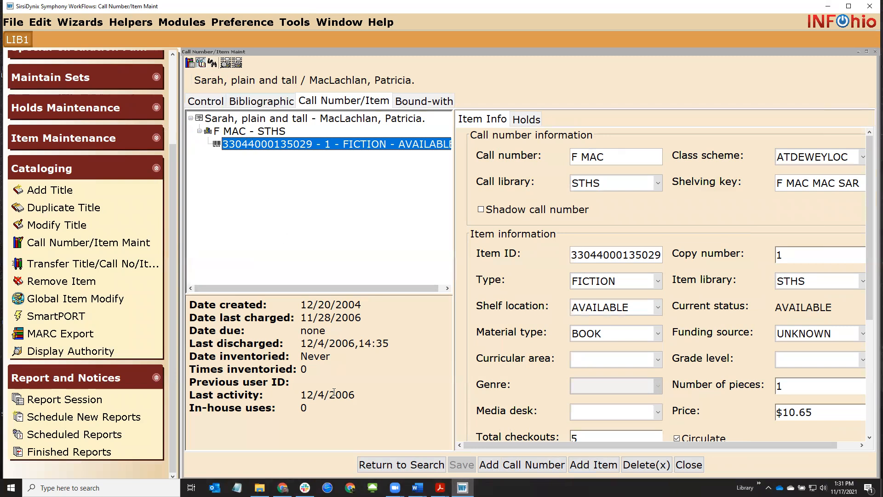
# Add STMC call number F MAC to Sarah, plain and tall with a FICTION copy priced 12.34, and save it
pyautogui.click(495, 466)
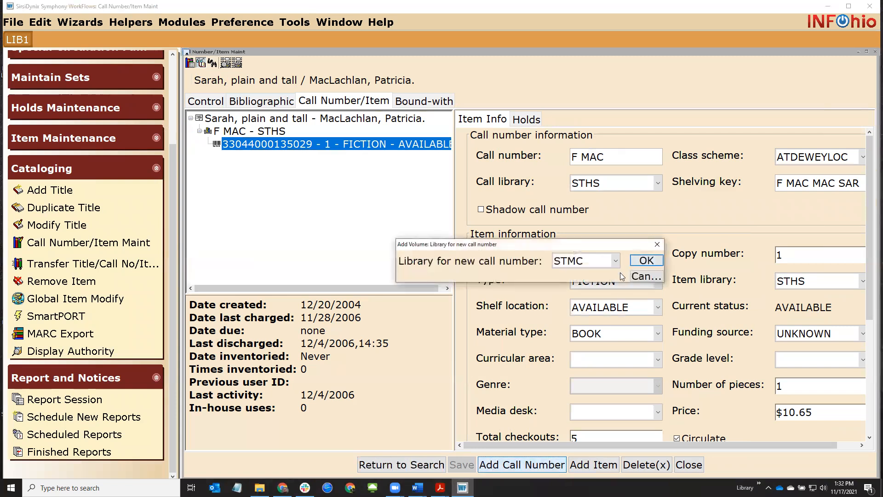
pyautogui.click(645, 260)
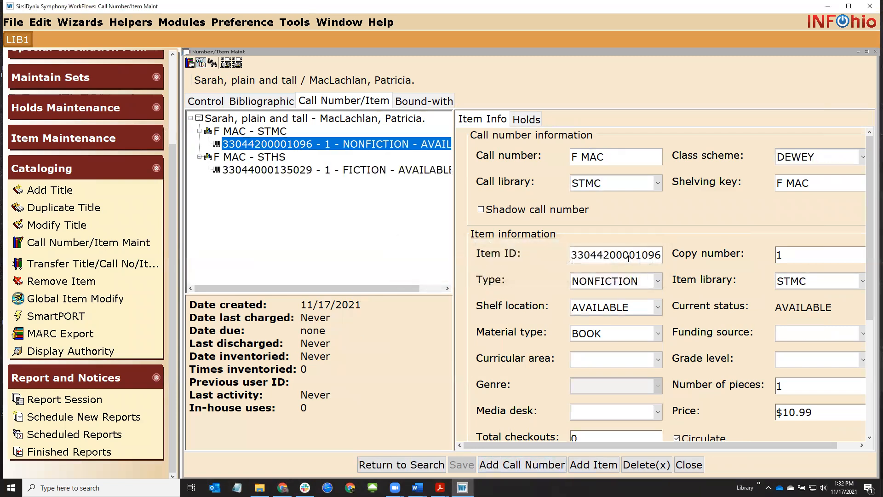
pyautogui.click(615, 279)
pyautogui.click(605, 311)
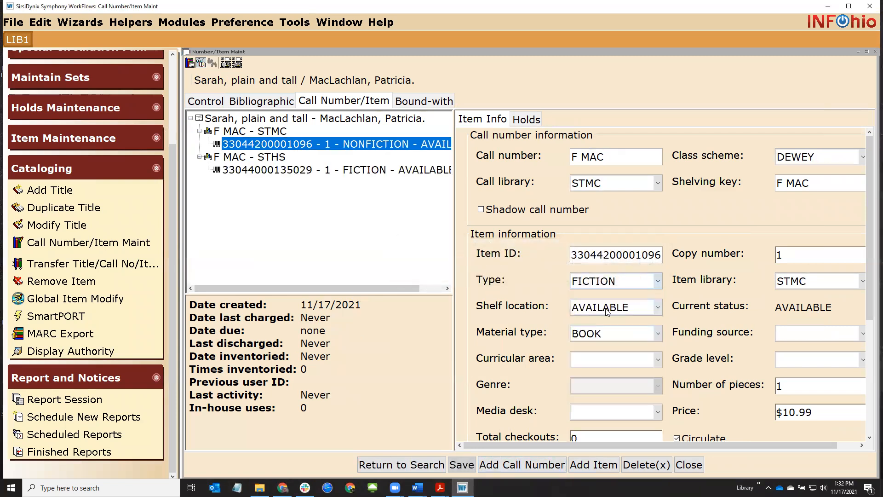
pyautogui.moveTo(780, 412); pyautogui.dragTo(870, 426)
pyautogui.write('12.34')
pyautogui.click(464, 464)
pyautogui.click(419, 468)
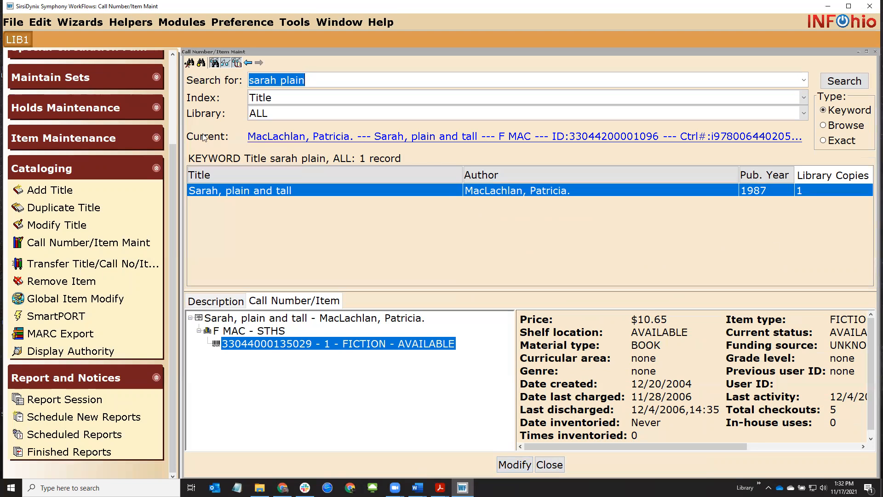
# Replace the old search words and run a title search for 'dog man'
pyautogui.click(326, 80)
pyautogui.moveTo(281, 80); pyautogui.dragTo(180, 80)
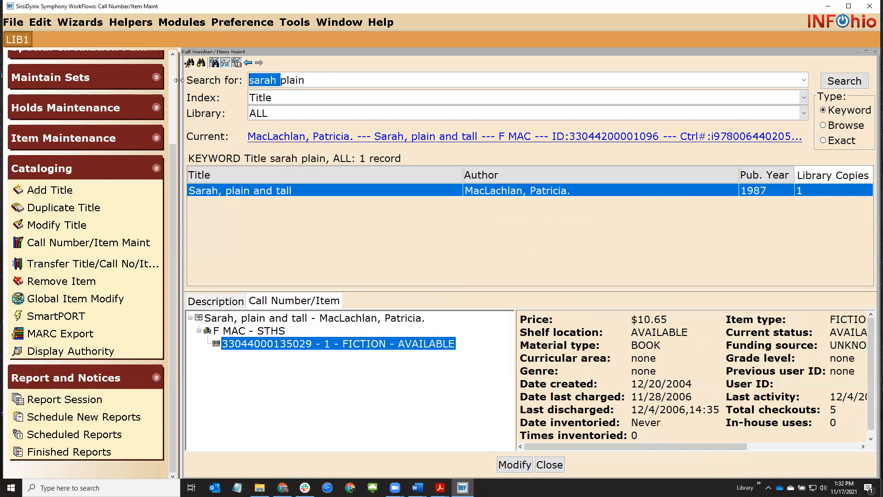
pyautogui.moveTo(306, 80); pyautogui.dragTo(180, 84)
pyautogui.write('dog man')
pyautogui.press('Return')
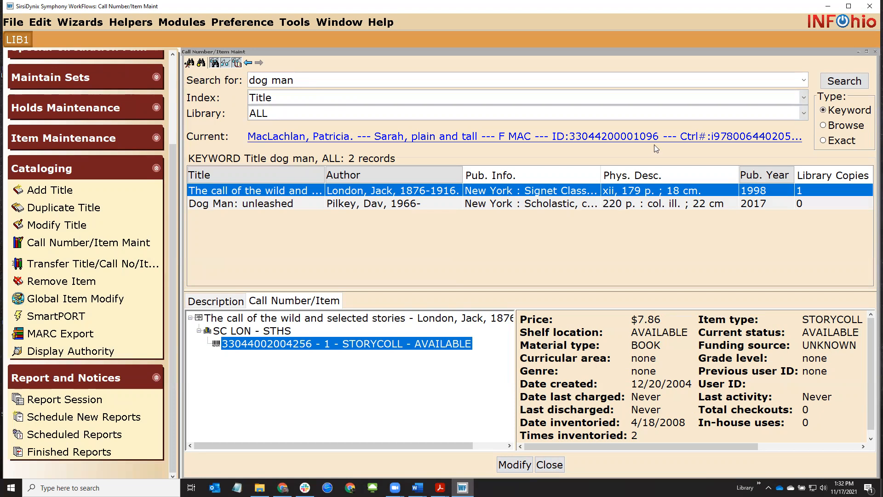
# View the call numbers of Dog Man: unleashed, then close Call Number/Item Maintenance
pyautogui.hotkey('alt', 'Tab')
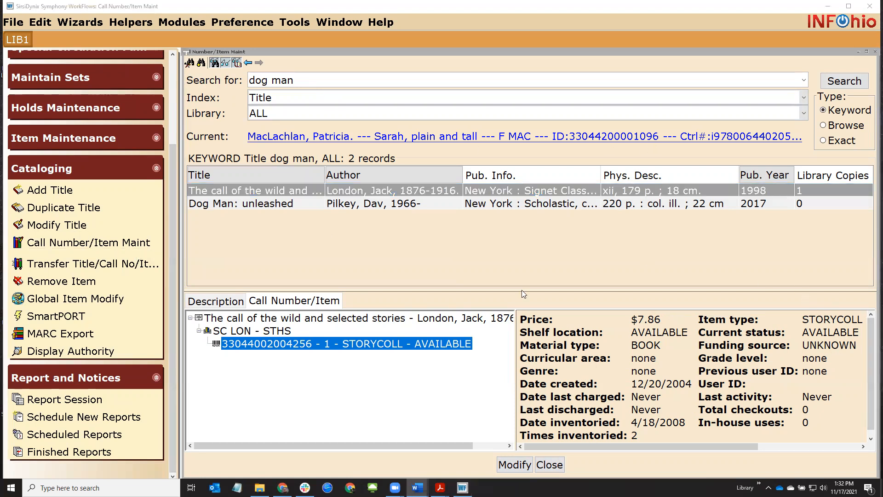
pyautogui.click(234, 207)
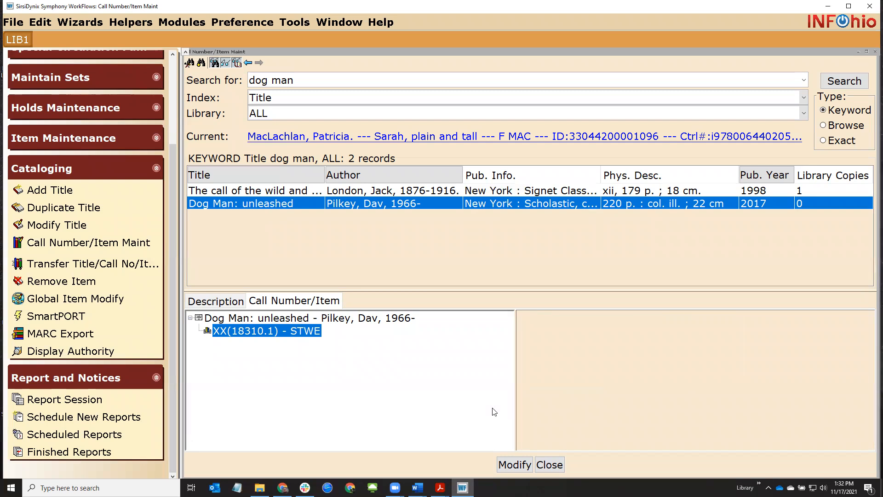
pyautogui.click(550, 466)
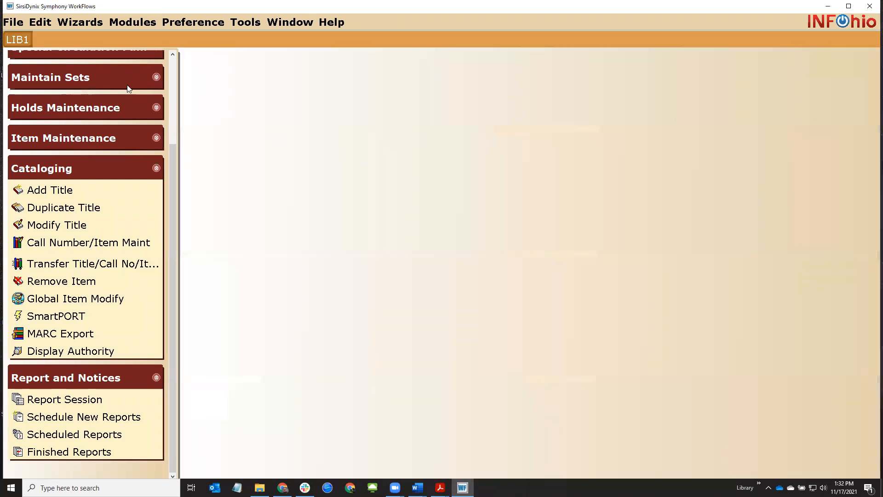
# In SmartPORT's database list, tick the CRC INFOhio Catalog gateway and view the LC gateway's Glossary
pyautogui.click(44, 321)
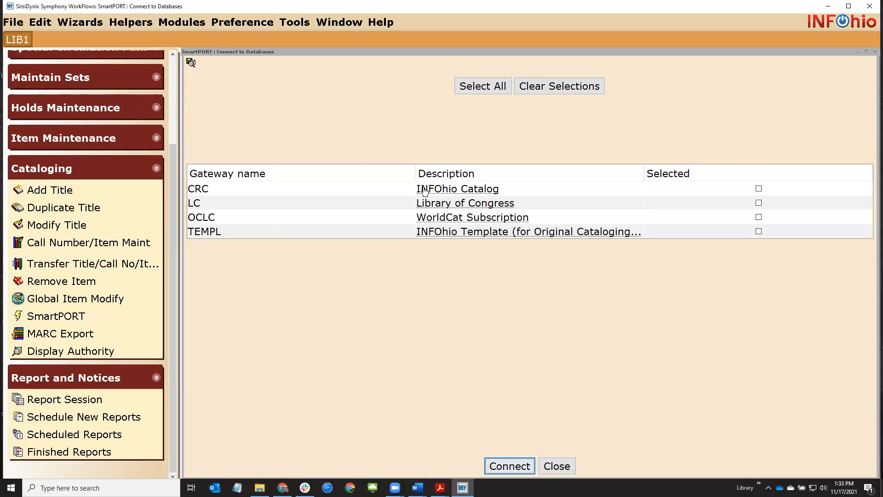
pyautogui.click(759, 189)
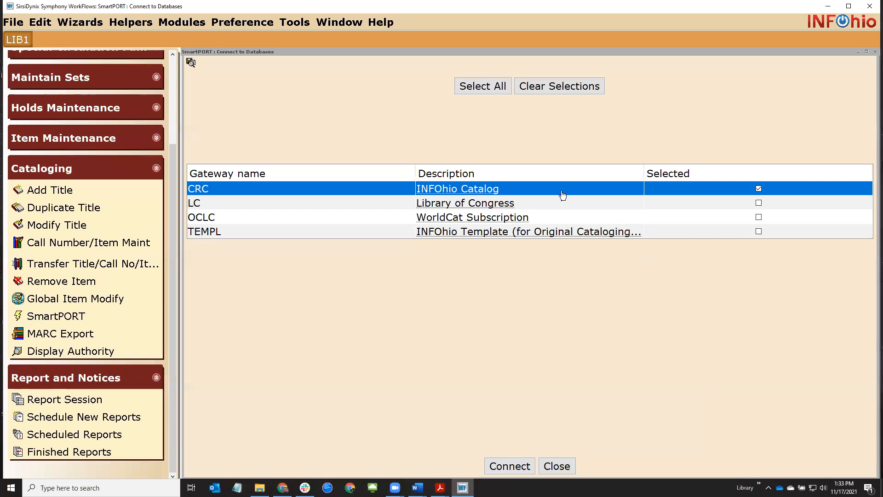
pyautogui.click(573, 208)
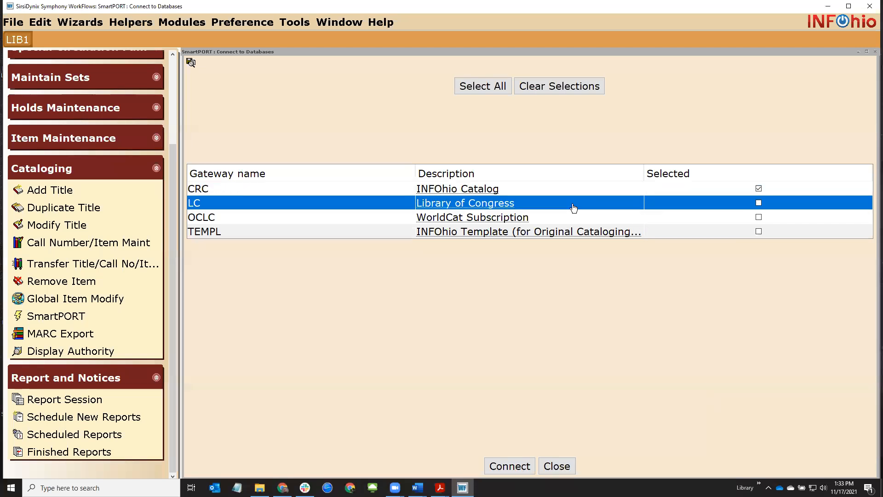
pyautogui.doubleClick(573, 208)
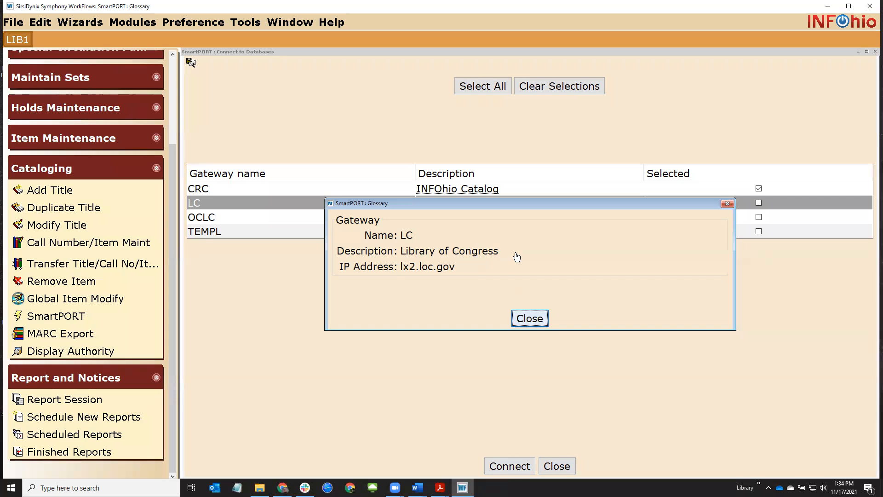
# Tick the OCLC WorldCat Subscription gateway alongside CRC, leaving Library of Congress unticked
pyautogui.click(530, 318)
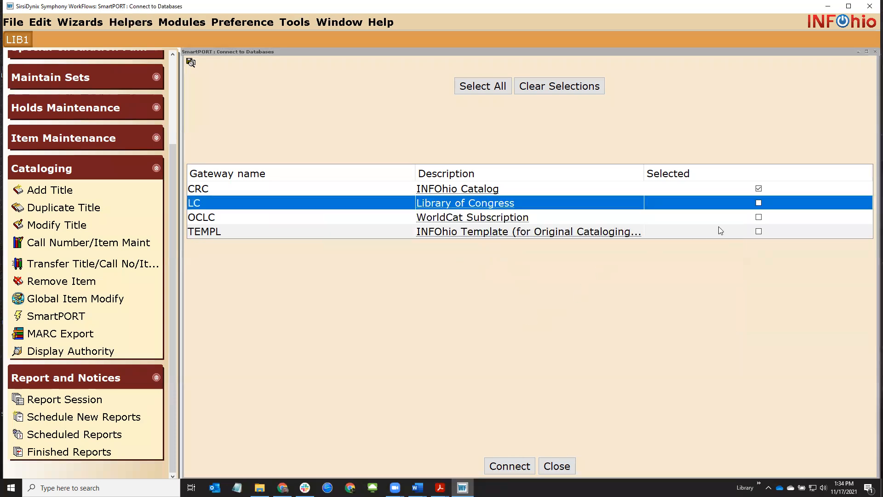
pyautogui.click(757, 204)
pyautogui.click(758, 216)
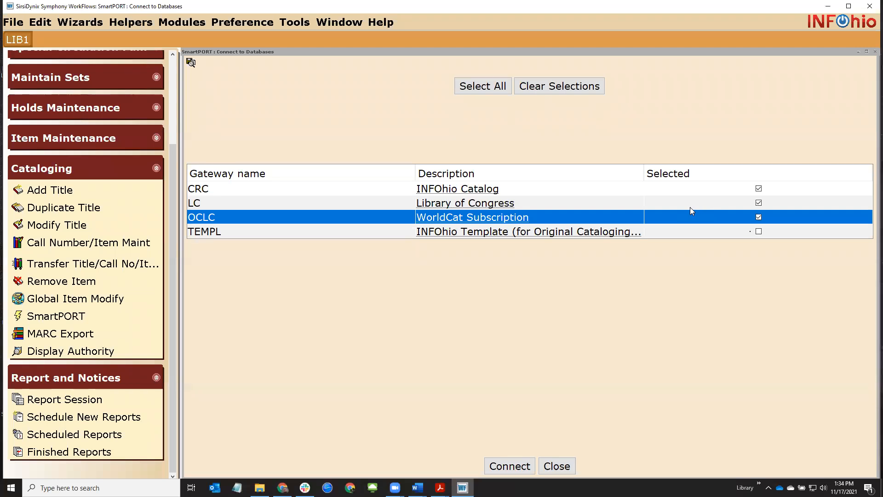
pyautogui.click(758, 204)
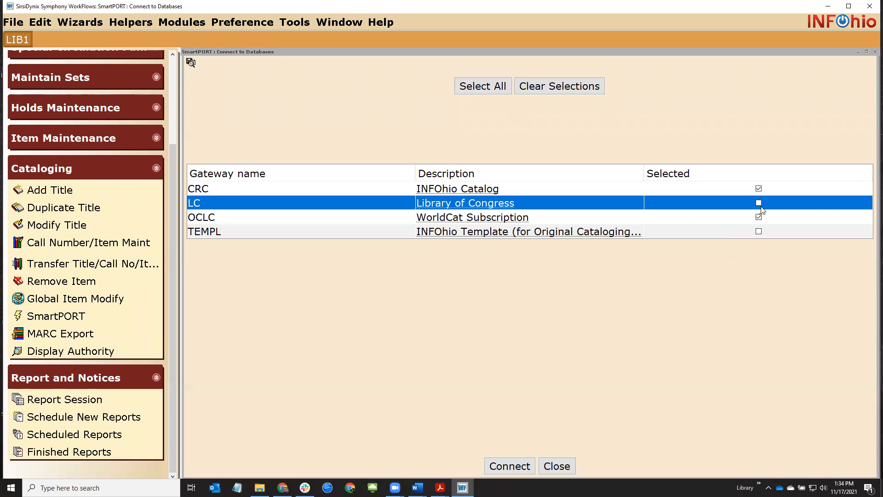
# Review the WorldCat gateway's Glossary, noting it is a subscription, then close it
pyautogui.doubleClick(455, 218)
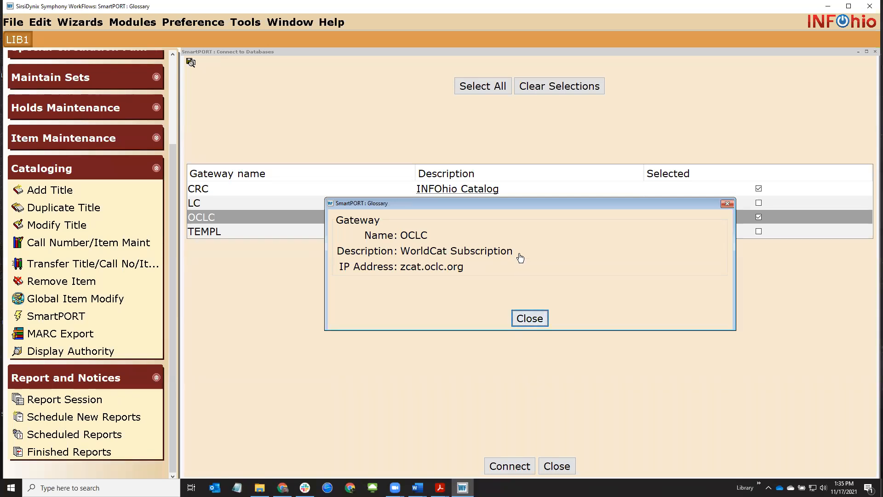
pyautogui.moveTo(517, 255); pyautogui.dragTo(452, 256)
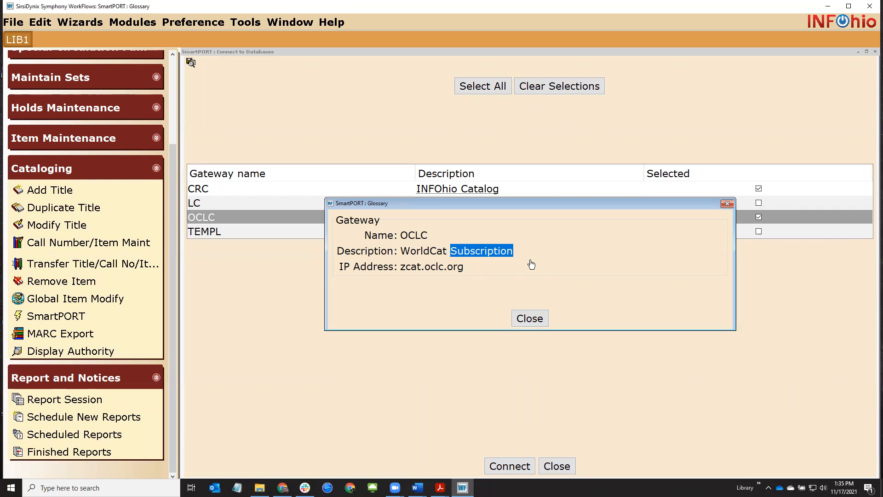
pyautogui.click(530, 318)
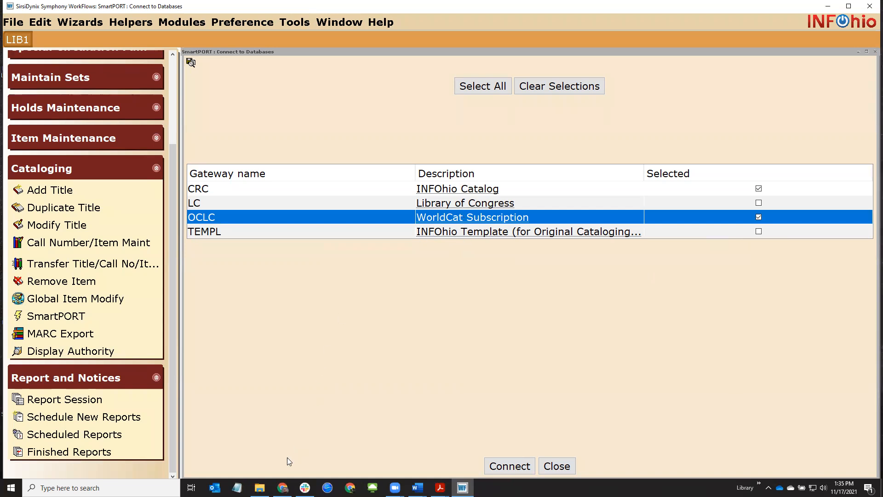
# Return to the INFOhio handbook's cataloging page and locate the Local Template - Book guide
pyautogui.click(283, 488)
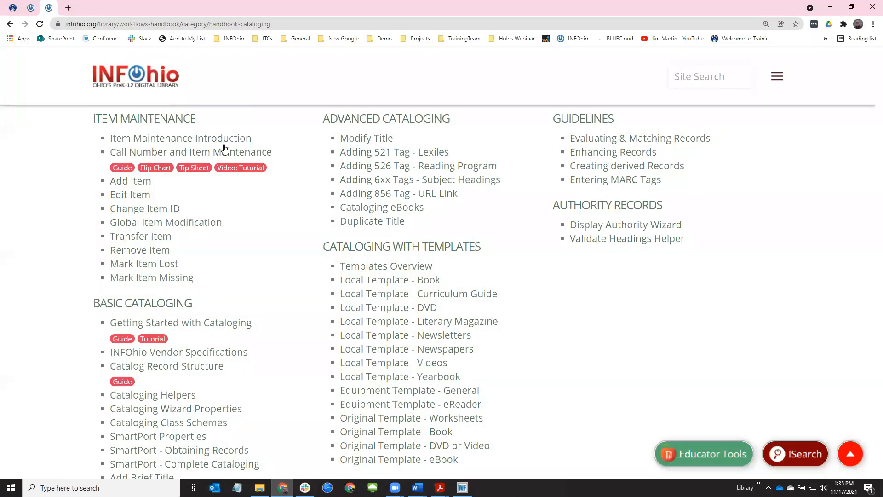
pyautogui.scroll(-3, 572, 332)
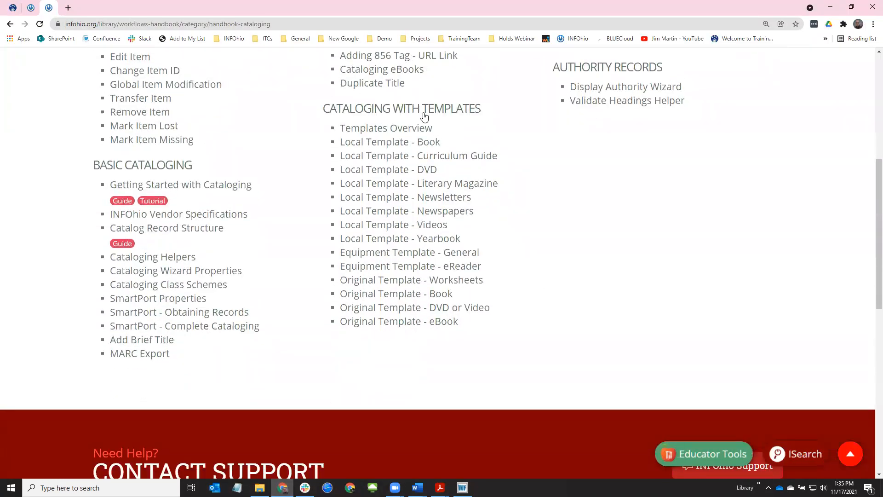
pyautogui.moveTo(417, 143); pyautogui.dragTo(443, 143)
pyautogui.click(445, 144)
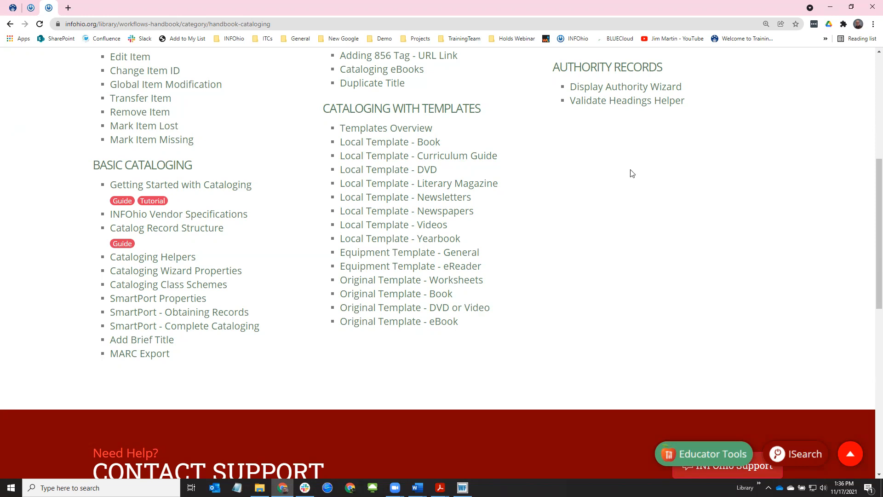
# Minimize Chrome to reveal WorkFlows' SmartPORT Connect to Databases window with CRC and OCLC selected
pyautogui.click(830, 7)
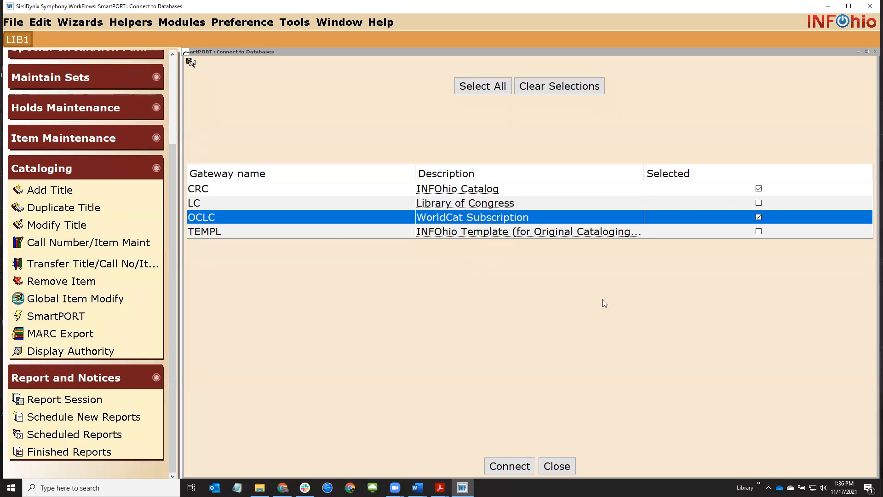
# Connect SmartPORT to the INFOhio Catalog (CRC) and WorldCat Subscription (OCLC) gateways
pyautogui.click(781, 191)
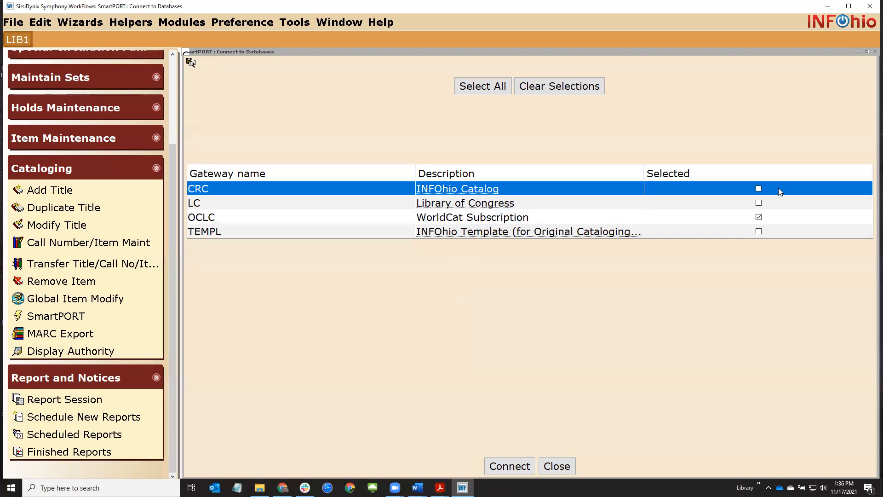
pyautogui.doubleClick(573, 222)
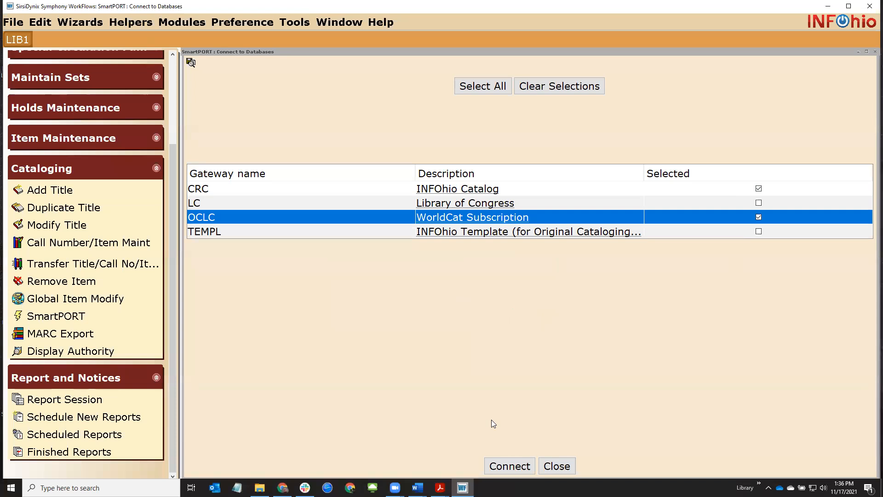
pyautogui.click(510, 467)
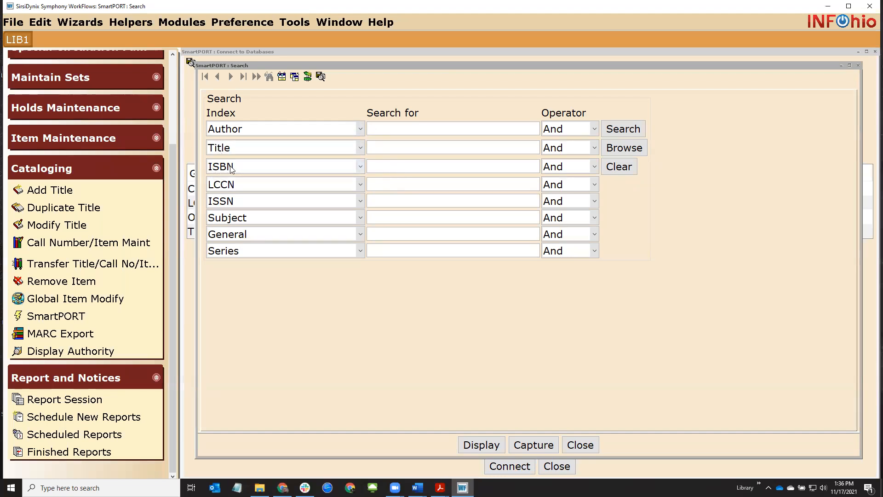
pyautogui.click(416, 487)
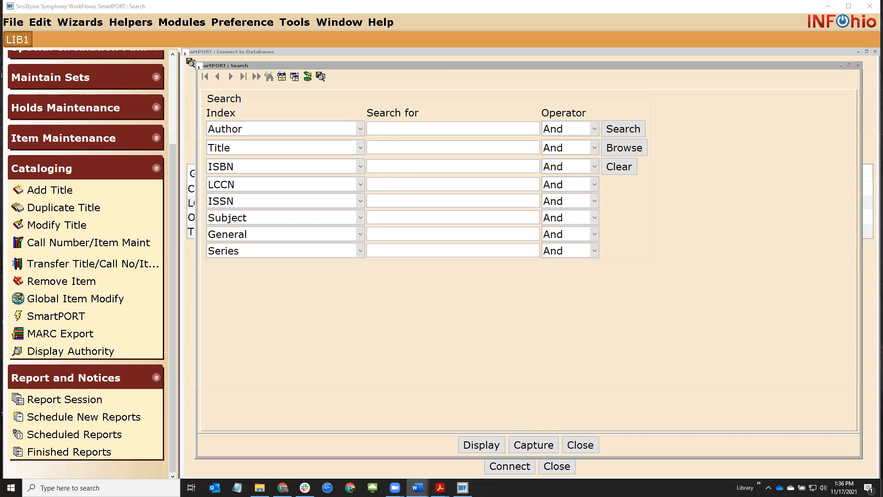
pyautogui.click(406, 165)
pyautogui.hotkey('ctrl', 'v')
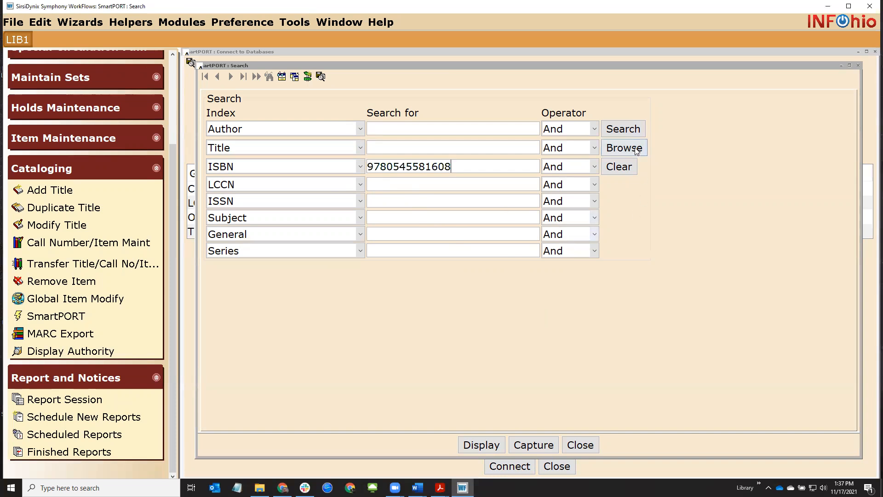
pyautogui.click(630, 130)
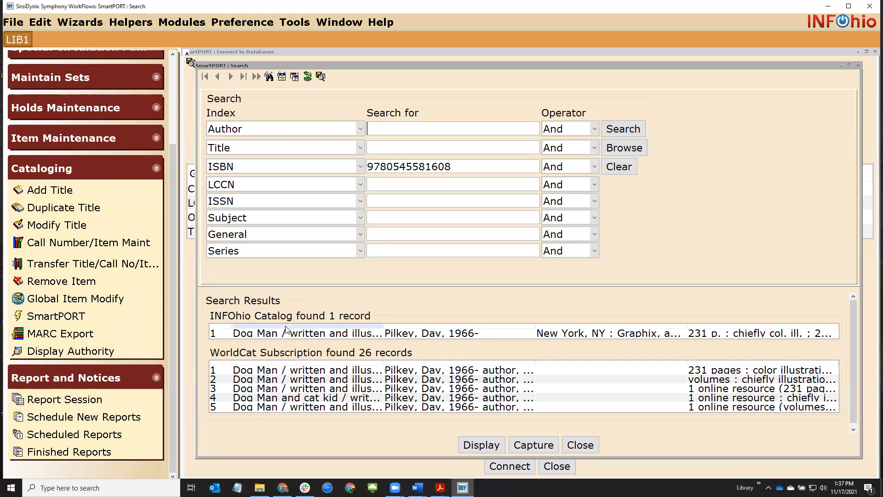
pyautogui.click(309, 334)
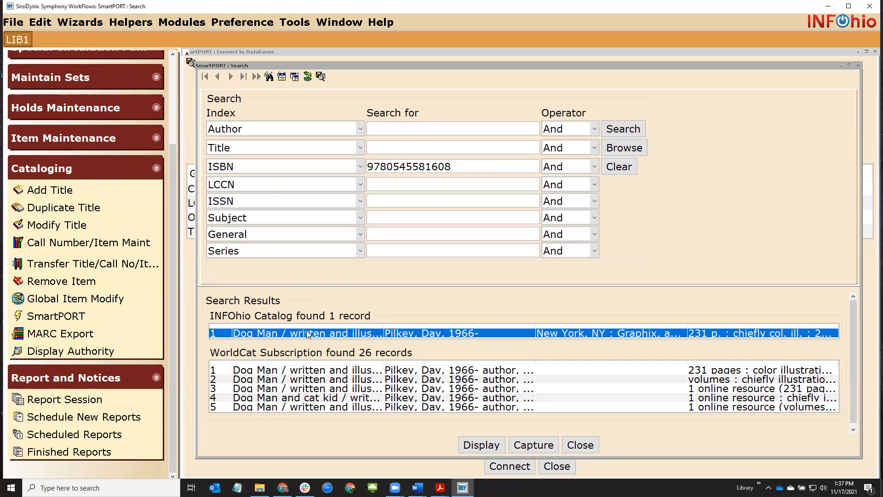
pyautogui.doubleClick(308, 333)
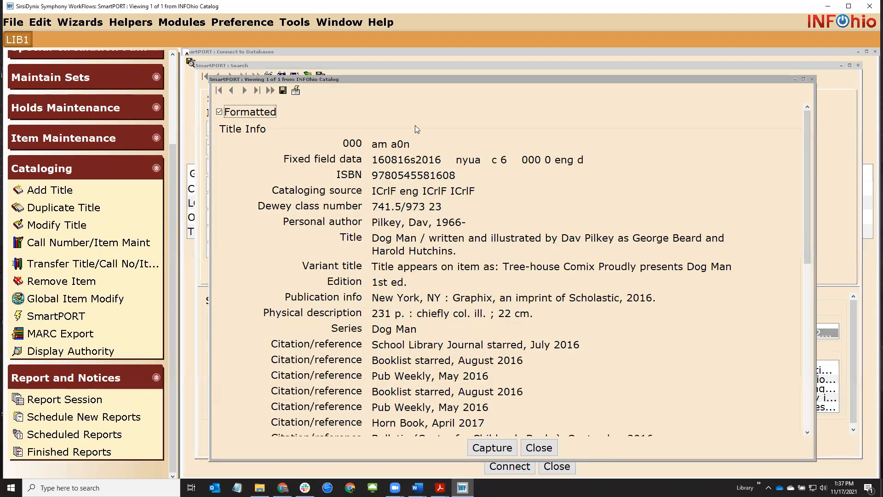
pyautogui.moveTo(372, 240); pyautogui.dragTo(396, 242)
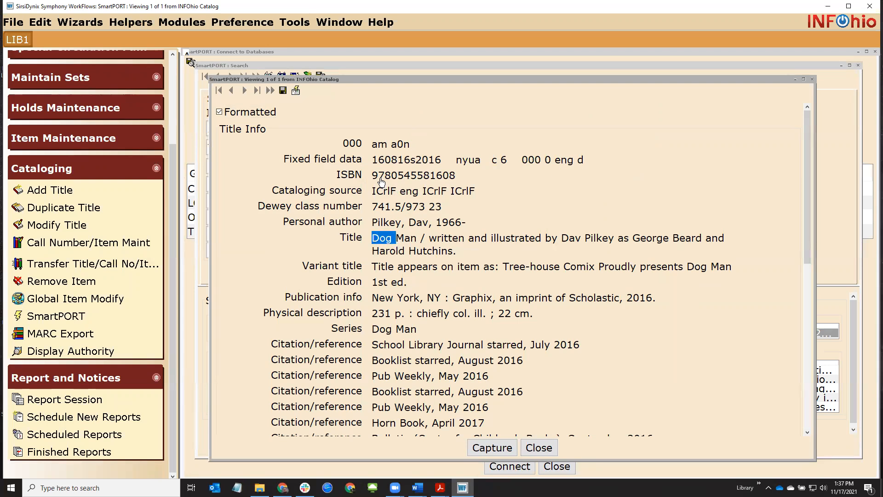
pyautogui.moveTo(378, 178); pyautogui.dragTo(448, 181)
pyautogui.moveTo(377, 224); pyautogui.dragTo(429, 240)
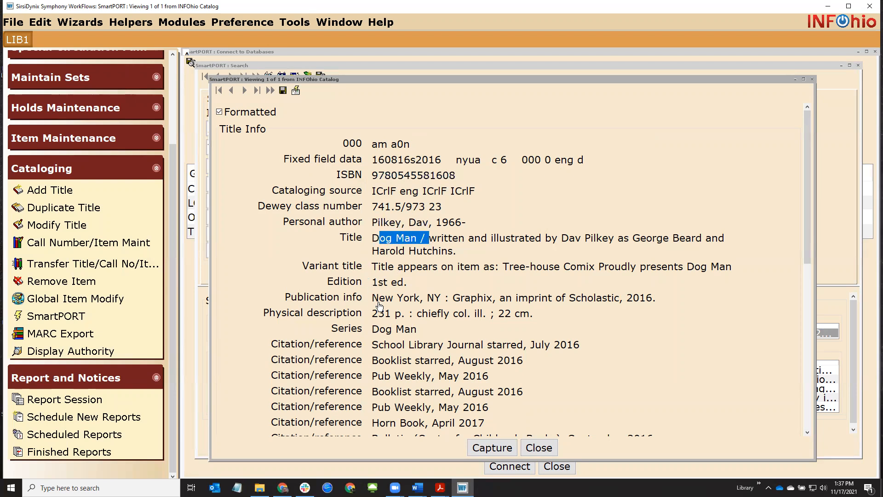
pyautogui.moveTo(378, 299); pyautogui.dragTo(428, 300)
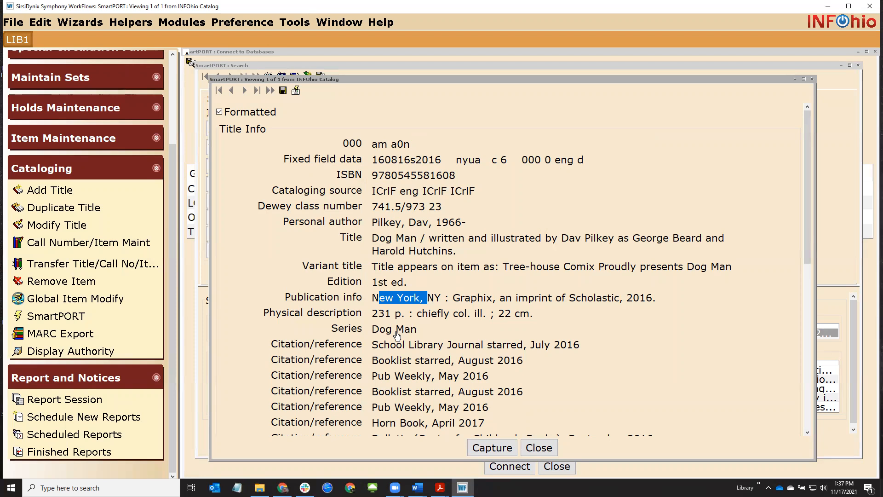
pyautogui.scroll(-1, 400, 334)
pyautogui.scroll(-2, 400, 330)
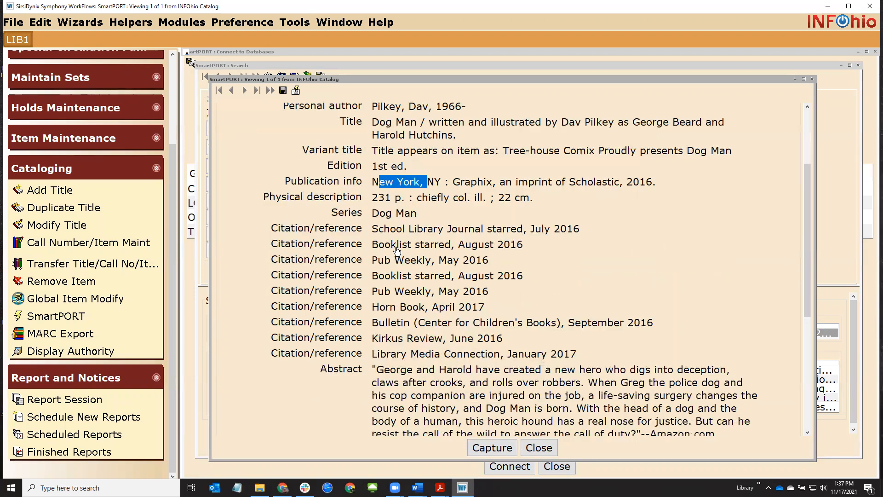
pyautogui.scroll(-2, 396, 235)
pyautogui.scroll(-3, 399, 202)
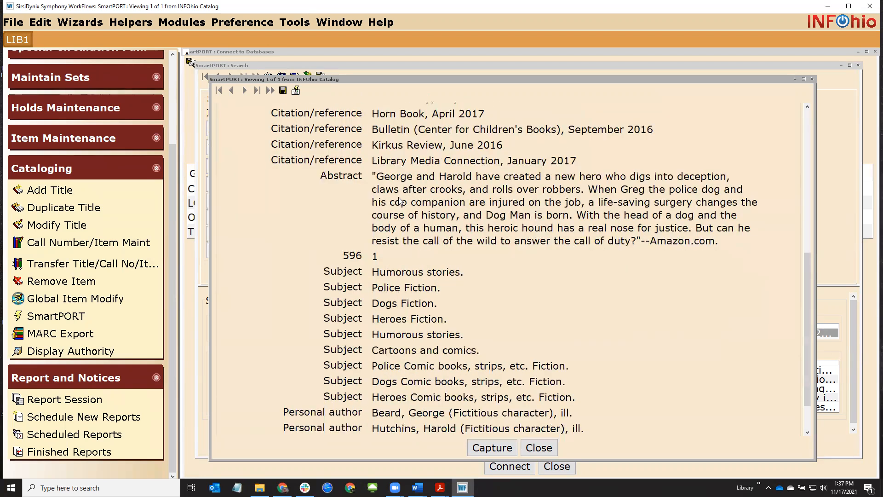
pyautogui.moveTo(376, 177); pyautogui.dragTo(394, 189)
pyautogui.moveTo(456, 215); pyautogui.dragTo(626, 242)
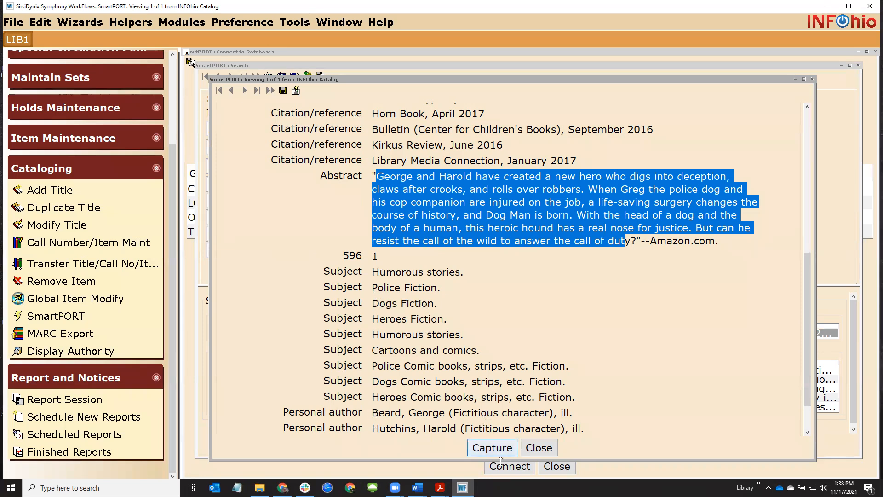
pyautogui.click(545, 448)
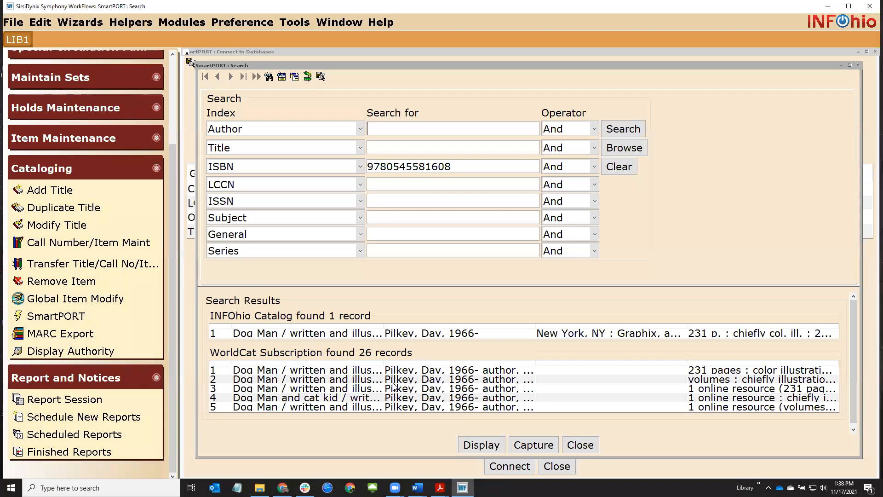
# Open WorldCat Dog Man record 1 and highlight the Accelerated Reader level in its 526 note
pyautogui.doubleClick(320, 372)
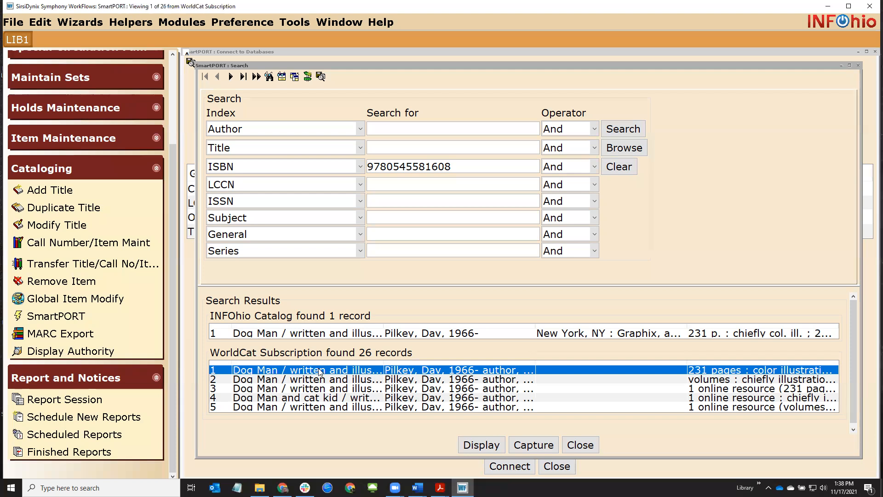
pyautogui.scroll(-7, 354, 247)
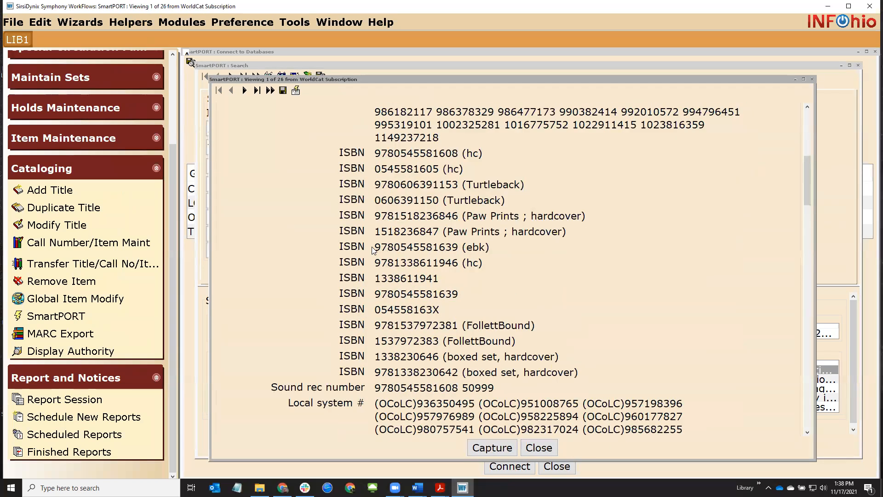
pyautogui.scroll(-6, 397, 345)
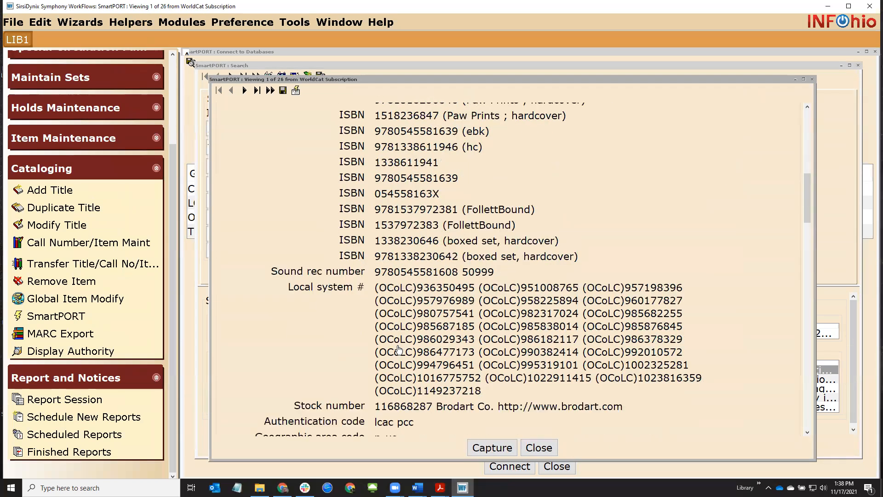
pyautogui.scroll(-7, 398, 349)
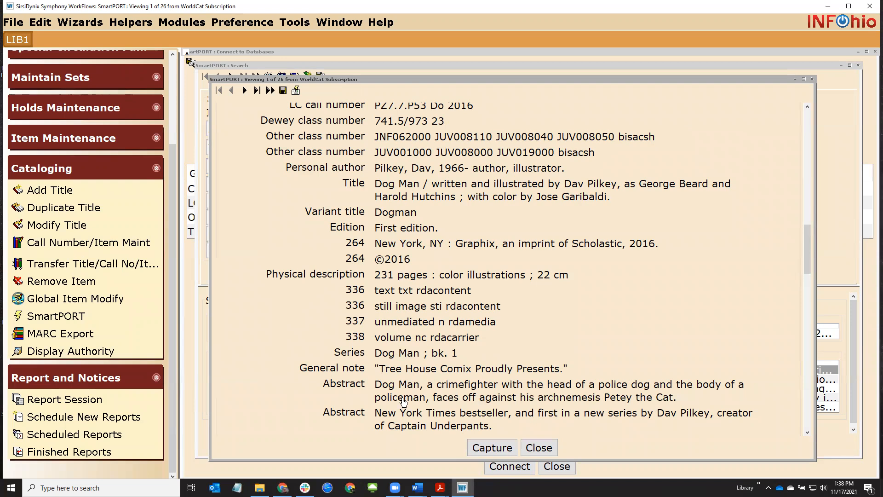
pyautogui.scroll(5, 403, 402)
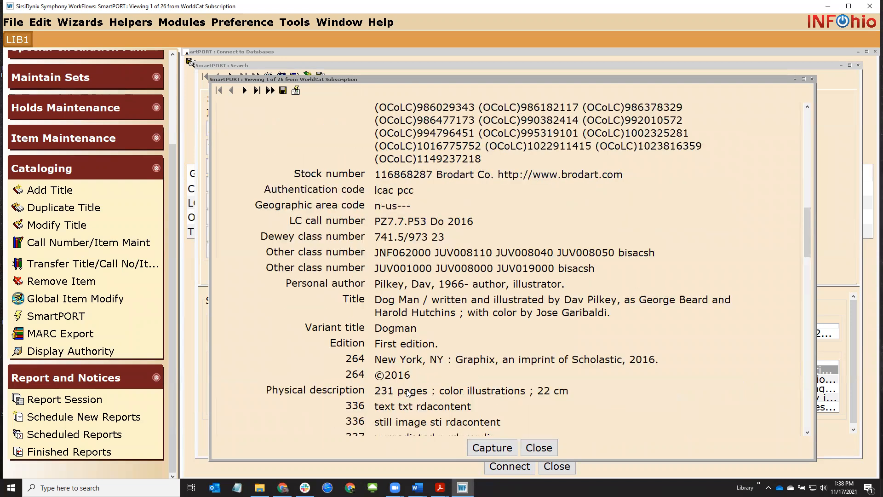
pyautogui.scroll(-12, 407, 390)
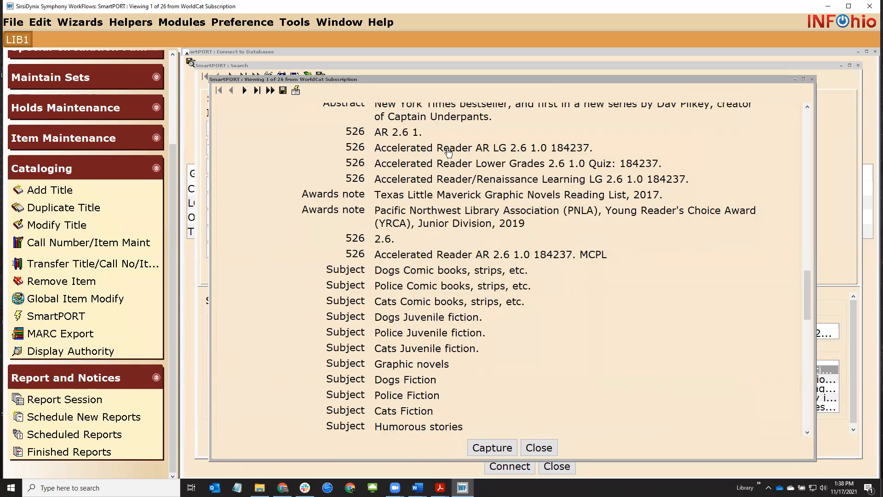
pyautogui.moveTo(476, 150); pyautogui.dragTo(549, 155)
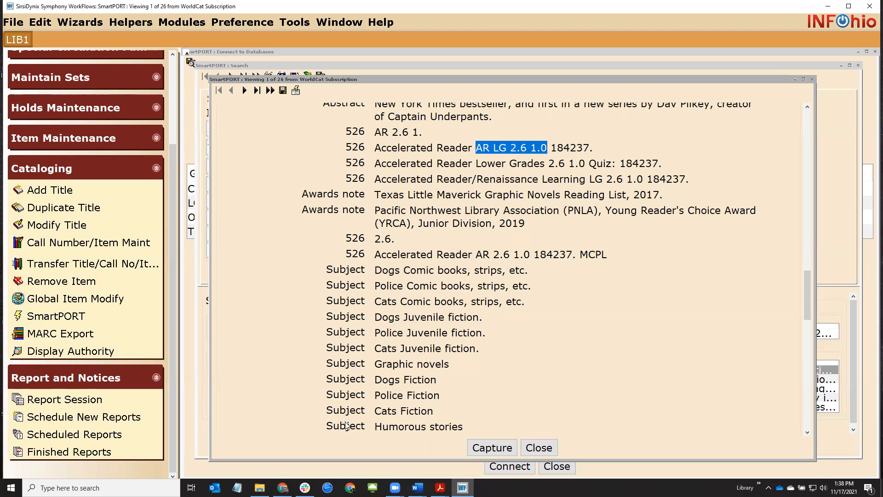
# Browse WorldCat Dog Man records 2 and 3, scrolling through their notes
pyautogui.click(244, 90)
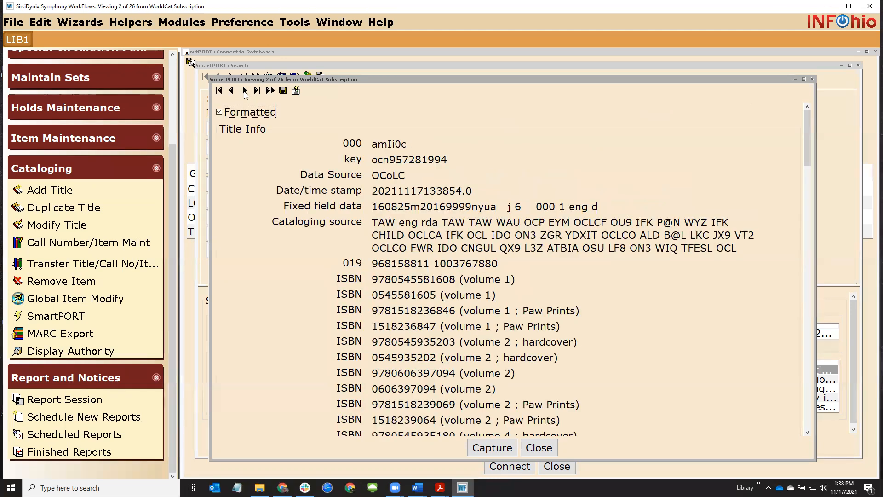
pyautogui.scroll(-15, 288, 237)
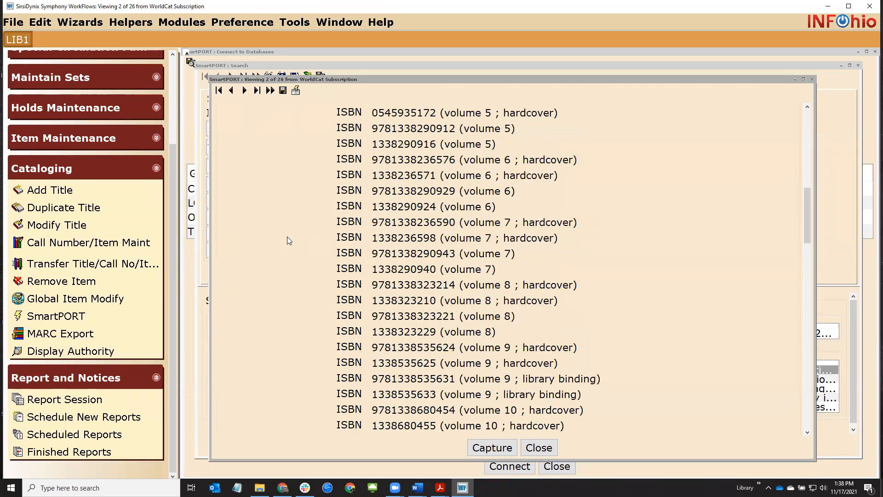
pyautogui.scroll(-5, 287, 238)
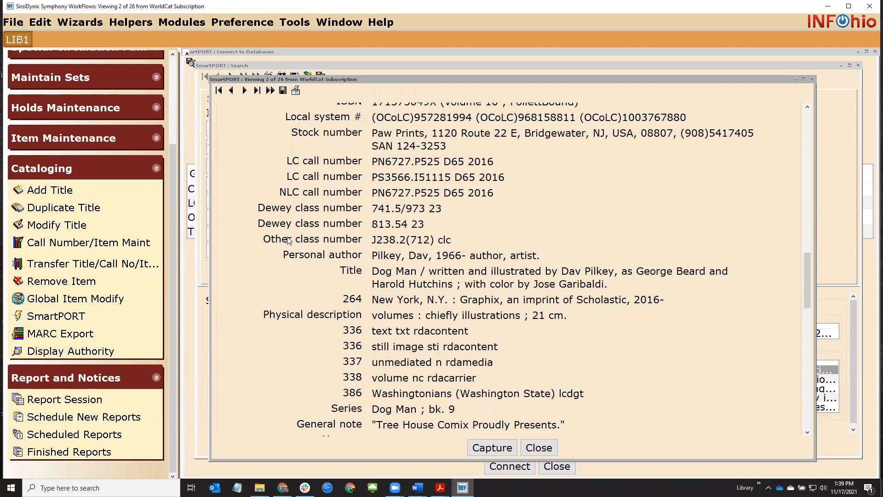
pyautogui.scroll(-5, 359, 275)
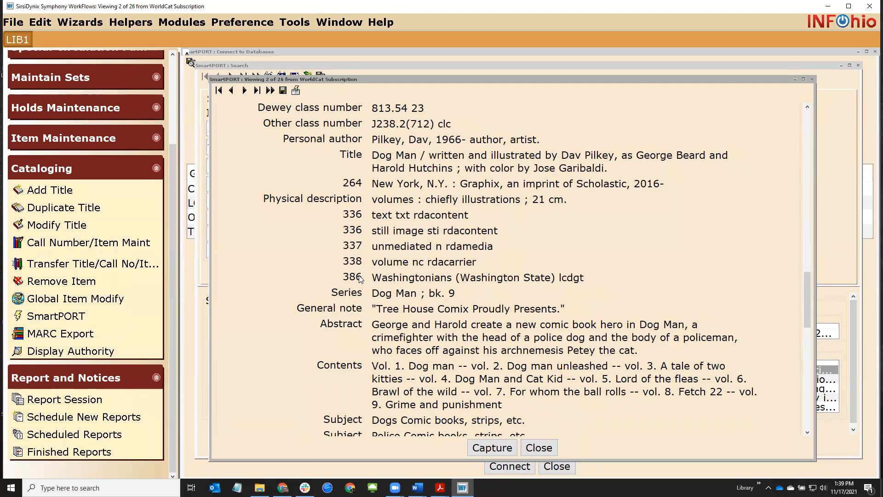
pyautogui.scroll(-10, 359, 278)
pyautogui.scroll(-2, 359, 278)
pyautogui.scroll(-3, 359, 275)
pyautogui.scroll(3, 359, 275)
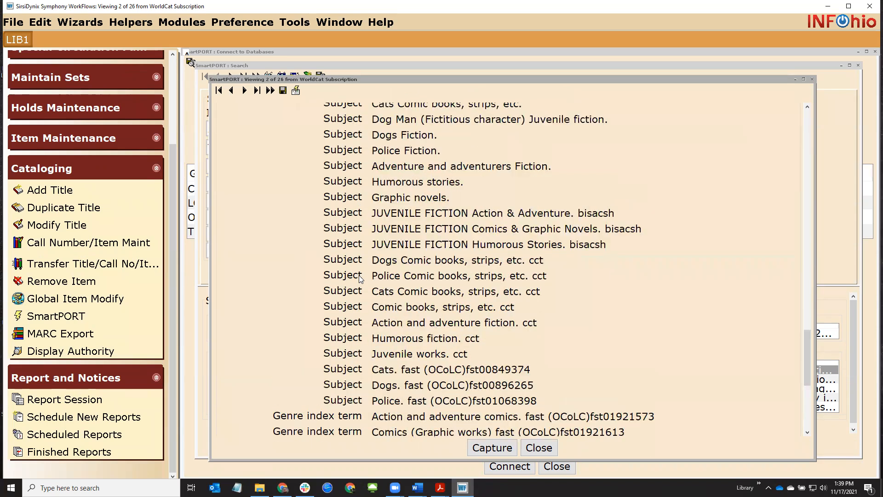
pyautogui.scroll(3, 359, 276)
pyautogui.scroll(-3, 359, 275)
pyautogui.click(245, 91)
pyautogui.scroll(-4, 355, 325)
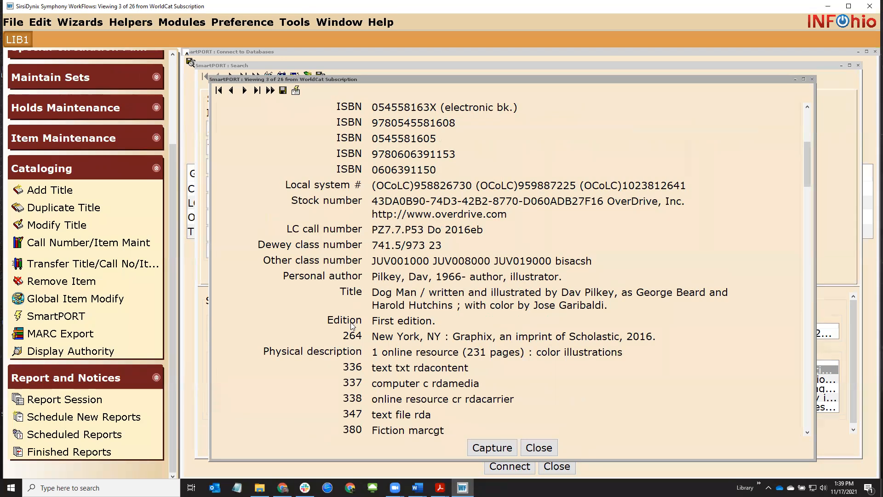
pyautogui.scroll(-14, 352, 326)
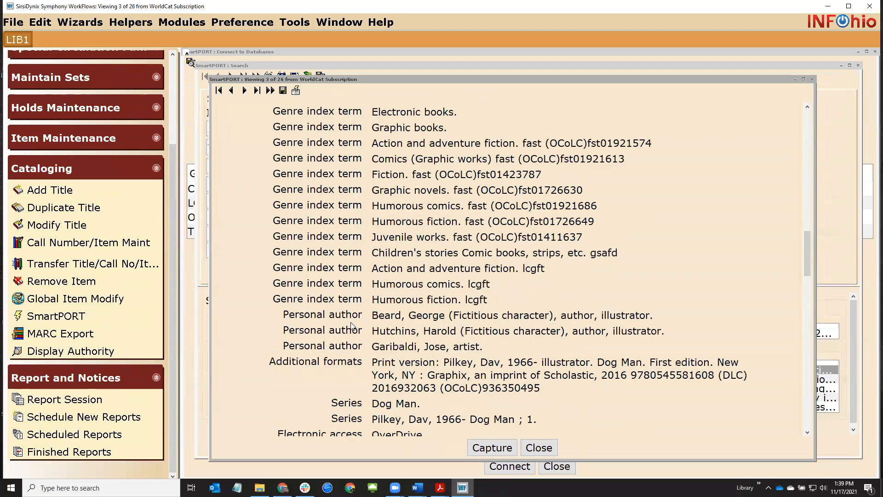
# Return to record 1 and highlight its Accelerated Reader level 2.6 note
pyautogui.click(219, 90)
pyautogui.scroll(-15, 366, 262)
pyautogui.scroll(-6, 369, 268)
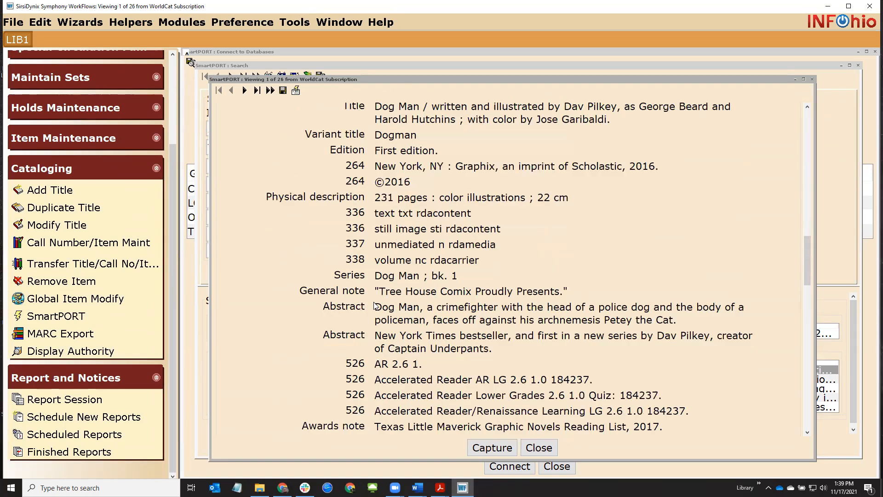
pyautogui.scroll(-3, 377, 308)
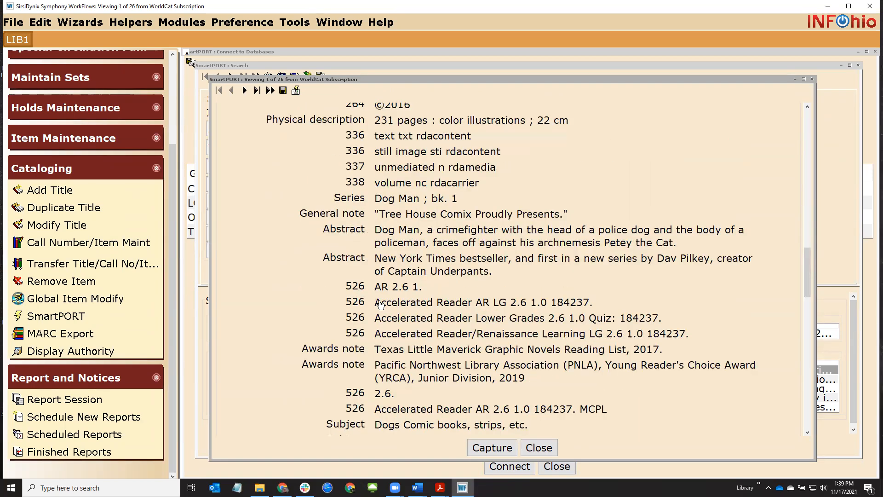
pyautogui.moveTo(375, 305); pyautogui.dragTo(532, 306)
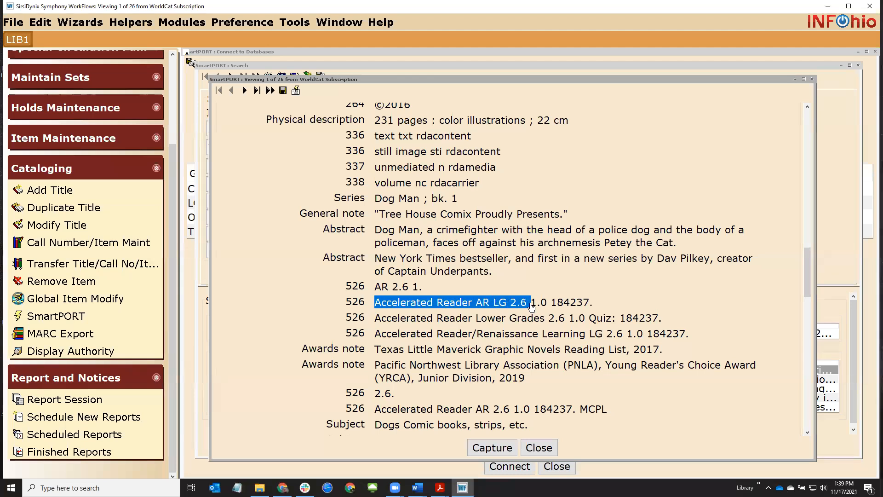
# Capture the WorldCat record with Match and the oisl/ils load settings into library STMC
pyautogui.click(498, 448)
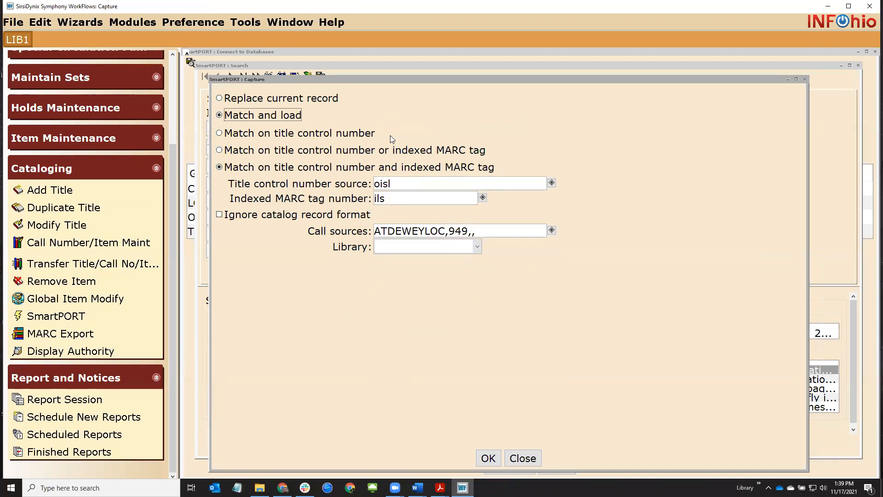
pyautogui.doubleClick(378, 184)
pyautogui.click(382, 184)
pyautogui.click(480, 248)
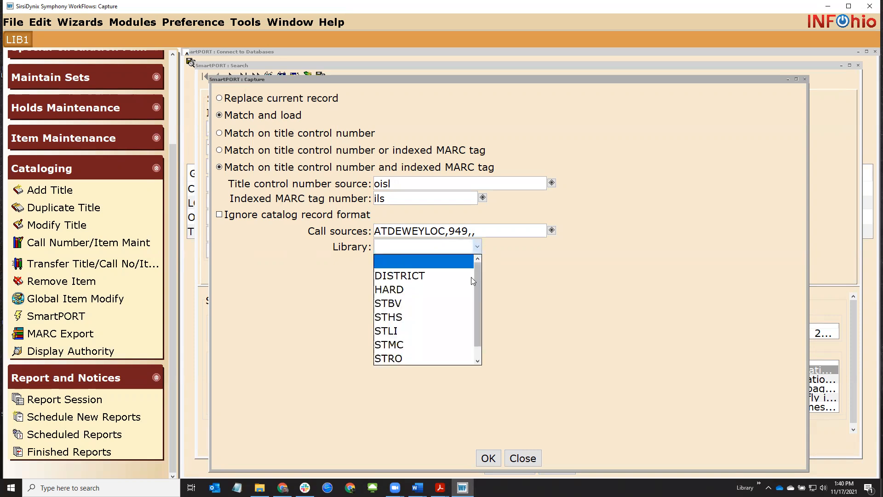
pyautogui.click(448, 344)
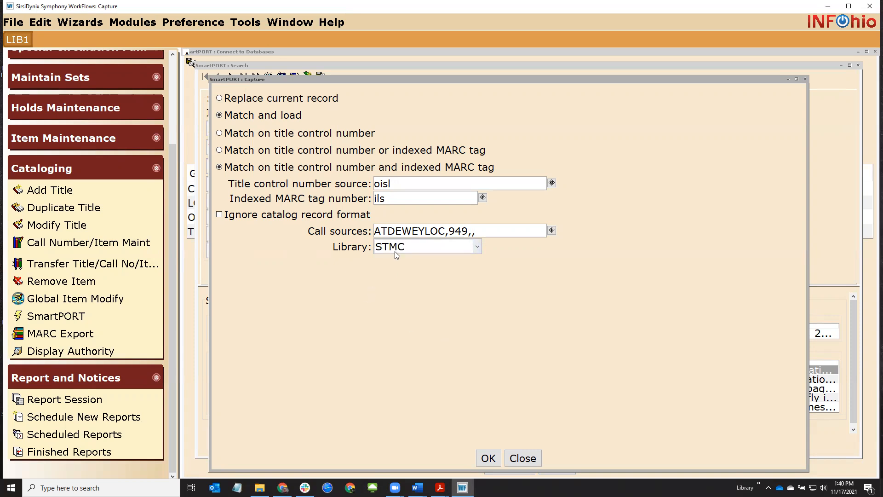
pyautogui.click(488, 461)
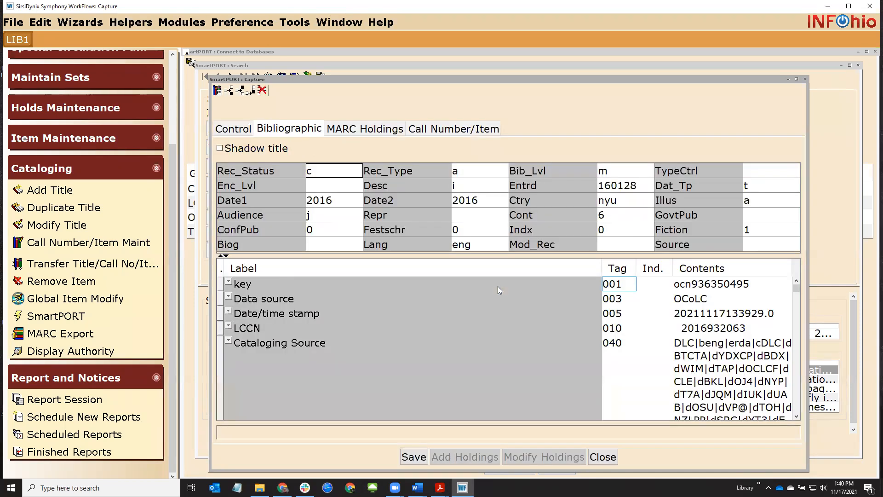
# Widen the MARC Contents column, save the Dog Man record, and view its call number XX(18362.1)
pyautogui.moveTo(517, 80); pyautogui.dragTo(502, 63)
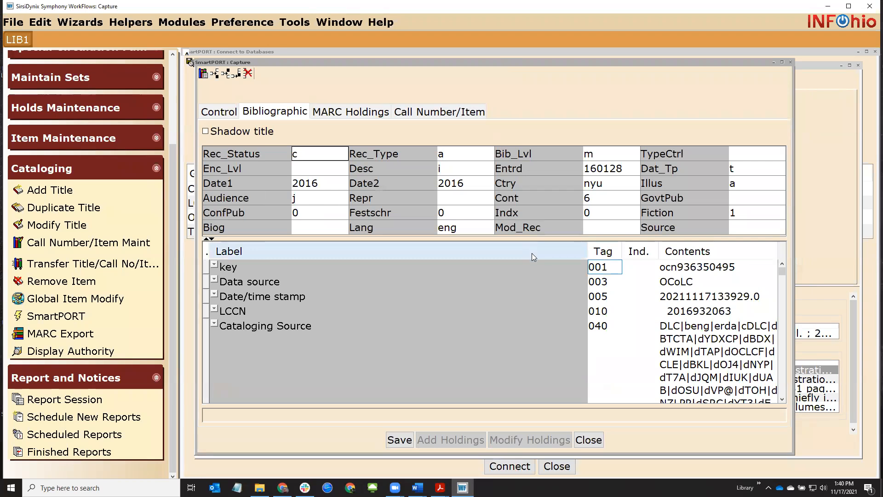
pyautogui.moveTo(588, 252); pyautogui.dragTo(320, 256)
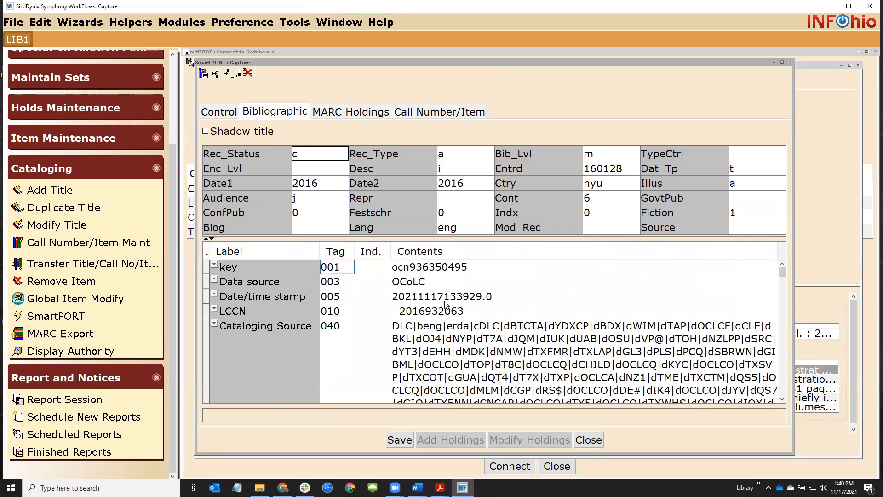
pyautogui.click(400, 440)
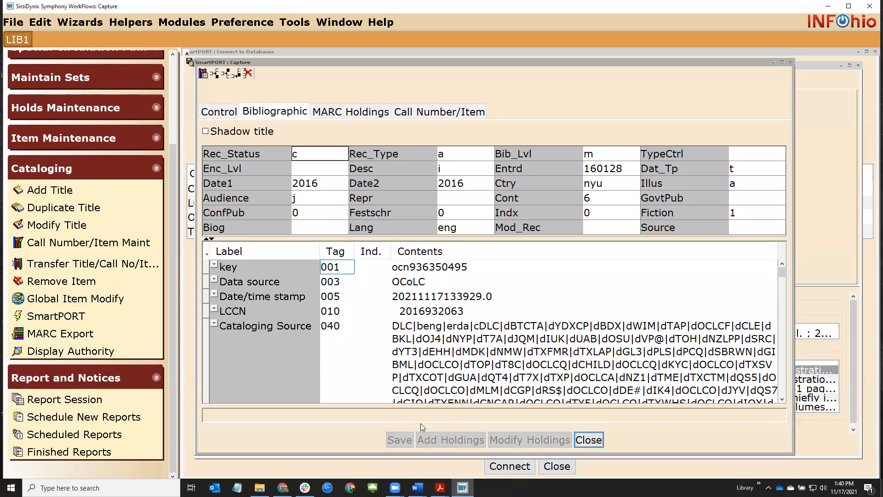
pyautogui.click(412, 113)
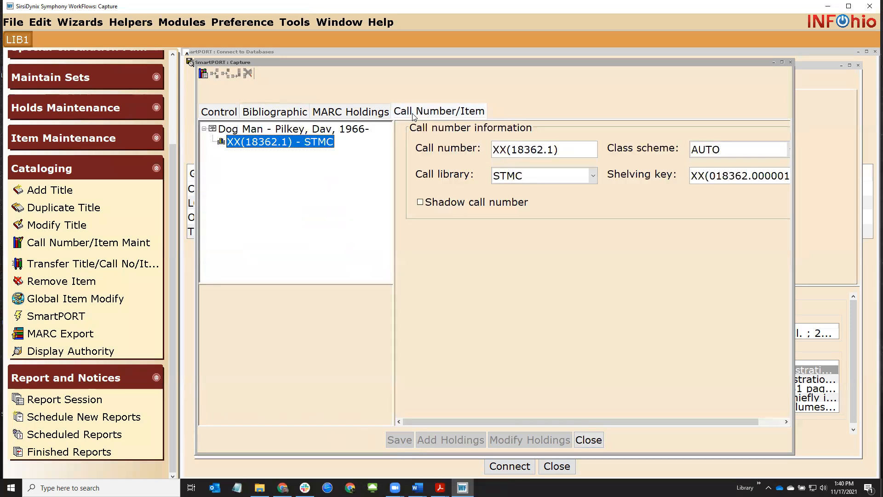
# Replace call number XX(18362.1) with FIC PIL
pyautogui.doubleClick(487, 157)
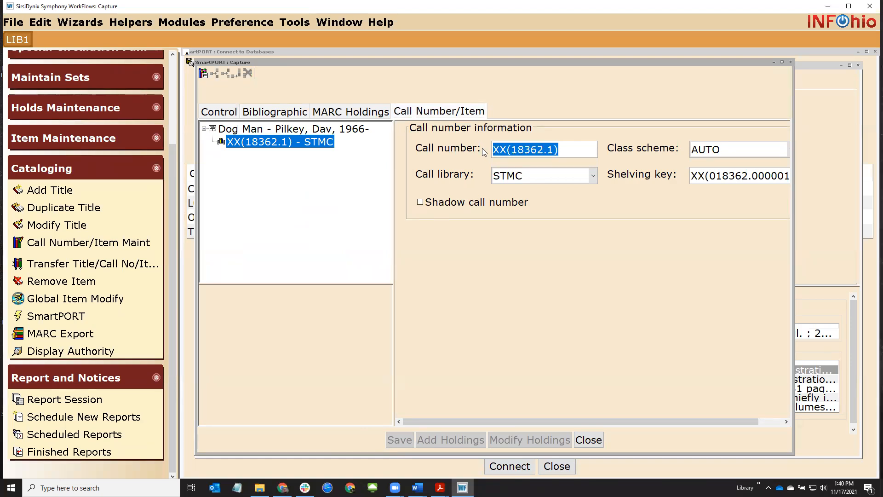
pyautogui.write('FIL')
pyautogui.press('BackSpace')
pyautogui.press('BackSpace')
pyautogui.write('IC PIL')
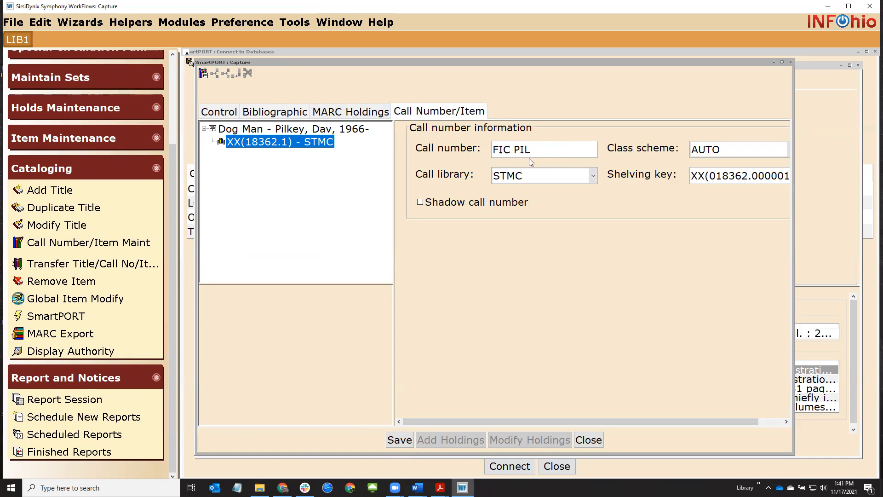
pyautogui.tripleClick(494, 151)
# Close the captured record without saving, then open Call Number/Item Maintenance
pyautogui.click(589, 441)
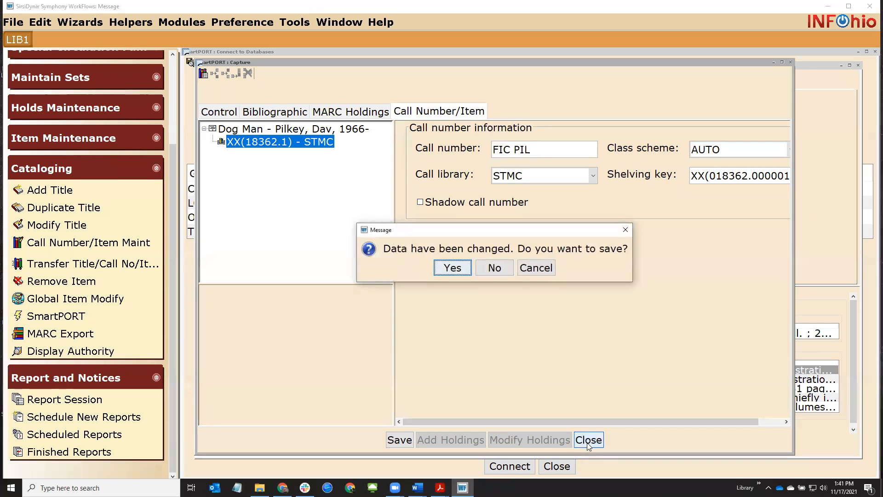
pyautogui.click(506, 269)
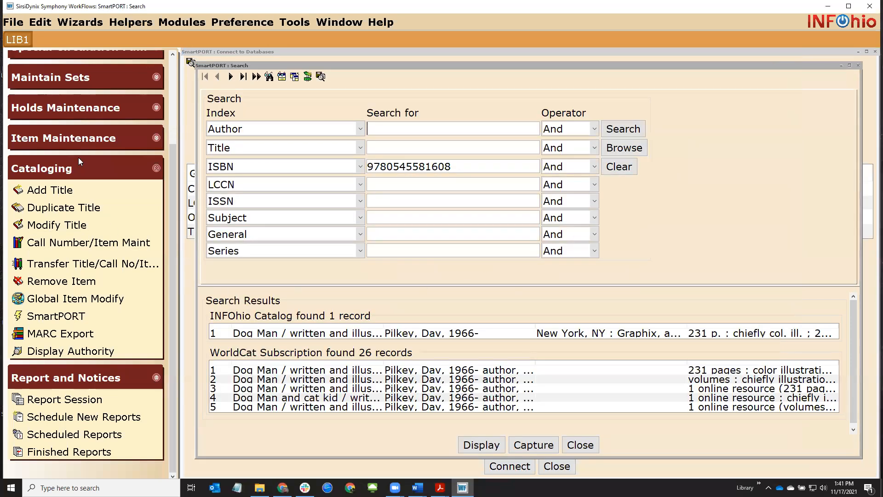
pyautogui.click(54, 249)
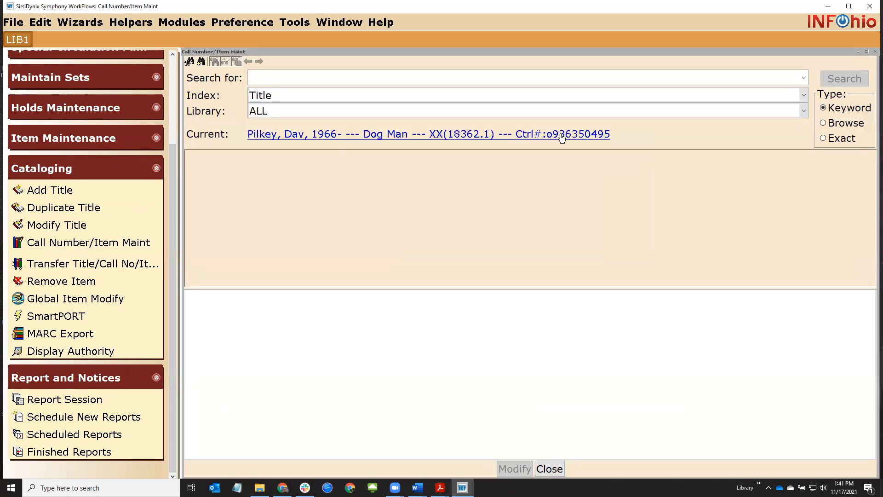
# Load the current Dog Man record, noting the XX call number prefix, and add a new item copy
pyautogui.click(388, 135)
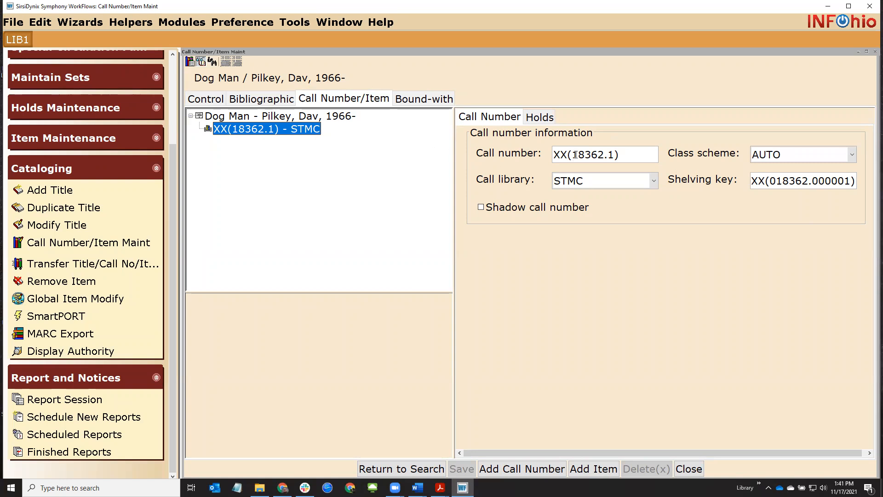
pyautogui.moveTo(569, 154); pyautogui.dragTo(553, 155)
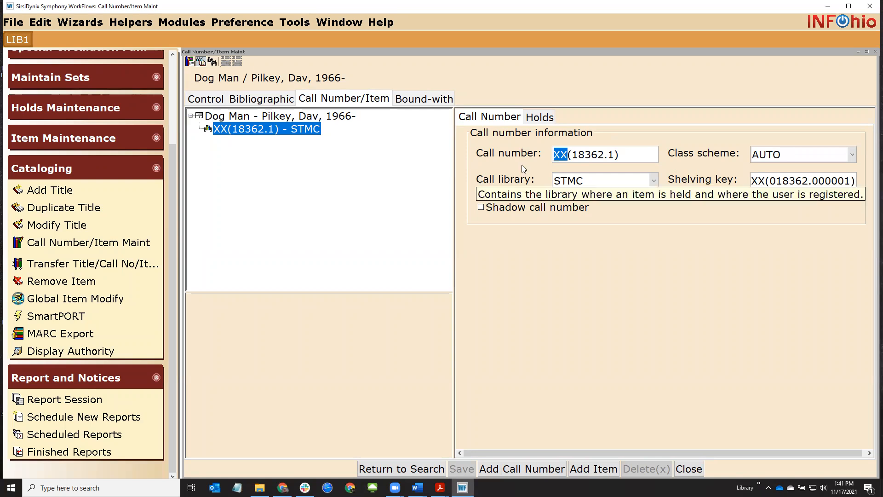
pyautogui.moveTo(568, 155); pyautogui.dragTo(557, 154)
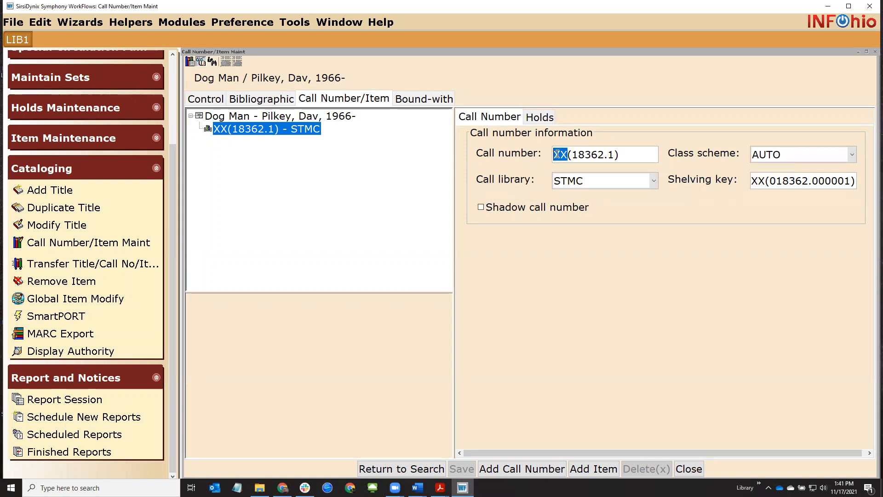
pyautogui.click(557, 154)
pyautogui.click(594, 469)
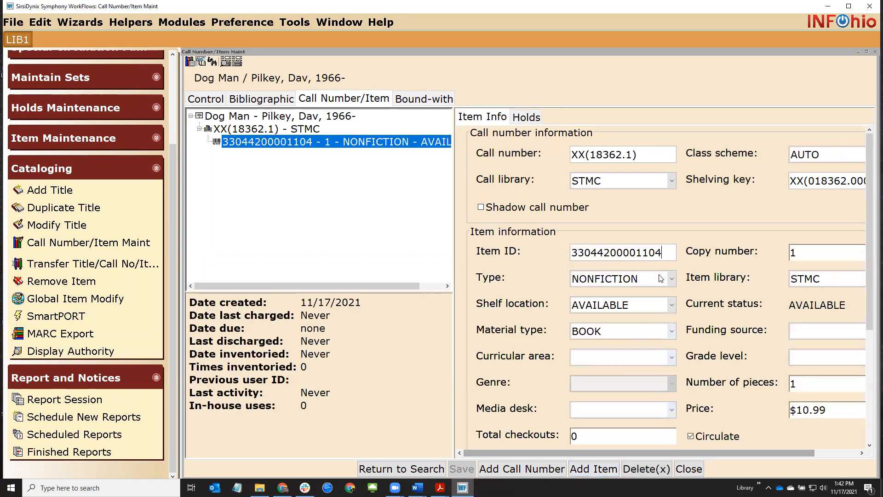
# Set the new item's type to FICTION and price to 12.34, then save
pyautogui.moveTo(662, 252); pyautogui.dragTo(580, 256)
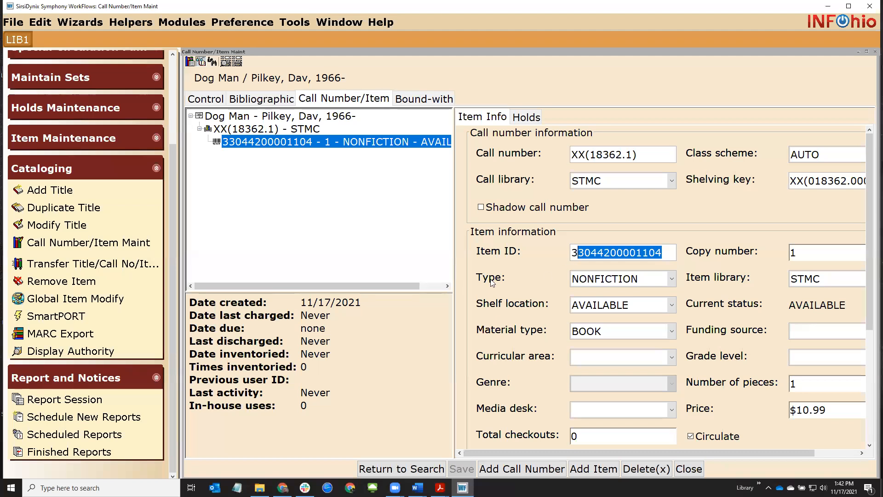
pyautogui.click(618, 281)
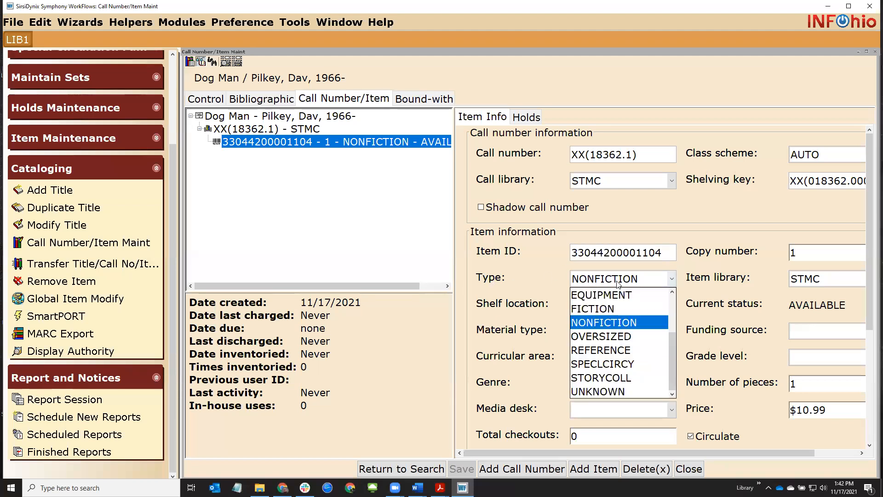
pyautogui.click(615, 308)
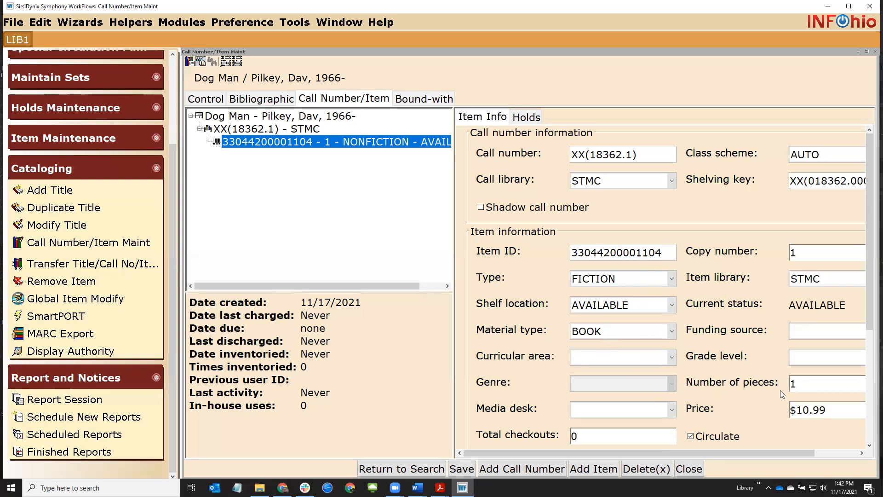
pyautogui.moveTo(800, 413); pyautogui.dragTo(839, 413)
pyautogui.write('12.34')
pyautogui.click(467, 472)
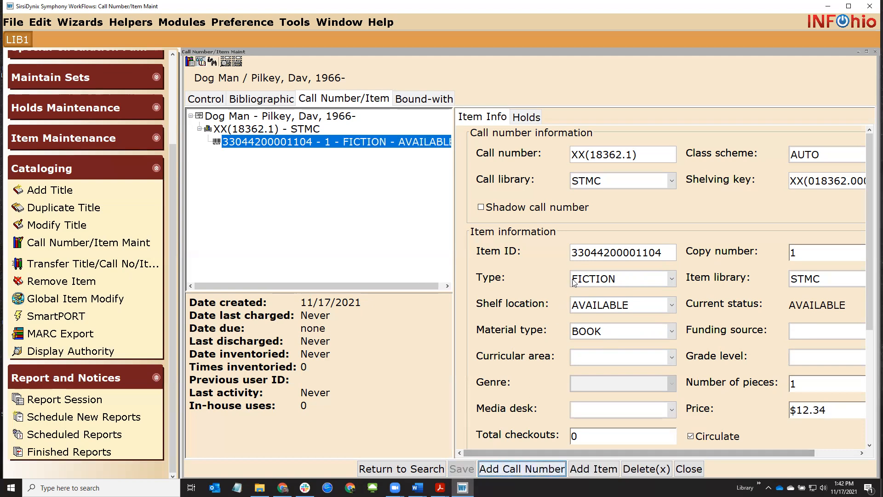
# Change the call number from XX(18362.1) to FIC PIL and save
pyautogui.moveTo(572, 251); pyautogui.dragTo(667, 253)
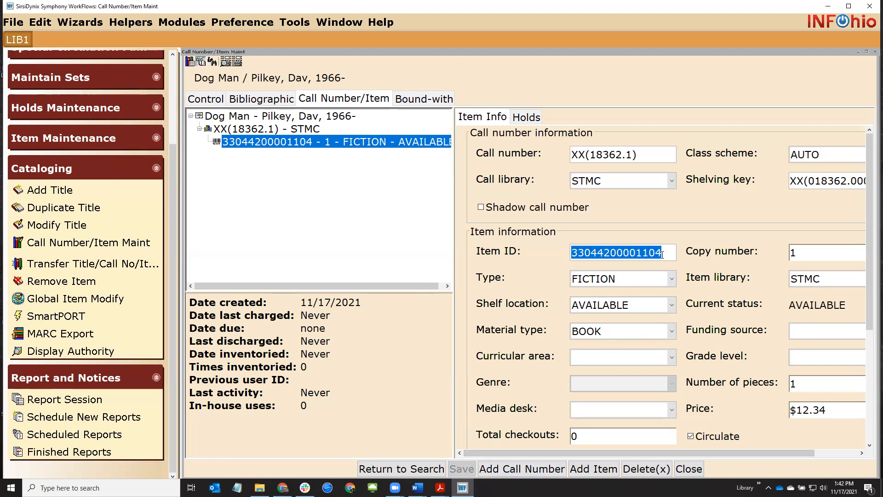
pyautogui.moveTo(656, 151); pyautogui.dragTo(555, 157)
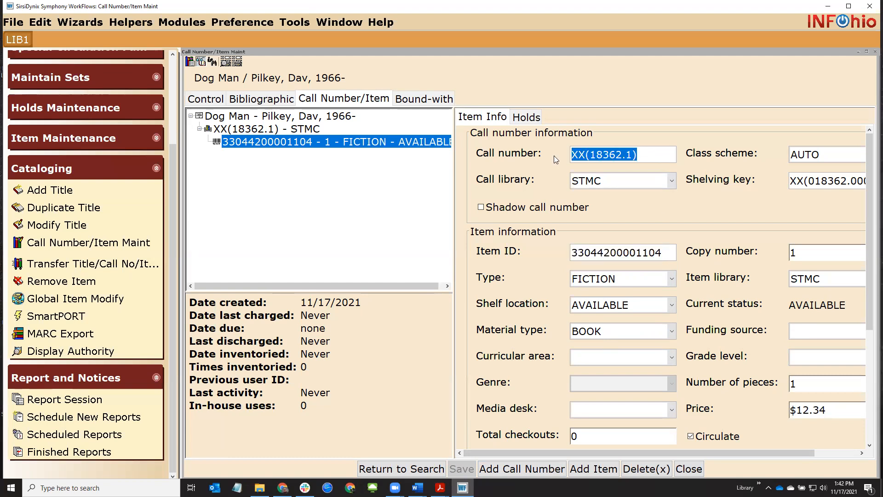
pyautogui.write('FIC PIL')
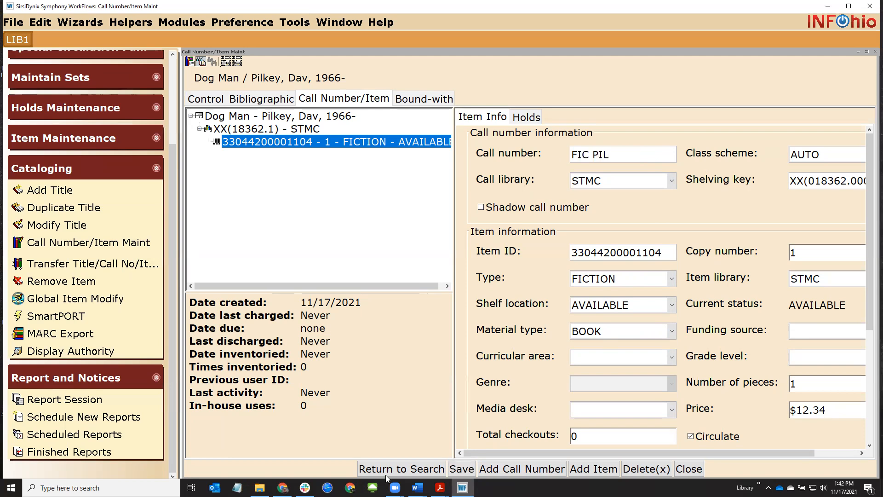
pyautogui.click(461, 470)
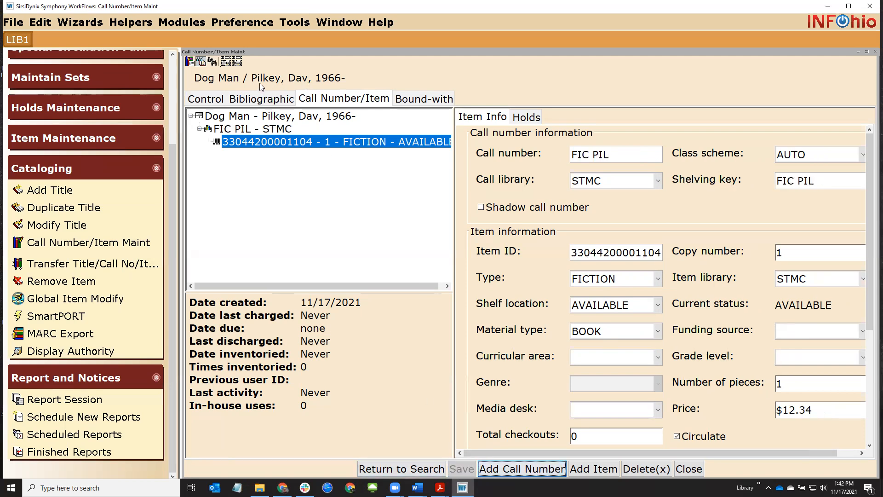
pyautogui.moveTo(259, 79); pyautogui.dragTo(252, 79)
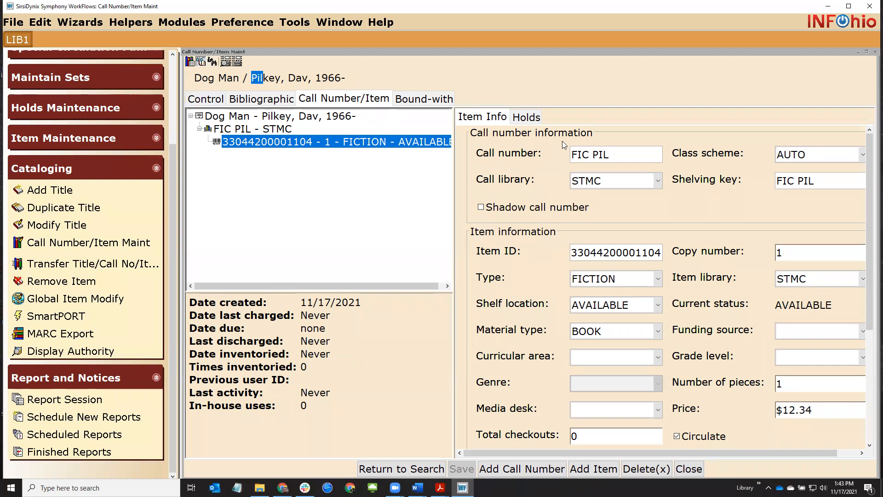
pyautogui.click(604, 281)
pyautogui.click(602, 281)
pyautogui.click(261, 102)
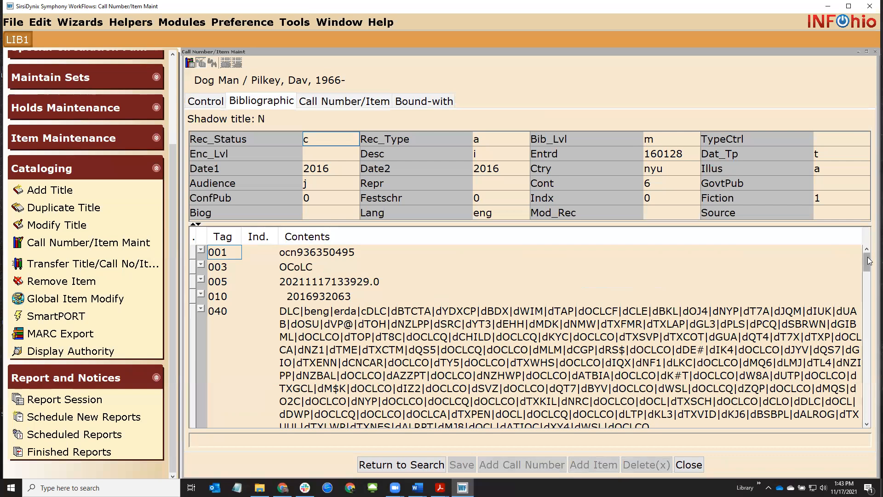
pyautogui.click(870, 312)
pyautogui.moveTo(870, 313); pyautogui.dragTo(848, 427)
pyautogui.scroll(1, 260, 320)
pyautogui.scroll(2, 258, 316)
pyautogui.scroll(3, 259, 314)
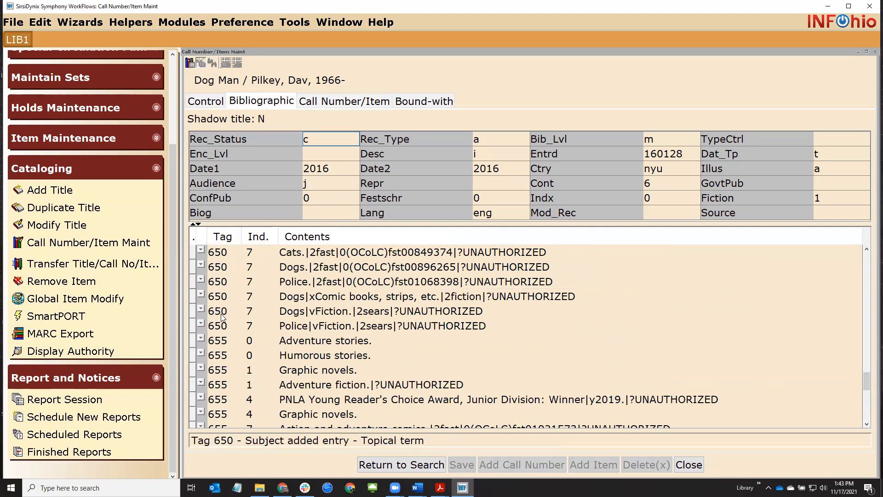
pyautogui.click(320, 313)
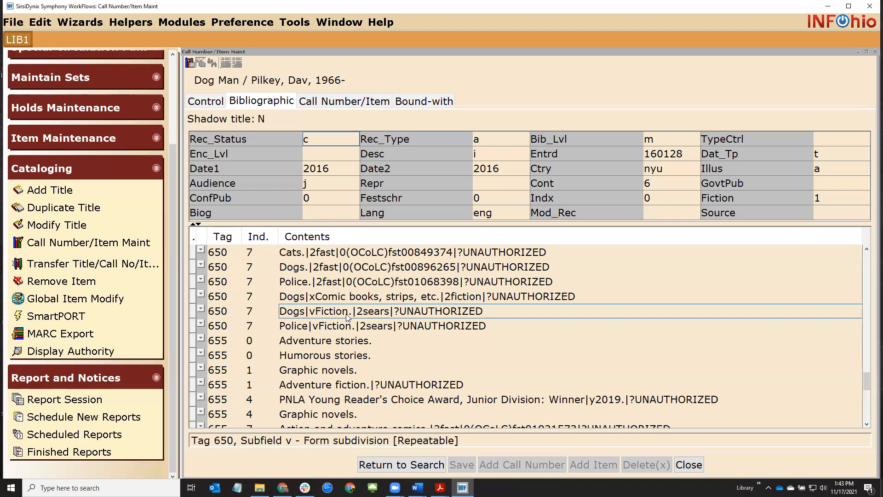
pyautogui.click(322, 103)
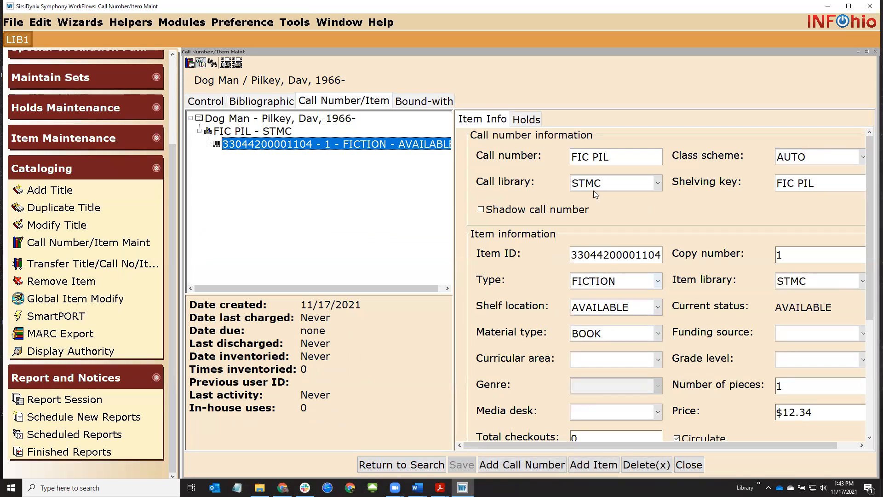
# Retype the Dog Man call number as FIC PIL and close its item maintenance
pyautogui.doubleClick(584, 157)
pyautogui.click(596, 157)
pyautogui.doubleClick(594, 157)
pyautogui.click(620, 162)
pyautogui.moveTo(619, 161); pyautogui.dragTo(572, 157)
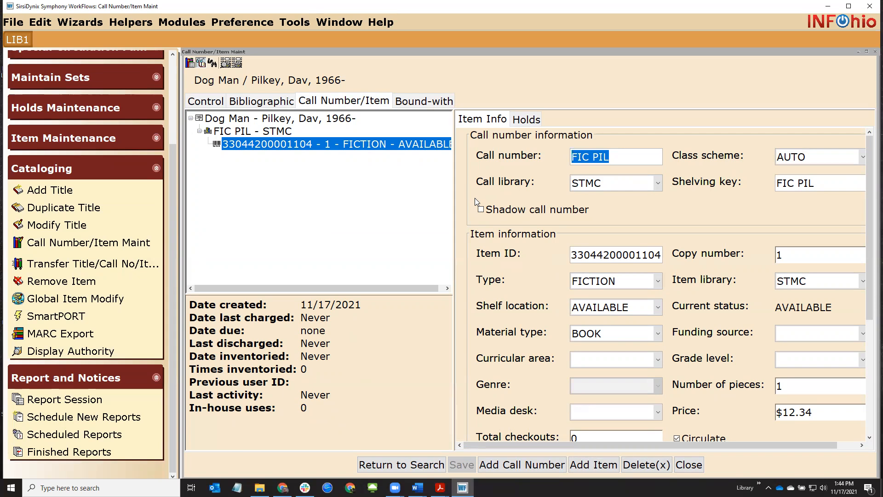
pyautogui.press('Right')
pyautogui.press('BackSpace')
pyautogui.press('BackSpace')
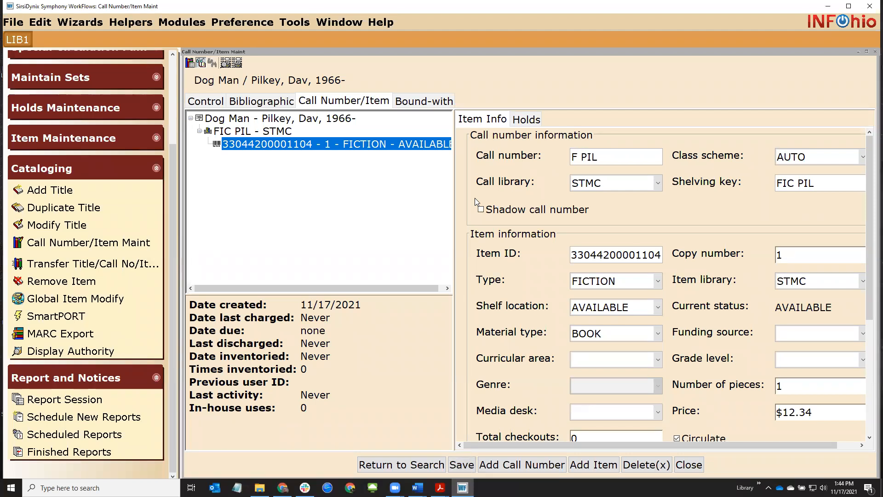
pyautogui.write('IC')
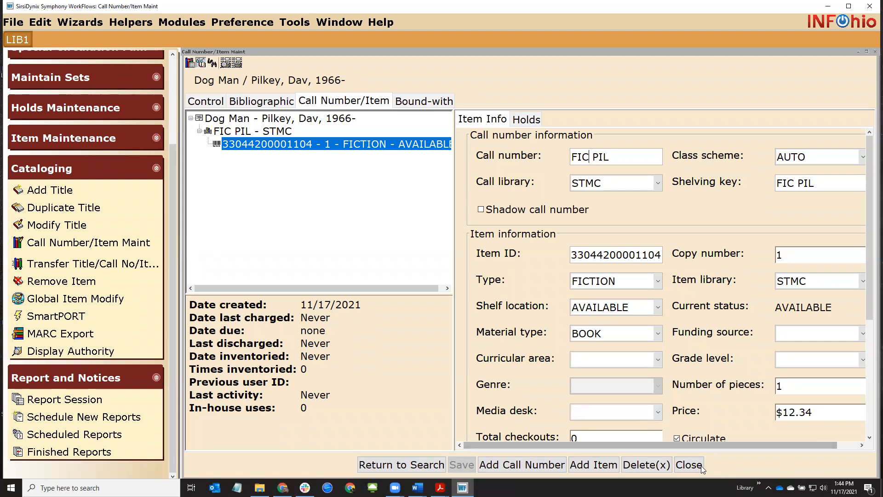
pyautogui.click(688, 465)
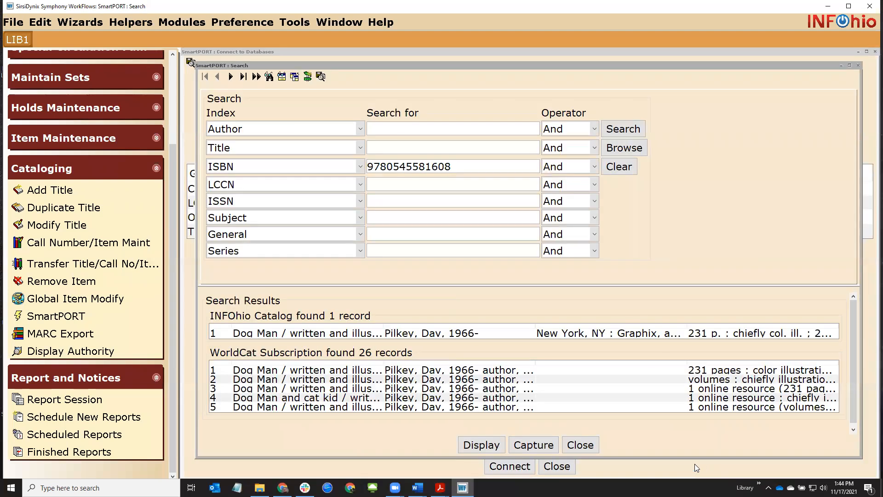
pyautogui.hotkey('alt', 'Tab')
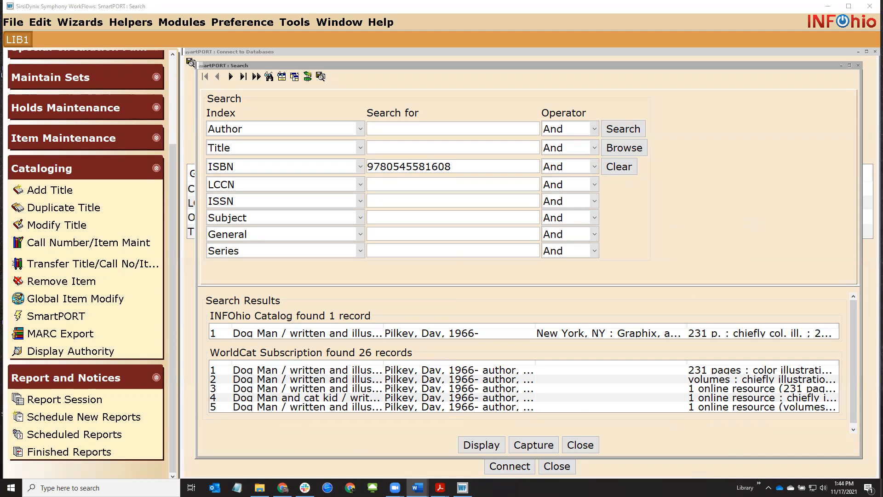
pyautogui.click(624, 167)
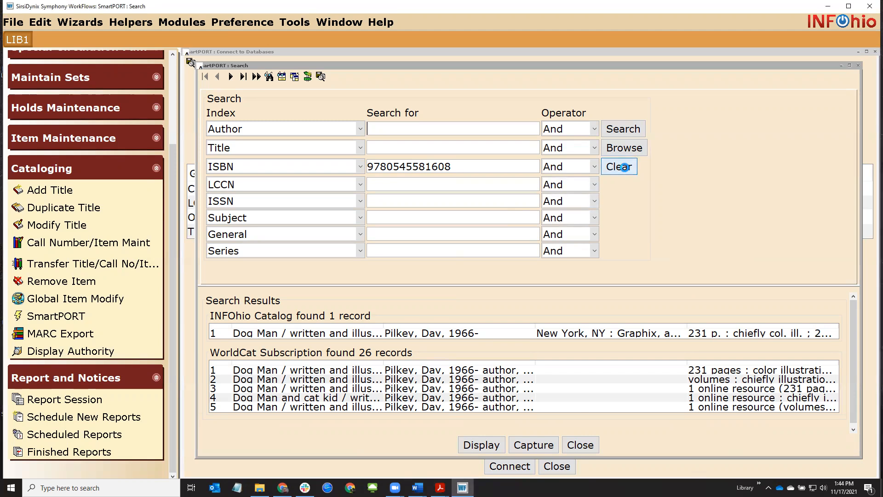
pyautogui.click(440, 167)
pyautogui.write('9780399225178')
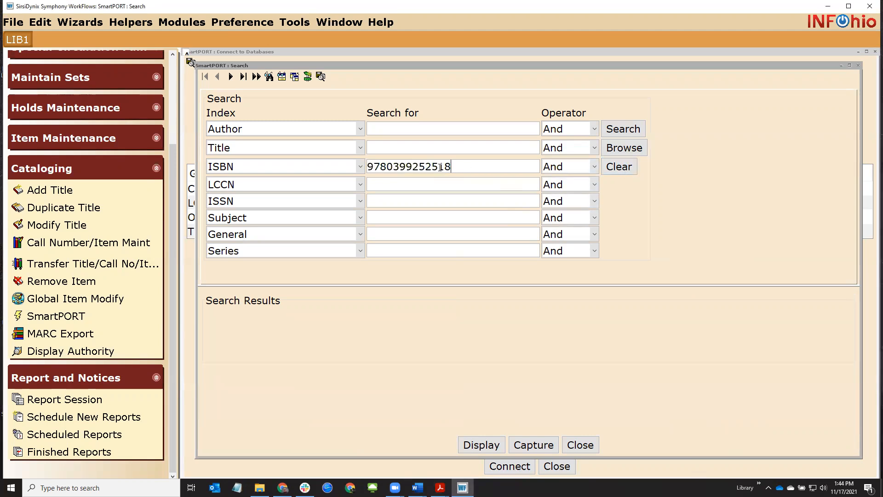
pyautogui.click(616, 130)
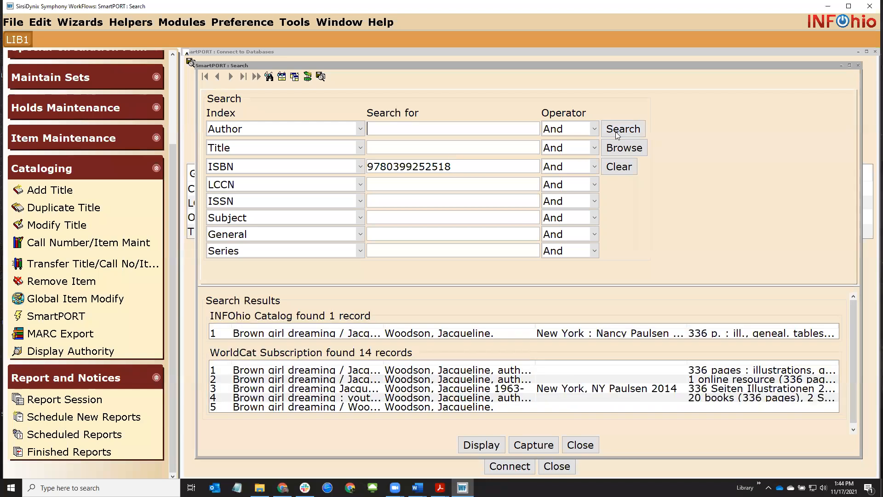
# Open the INFOhio Brown girl dreaming record and start capturing it
pyautogui.doubleClick(265, 336)
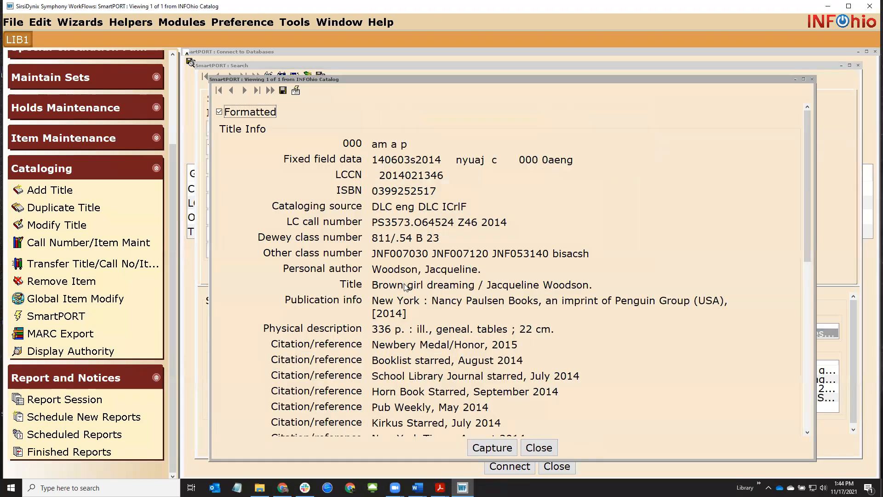
pyautogui.scroll(-3, 405, 286)
pyautogui.scroll(-2, 406, 286)
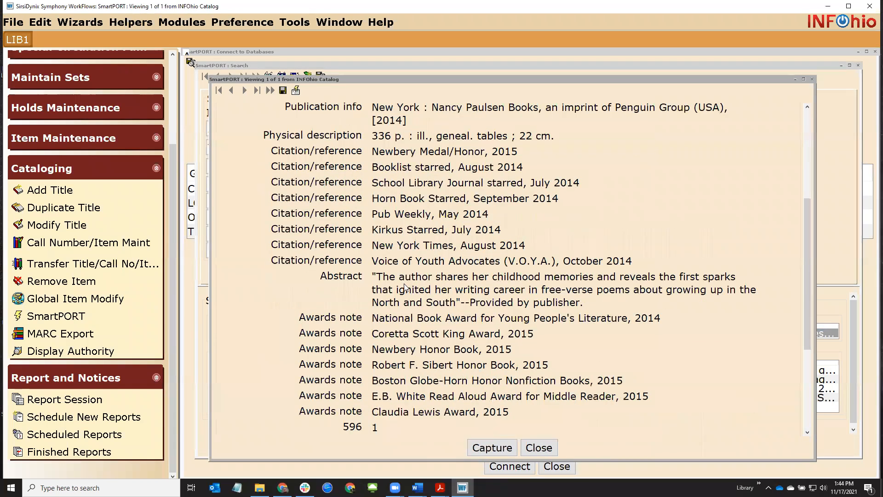
pyautogui.click(507, 449)
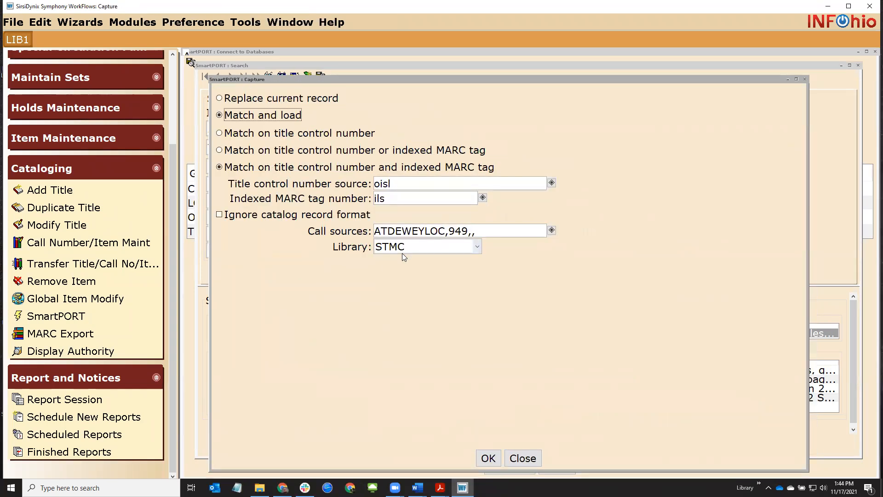
# Capture the record with Match and load, dismissing the invalid raw MARC file error
pyautogui.click(489, 459)
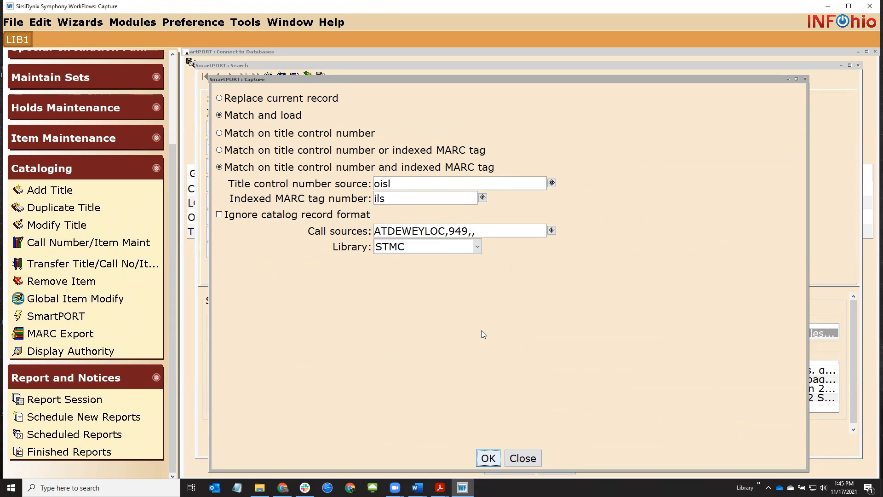
pyautogui.click(489, 458)
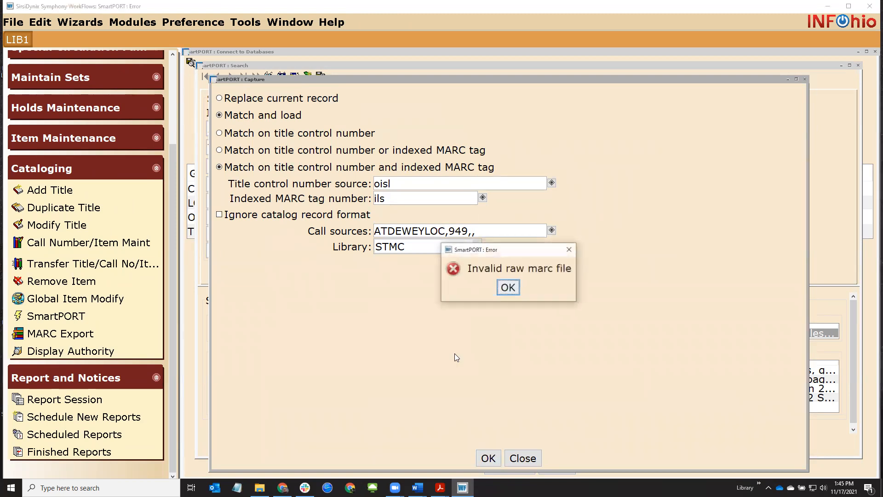
pyautogui.click(505, 293)
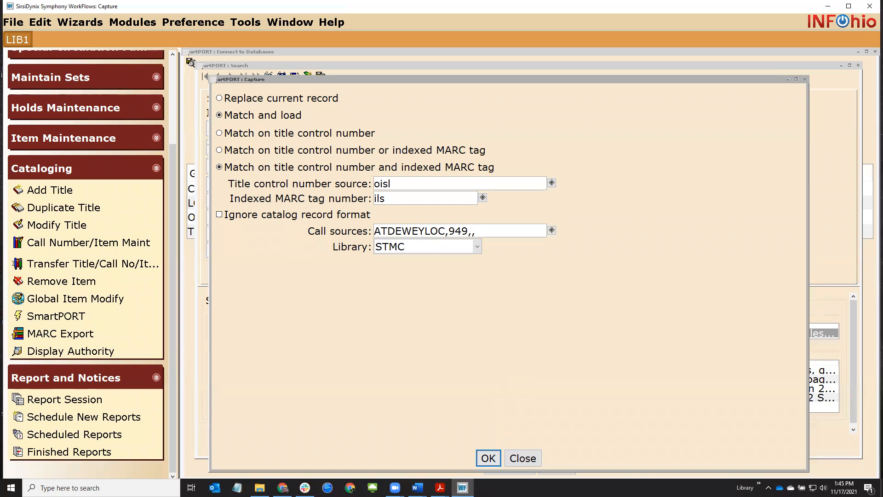
pyautogui.press('Return')
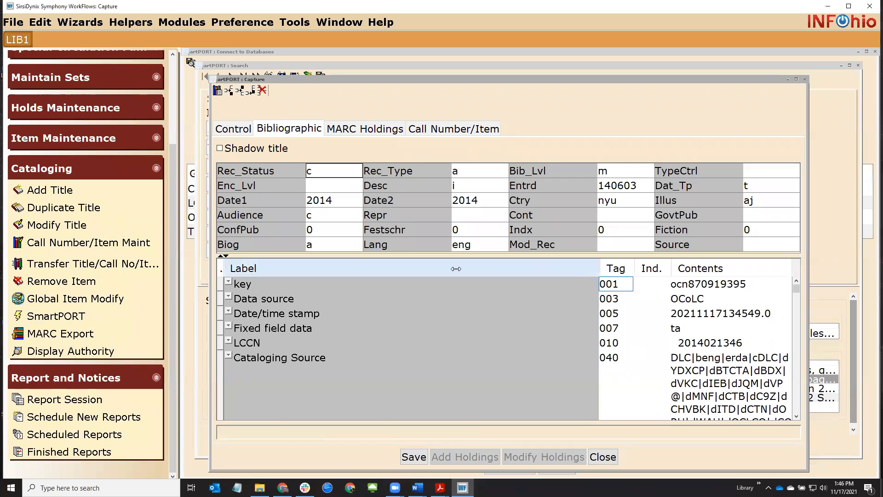
pyautogui.moveTo(456, 268); pyautogui.dragTo(367, 268)
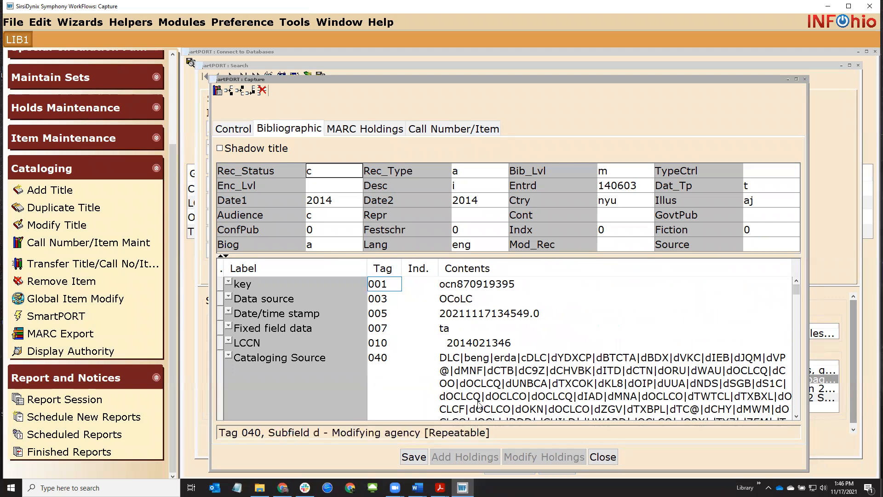
# Save the Brown girl dreaming record and open call number XX(18363.1) in item maintenance
pyautogui.click(415, 457)
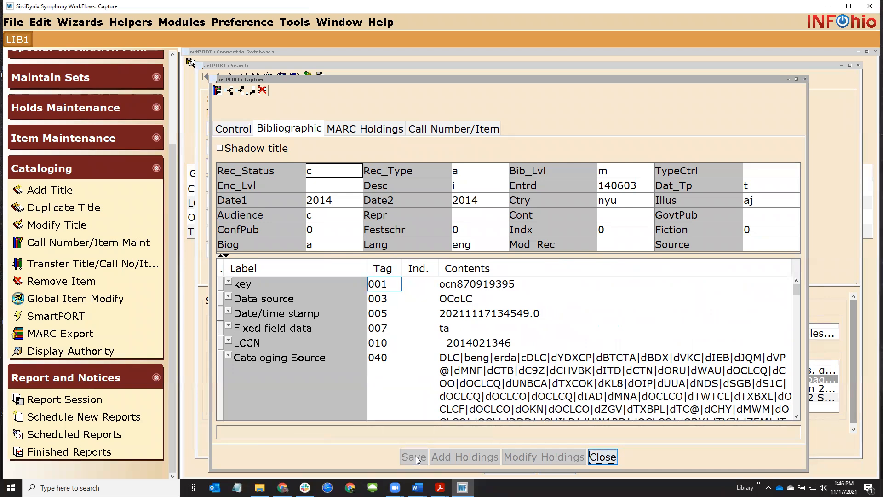
pyautogui.click(603, 459)
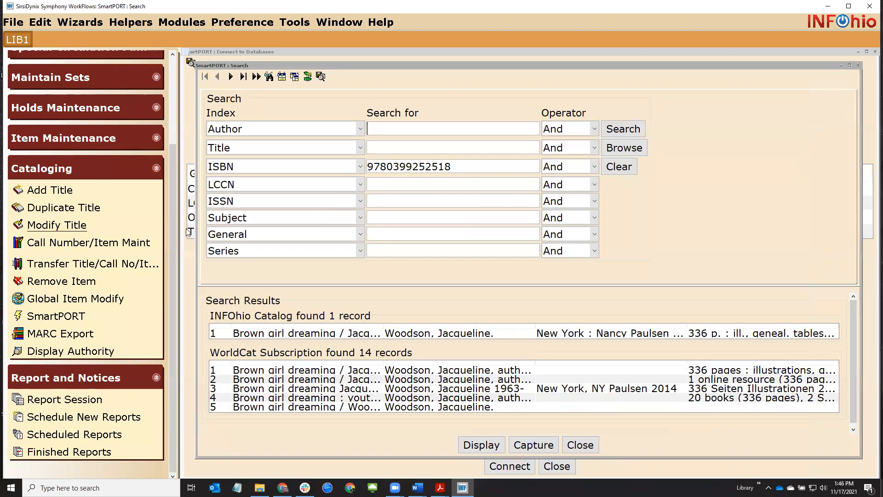
pyautogui.click(86, 244)
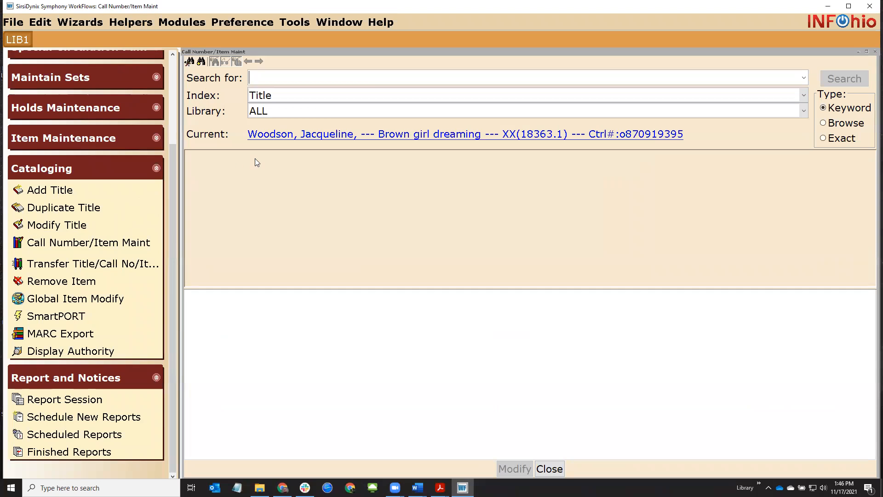
pyautogui.click(417, 136)
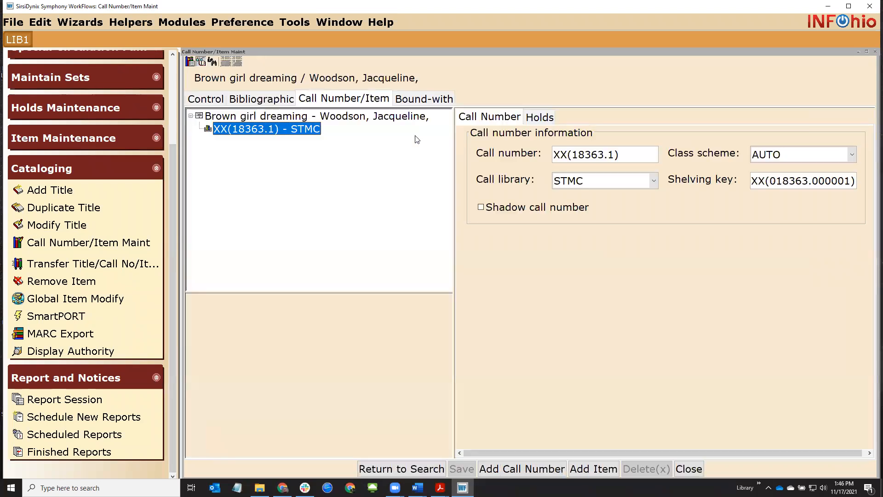
# Add a new item under XX(18363.1), keeping NONFICTION as its type
pyautogui.click(592, 469)
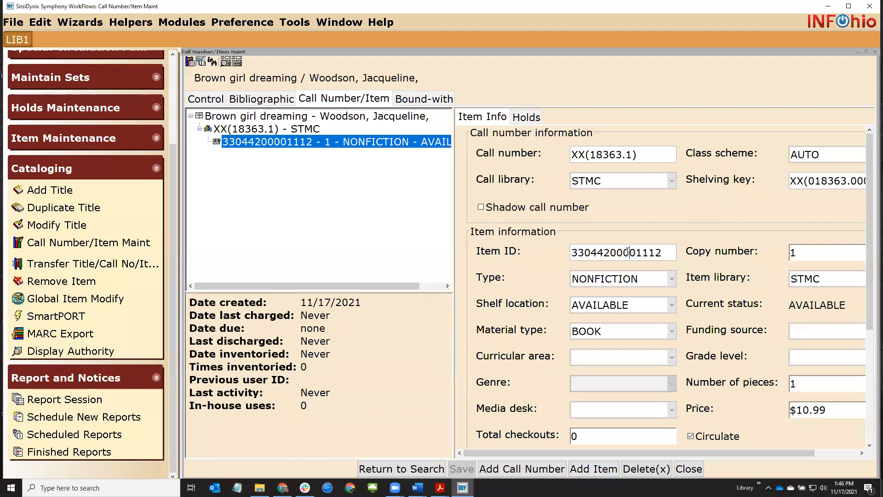
pyautogui.click(628, 279)
pyautogui.click(628, 279)
# Review the Brown girl dreaming MARC bibliographic fields, then return to the item details
pyautogui.click(261, 99)
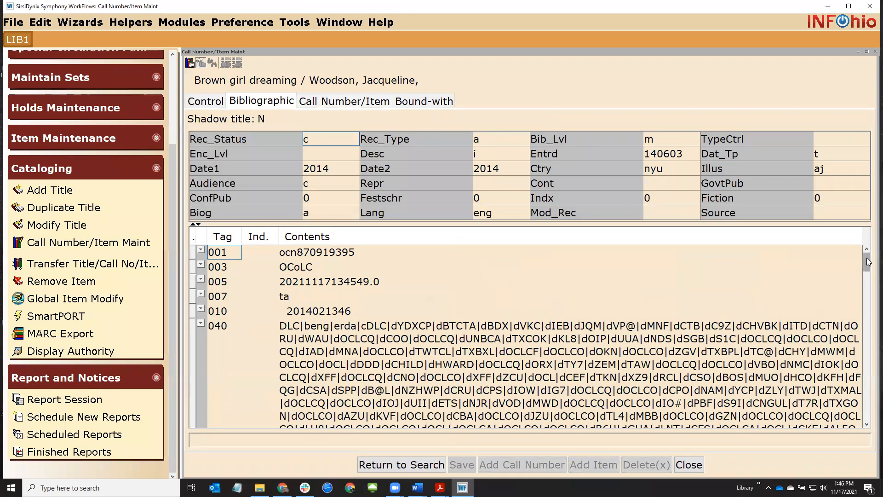
pyautogui.scroll(-2, 870, 306)
pyautogui.scroll(-10, 870, 306)
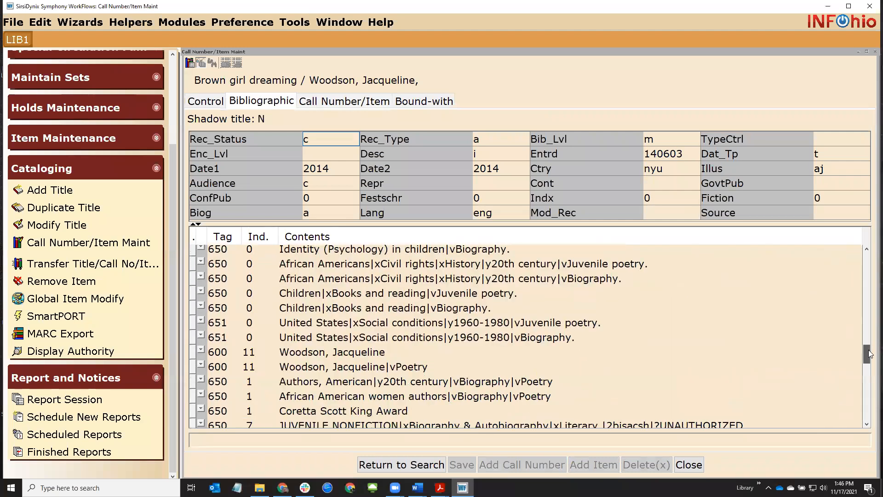
pyautogui.scroll(1, 410, 311)
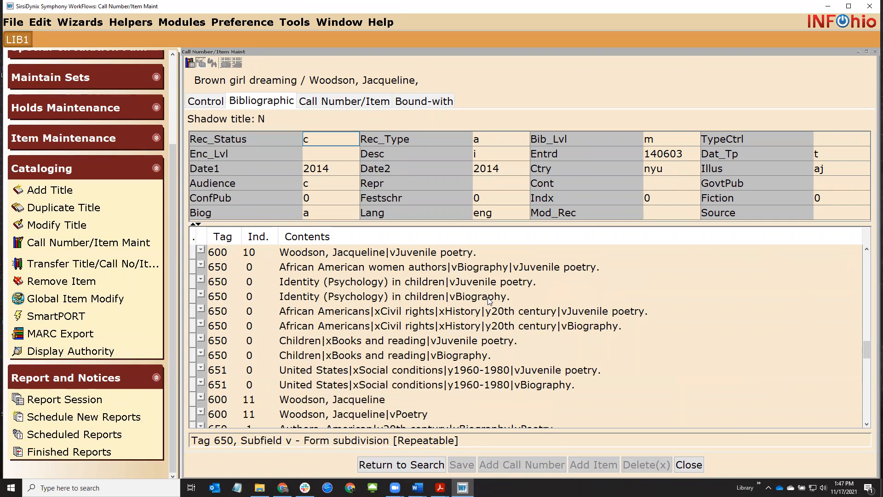
pyautogui.scroll(5, 488, 300)
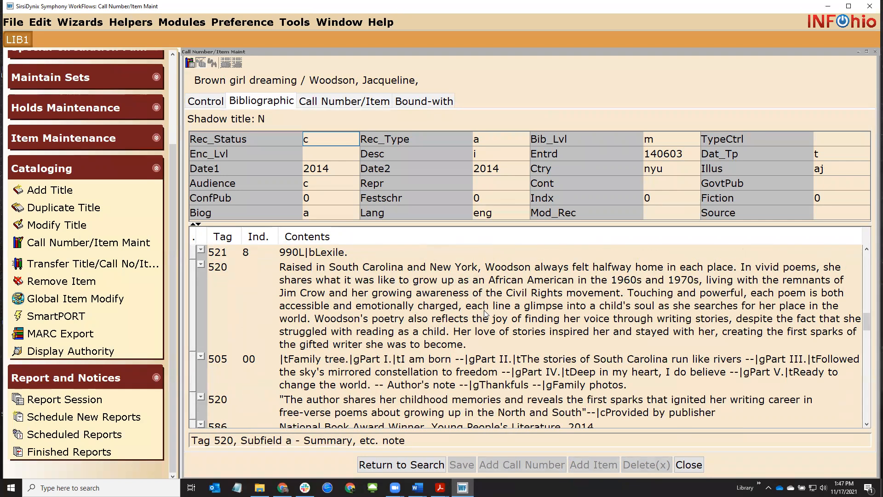
pyautogui.scroll(-5, 486, 314)
pyautogui.scroll(-1, 486, 314)
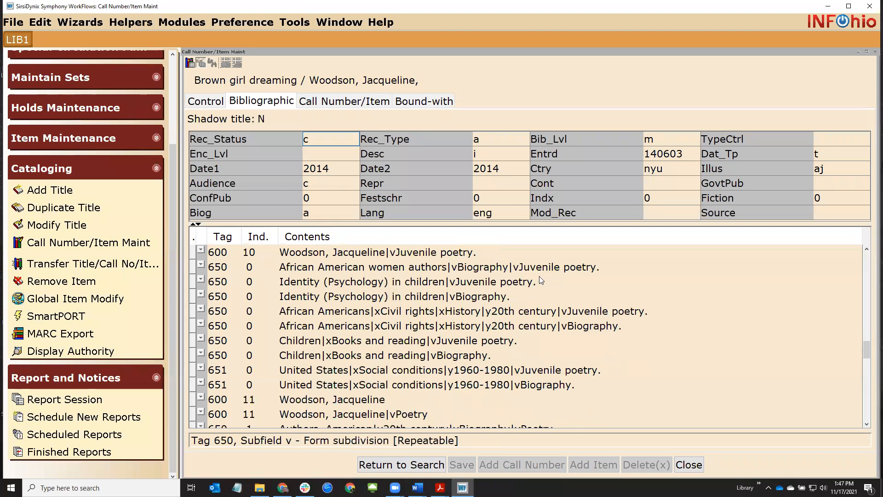
pyautogui.click(317, 102)
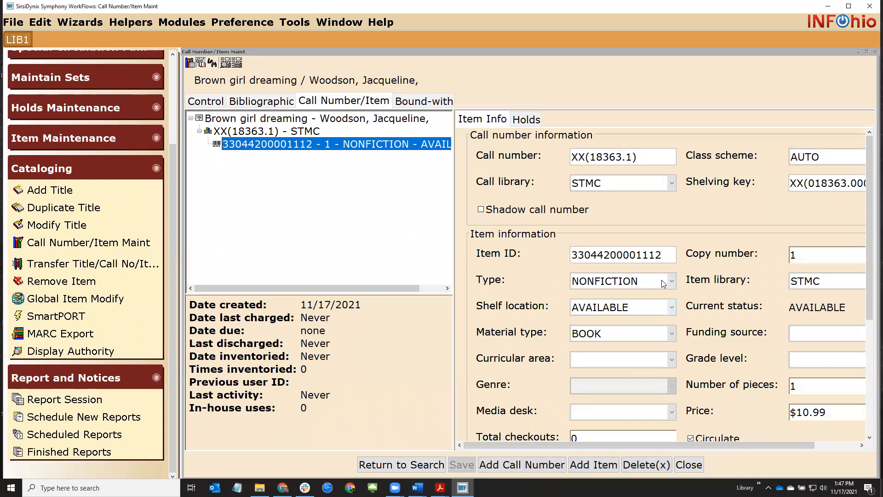
pyautogui.click(643, 279)
pyautogui.click(619, 280)
pyautogui.moveTo(800, 414); pyautogui.dragTo(873, 412)
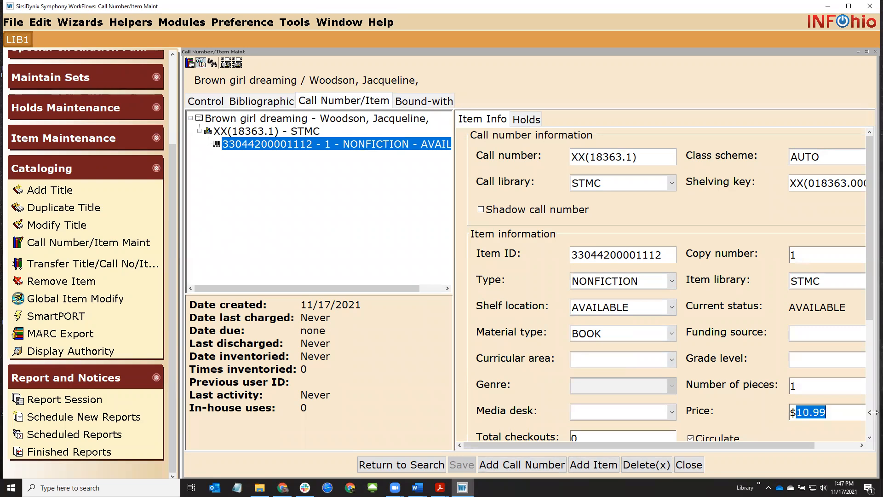
pyautogui.write('19.99')
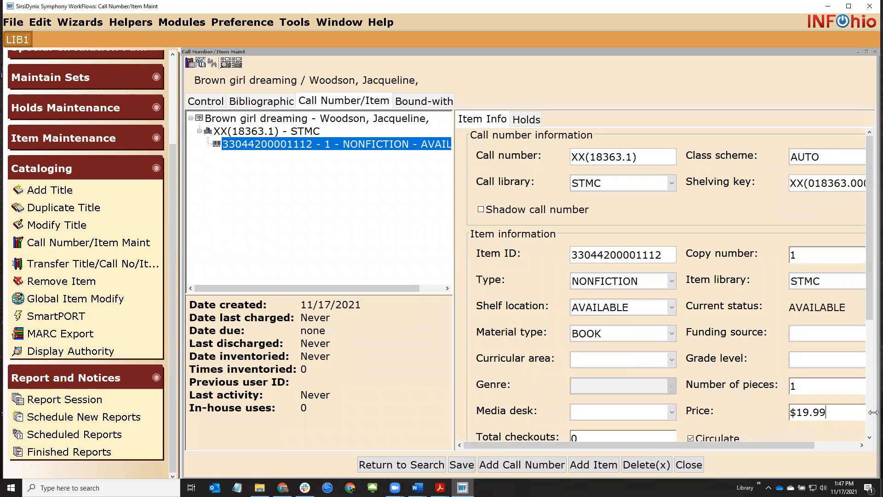
pyautogui.click(462, 464)
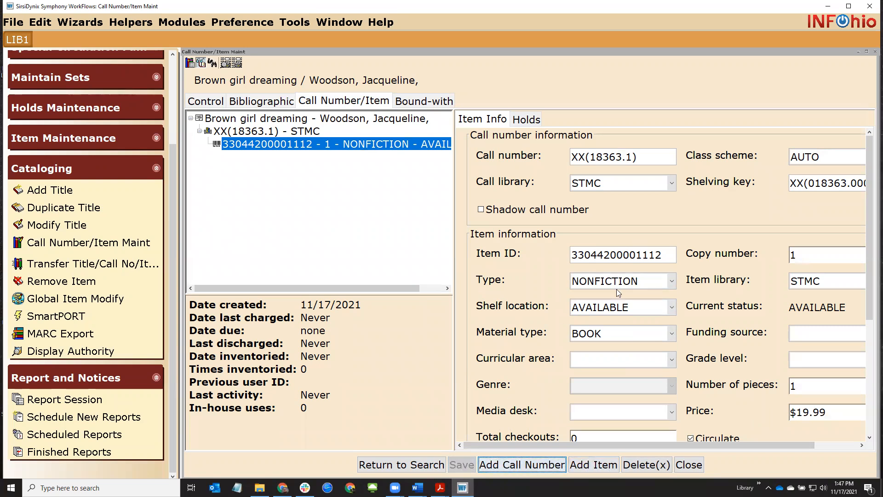
pyautogui.click(650, 161)
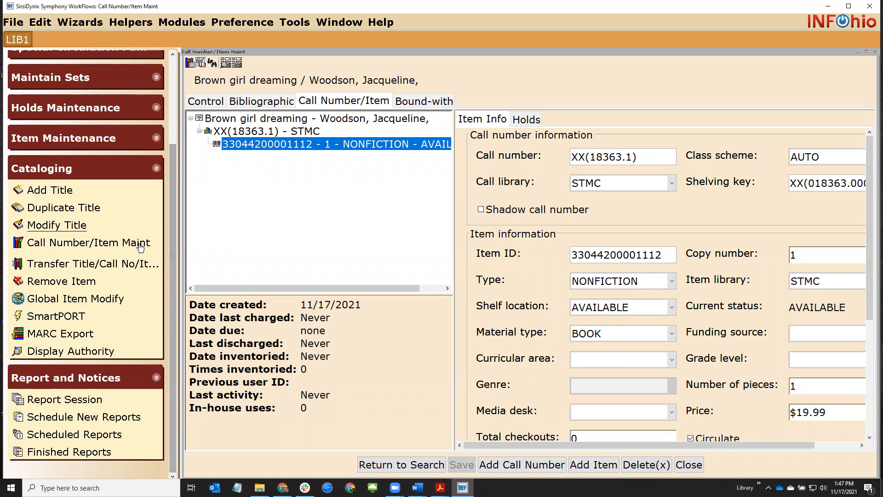
pyautogui.moveTo(174, 248); pyautogui.dragTo(168, 107)
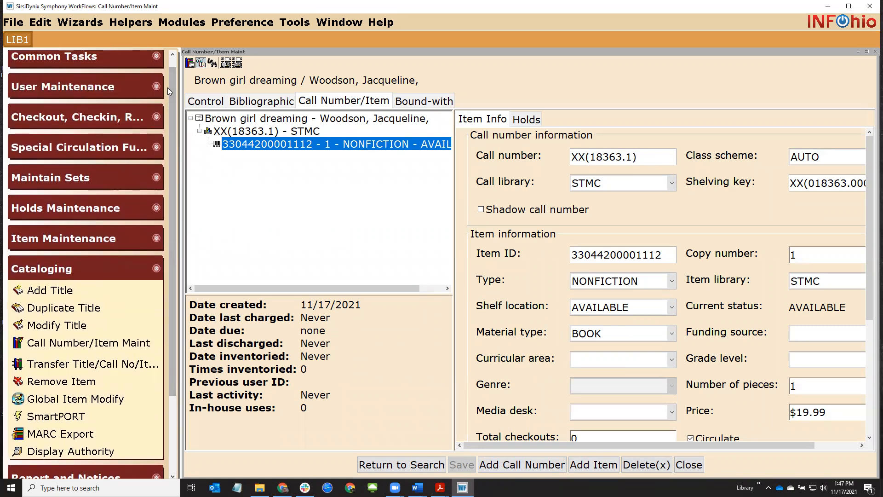
pyautogui.scroll(1, 115, 87)
pyautogui.click(81, 73)
pyautogui.click(60, 147)
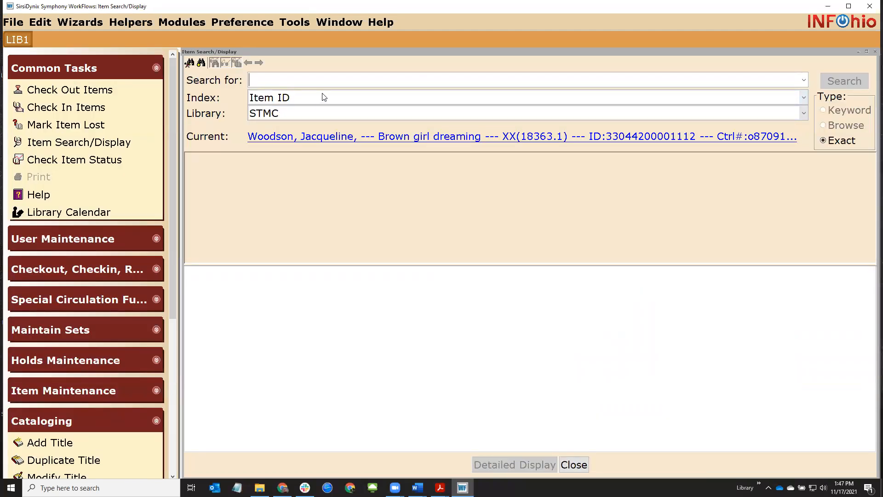
pyautogui.write('poet')
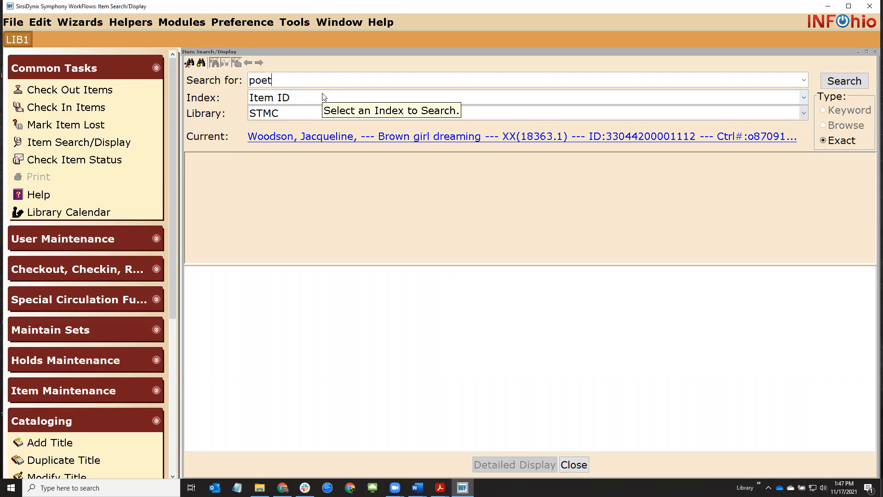
pyautogui.write('ry')
pyautogui.click(324, 97)
pyautogui.click(293, 232)
pyautogui.press('Return')
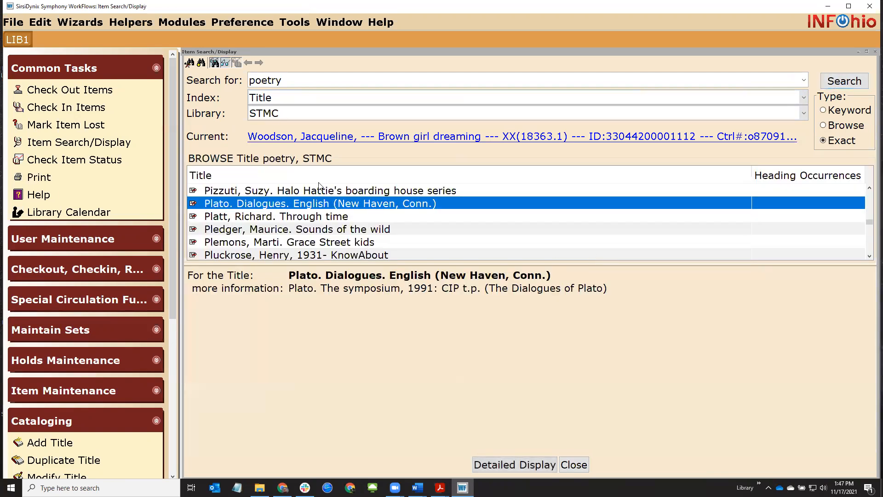
pyautogui.click(834, 112)
pyautogui.click(838, 87)
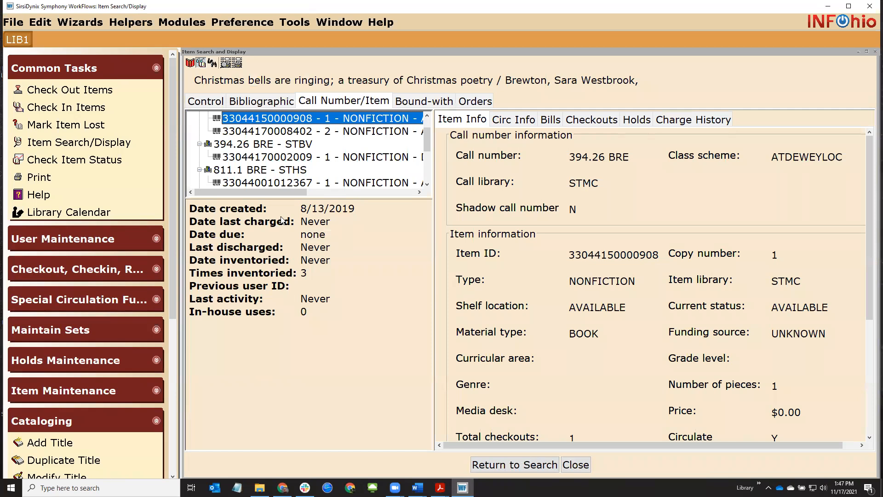
pyautogui.click(575, 466)
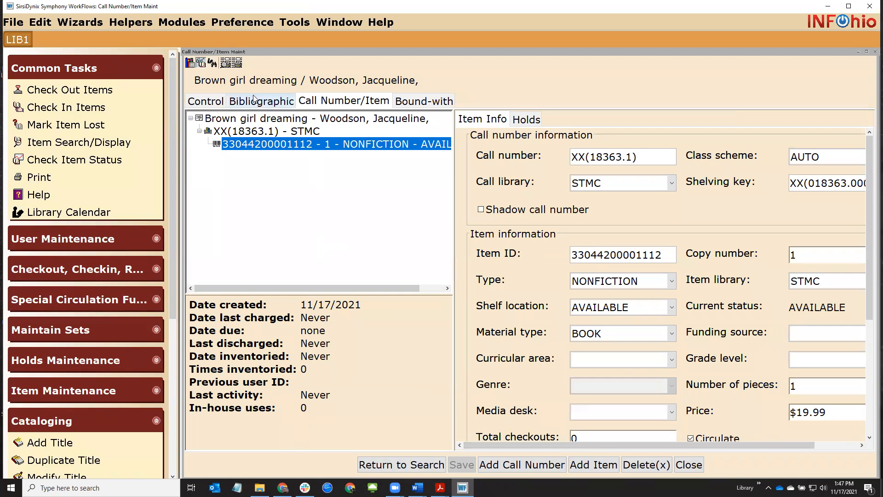
pyautogui.click(269, 102)
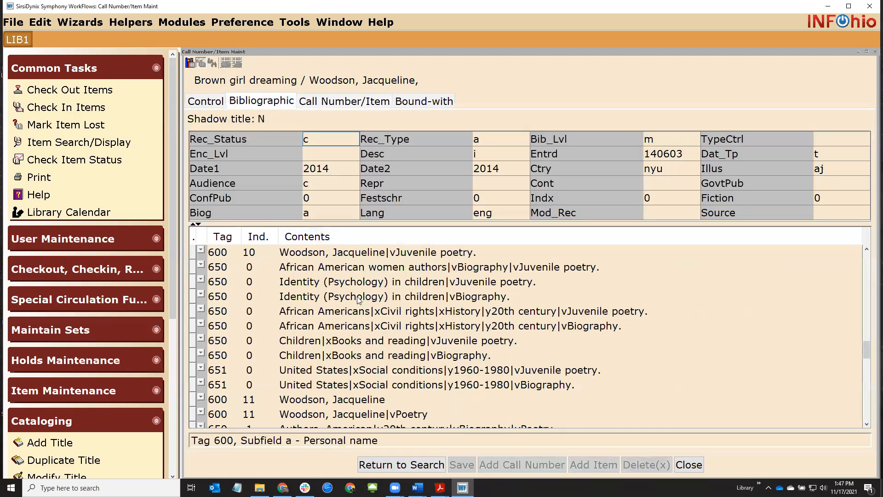
pyautogui.moveTo(864, 350); pyautogui.dragTo(865, 296)
pyautogui.click(296, 286)
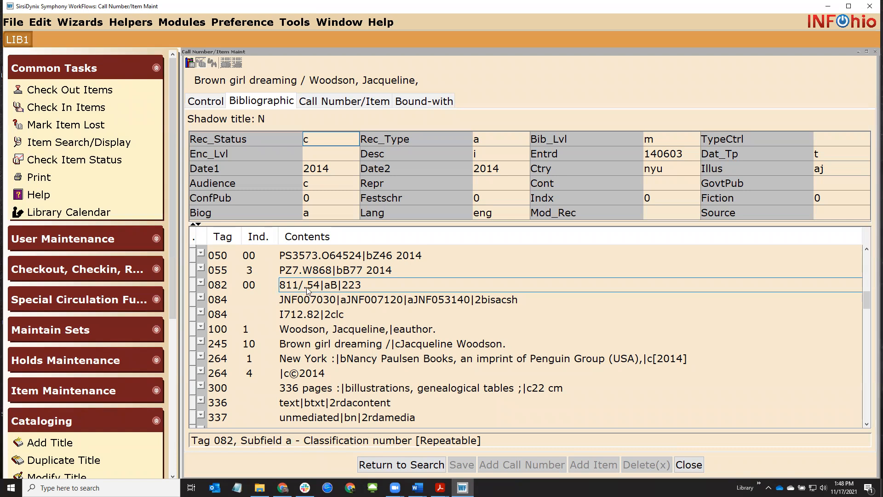
pyautogui.click(350, 105)
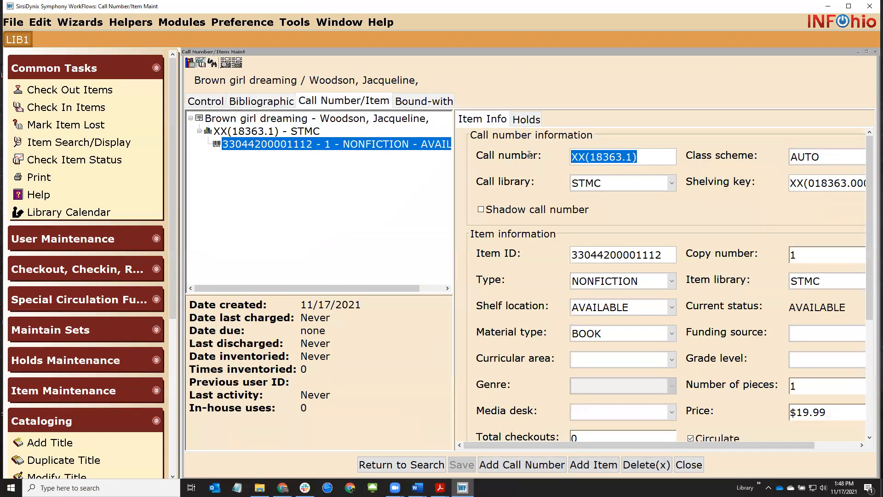
# Save call number 811.54 WOO for Brown girl dreaming and close item maintenance
pyautogui.write('811.54')
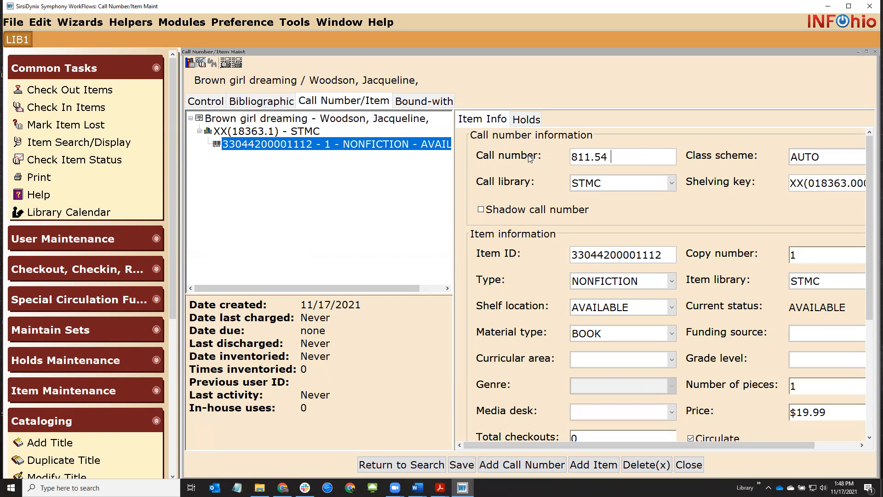
pyautogui.write(' WOO')
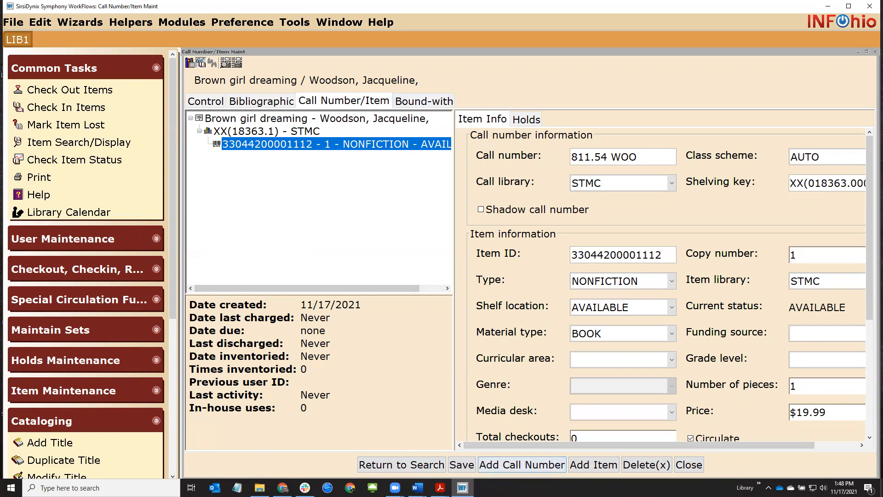
pyautogui.click(462, 465)
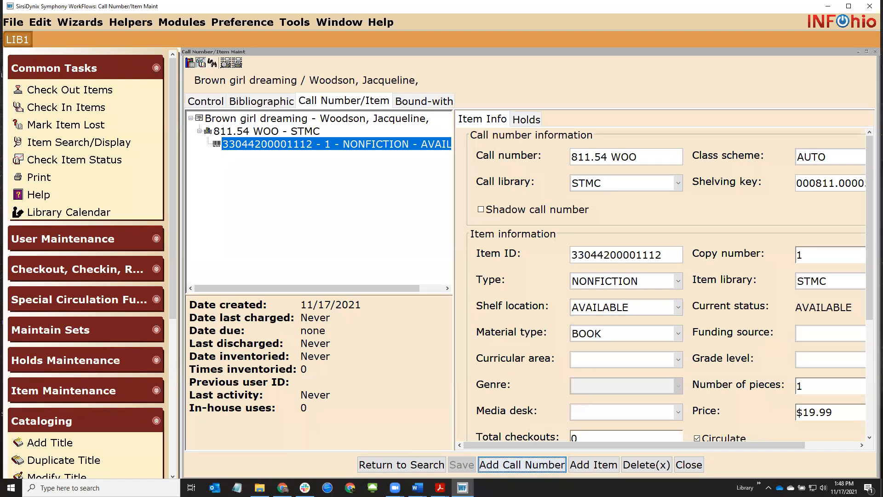
pyautogui.hotkey('alt', 'Tab')
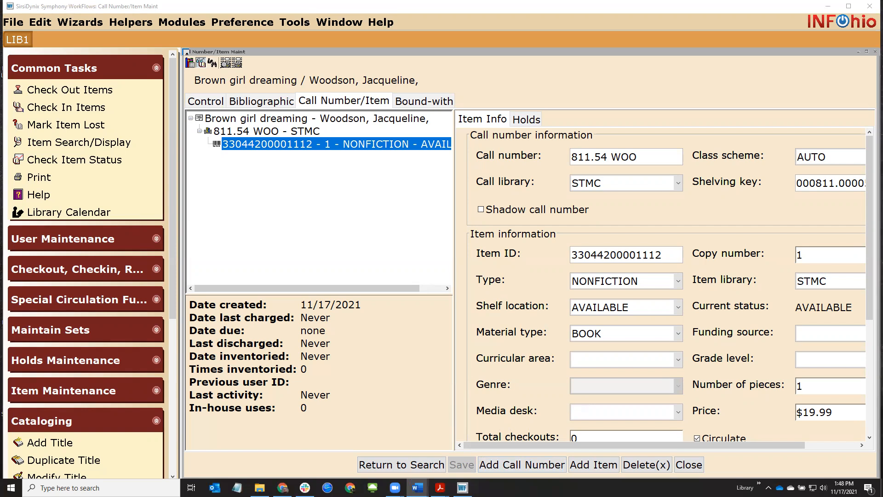
pyautogui.click(694, 468)
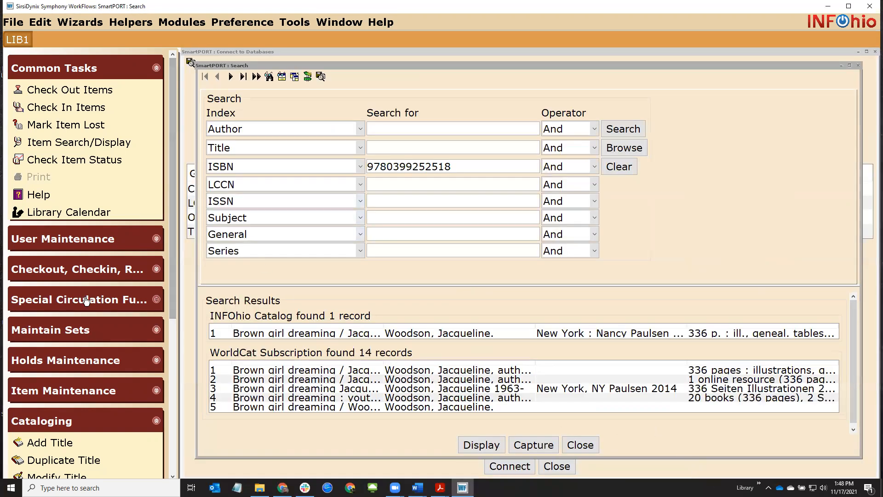
# Close item maintenance, return to SmartPORT Search, and delete the old ISBN value
pyautogui.click(147, 69)
pyautogui.click(87, 354)
pyautogui.click(434, 138)
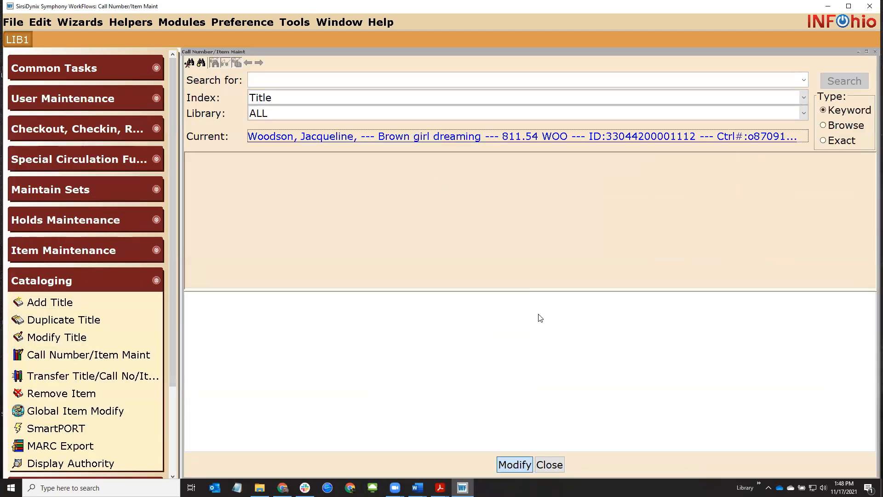
pyautogui.click(697, 465)
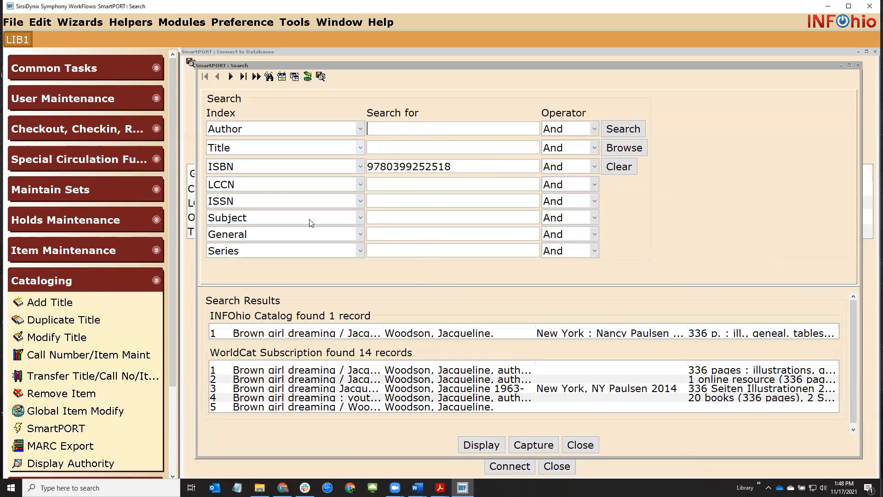
pyautogui.click(84, 356)
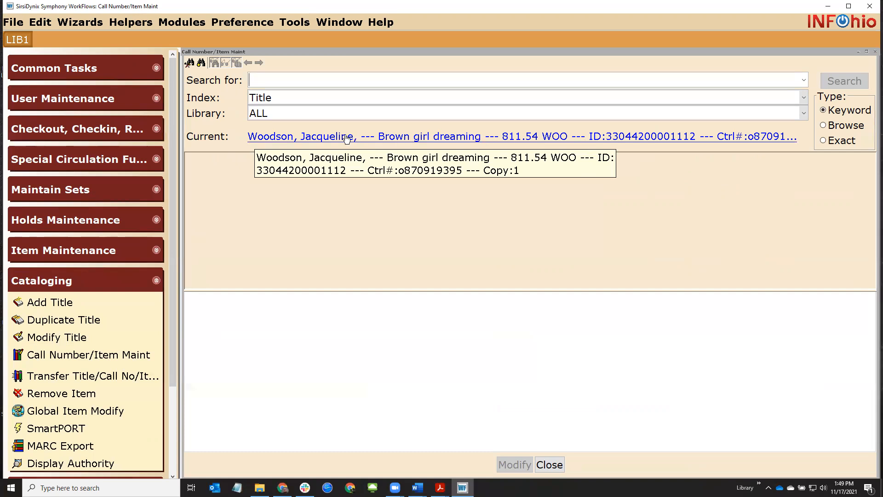
pyautogui.click(548, 465)
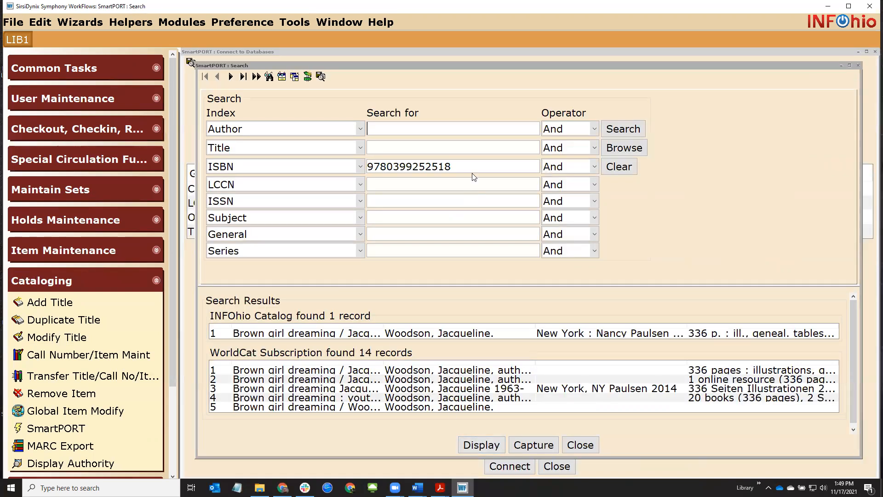
pyautogui.moveTo(477, 163)
pyautogui.mouseDown()
pyautogui.moveTo(410, 165)
pyautogui.moveTo(471, 164)
pyautogui.mouseUp()
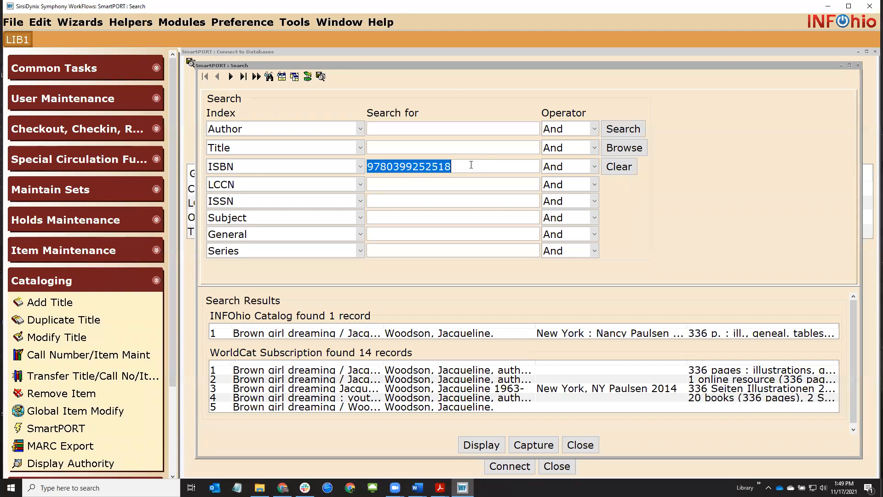
pyautogui.press('BackSpace')
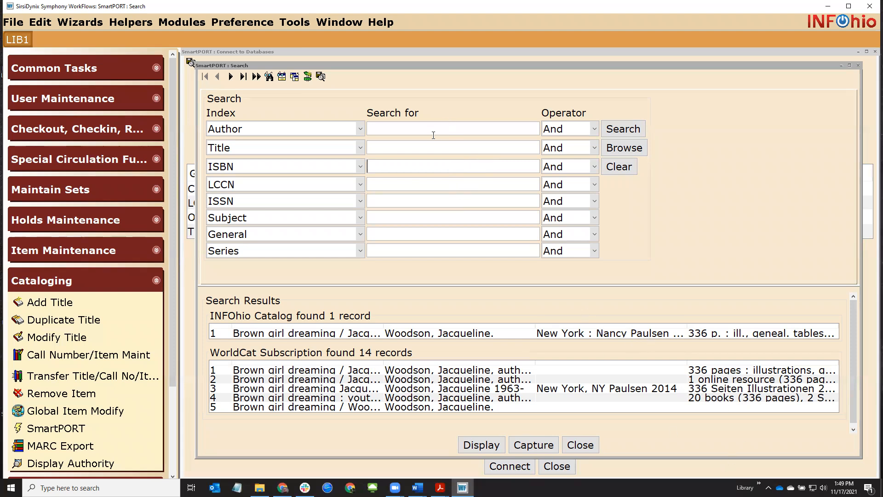
# Search SmartPORT with author martin and title word salamander
pyautogui.click(430, 149)
pyautogui.write('martin')
pyautogui.moveTo(429, 147); pyautogui.dragTo(328, 152)
pyautogui.doubleClick(368, 147)
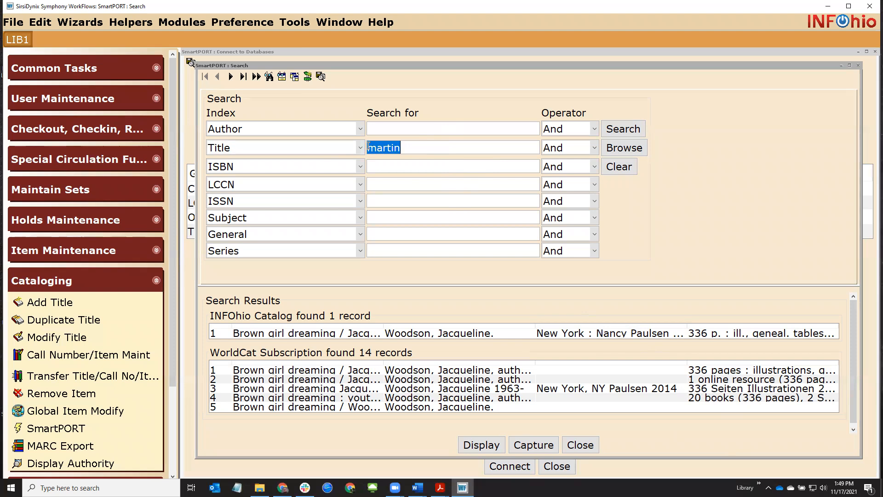
pyautogui.press('BackSpace')
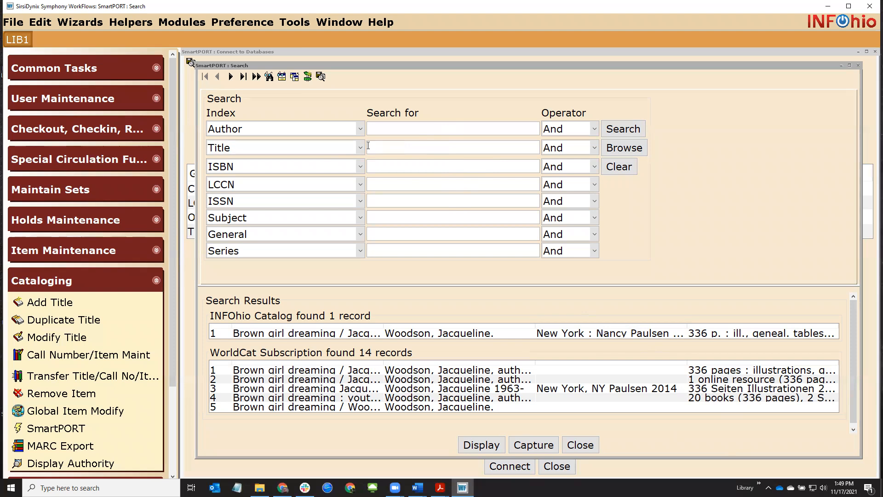
pyautogui.click(388, 130)
pyautogui.write('martin')
pyautogui.click(385, 147)
pyautogui.write('salamander')
pyautogui.press('Return')
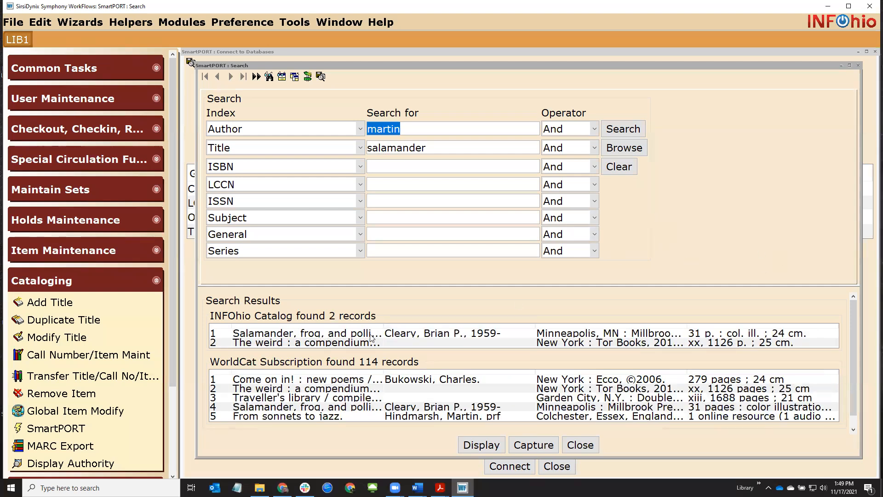
# Open the INFOhio Salamander, frog, and polliwog record from the results
pyautogui.click(330, 335)
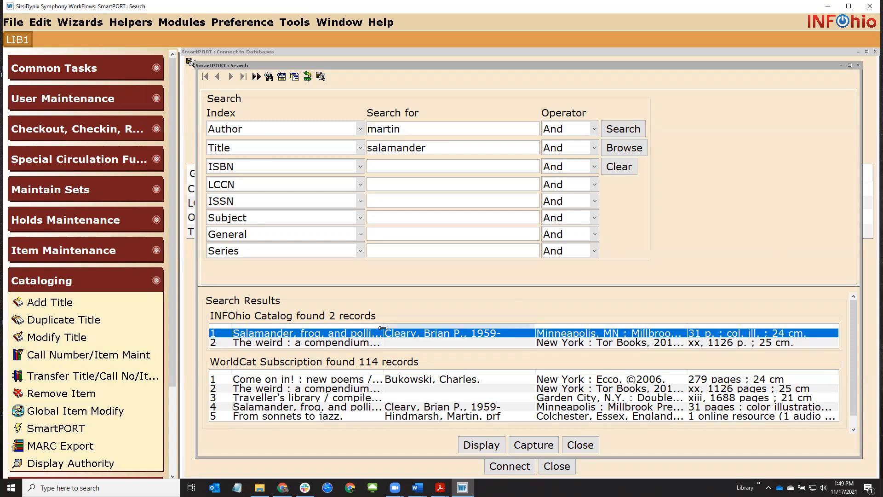
pyautogui.moveTo(383, 330); pyautogui.dragTo(421, 332)
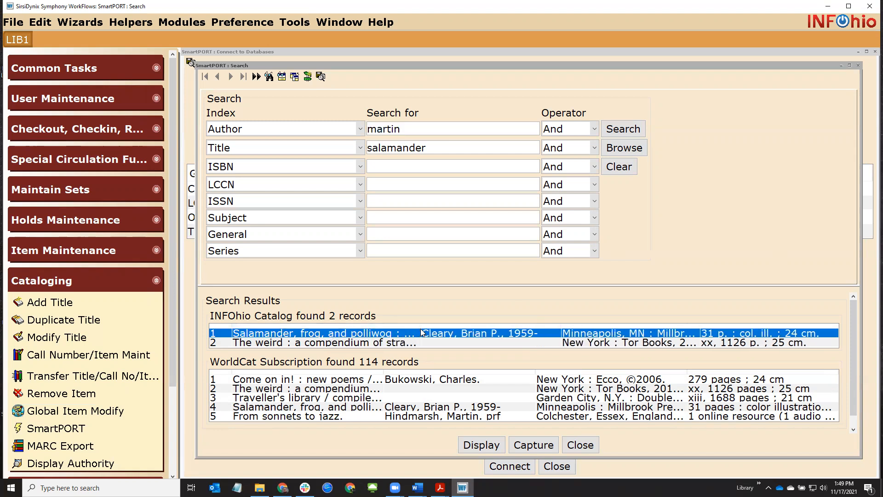
pyautogui.doubleClick(397, 334)
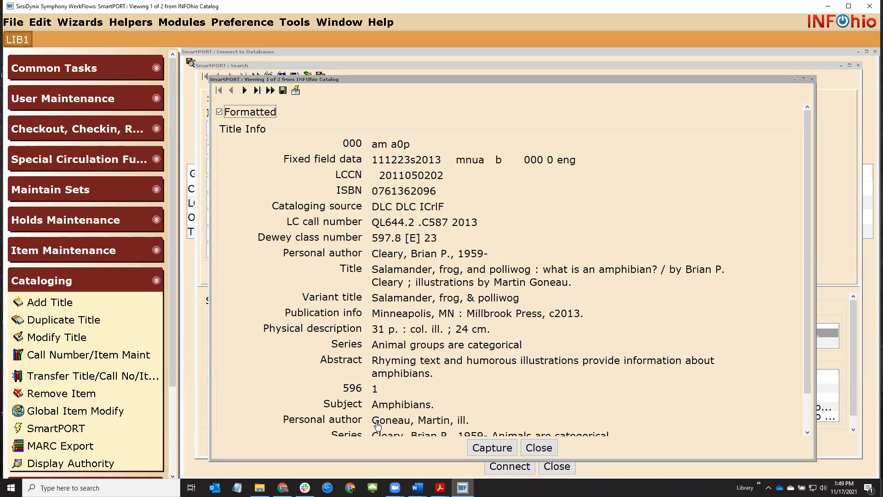
# Capture the Salamander, frog, and polliwog record with match and load and save it
pyautogui.moveTo(380, 420); pyautogui.dragTo(446, 431)
pyautogui.click(445, 425)
pyautogui.click(492, 448)
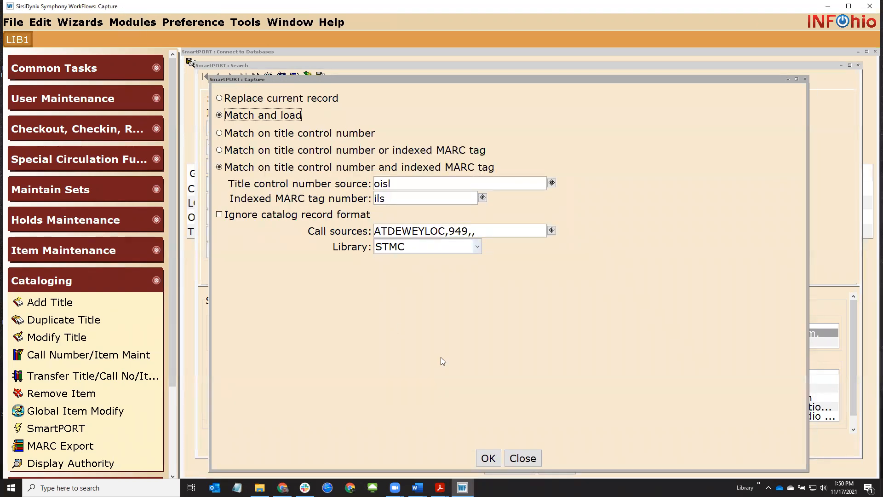
pyautogui.click(488, 458)
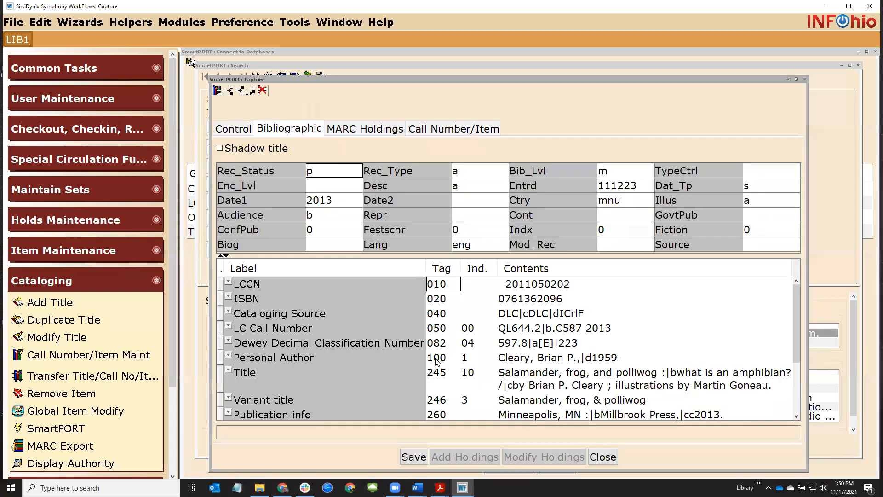
pyautogui.click(415, 458)
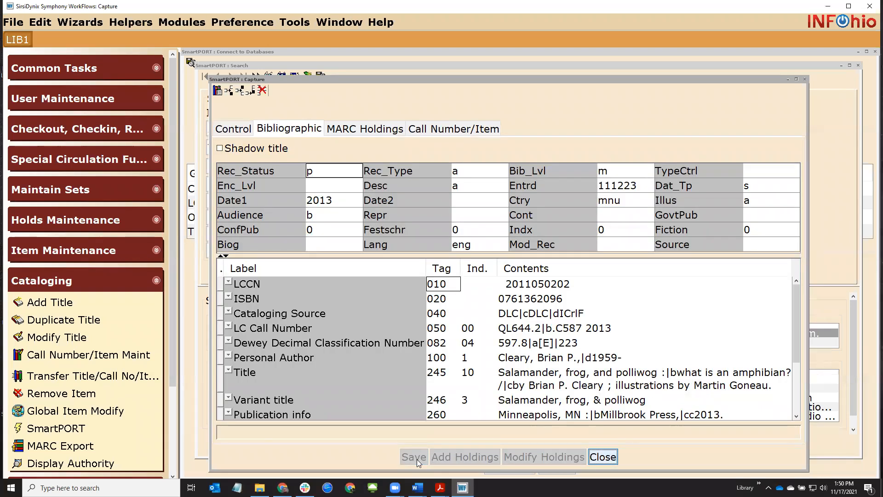
pyautogui.click(603, 457)
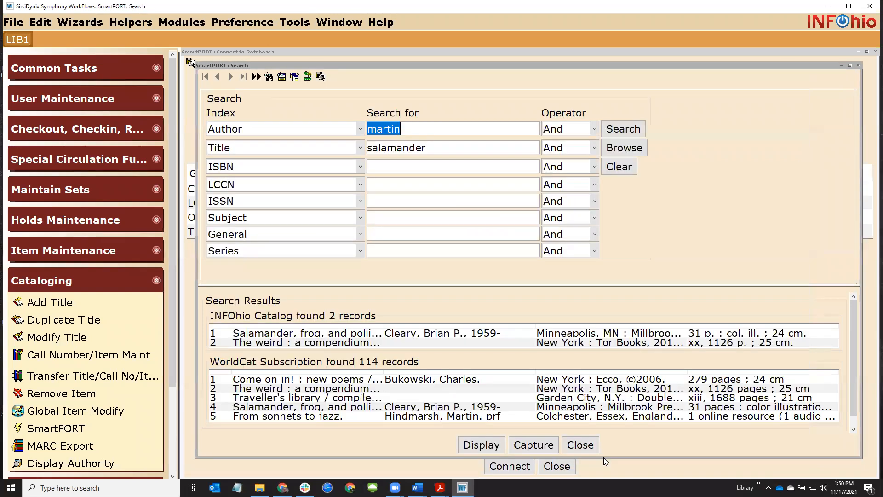
# Add a new STMC item with call number 597.8 CLE, save, and close maintenance
pyautogui.click(72, 356)
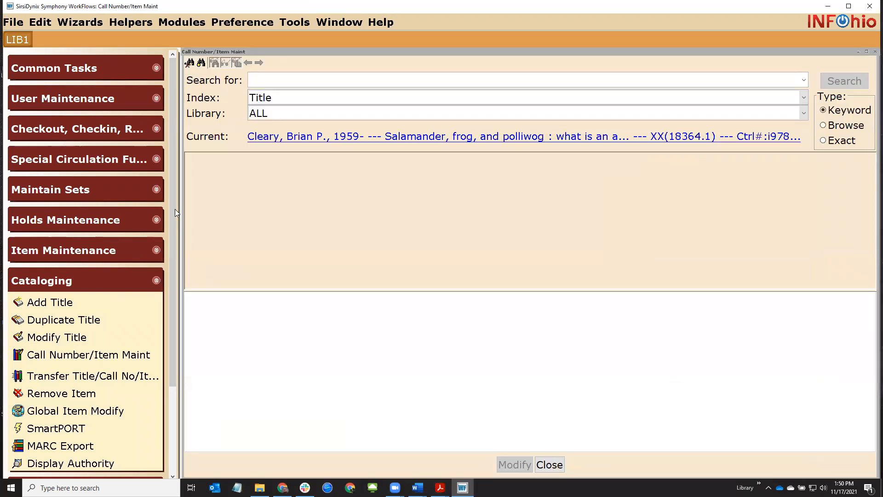
pyautogui.click(413, 138)
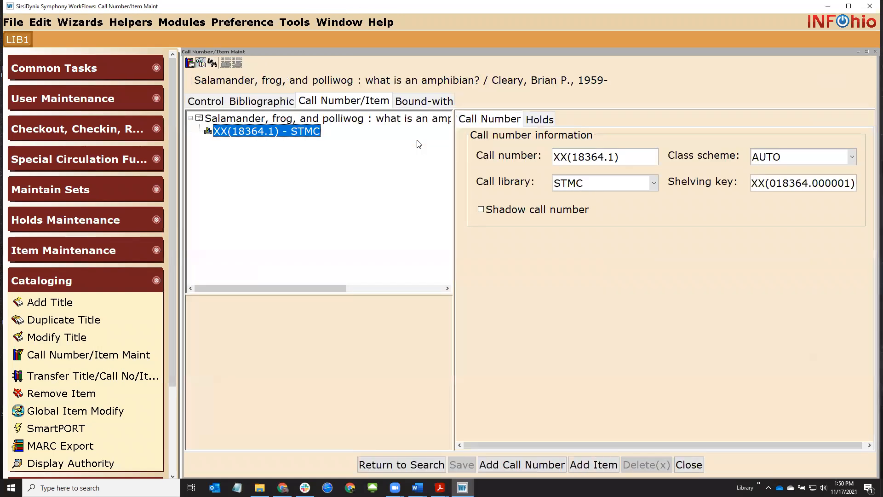
pyautogui.click(586, 458)
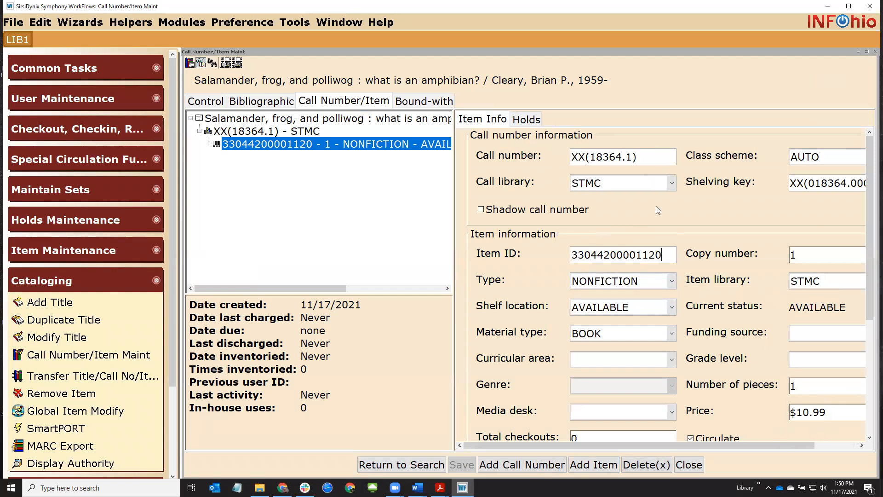
pyautogui.click(259, 101)
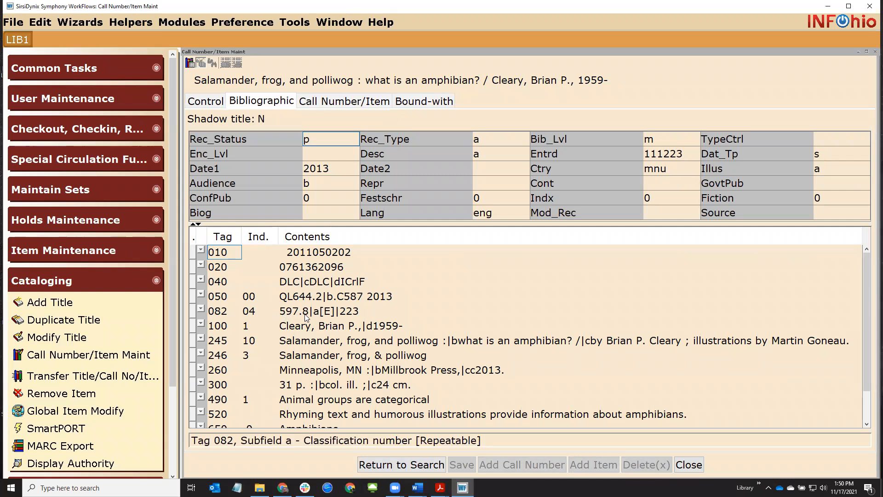
pyautogui.click(333, 103)
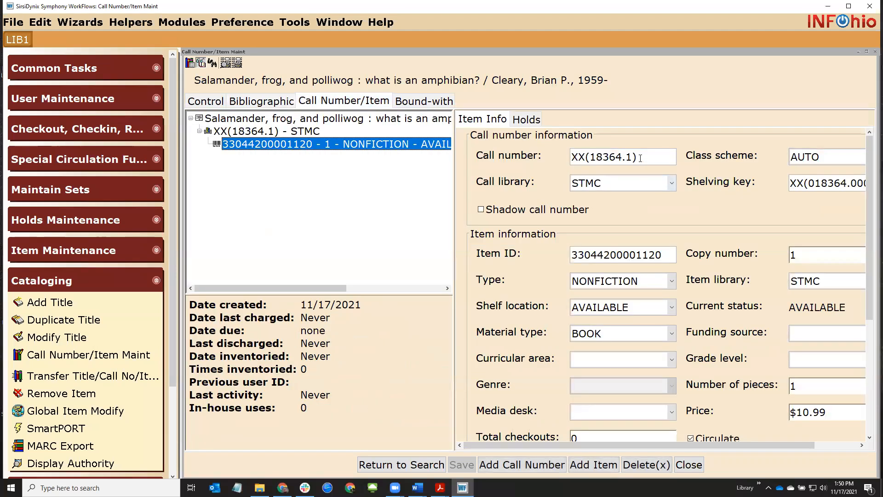
pyautogui.write('597.8')
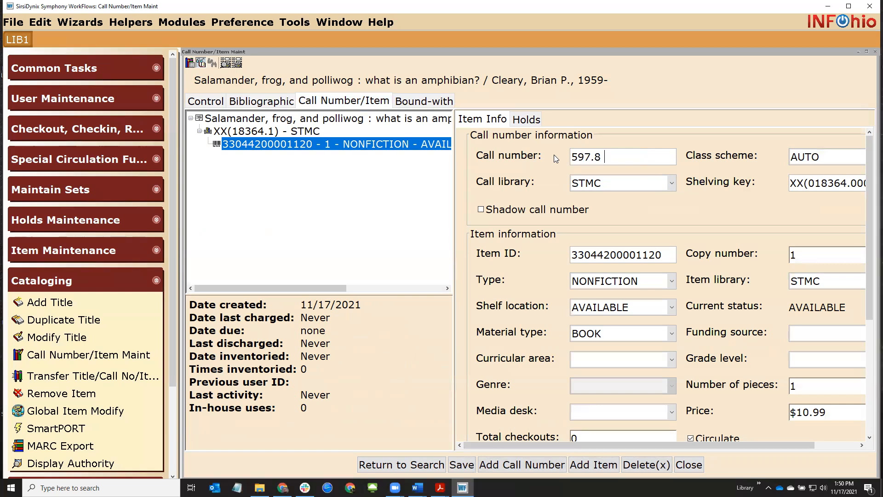
pyautogui.write(' CLE')
pyautogui.click(454, 465)
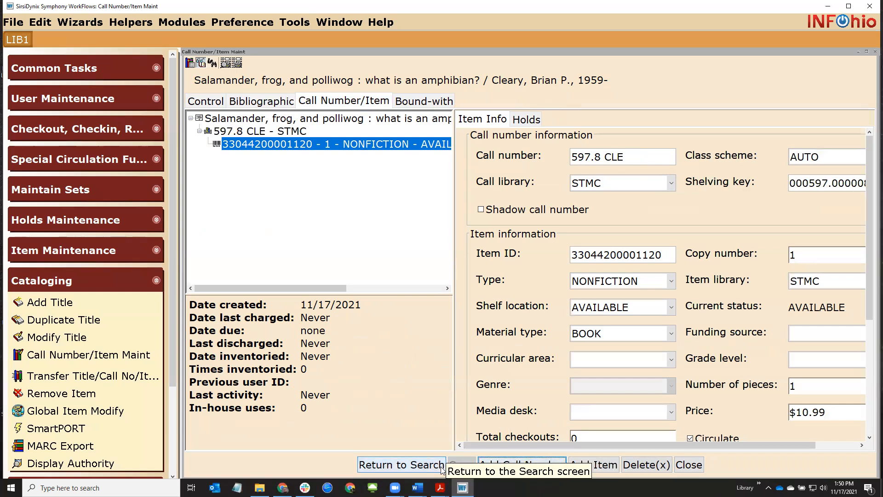
pyautogui.click(441, 466)
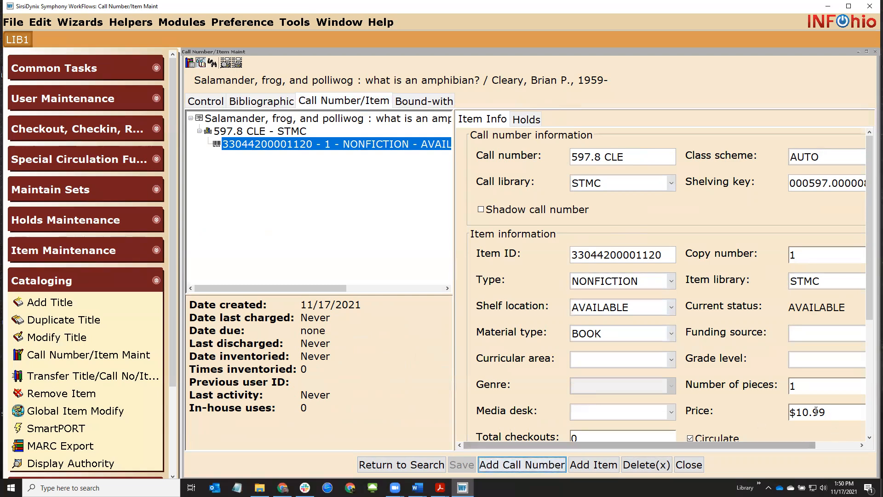
pyautogui.moveTo(827, 412); pyautogui.dragTo(802, 413)
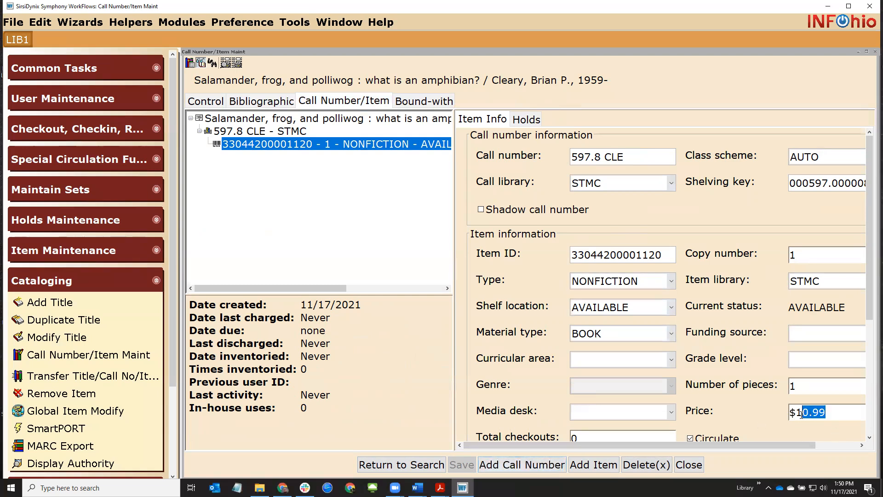
pyautogui.click(689, 467)
# Close leftover search windows and open the Call Number/Item Maintenance default properties
pyautogui.click(580, 445)
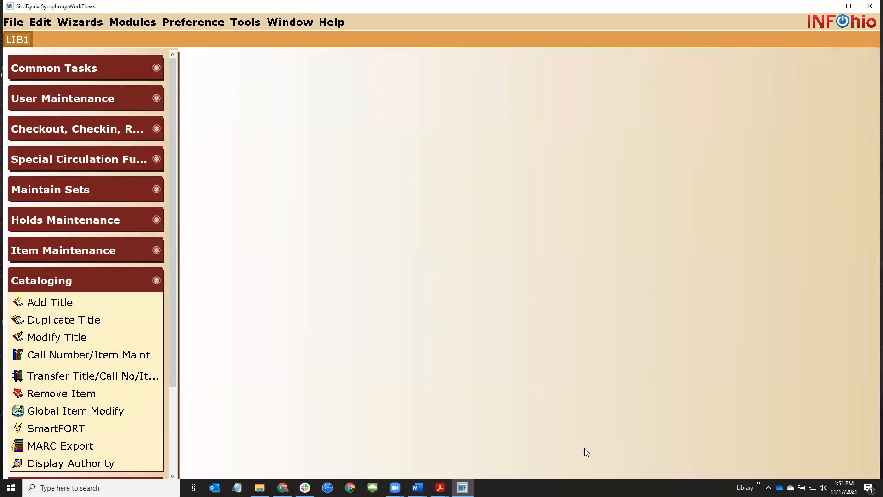
pyautogui.rightClick(40, 356)
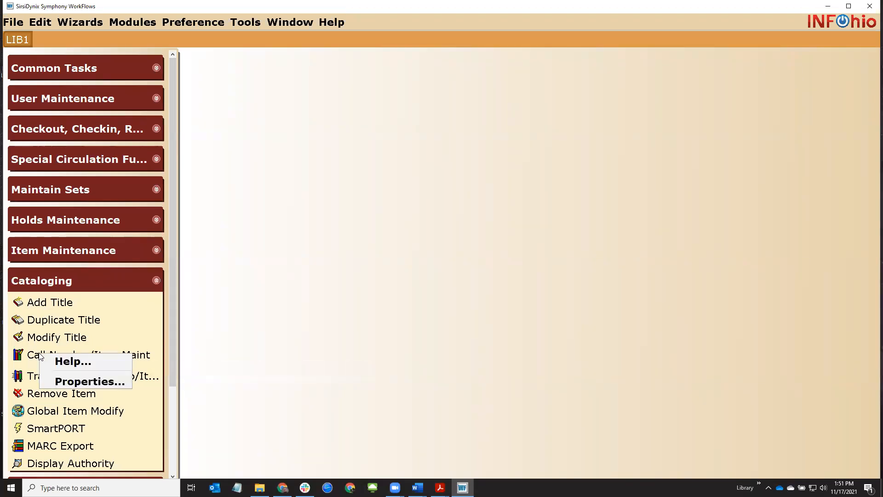
pyautogui.click(61, 382)
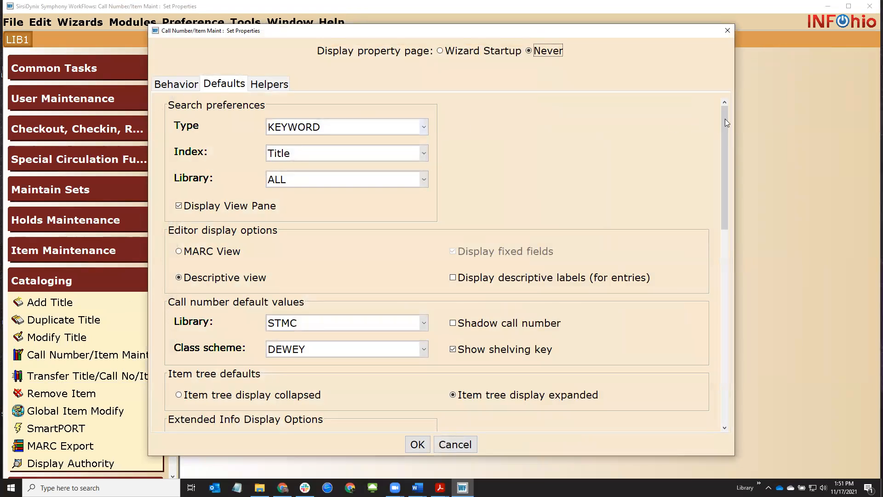
pyautogui.moveTo(728, 120); pyautogui.dragTo(717, 259)
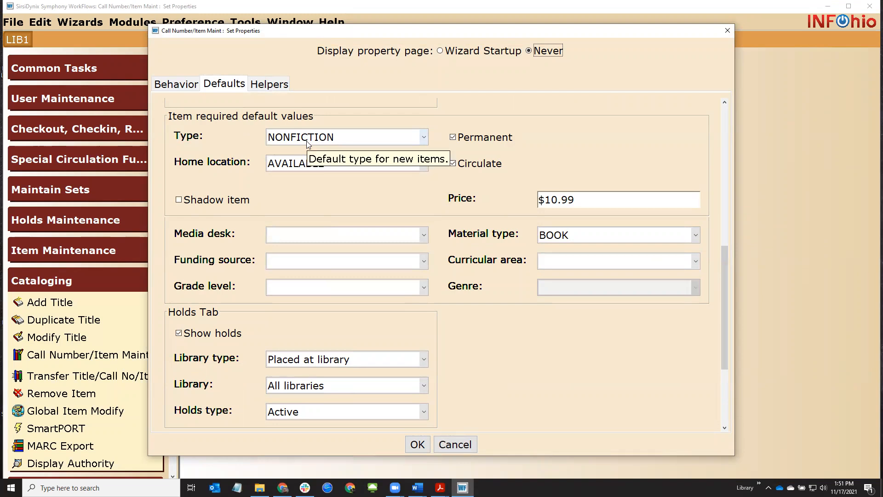
pyautogui.moveTo(551, 200); pyautogui.dragTo(589, 201)
pyautogui.click(589, 201)
# Set the default item type to EASY and the default price to $12.34
pyautogui.click(340, 144)
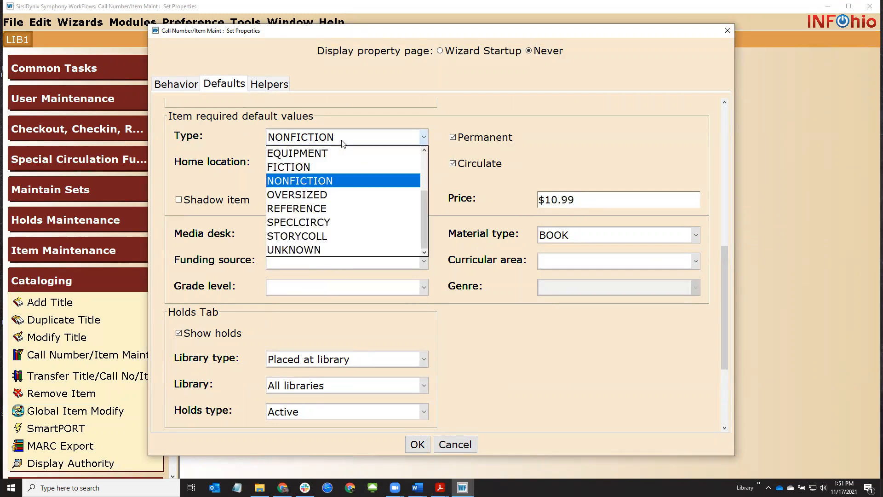
pyautogui.click(335, 167)
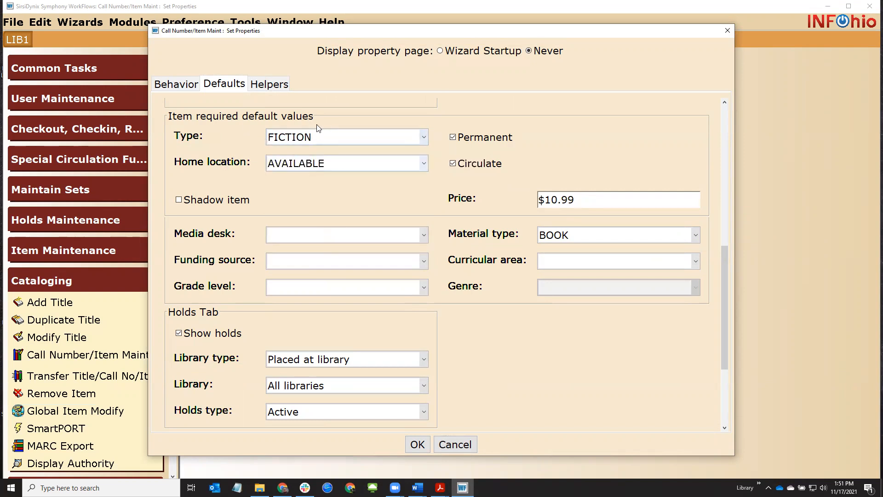
pyautogui.click(288, 144)
pyautogui.scroll(1, 284, 171)
pyautogui.click(279, 176)
pyautogui.moveTo(551, 202); pyautogui.dragTo(616, 195)
pyautogui.write('2.34')
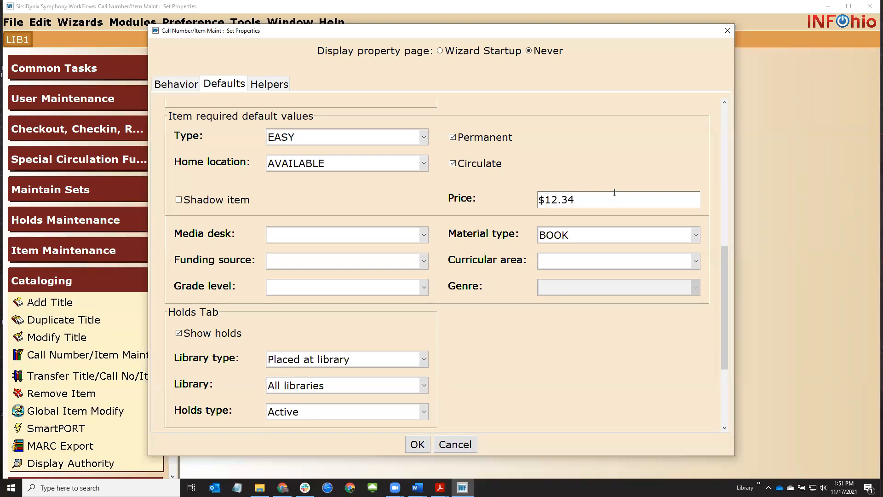
pyautogui.click(417, 445)
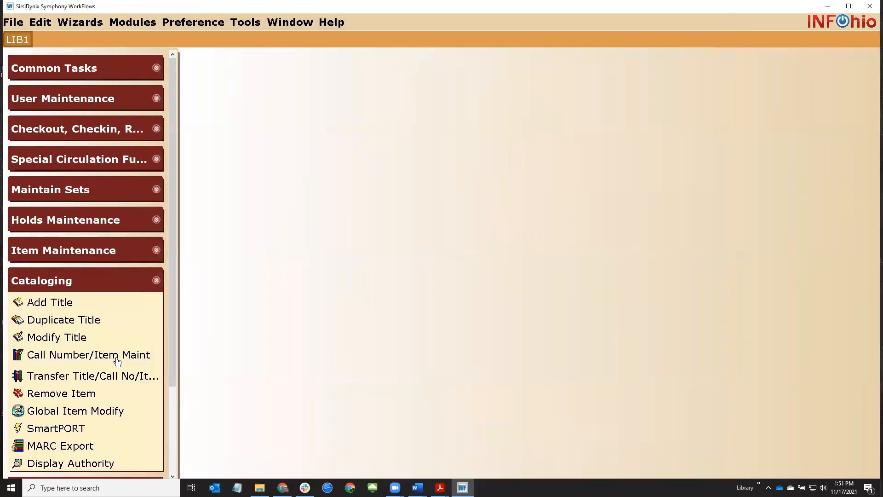
pyautogui.click(88, 357)
# Find Trout and me and add copy 2 using the EASY, $12.34 defaults
pyautogui.hotkey('alt', 'Tab')
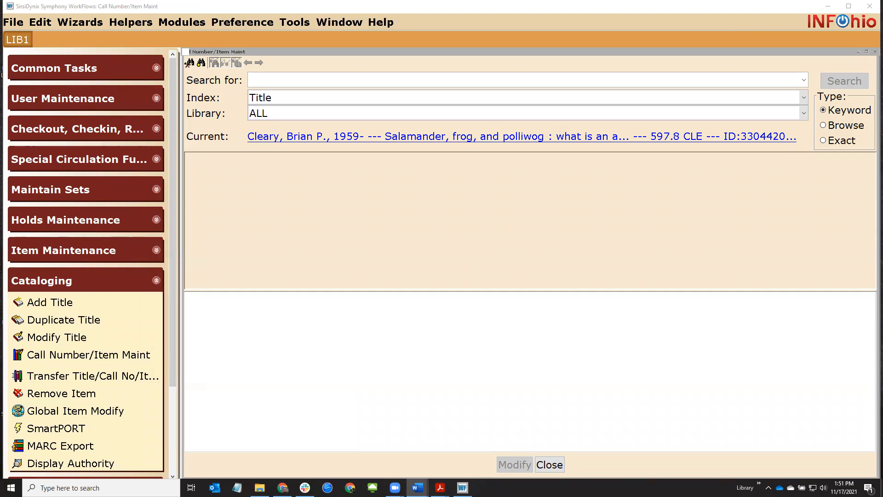
pyautogui.click(399, 79)
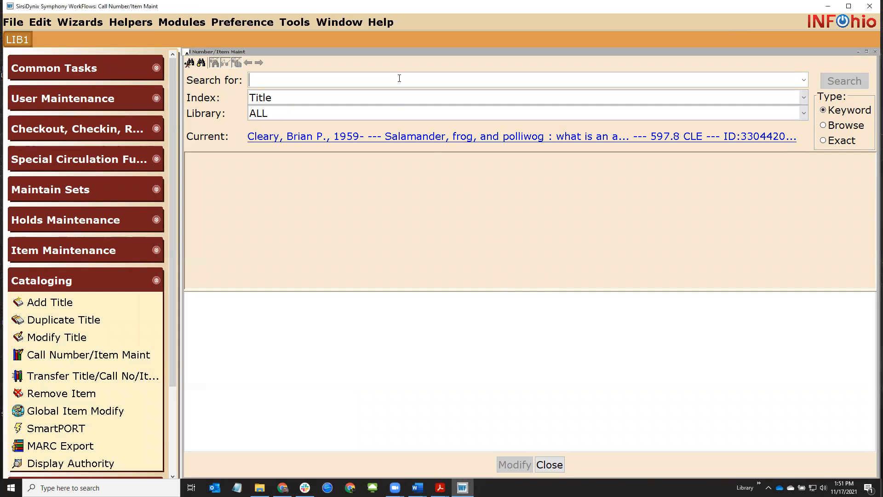
pyautogui.write('trout me')
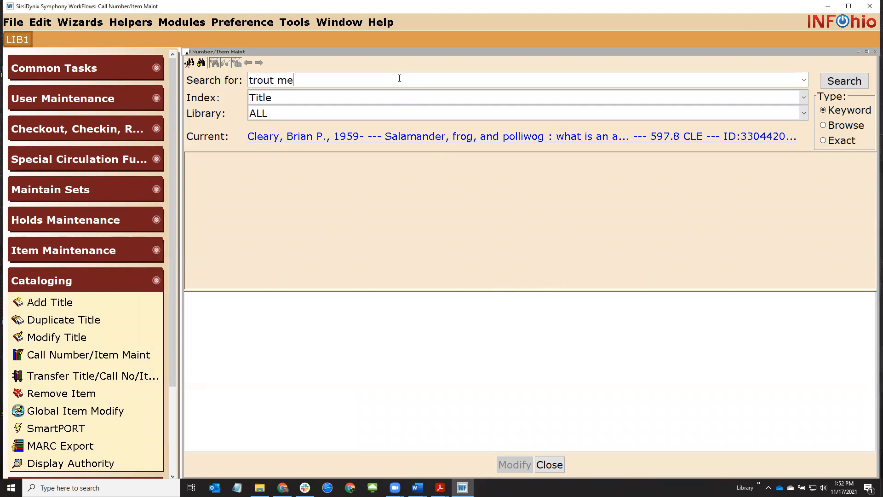
pyautogui.press('Return')
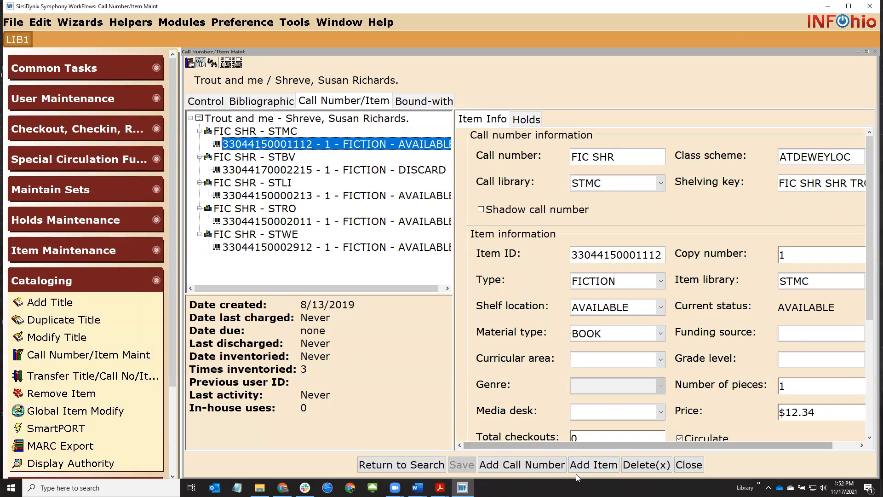
pyautogui.click(593, 465)
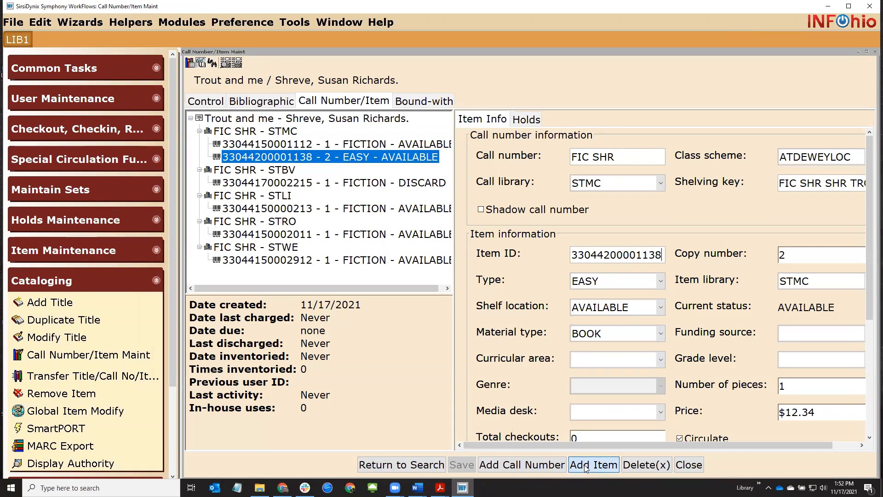
pyautogui.click(617, 285)
pyautogui.click(618, 285)
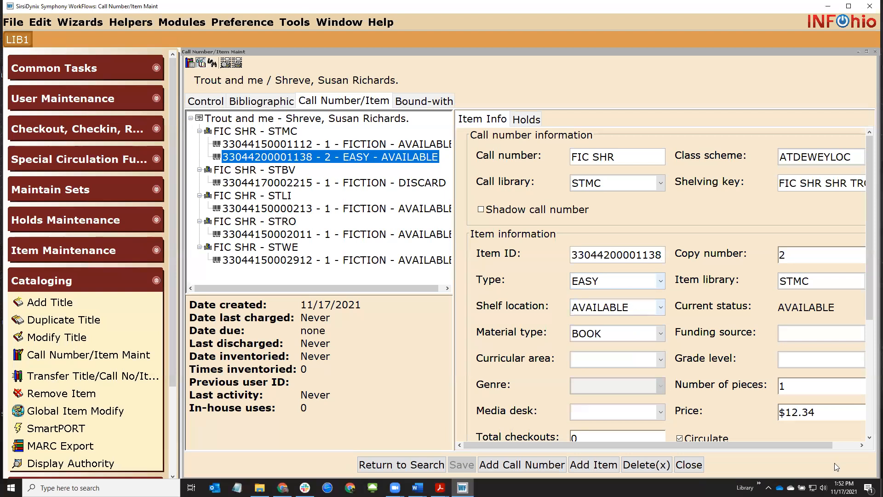
pyautogui.doubleClick(802, 413)
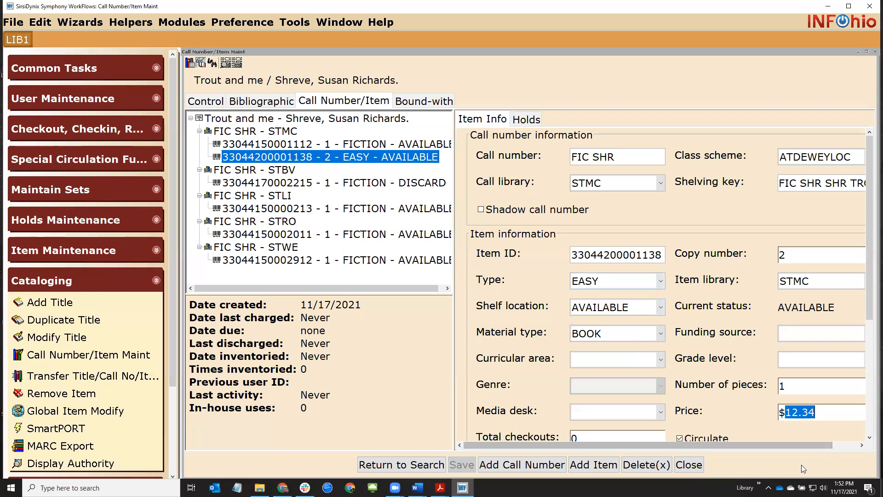
# Add copies 3 through 10 under FIC SHR at STMC
pyautogui.click(593, 465)
pyautogui.click(594, 465)
pyautogui.click(593, 464)
pyautogui.click(593, 464)
pyautogui.click(590, 465)
pyautogui.click(590, 465)
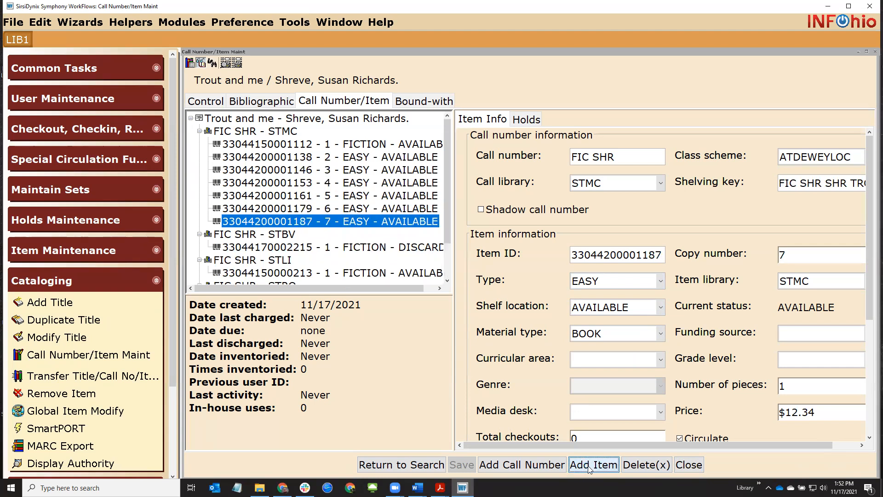
pyautogui.click(589, 465)
pyautogui.click(590, 465)
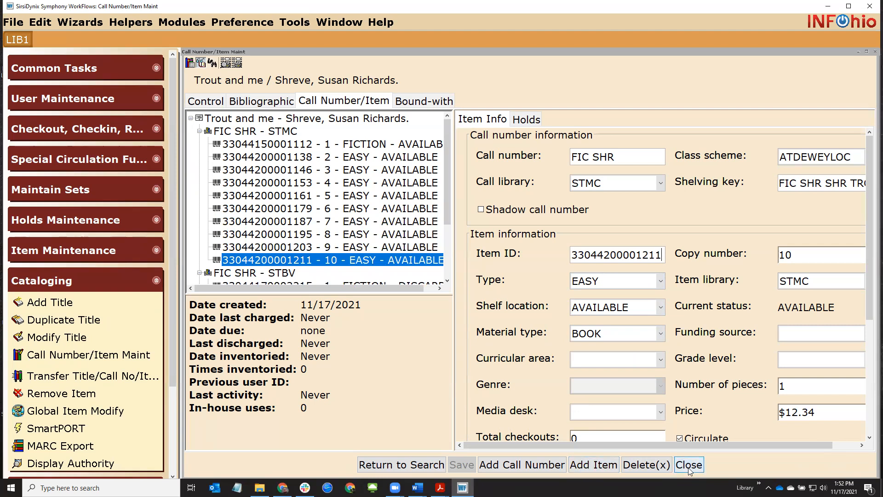
# Review the item maintenance default properties and cancel without changes
pyautogui.rightClick(50, 354)
pyautogui.click(78, 381)
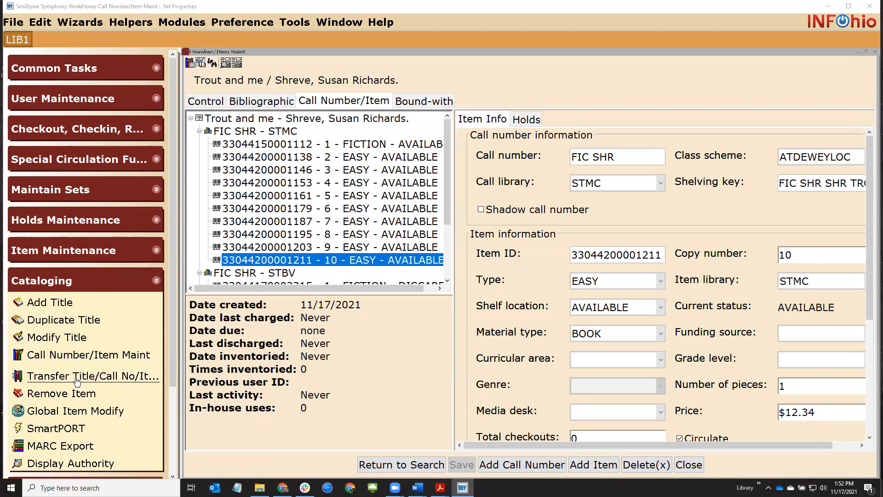
pyautogui.scroll(-5, 313, 254)
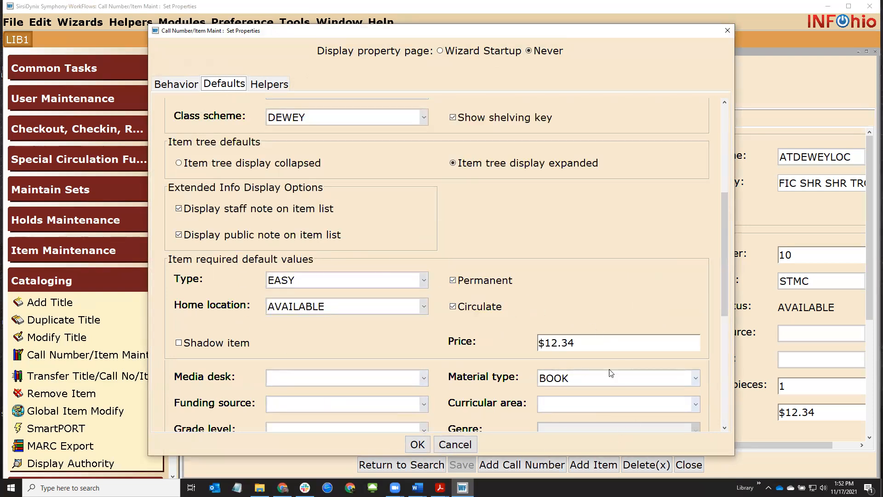
pyautogui.click(454, 443)
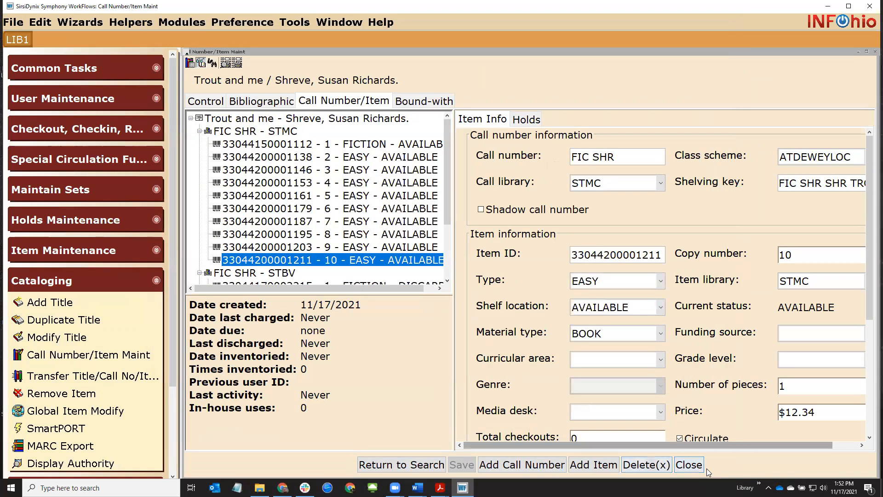
# Open the LBL : Item Labels template from the INFOhio list in Schedule New Reports
pyautogui.click(681, 465)
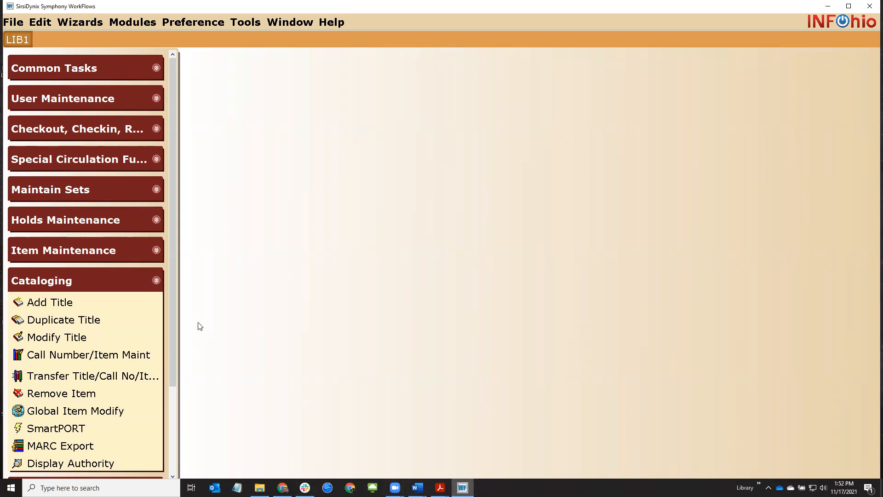
pyautogui.moveTo(174, 313); pyautogui.dragTo(173, 398)
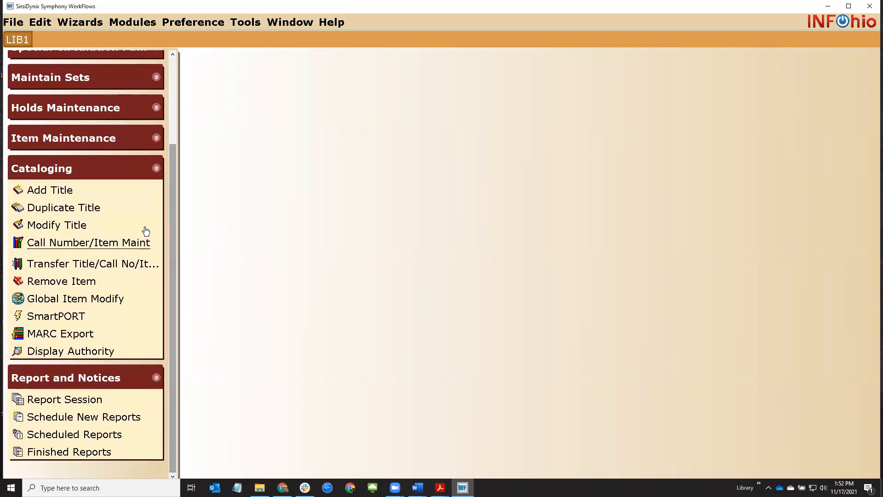
pyautogui.click(137, 168)
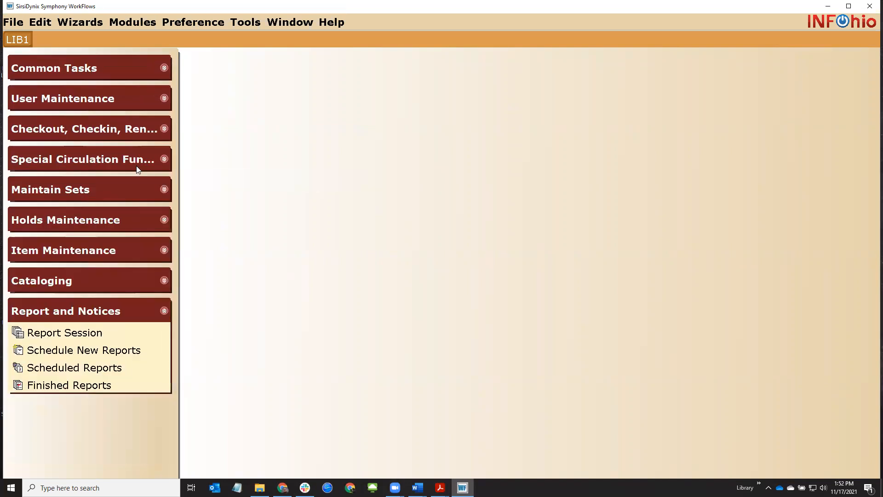
pyautogui.click(59, 351)
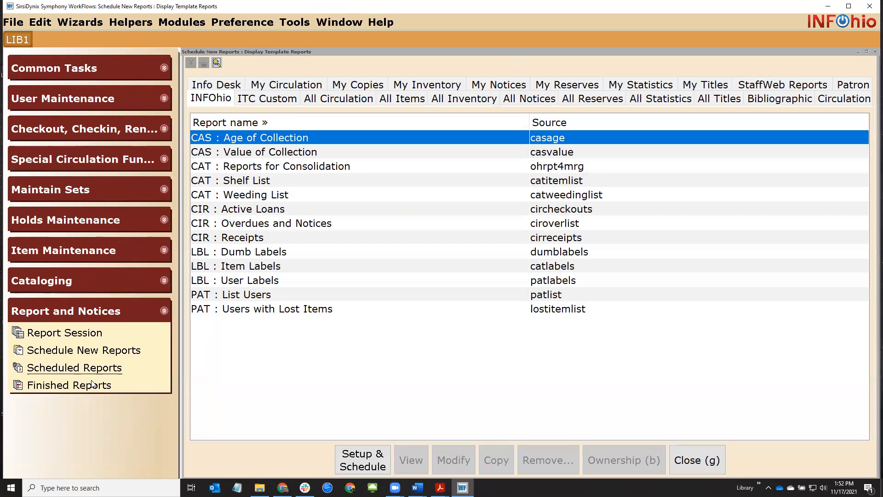
pyautogui.click(208, 270)
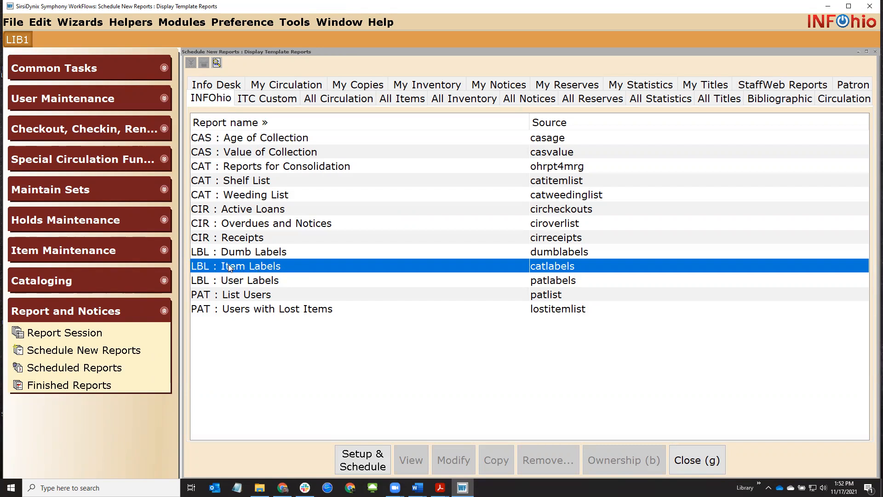
pyautogui.doubleClick(272, 271)
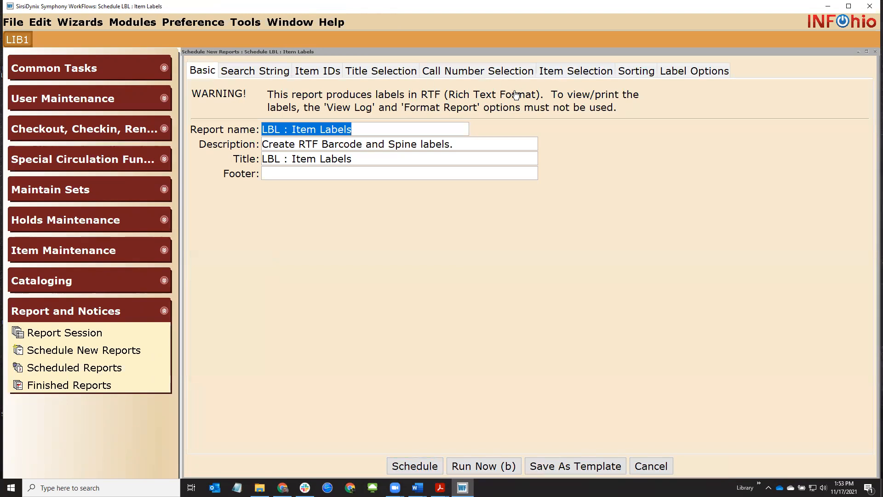
# Limit the Item Selection library filter to STMC
pyautogui.click(555, 72)
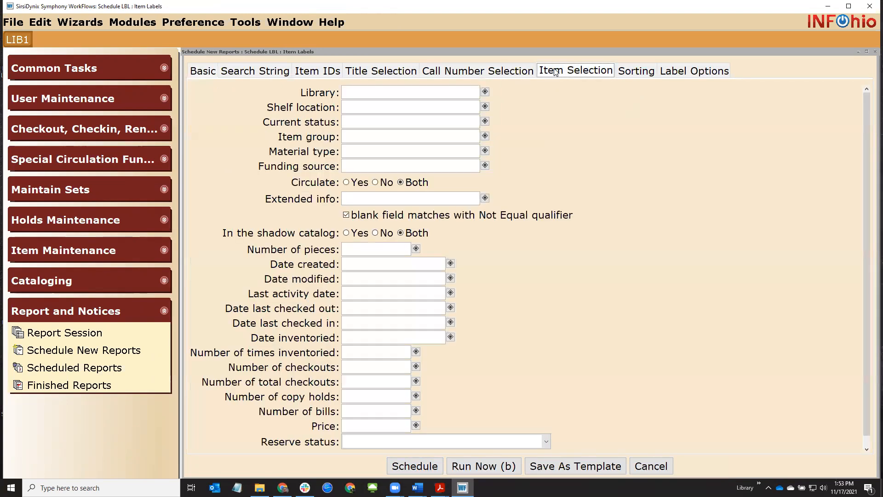
pyautogui.click(485, 93)
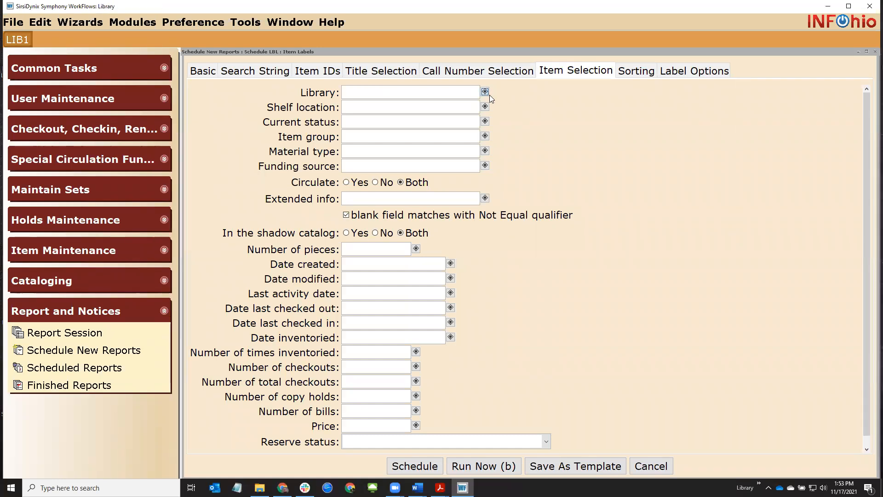
pyautogui.doubleClick(235, 240)
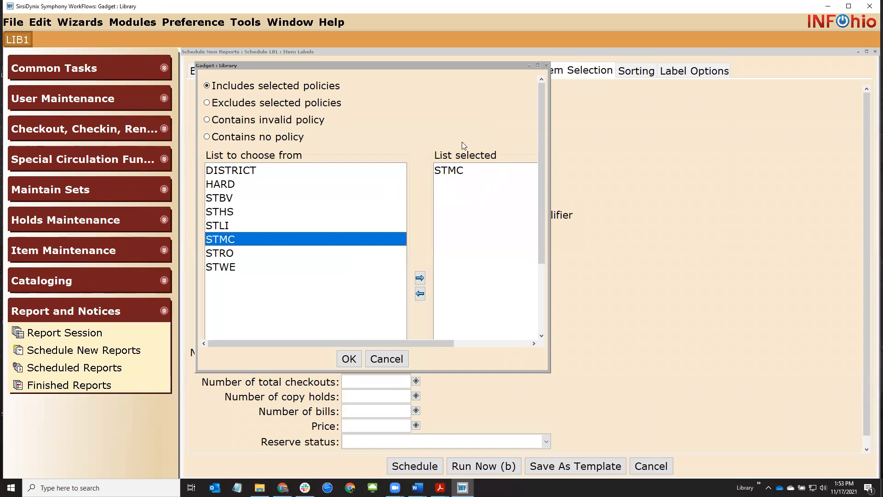
pyautogui.click(349, 359)
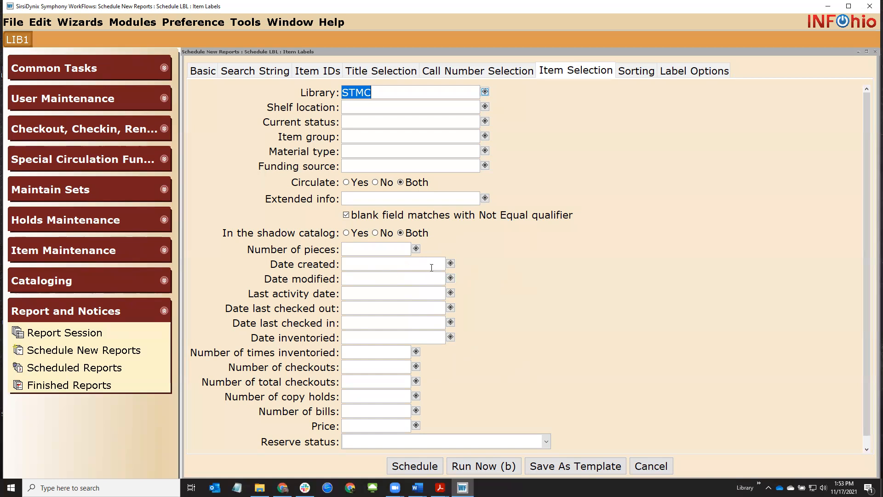
# Set Date created equal to 11/17/2021 and review both selection filters
pyautogui.click(451, 266)
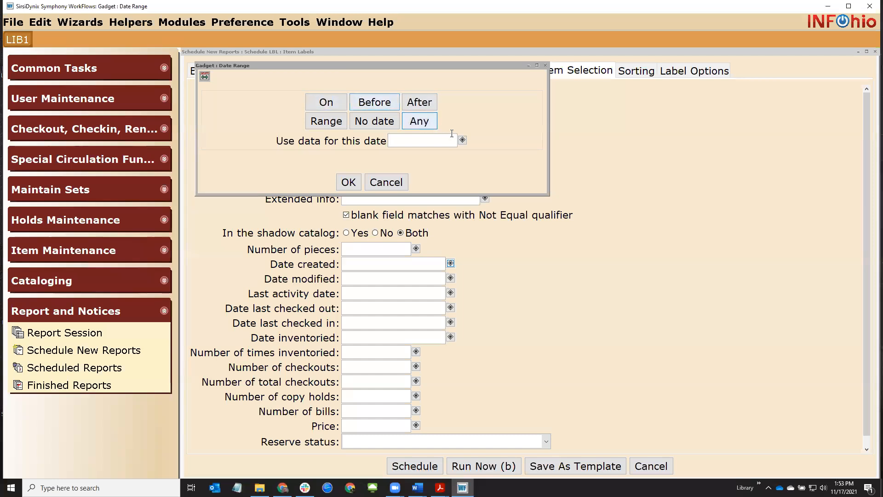
pyautogui.click(463, 140)
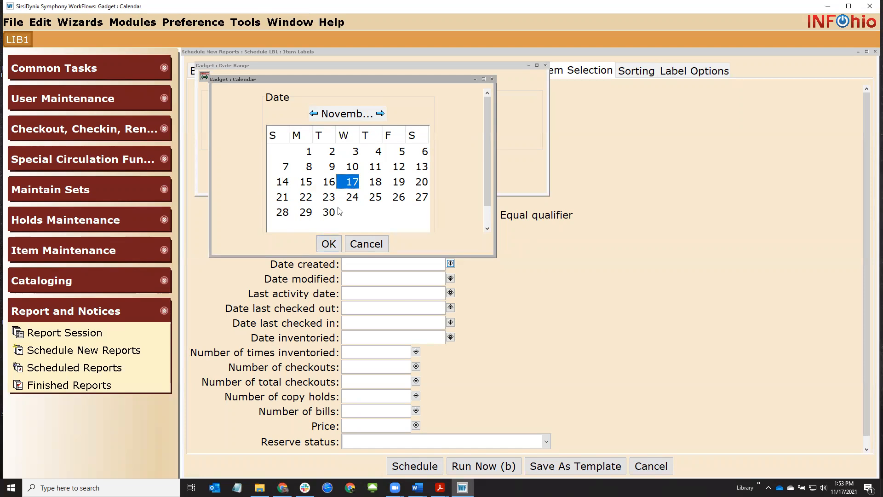
pyautogui.click(329, 243)
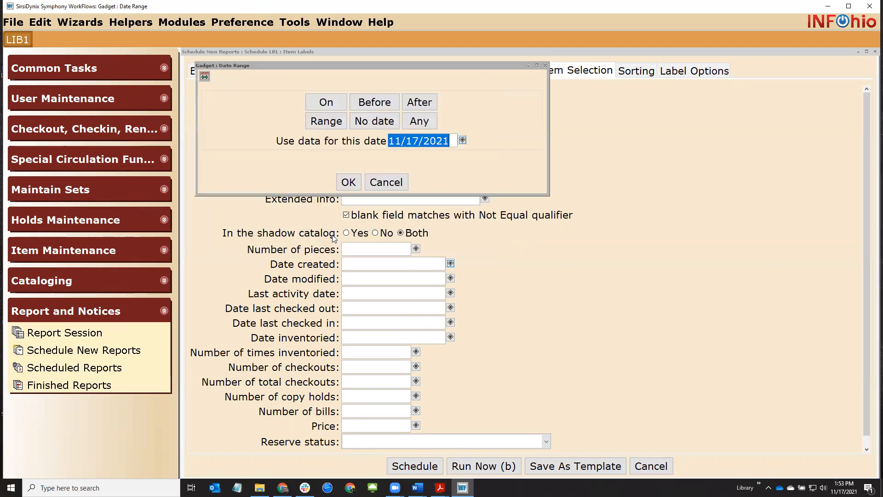
pyautogui.click(348, 183)
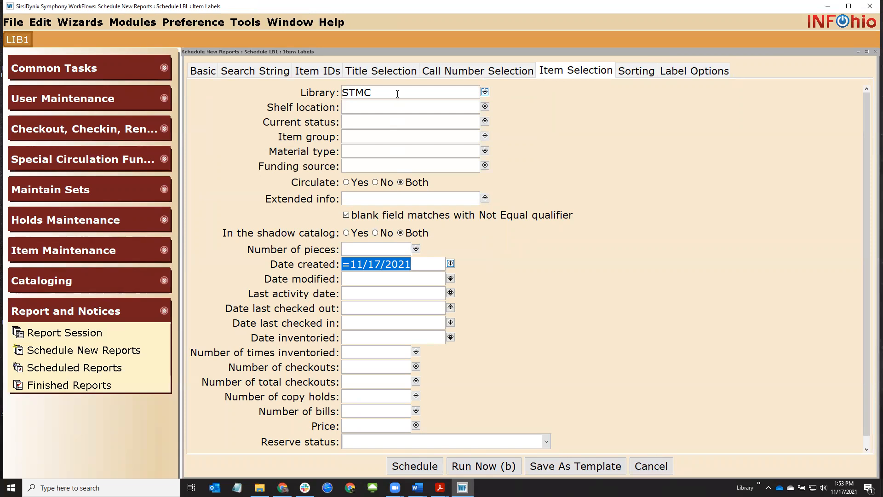
pyautogui.click(397, 94)
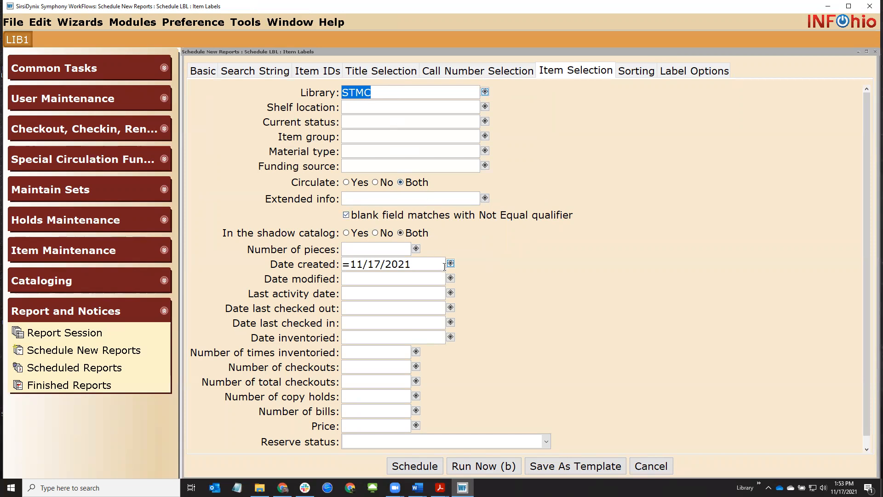
pyautogui.click(439, 267)
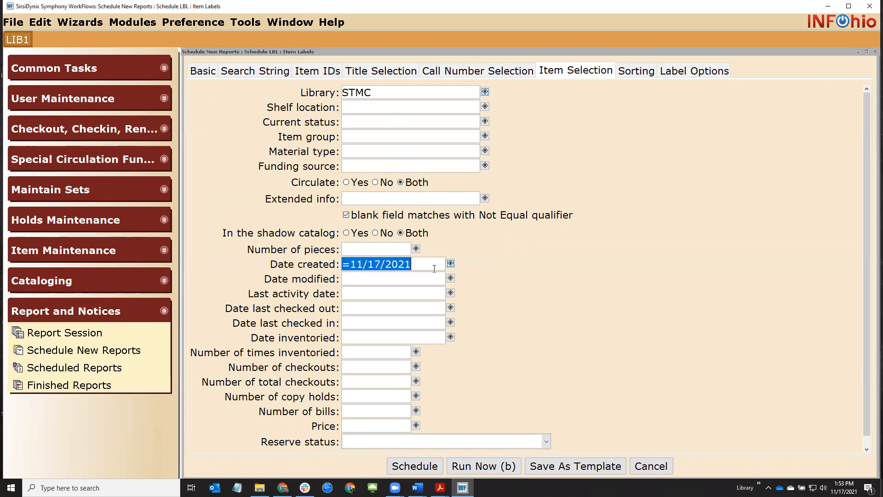
# Run the Item Labels report now from Label Options and display finished reports
pyautogui.click(677, 74)
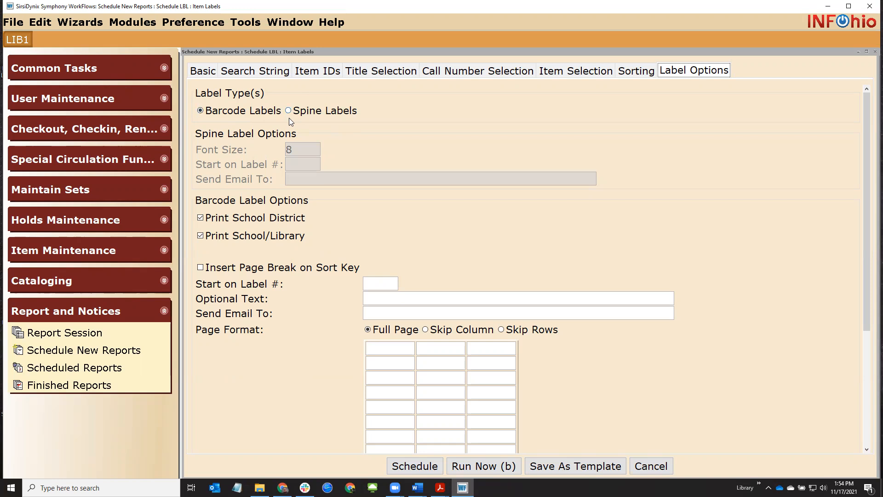
pyautogui.click(468, 468)
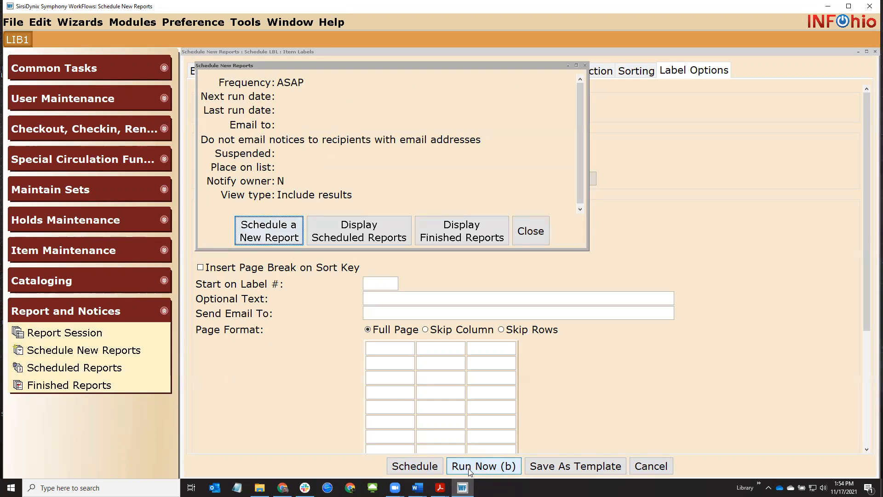
pyautogui.click(462, 231)
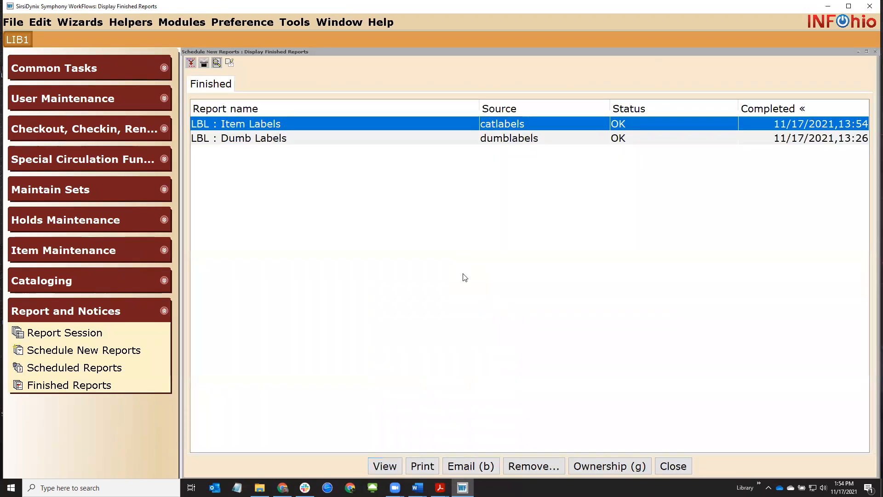
# View the result of the finished LBL : Item Labels report
pyautogui.doubleClick(226, 125)
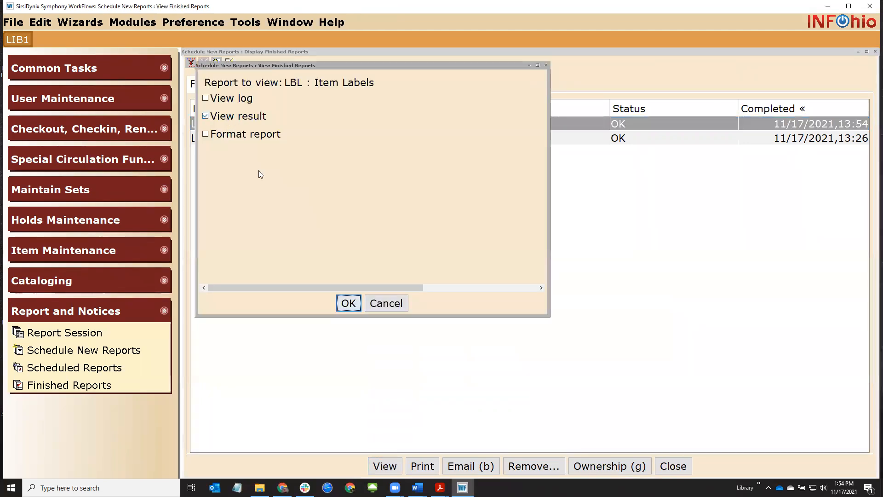
pyautogui.click(346, 303)
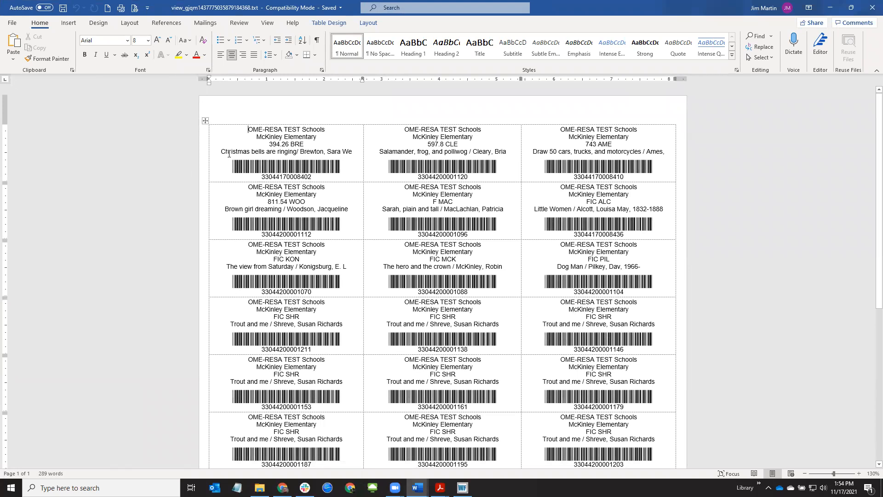
# Zoom in on the Word label sheet and inspect the top-row call numbers
pyautogui.moveTo(230, 152); pyautogui.dragTo(247, 152)
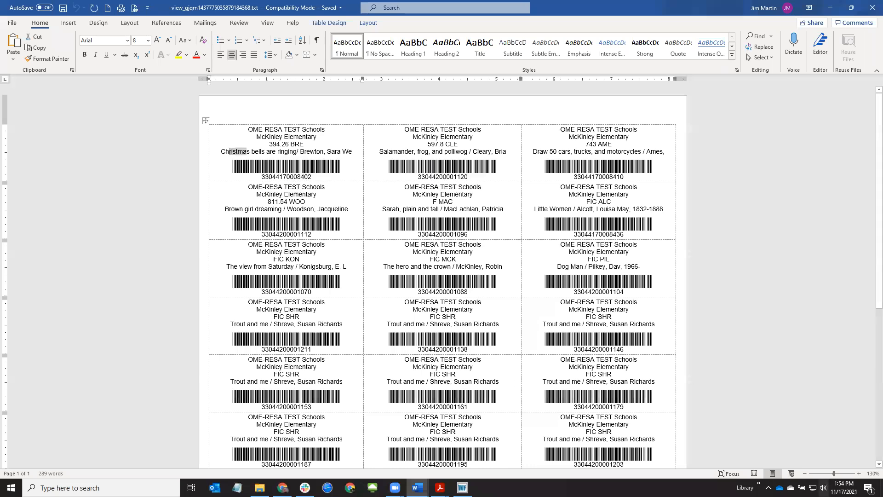
pyautogui.click(859, 474)
pyautogui.click(859, 473)
pyautogui.click(859, 473)
pyautogui.click(859, 473)
pyautogui.click(859, 474)
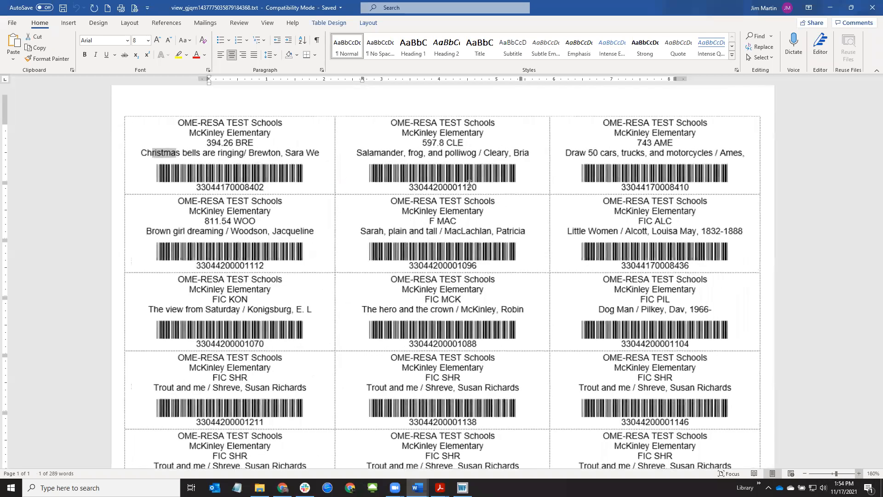
pyautogui.click(859, 474)
pyautogui.moveTo(178, 142); pyautogui.dragTo(415, 143)
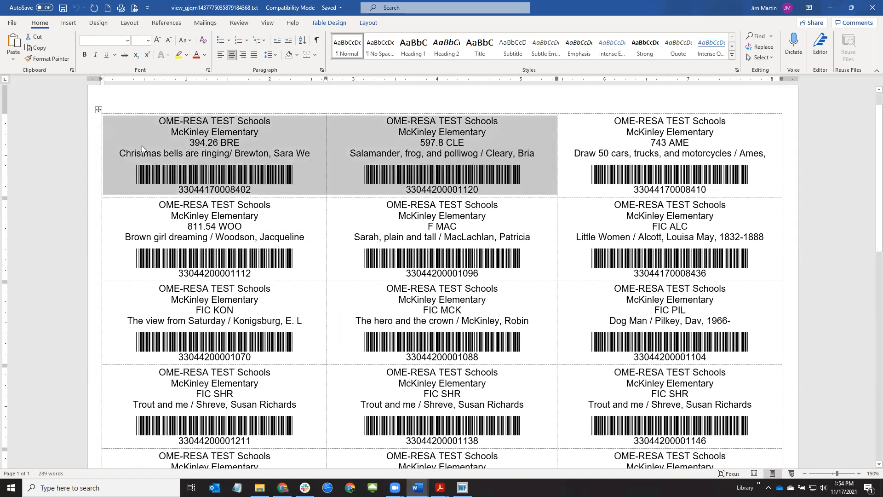
pyautogui.doubleClick(193, 144)
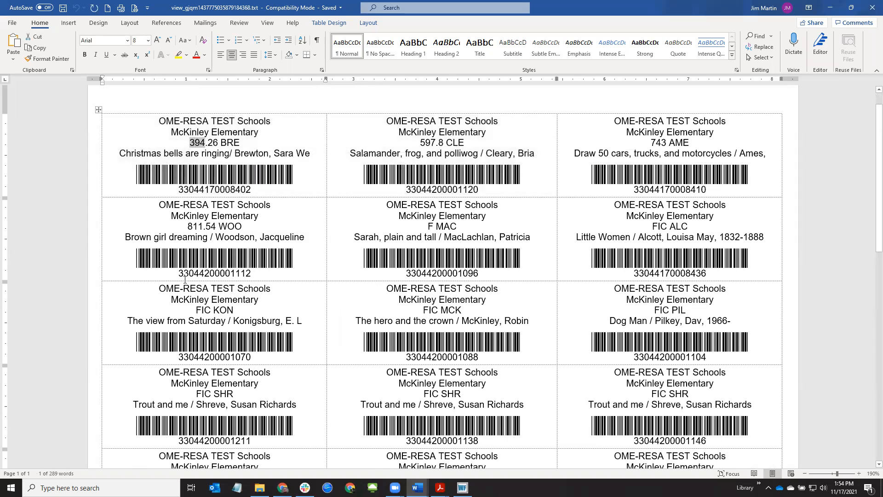
pyautogui.doubleClick(428, 142)
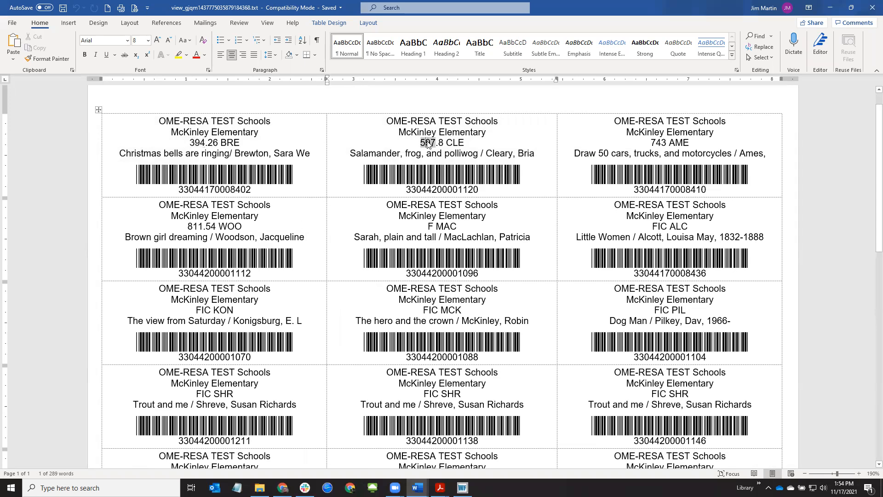
pyautogui.doubleClick(659, 143)
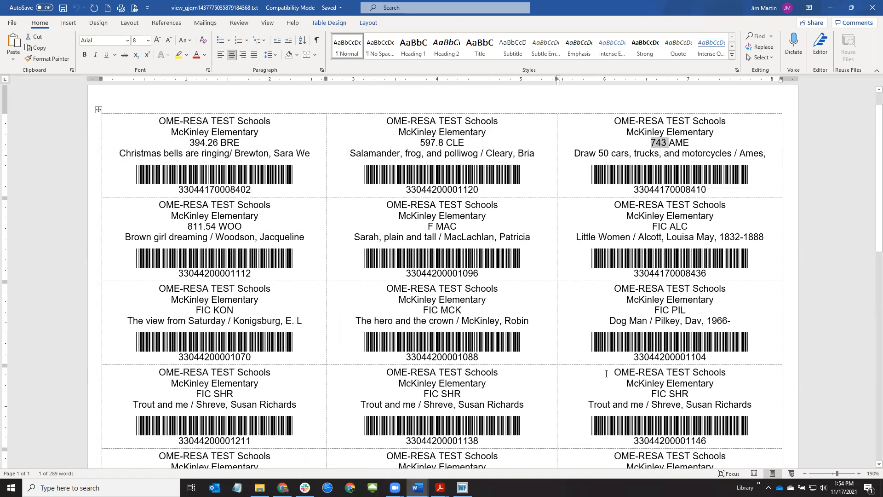
# Check call numbers 811.54 WOO and F MAC, then return to WorkFlows
pyautogui.doubleClick(193, 227)
pyautogui.moveTo(427, 225); pyautogui.dragTo(466, 226)
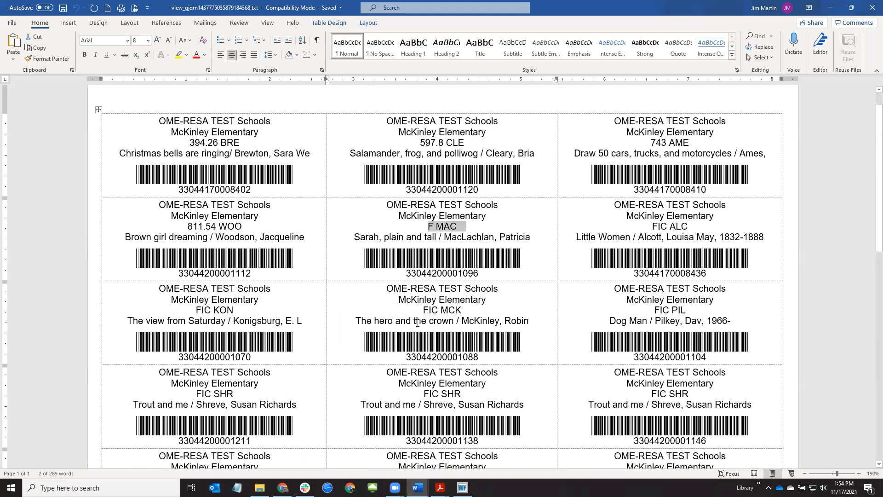
pyautogui.scroll(-8, 417, 318)
pyautogui.scroll(10, 418, 323)
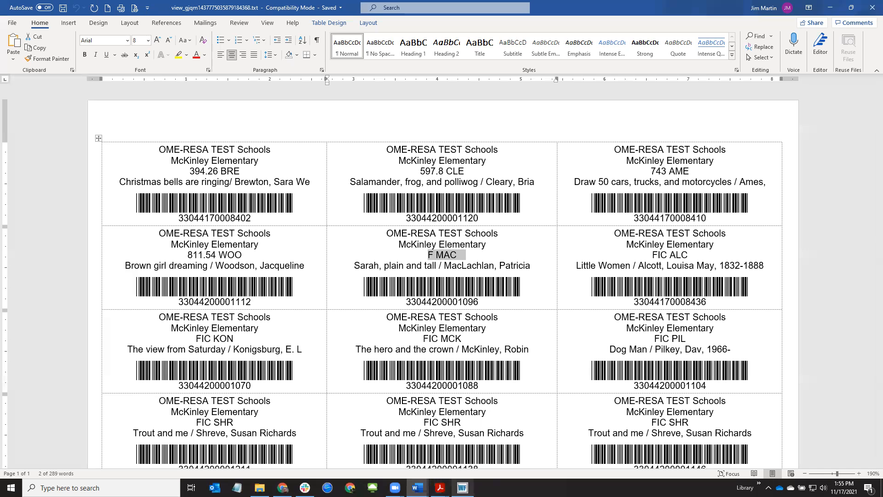
pyautogui.click(462, 488)
# Close Finished Reports and reopen the LBL : Item Labels template for scheduling
pyautogui.click(663, 468)
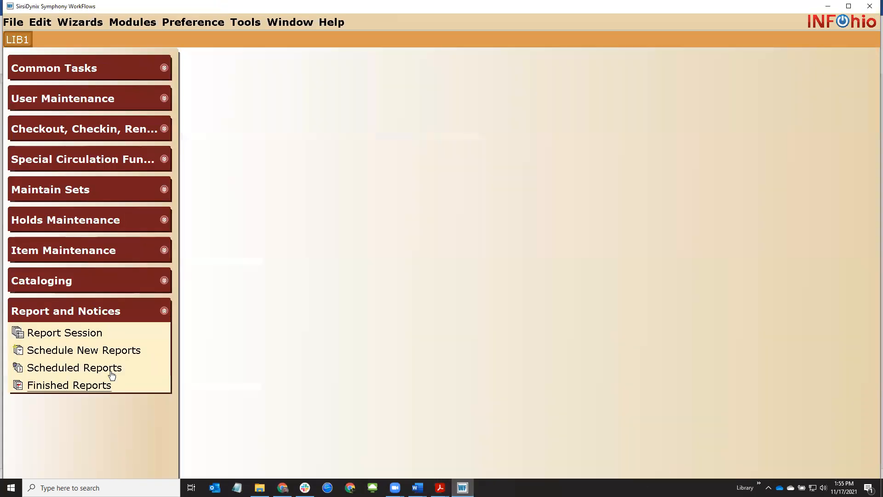
pyautogui.click(111, 350)
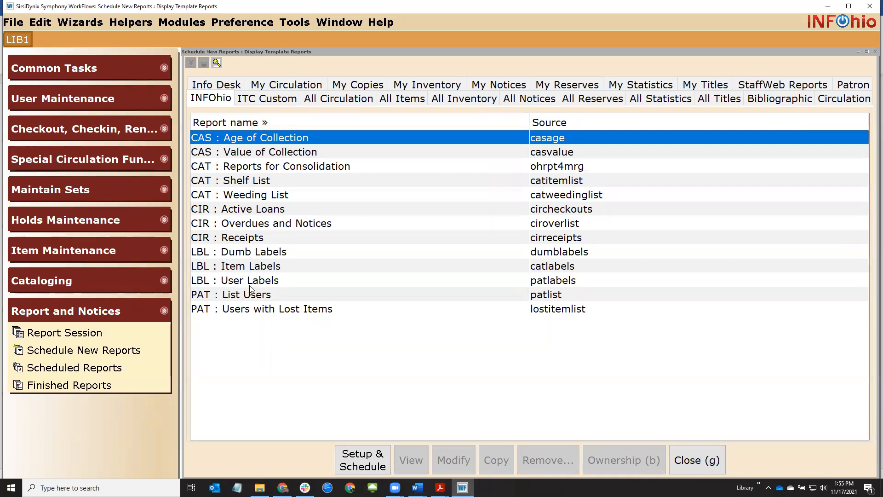
pyautogui.click(300, 271)
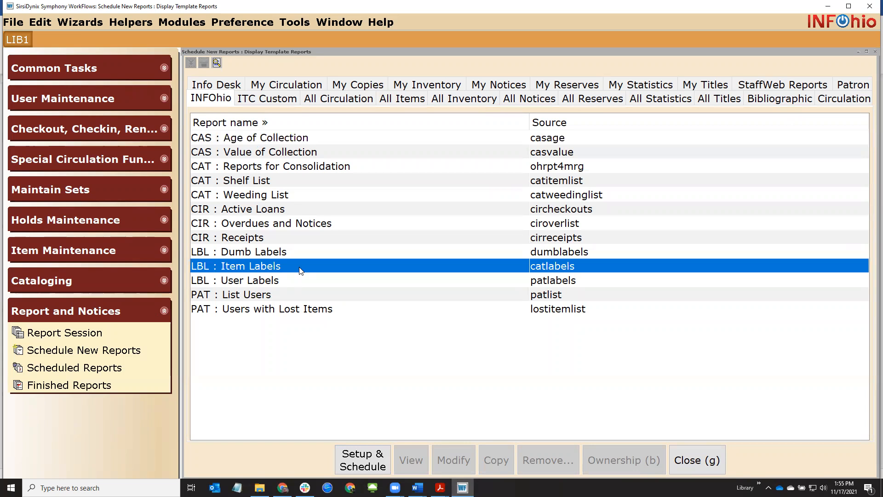
pyautogui.doubleClick(300, 271)
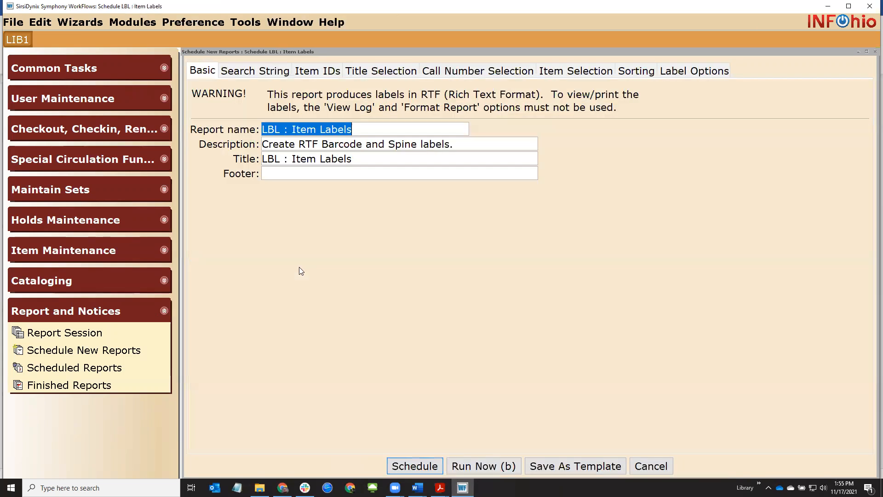
# Set the Item Selection library filter to STMC
pyautogui.click(548, 73)
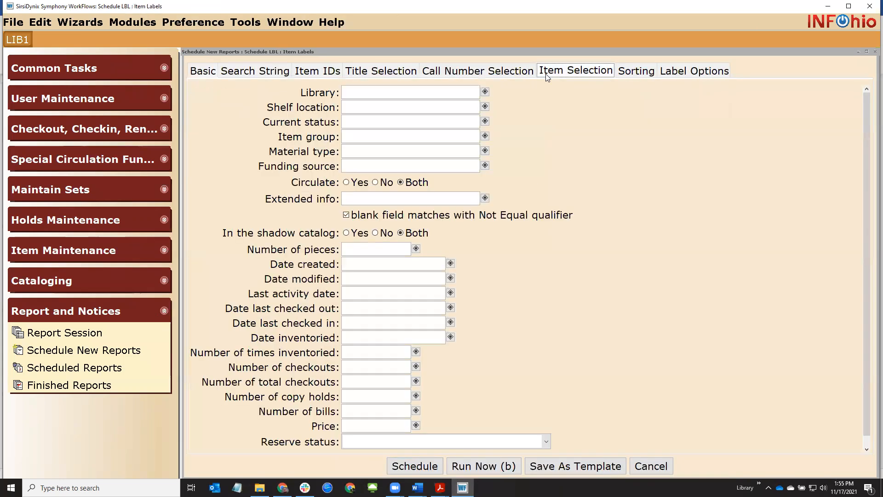
pyautogui.click(485, 92)
pyautogui.doubleClick(221, 240)
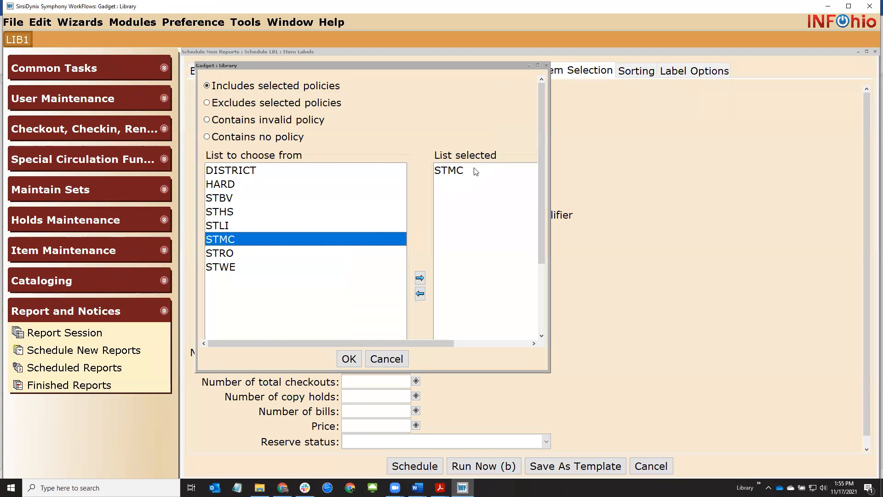
pyautogui.click(349, 359)
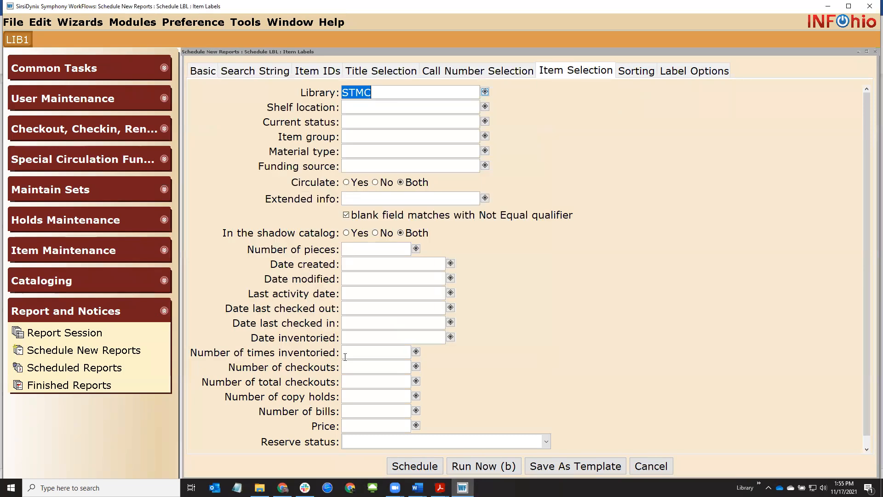
# Set Date created equal to 11/17/2021 and show the Label Options
pyautogui.click(450, 263)
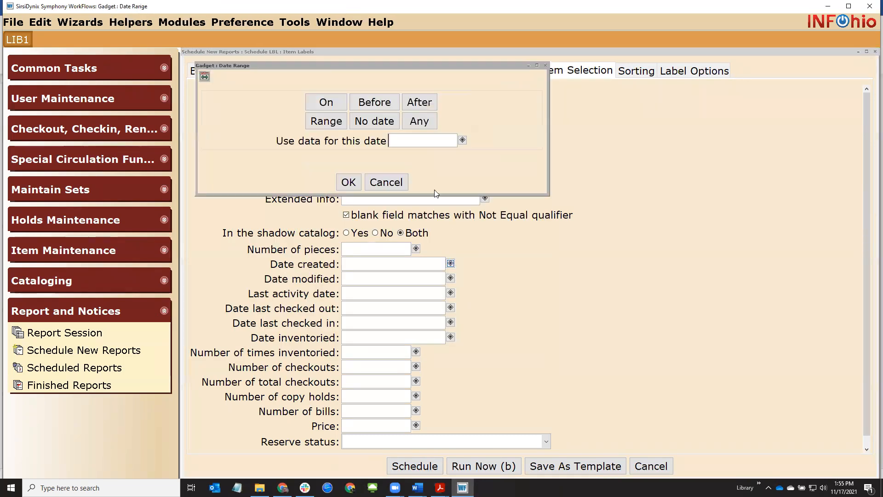
pyautogui.click(462, 140)
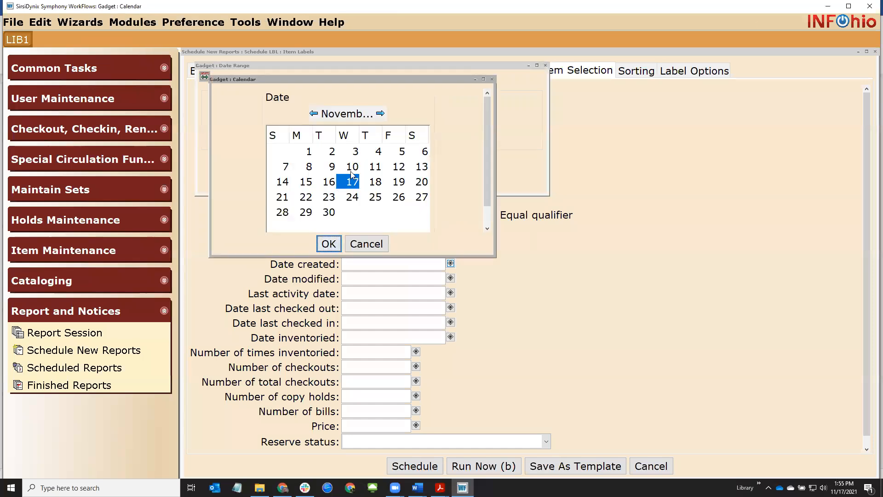
pyautogui.click(329, 244)
pyautogui.click(348, 183)
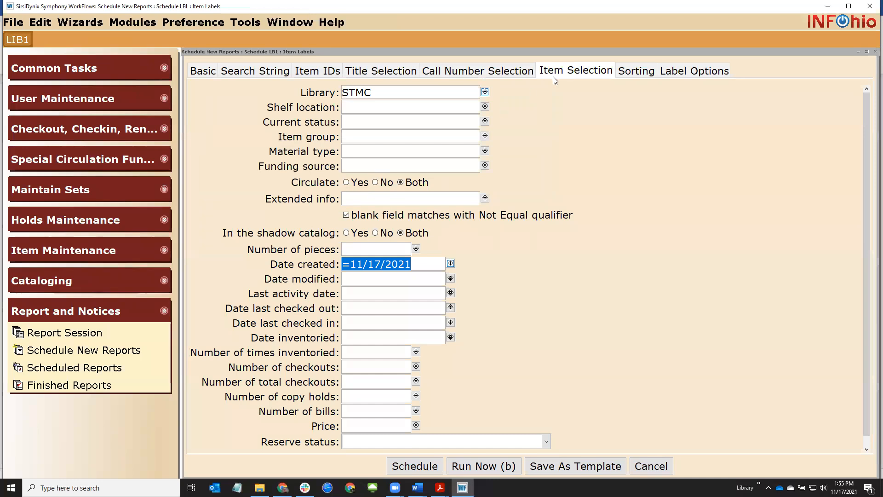
pyautogui.click(695, 71)
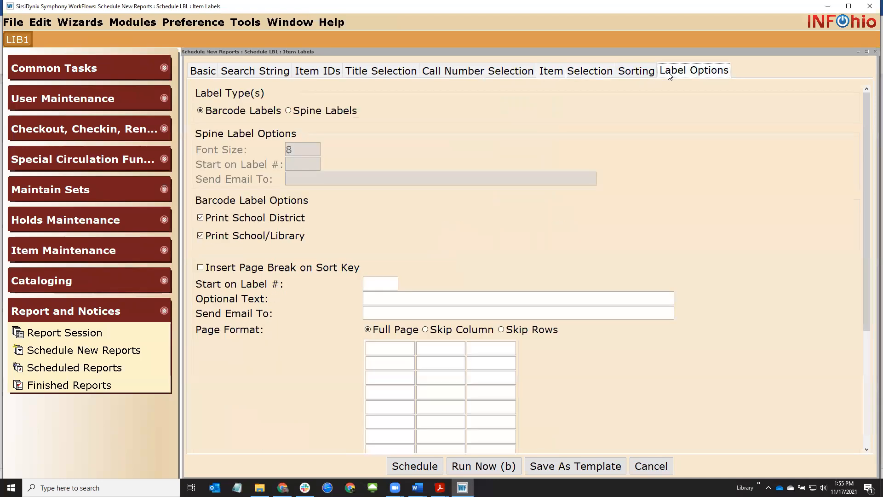
# Run the report as Spine Labels with font size 11
pyautogui.click(288, 111)
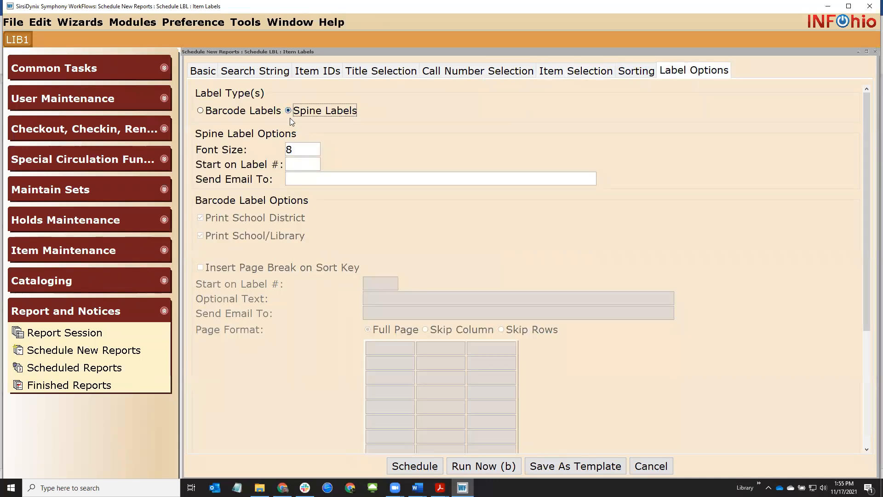
pyautogui.doubleClick(316, 149)
pyautogui.write('11')
pyautogui.click(481, 470)
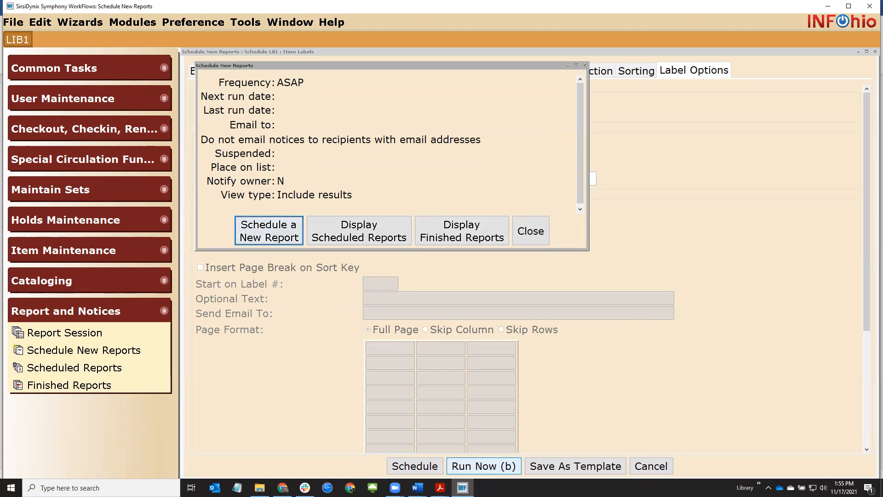
# View the newest finished LBL : Item Labels result in Word
pyautogui.click(462, 237)
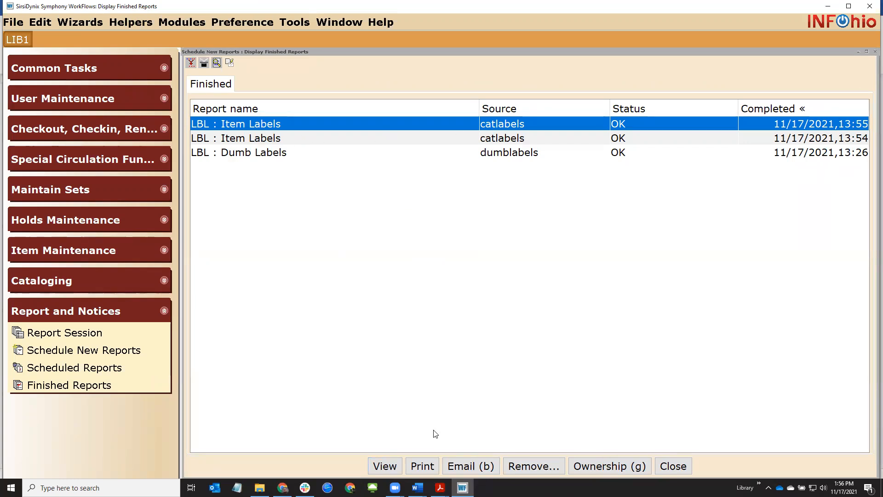
pyautogui.click(385, 466)
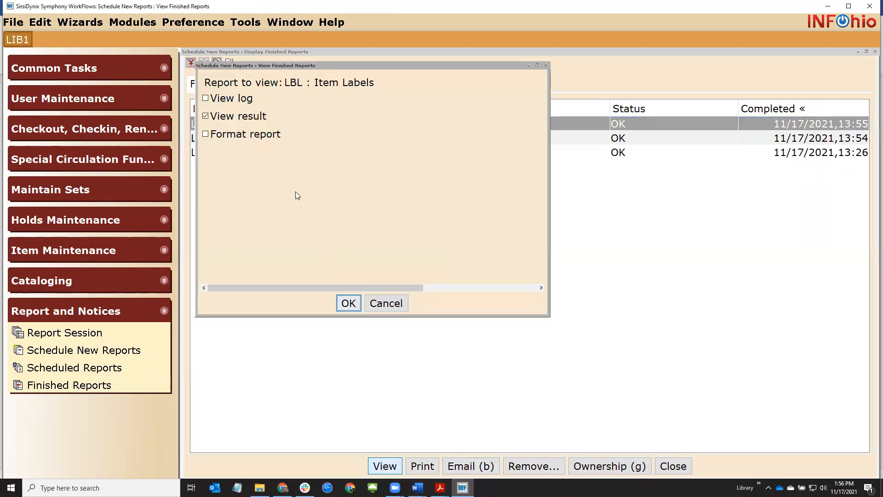
pyautogui.click(345, 305)
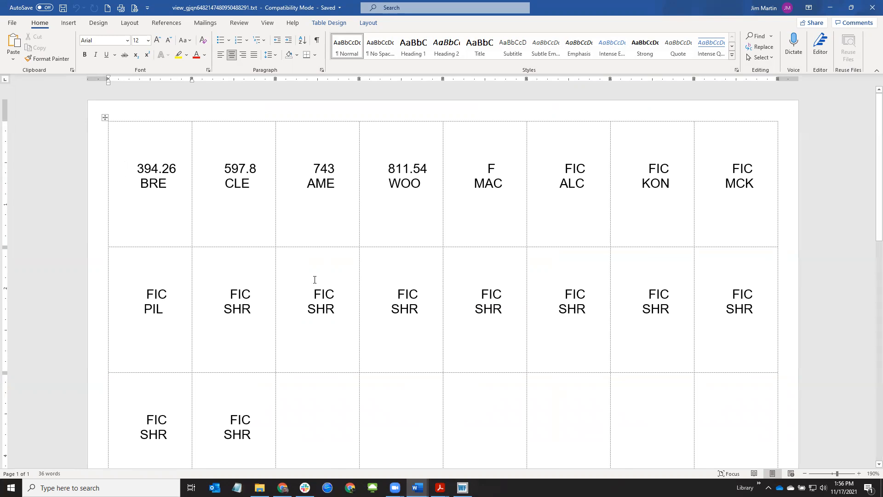
# Select the whole spine label table and center its call-number text
pyautogui.moveTo(306, 288); pyautogui.dragTo(322, 320)
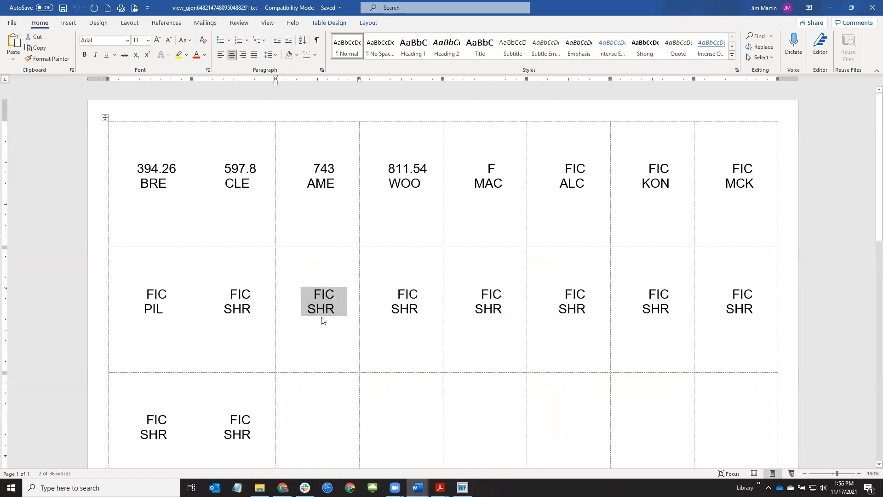
pyautogui.click(401, 419)
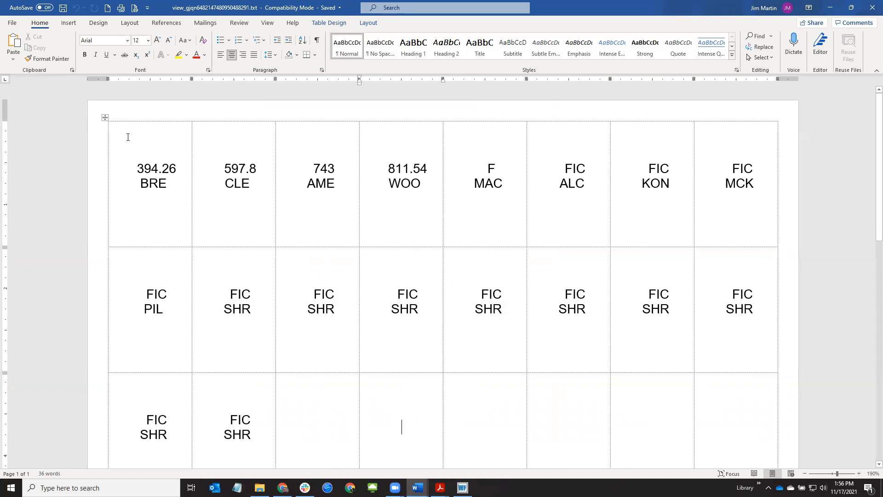
pyautogui.moveTo(124, 141); pyautogui.dragTo(728, 457)
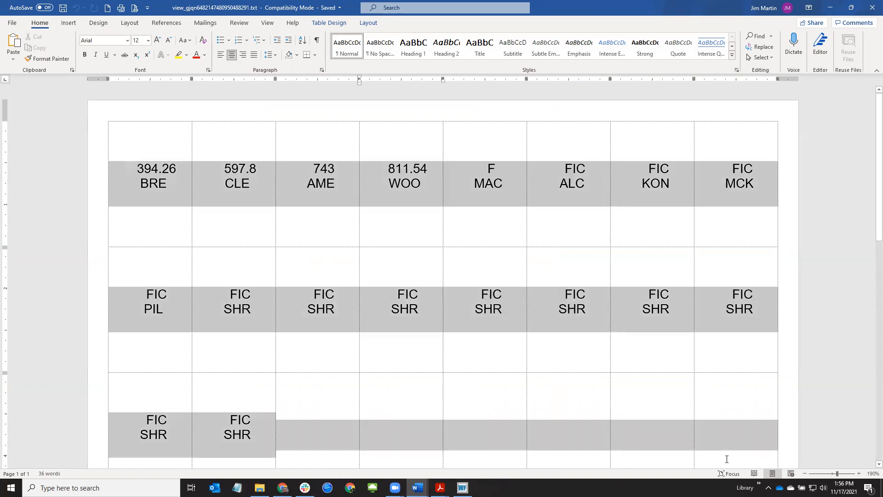
pyautogui.click(221, 57)
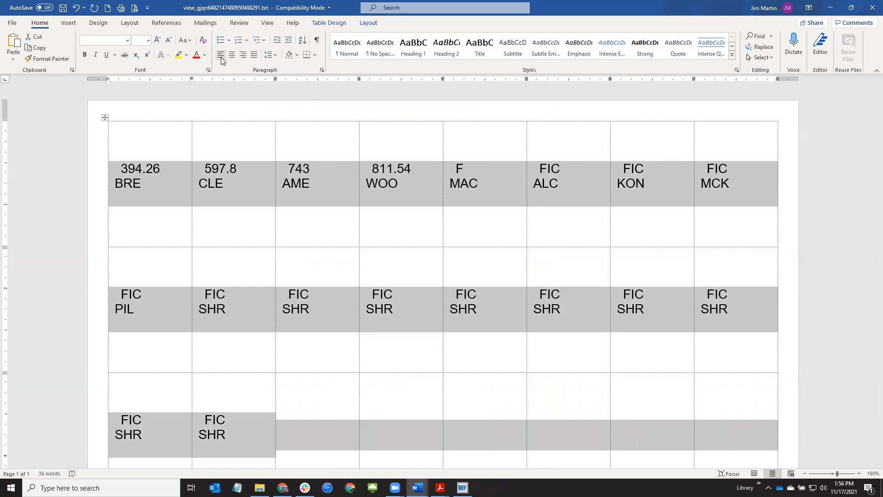
pyautogui.click(231, 56)
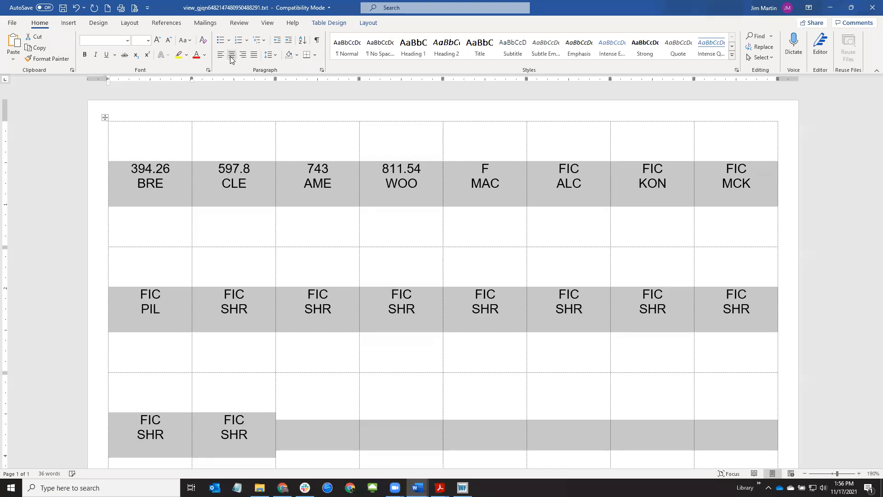
pyautogui.click(298, 256)
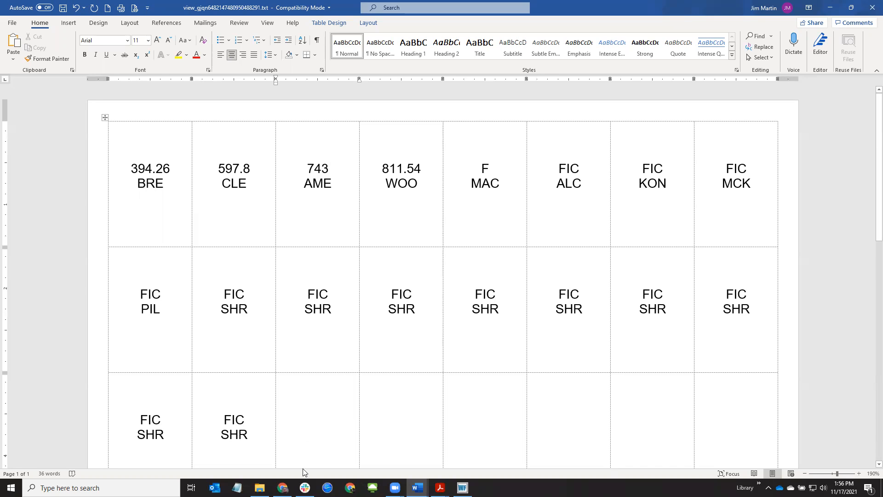
pyautogui.click(282, 488)
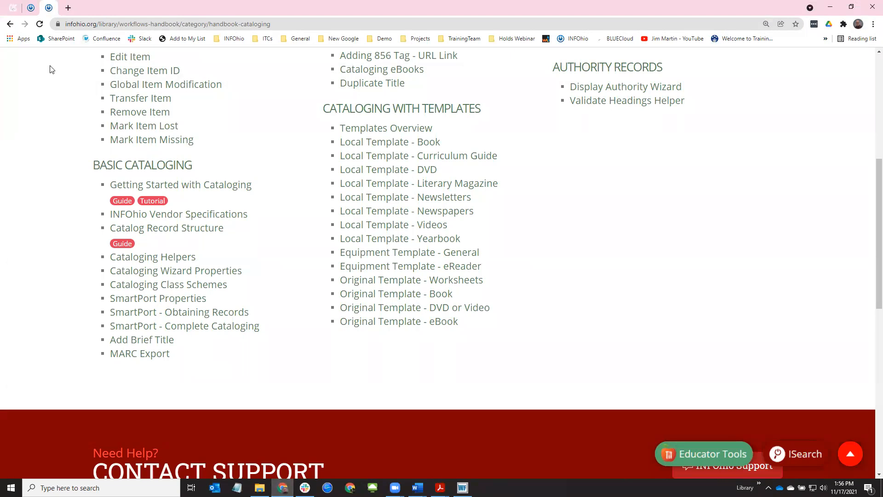
# Find the LBL - Item Labels resources under Reports in the WorkFlows Handbook
pyautogui.click(33, 9)
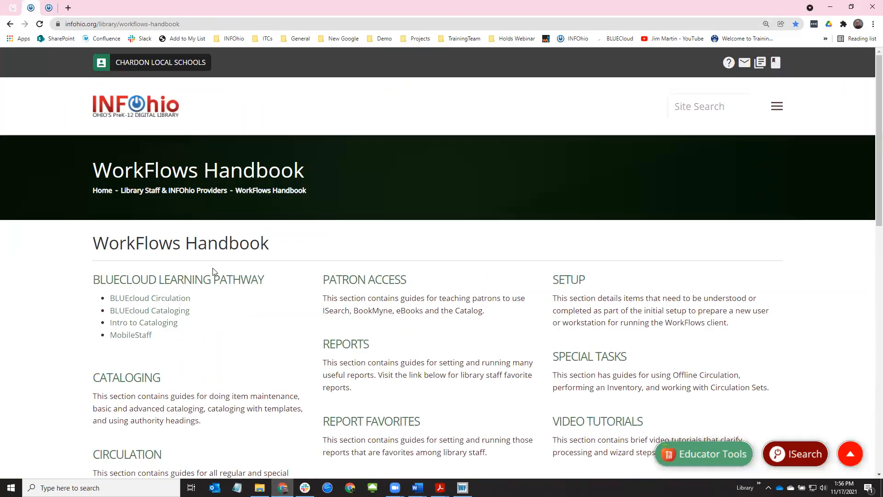
pyautogui.scroll(-2, 276, 257)
pyautogui.click(358, 253)
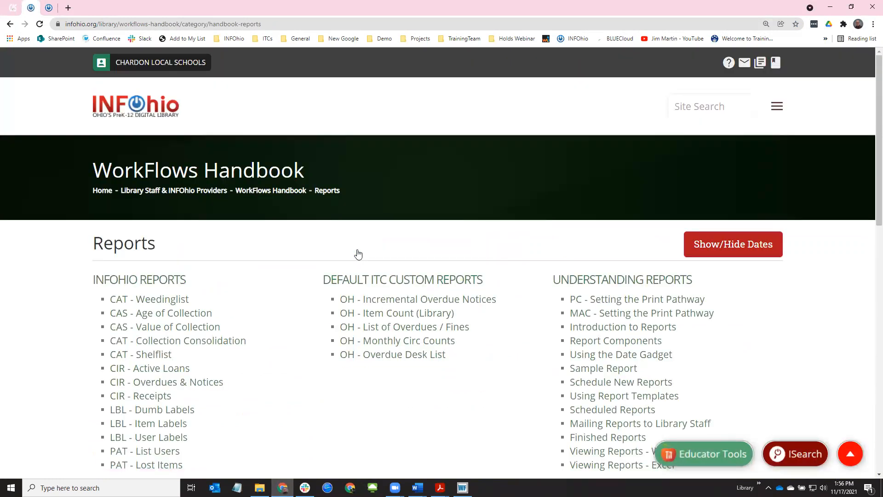
pyautogui.scroll(-4, 358, 254)
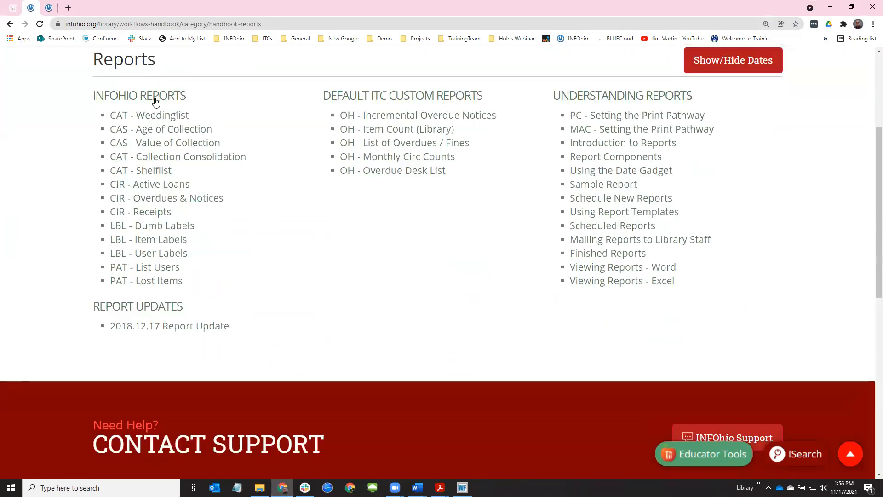
pyautogui.click(151, 230)
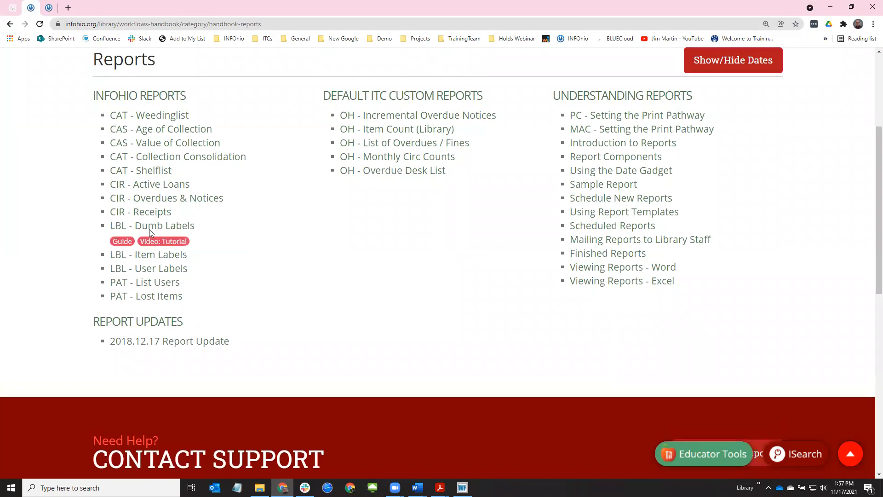
pyautogui.click(175, 257)
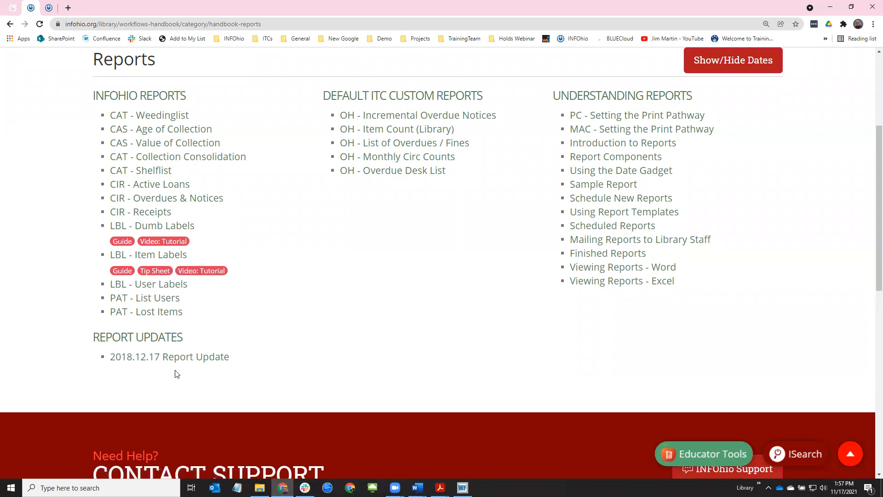
# Open the Item Labels tip sheet zoomed in, noting the 1 ½ spine label height
pyautogui.click(147, 271)
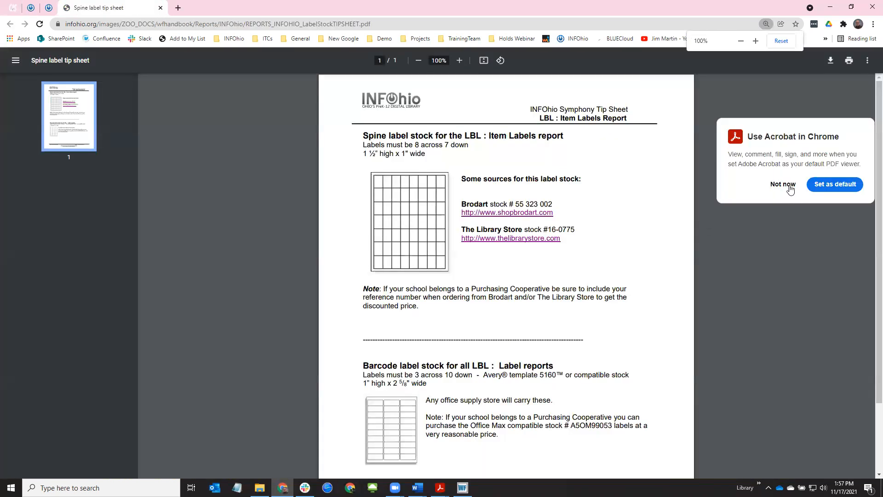
pyautogui.click(787, 185)
pyautogui.click(459, 60)
pyautogui.click(459, 61)
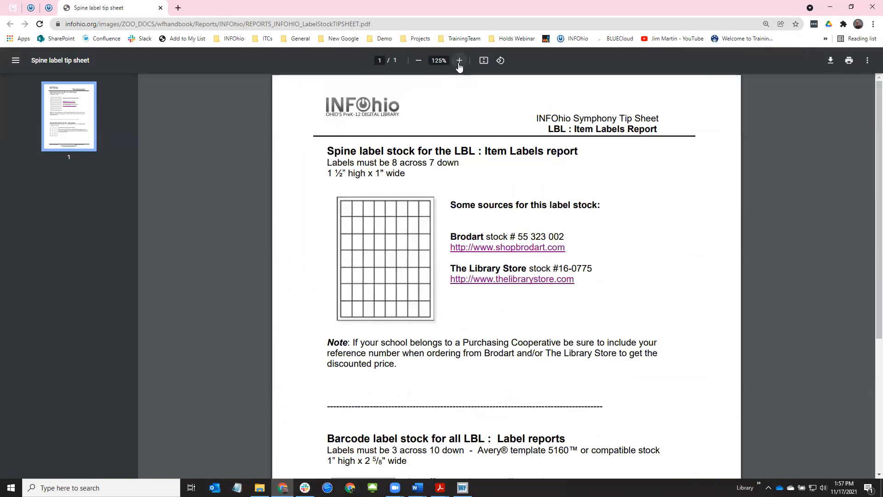
pyautogui.click(459, 60)
pyautogui.click(459, 61)
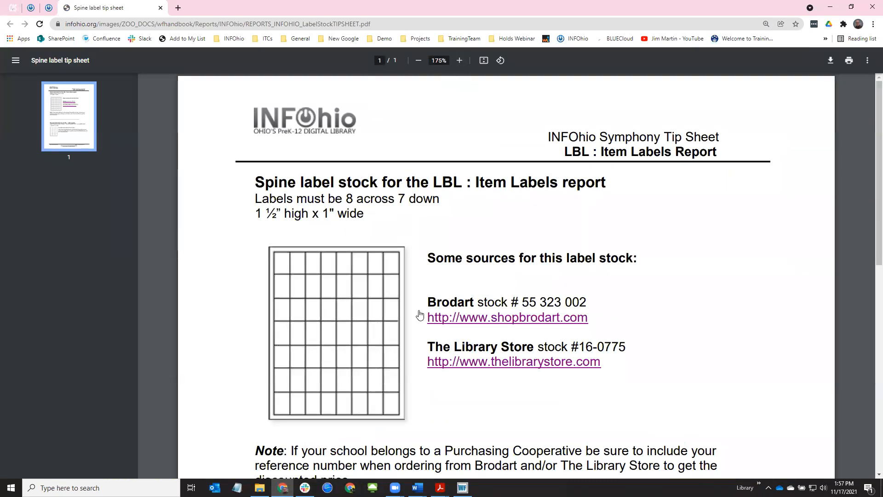
pyautogui.moveTo(256, 213); pyautogui.dragTo(276, 213)
# Note Avery template 5160 for barcode label stock, close the tip sheet, return to WorkFlows
pyautogui.scroll(-1, 420, 276)
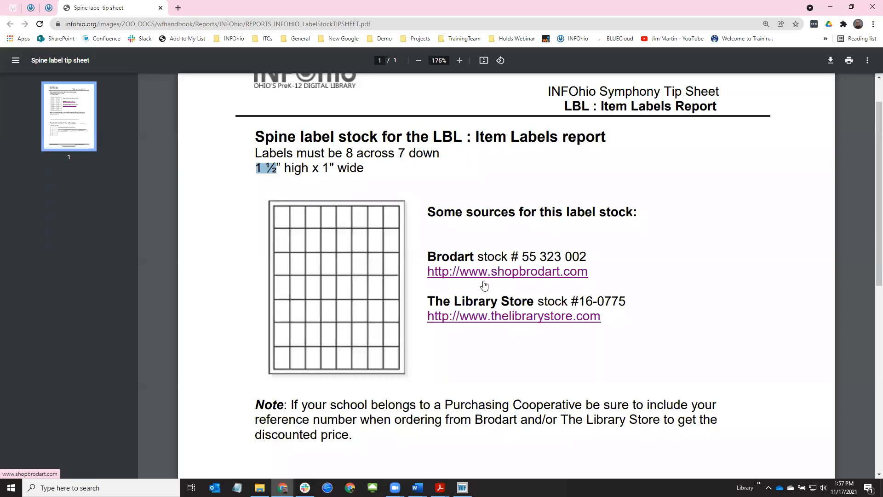
pyautogui.scroll(-3, 631, 286)
pyautogui.scroll(-5, 633, 288)
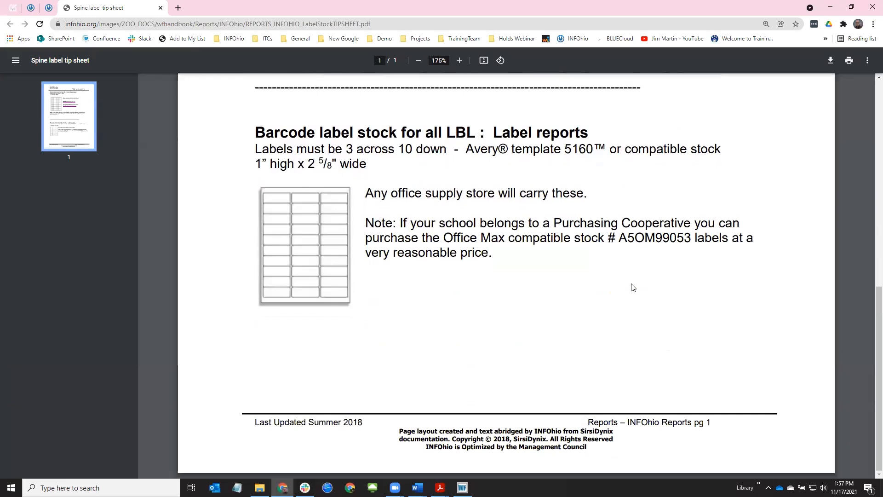
pyautogui.moveTo(257, 132); pyautogui.dragTo(332, 133)
pyautogui.click(467, 173)
pyautogui.moveTo(466, 149); pyautogui.dragTo(593, 151)
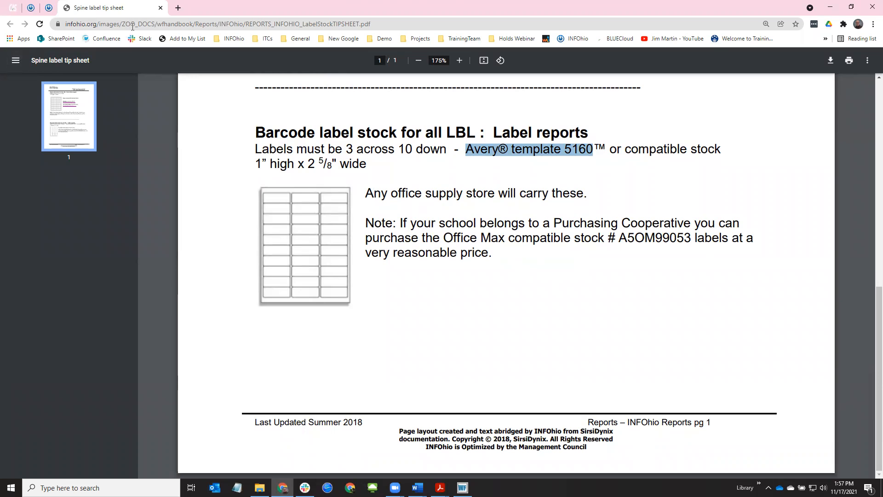
pyautogui.click(161, 9)
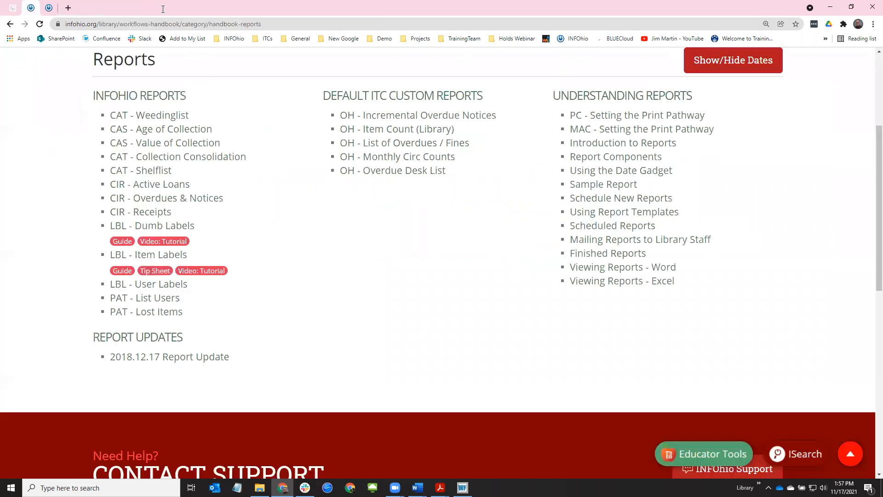
pyautogui.click(462, 488)
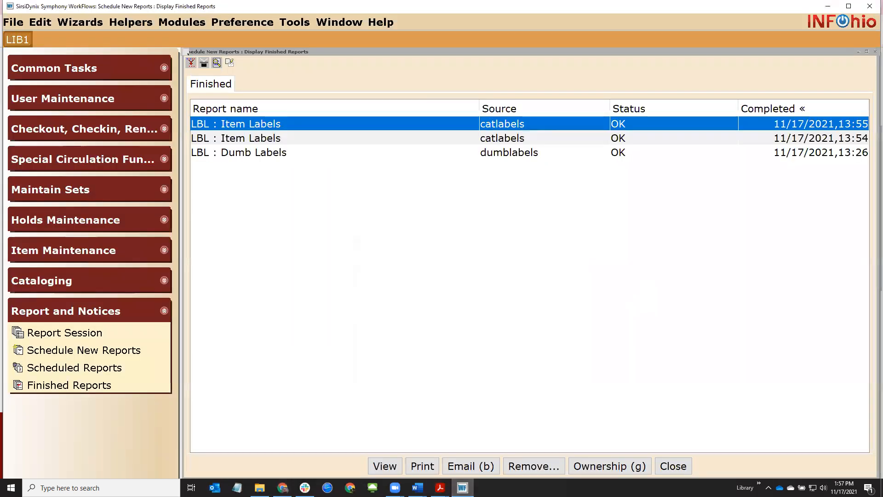
# Close Finished Reports and open Global Item Modify from the Cataloging group
pyautogui.click(667, 464)
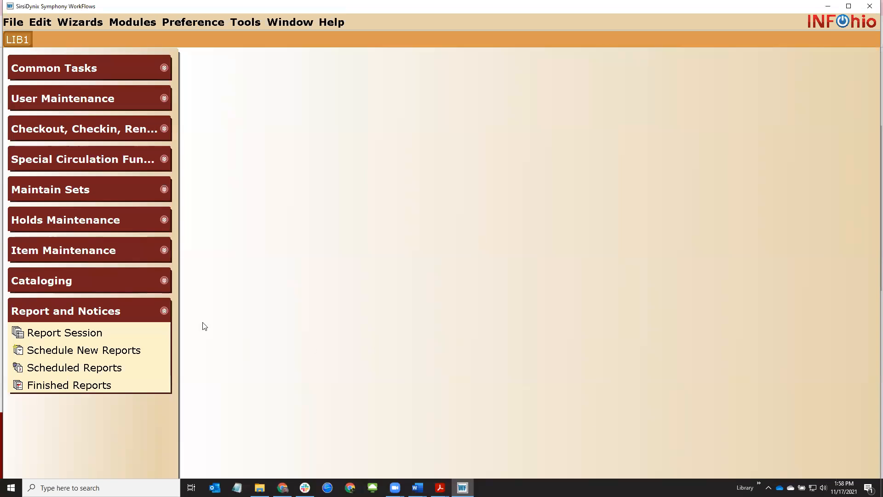
pyautogui.click(70, 280)
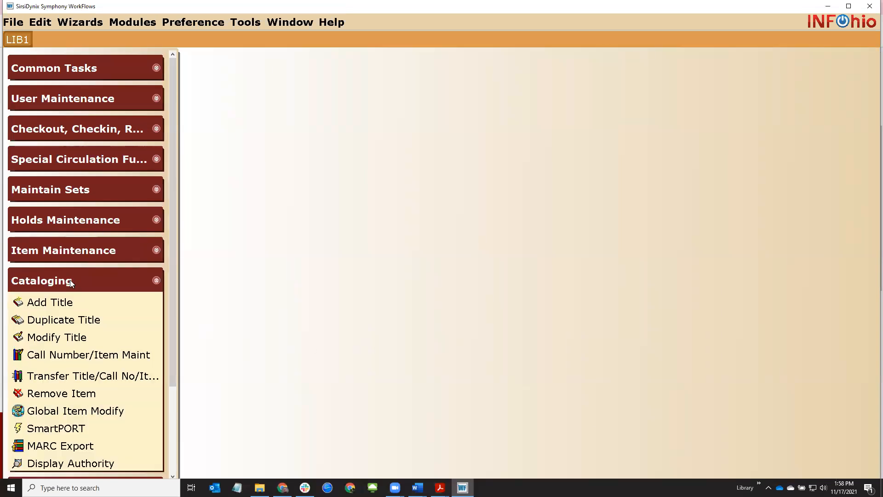
pyautogui.scroll(-3, 69, 334)
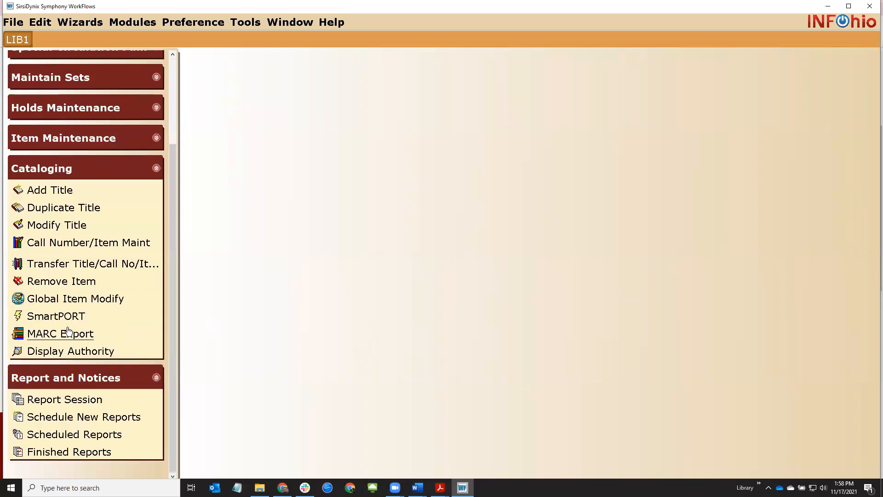
pyautogui.click(116, 304)
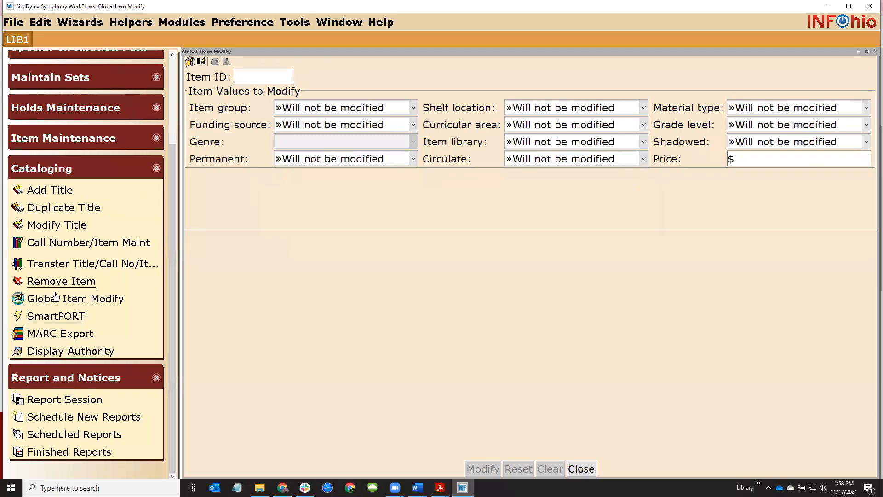
# Set the new shelf location to DISCARD and add item 50000999
pyautogui.click(530, 107)
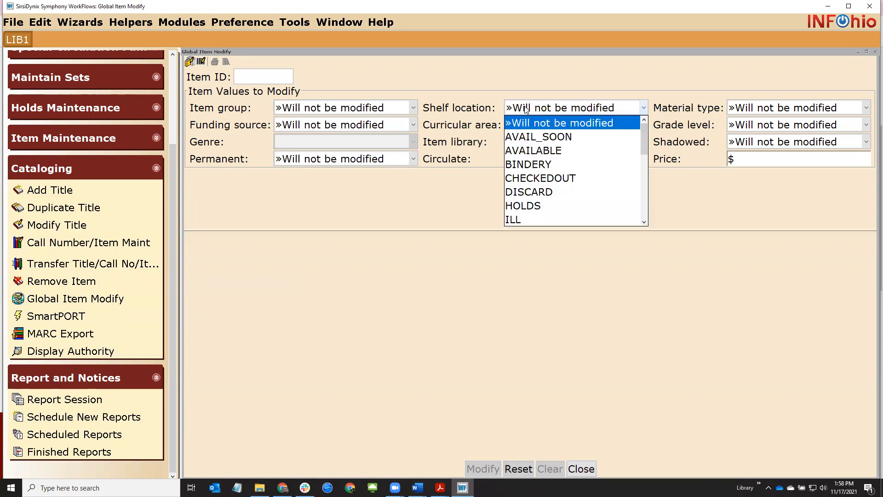
pyautogui.click(547, 192)
pyautogui.hotkey('alt', 'Tab')
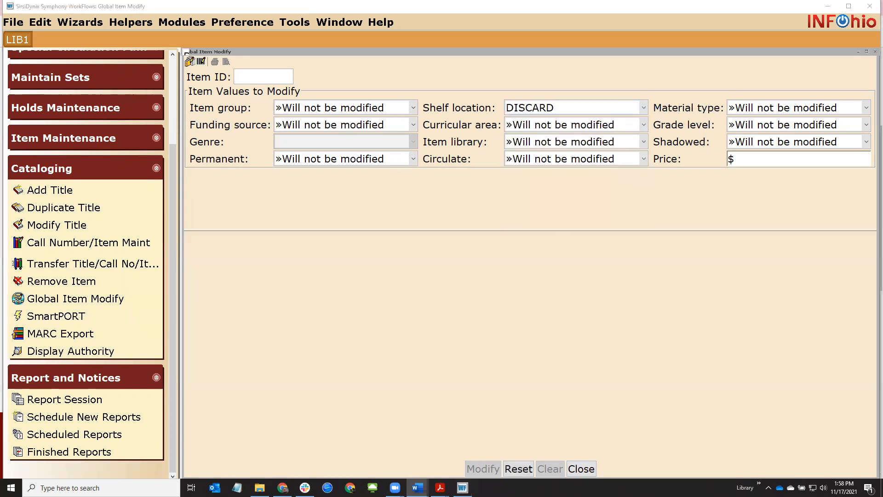
pyautogui.click(269, 76)
pyautogui.write('50000999')
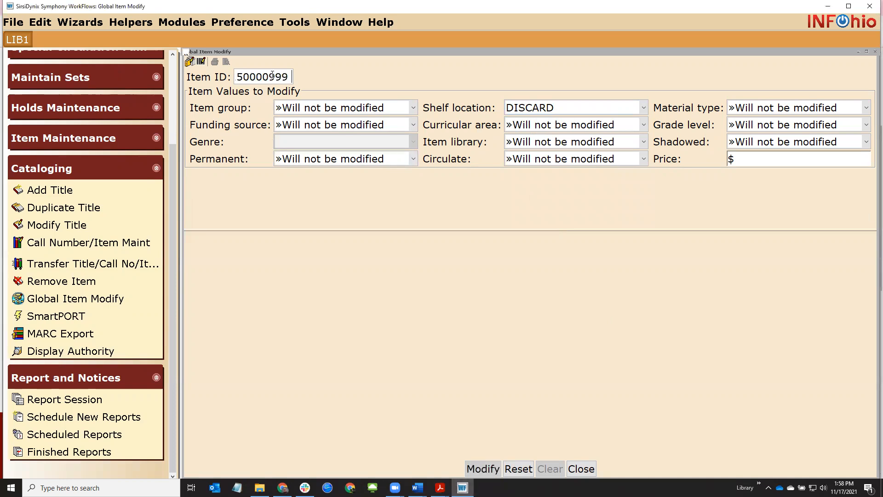
pyautogui.press('Return')
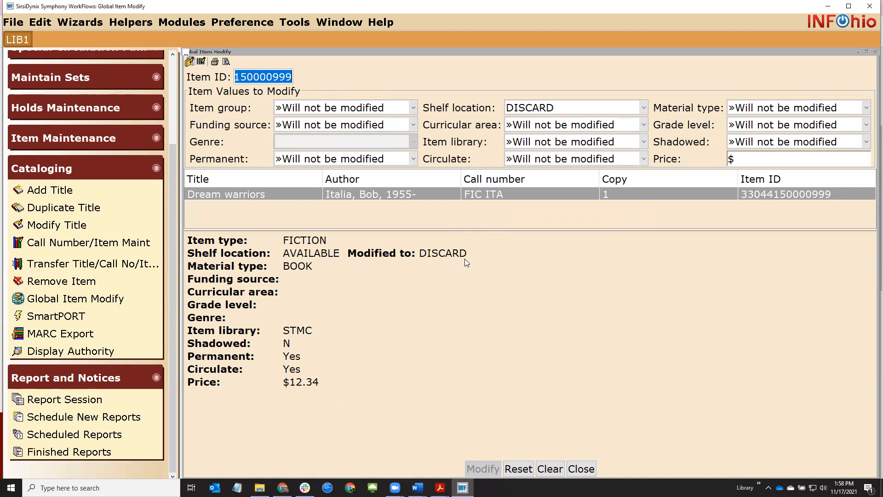
# Add items 150001021 and 150001054 to the modify batch
pyautogui.hotkey('alt', 'Tab')
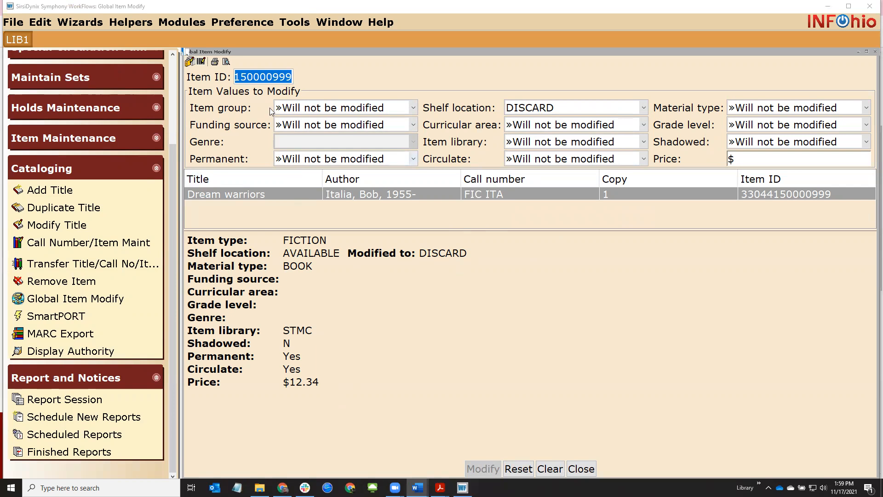
pyautogui.click(264, 75)
pyautogui.write('150001021')
pyautogui.press('Return')
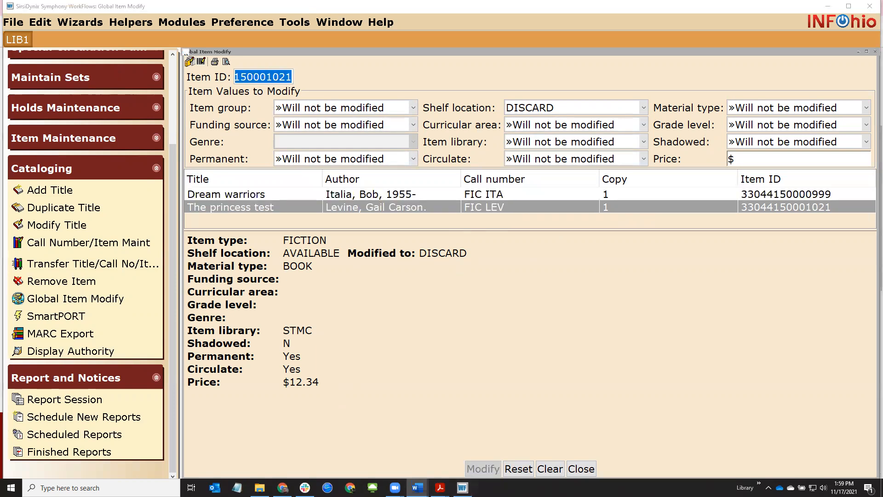
pyautogui.write('150001054')
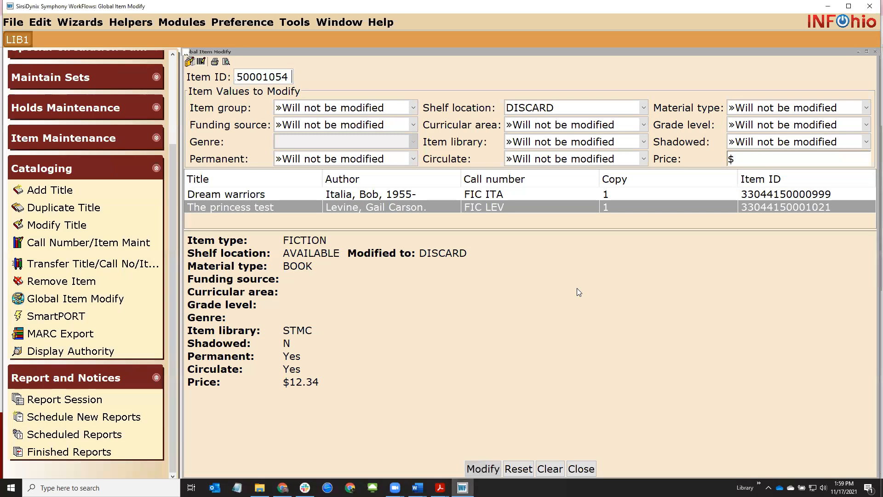
pyautogui.press('Return')
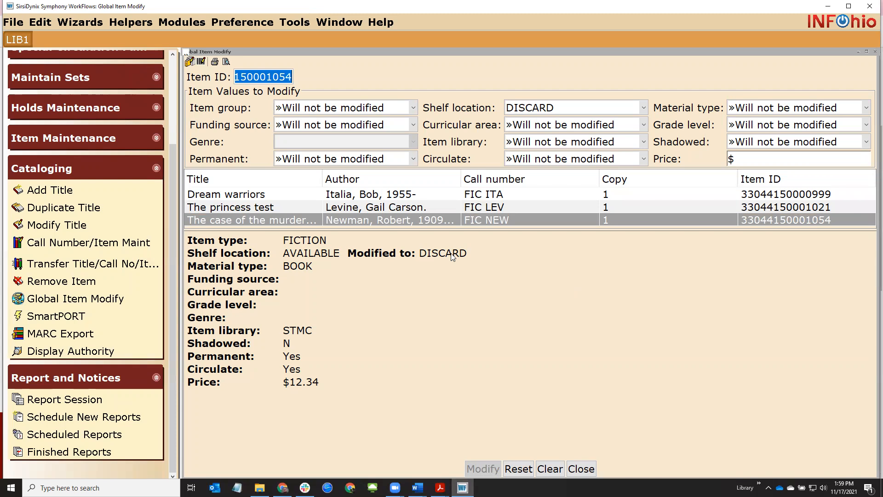
# Collapse the Cataloging group and close the Global Item Modify form
pyautogui.click(107, 172)
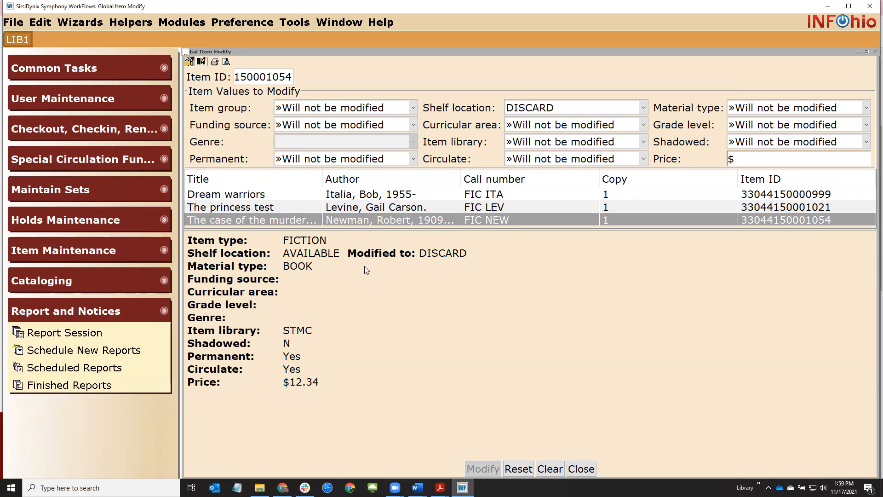
pyautogui.click(287, 78)
pyautogui.click(581, 468)
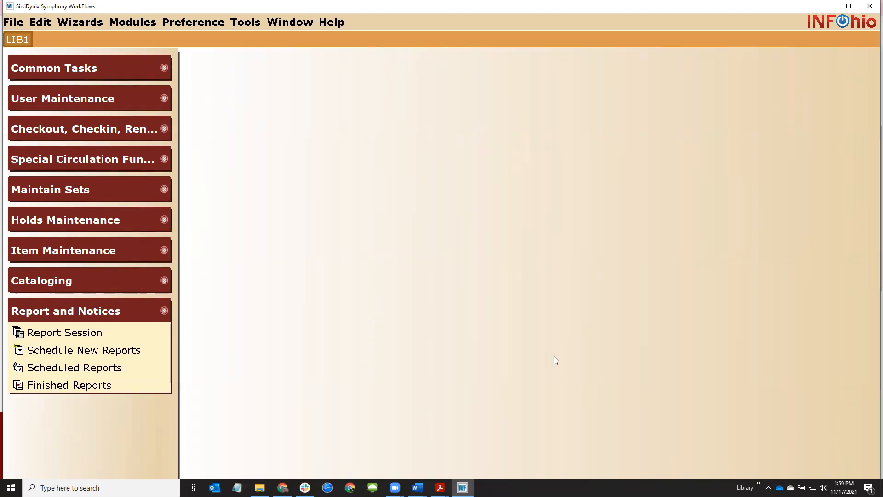
# In Call Number/Item Maintenance, search title keyword 'trout' and open the Trout and me record
pyautogui.click(15, 249)
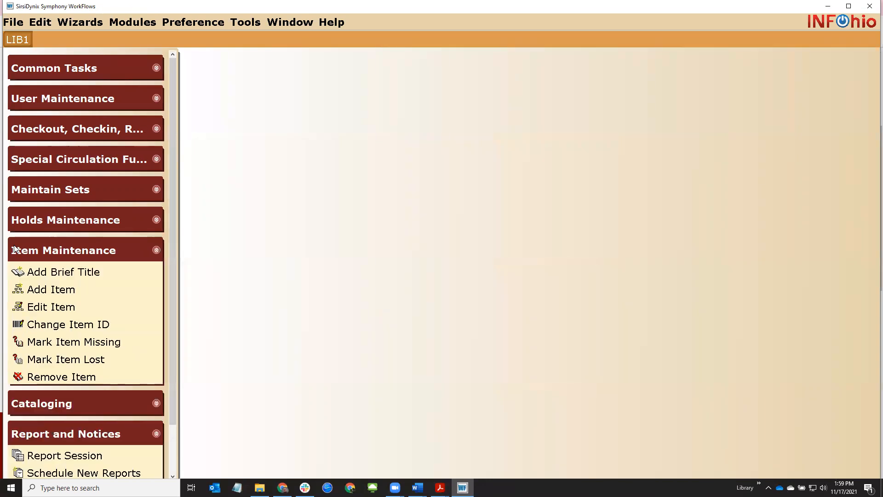
pyautogui.click(16, 249)
pyautogui.click(49, 282)
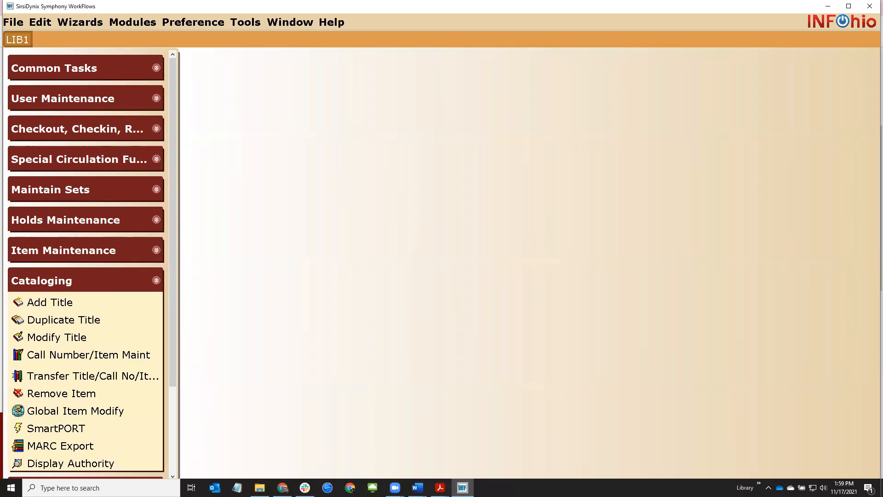
pyautogui.click(104, 354)
pyautogui.write('trout')
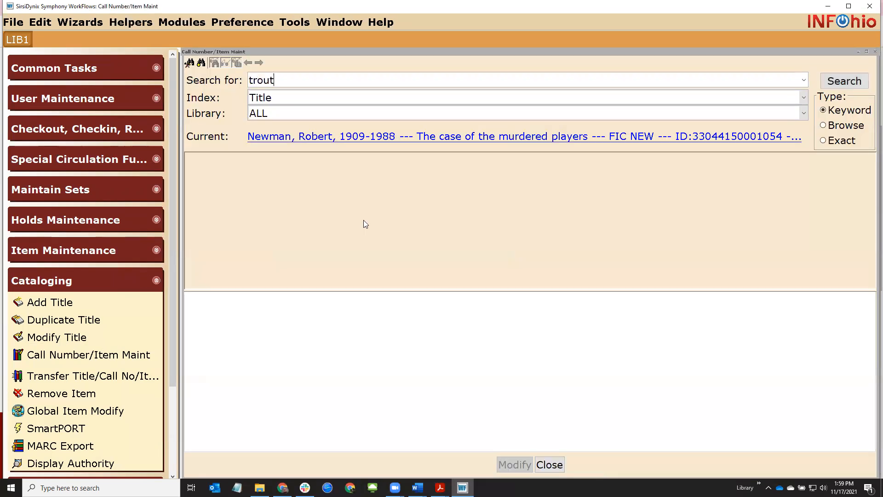
pyautogui.press('Return')
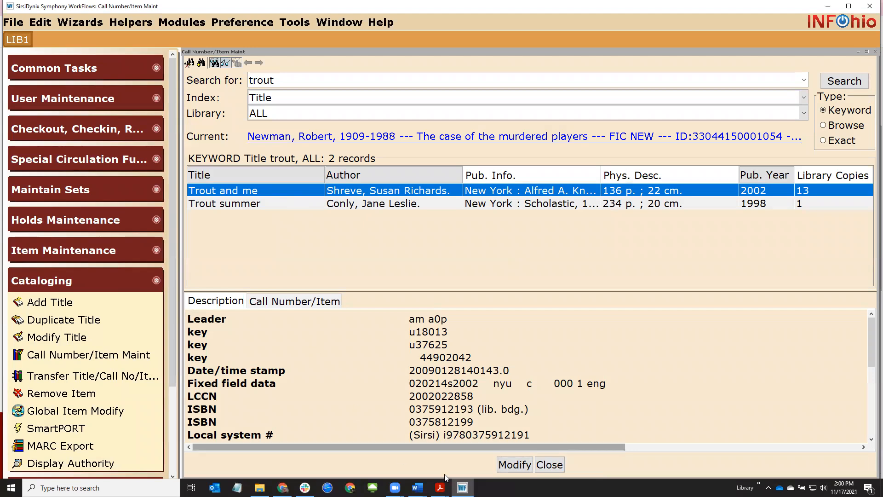
pyautogui.click(514, 465)
pyautogui.moveTo(445, 192); pyautogui.dragTo(448, 157)
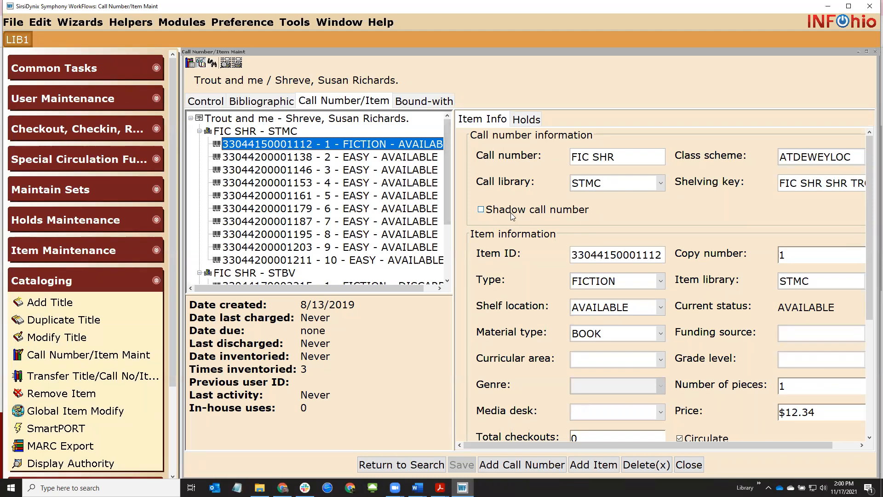
pyautogui.scroll(-1, 575, 315)
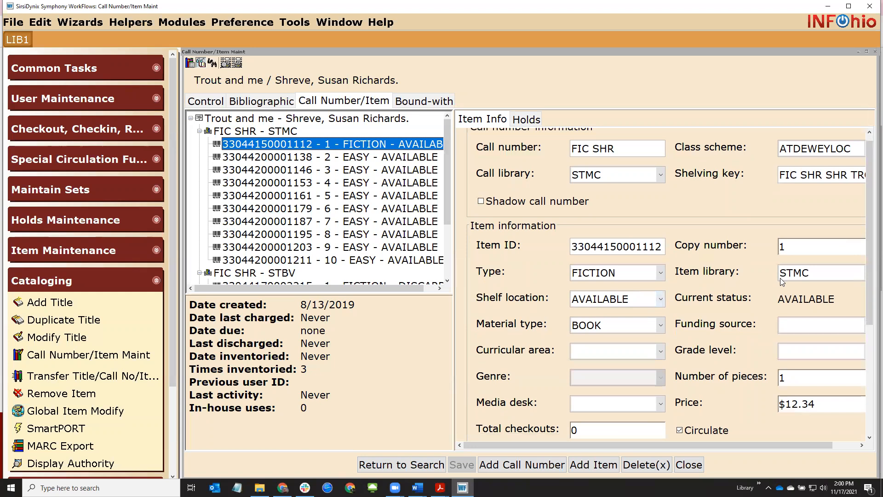
pyautogui.moveTo(870, 258); pyautogui.dragTo(870, 348)
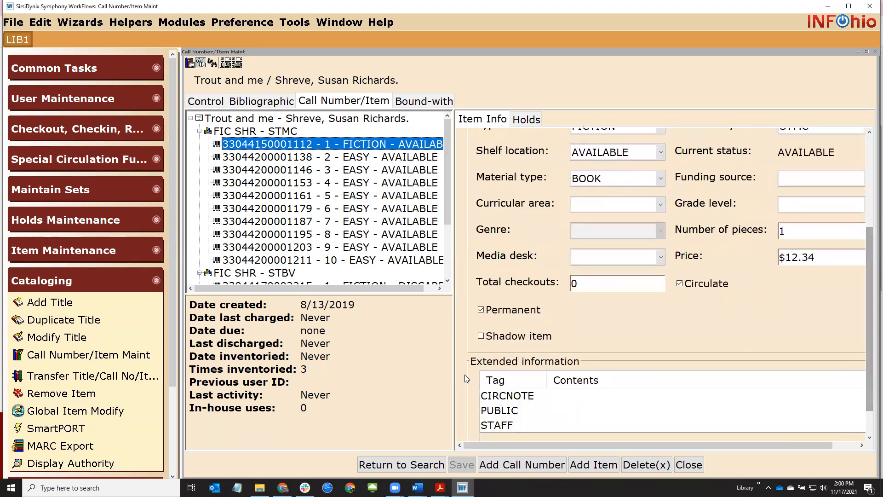
pyautogui.moveTo(495, 337)
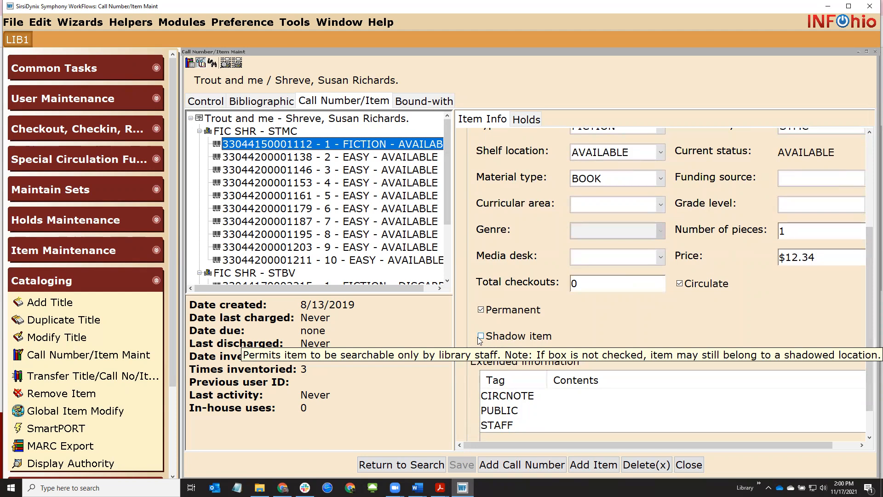
pyautogui.click(481, 336)
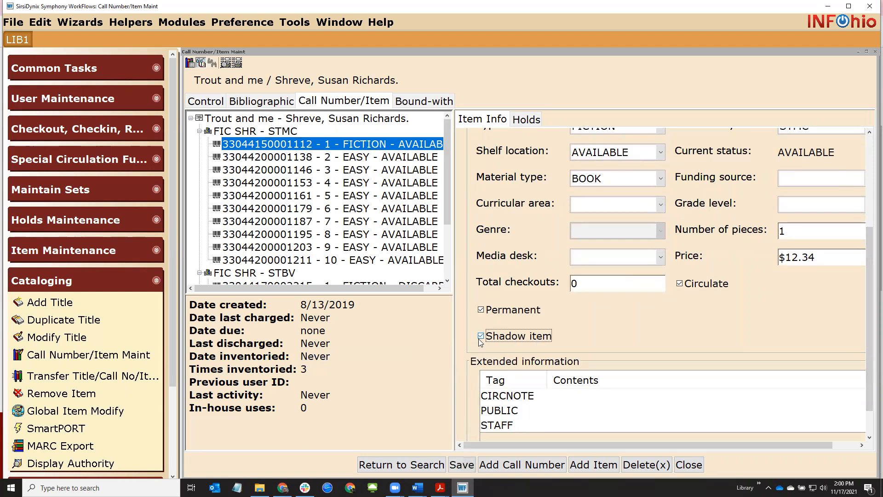
pyautogui.scroll(3, 871, 336)
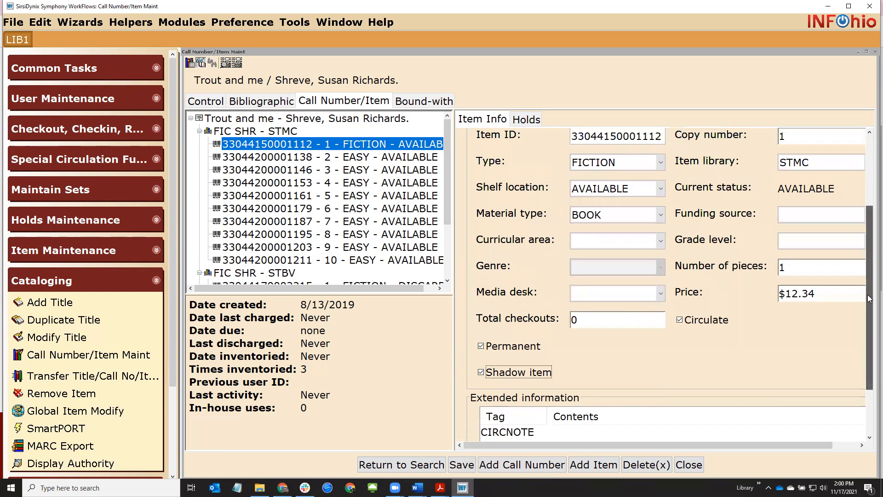
pyautogui.click(801, 162)
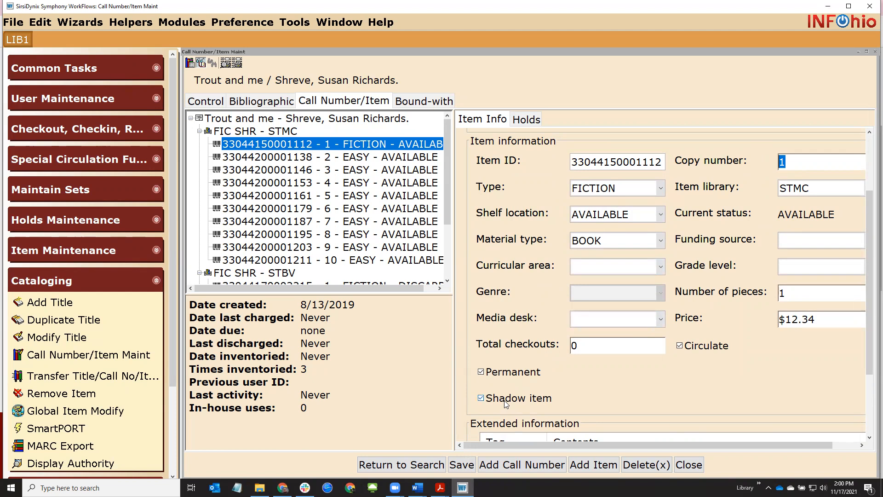
pyautogui.moveTo(507, 404)
pyautogui.click(282, 158)
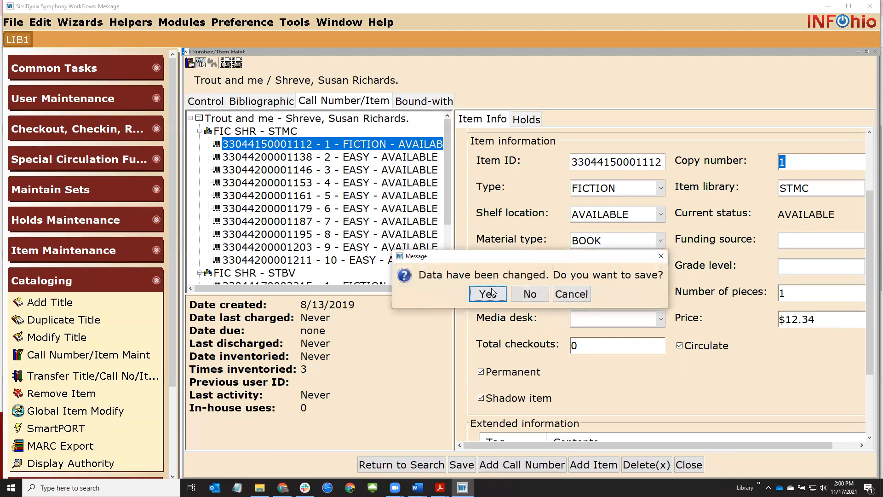
pyautogui.click(492, 291)
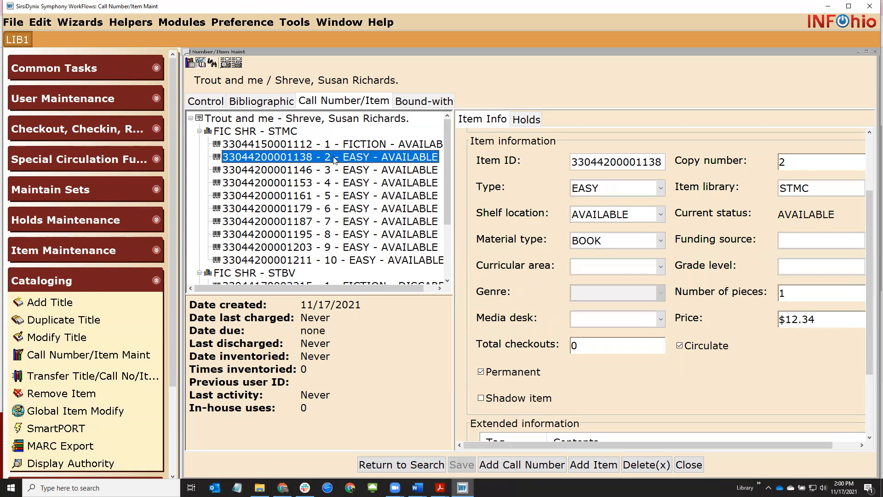
# Shadow and save copy 2 and the FIC SHR call number, then reselect copy 1
pyautogui.click(481, 399)
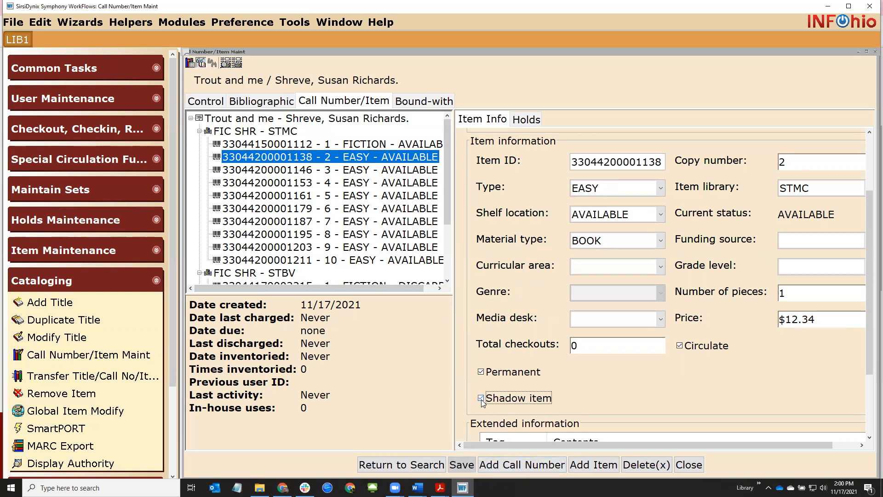
pyautogui.click(465, 461)
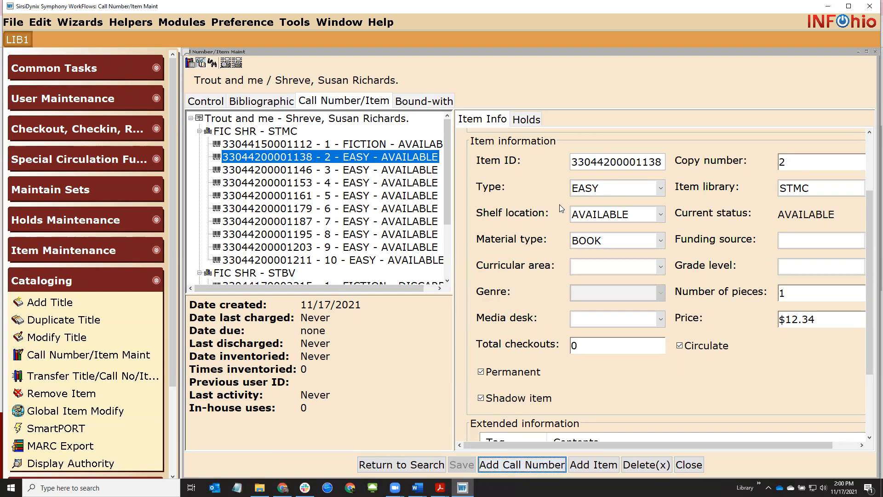
pyautogui.scroll(1, 870, 259)
pyautogui.scroll(5, 871, 259)
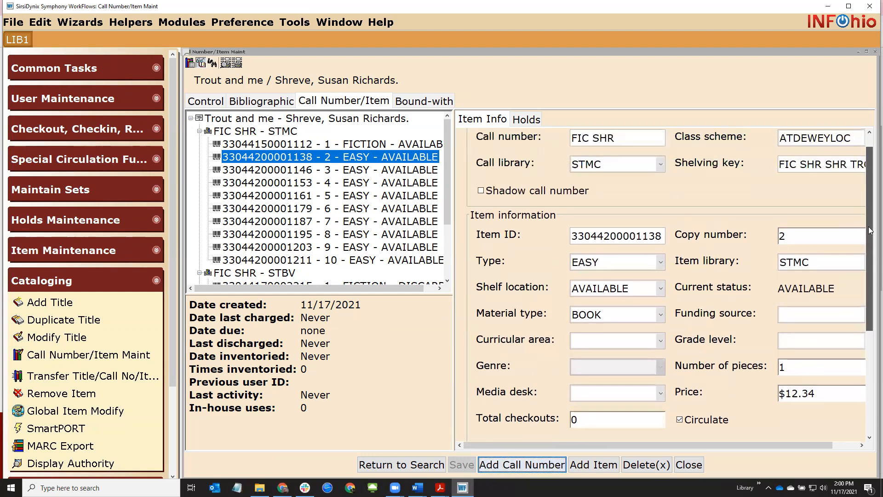
pyautogui.click(481, 210)
pyautogui.click(461, 465)
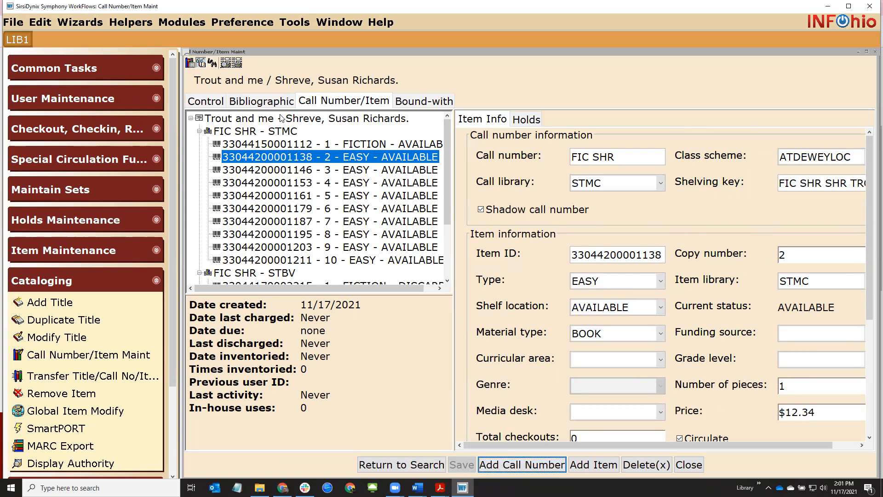
pyautogui.click(283, 132)
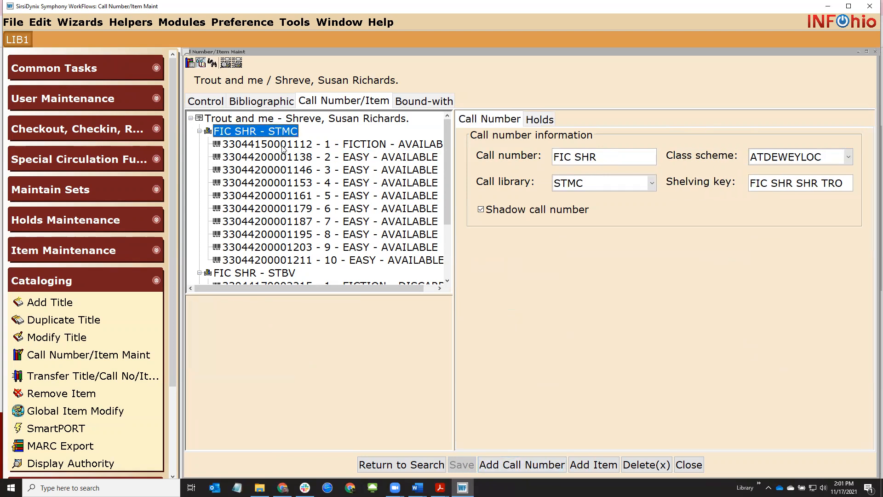
pyautogui.click(283, 146)
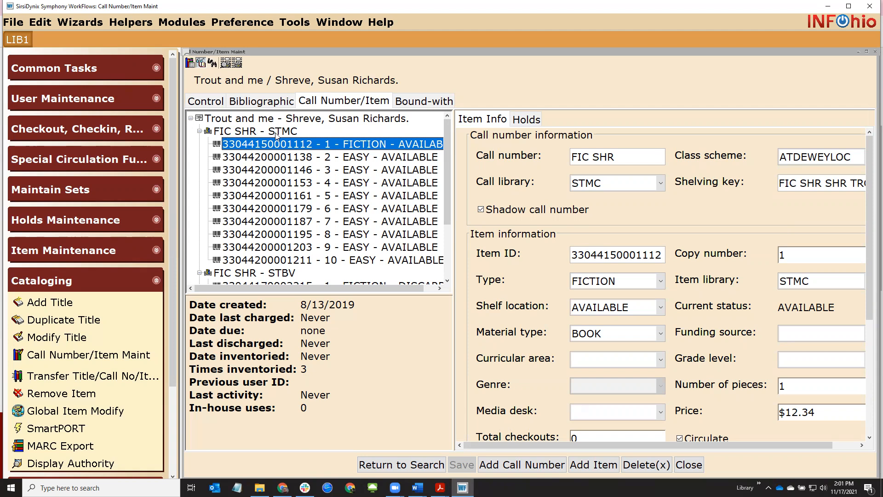
# Review the Trout and me call numbers at STBV, STLI, STRO and STWE, then close the window
pyautogui.moveTo(447, 148); pyautogui.dragTo(446, 208)
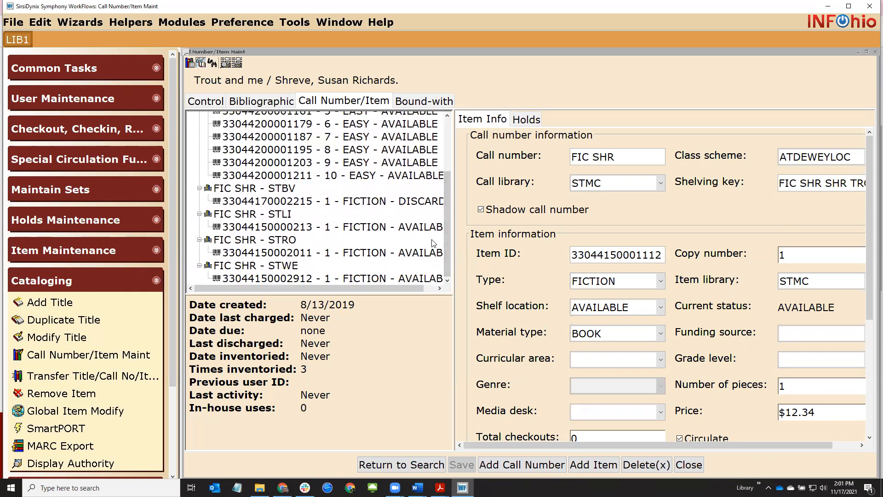
pyautogui.scroll(3, 447, 198)
pyautogui.click(690, 465)
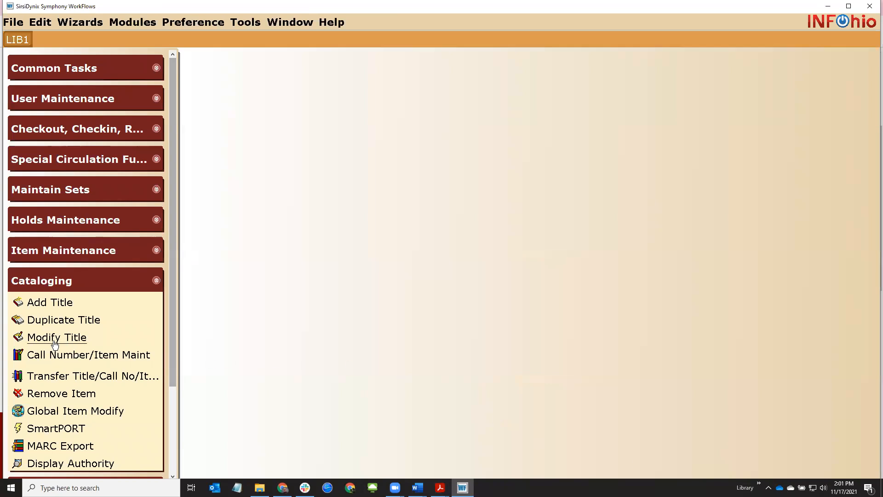
pyautogui.click(64, 342)
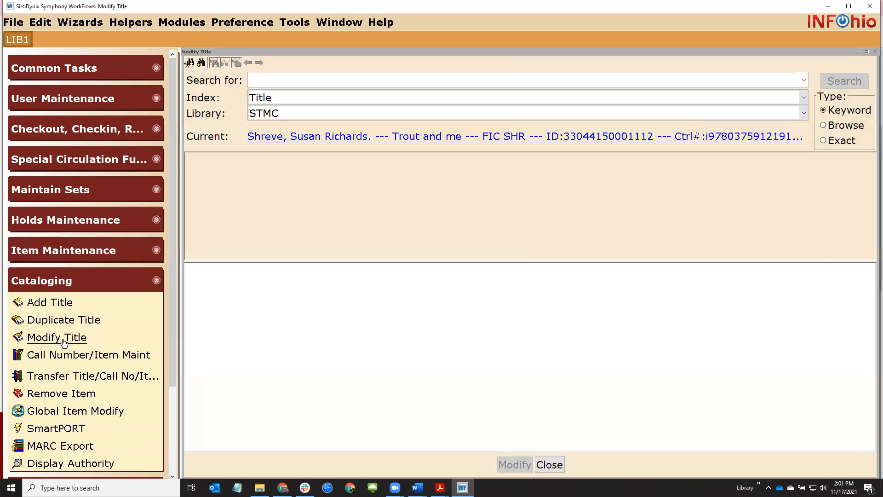
pyautogui.click(281, 137)
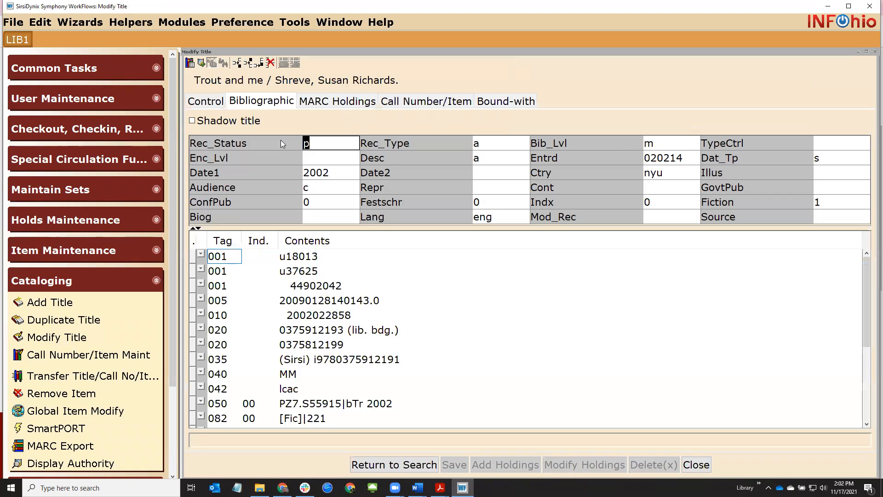
pyautogui.click(192, 120)
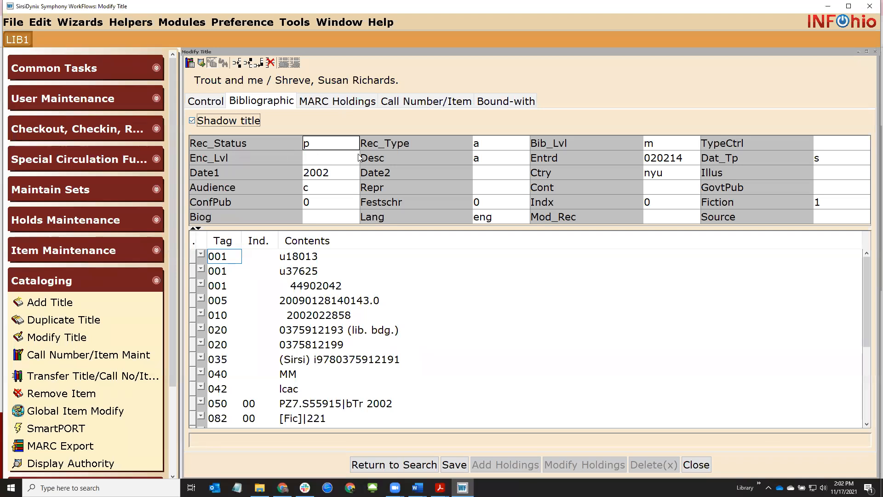
pyautogui.click(406, 102)
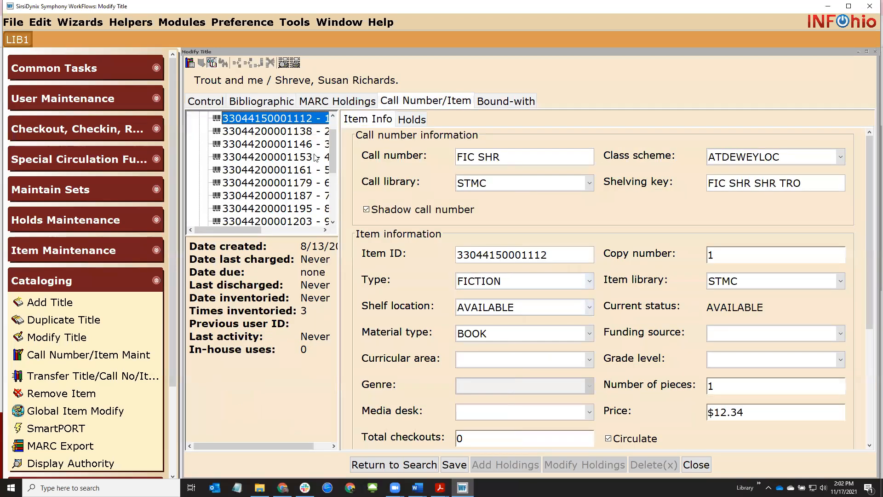
pyautogui.moveTo(332, 151); pyautogui.dragTo(332, 137)
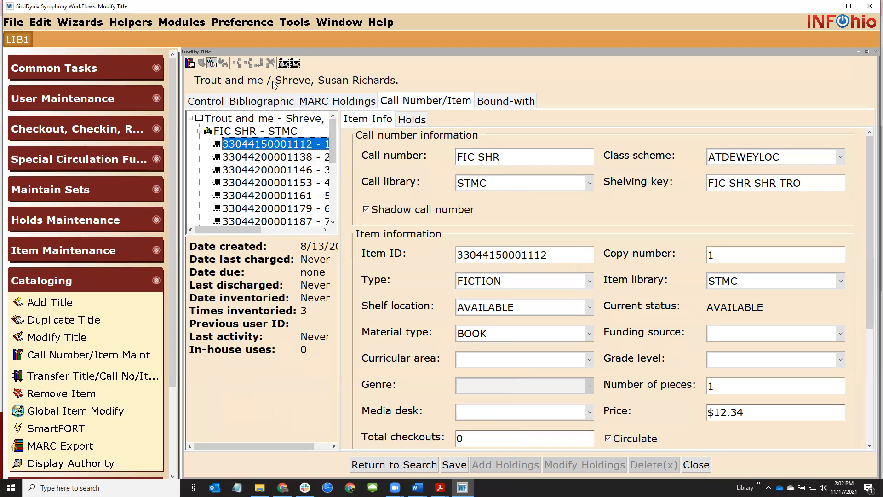
pyautogui.click(261, 101)
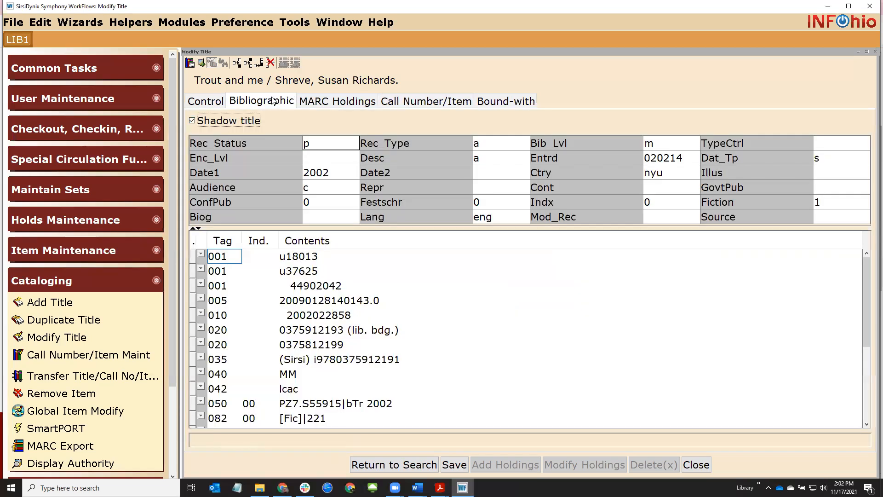
pyautogui.click(197, 124)
pyautogui.click(696, 468)
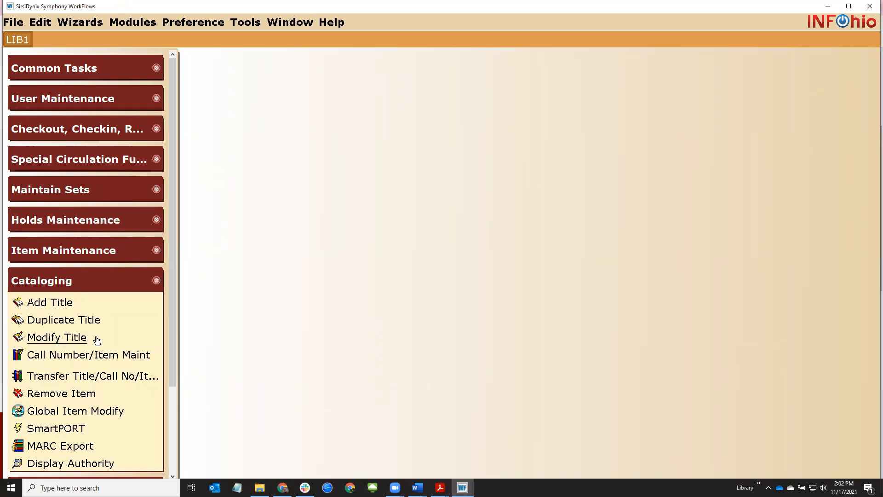
pyautogui.click(38, 342)
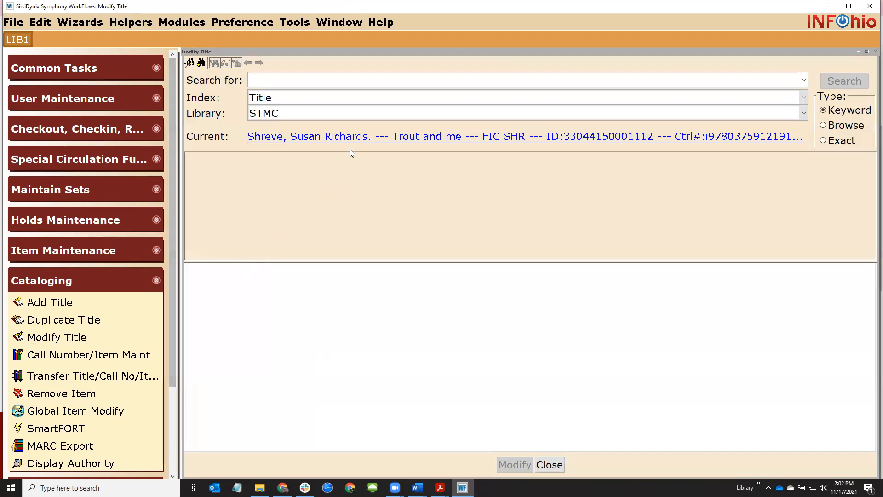
pyautogui.click(351, 136)
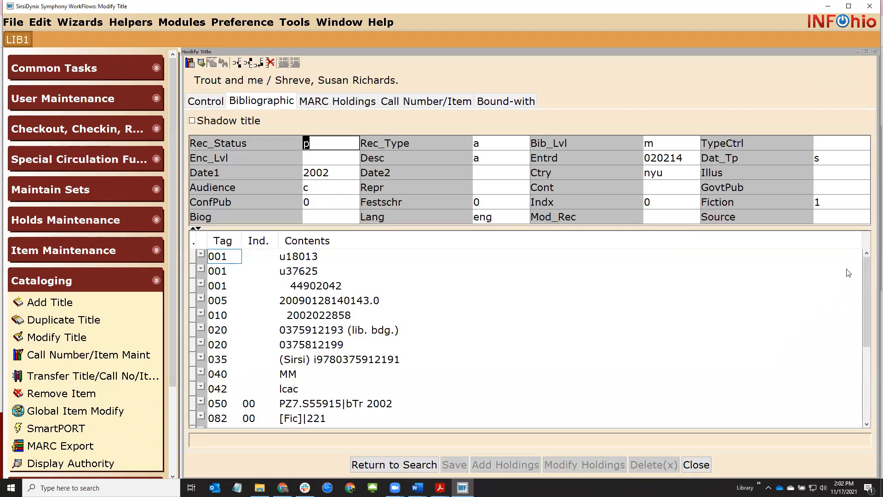
pyautogui.moveTo(864, 271); pyautogui.dragTo(861, 343)
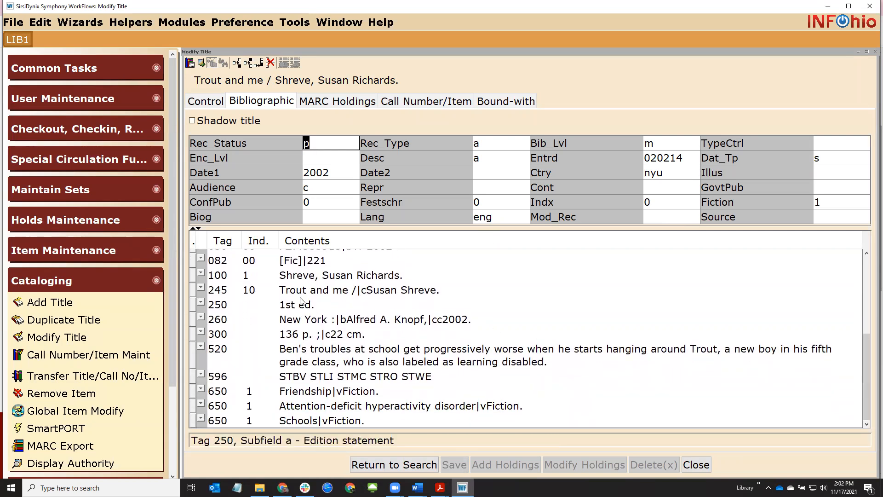
pyautogui.click(340, 276)
pyautogui.click(340, 276)
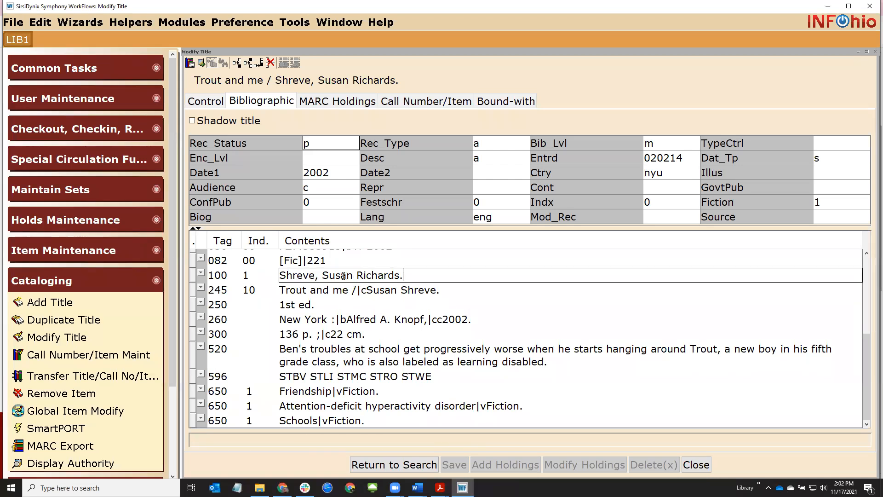
pyautogui.press('BackSpace')
pyautogui.write('z')
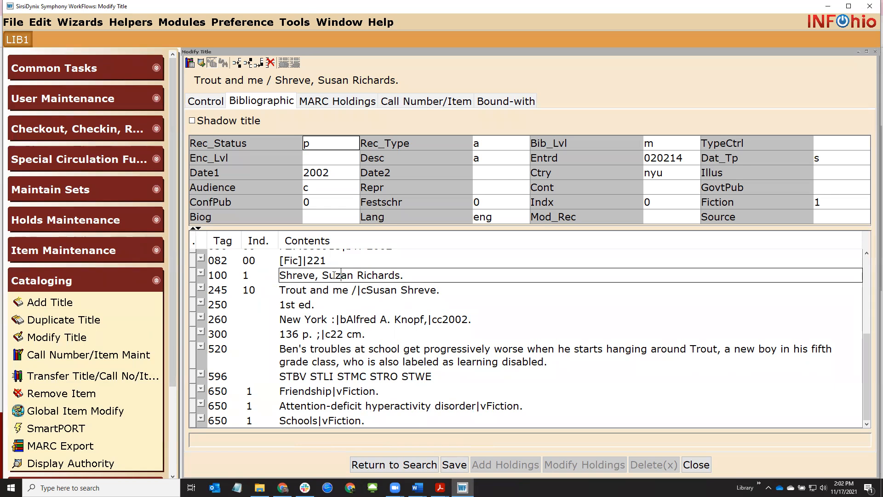
pyautogui.write('s')
pyautogui.press('BackSpace')
pyautogui.press('BackSpace')
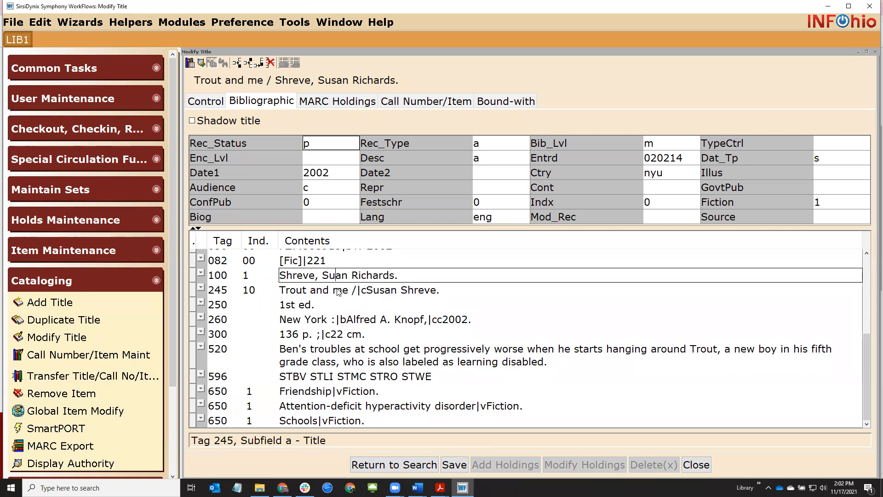
pyautogui.write('s')
pyautogui.click(282, 349)
pyautogui.moveTo(281, 349); pyautogui.dragTo(544, 362)
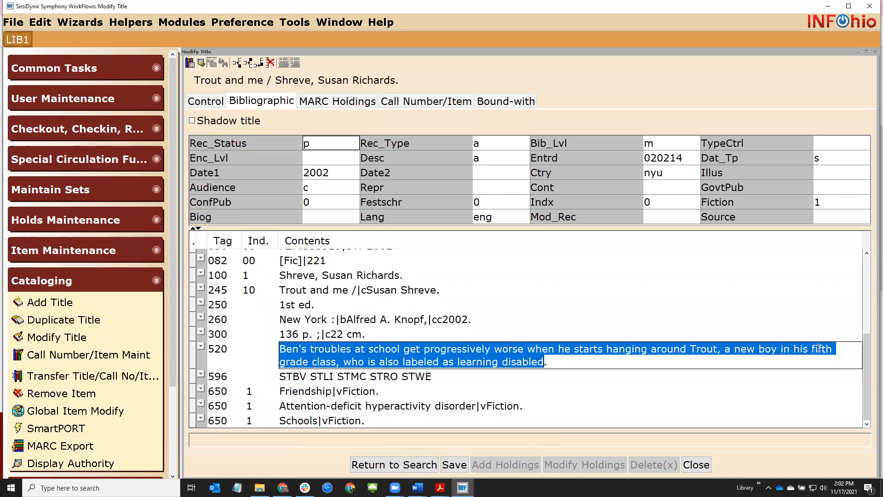
pyautogui.click(327, 407)
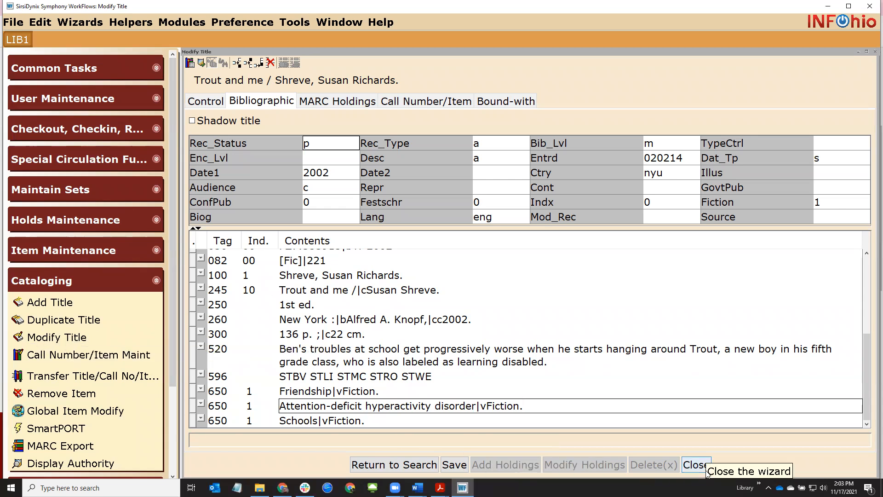
pyautogui.click(690, 466)
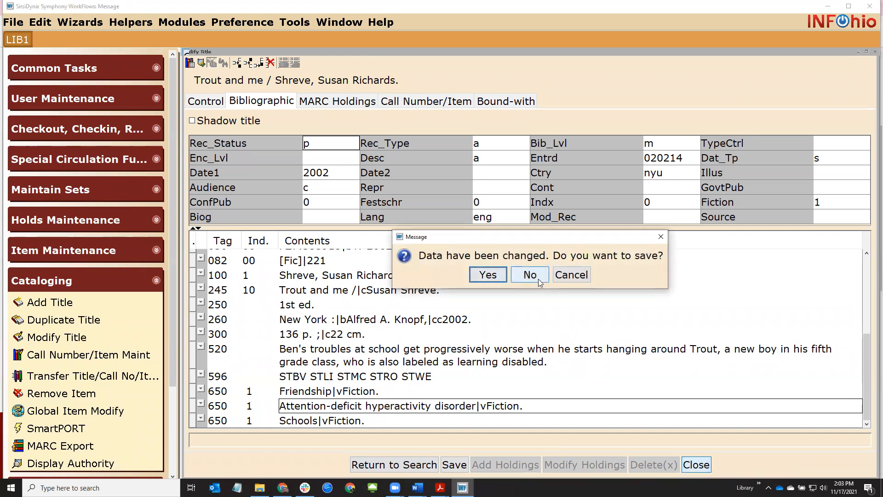
pyautogui.click(538, 279)
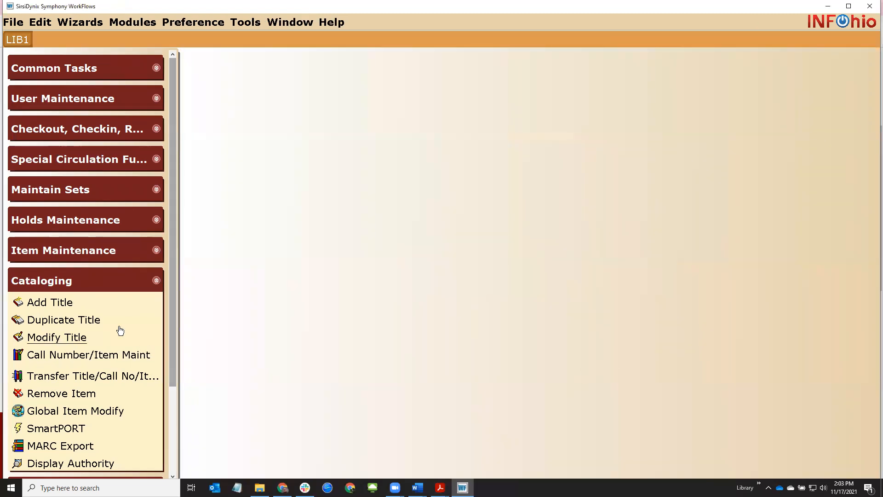
# Start an Add Brief Title record and enter the title 'Jims List of Tasks'
pyautogui.click(79, 253)
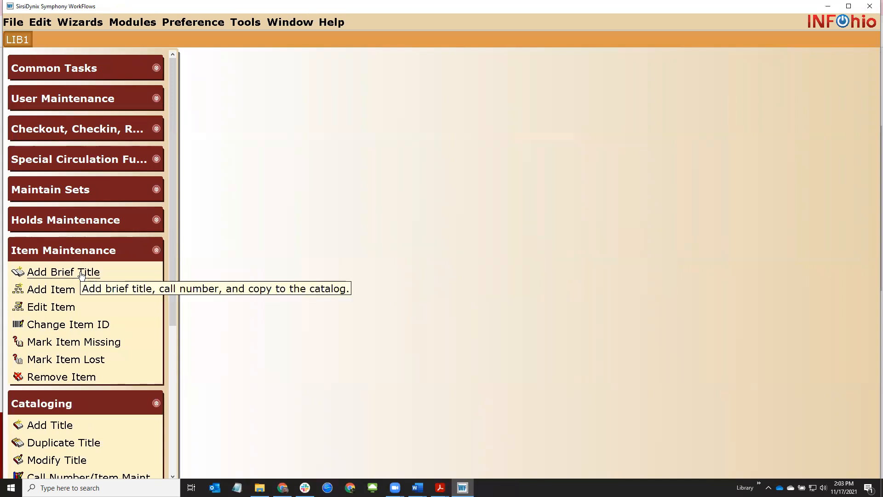
pyautogui.click(82, 276)
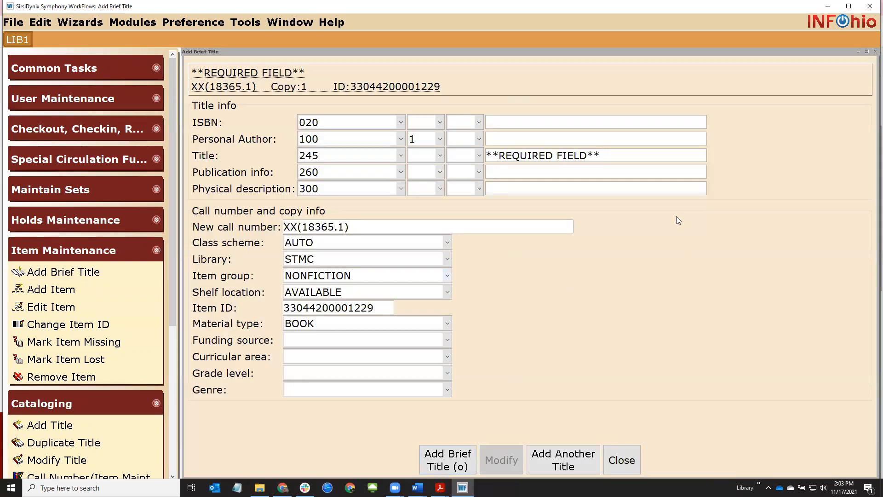
pyautogui.click(658, 161)
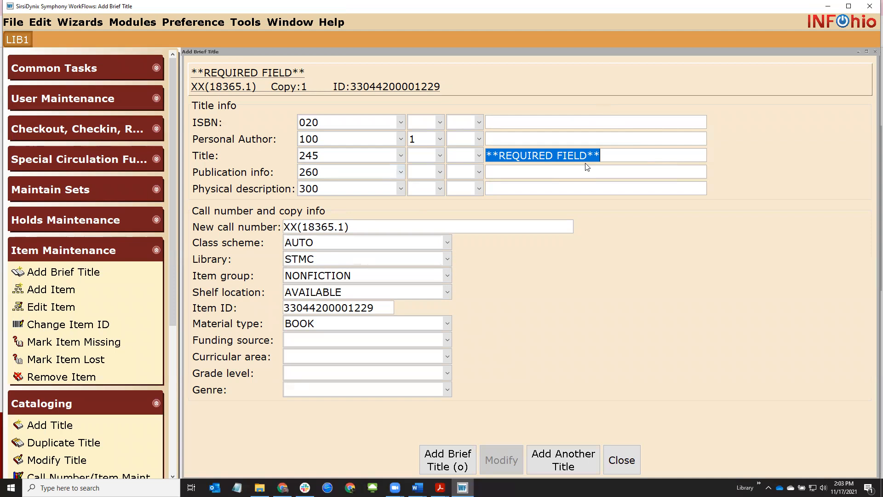
pyautogui.write('Jim')
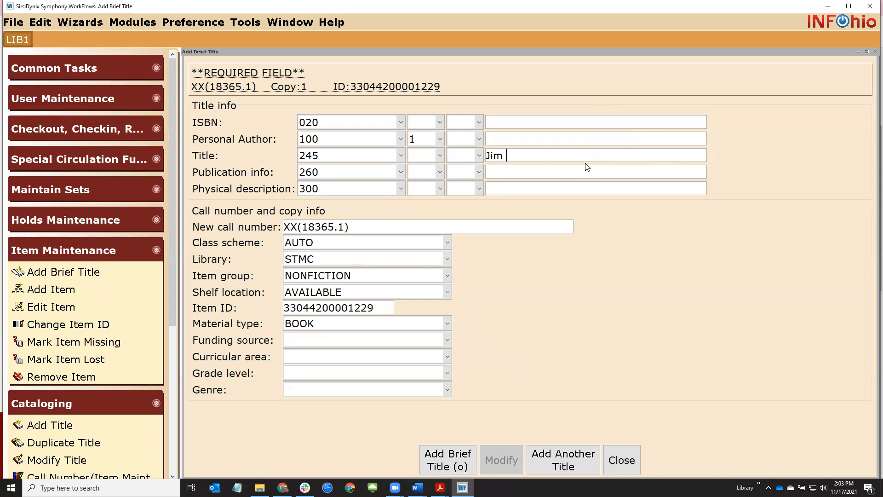
pyautogui.write('s List of Tasks')
pyautogui.doubleClick(386, 308)
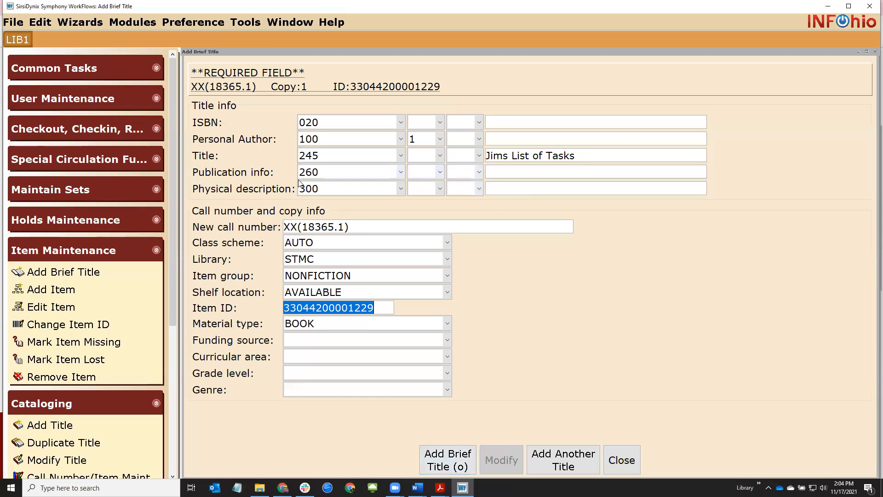
# Change the physical description row to tag 989 with the text 'Brief title'
pyautogui.click(330, 192)
pyautogui.scroll(2, 402, 263)
pyautogui.moveTo(402, 236); pyautogui.dragTo(402, 298)
pyautogui.click(351, 259)
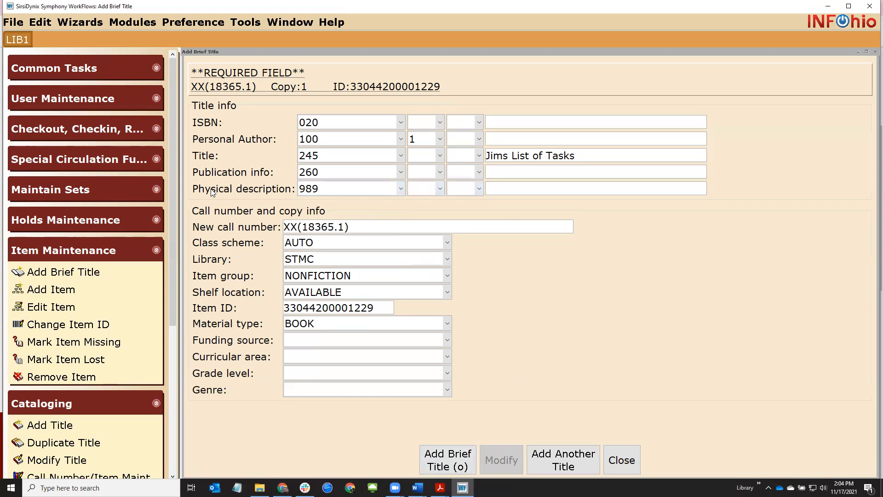
pyautogui.click(392, 190)
pyautogui.click(418, 189)
pyautogui.click(480, 190)
pyautogui.click(509, 190)
pyautogui.write('Brief title')
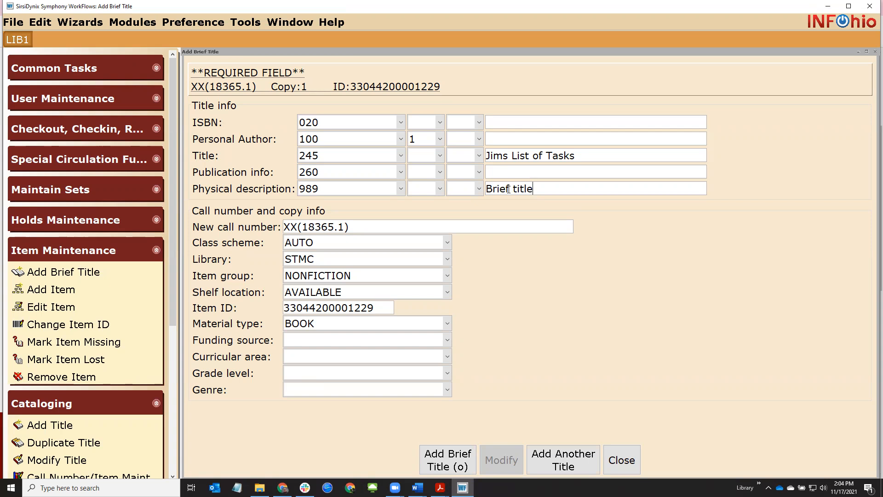
# Keep tag 989 reading 'Brief title' and save the brief title record, choosing to make more changes
pyautogui.click(401, 189)
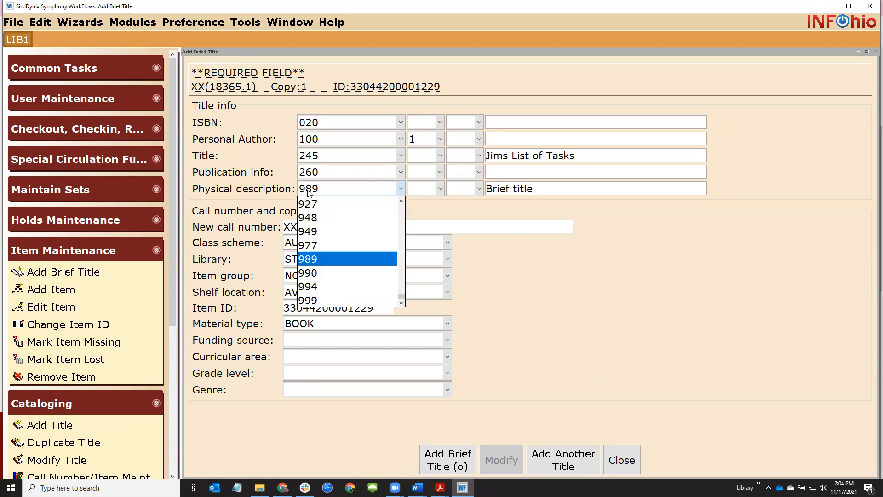
pyautogui.click(552, 187)
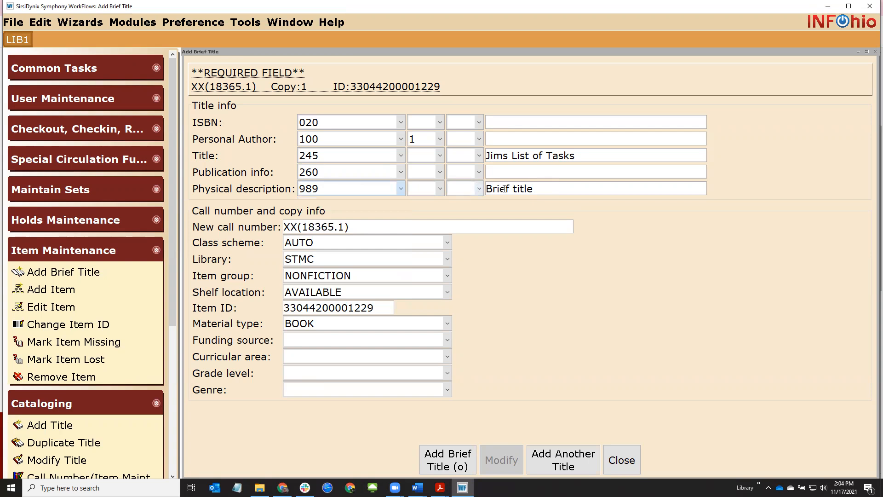
pyautogui.moveTo(486, 190); pyautogui.dragTo(576, 191)
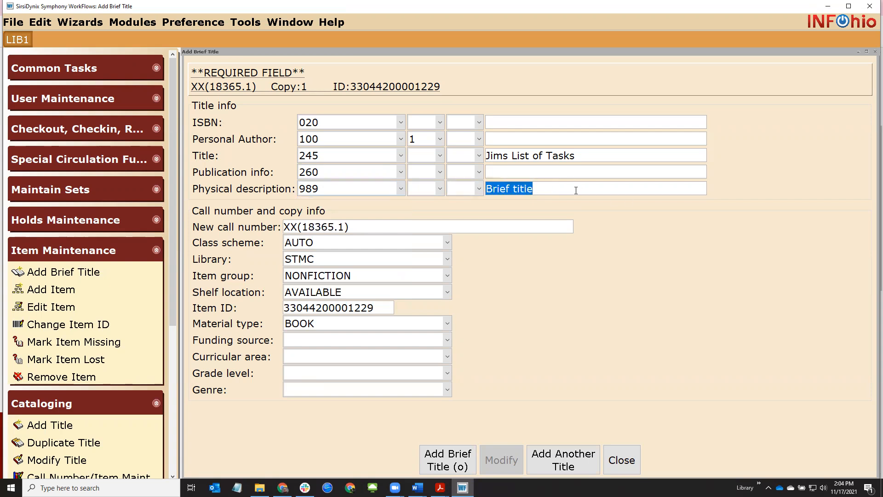
pyautogui.click(447, 454)
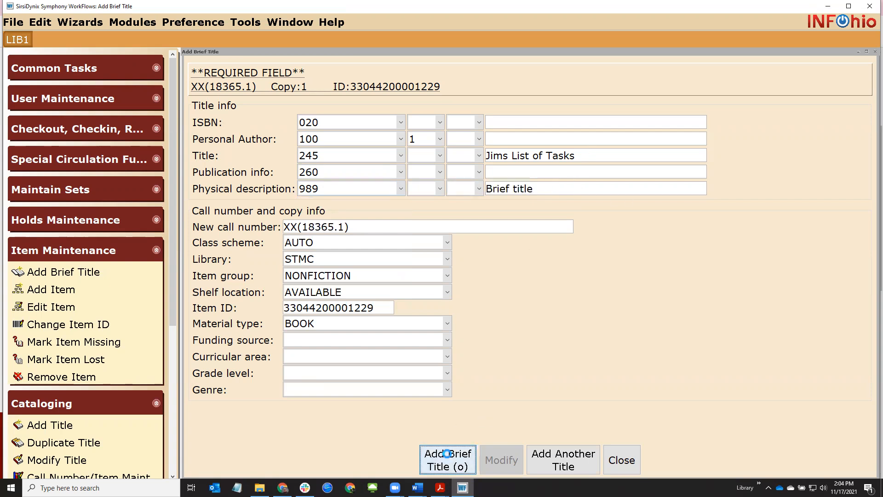
pyautogui.click(509, 278)
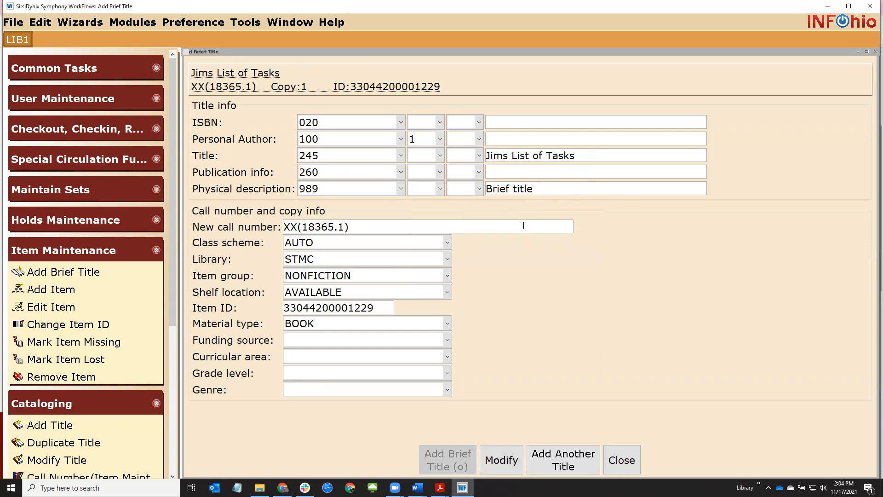
# Review the saved title 'Jims List of Tasks' and its 'Brief title' description, then close the form
pyautogui.tripleClick(591, 156)
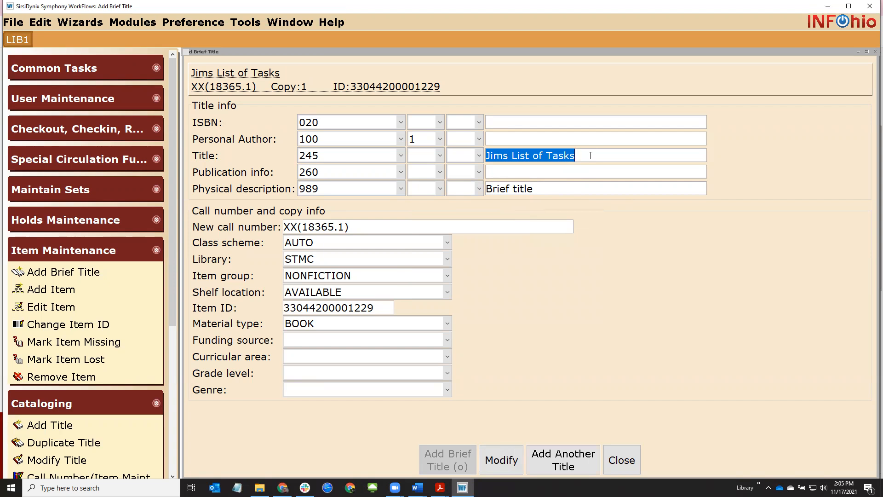
pyautogui.tripleClick(589, 189)
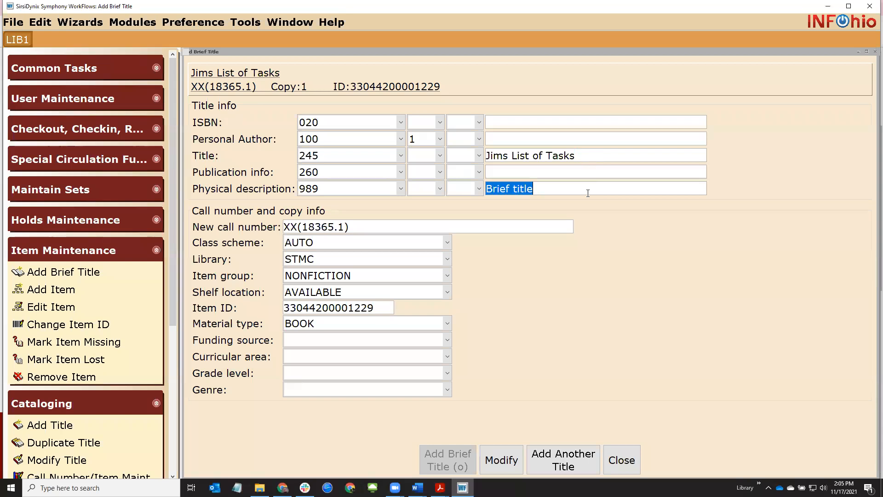
pyautogui.moveTo(560, 188); pyautogui.dragTo(486, 186)
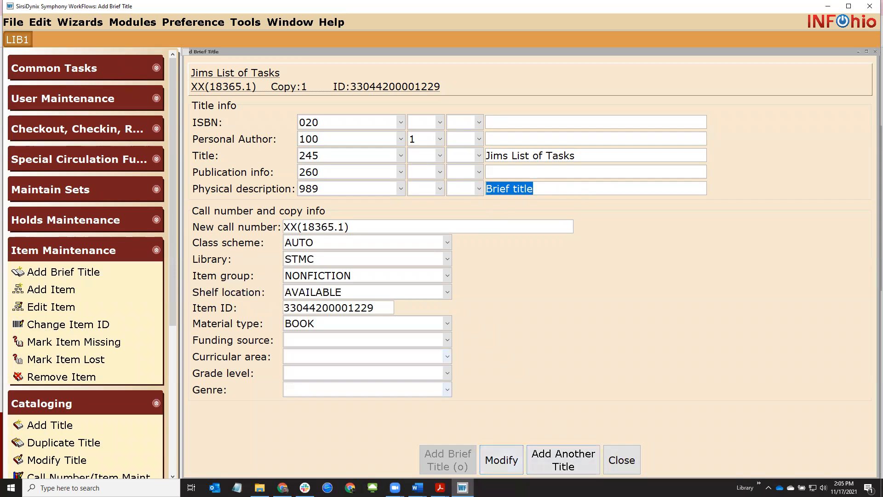
pyautogui.click(619, 466)
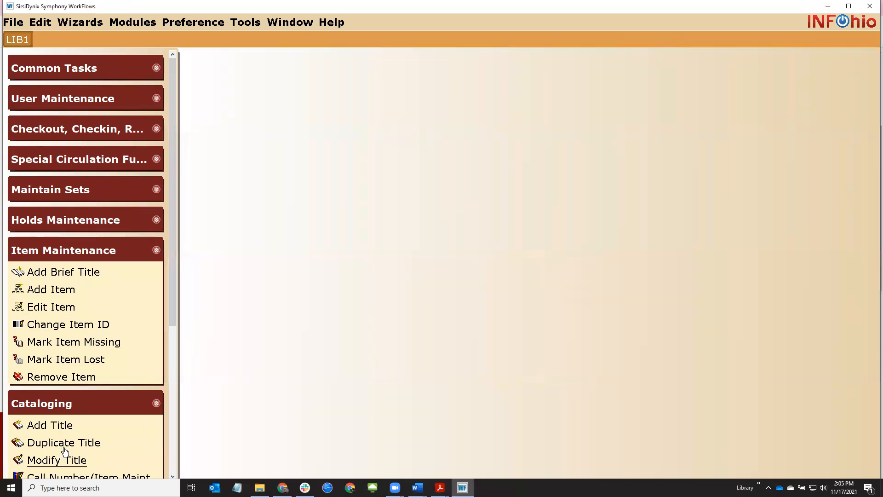
pyautogui.click(56, 459)
# Clear Shadow title on the Jims List of Tasks record, save it, and close Modify Title
pyautogui.click(293, 135)
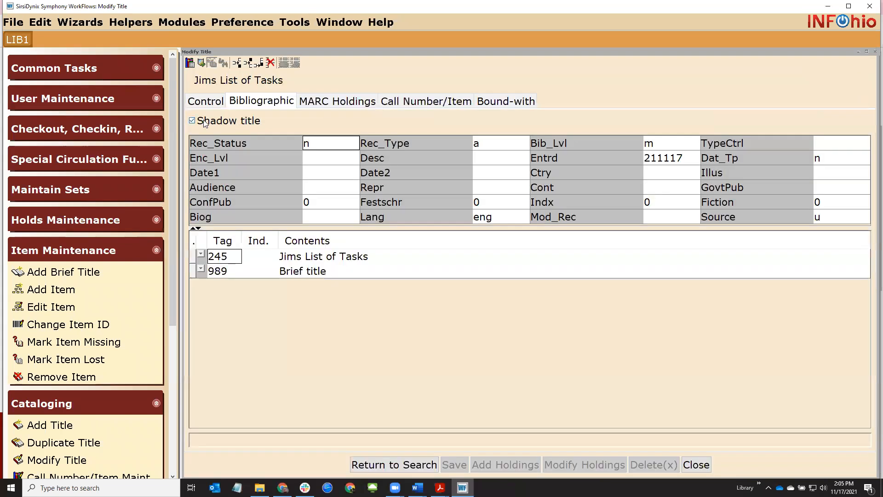
pyautogui.click(193, 121)
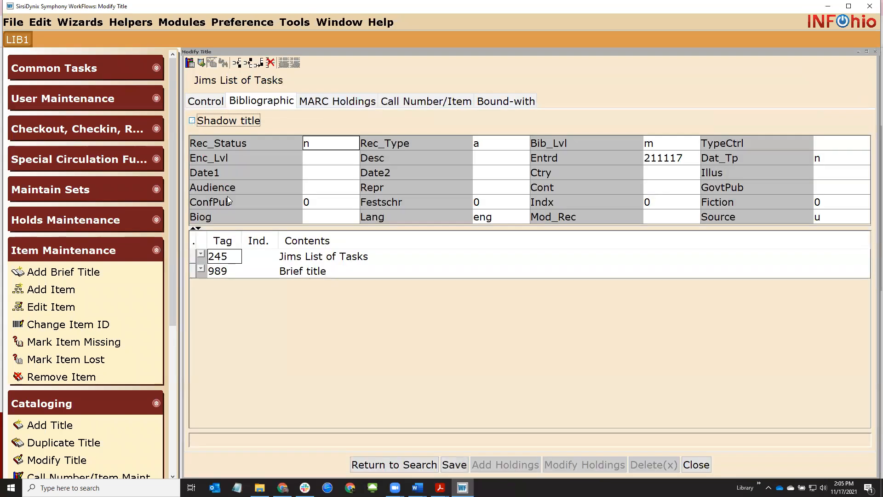
pyautogui.click(446, 465)
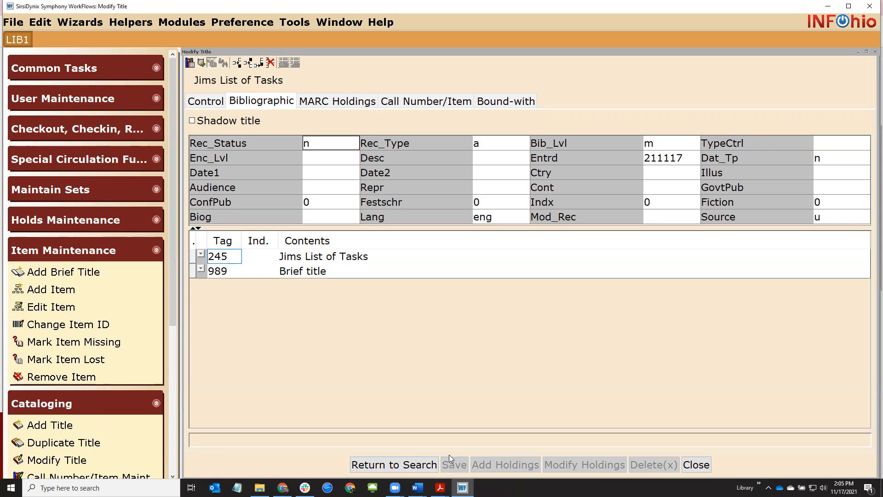
pyautogui.click(694, 465)
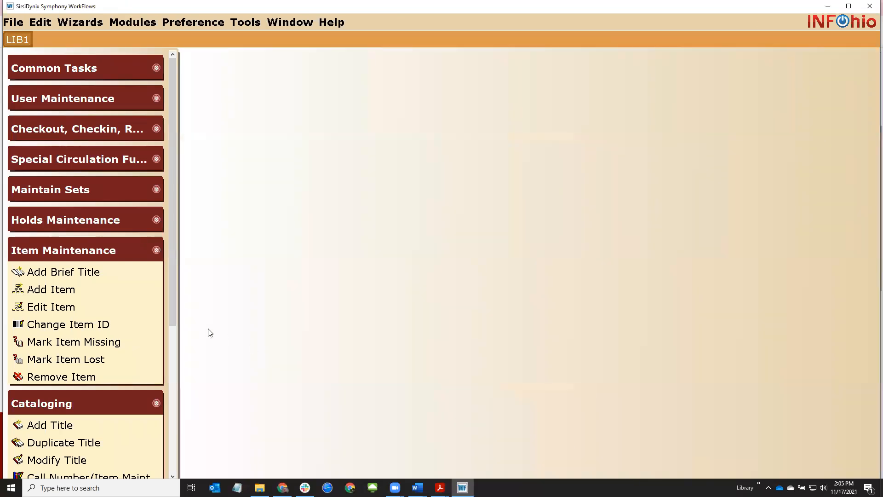
# Connect SmartPORT to the INFOhio Template database, search title 'xxxx', and display the Laptop computer template
pyautogui.click(104, 251)
pyautogui.moveTo(170, 301); pyautogui.dragTo(171, 362)
pyautogui.click(64, 350)
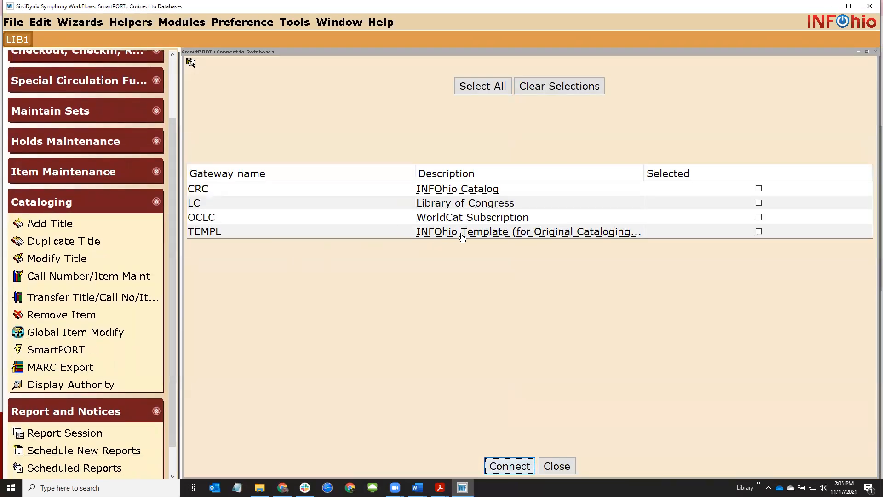
pyautogui.click(759, 232)
pyautogui.click(506, 468)
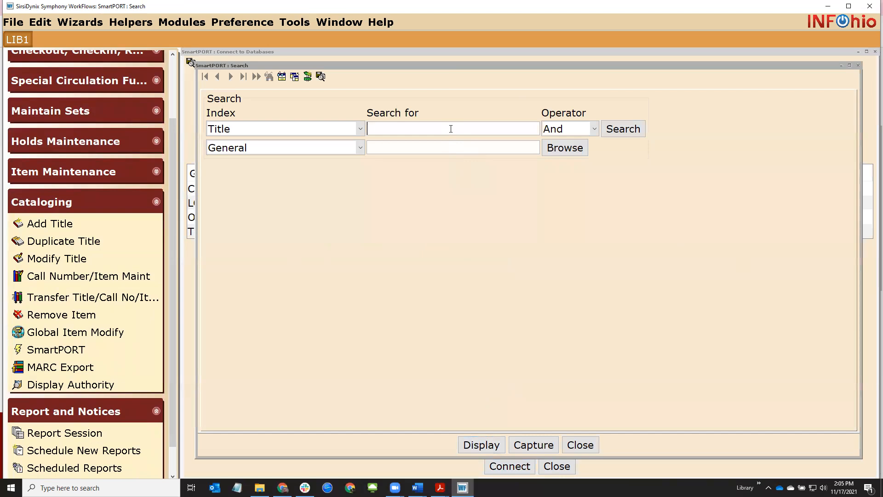
pyautogui.write('xxxx')
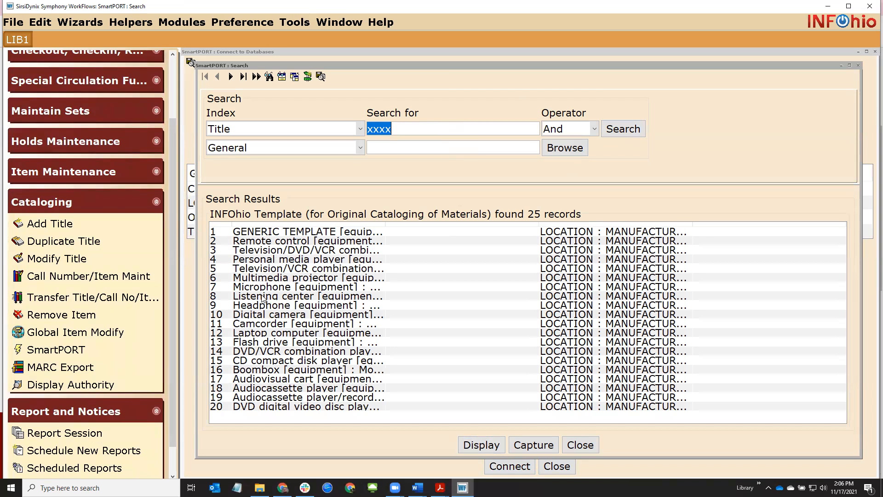
pyautogui.click(267, 336)
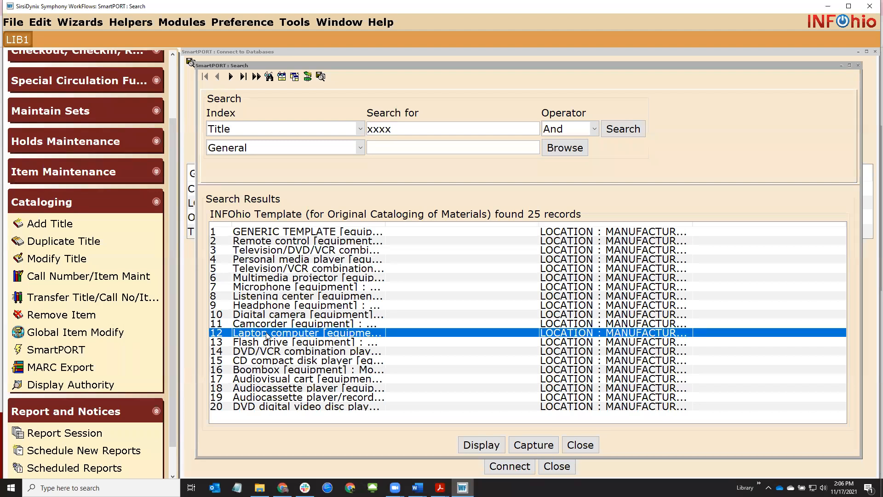
pyautogui.moveTo(418, 488)
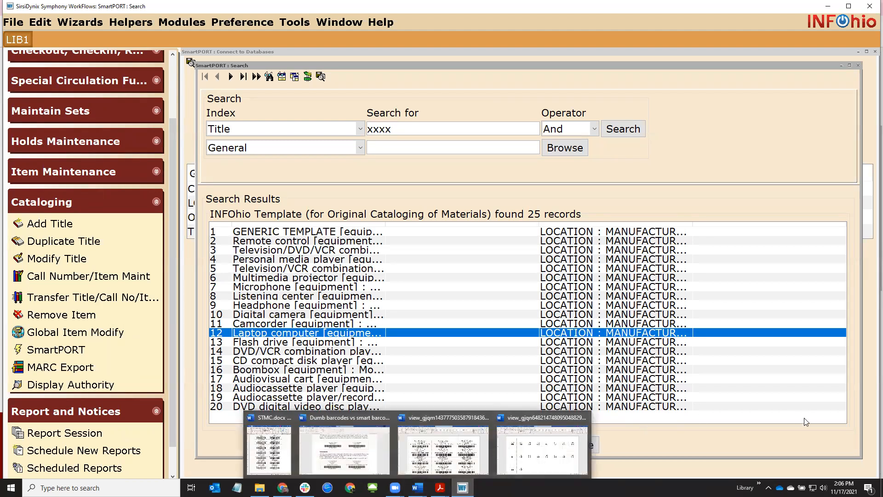
pyautogui.click(491, 448)
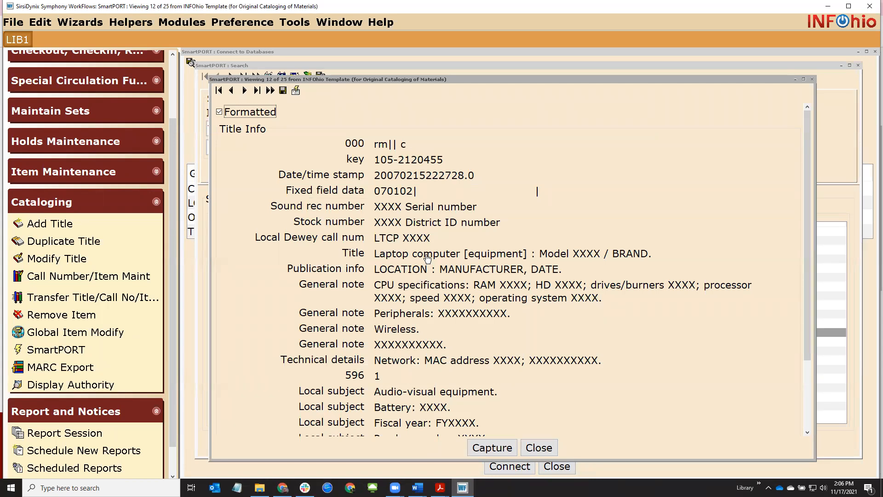
# Point out the XXXX placeholders in Sound rec and Stock numbers and BRAND in the Laptop computer title
pyautogui.moveTo(374, 211); pyautogui.dragTo(401, 212)
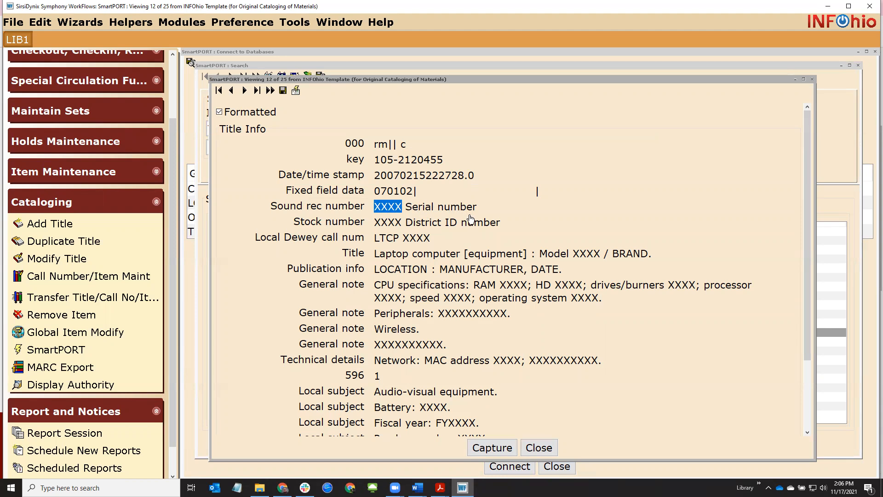
pyautogui.moveTo(377, 225); pyautogui.dragTo(402, 224)
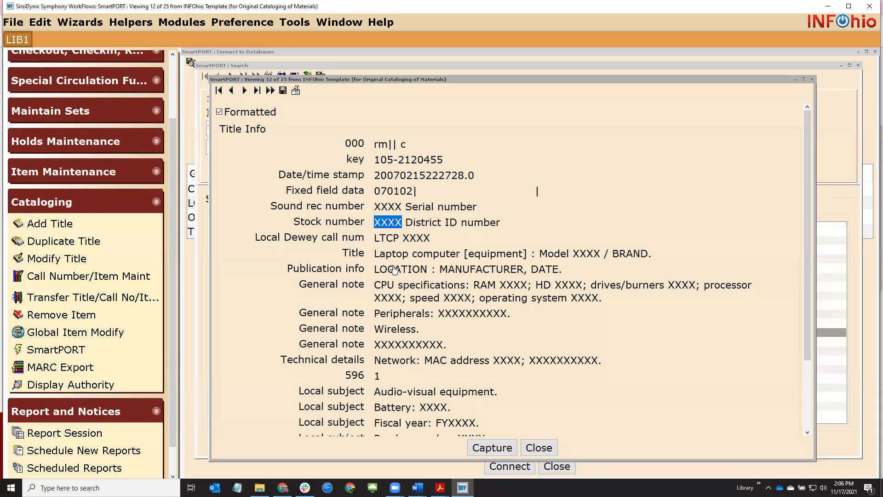
pyautogui.moveTo(375, 259); pyautogui.dragTo(461, 260)
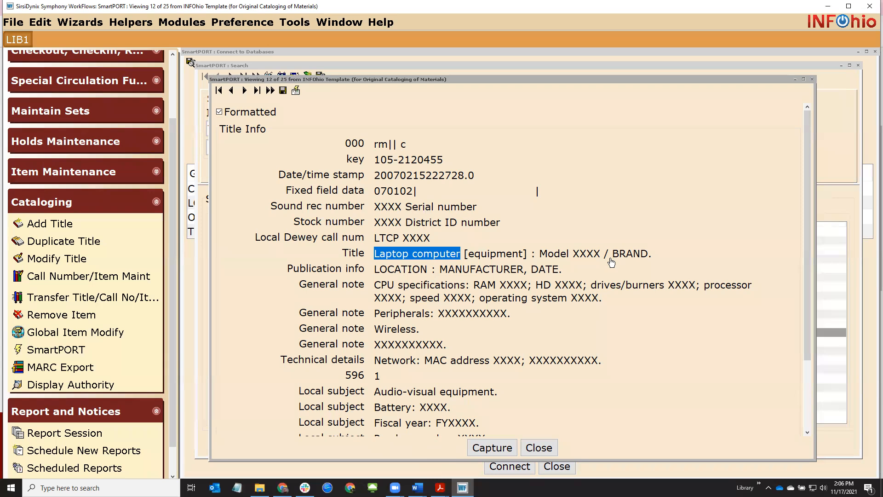
pyautogui.moveTo(574, 259); pyautogui.dragTo(649, 259)
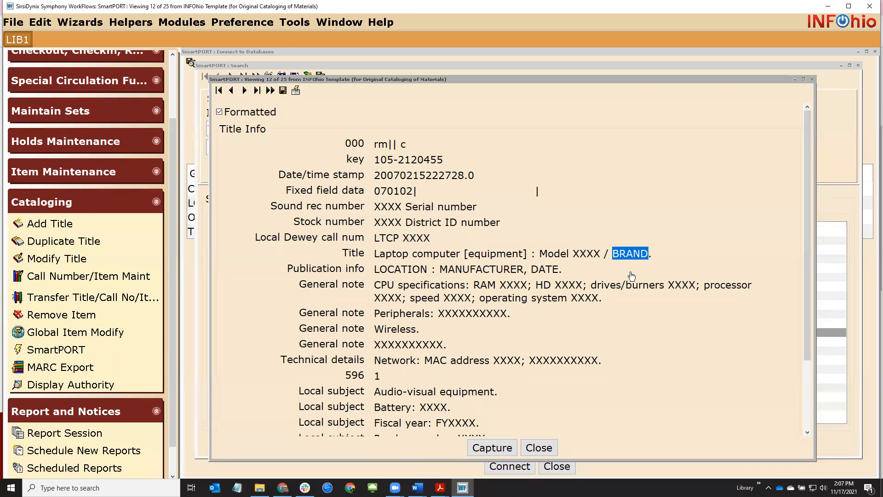
# Capture the Laptop computer template for library STMC, save it, and close the SmartPORT windows
pyautogui.click(492, 448)
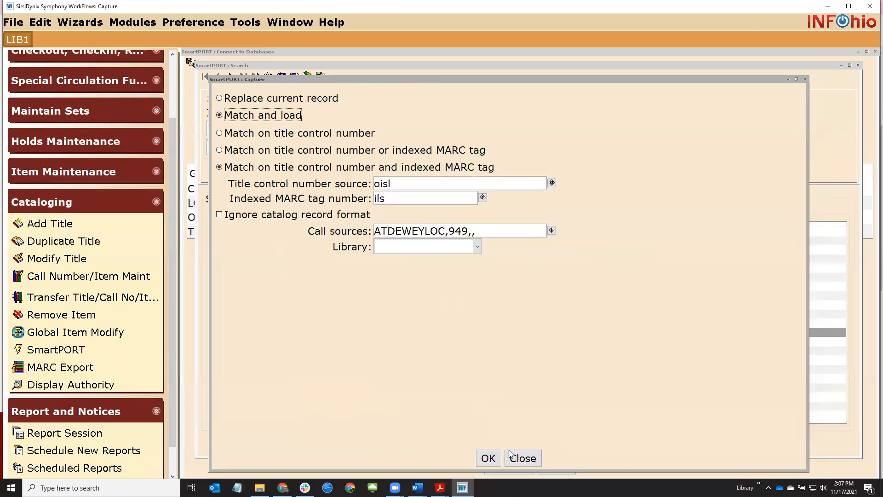
pyautogui.click(477, 247)
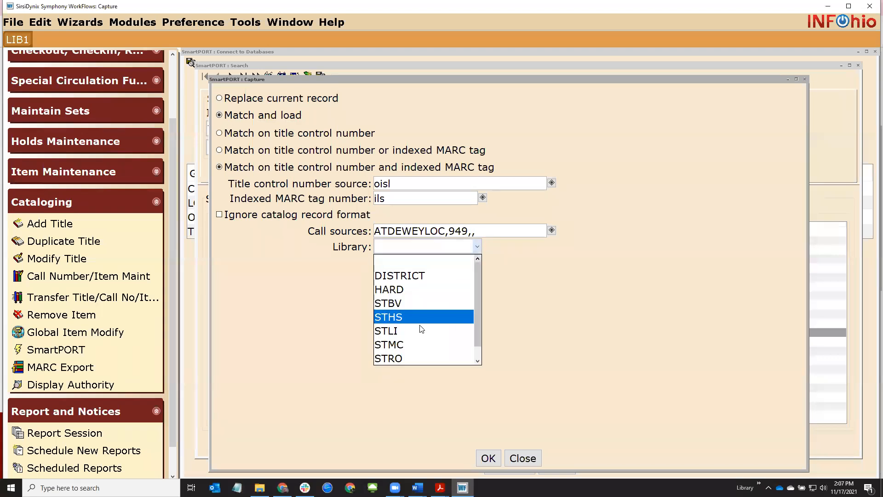
pyautogui.click(419, 342)
pyautogui.click(494, 461)
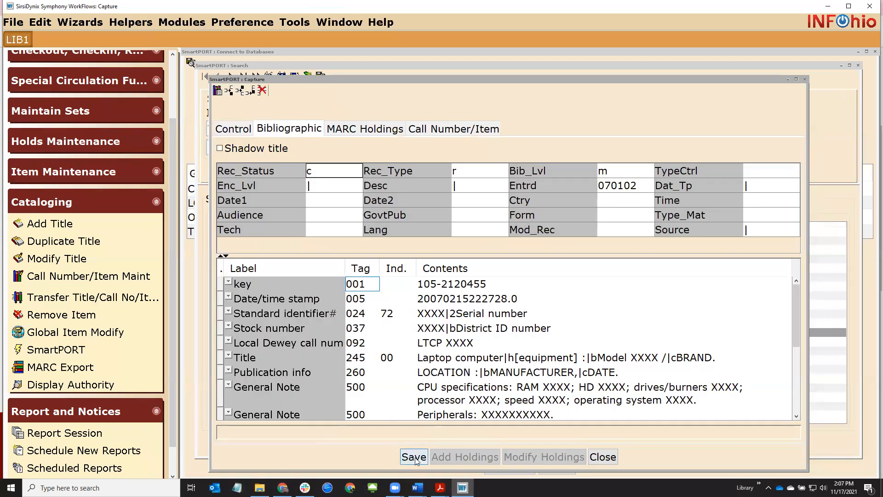
pyautogui.click(415, 459)
pyautogui.click(602, 458)
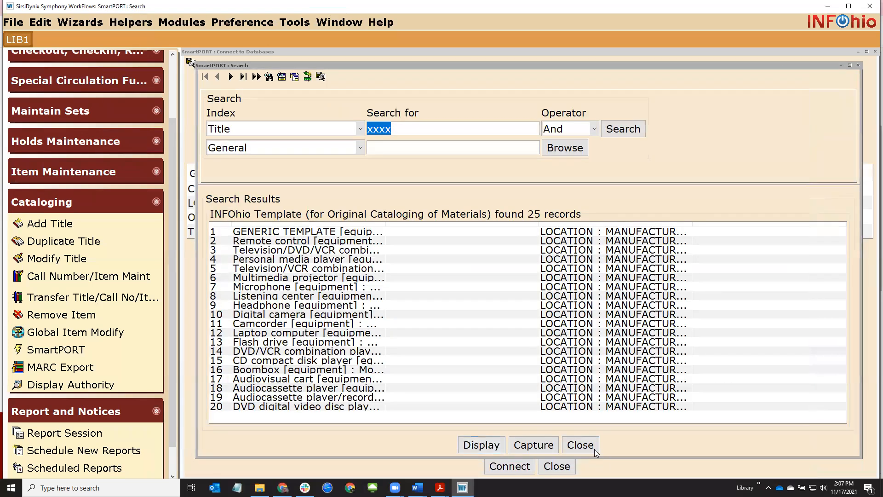
pyautogui.click(582, 446)
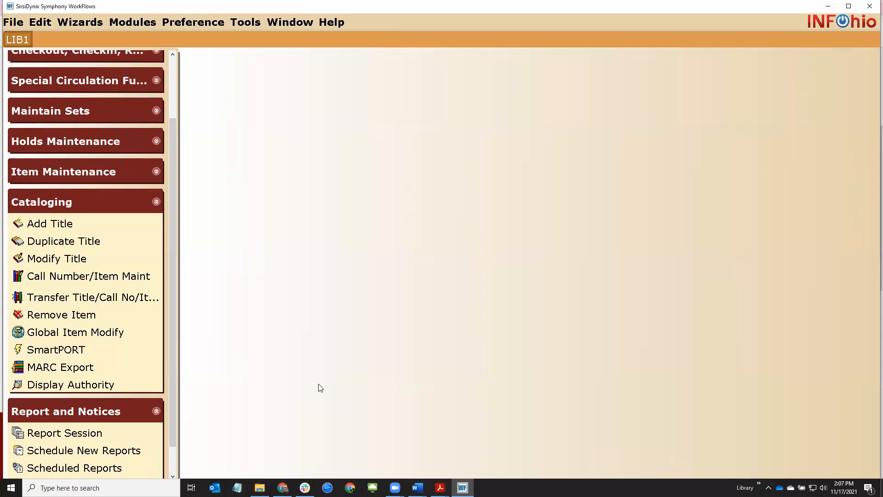
pyautogui.click(59, 258)
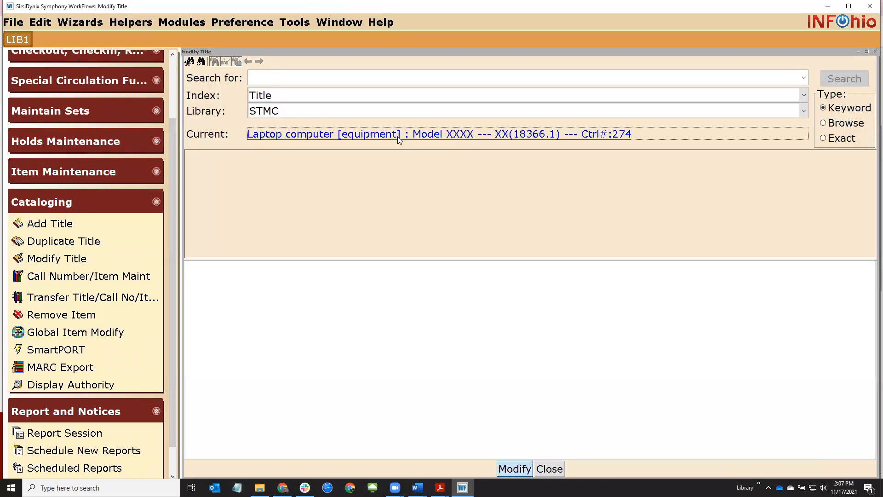
# Replace the XXXX placeholders with 024 serial number 123456789 and 037 district ID 74445
pyautogui.click(399, 134)
pyautogui.click(310, 285)
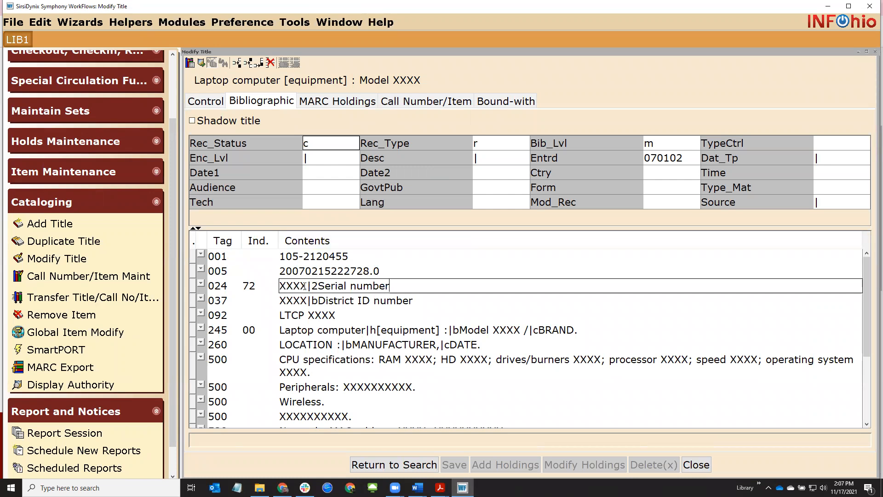
pyautogui.moveTo(306, 286); pyautogui.dragTo(277, 287)
pyautogui.write('123456789')
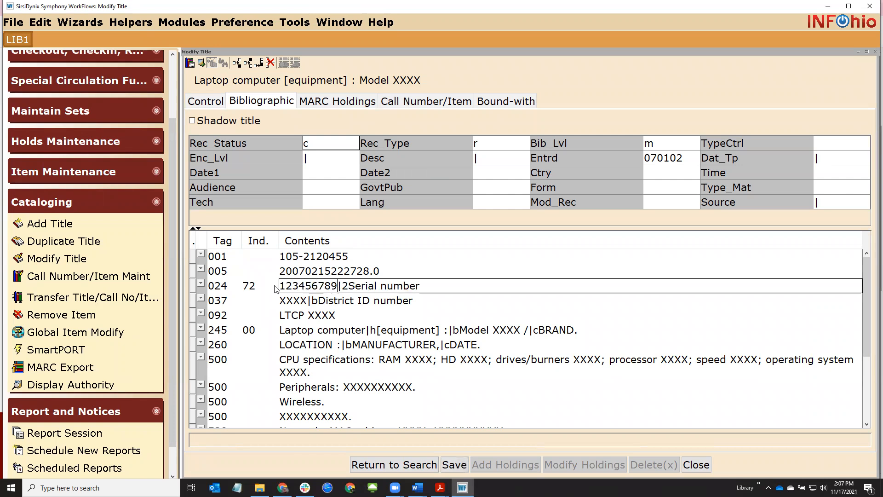
pyautogui.click(307, 303)
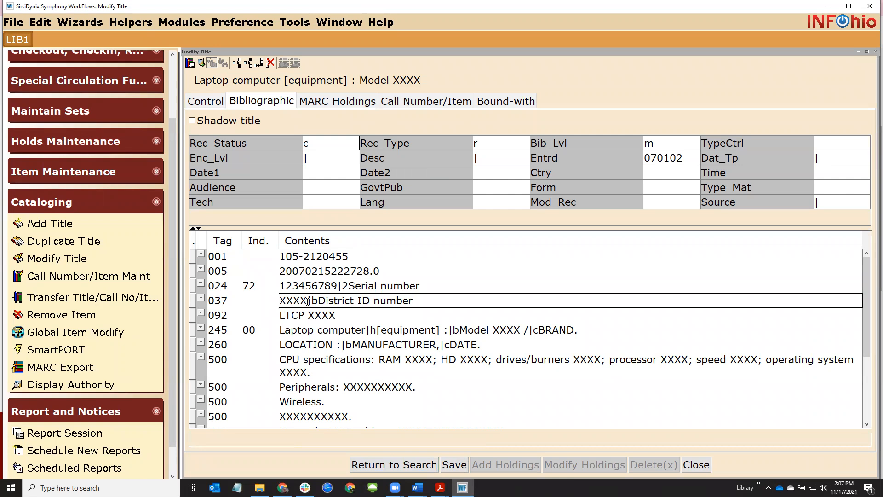
pyautogui.moveTo(308, 302); pyautogui.dragTo(282, 301)
pyautogui.write('74445')
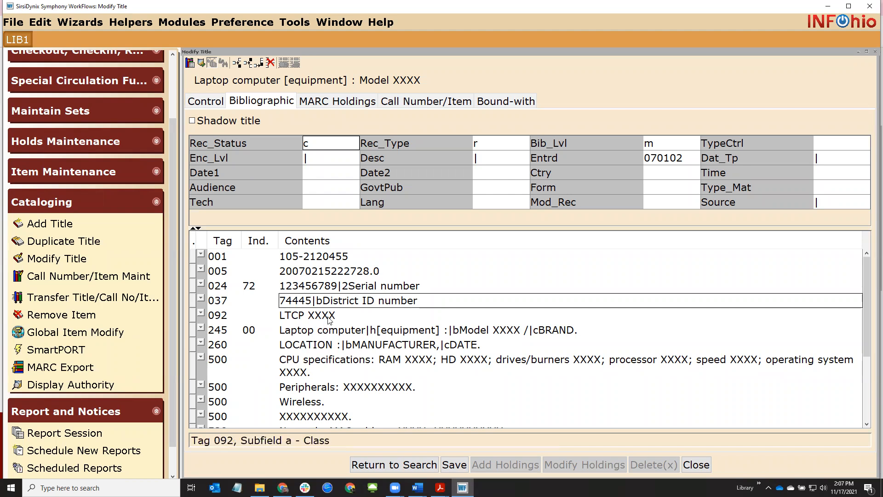
# Delete the 092 local call number field (LTCP XXXX)
pyautogui.click(213, 319)
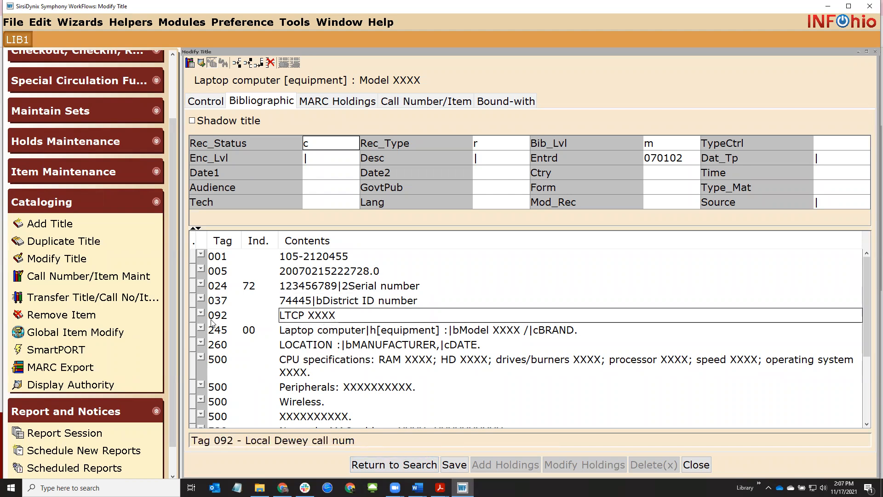
pyautogui.moveTo(280, 316); pyautogui.dragTo(340, 316)
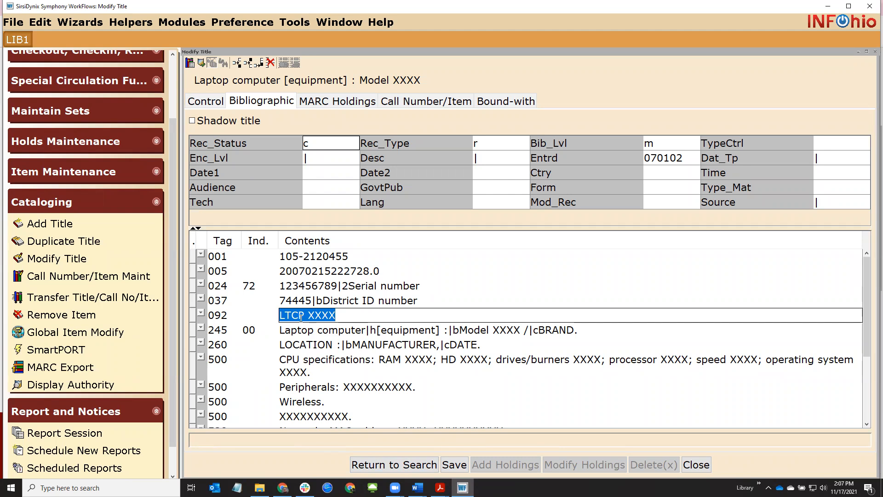
pyautogui.rightClick(351, 315)
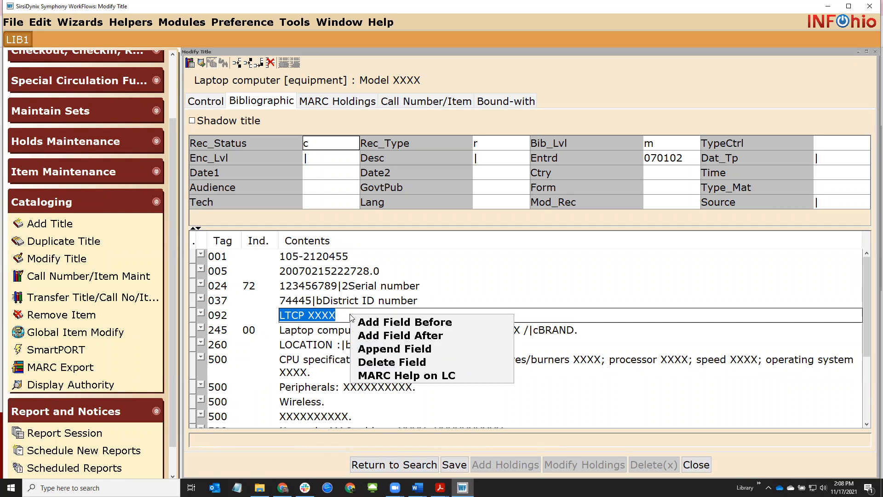
pyautogui.click(390, 362)
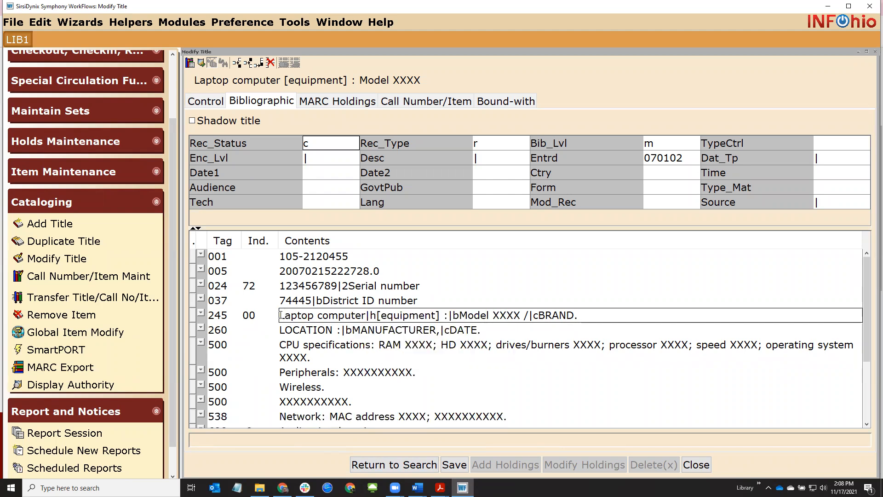
# Change the 245 title to Chromebook, Model A312x, by Acer
pyautogui.moveTo(280, 316); pyautogui.dragTo(311, 316)
pyautogui.click(308, 315)
pyautogui.moveTo(367, 315); pyautogui.dragTo(259, 321)
pyautogui.write('Chro')
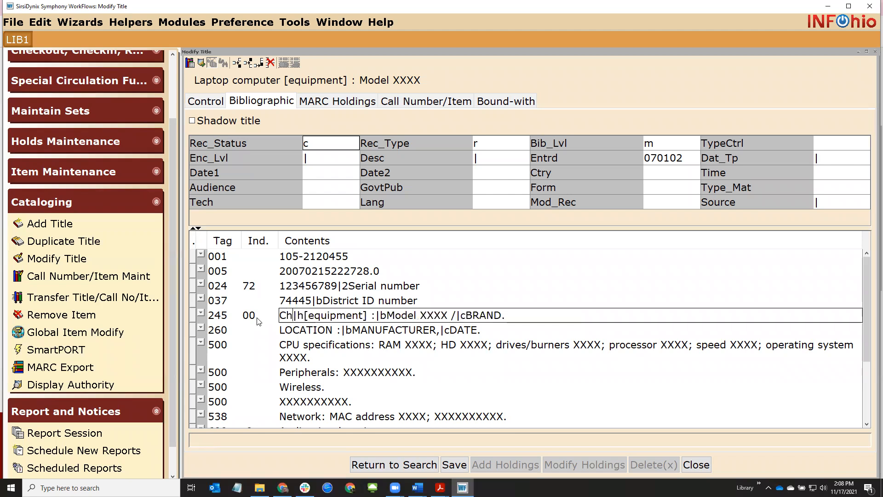
pyautogui.write('mebook')
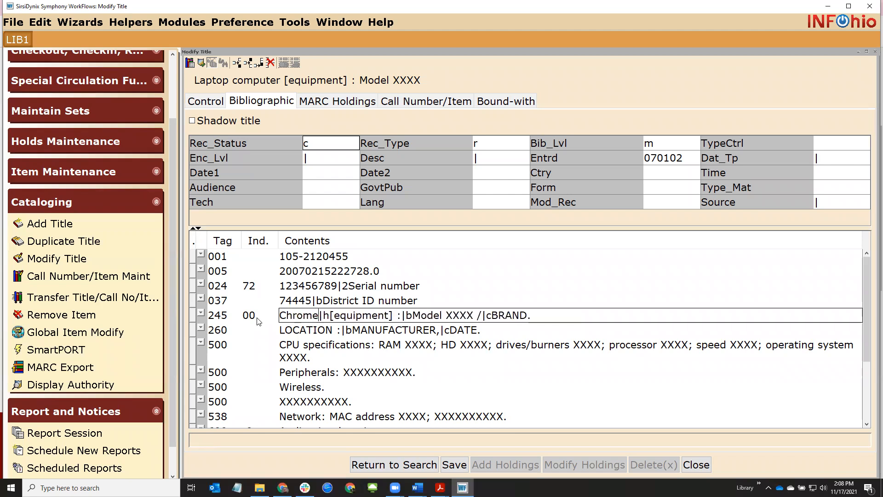
pyautogui.press('Right')
pyautogui.press('Right')
pyautogui.press('Right')
pyautogui.press('Right')
pyautogui.press('Right')
pyautogui.press('Right')
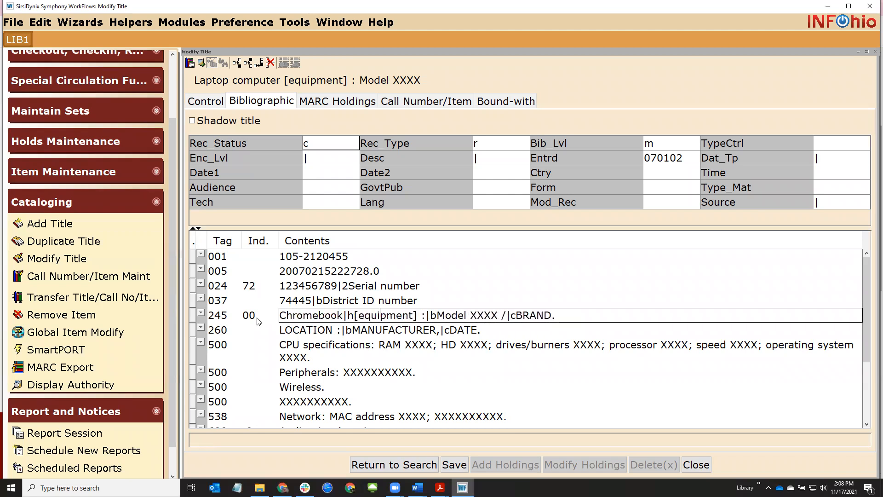
pyautogui.press('BackSpace')
pyautogui.press('BackSpace')
pyautogui.press('BackSpace')
pyautogui.press('BackSpace')
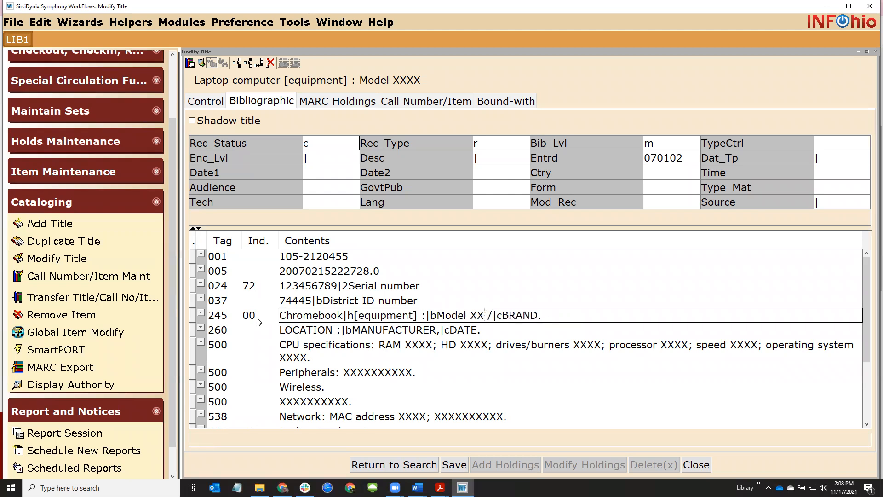
pyautogui.write('A312x')
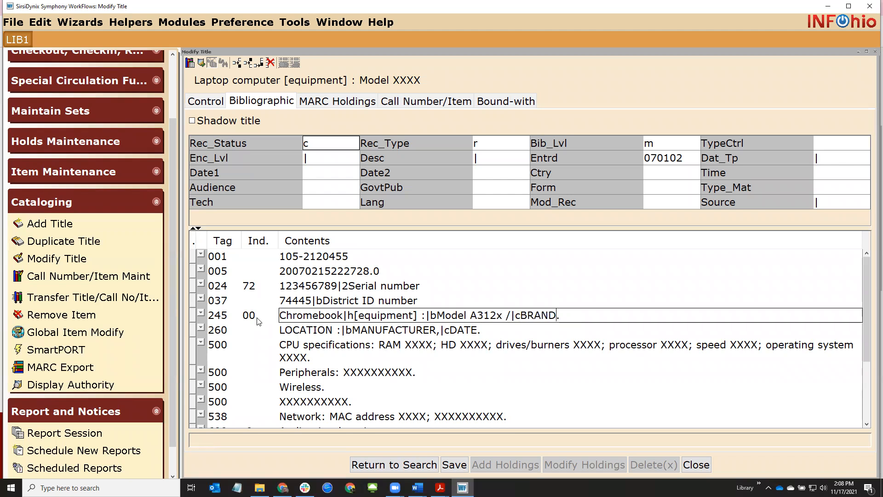
pyautogui.press('BackSpace')
pyautogui.press('BackSpace')
pyautogui.press('BackSpace')
pyautogui.press('BackSpace')
pyautogui.press('BackSpace')
pyautogui.write('Acer')
# Set the 260 publication field to New York : Acer, 2021
pyautogui.click(237, 331)
pyautogui.click(299, 332)
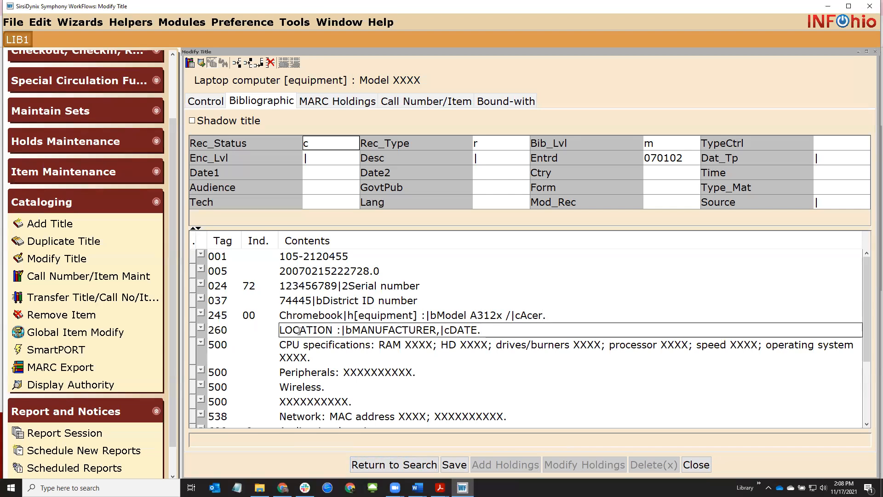
pyautogui.moveTo(333, 330); pyautogui.dragTo(280, 330)
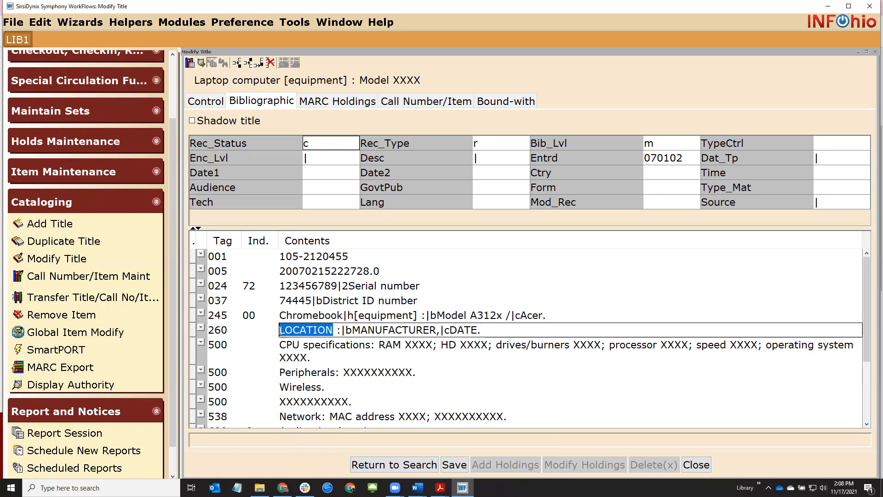
pyautogui.write('New Yo')
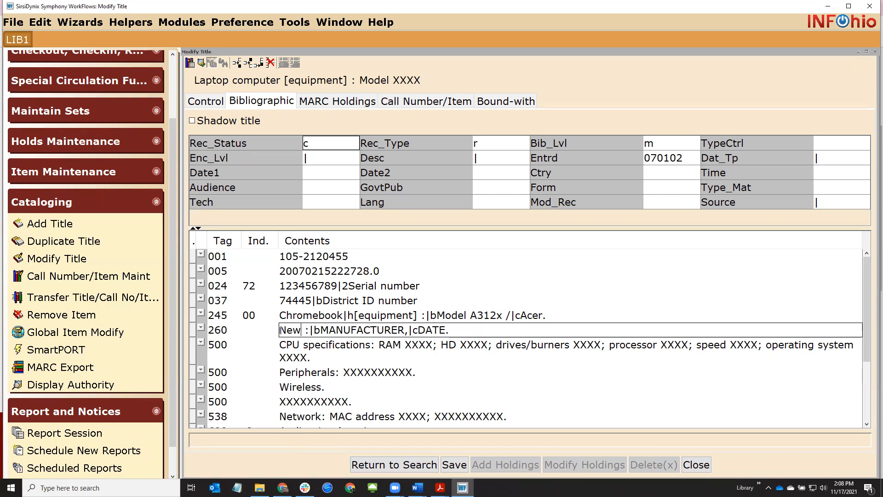
pyautogui.write('rk')
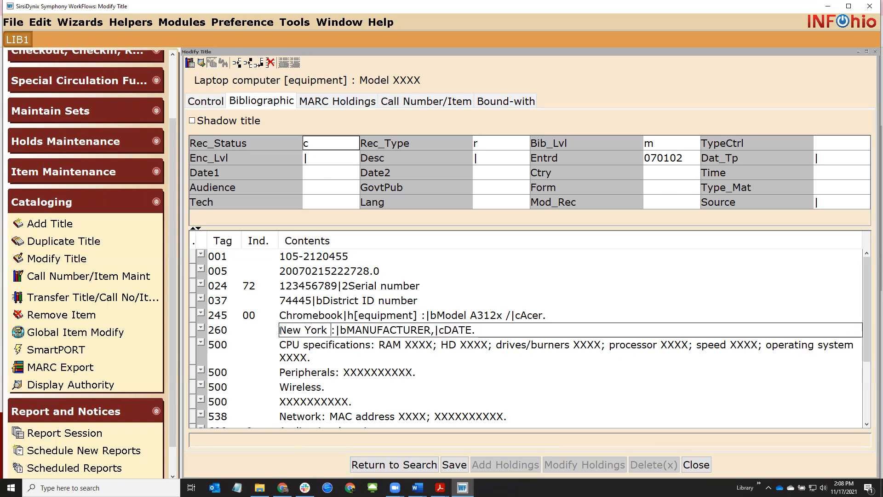
pyautogui.press('Right')
pyautogui.press('Right')
pyautogui.press('Right')
pyautogui.press('Right')
pyautogui.press('Right')
pyautogui.press('Right')
pyautogui.press('Right')
pyautogui.press('Right')
pyautogui.press('Right')
pyautogui.press('BackSpace')
pyautogui.press('BackSpace')
pyautogui.press('BackSpace')
pyautogui.press('BackSpace')
pyautogui.press('BackSpace')
pyautogui.press('BackSpace')
pyautogui.press('BackSpace')
pyautogui.press('BackSpace')
pyautogui.press('BackSpace')
pyautogui.press('BackSpace')
pyautogui.press('BackSpace')
pyautogui.press('BackSpace')
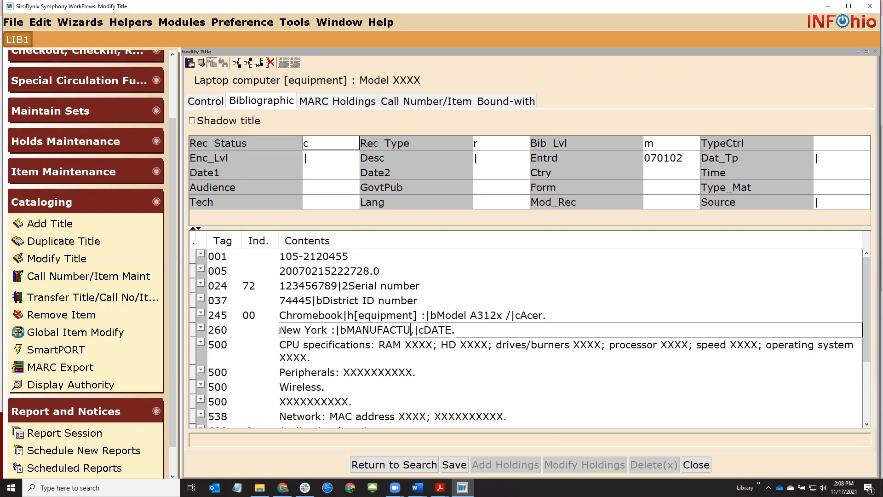
pyautogui.write('Acers')
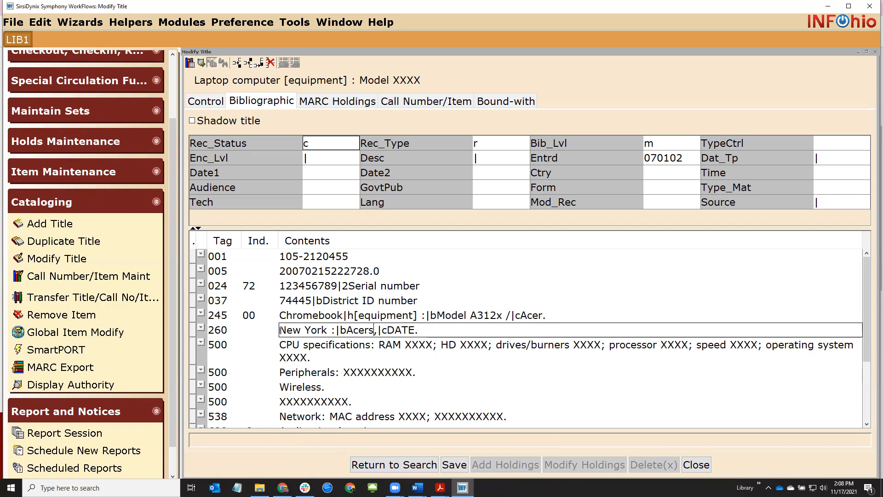
pyautogui.press('BackSpace')
pyautogui.press('BackSpace')
pyautogui.press('BackSpace')
pyautogui.press('BackSpace')
pyautogui.write('2021')
pyautogui.click(345, 346)
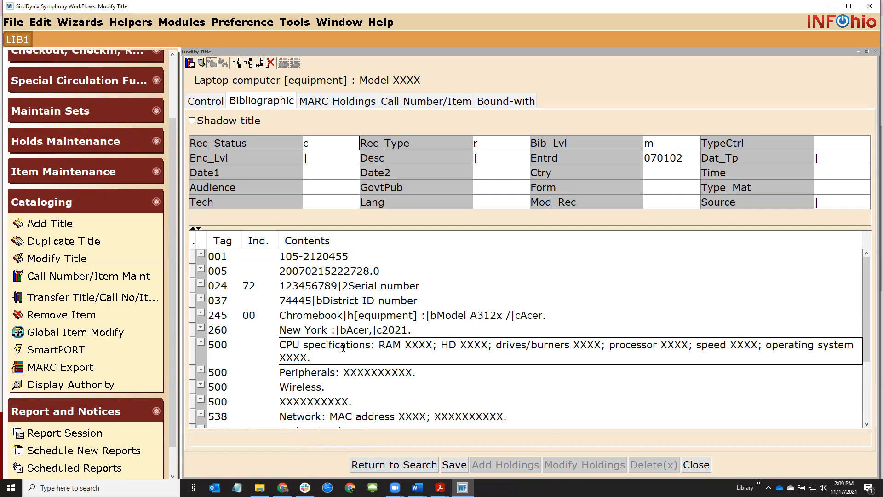
# Delete the CPU specifications note and change the Peripherals note to 'Charger and bag'
pyautogui.rightClick(368, 343)
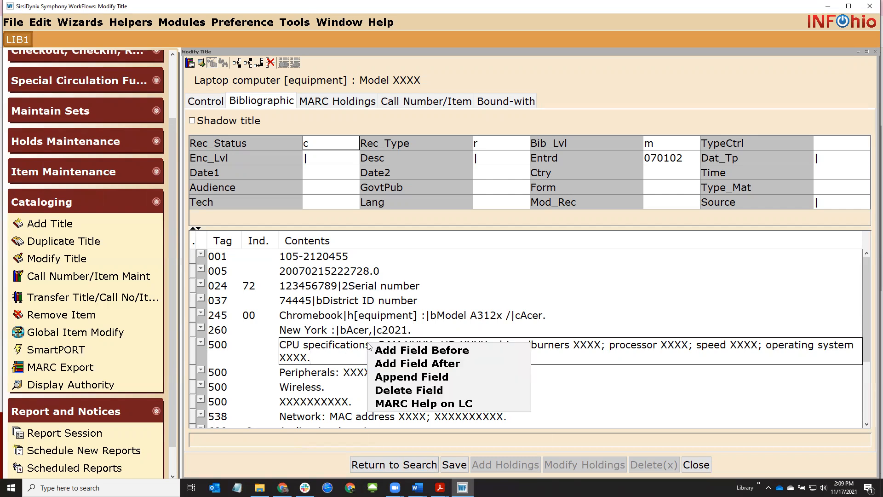
pyautogui.click(386, 389)
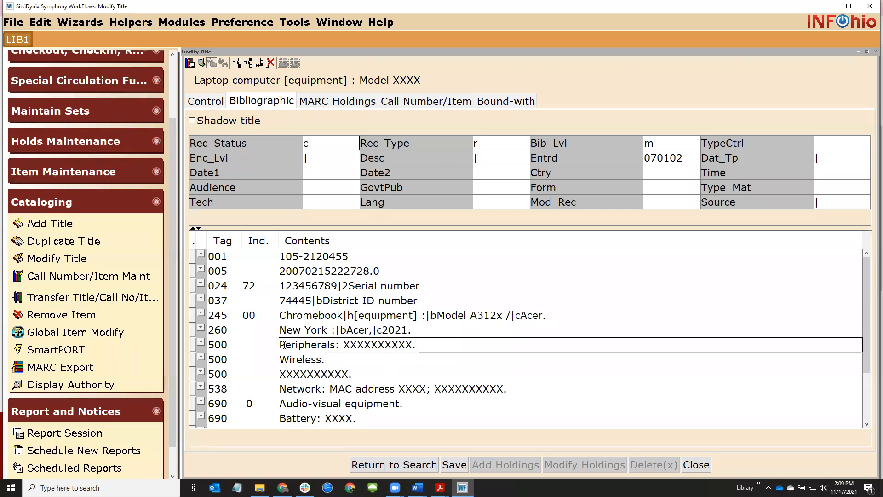
pyautogui.moveTo(345, 344); pyautogui.dragTo(413, 345)
pyautogui.write('Charger and ')
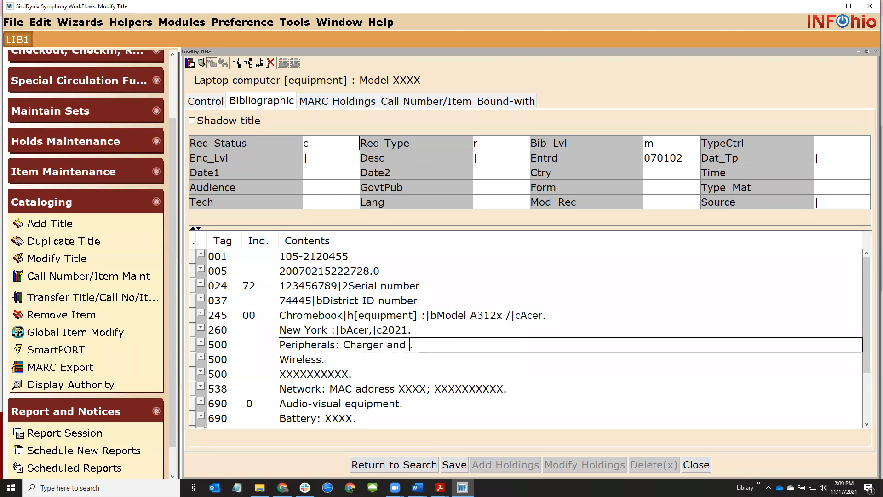
pyautogui.write('bag')
# Replace the placeholder 500 note text with 'Add in some notes.'
pyautogui.click(283, 375)
pyautogui.moveTo(282, 375); pyautogui.dragTo(350, 370)
pyautogui.write('Add in someno')
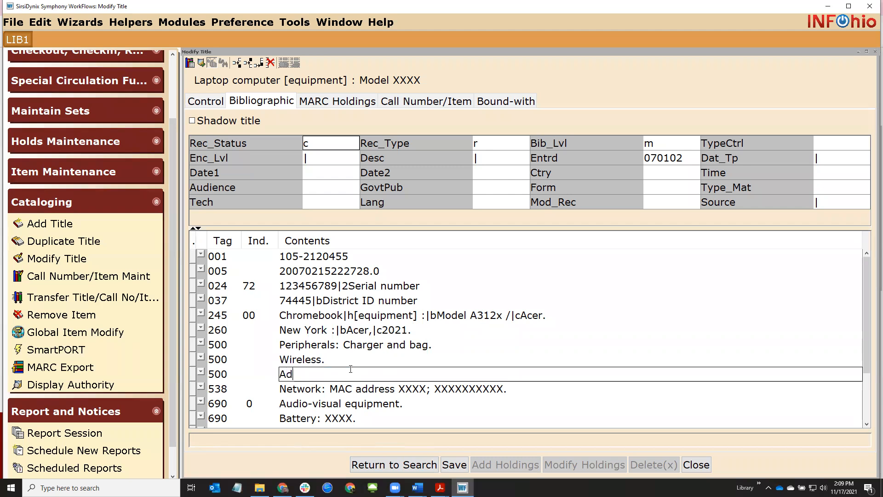
pyautogui.press('BackSpace')
pyautogui.press('BackSpace')
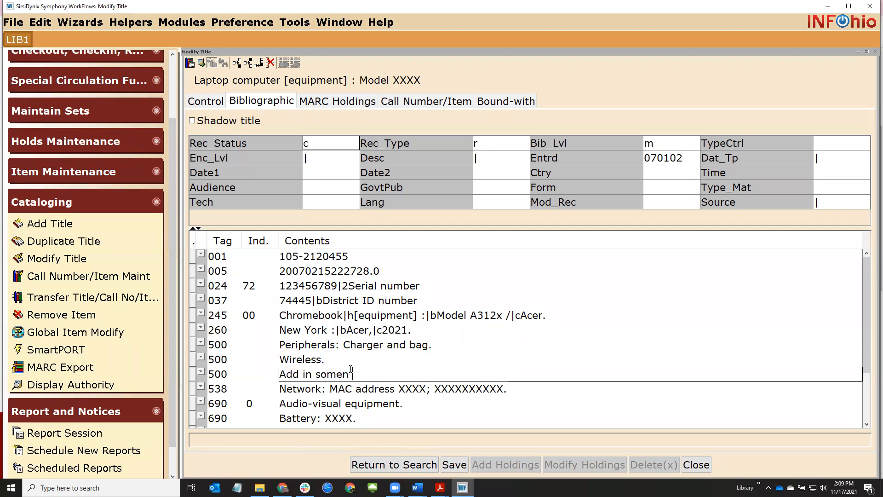
pyautogui.write('notes.')
# Delete the 538 network note field and the Battery 690 field
pyautogui.scroll(-2, 351, 369)
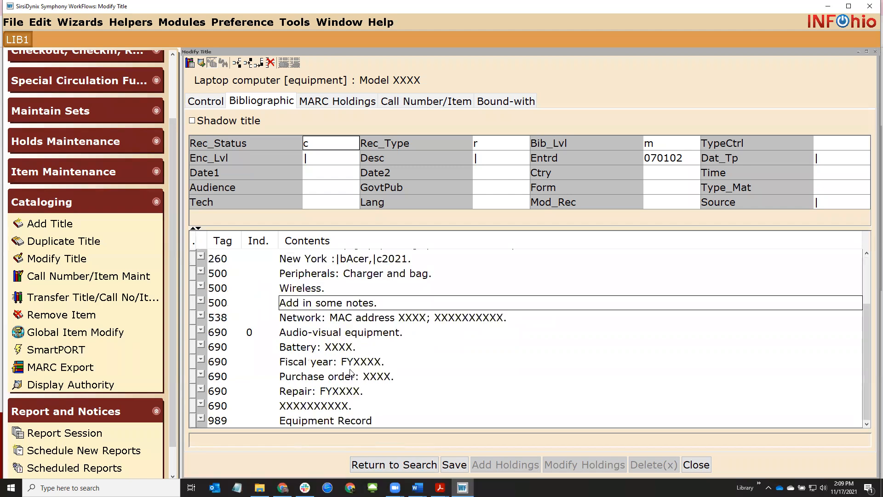
pyautogui.rightClick(399, 319)
pyautogui.click(446, 368)
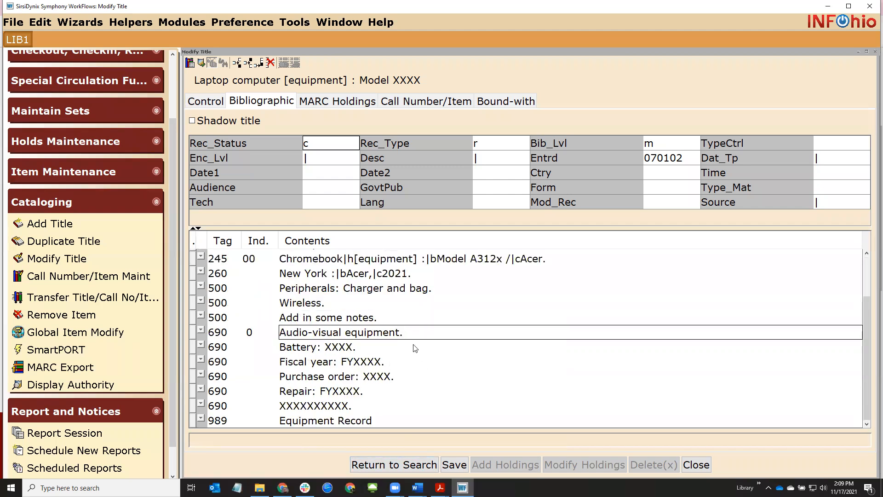
pyautogui.rightClick(385, 348)
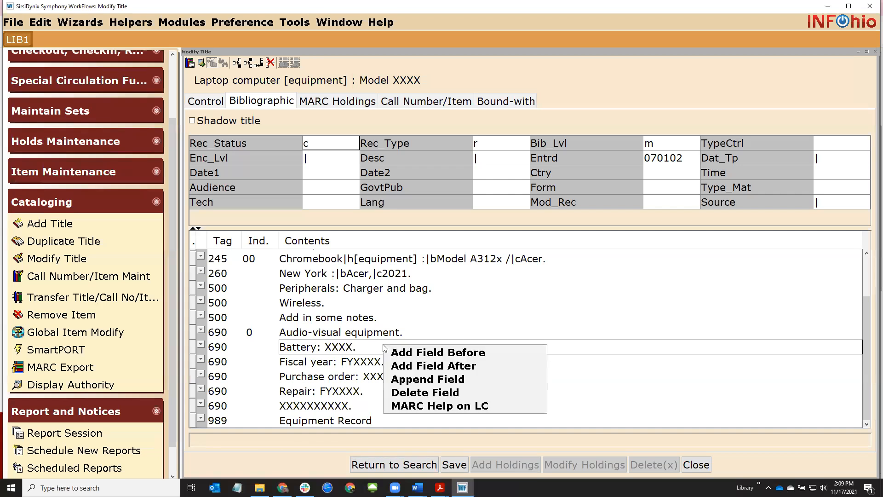
pyautogui.click(447, 395)
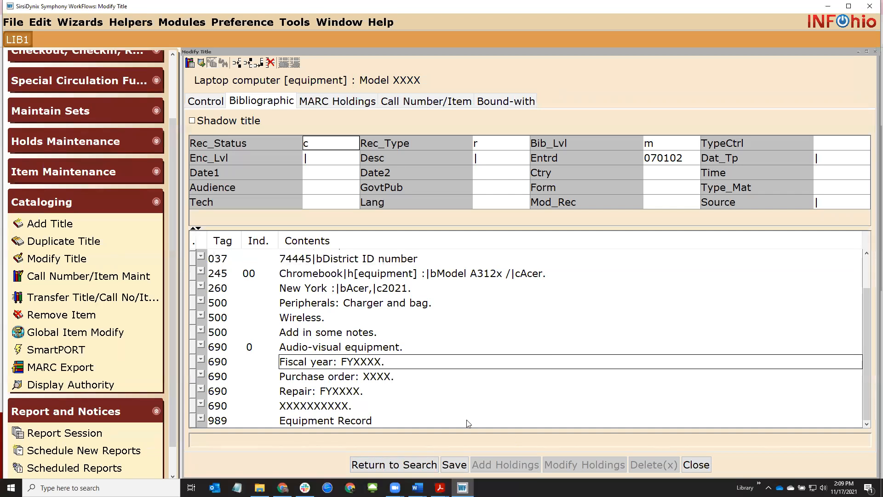
# Fill in fiscal year 2021 and purchase order 123987 in the Equipment Record
pyautogui.press('BackSpace')
pyautogui.press('BackSpace')
pyautogui.press('BackSpace')
pyautogui.write('2021')
pyautogui.click(437, 381)
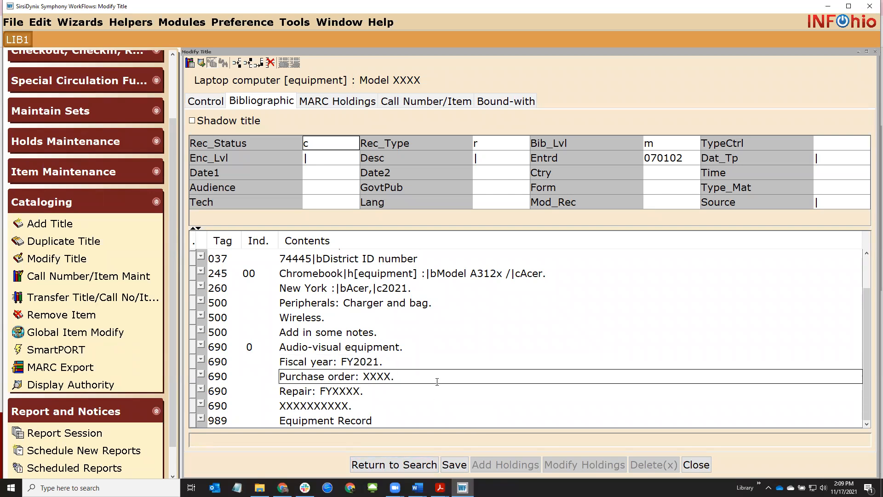
pyautogui.press('BackSpace')
pyautogui.press('BackSpace')
pyautogui.press('BackSpace')
pyautogui.press('BackSpace')
pyautogui.write('123987')
# Delete the placeholder 690 fields 'Repair: FYXXXX.' and 'XXXXXXXXXX.'
pyautogui.click(403, 390)
pyautogui.rightClick(403, 390)
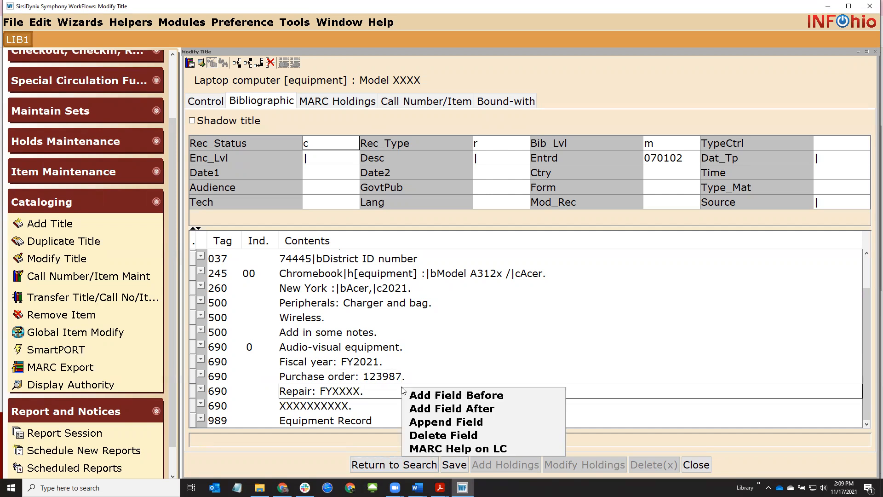
pyautogui.click(456, 435)
pyautogui.rightClick(422, 408)
pyautogui.click(464, 456)
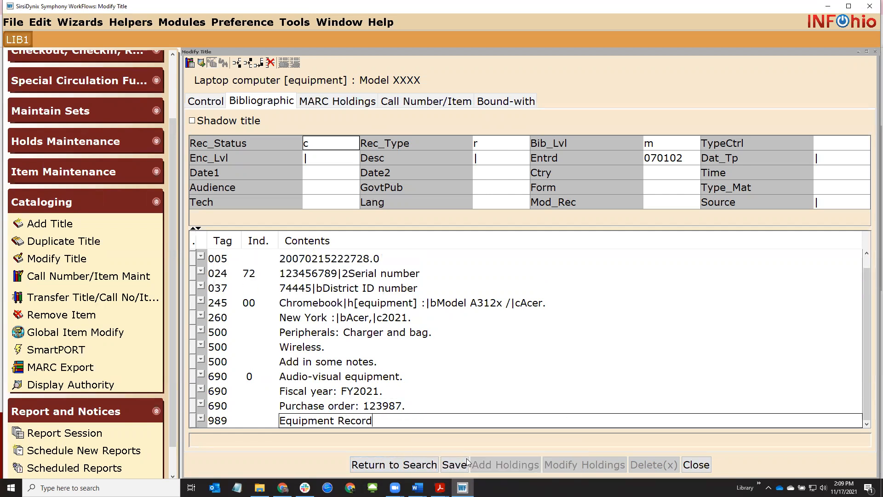
pyautogui.moveTo(308, 421); pyautogui.dragTo(345, 421)
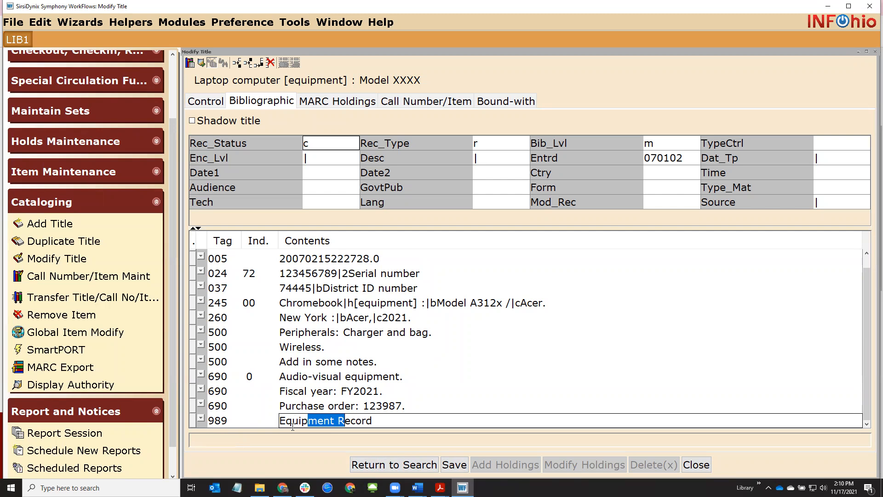
# Save the Chromebook record, check its Call Number/Item tab, and close Modify Title
pyautogui.click(457, 465)
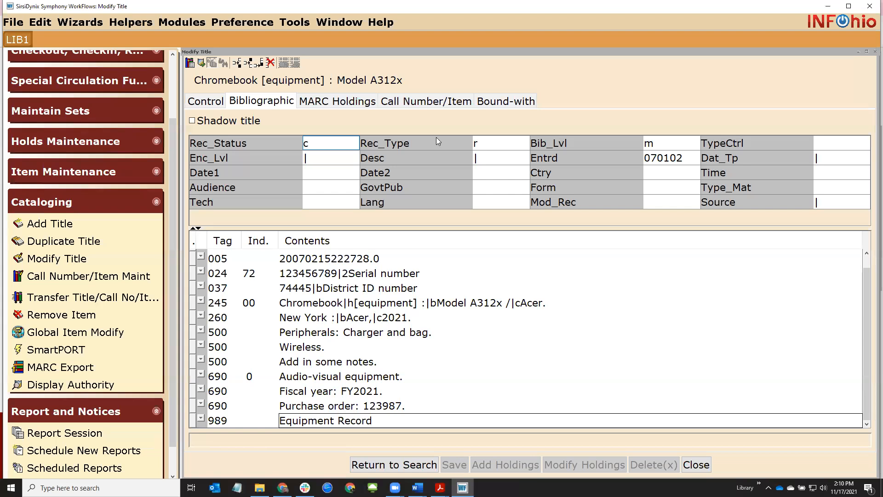
pyautogui.click(440, 108)
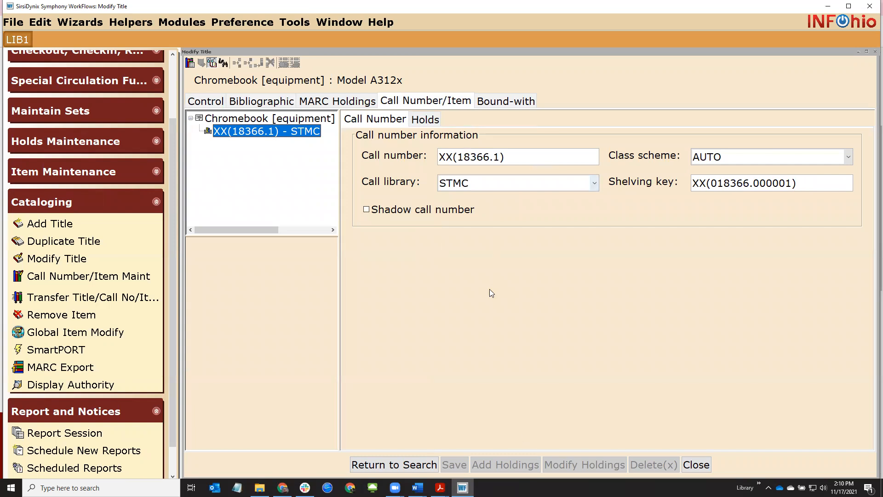
pyautogui.click(696, 465)
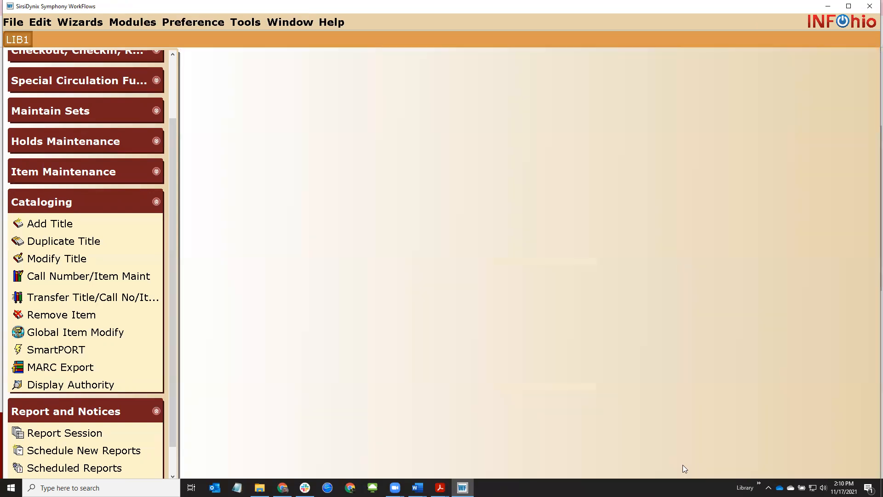
# Add a new item to the current Chromebook title with call number CB 102
pyautogui.click(105, 277)
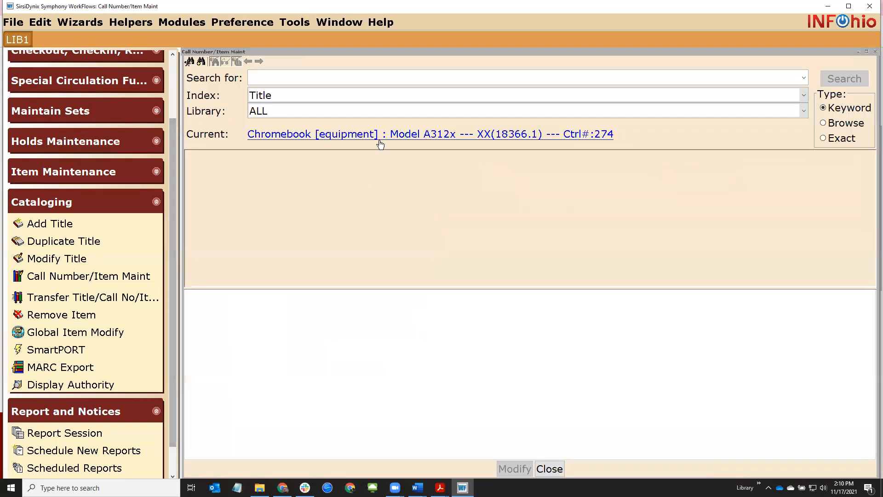
pyautogui.click(405, 134)
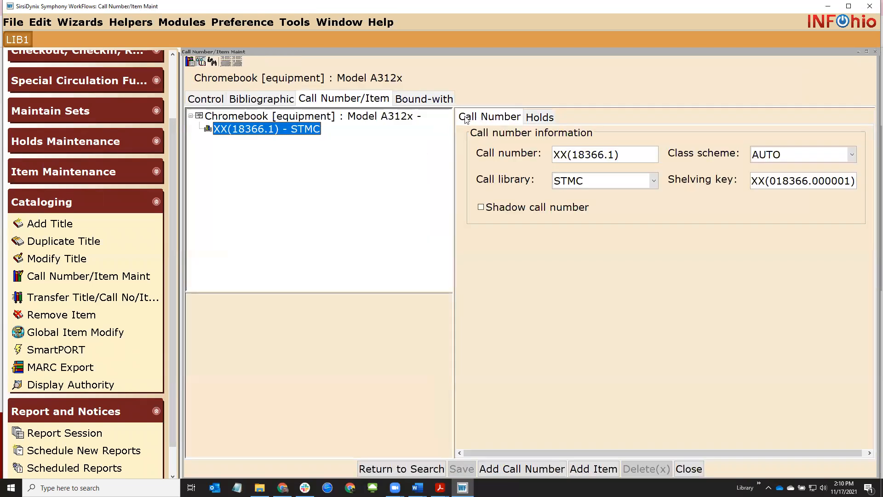
pyautogui.click(586, 470)
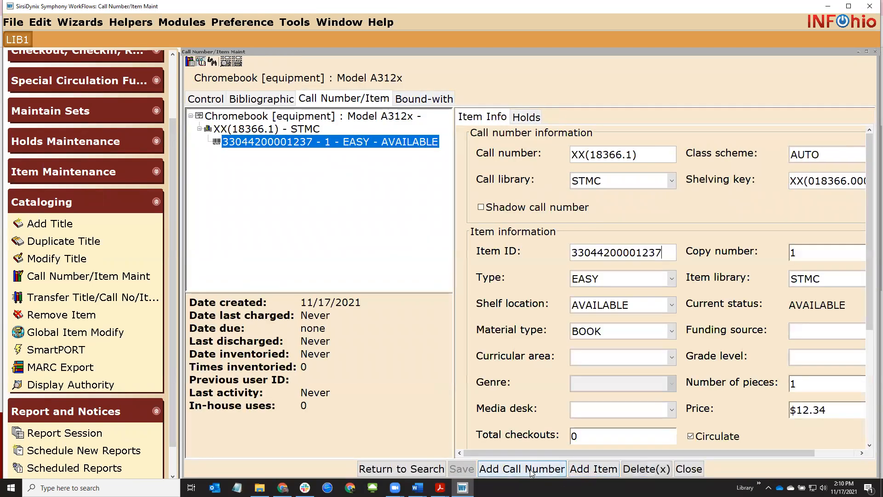
pyautogui.moveTo(648, 154); pyautogui.dragTo(554, 156)
pyautogui.write('CB 102')
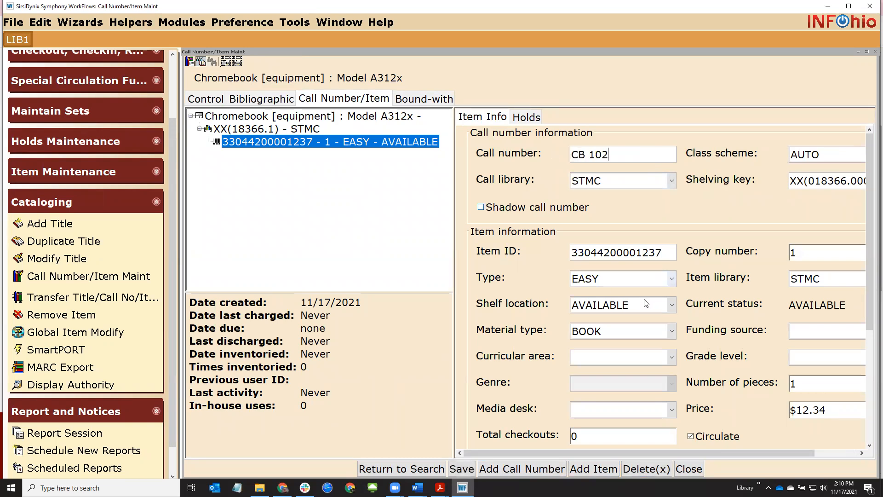
# Set both the item type and the material type to EQUIPMENT
pyautogui.click(653, 279)
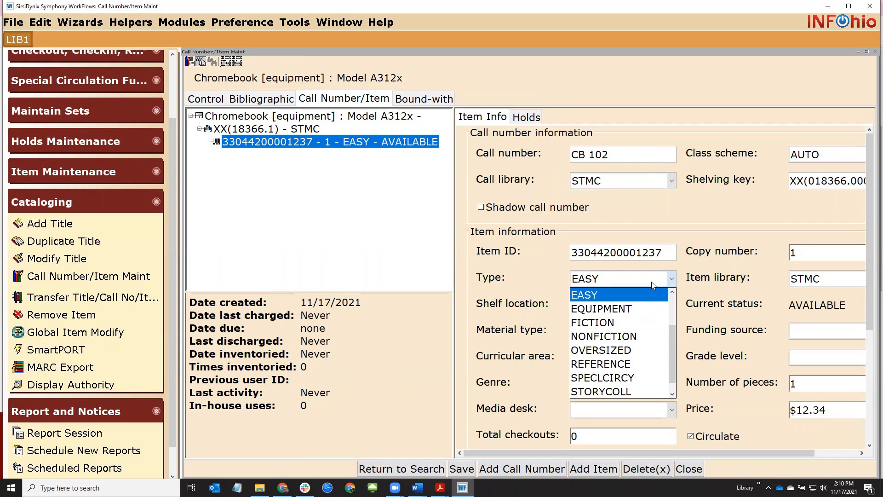
pyautogui.click(643, 309)
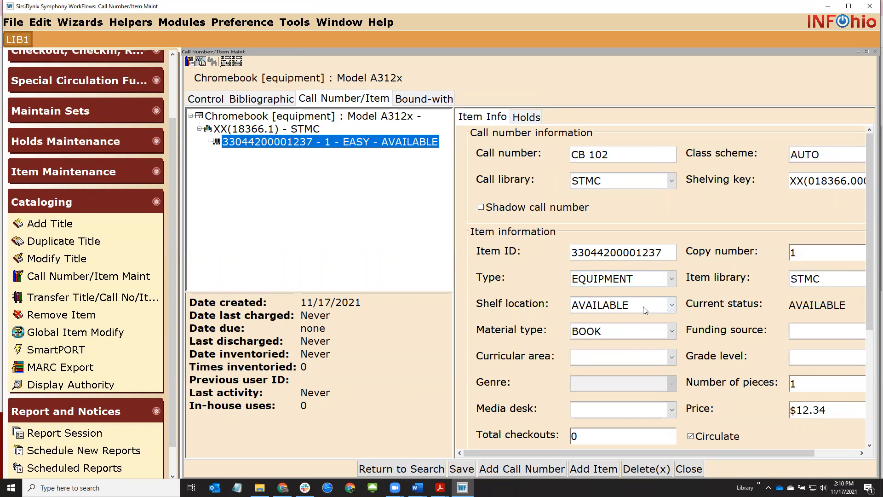
pyautogui.click(638, 330)
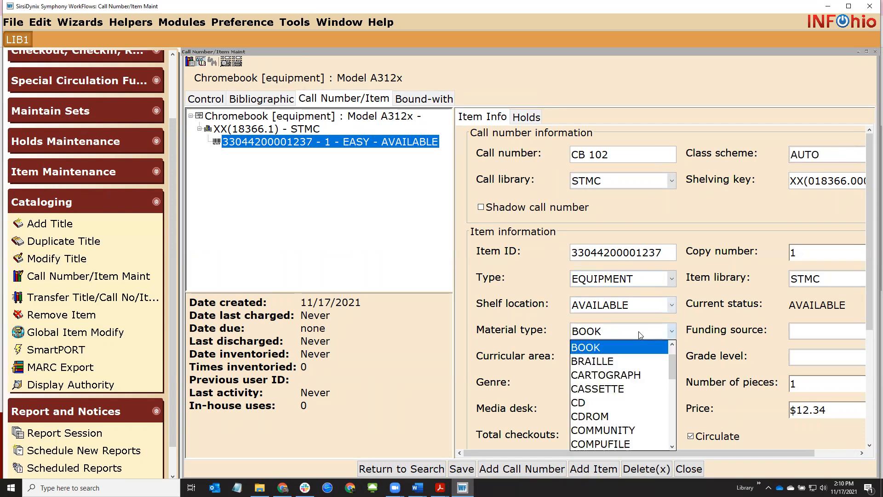
pyautogui.scroll(-1, 631, 437)
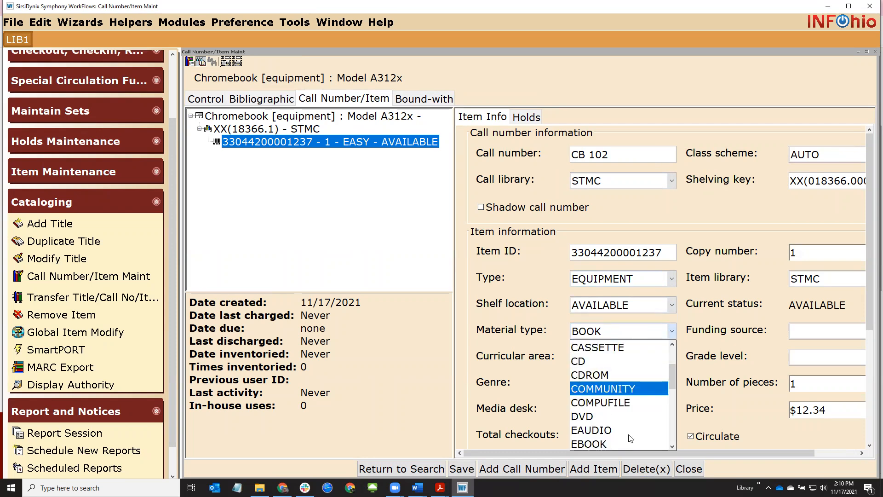
pyautogui.scroll(-1, 631, 438)
pyautogui.click(631, 434)
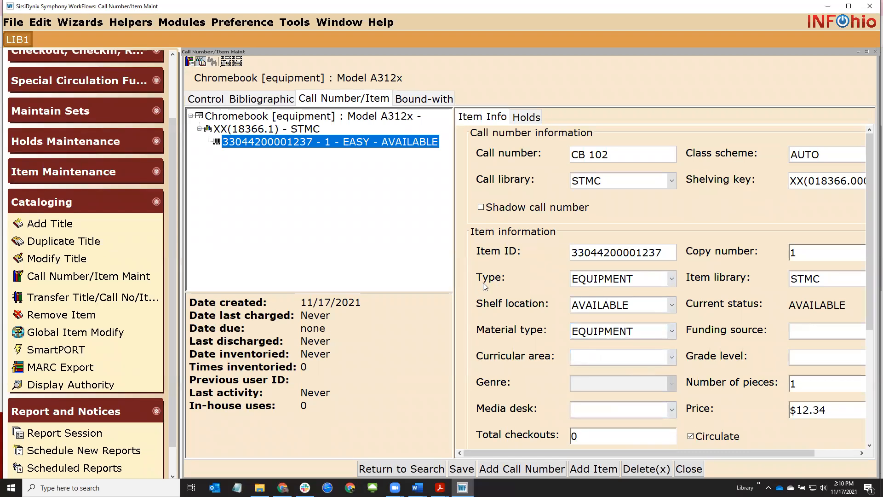
pyautogui.click(578, 281)
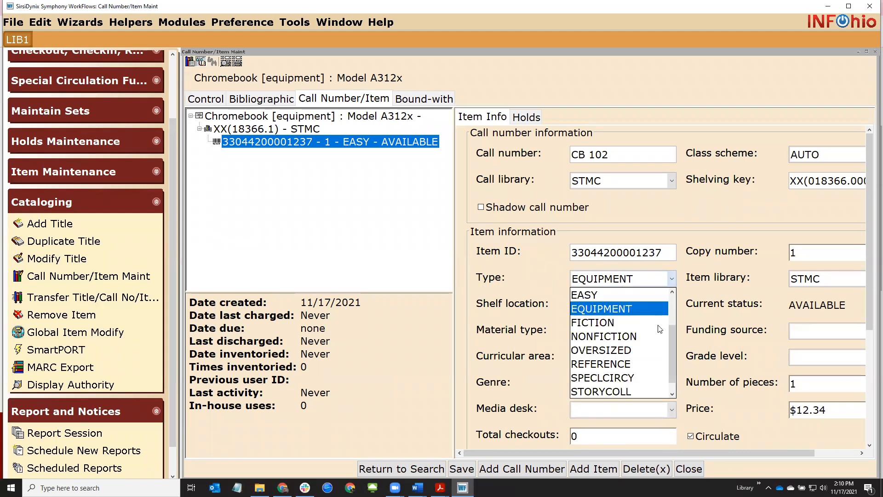
pyautogui.moveTo(674, 356)
pyautogui.mouseDown()
pyautogui.moveTo(673, 307)
pyautogui.moveTo(675, 369)
pyautogui.mouseUp()
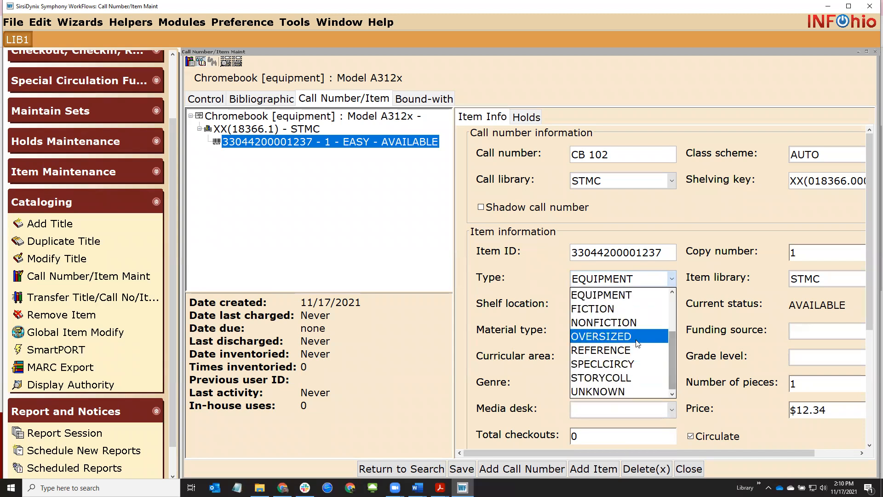
pyautogui.click(628, 295)
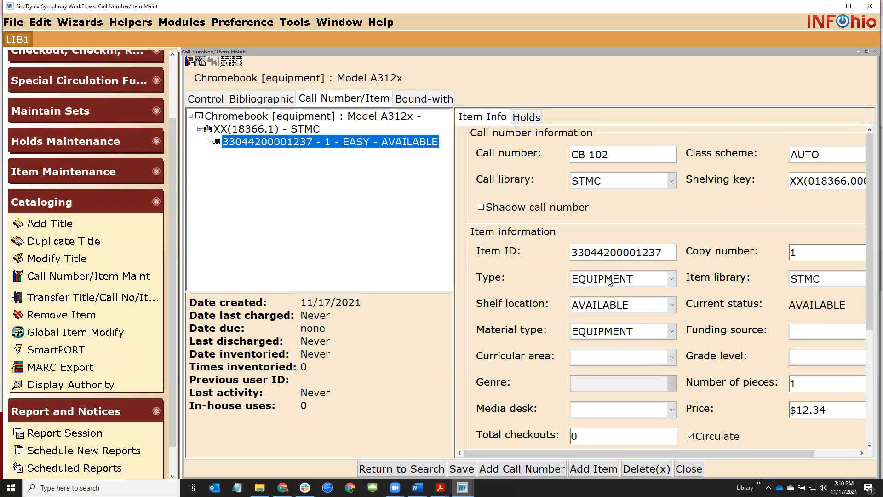
pyautogui.click(283, 487)
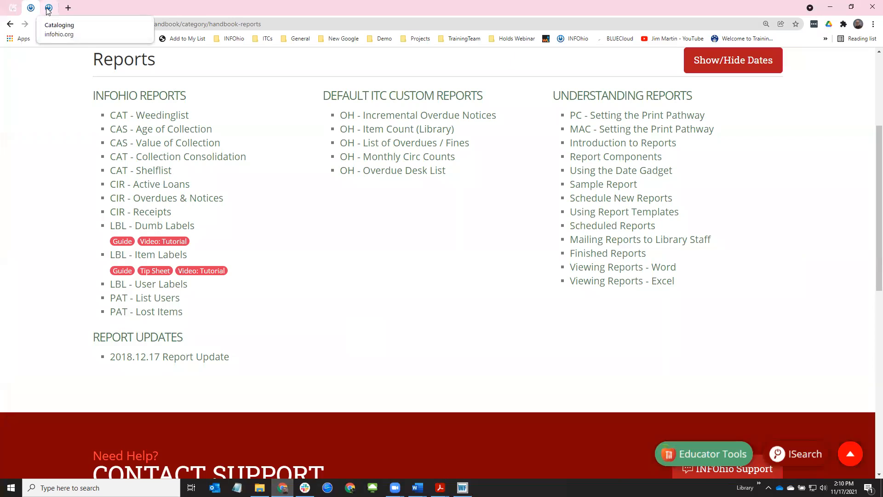
# Open the INFOhio Item Groups guide PDF from the handbook's Setup section at 150% zoom
pyautogui.click(10, 24)
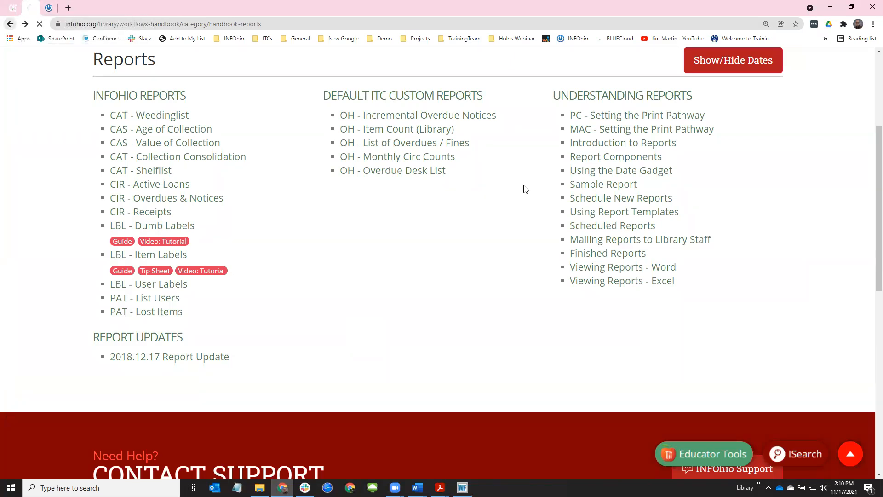
pyautogui.click(579, 193)
pyautogui.scroll(-3, 409, 269)
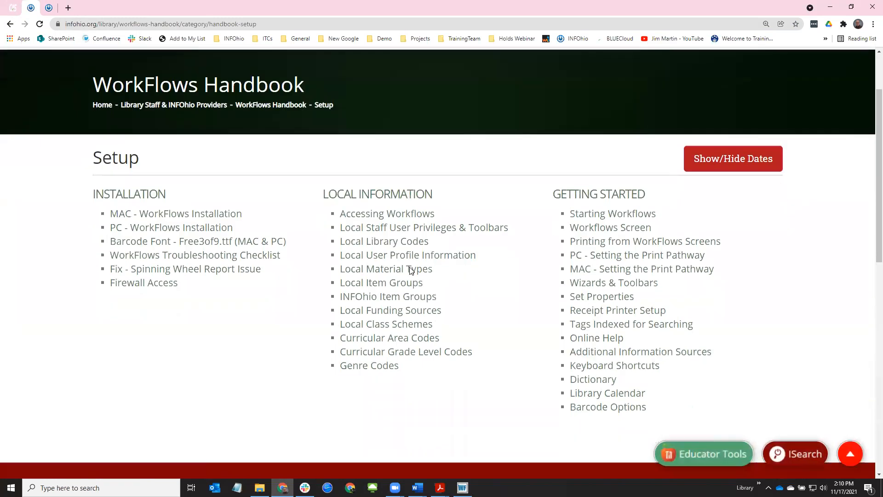
pyautogui.moveTo(403, 249)
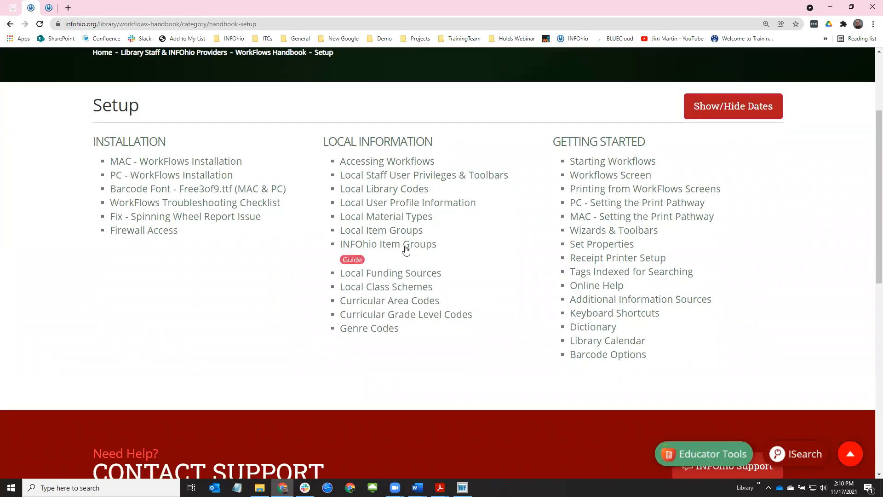
pyautogui.click(357, 260)
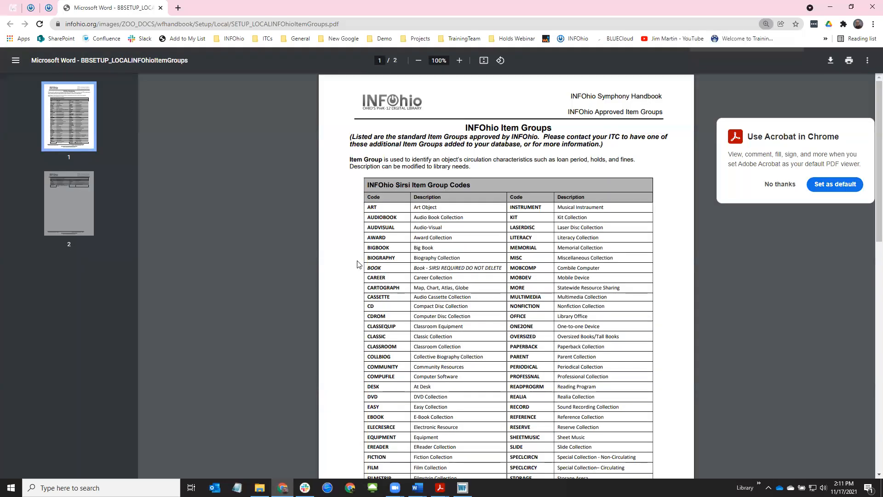
pyautogui.click(774, 190)
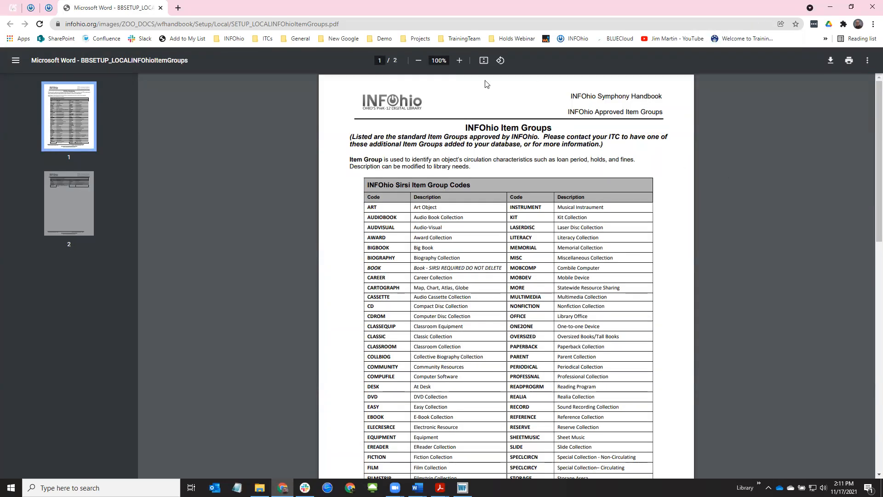
pyautogui.click(459, 61)
pyautogui.click(460, 60)
pyautogui.click(460, 61)
# Review the MOBCOMP and One-to-one Device codes and their descriptions in the PDF
pyautogui.scroll(-4, 649, 261)
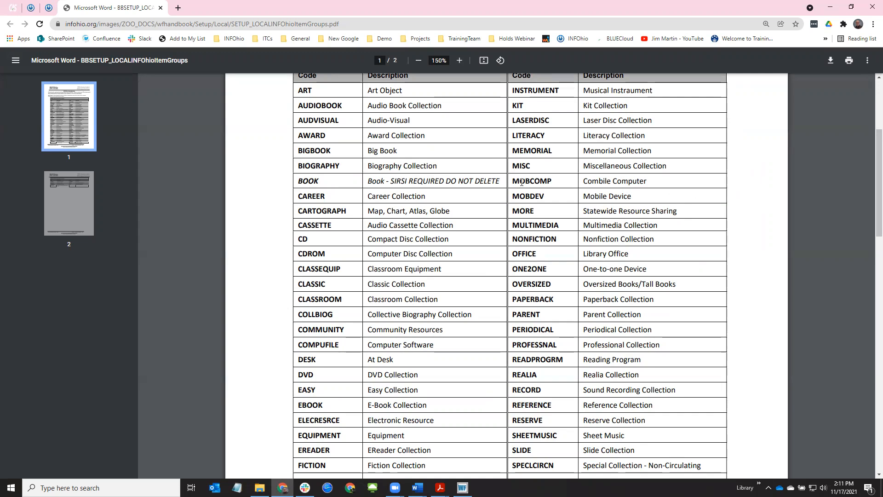
pyautogui.moveTo(513, 181); pyautogui.dragTo(557, 180)
pyautogui.moveTo(585, 182); pyautogui.dragTo(611, 181)
pyautogui.moveTo(512, 269); pyautogui.dragTo(685, 274)
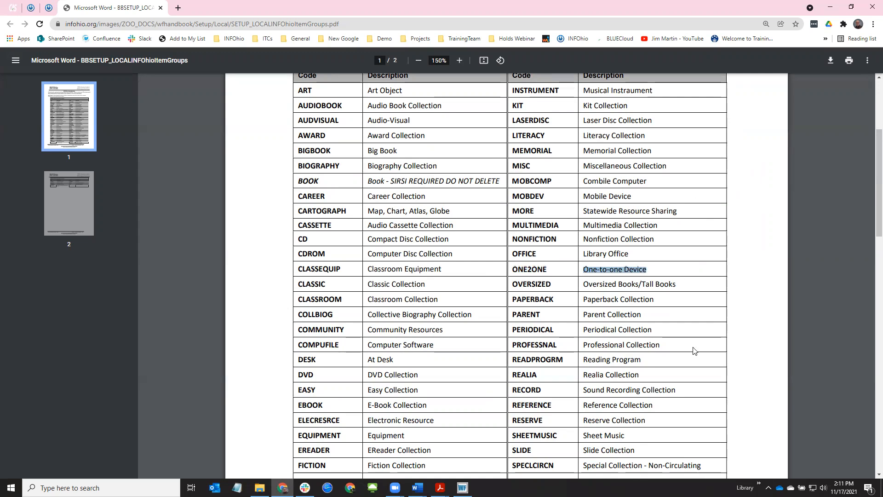
pyautogui.click(830, 9)
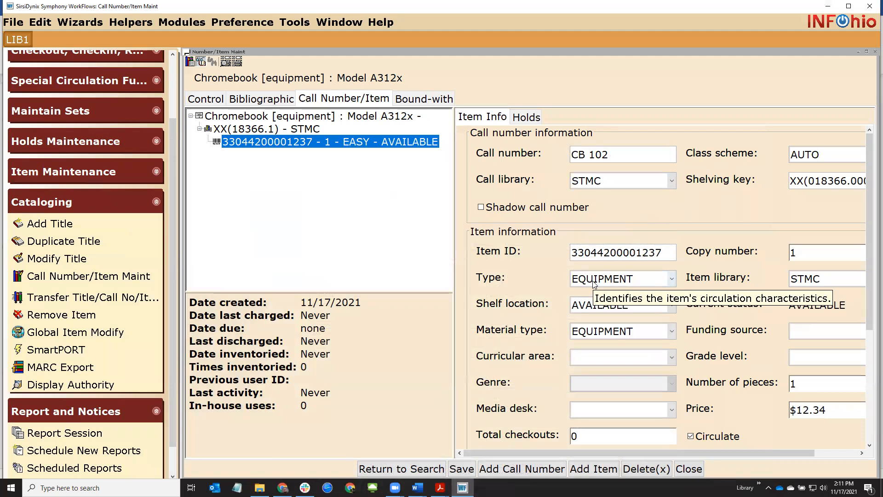
# Close item maintenance saving the Chromebook item changes, then return to the Item Groups PDF
pyautogui.click(687, 466)
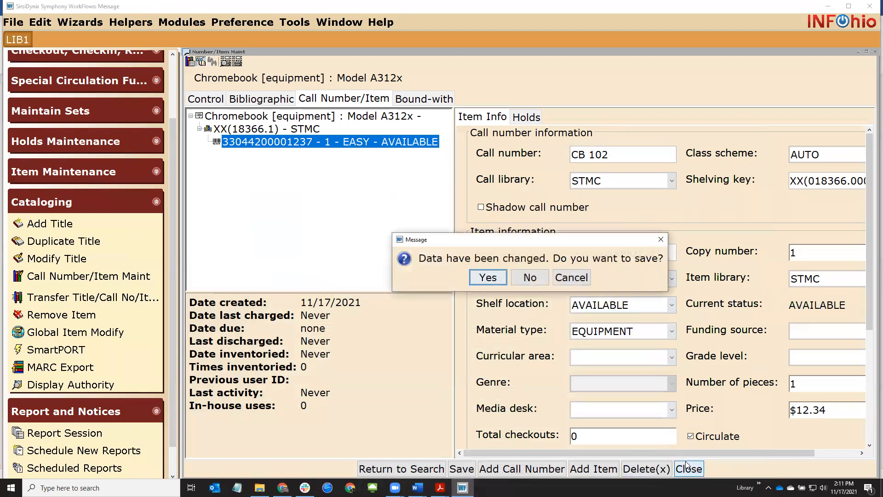
pyautogui.click(482, 277)
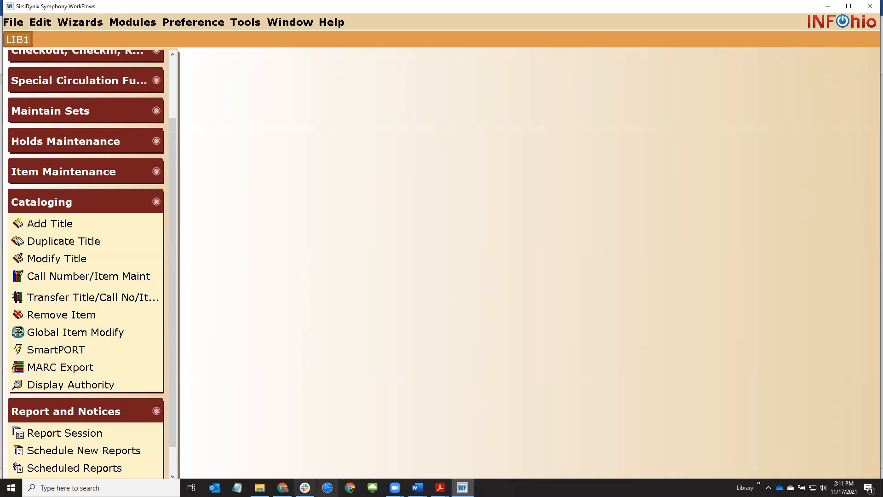
pyautogui.click(283, 488)
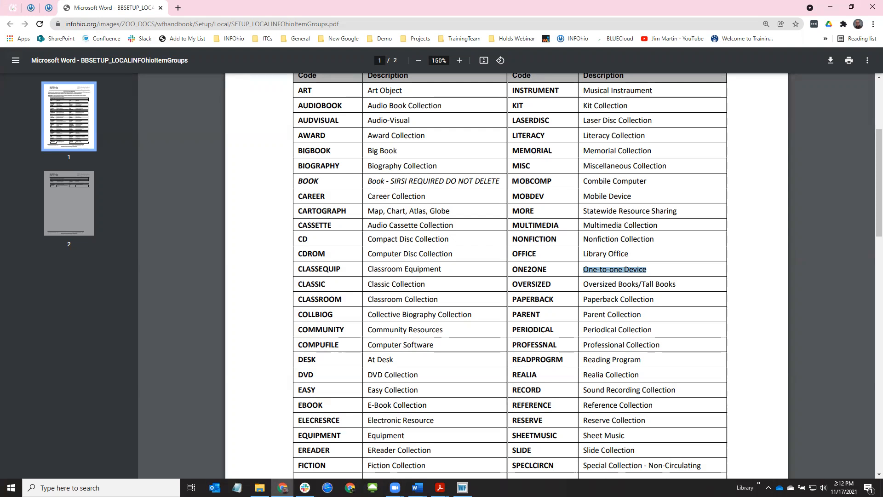
# Sign back in to BLUEcloud Central with the account password
pyautogui.click(418, 488)
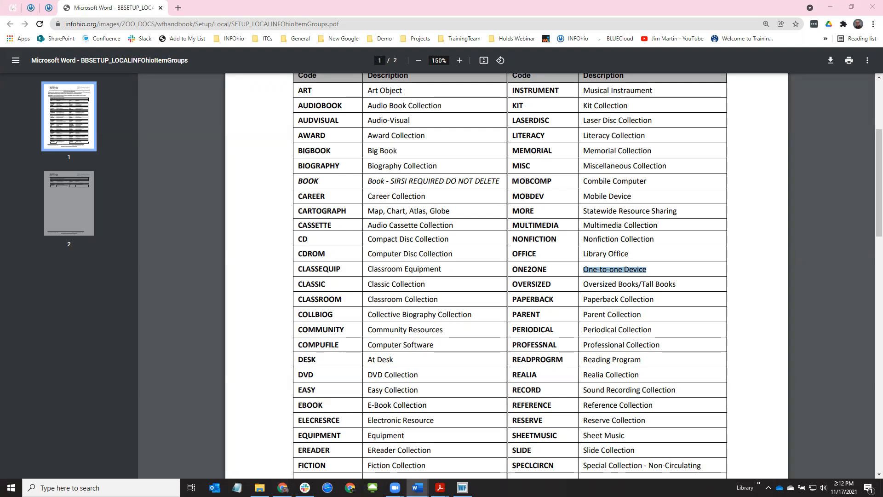
pyautogui.click(13, 7)
pyautogui.click(369, 253)
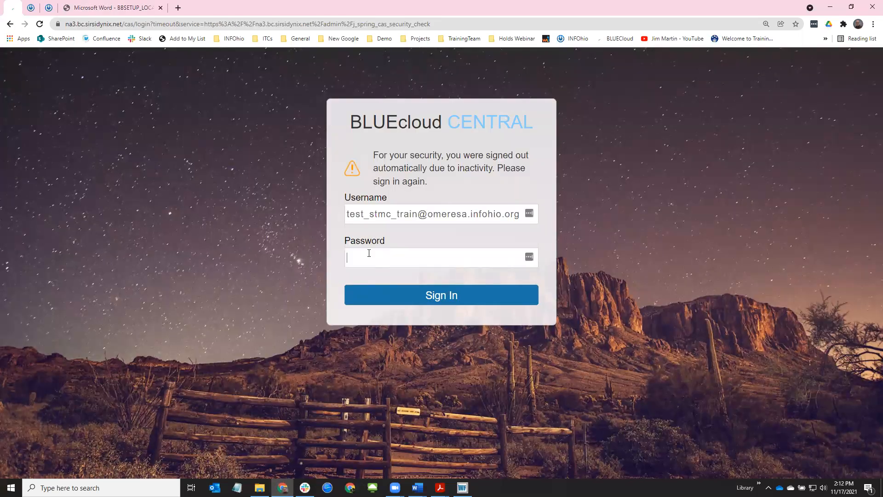
pyautogui.write('••••')
pyautogui.press('Return')
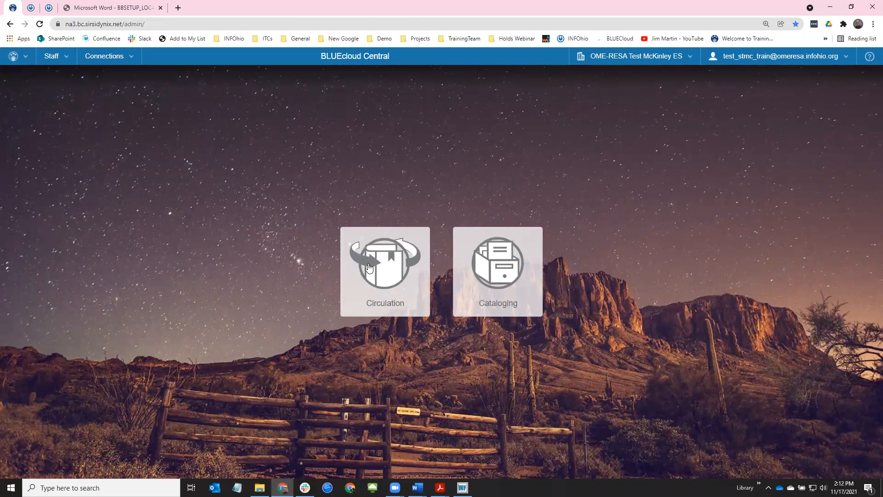
# Switch the institution to OME-RESA Test Roosevelt ES, then back to McKinley ES
pyautogui.click(605, 59)
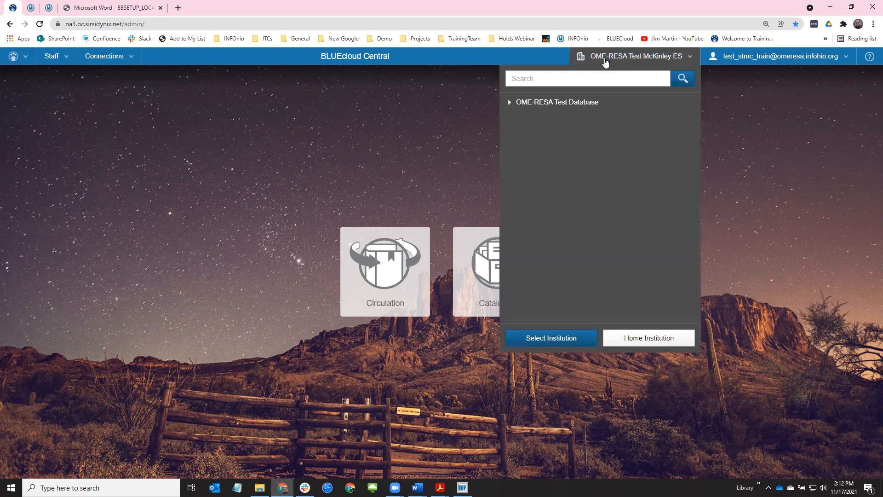
pyautogui.click(510, 102)
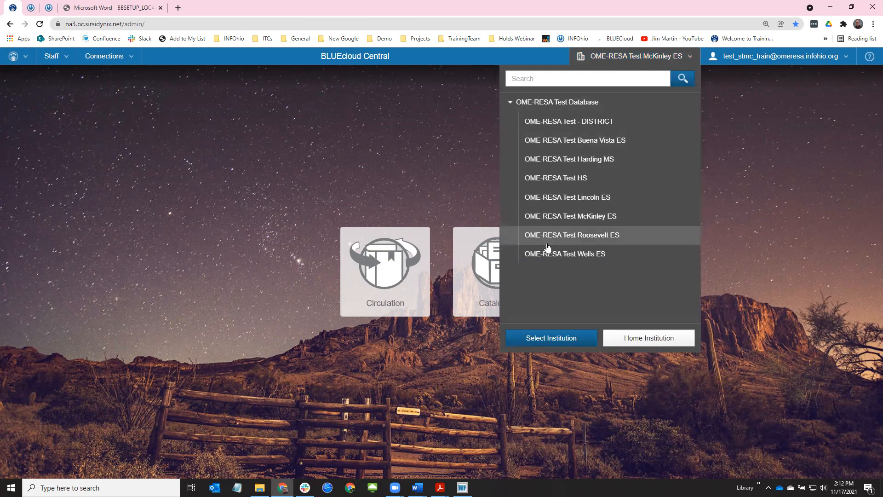
pyautogui.click(626, 236)
pyautogui.click(576, 341)
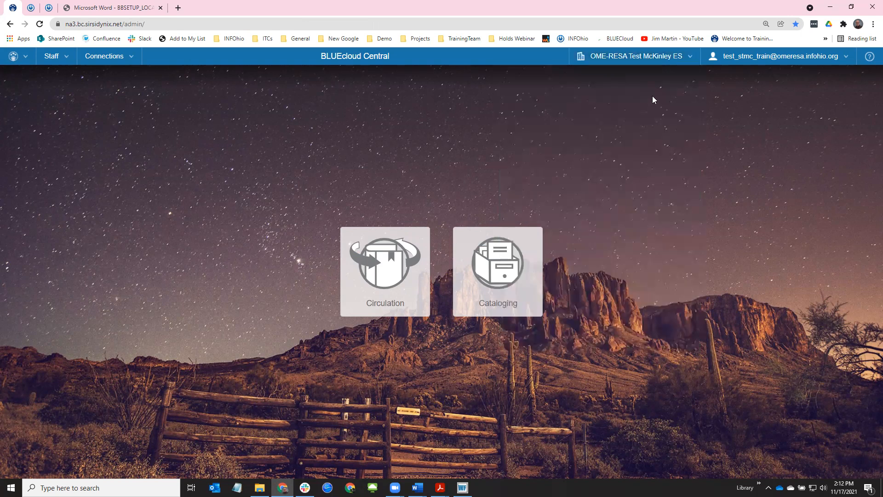
pyautogui.click(653, 60)
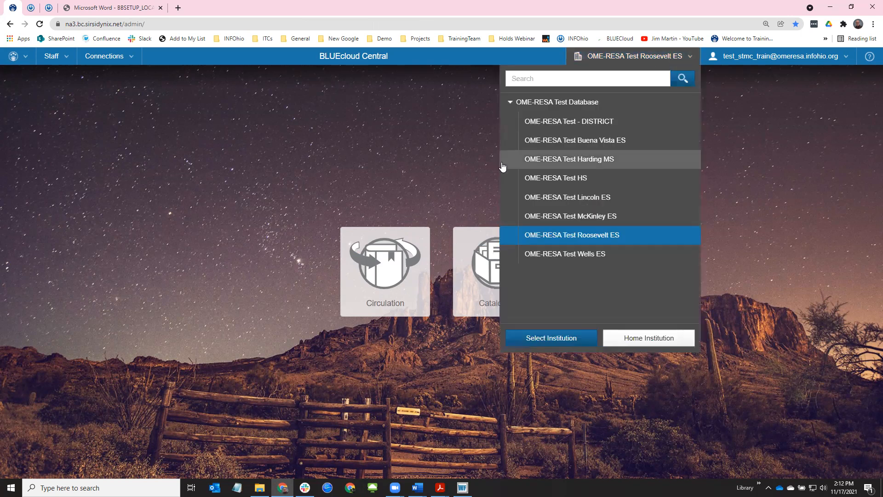
pyautogui.click(543, 217)
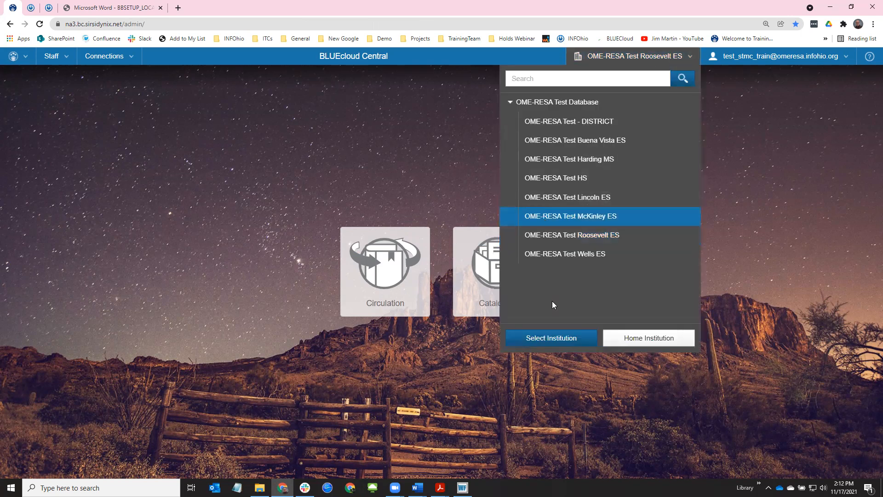
pyautogui.click(554, 340)
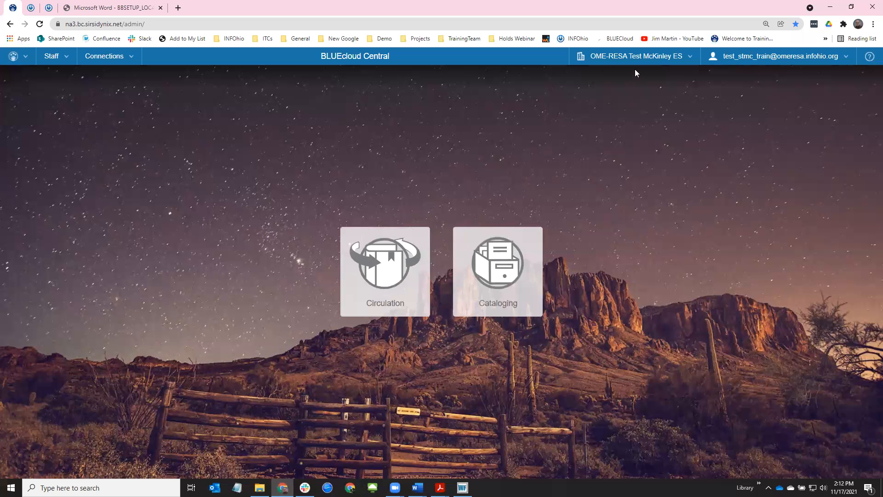
# Open Cataloging, enlarge the page, and run a search for 'princess test'
pyautogui.click(521, 278)
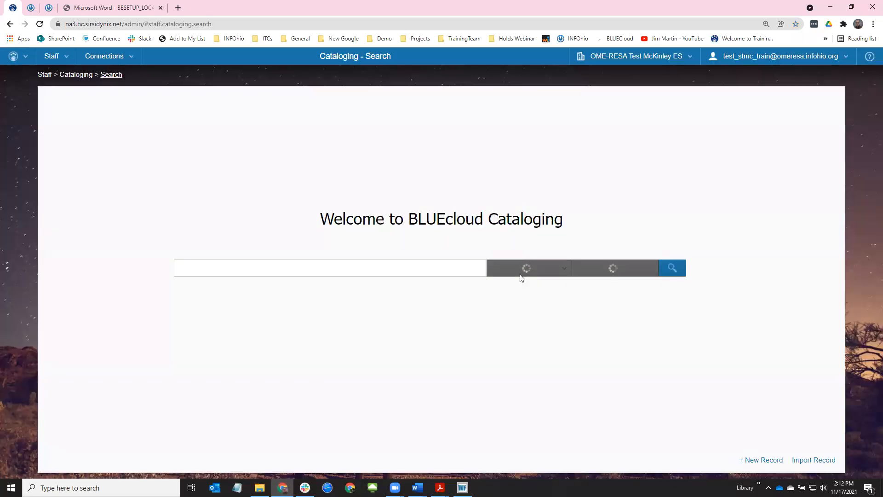
pyautogui.hotkey('ctrl', '+')
pyautogui.hotkey('ctrl', '+')
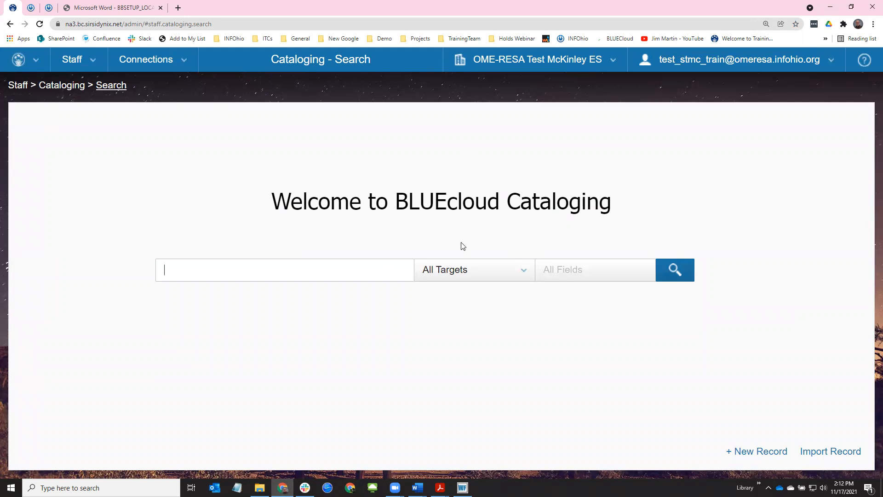
pyautogui.write('princess test')
pyautogui.press('Return')
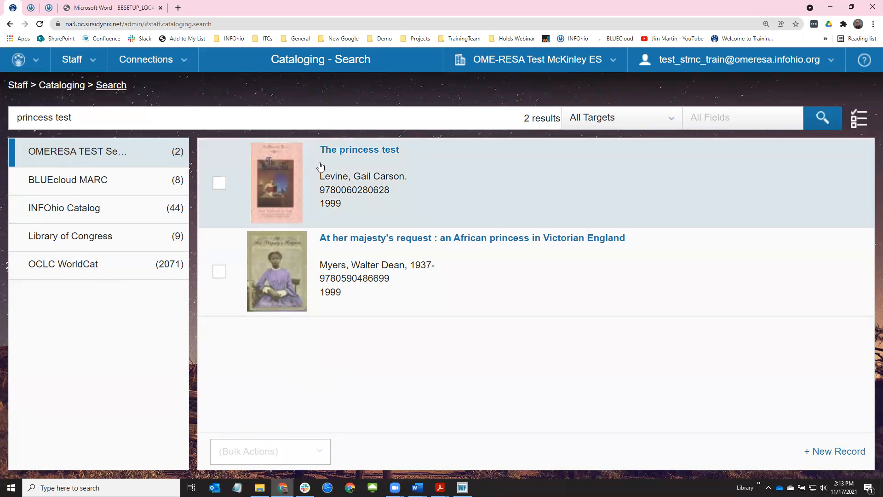
# Open The princess test holdings and start a new item under the FIC LEV STMC call number
pyautogui.click(412, 167)
pyautogui.click(415, 181)
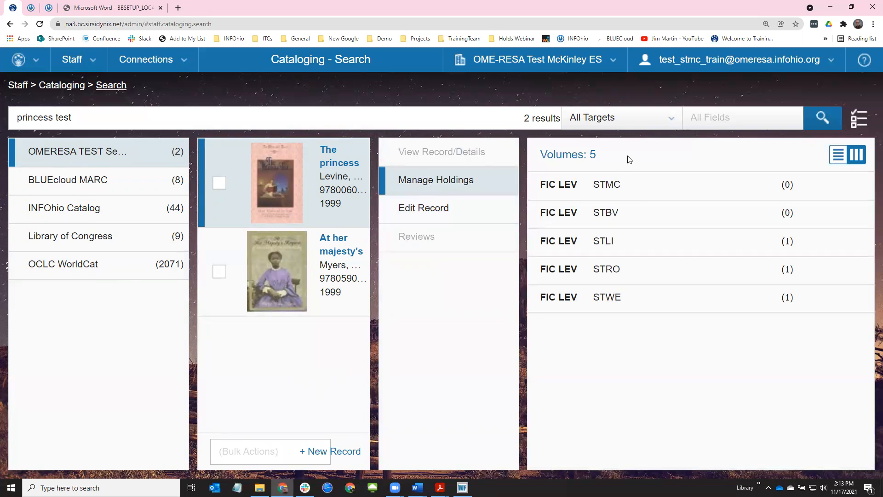
pyautogui.click(627, 188)
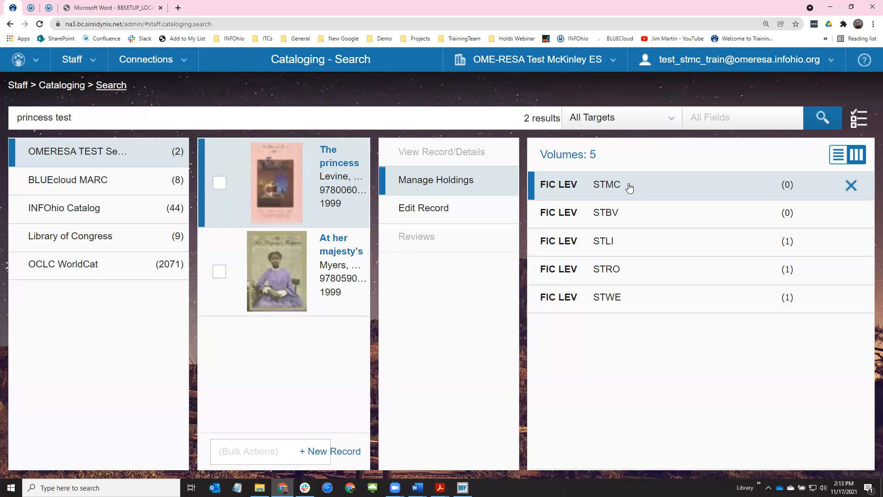
pyautogui.click(629, 183)
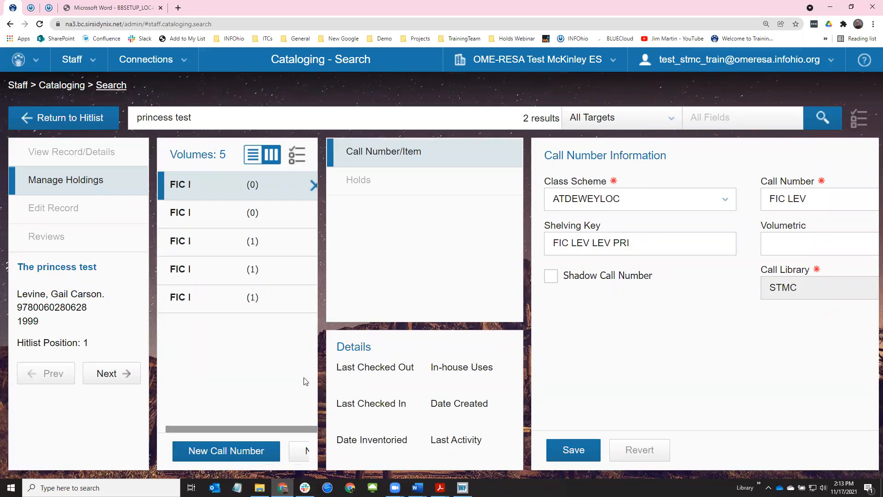
pyautogui.hotkey('ctrl', '-')
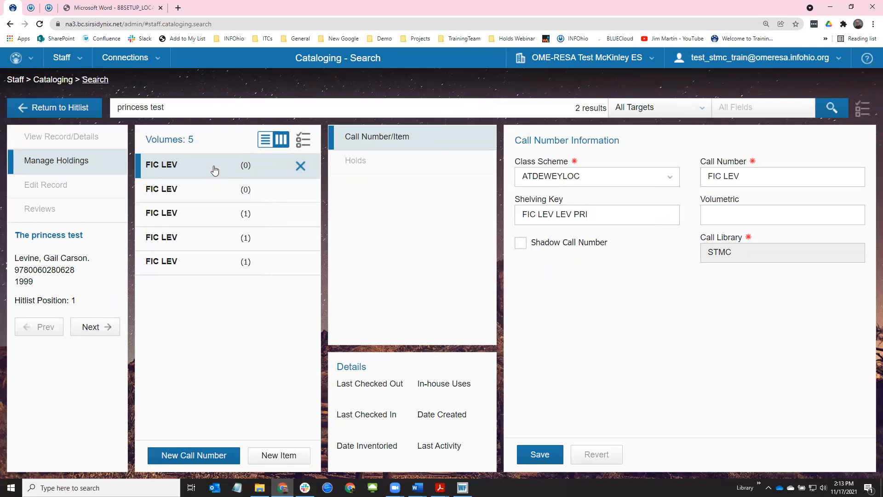
pyautogui.hotkey('ctrl', '-')
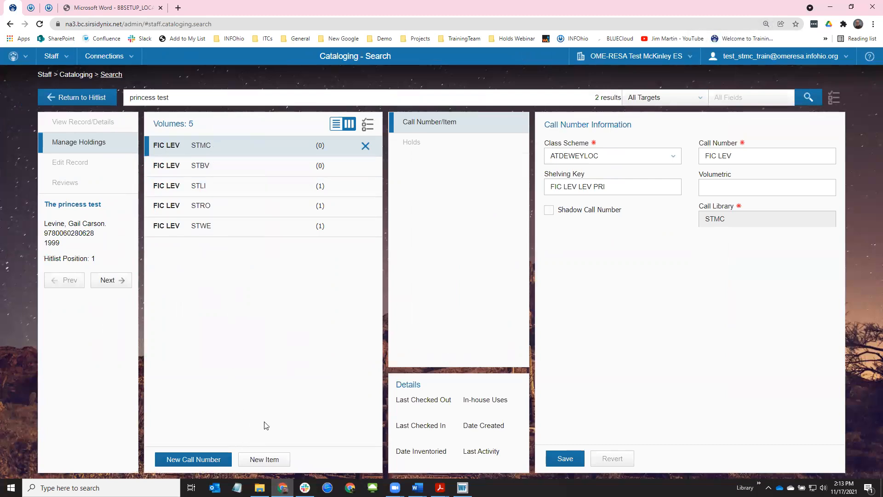
pyautogui.click(264, 460)
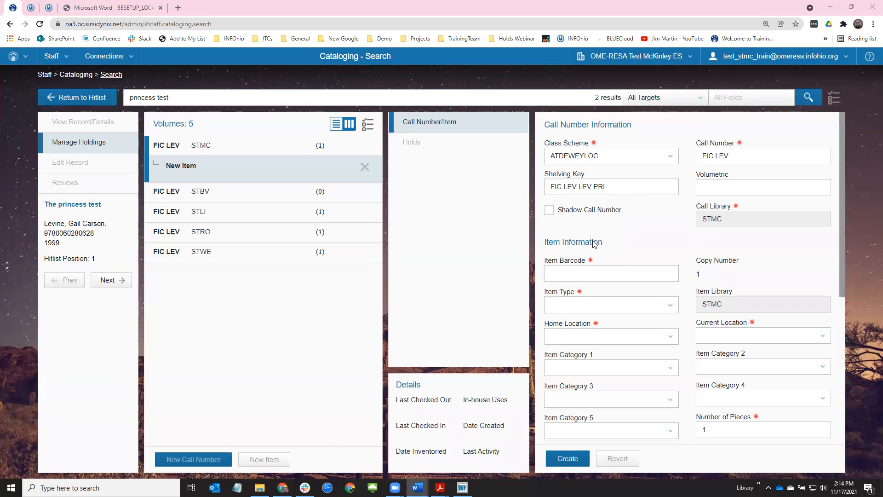
pyautogui.click(594, 274)
pyautogui.write('33044170008444')
pyautogui.click(592, 303)
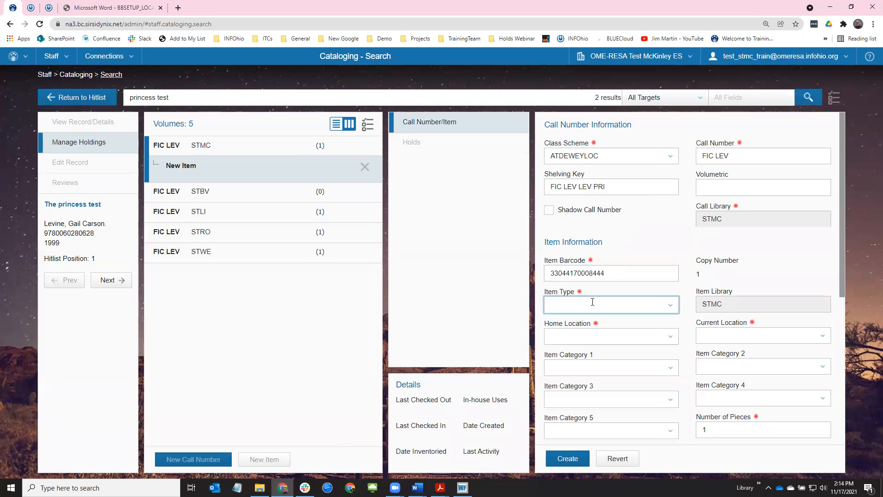
pyautogui.write('fi')
pyautogui.press('Tab')
pyautogui.write('av')
pyautogui.press('Tab')
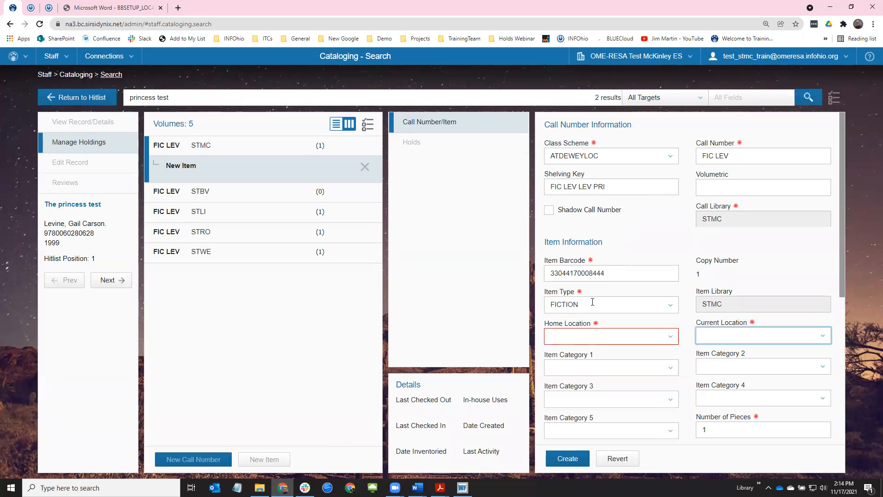
# Set home location to AVAILABLE, create the item, and begin another blank item
pyautogui.click(579, 341)
pyautogui.click(671, 337)
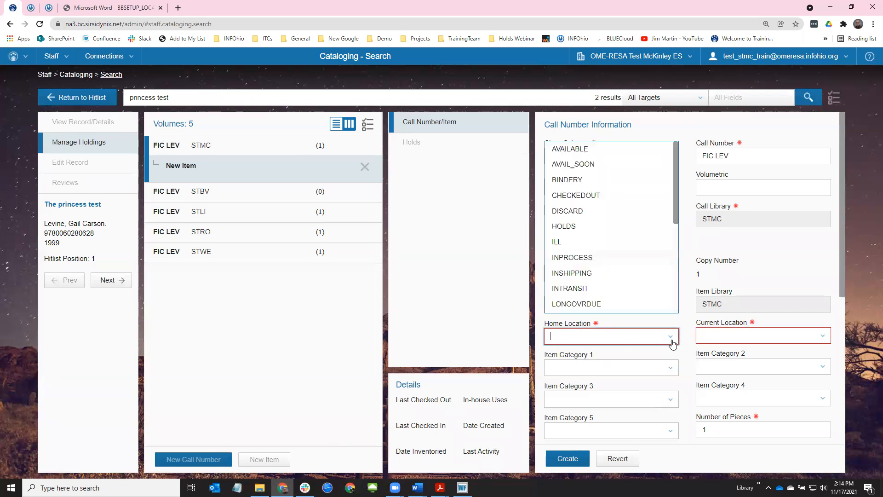
pyautogui.click(566, 147)
pyautogui.click(583, 461)
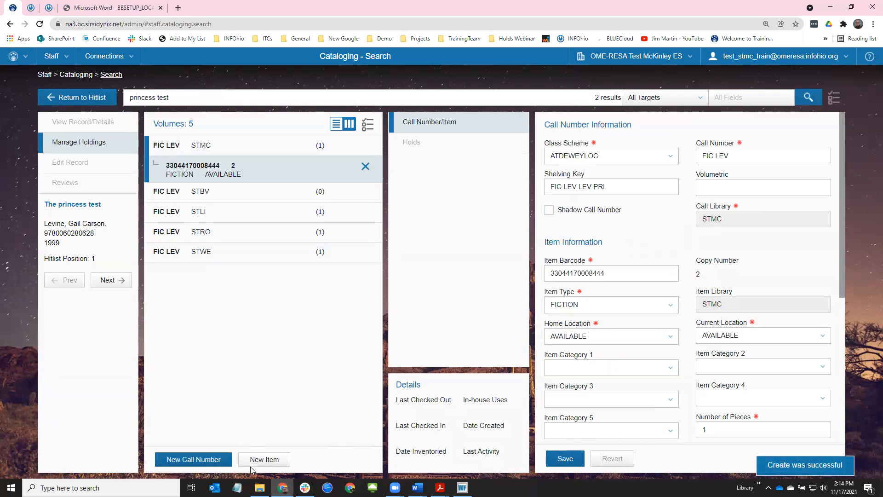
pyautogui.click(264, 458)
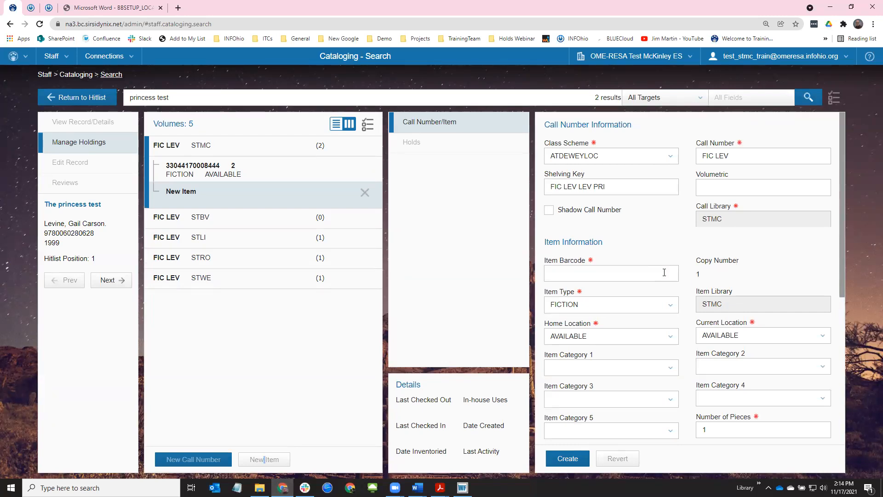
pyautogui.click(600, 275)
pyautogui.hotkey('alt', 'Tab')
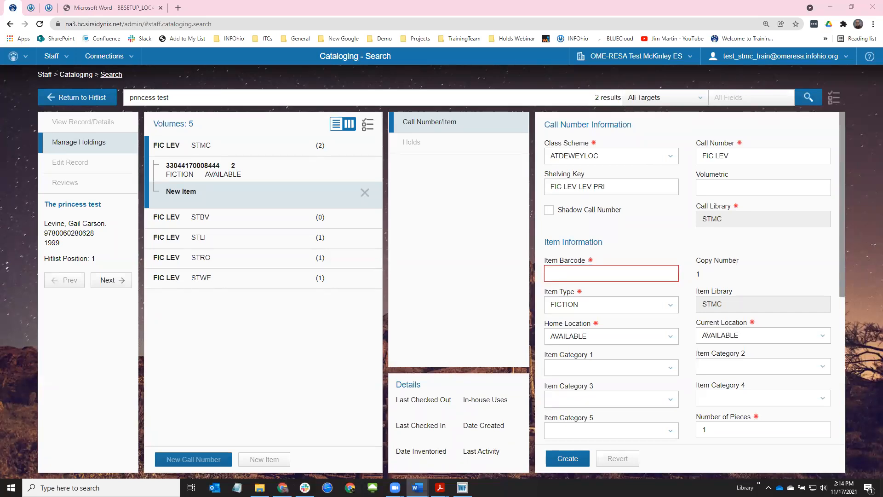
pyautogui.hotkey('alt', 'Tab')
pyautogui.hotkey('ctrl', 'v')
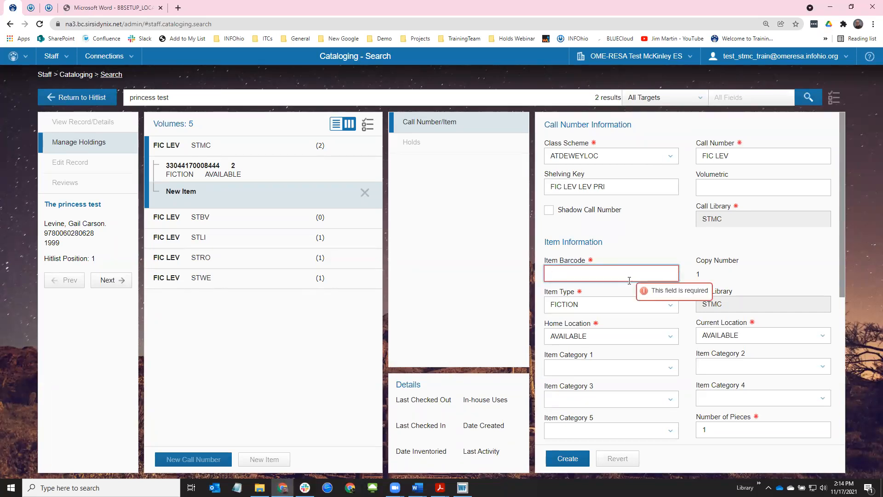
pyautogui.click(673, 306)
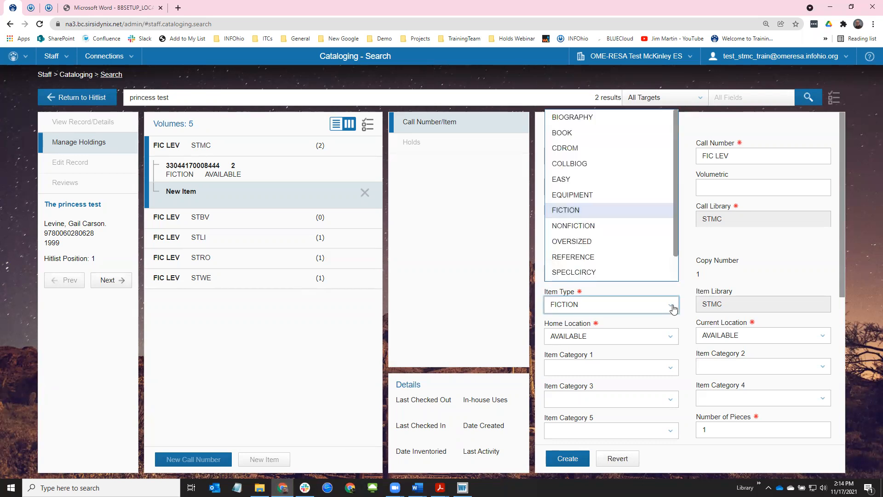
pyautogui.click(673, 307)
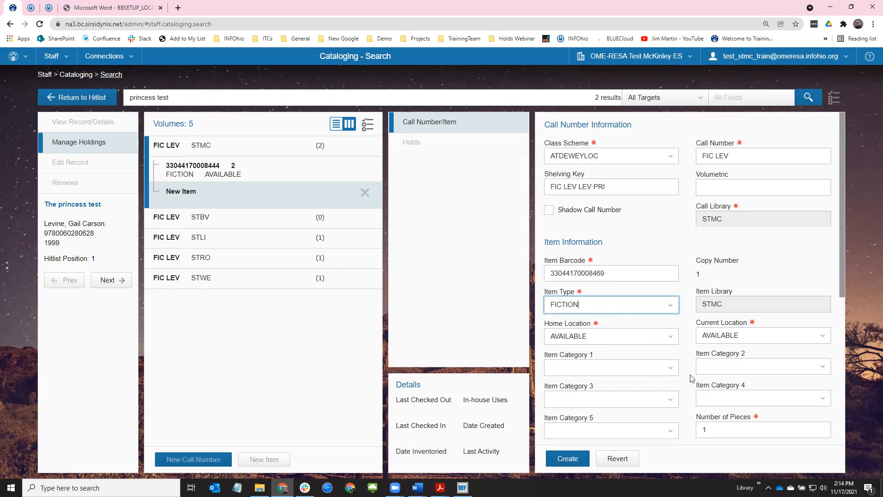
pyautogui.click(671, 372)
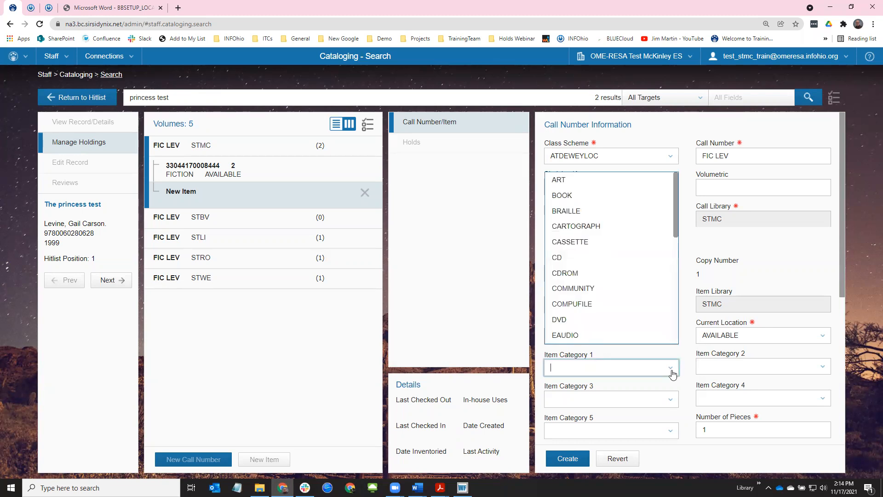
pyautogui.click(586, 200)
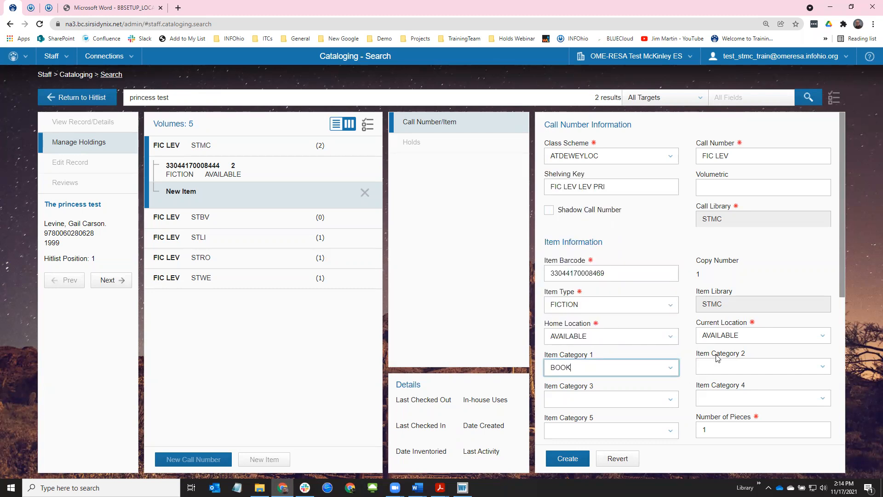
# Set Item Category 2 to BOOKFAIR, enable Circulate and Permanent, price 12.34, and create the item
pyautogui.click(726, 367)
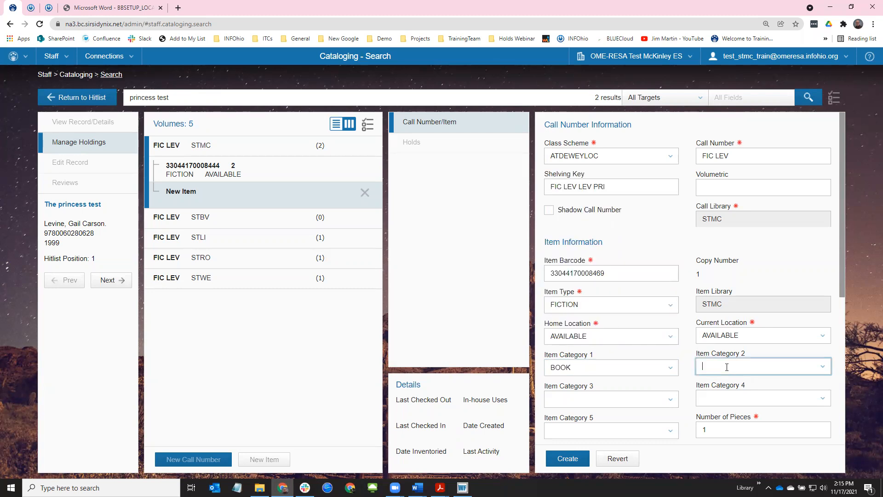
pyautogui.click(823, 367)
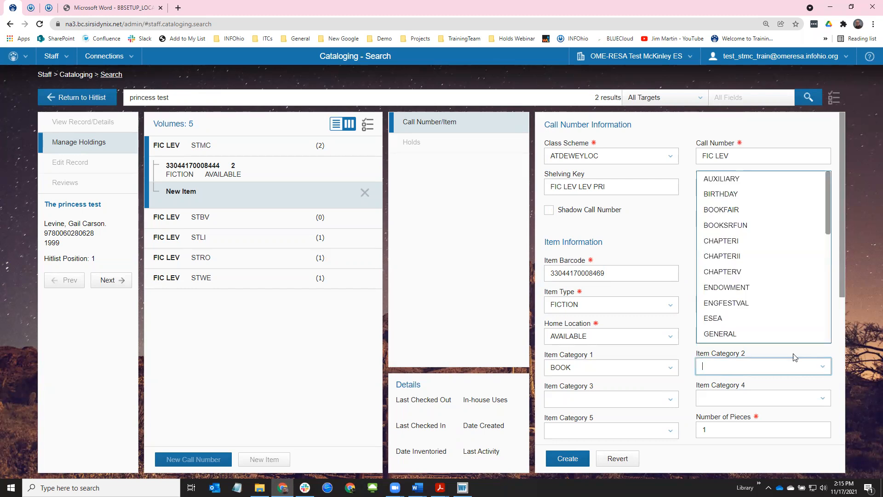
pyautogui.click(724, 209)
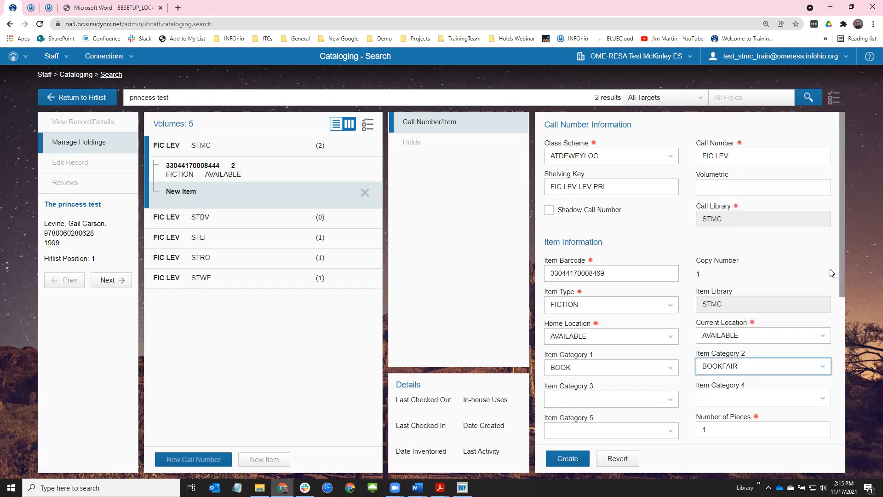
pyautogui.moveTo(843, 273); pyautogui.dragTo(830, 394)
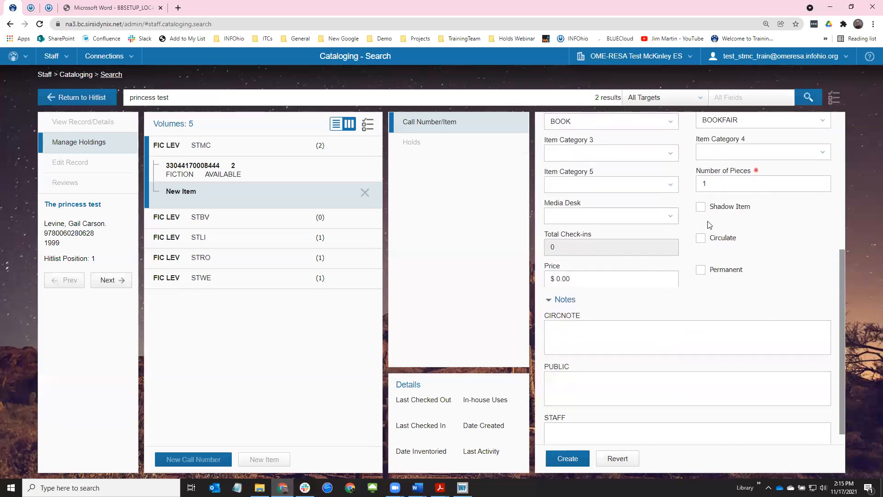
pyautogui.click(700, 238)
pyautogui.click(701, 271)
pyautogui.click(562, 280)
pyautogui.doubleClick(566, 278)
pyautogui.write('12.34')
pyautogui.click(580, 463)
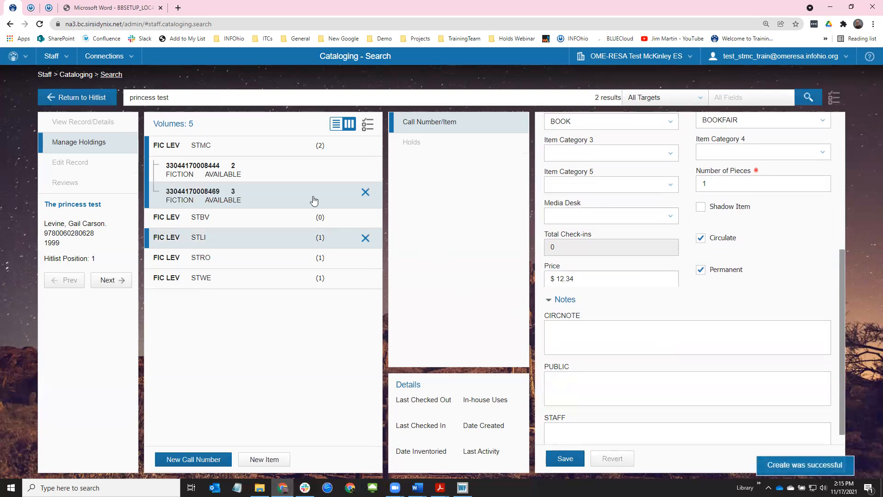
pyautogui.scroll(4, 844, 299)
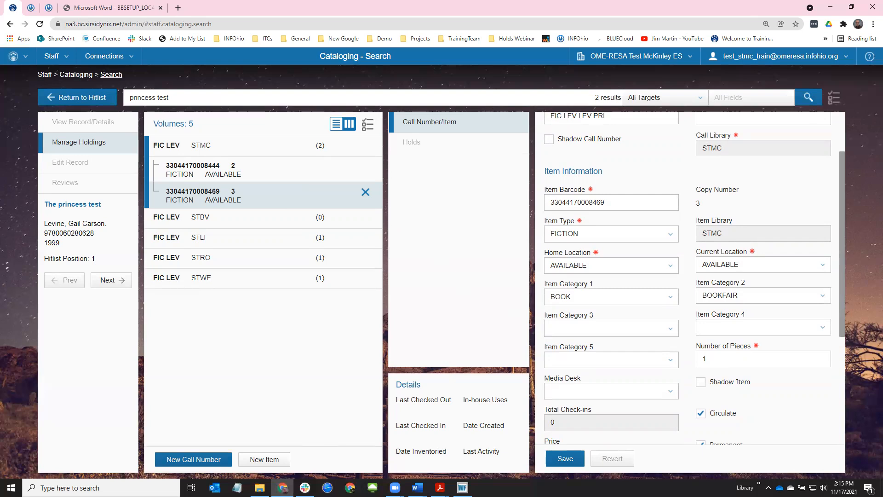
pyautogui.hotkey('alt', 'Tab')
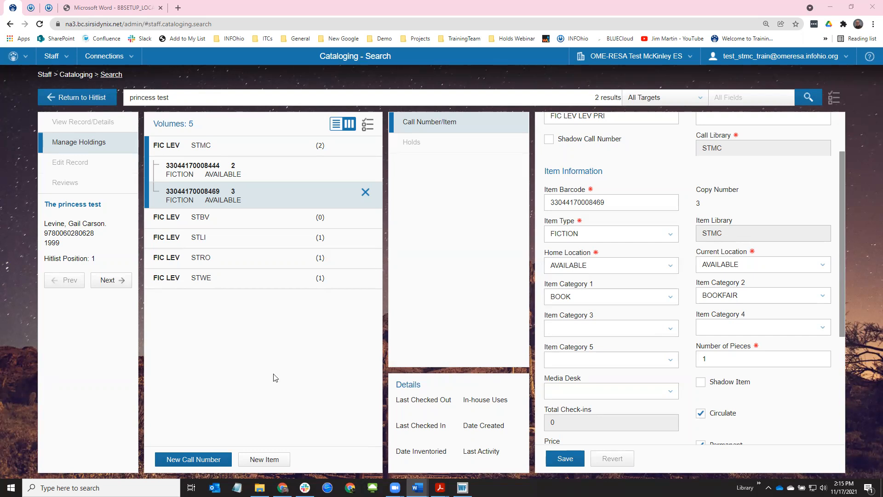
# Replace the old search with a catalog search for 'hundred dresses'
pyautogui.moveTo(174, 97); pyautogui.dragTo(106, 102)
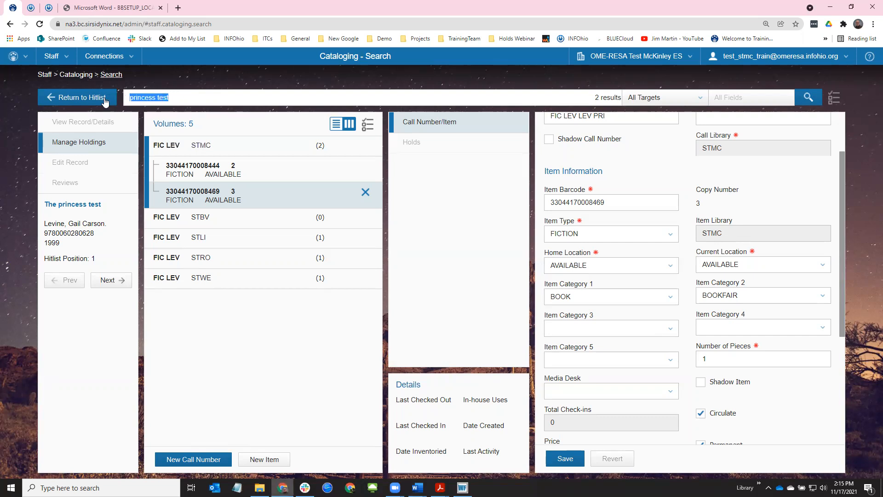
pyautogui.write('hundred dresses')
pyautogui.press('Return')
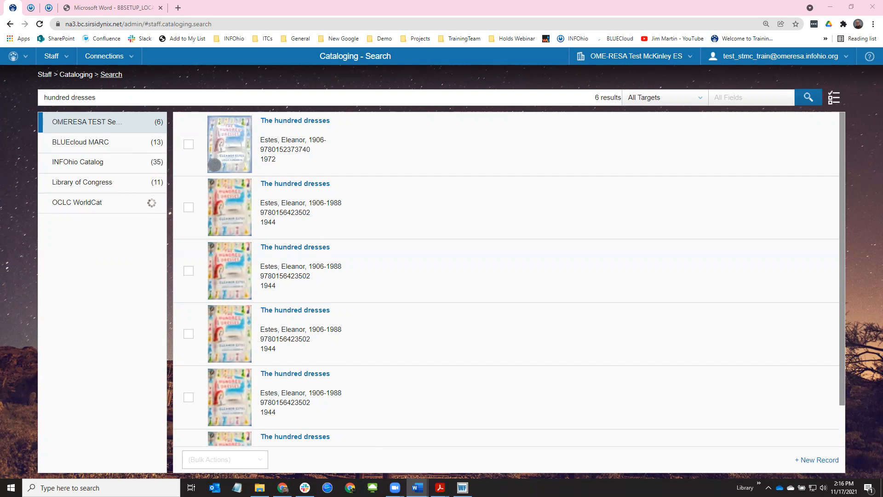
# Search 'dream warriors' and show the Dream warriors record's FIC ITA holdings
pyautogui.moveTo(97, 97); pyautogui.dragTo(39, 98)
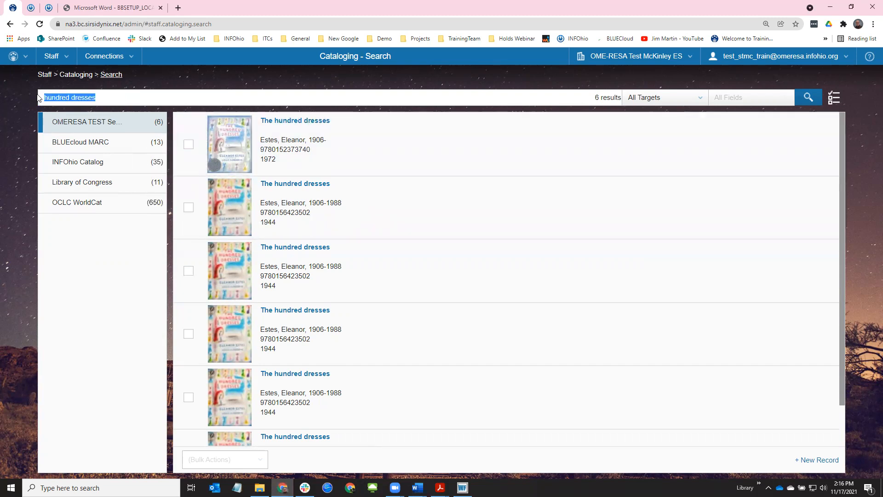
pyautogui.write('dream wa')
pyautogui.press('BackSpace')
pyautogui.write('warriors')
pyautogui.press('Return')
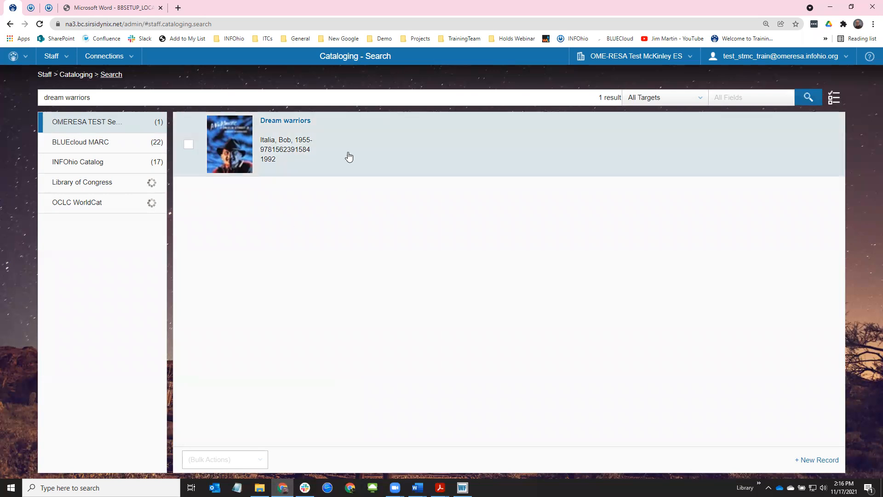
pyautogui.click(347, 138)
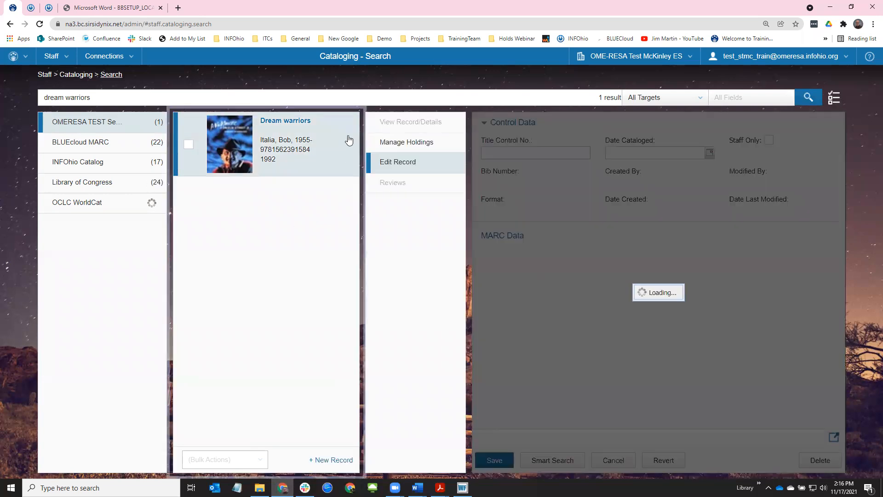
pyautogui.click(402, 143)
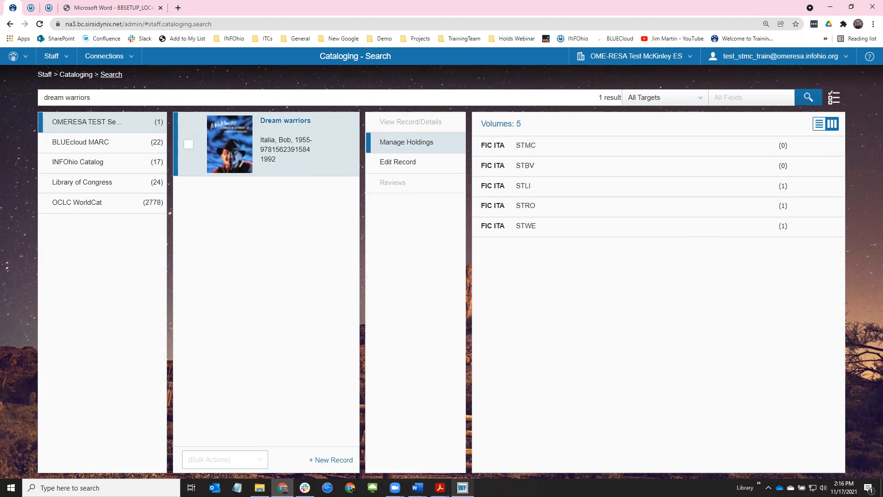
pyautogui.click(464, 485)
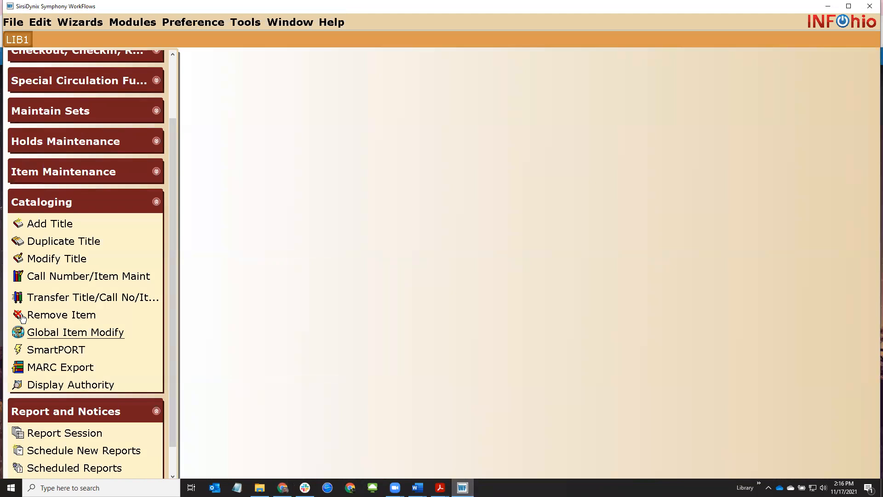
# Find 'dream warriors' in Call Number/Item Maint and save the STMC copy's shelf location as AVAILABLE
pyautogui.click(55, 279)
pyautogui.write('d')
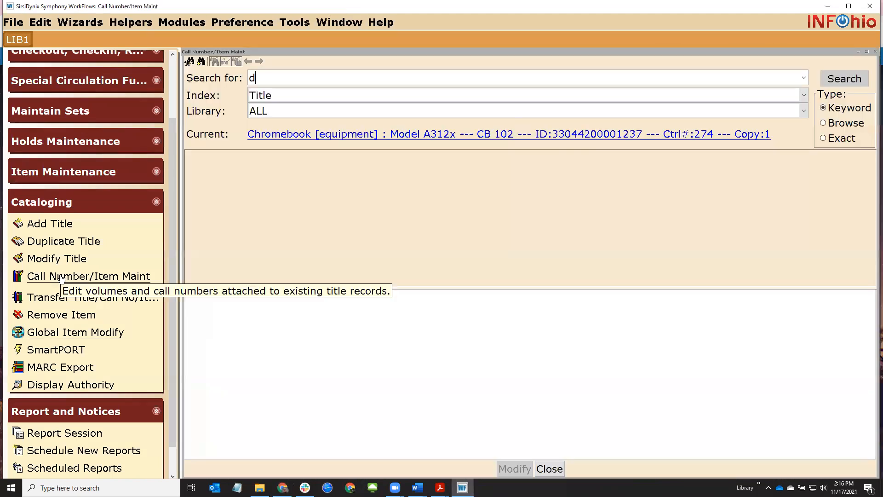
pyautogui.write('ream warriors')
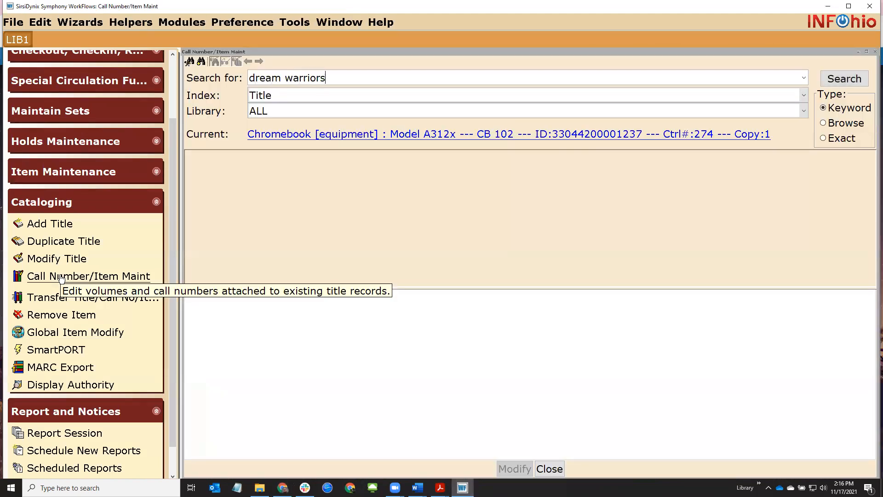
pyautogui.press('Return')
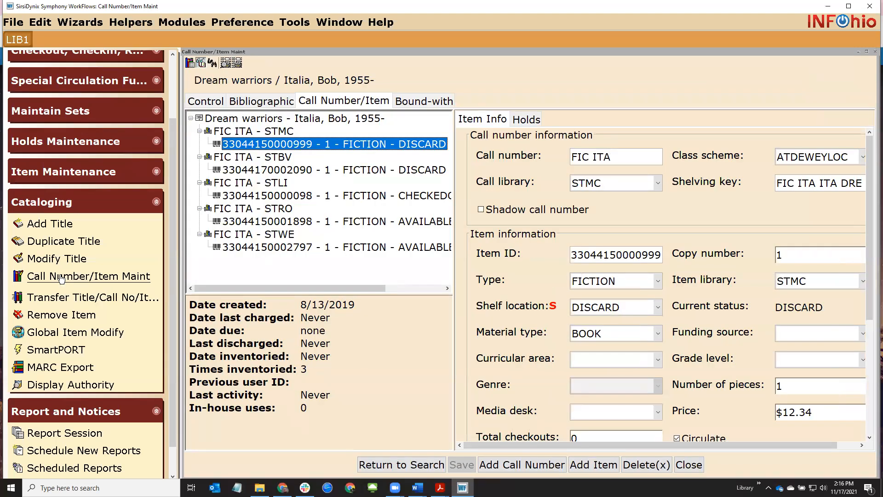
pyautogui.click(596, 309)
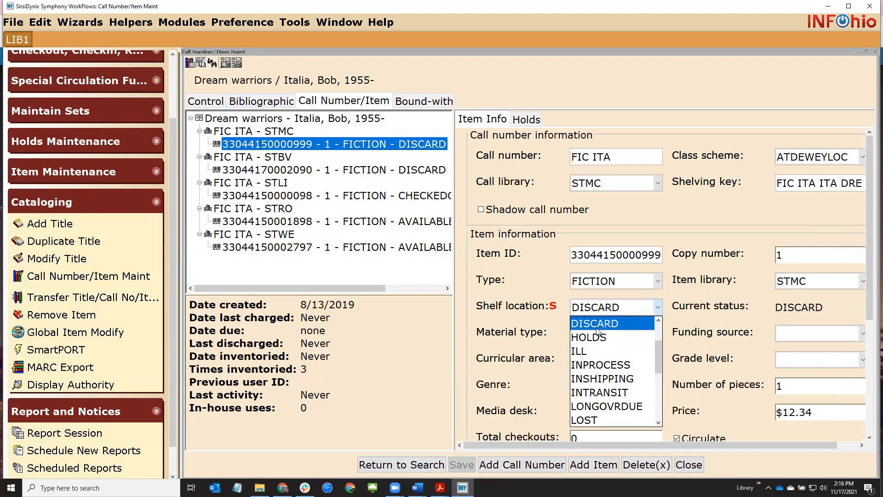
pyautogui.scroll(1, 659, 339)
pyautogui.click(607, 337)
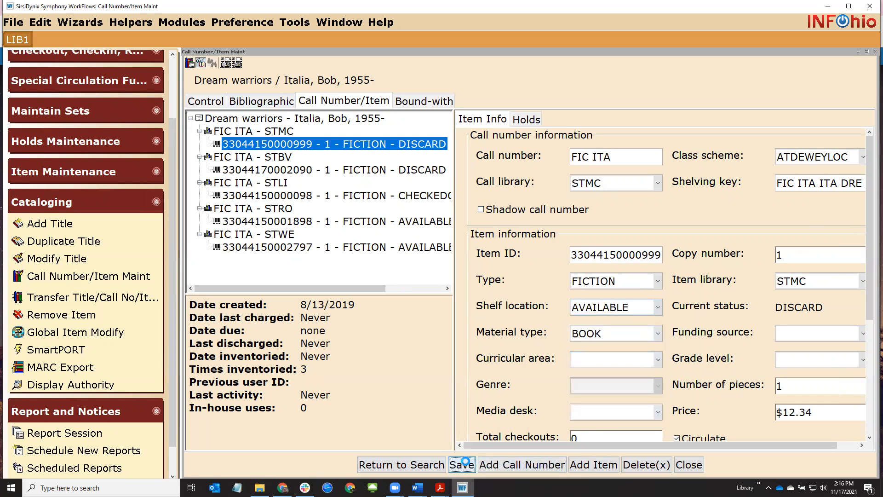
pyautogui.click(462, 464)
pyautogui.click(690, 466)
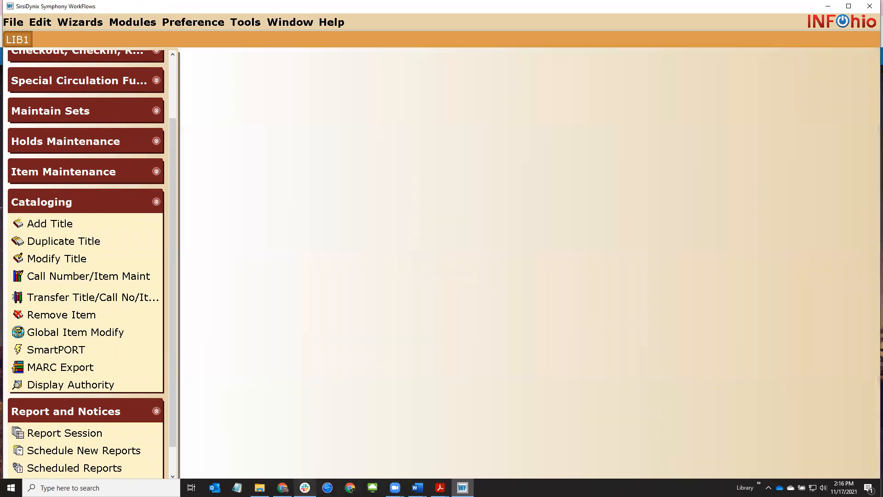
pyautogui.click(283, 448)
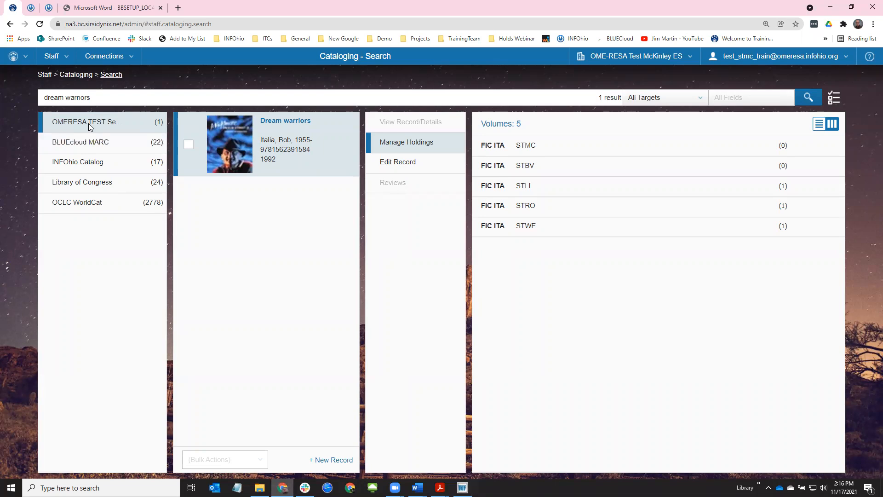
pyautogui.click(401, 162)
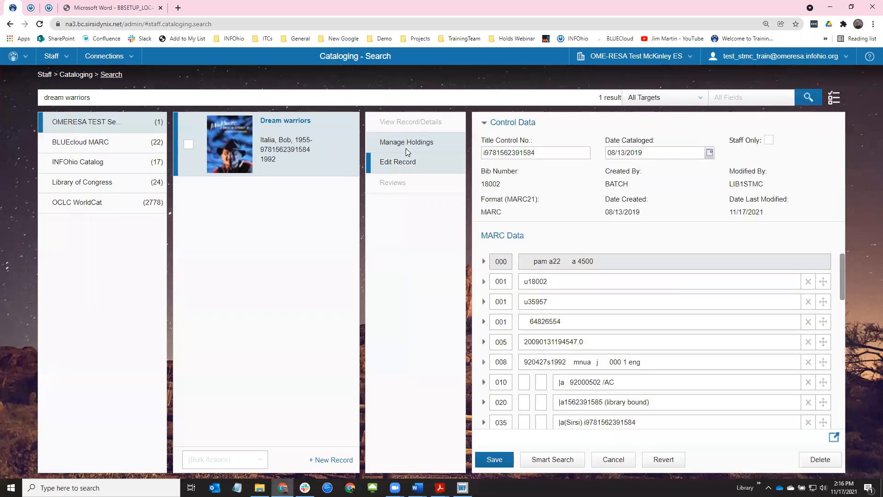
pyautogui.click(406, 151)
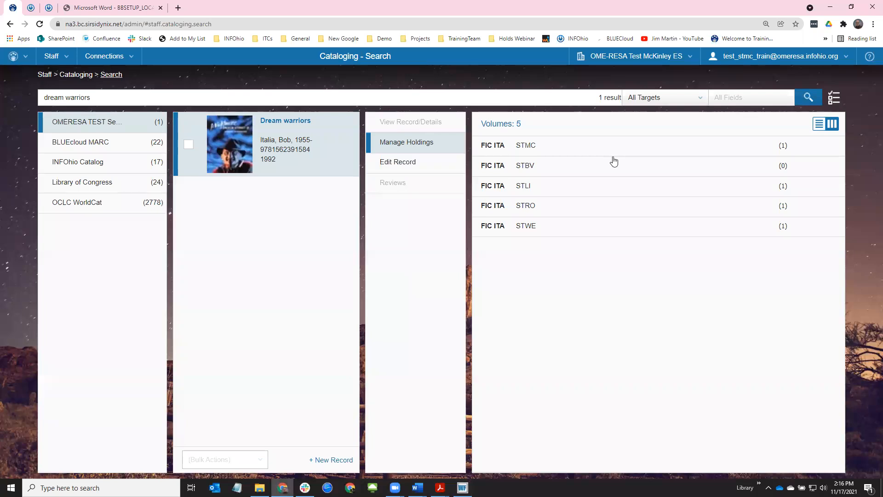
pyautogui.click(543, 152)
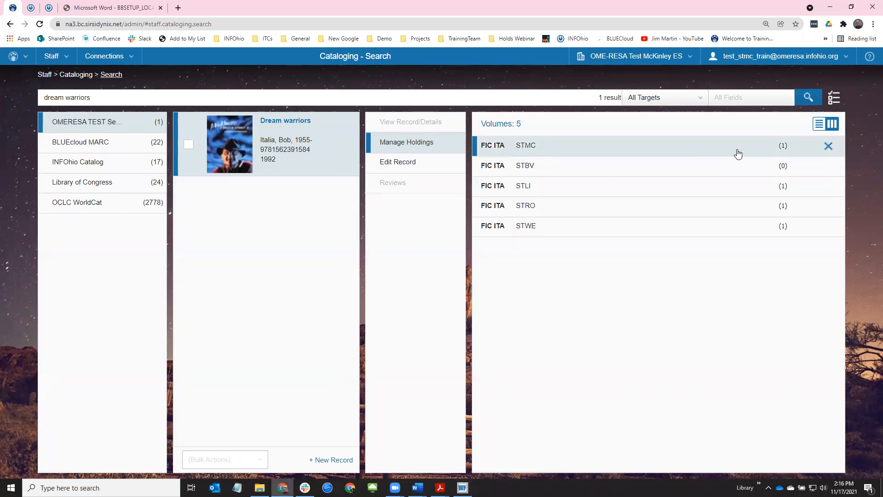
pyautogui.click(535, 151)
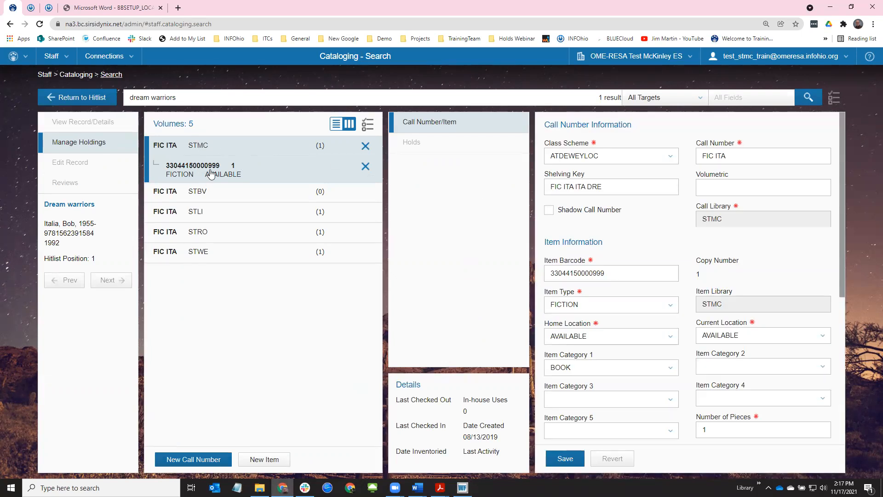
pyautogui.click(270, 460)
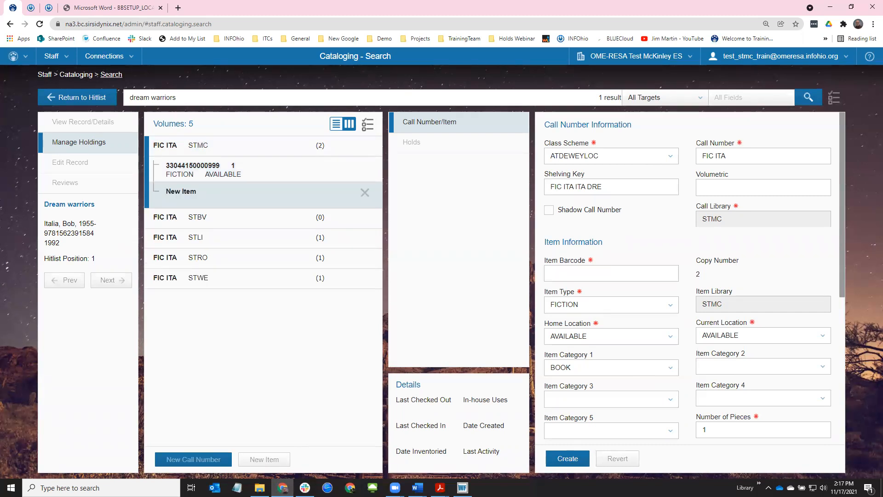
pyautogui.hotkey('alt', 'Tab')
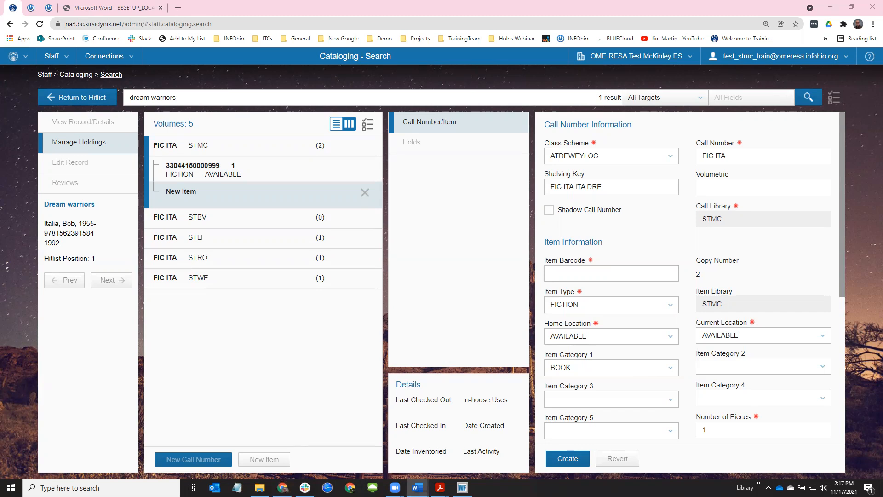
pyautogui.click(618, 273)
pyautogui.write('33044170008477')
pyautogui.click(574, 305)
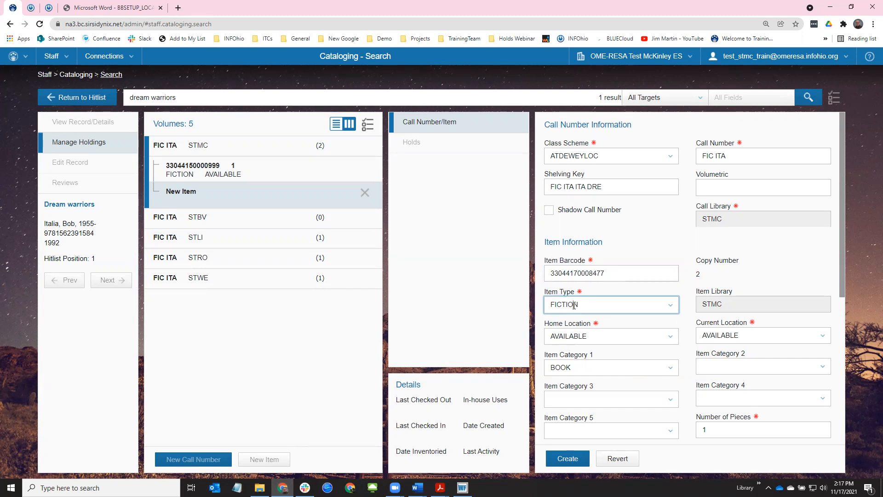
pyautogui.scroll(-4, 581, 382)
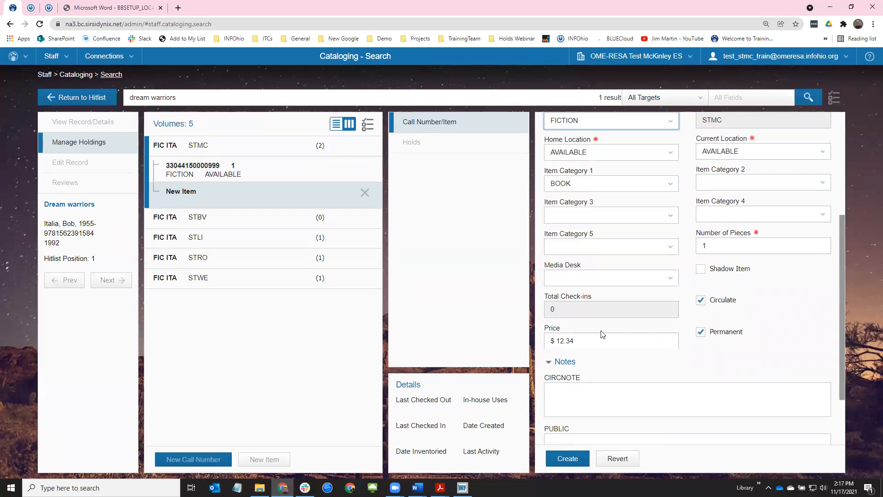
pyautogui.click(572, 459)
pyautogui.scroll(4, 607, 378)
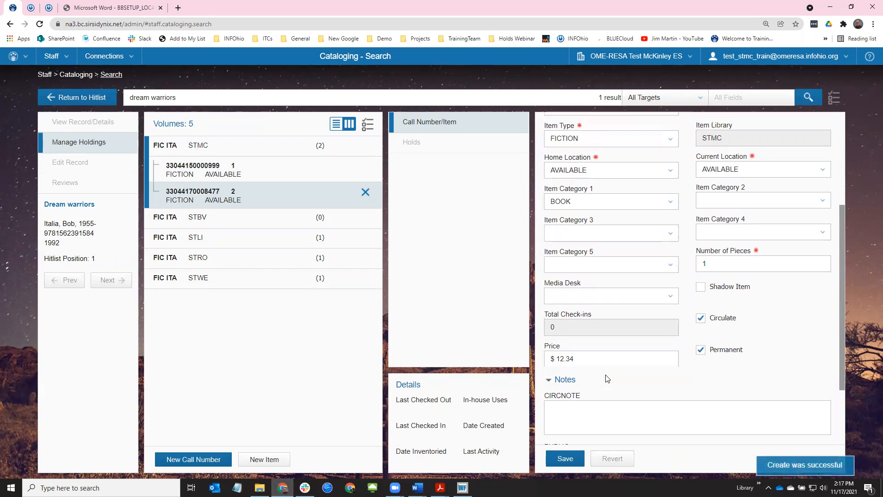
pyautogui.moveTo(703, 280); pyautogui.dragTo(693, 281)
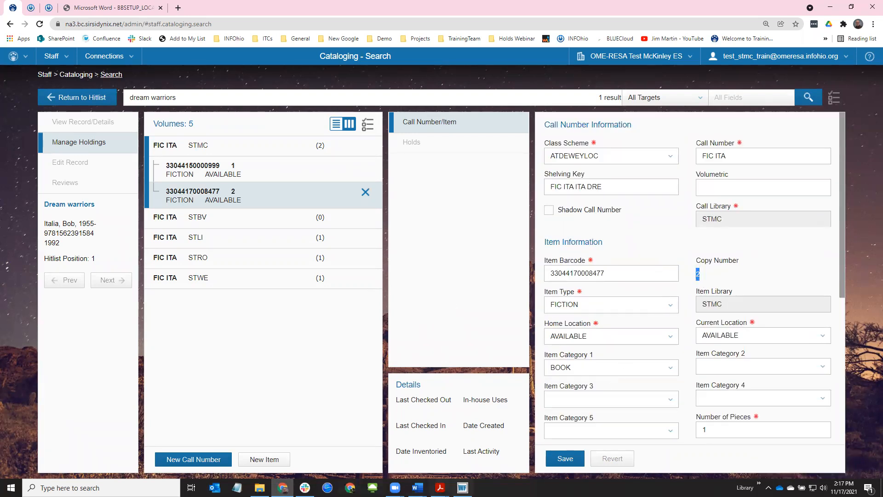
pyautogui.click(462, 487)
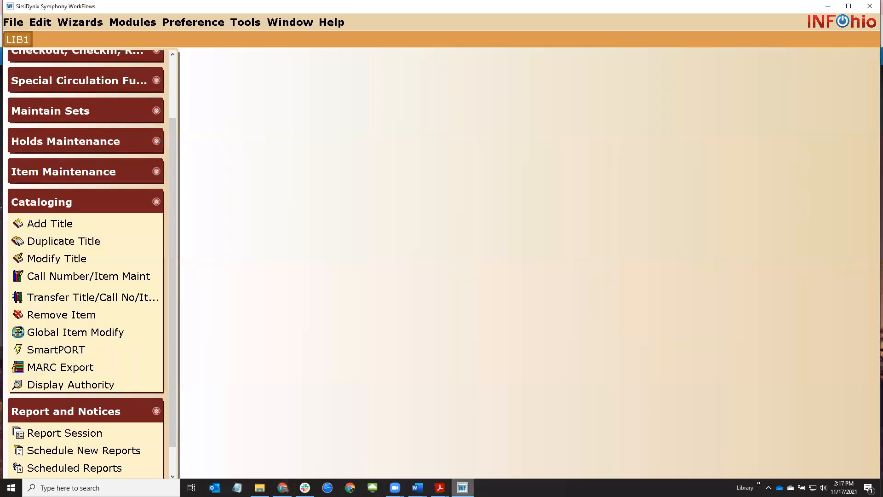
pyautogui.click(88, 276)
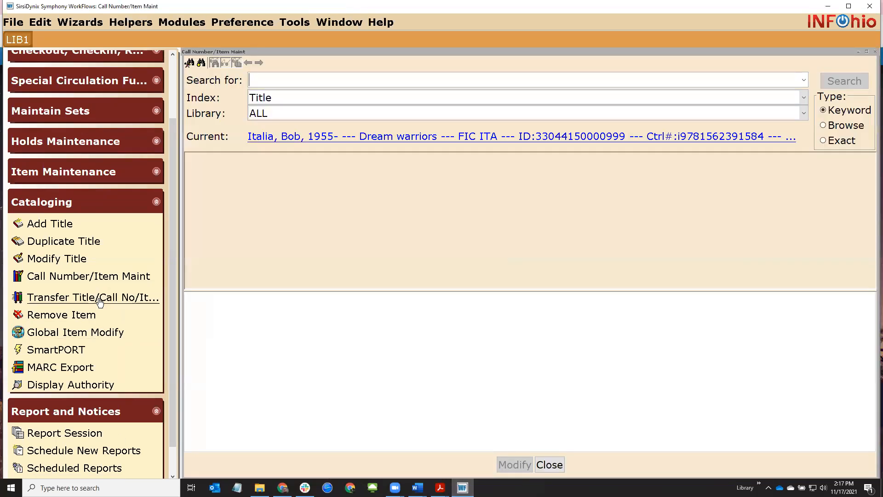
pyautogui.click(445, 137)
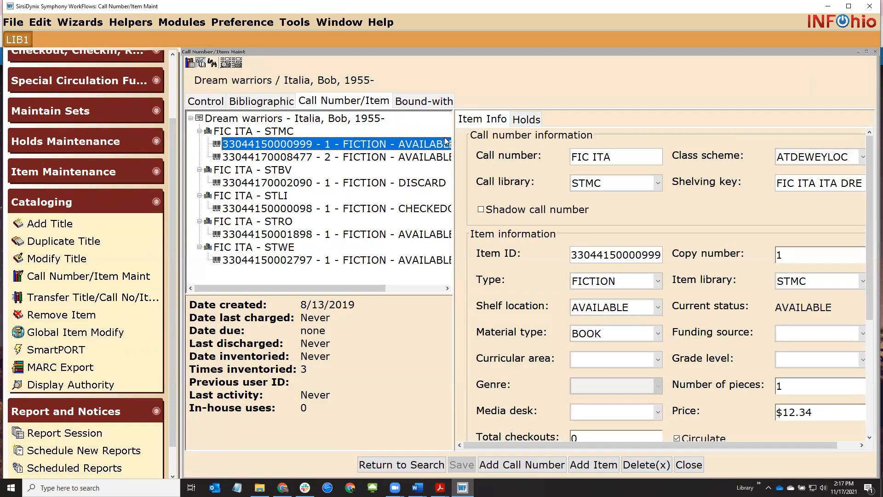
pyautogui.click(328, 157)
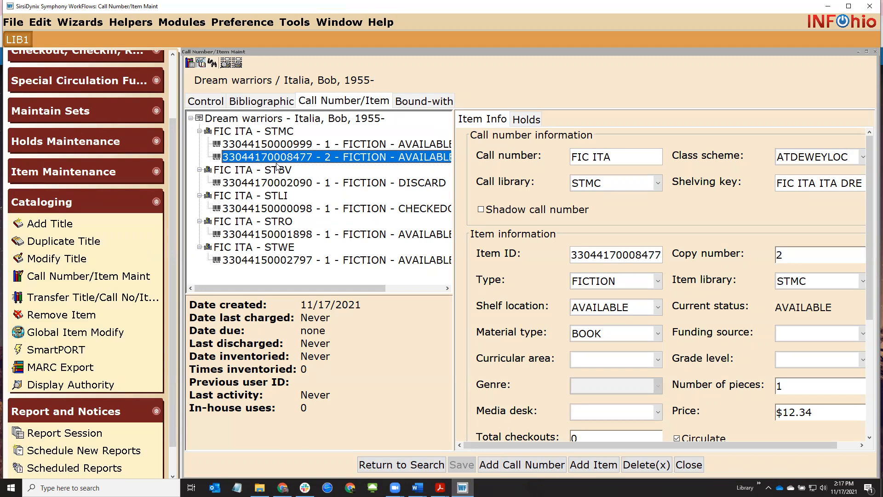
pyautogui.moveTo(297, 306); pyautogui.dragTo(402, 303)
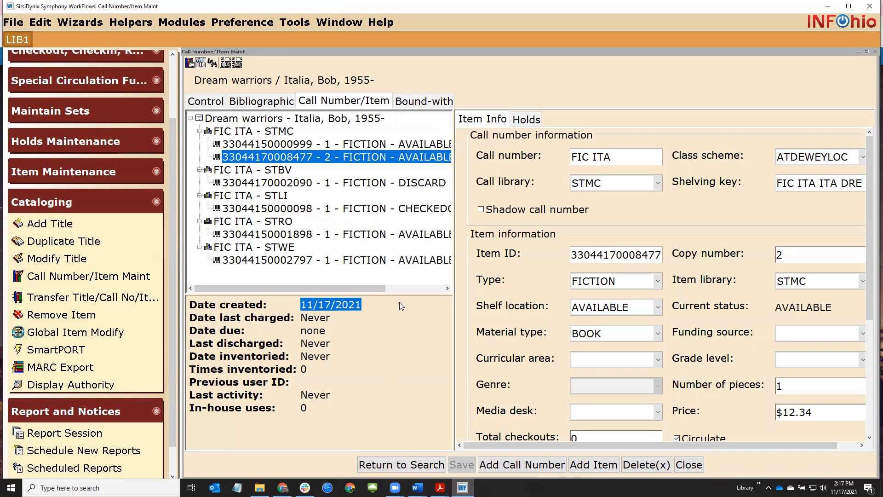
# Choose the LBL : Item Labels report template to schedule
pyautogui.click(134, 210)
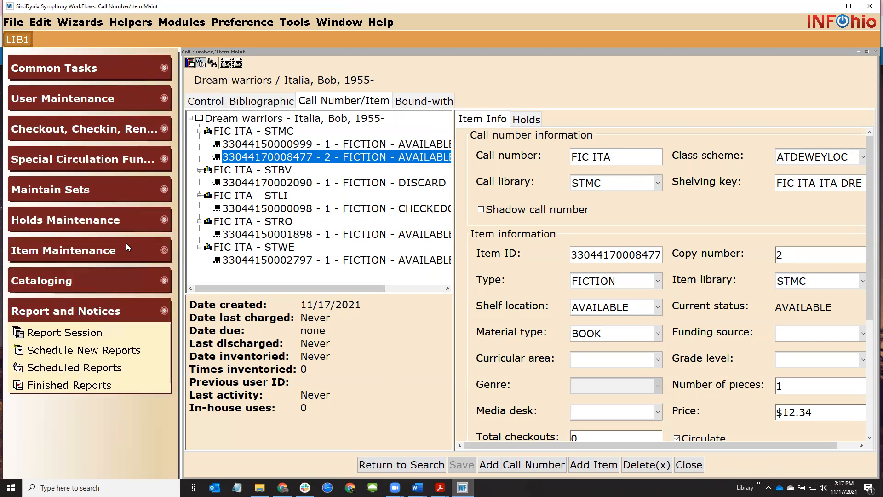
pyautogui.click(99, 349)
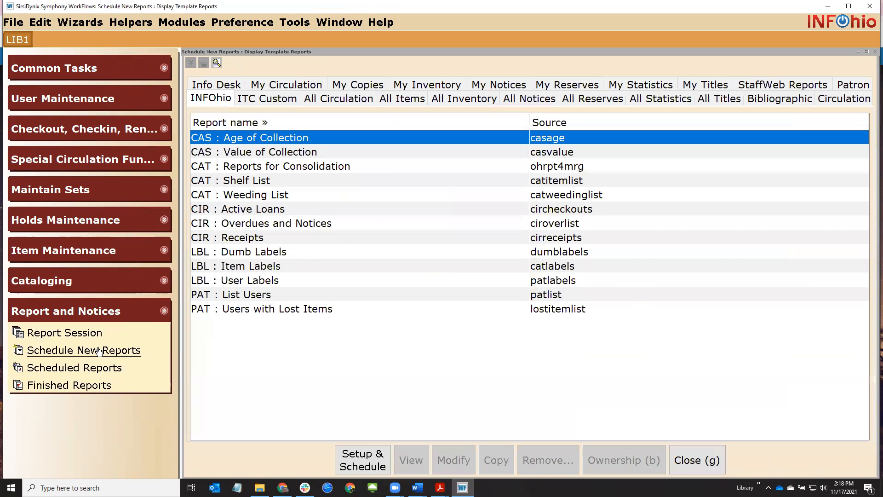
pyautogui.click(307, 270)
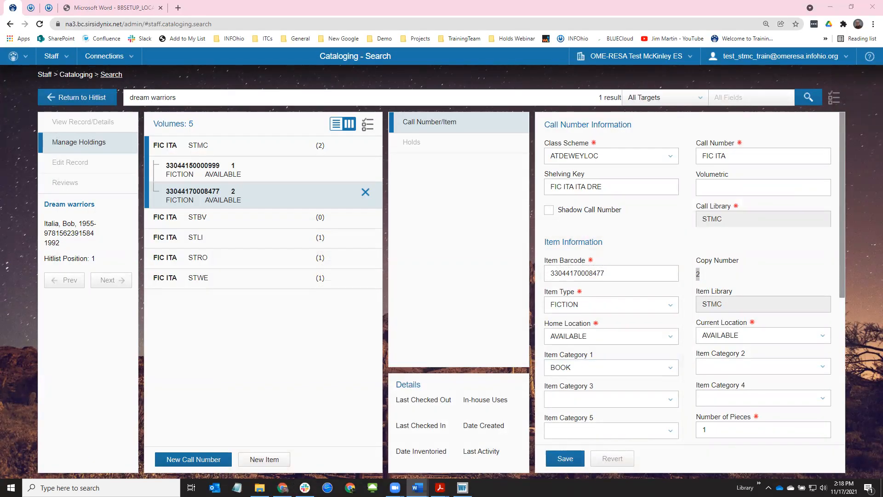
# Search 'mrs frisby' and open the FIC OBR STHS item in Mrs. Frisby's holdings
pyautogui.click(95, 99)
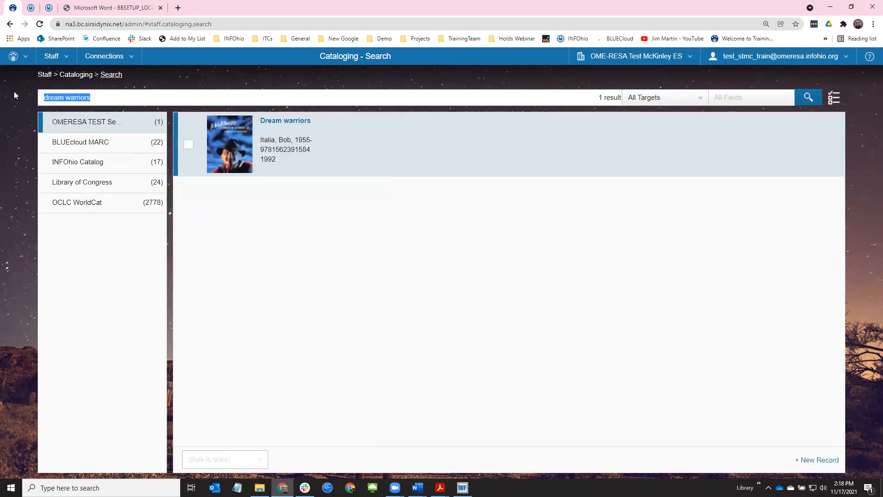
pyautogui.write('mrs frisby')
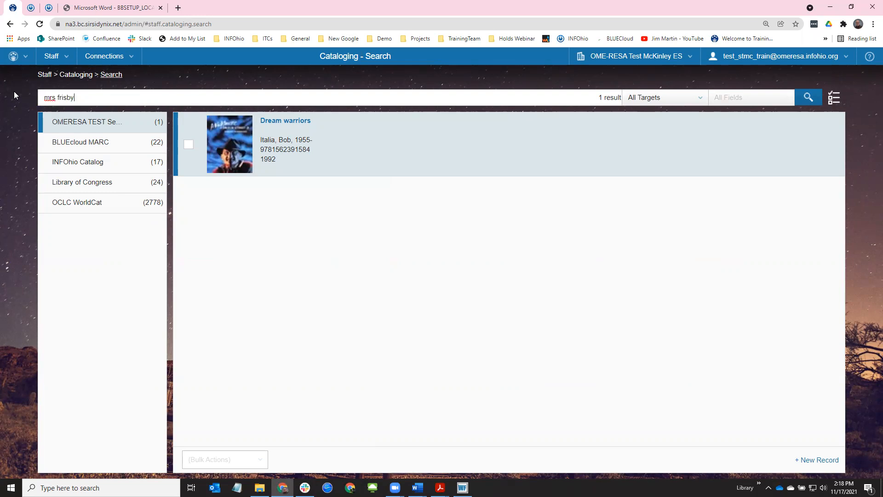
pyautogui.press('Return')
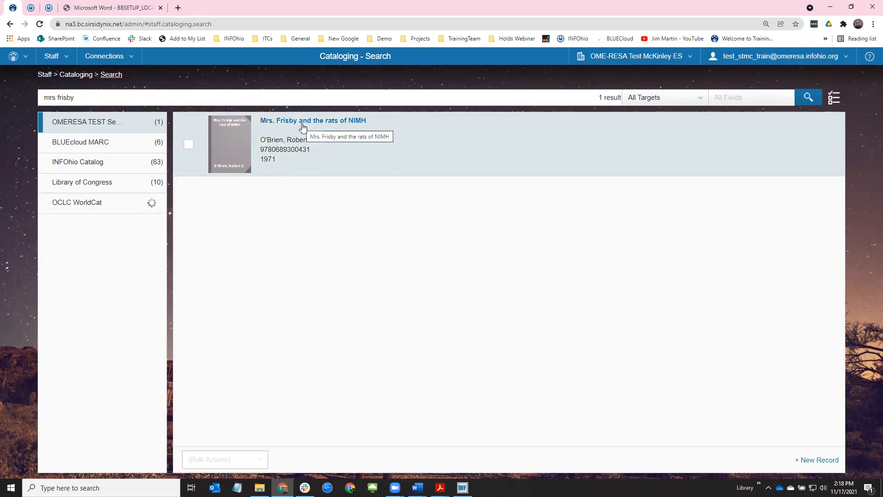
pyautogui.click(303, 123)
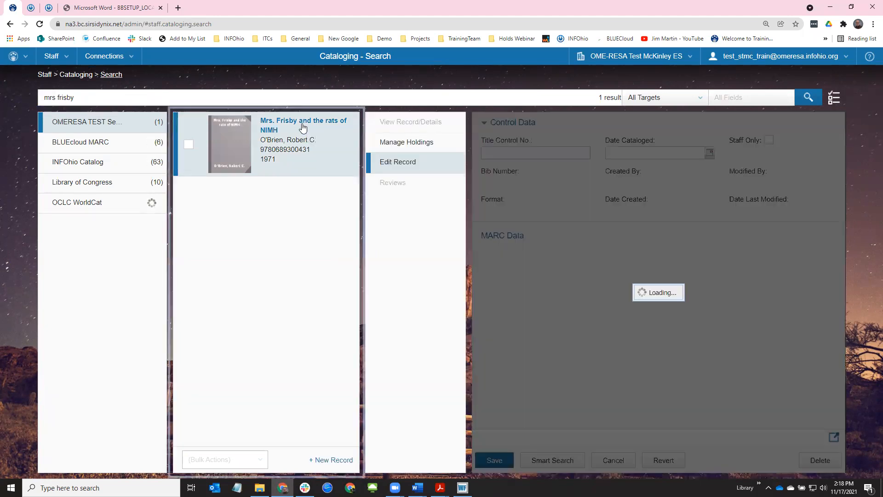
pyautogui.click(385, 141)
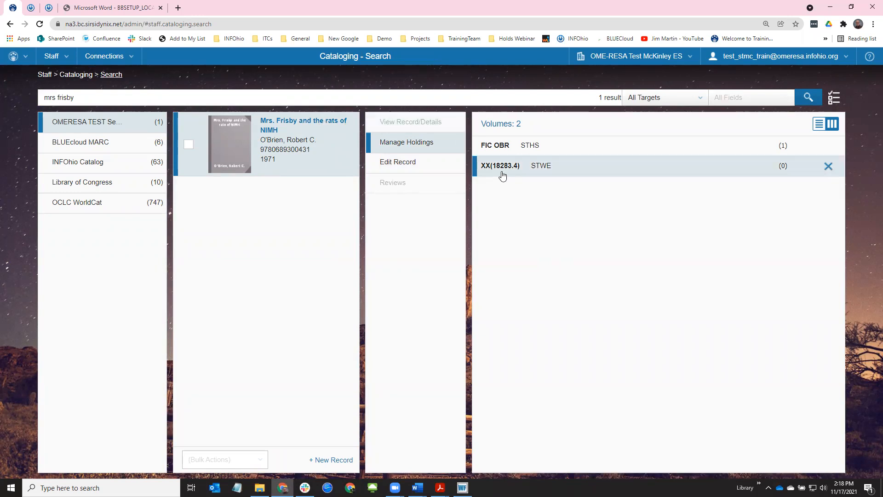
pyautogui.click(558, 149)
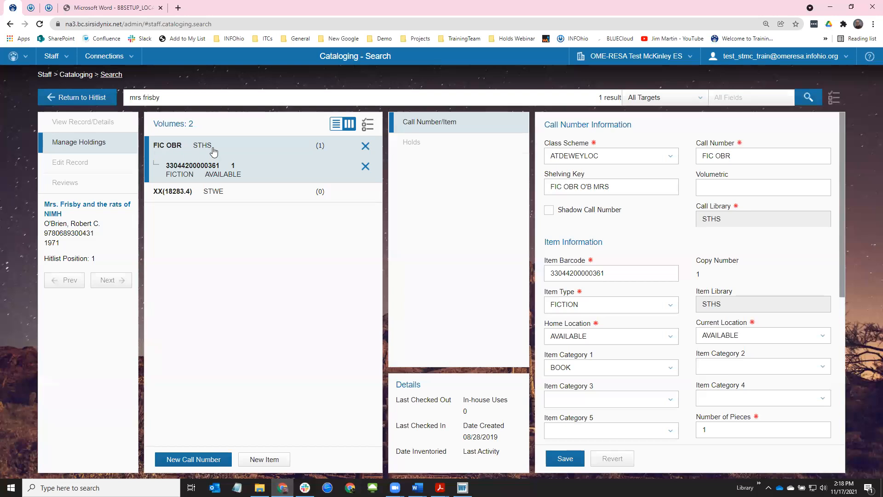
# Create an STMC call number with ATDEWEYLOC scheme and 'auto' entry, yielding XX(18283.6)
pyautogui.click(197, 460)
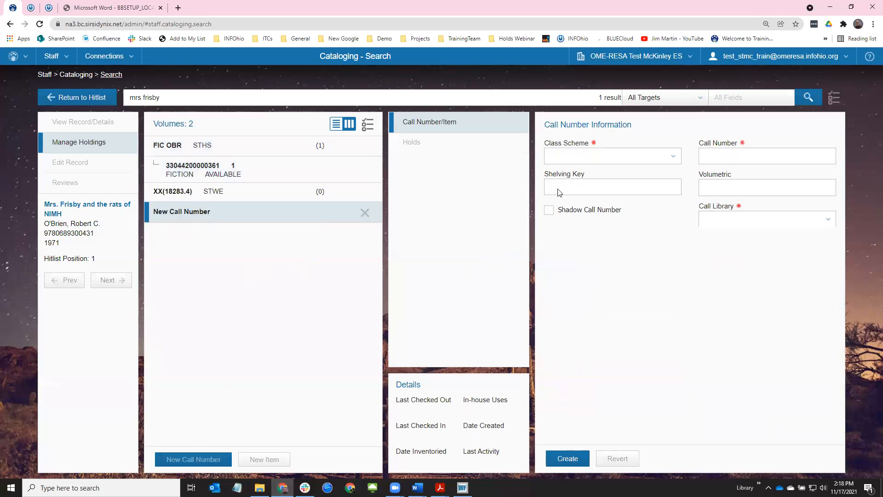
pyautogui.click(675, 159)
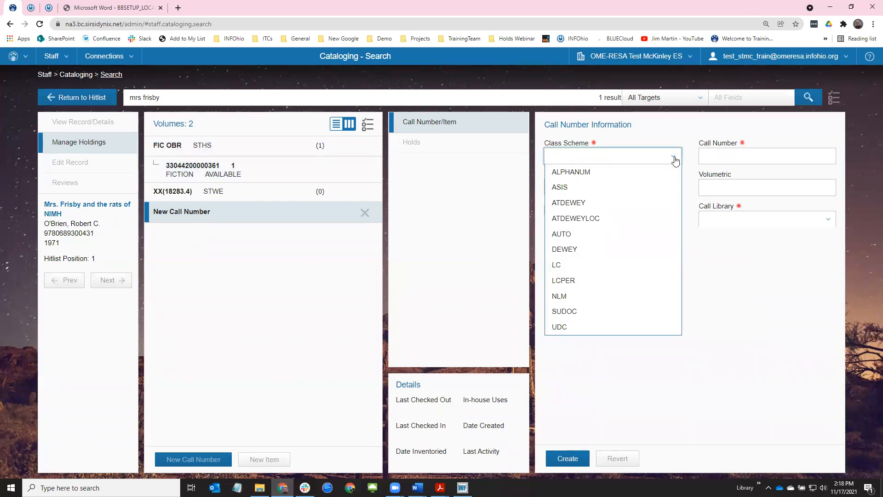
pyautogui.click(642, 218)
pyautogui.click(727, 159)
pyautogui.write('auto')
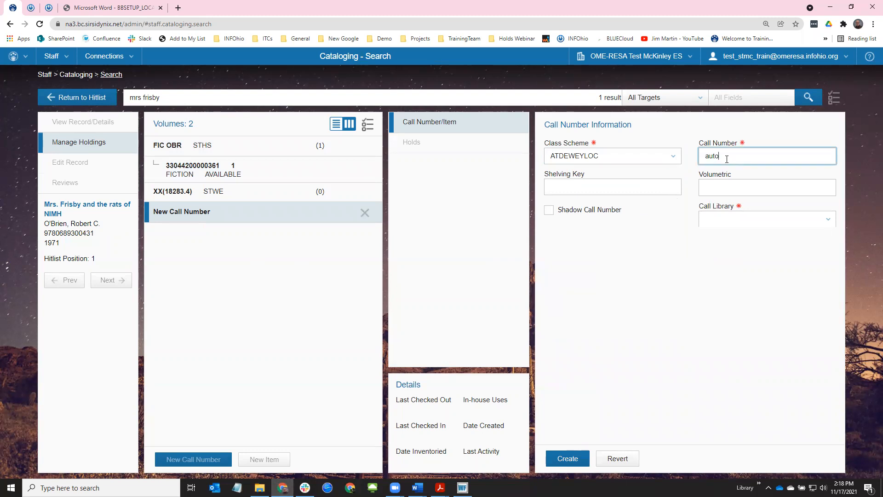
pyautogui.press('Tab')
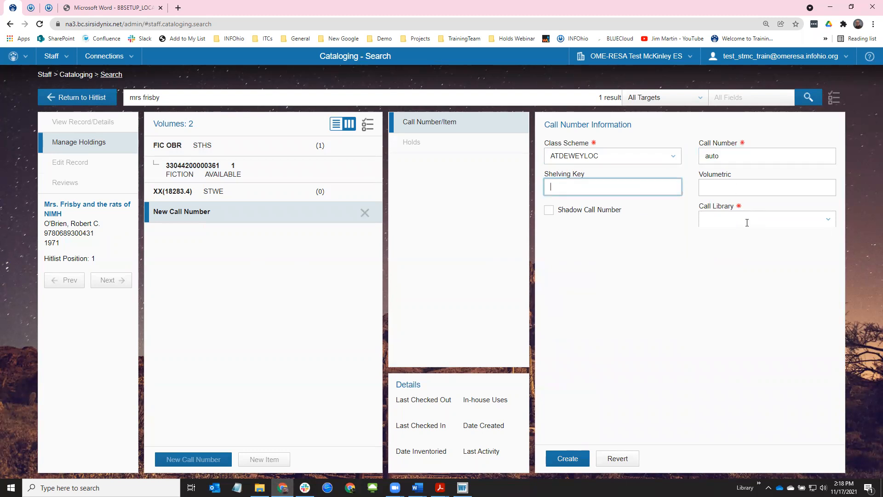
pyautogui.click(826, 218)
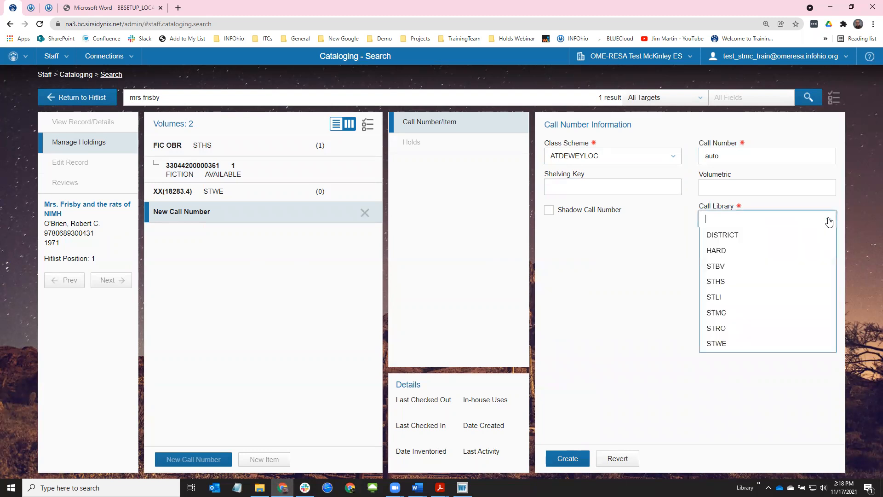
pyautogui.click(765, 322)
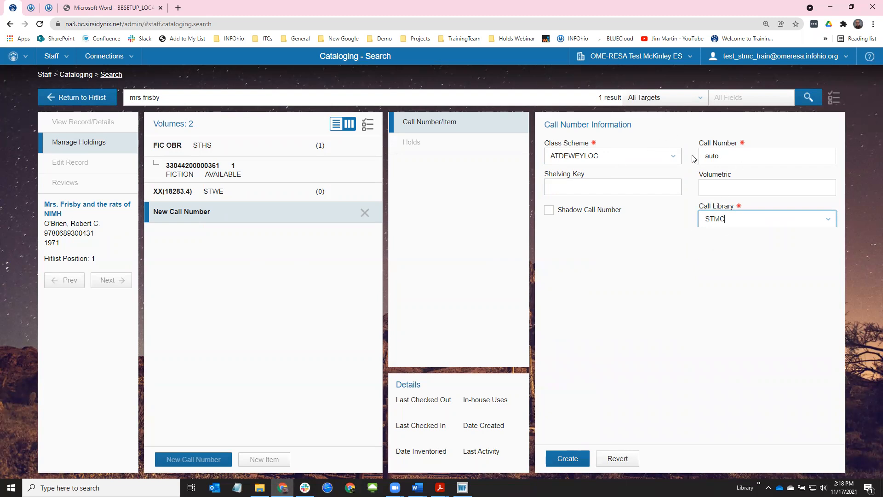
pyautogui.click(569, 459)
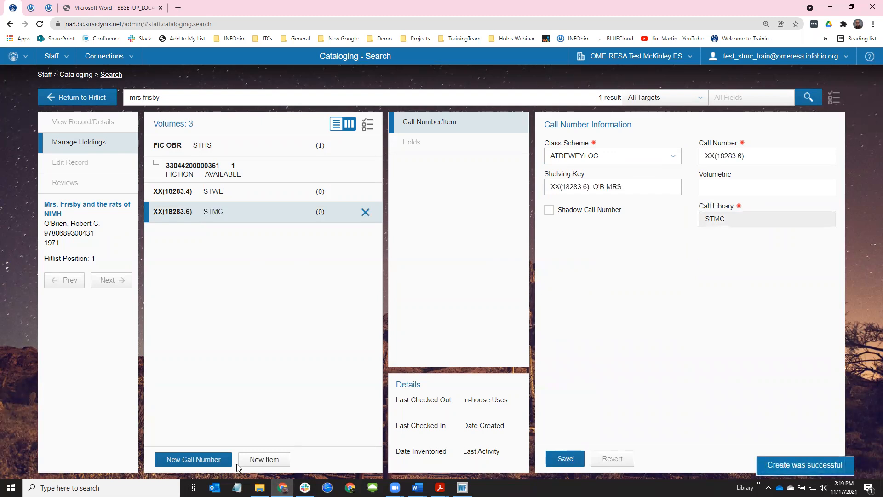
# Start a new XX(18283.6) item with the pasted barcode, item type FICTION, home location AVAILABLE
pyautogui.click(258, 459)
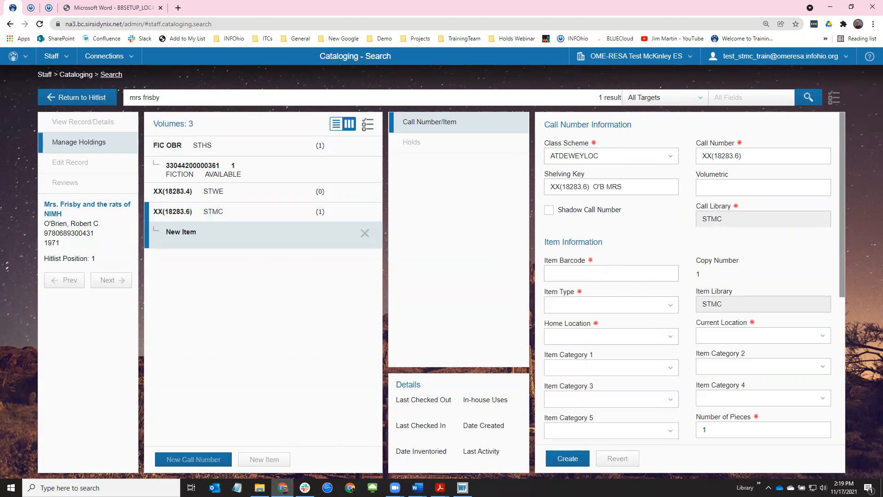
pyautogui.hotkey('alt', 'Tab')
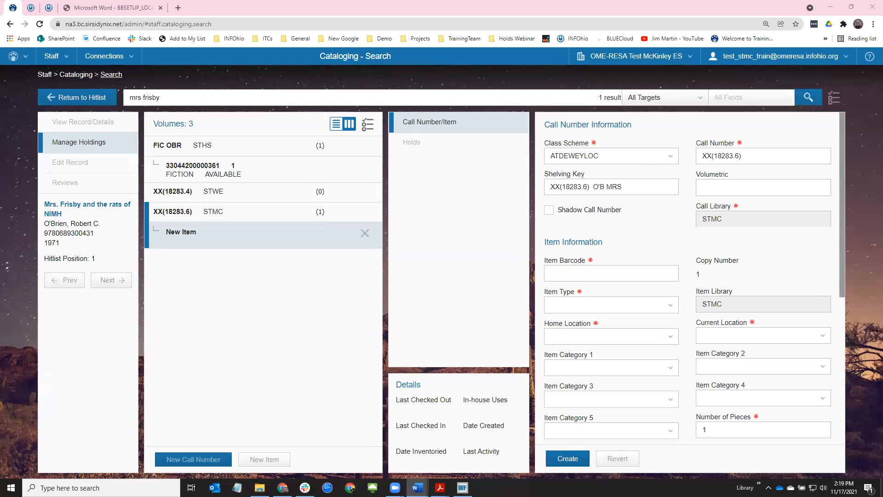
pyautogui.click(632, 273)
pyautogui.hotkey('ctrl', 'v')
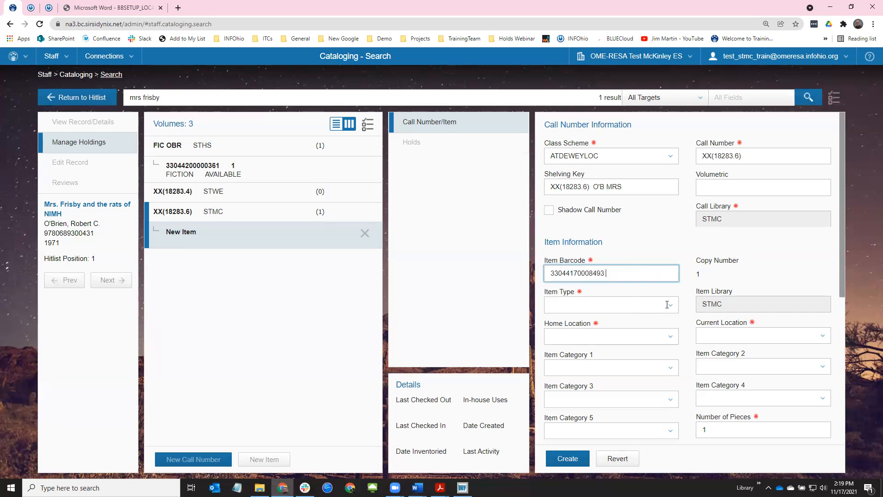
pyautogui.press('Tab')
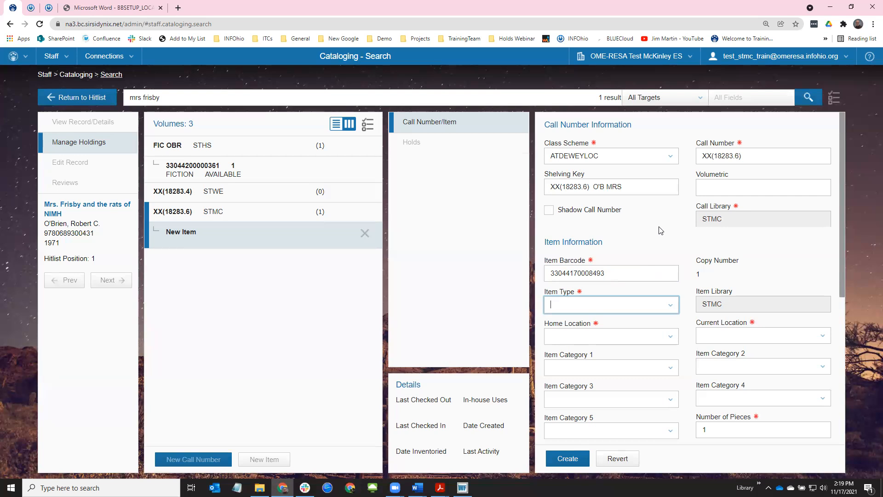
pyautogui.write('fi')
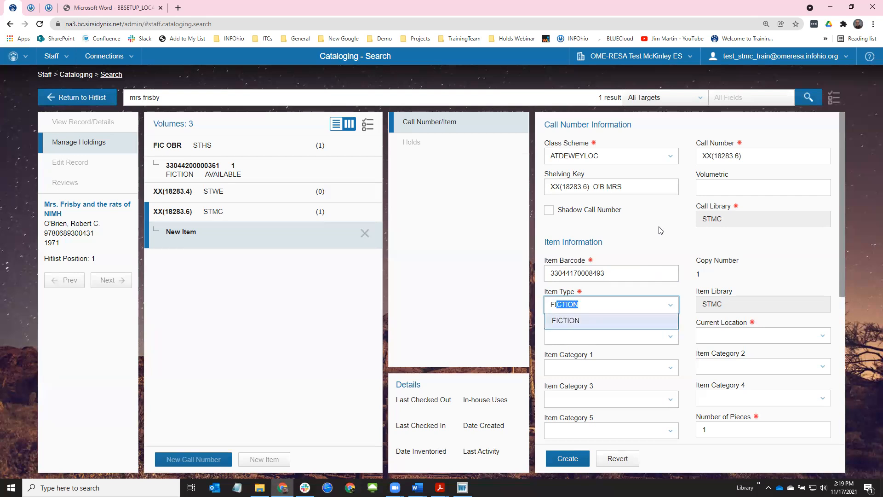
pyautogui.press('Tab')
pyautogui.write('av')
pyautogui.press('Tab')
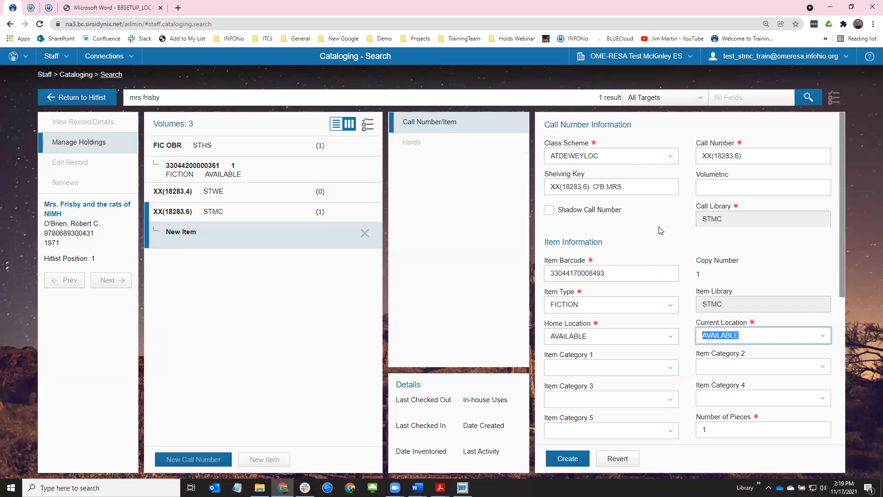
# Give the item categories BOOK and PTO/PTA, circulating, permanent, price 12.34, and create it
pyautogui.press('Tab')
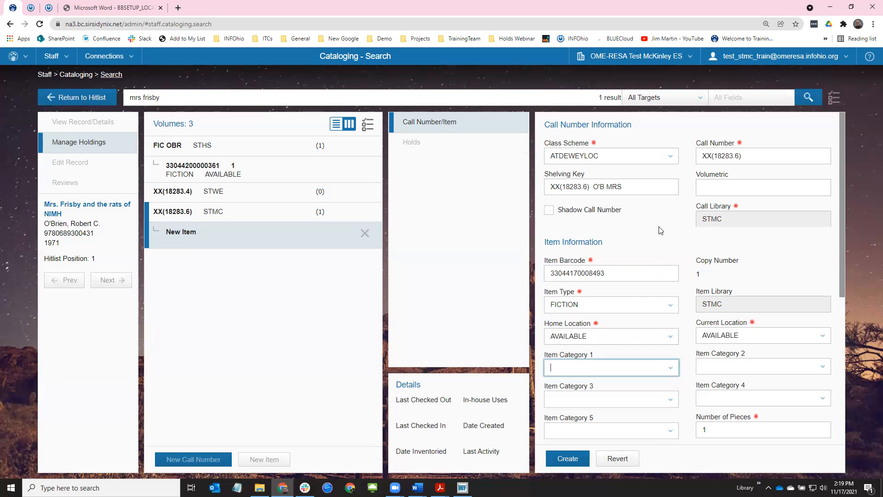
pyautogui.write('bo')
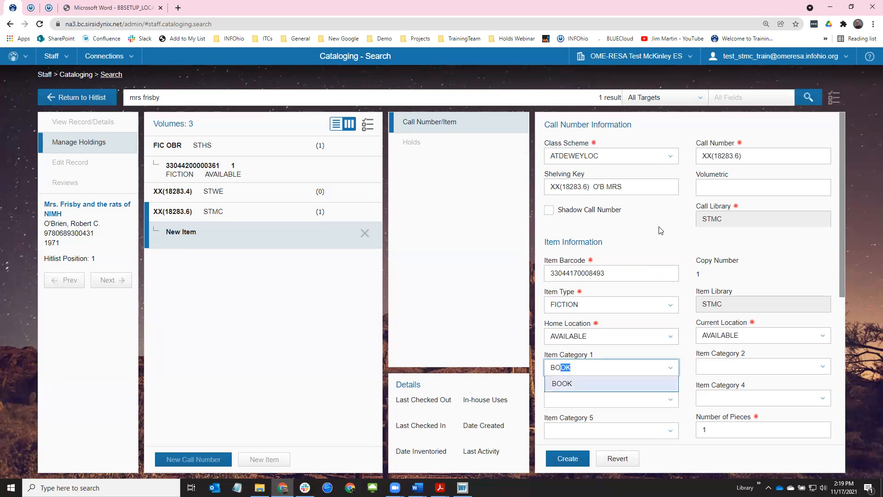
pyautogui.press('Tab')
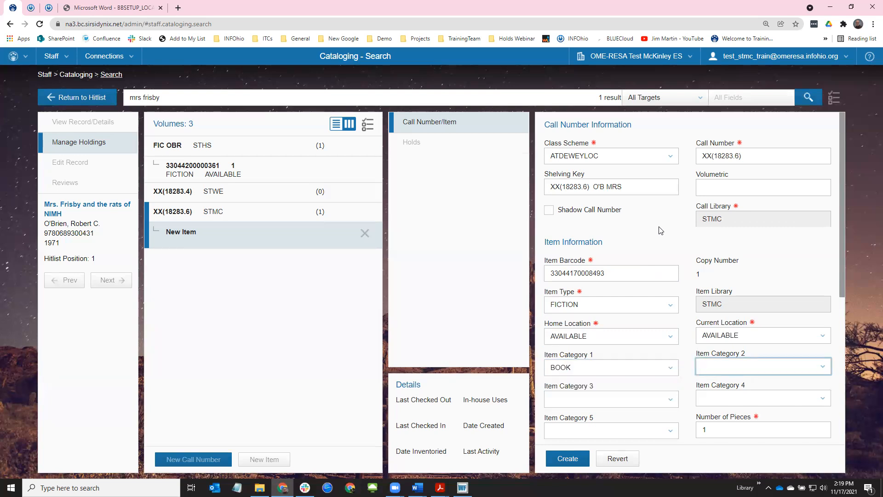
pyautogui.write('pt')
pyautogui.press('Tab')
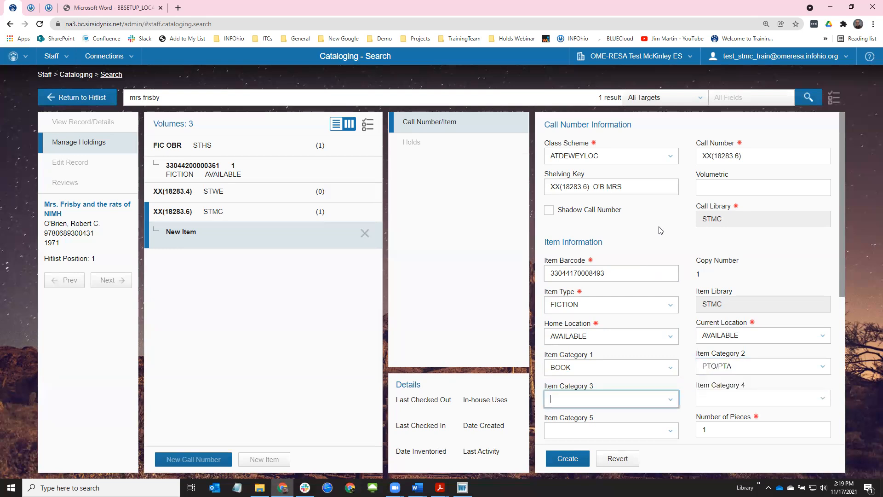
pyautogui.press('Tab')
pyautogui.press('Tab')
pyautogui.press('Tab')
pyautogui.press('Tab')
pyautogui.press('Tab')
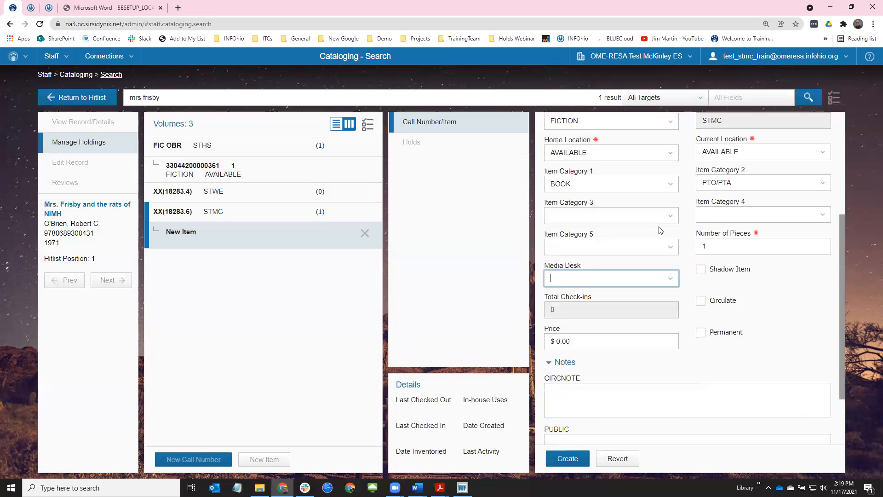
pyautogui.press('Tab')
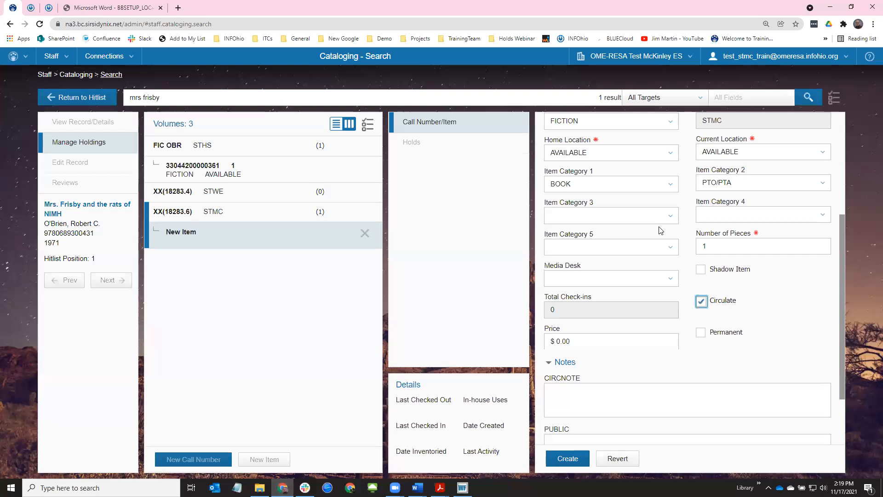
pyautogui.press('Tab')
pyautogui.press('Tab')
pyautogui.write('12.34')
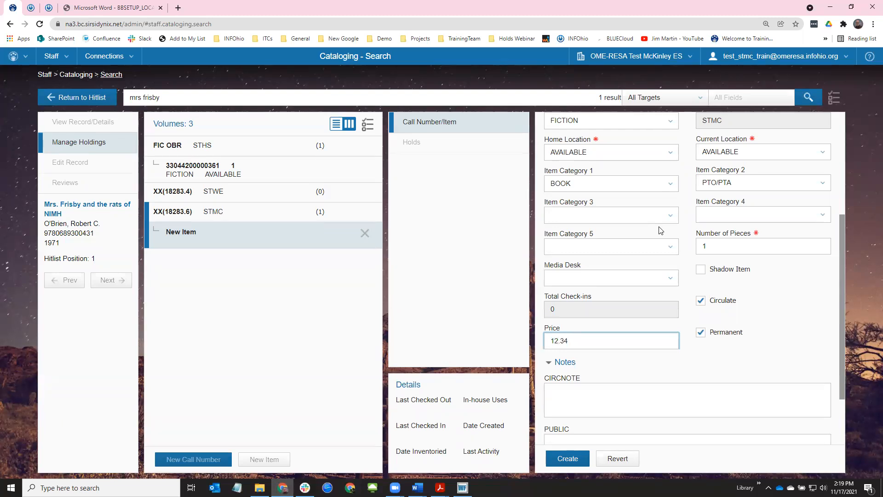
pyautogui.click(570, 459)
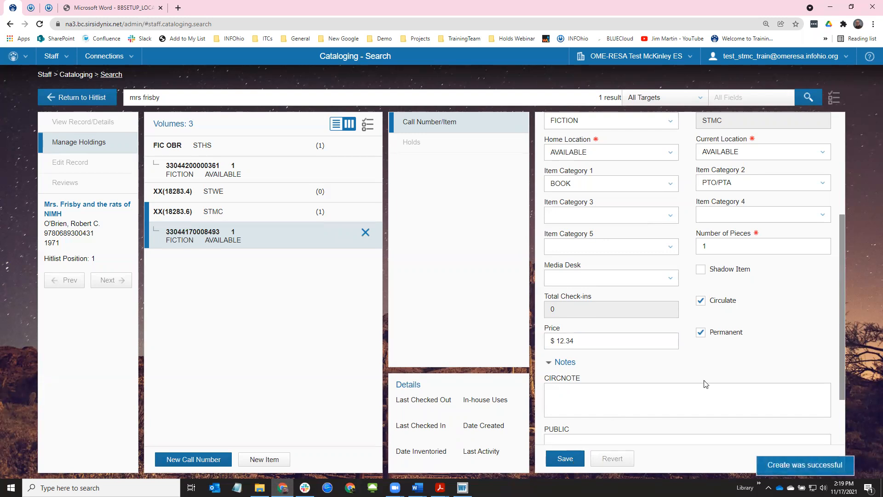
pyautogui.scroll(2, 707, 384)
# Replace the XX(18283.6) call number with FIC OBR and save the volume
pyautogui.click(615, 181)
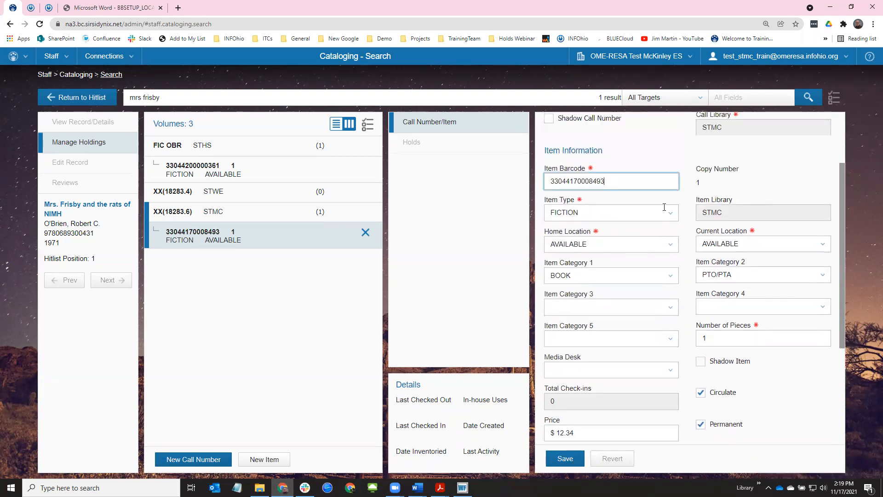
pyautogui.scroll(2, 842, 284)
pyautogui.tripleClick(765, 158)
pyautogui.write('fic ob')
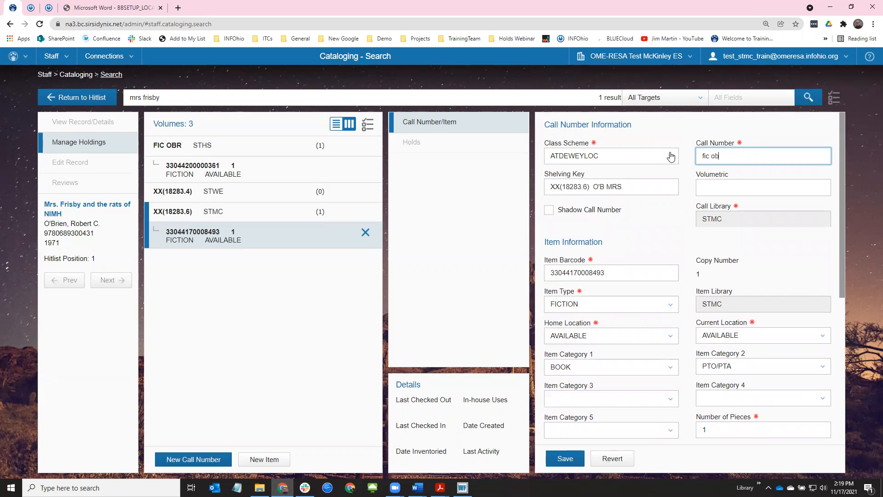
pyautogui.click(574, 462)
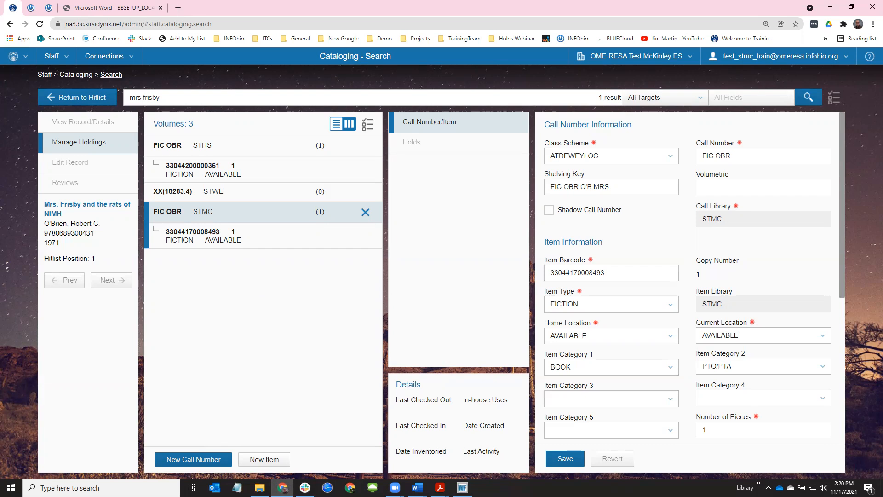
pyautogui.hotkey('alt', 'Tab')
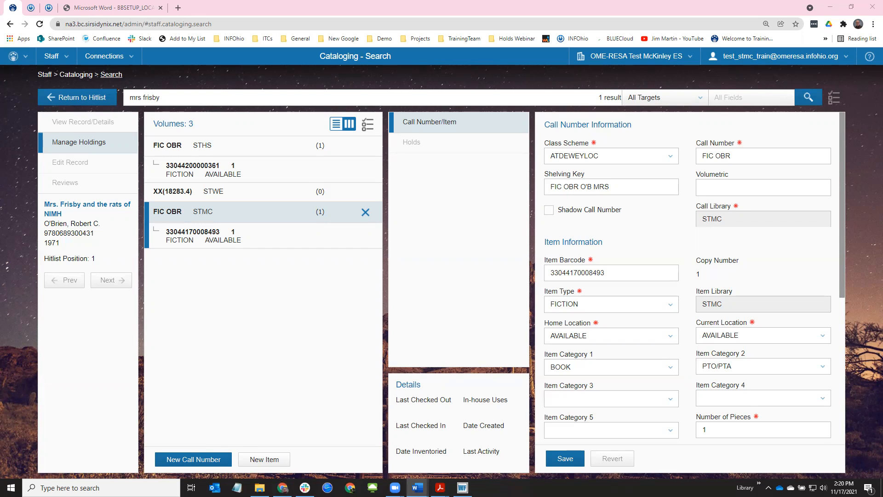
pyautogui.click(96, 101)
pyautogui.moveTo(148, 99); pyautogui.dragTo(17, 98)
pyautogui.hotkey('ctrl', 'v')
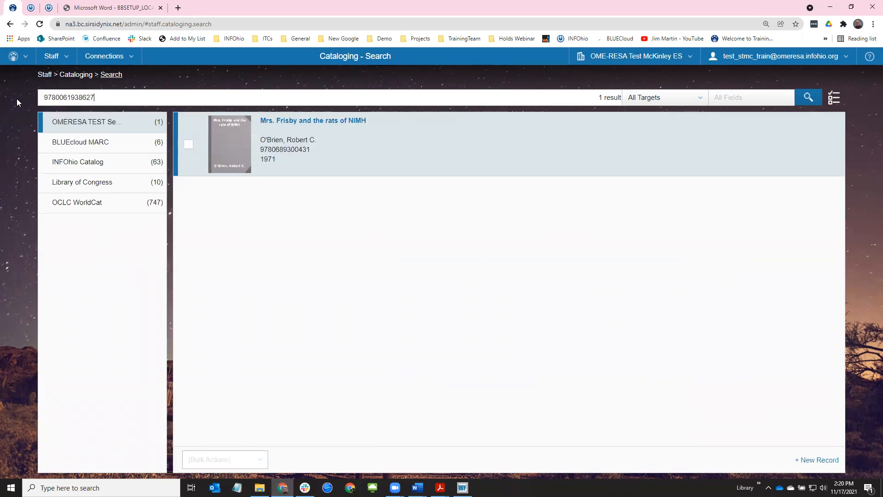
pyautogui.press('Return')
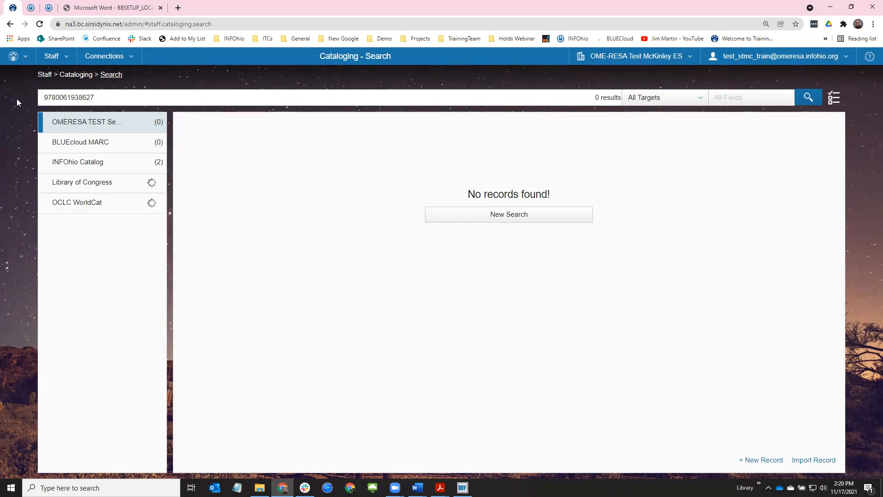
pyautogui.click(12, 56)
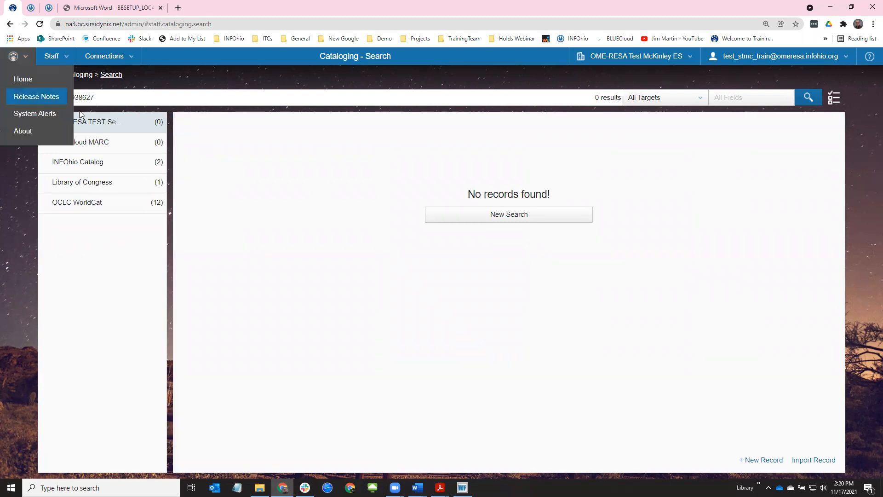
pyautogui.click(162, 77)
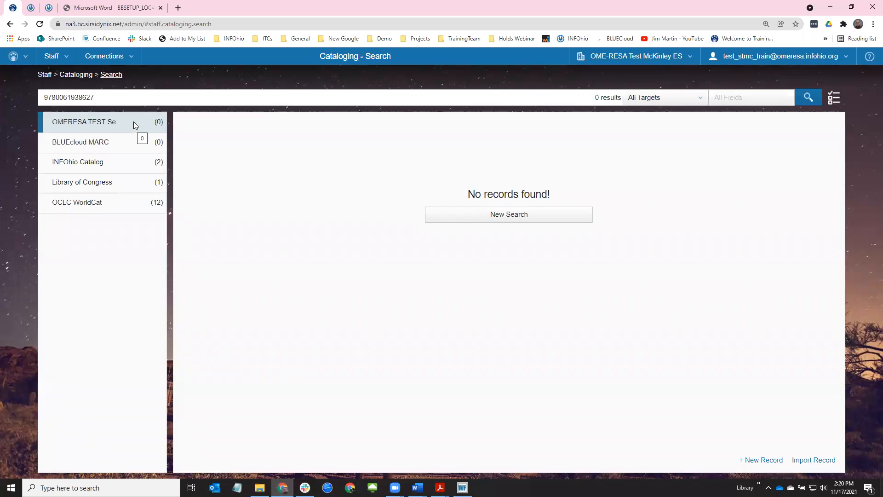
pyautogui.click(109, 162)
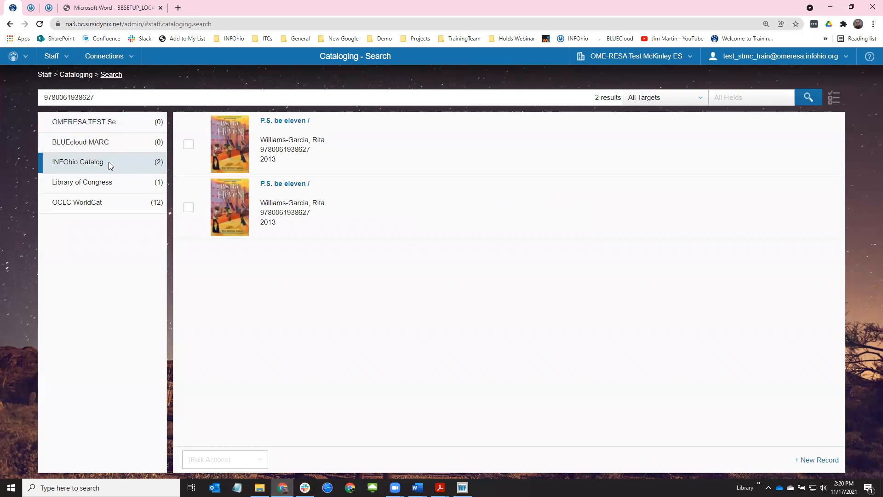
# Review both INFOhio results' Z39.50 MARC data, then import the first P.S. be eleven record
pyautogui.click(226, 142)
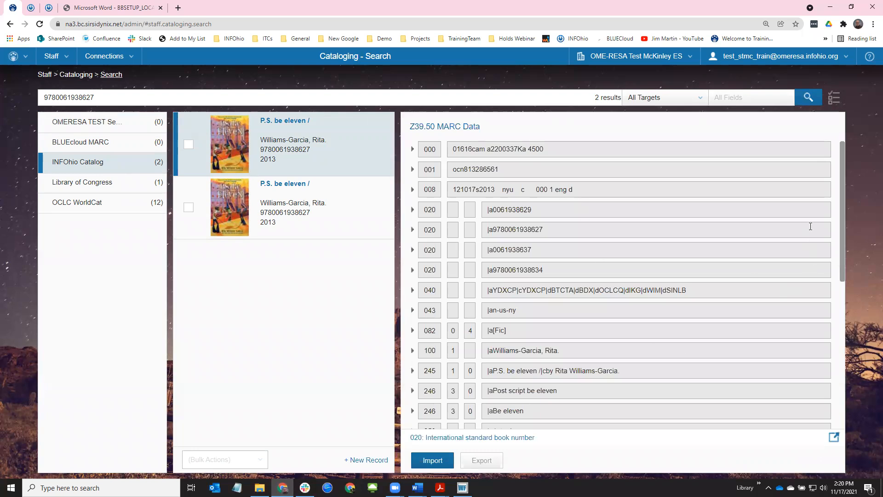
pyautogui.moveTo(843, 181); pyautogui.dragTo(838, 351)
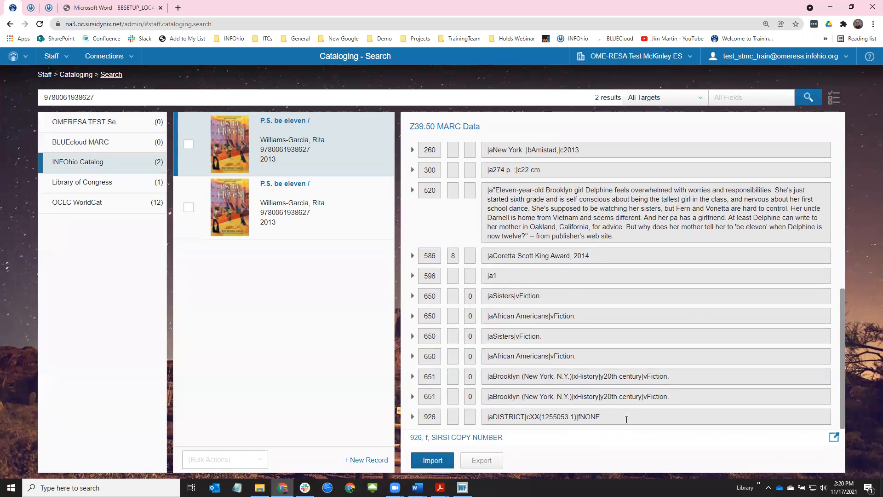
pyautogui.click(236, 210)
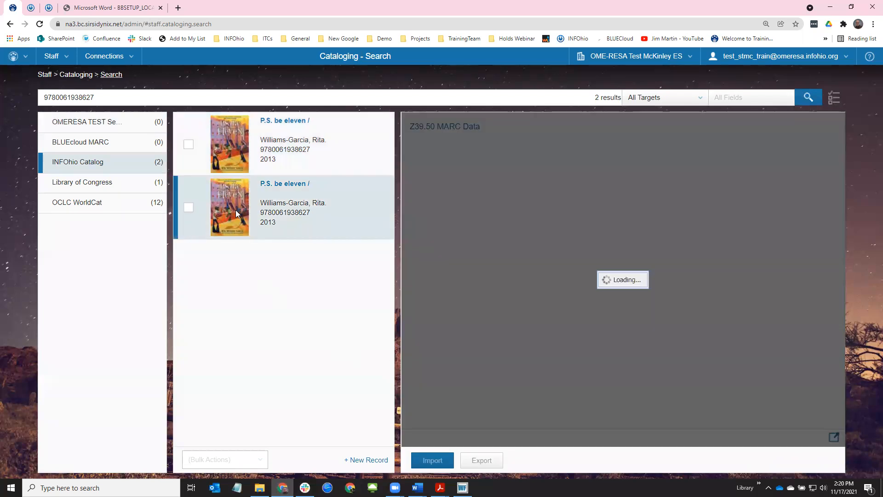
pyautogui.moveTo(841, 193); pyautogui.dragTo(832, 373)
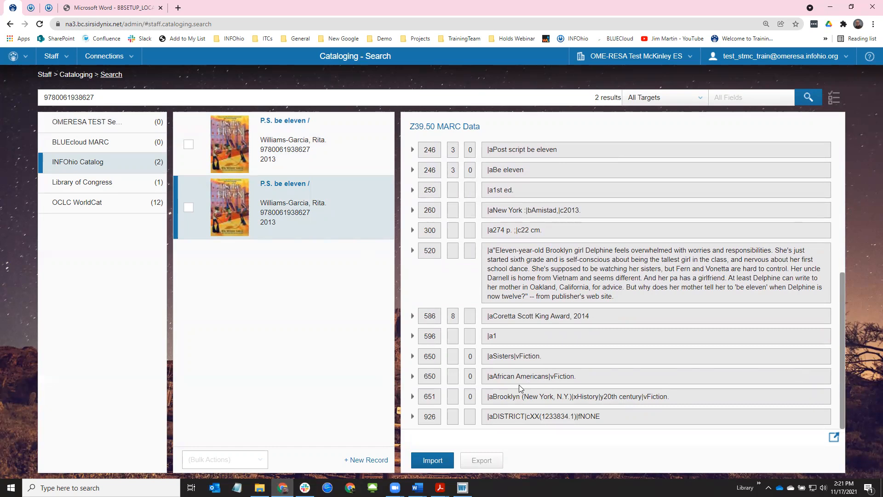
pyautogui.click(238, 133)
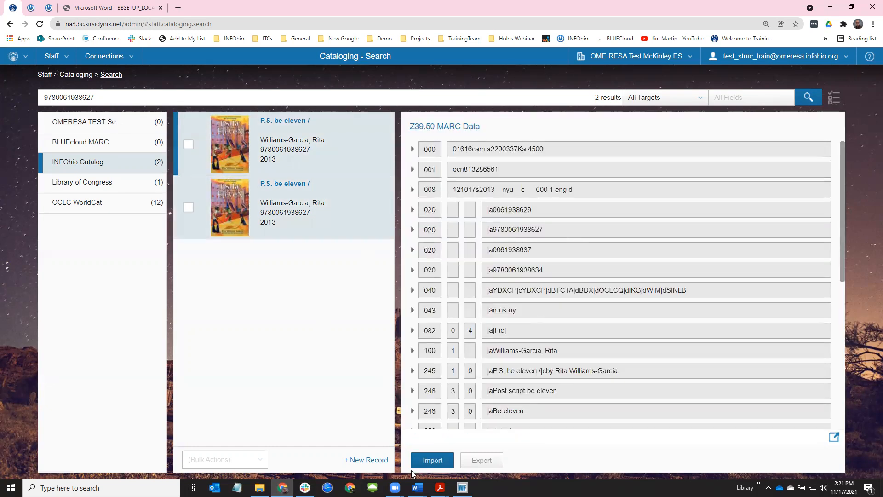
pyautogui.click(433, 460)
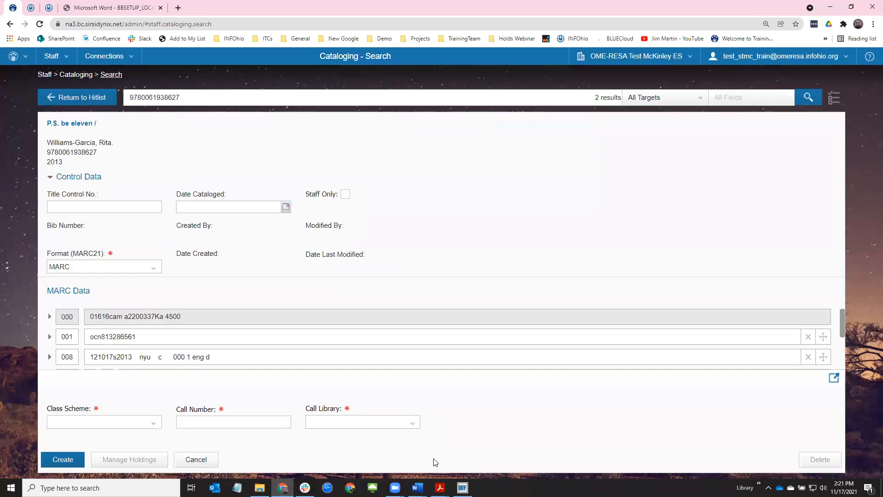
# Create the P.S. be eleven record with an auto ATDEWEYLOC call number at STMC, then view its holdings
pyautogui.click(157, 427)
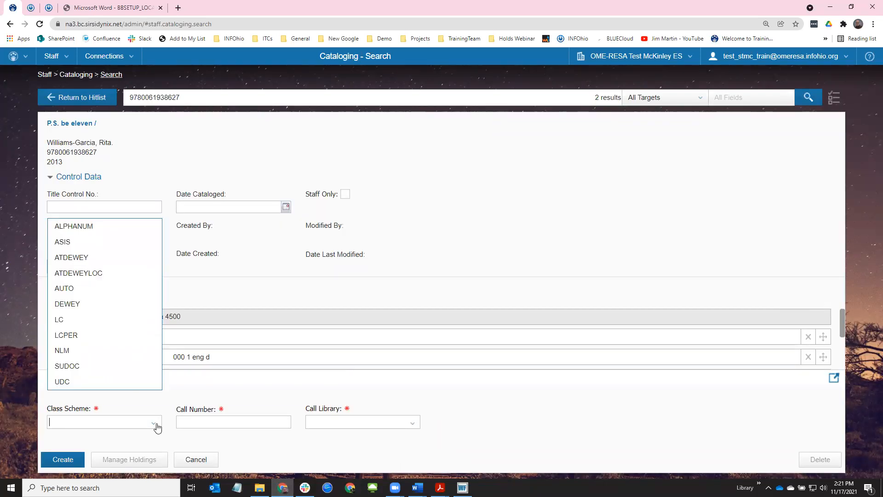
pyautogui.click(97, 276)
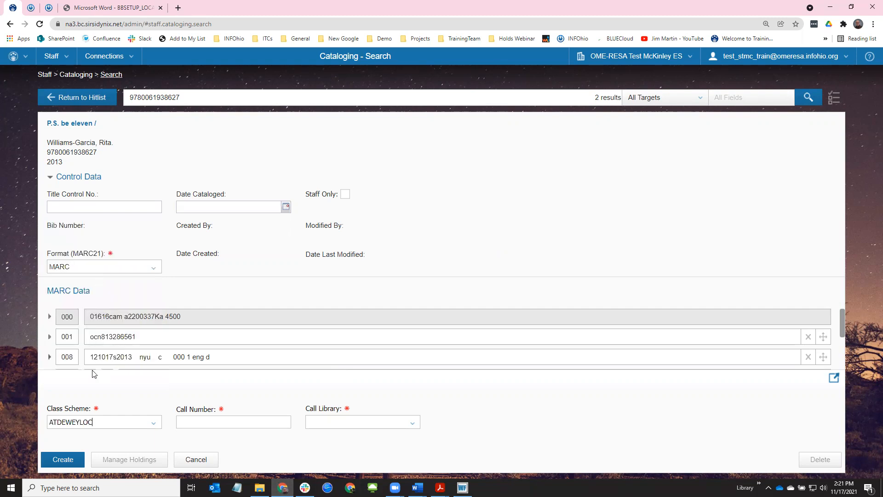
pyautogui.click(188, 421)
pyautogui.write('auto')
pyautogui.click(412, 422)
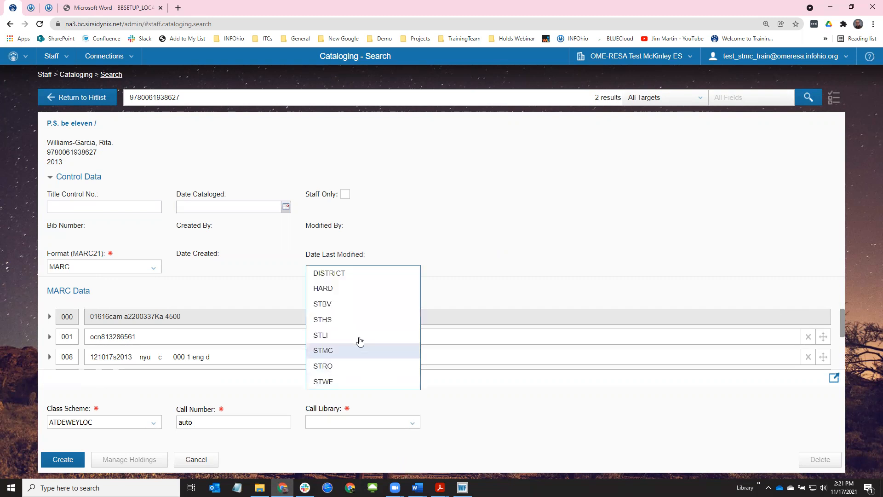
pyautogui.click(337, 351)
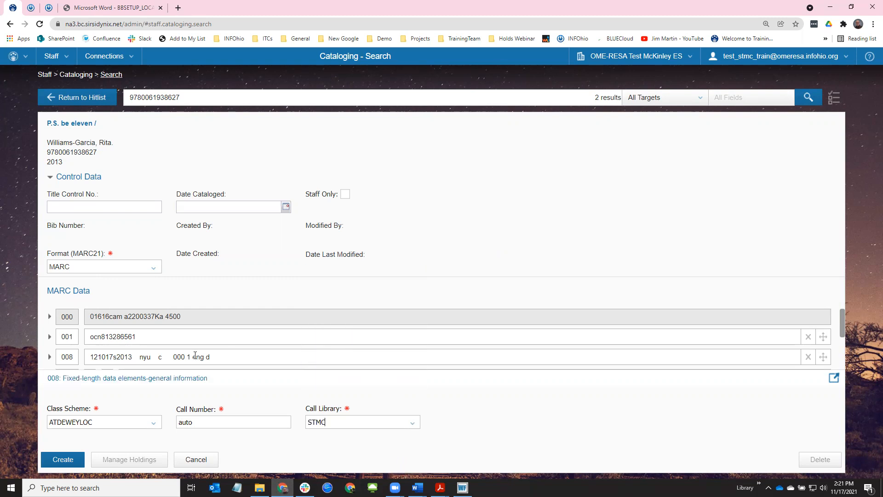
pyautogui.click(56, 462)
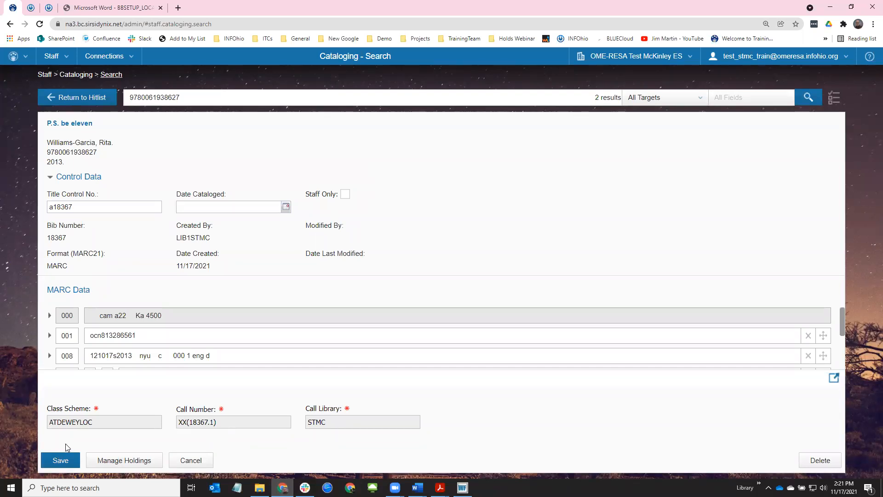
pyautogui.click(114, 460)
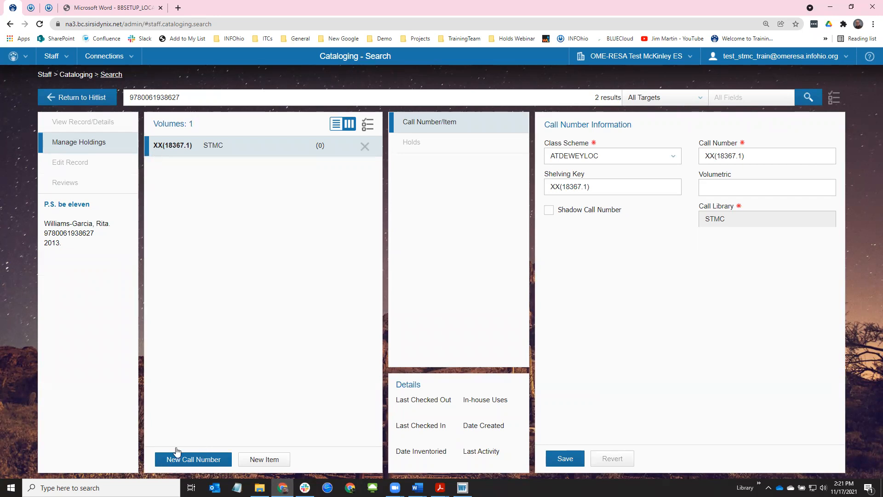
# Start a new item under XX(18367.1) and paste its barcode from the Word document
pyautogui.click(264, 460)
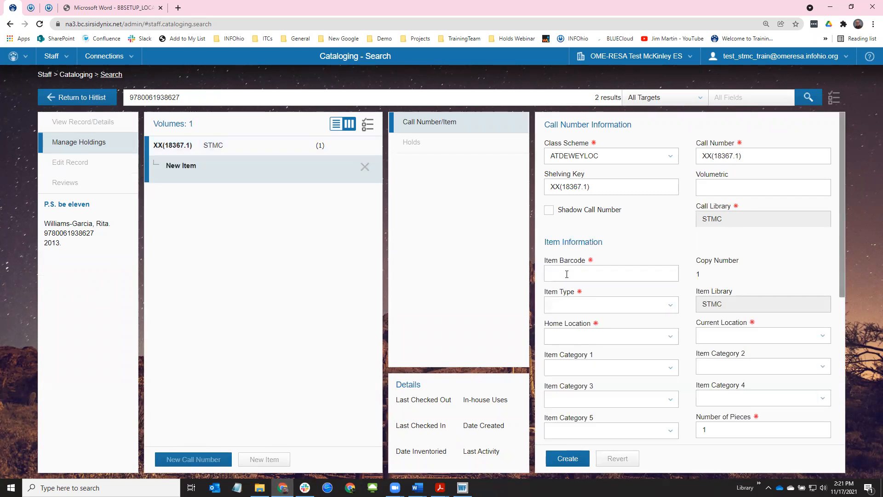
pyautogui.hotkey('alt', 'Tab')
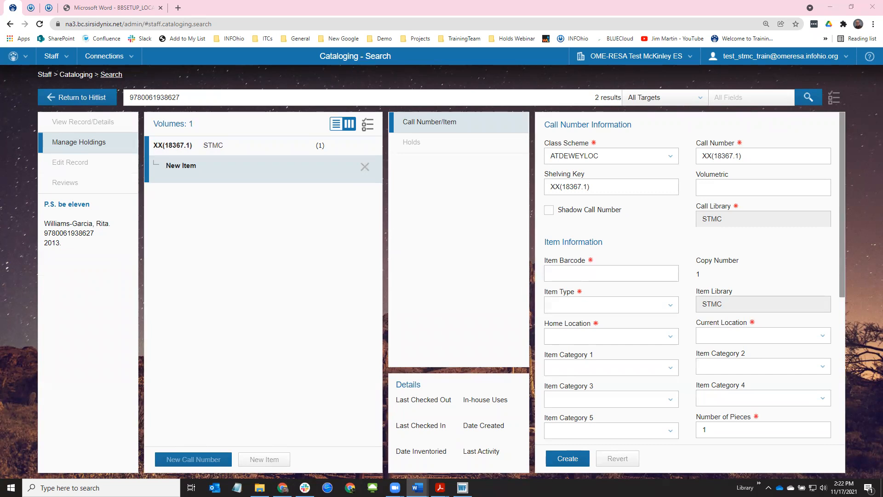
pyautogui.click(556, 275)
pyautogui.hotkey('ctrl', 'v')
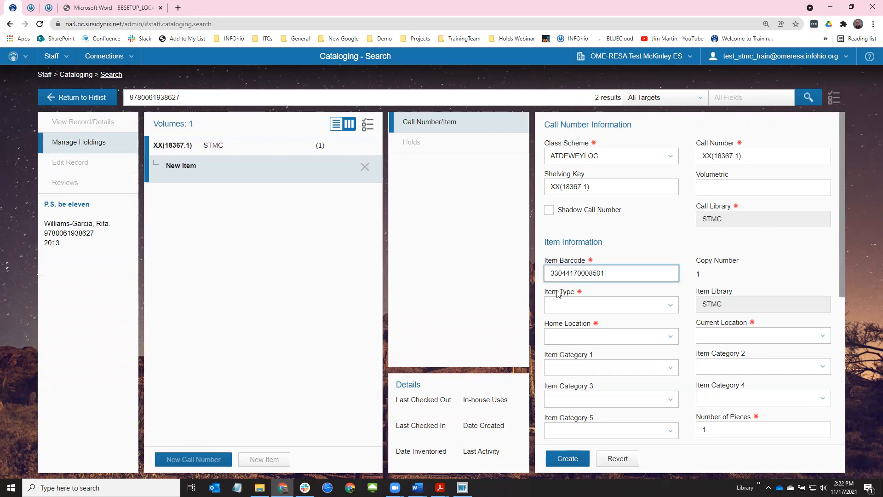
pyautogui.press('Tab')
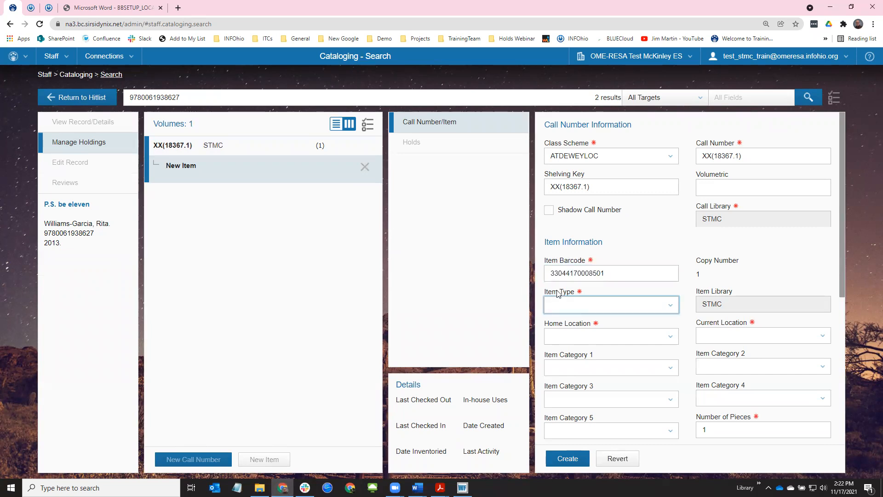
# Make it a FICTION, AVAILABLE, BOOK item, circulating and permanent, priced 12.34, and create it
pyautogui.write('fi')
pyautogui.press('Tab')
pyautogui.write('av')
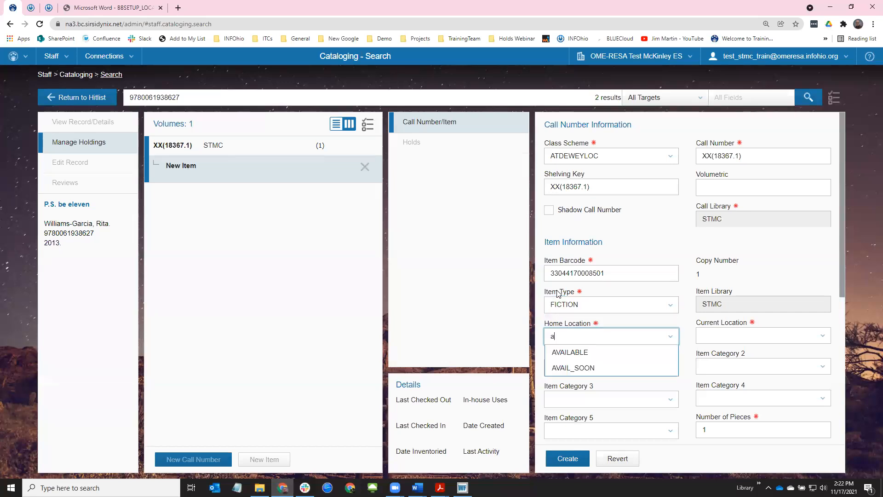
pyautogui.press('Tab')
pyautogui.press('Tab')
pyautogui.write('bo')
pyautogui.press('Tab')
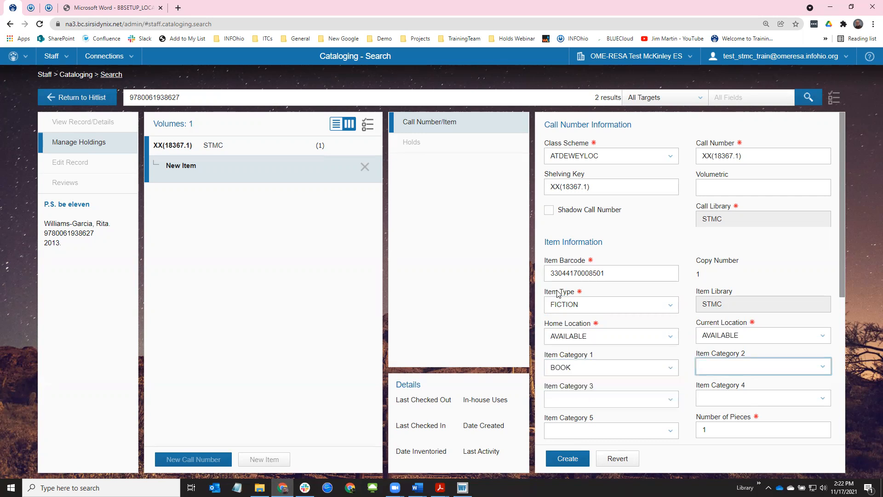
pyautogui.press('Tab')
pyautogui.press('Tab')
pyautogui.press('Tab')
pyautogui.press('Tab')
pyautogui.press('Tab')
pyautogui.press('Tab')
pyautogui.press('space')
pyautogui.press('Tab')
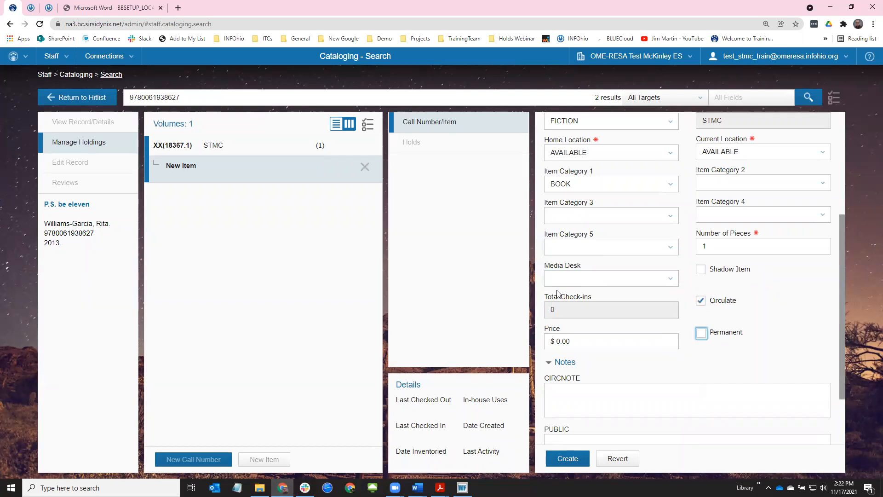
pyautogui.press('Tab')
pyautogui.write('12.34')
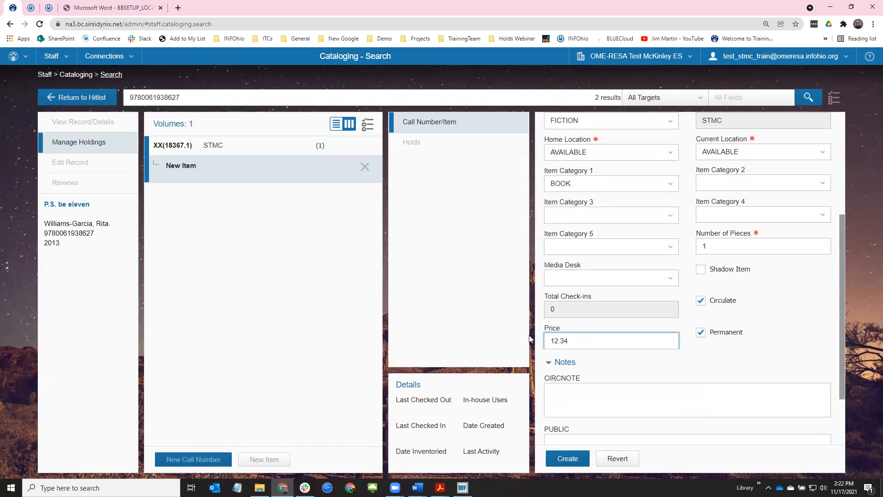
pyautogui.click(577, 460)
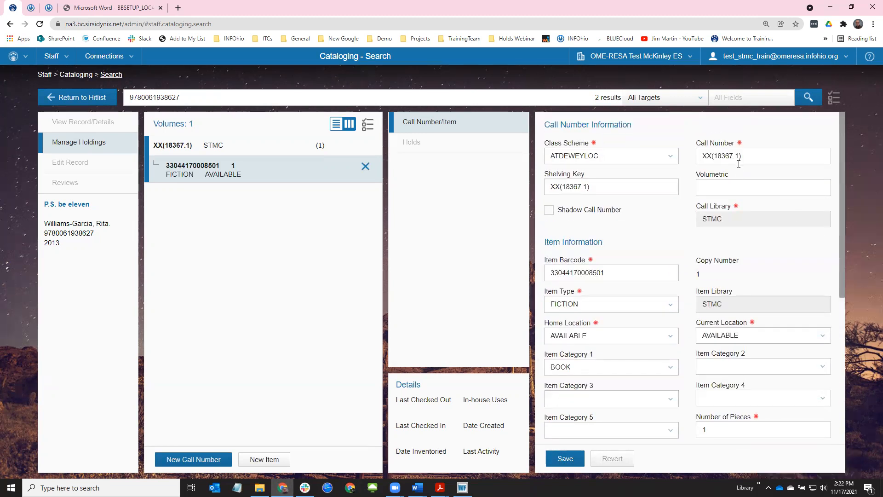
# Replace the volume's call number with FIC WIL and save it
pyautogui.write('fic')
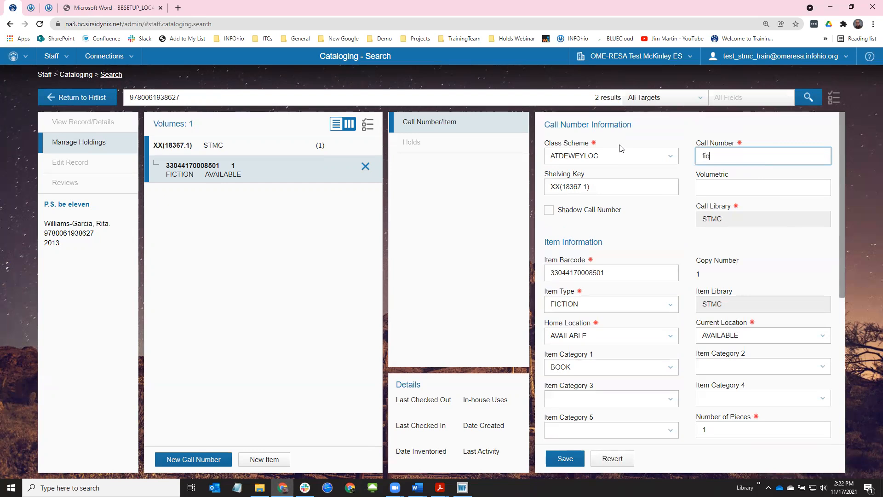
pyautogui.write(' wil')
pyautogui.click(577, 464)
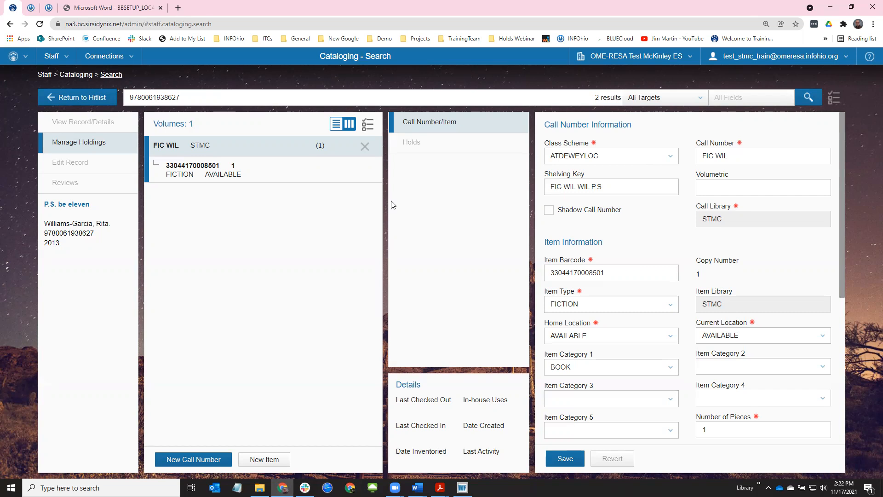
# Bring up Brief Steps for Cataloging.pdf and highlight the question about district libraries owning the book
pyautogui.moveTo(440, 488)
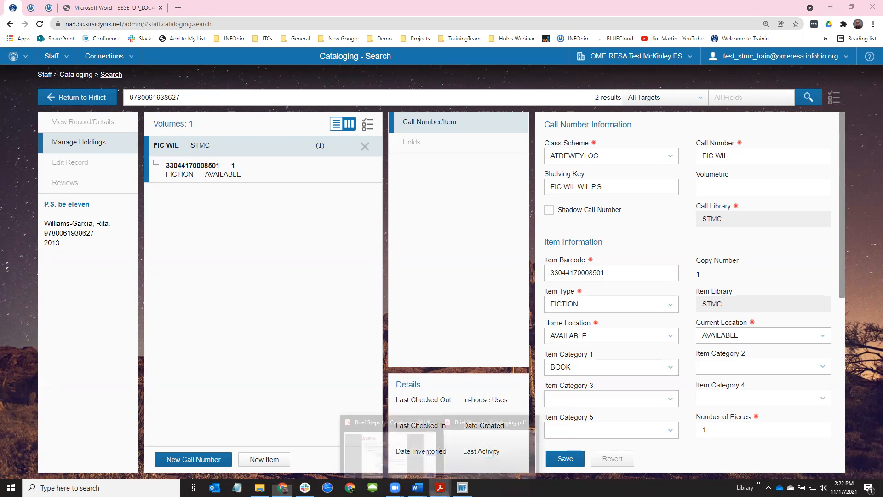
pyautogui.click(468, 460)
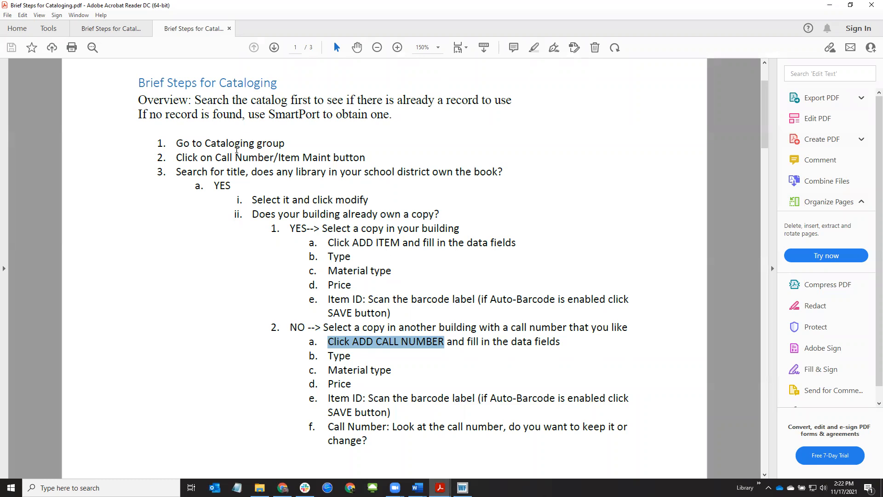
pyautogui.moveTo(176, 172); pyautogui.dragTo(490, 172)
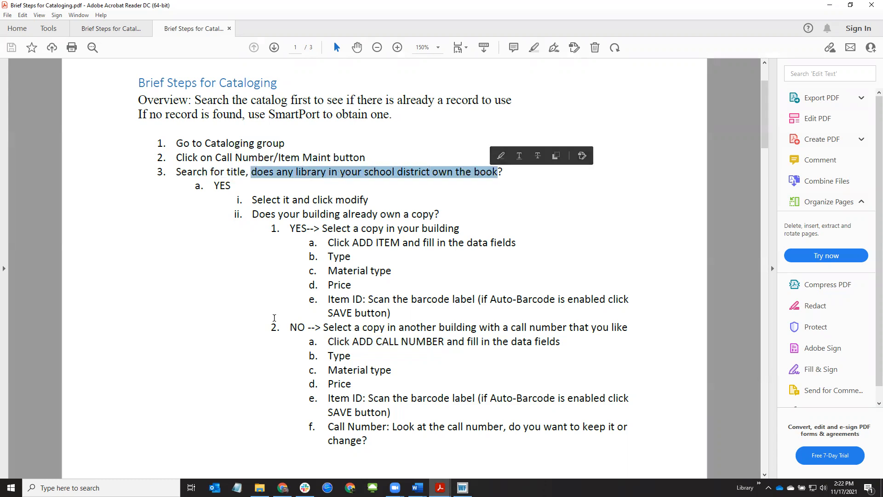
pyautogui.scroll(-5, 221, 195)
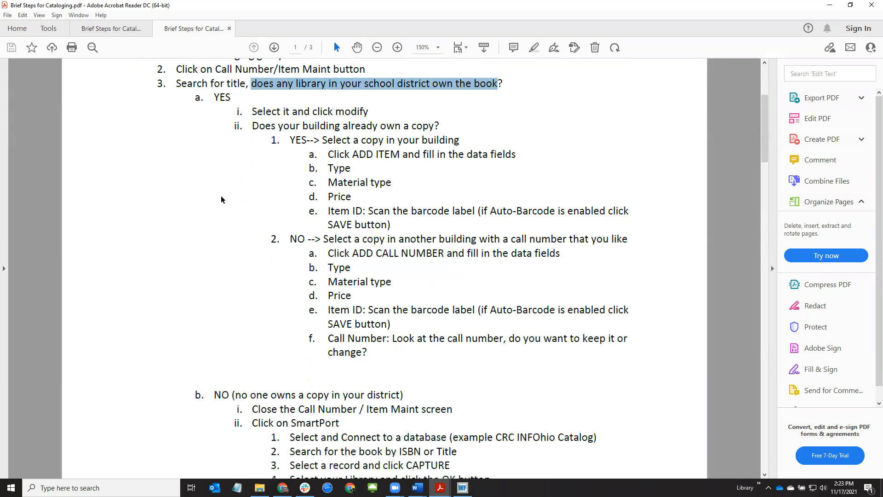
pyautogui.scroll(-1, 221, 199)
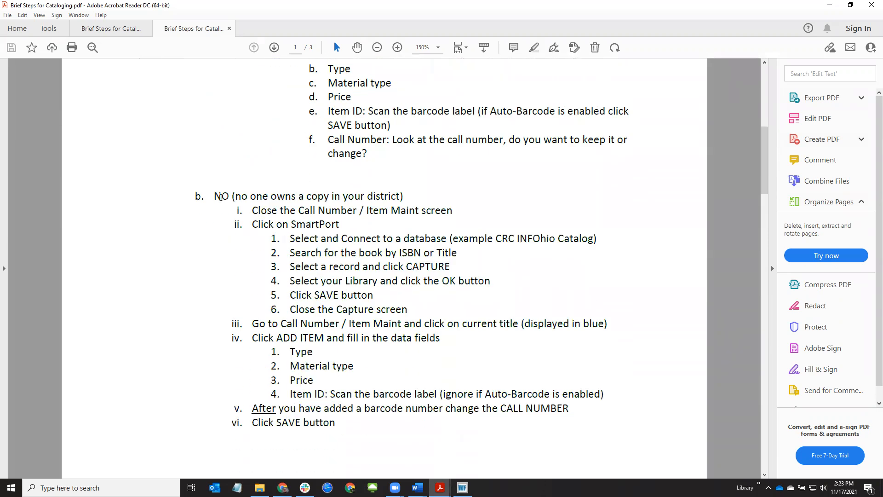
# Highlight the NO-branch steps: capture a record, select your library, click the title, add a barcode first
pyautogui.moveTo(214, 197); pyautogui.dragTo(227, 198)
pyautogui.click(300, 266)
pyautogui.moveTo(383, 267); pyautogui.dragTo(450, 267)
pyautogui.moveTo(321, 280); pyautogui.dragTo(420, 281)
pyautogui.click(451, 280)
pyautogui.moveTo(425, 323); pyautogui.dragTo(601, 323)
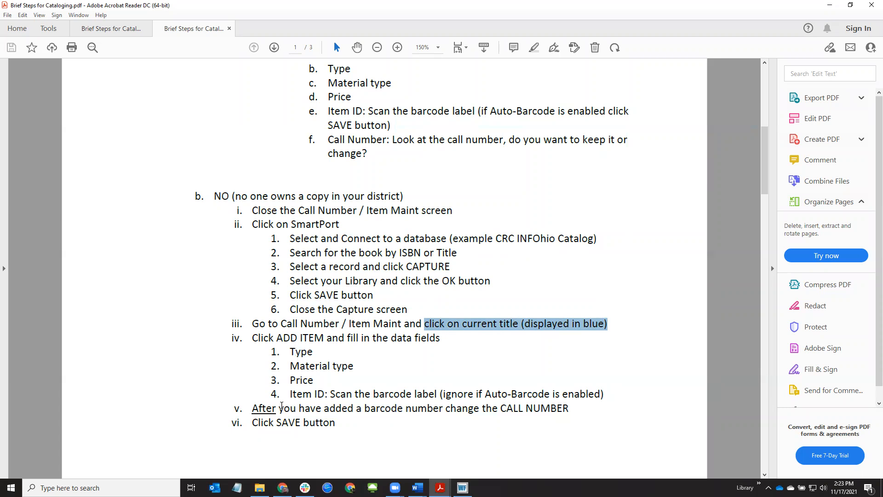
pyautogui.moveTo(253, 409); pyautogui.dragTo(443, 412)
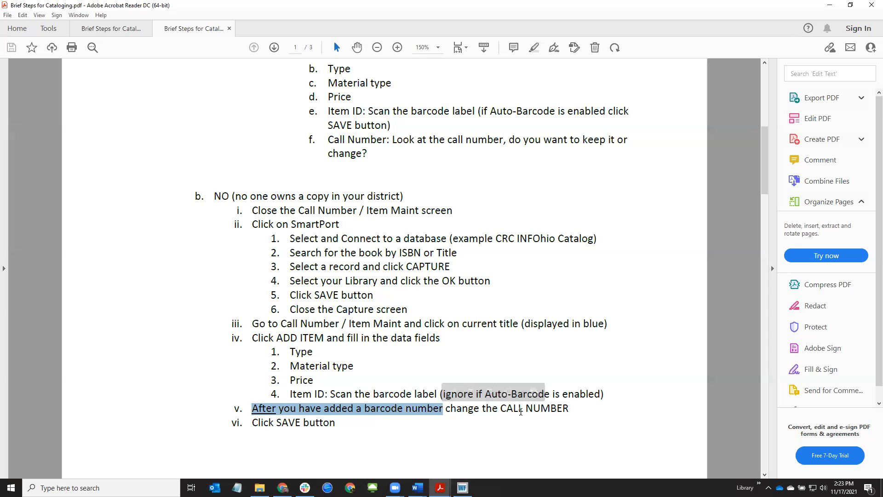
pyautogui.click(137, 31)
# Scroll through the BLUEcloud cataloging steps, highlighting the NO branch and NEW CALL NUMBER step
pyautogui.scroll(-1, 339, 122)
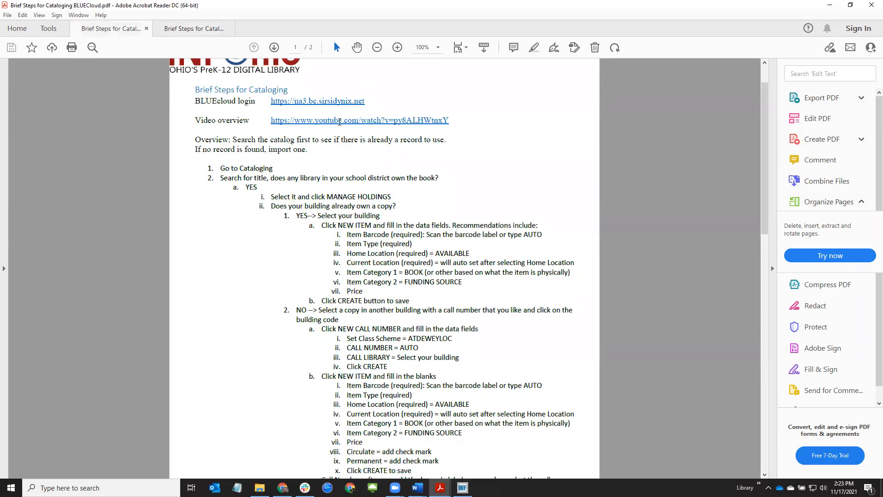
pyautogui.scroll(2, 339, 121)
pyautogui.scroll(-3, 443, 250)
pyautogui.scroll(-3, 443, 250)
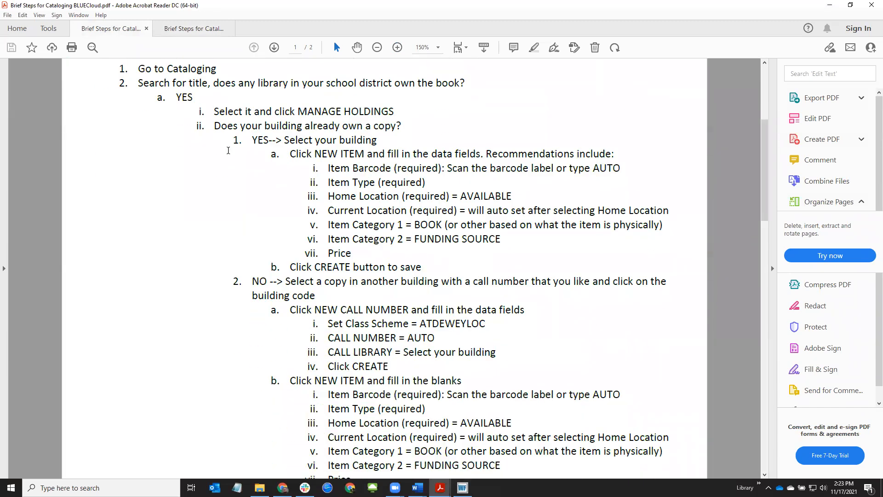
pyautogui.scroll(-3, 249, 209)
pyautogui.scroll(1, 249, 209)
pyautogui.moveTo(215, 82); pyautogui.dragTo(396, 83)
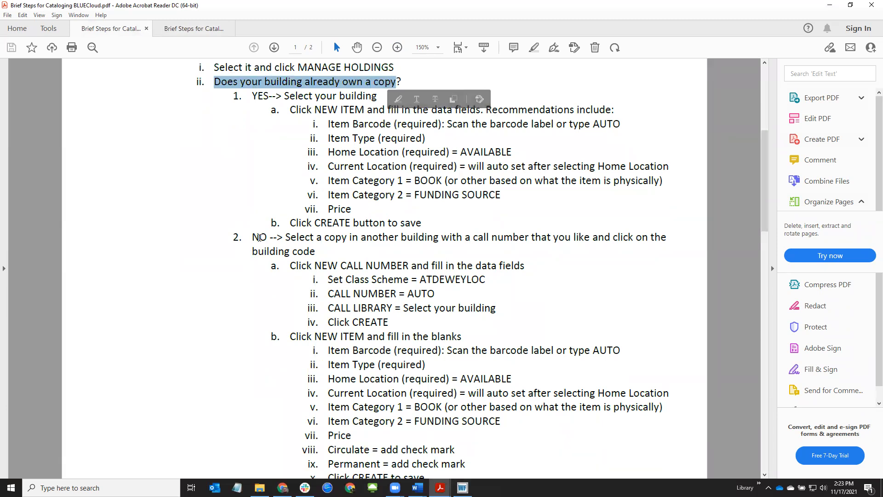
pyautogui.moveTo(258, 237); pyautogui.dragTo(268, 238)
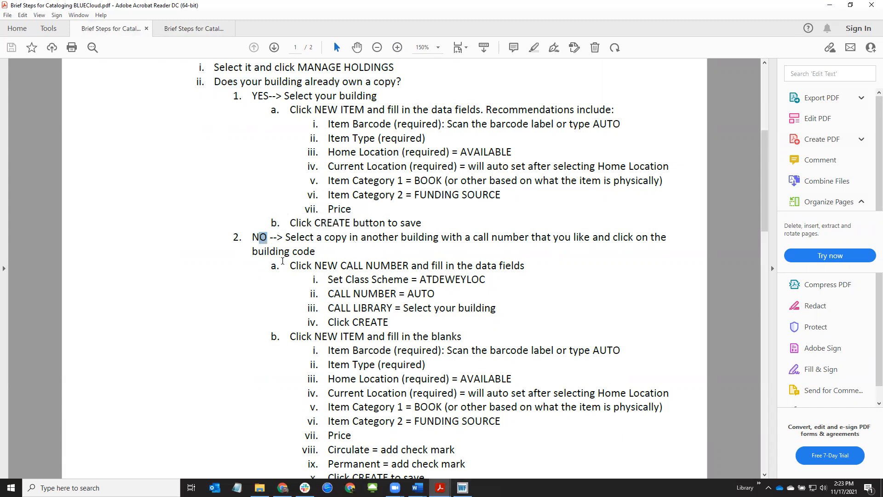
pyautogui.moveTo(283, 261); pyautogui.dragTo(409, 265)
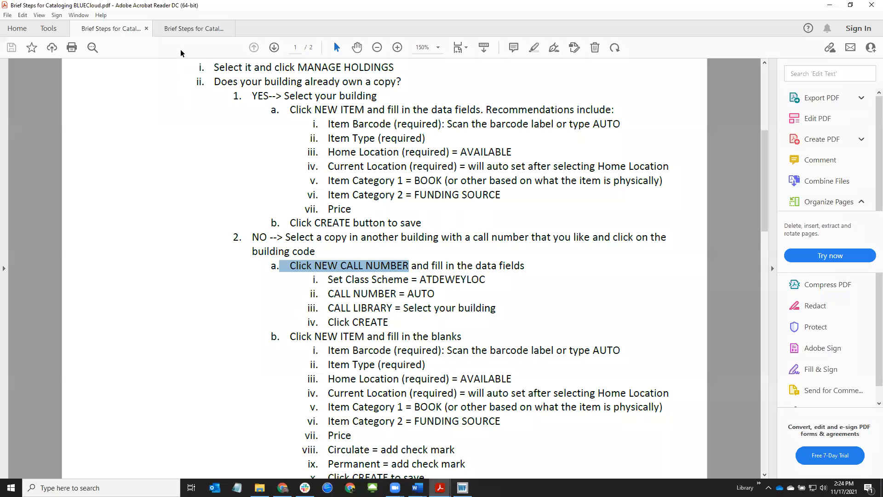
# Show the page 2 cataloging flowchart of Brief Steps for Cataloging at 125% zoom
pyautogui.click(189, 29)
pyautogui.scroll(-8, 367, 263)
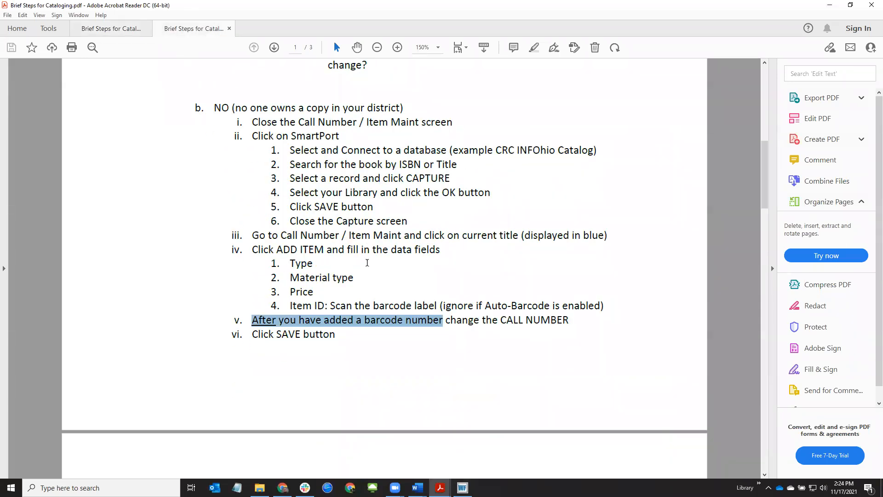
pyautogui.scroll(-2, 367, 260)
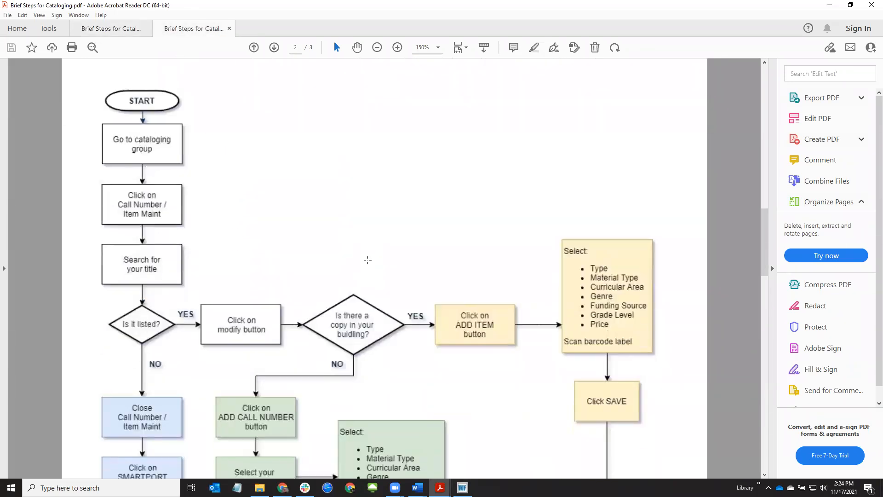
pyautogui.scroll(-1, 367, 260)
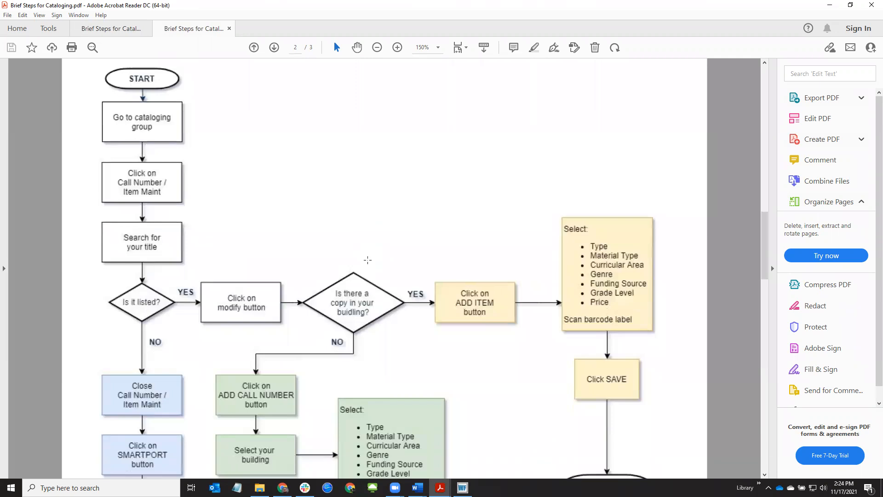
pyautogui.click(377, 47)
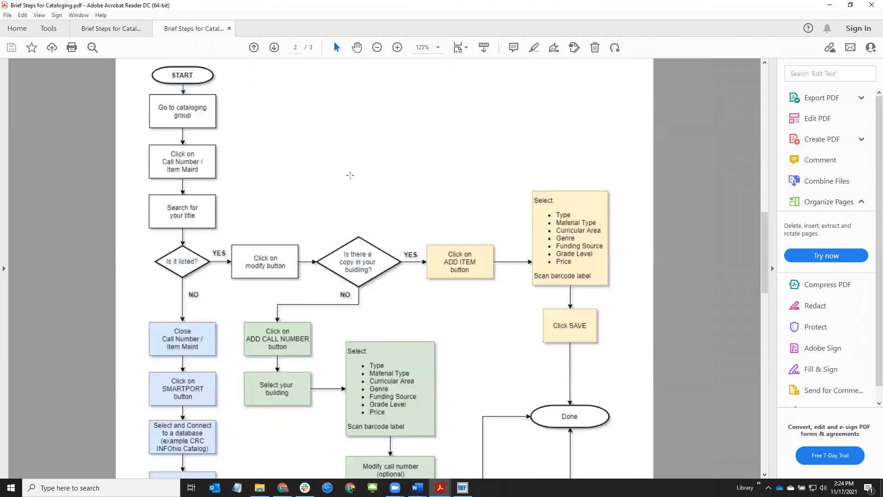
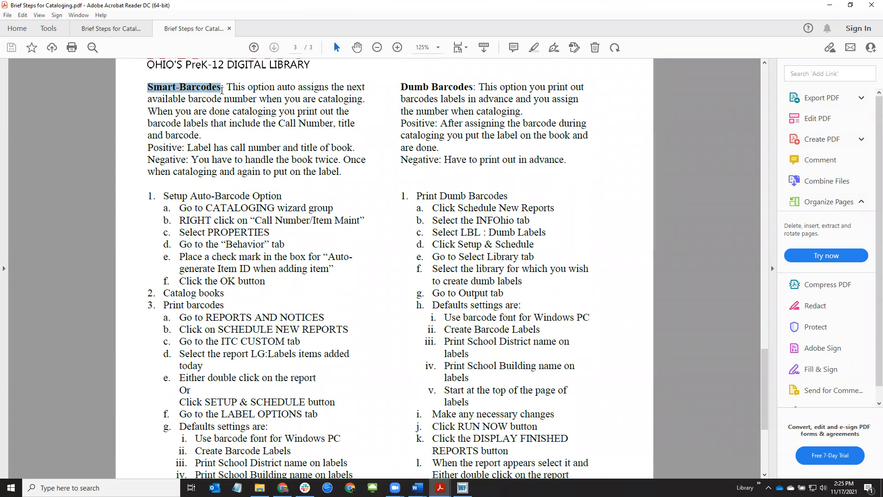
# Highlight the Smart-Barcodes, Setup Auto-Barcode Option, Print barcodes and Dumb Barcodes headings, then return to BLUEcloud
pyautogui.click(222, 92)
pyautogui.moveTo(165, 195); pyautogui.dragTo(272, 197)
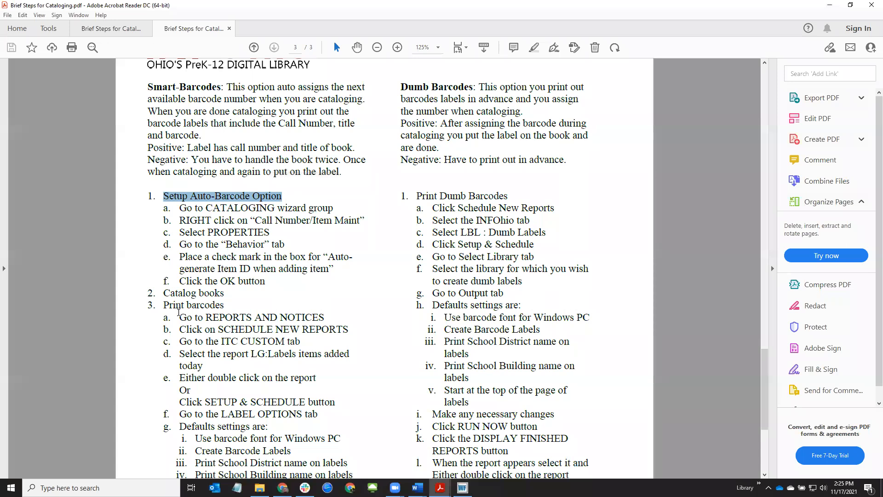
pyautogui.moveTo(165, 305); pyautogui.dragTo(224, 306)
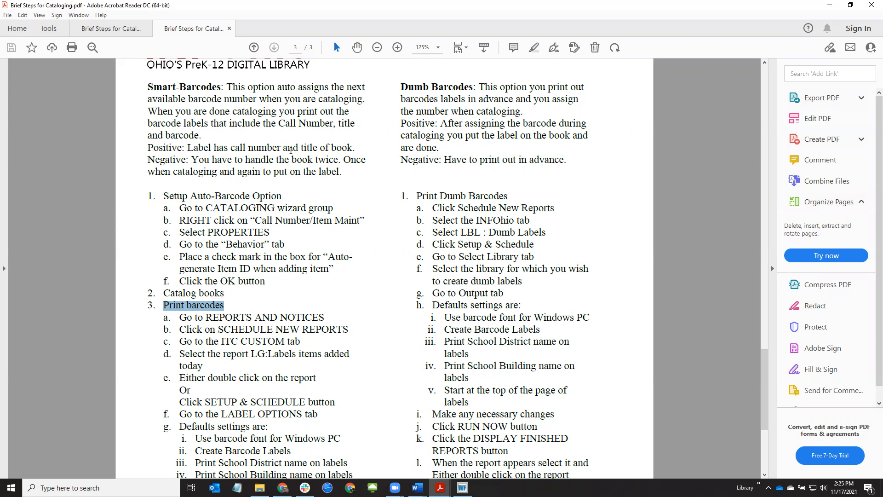
pyautogui.moveTo(401, 87); pyautogui.dragTo(461, 87)
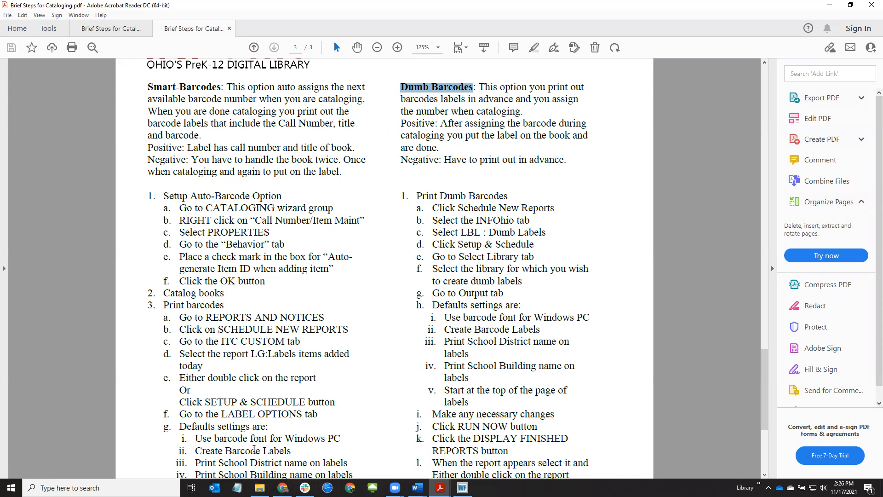
pyautogui.click(282, 488)
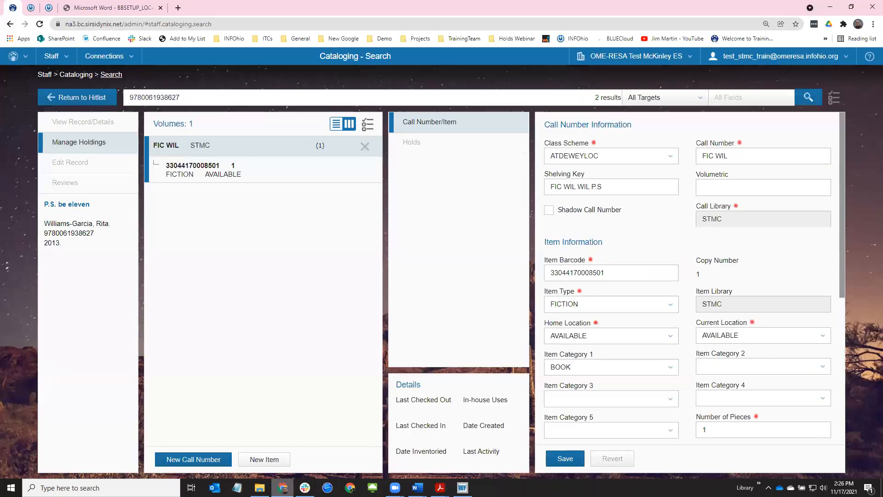
# Search the catalog for 'tales fourth' and open Tales of a fourth grade nothing for editing
pyautogui.click(78, 98)
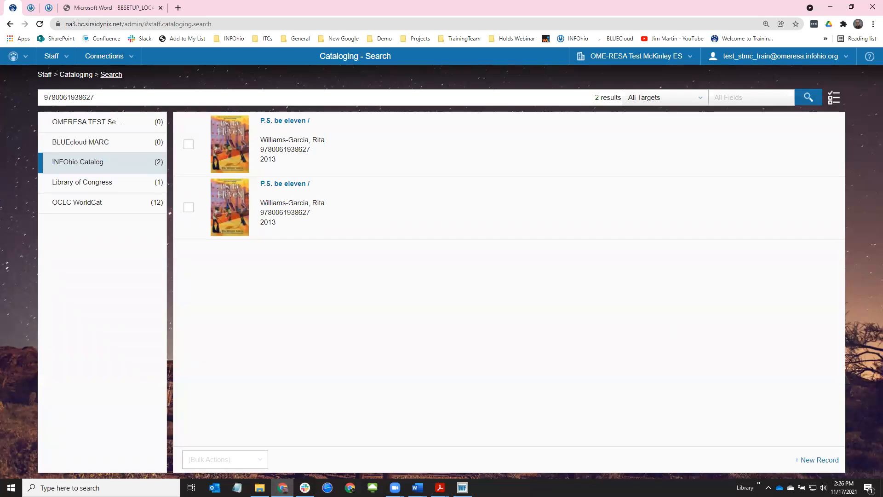
pyautogui.hotkey('alt', 'Tab')
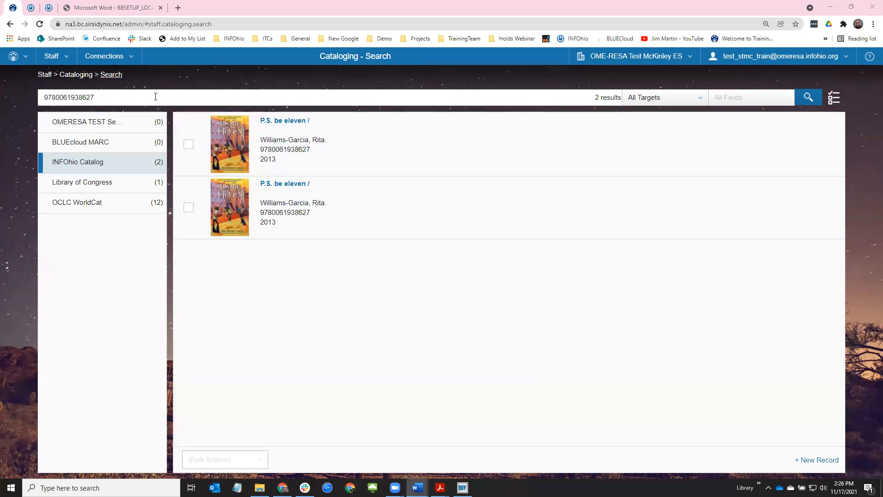
pyautogui.hotkey('alt', 'Tab')
pyautogui.write('tales fo')
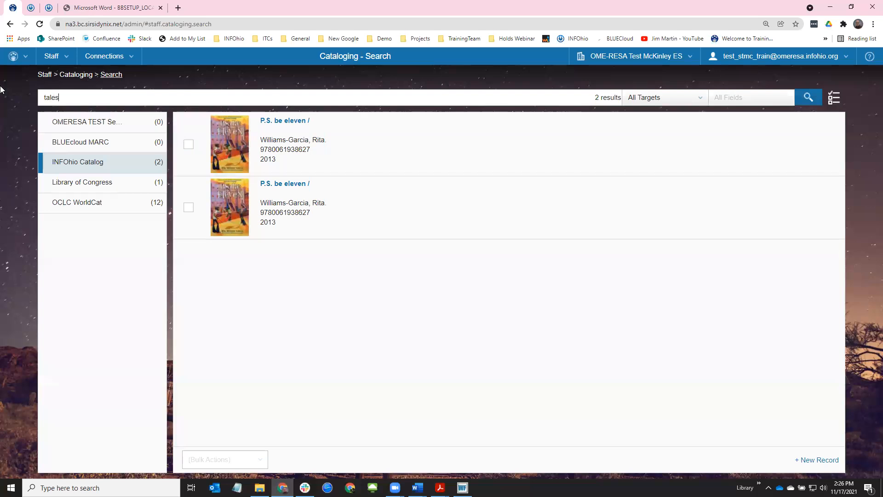
pyautogui.write('urth')
pyautogui.press('Return')
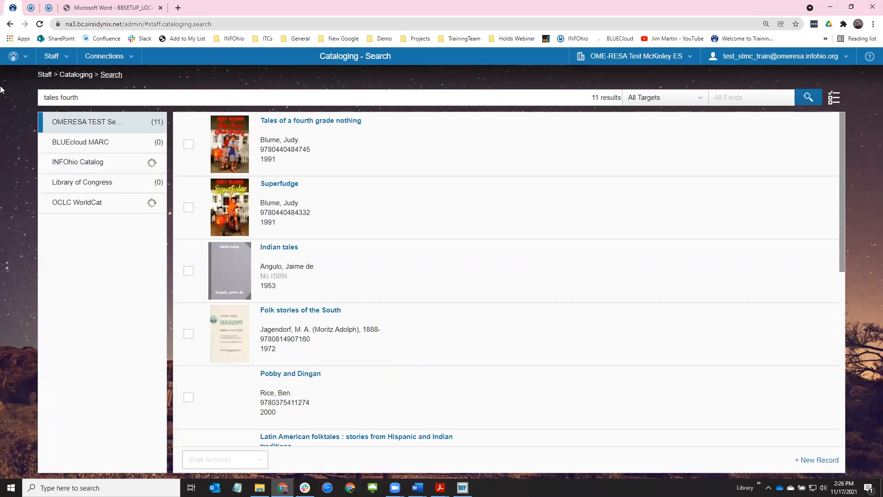
pyautogui.click(180, 147)
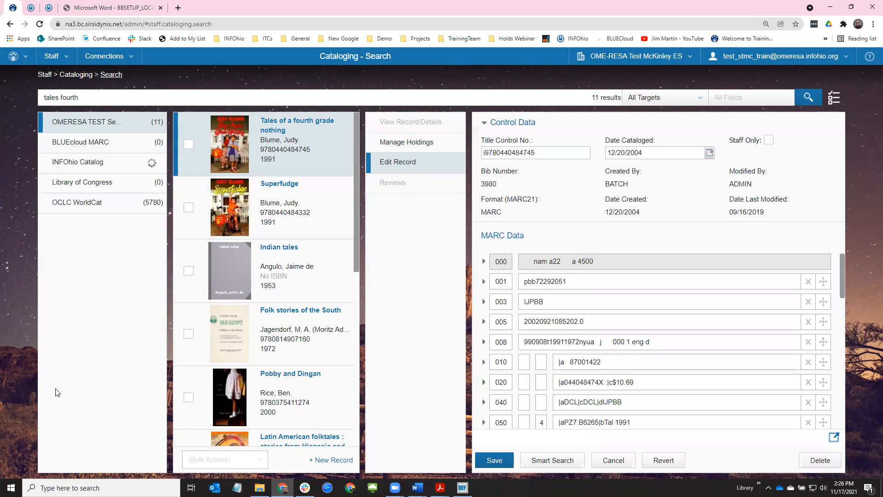
# Delete the five 650 subject headings and the 595 field, then Smart Search for matching records
pyautogui.scroll(-7, 578, 337)
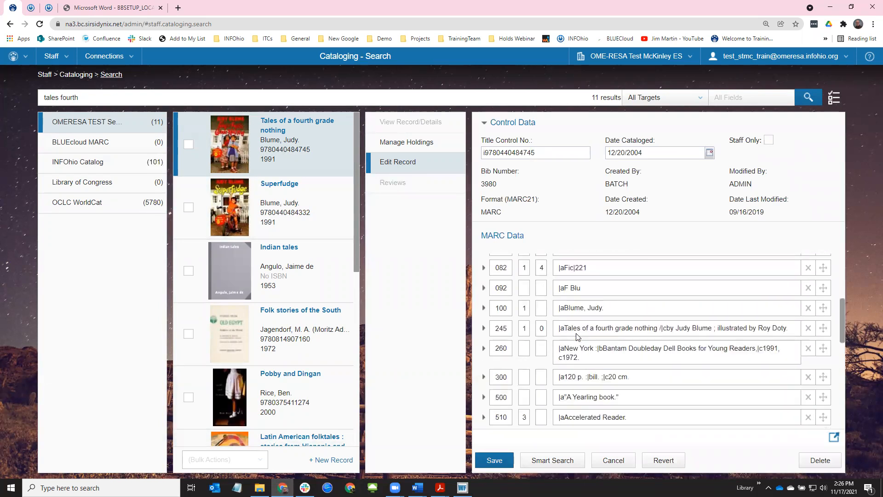
pyautogui.scroll(-5, 577, 332)
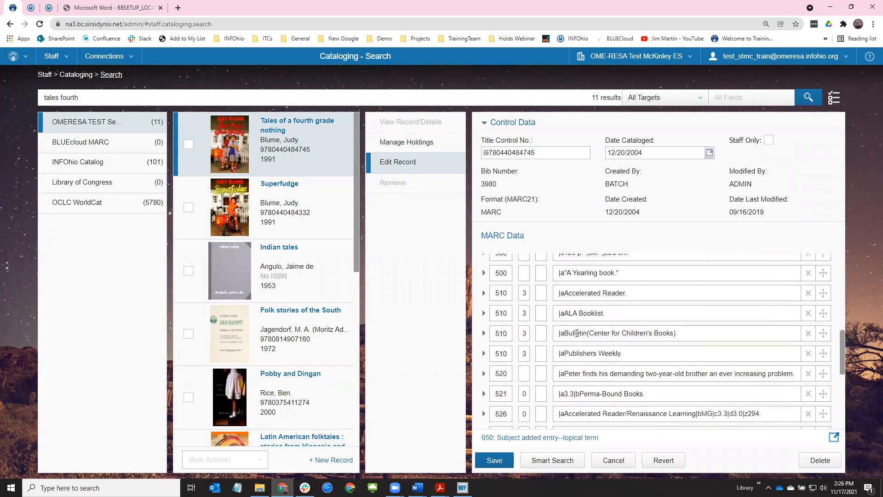
pyautogui.scroll(-3, 577, 334)
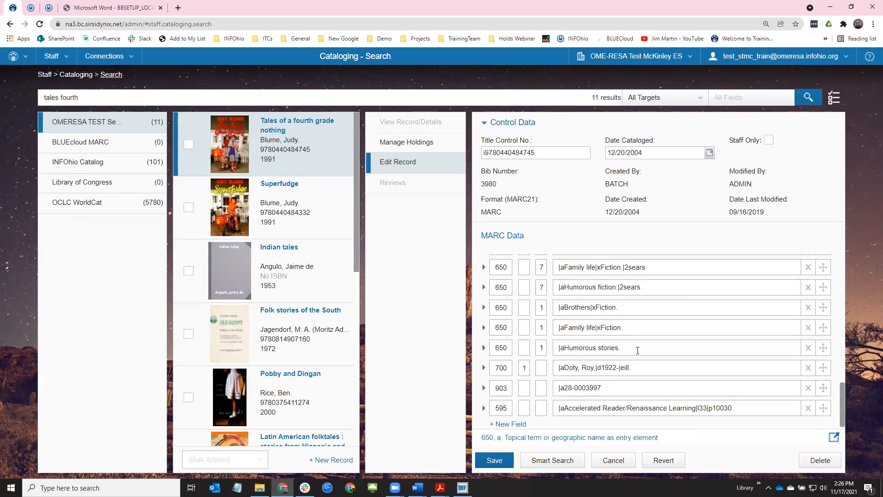
pyautogui.scroll(2, 654, 354)
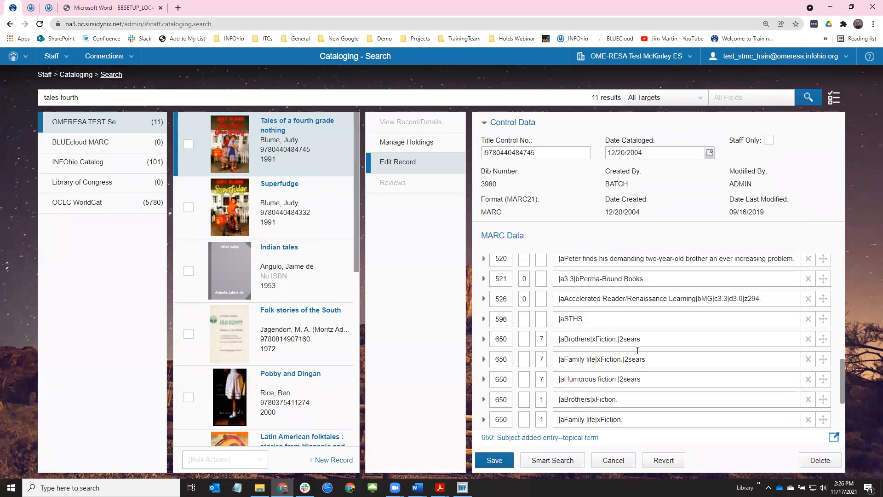
pyautogui.click(810, 340)
pyautogui.click(811, 340)
pyautogui.click(811, 340)
pyautogui.click(811, 340)
pyautogui.click(810, 342)
pyautogui.click(810, 342)
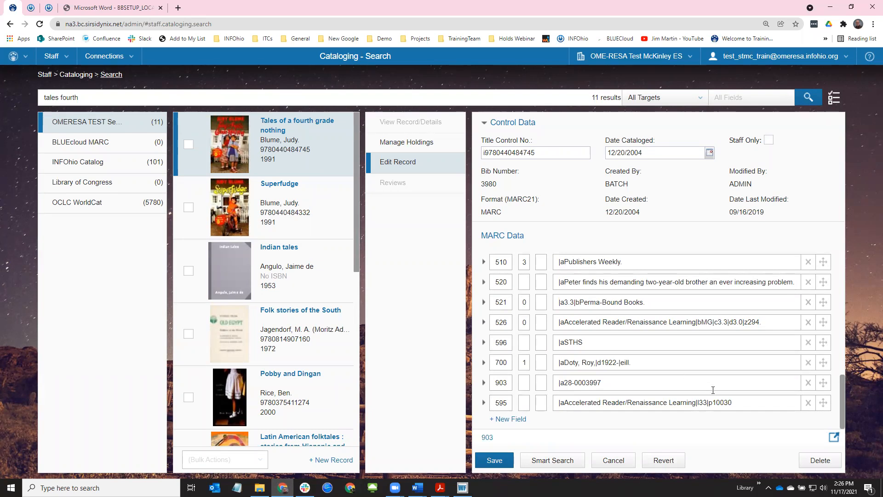
pyautogui.click(809, 403)
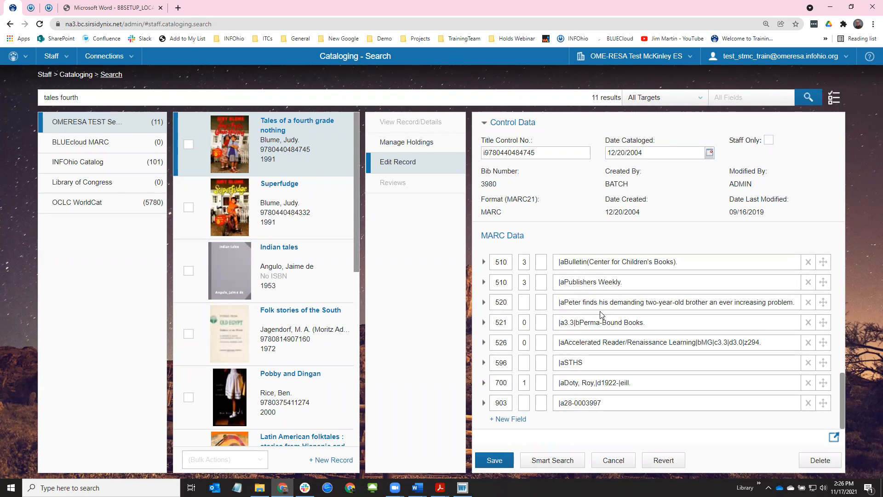
pyautogui.click(561, 462)
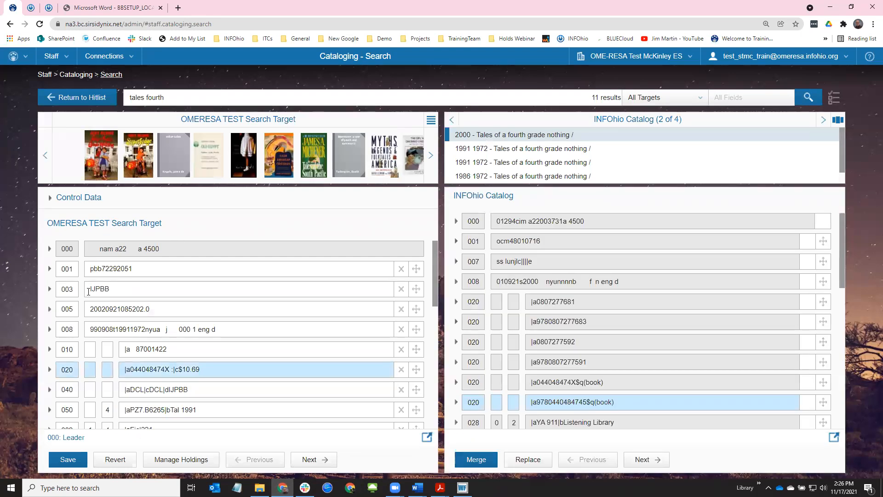
# Copy the Family life and Brothers subject headings from the matching record into the local record
pyautogui.scroll(-5, 106, 352)
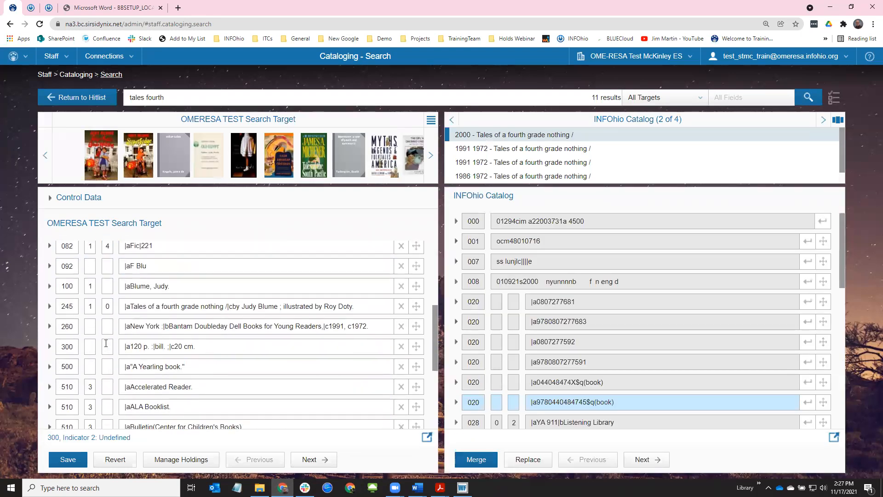
pyautogui.scroll(2, 106, 342)
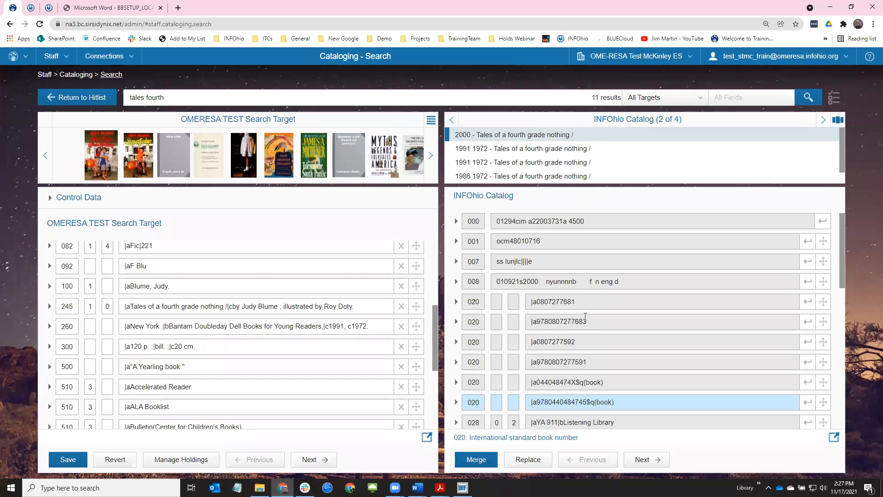
pyautogui.scroll(-4, 555, 348)
pyautogui.scroll(-5, 555, 348)
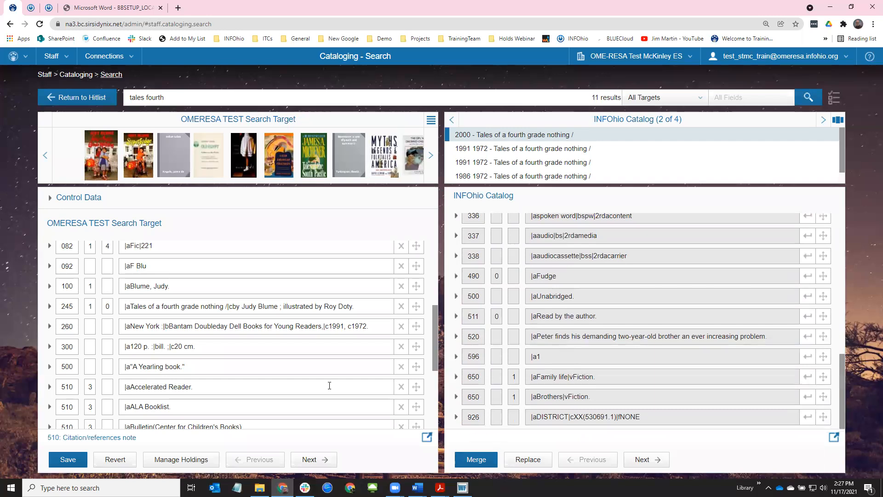
pyautogui.scroll(-4, 329, 385)
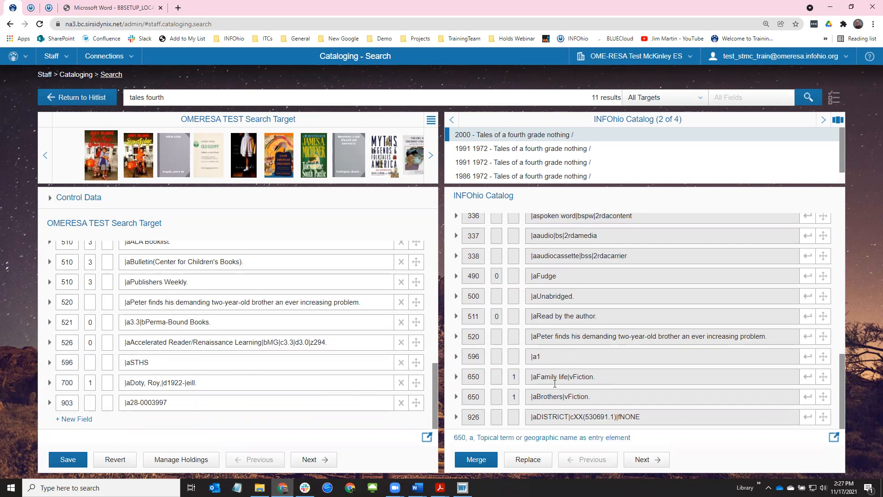
pyautogui.click(809, 378)
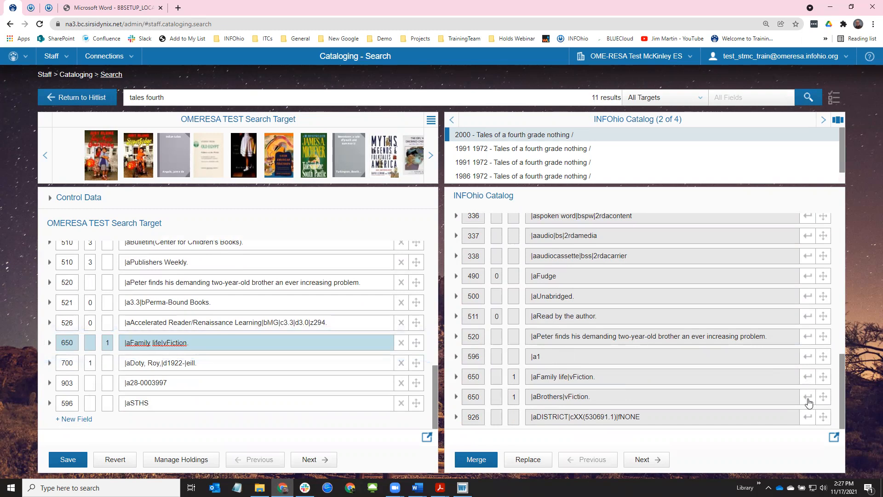
pyautogui.click(808, 398)
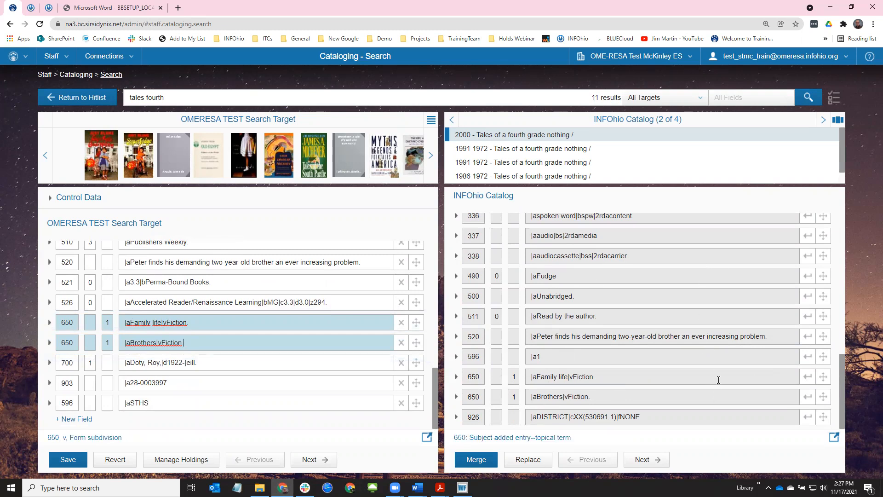
# Add Humorous stories and Brothers and sisters from the INFOhio 1991 1972 version, save, and return to WorkFlows
pyautogui.click(562, 149)
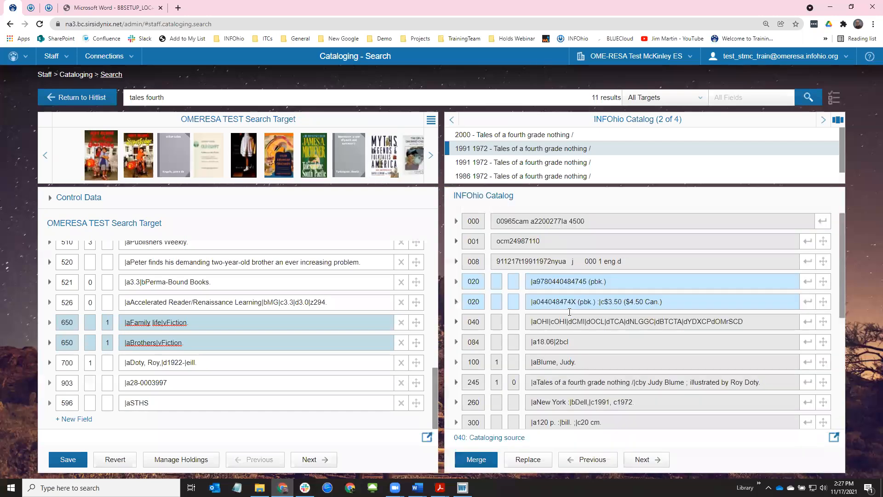
pyautogui.moveTo(845, 253); pyautogui.dragTo(847, 420)
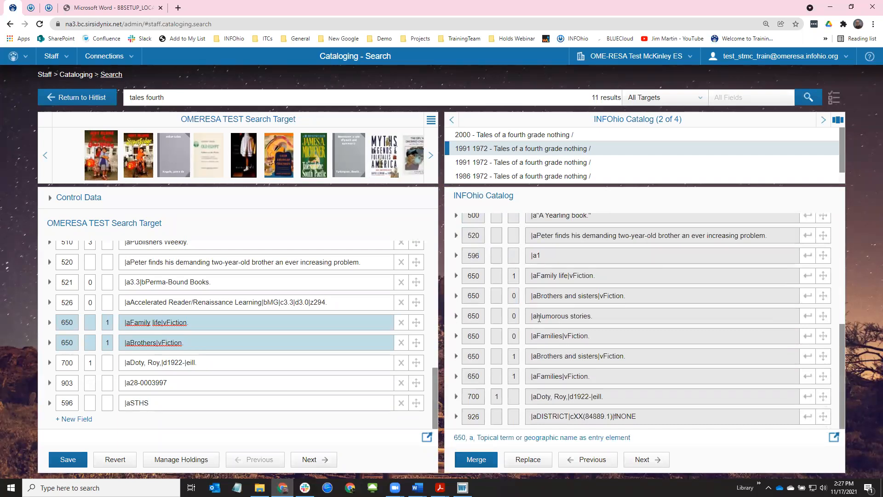
pyautogui.click(809, 318)
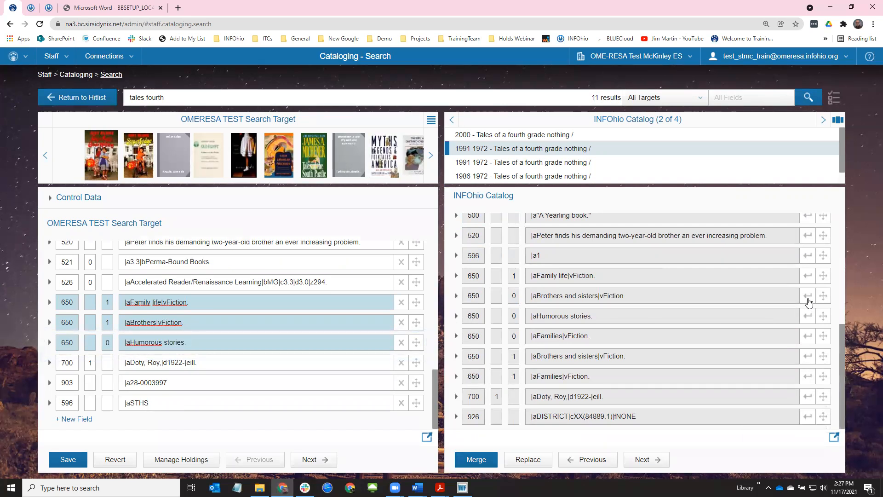
pyautogui.click(808, 296)
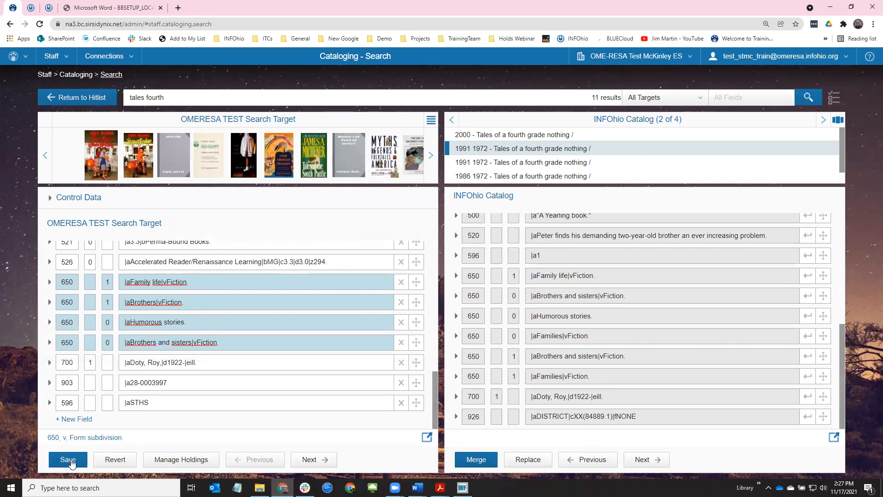
pyautogui.click(71, 460)
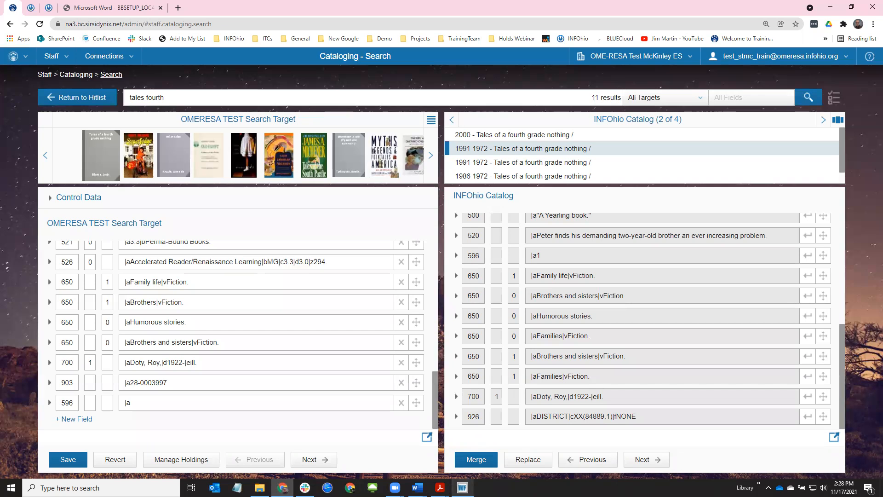
pyautogui.click(463, 488)
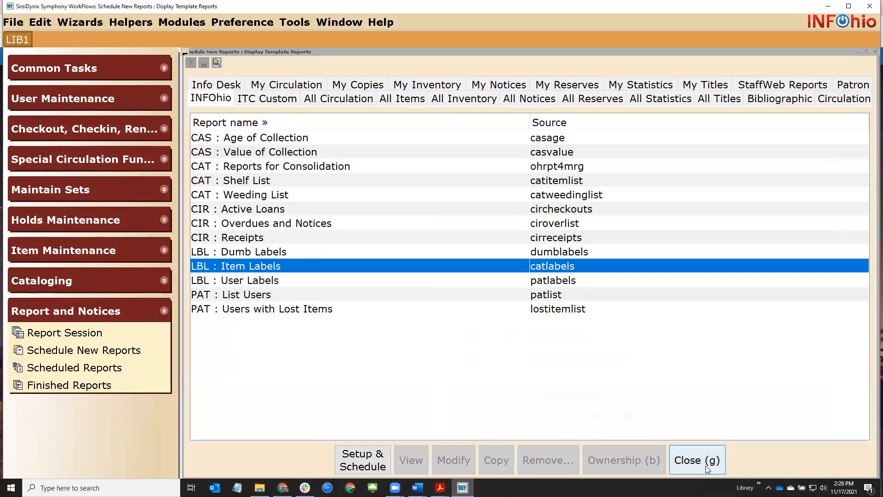
# Close the report templates, title-search 'hundred dresses' in Call Number/Item Maint, and browse the six results
pyautogui.click(697, 460)
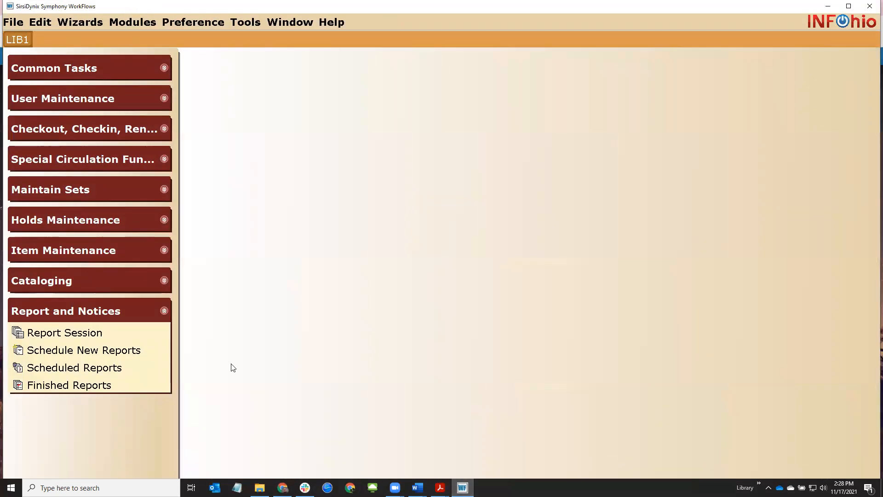
pyautogui.click(64, 282)
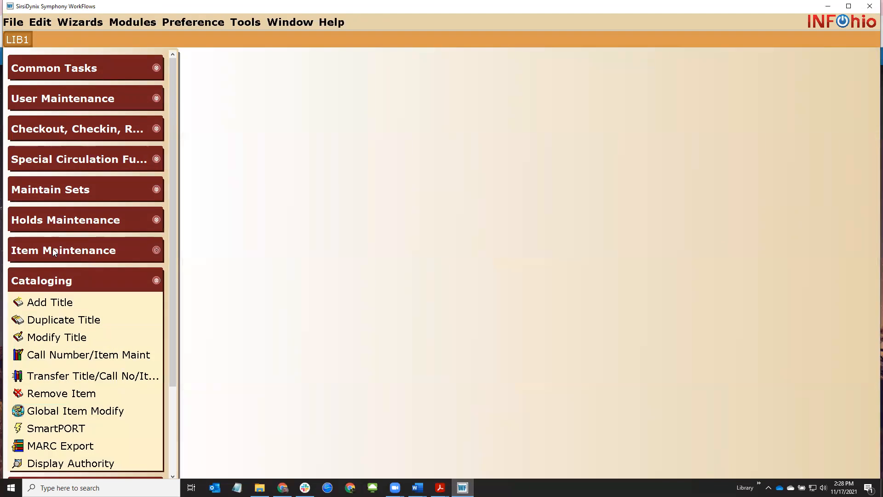
pyautogui.scroll(-3, 54, 254)
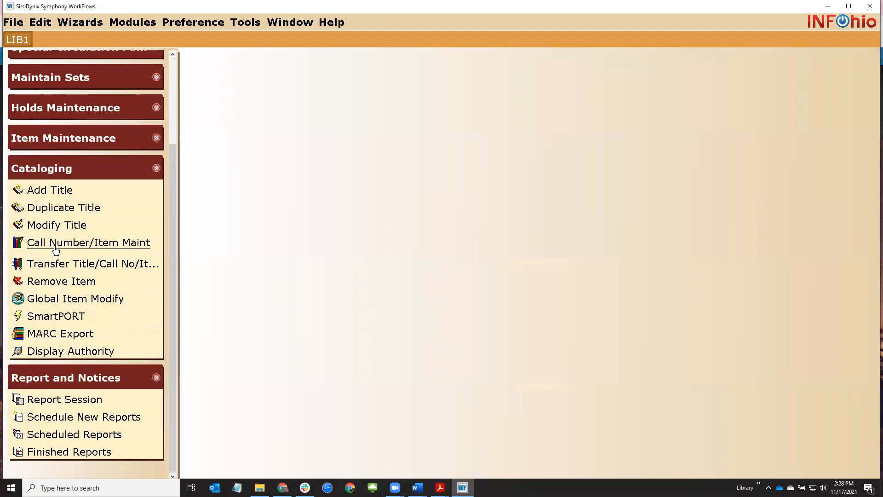
pyautogui.click(53, 251)
pyautogui.write('hun')
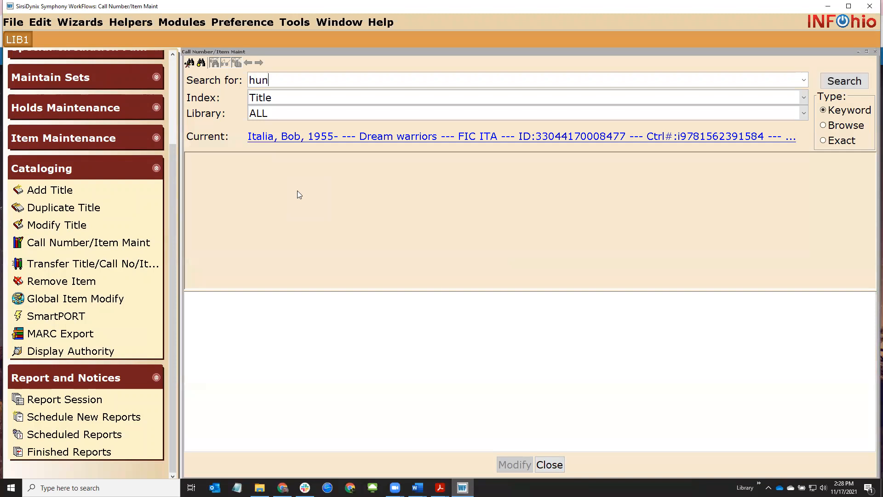
pyautogui.write('dred dresses')
pyautogui.press('Return')
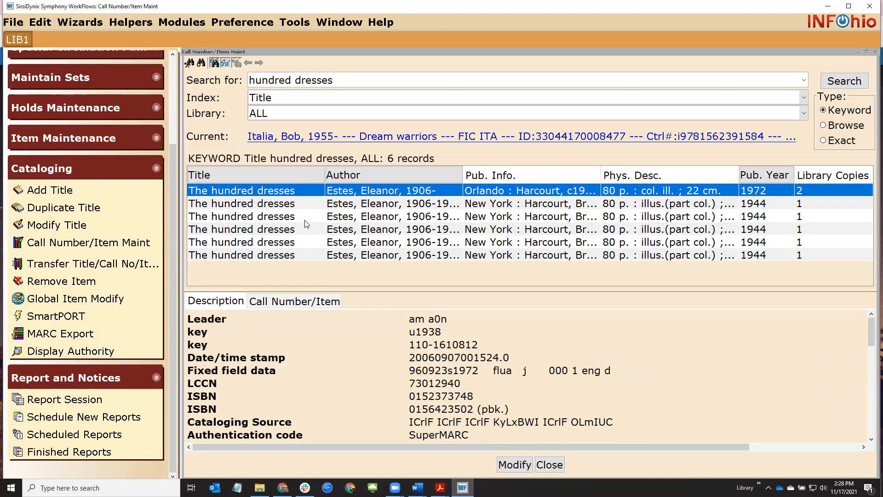
pyautogui.click(586, 209)
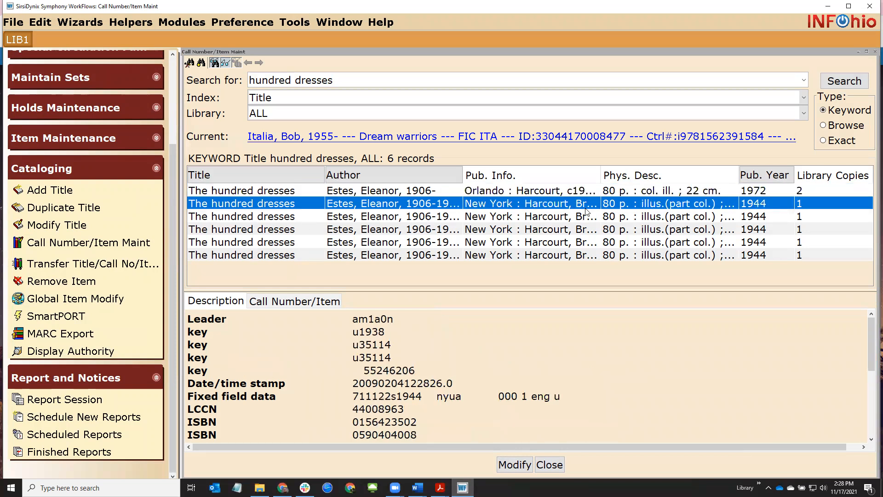
pyautogui.press('Down')
pyautogui.press('Down')
pyautogui.press('Down')
pyautogui.press('Down')
pyautogui.press('Up')
pyautogui.press('Up')
pyautogui.press('Up')
pyautogui.press('Up')
pyautogui.click(547, 463)
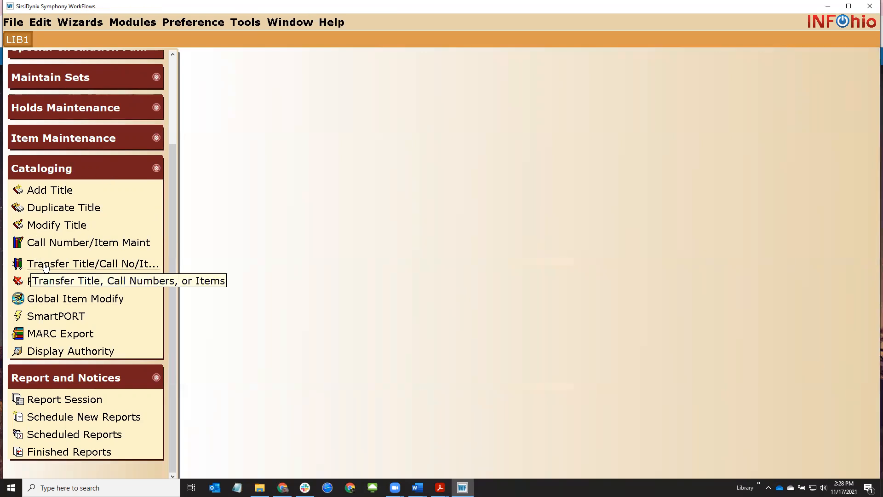
# In Transfer Title/Call No/Item, search ALL libraries for 'hundred dresses'
pyautogui.click(101, 266)
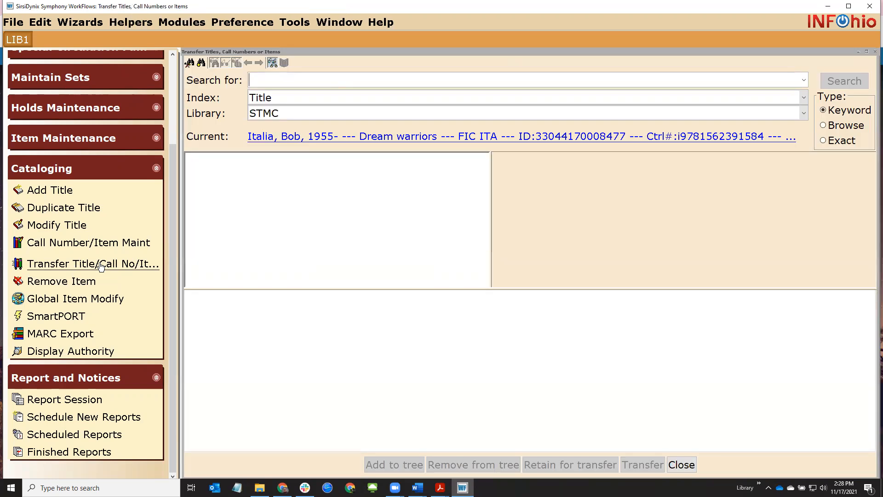
pyautogui.click(303, 117)
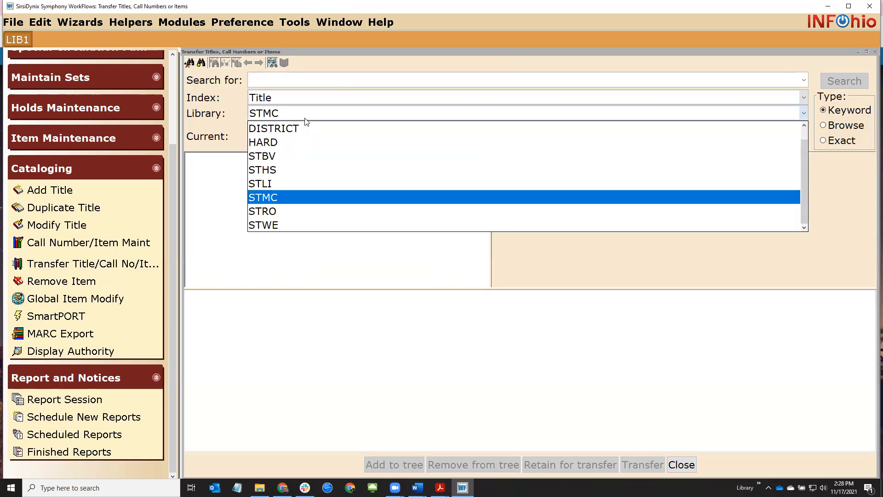
pyautogui.click(297, 121)
pyautogui.click(295, 120)
pyautogui.scroll(1, 289, 133)
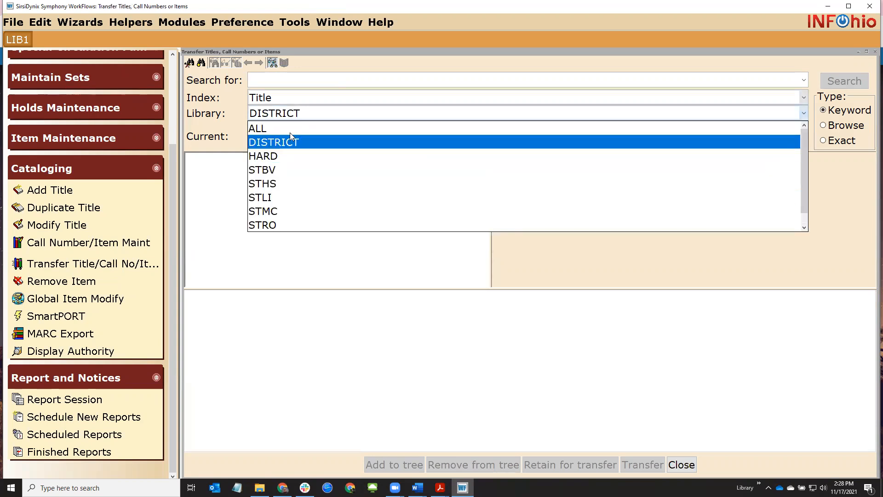
pyautogui.click(290, 126)
pyautogui.click(297, 83)
pyautogui.write('hu')
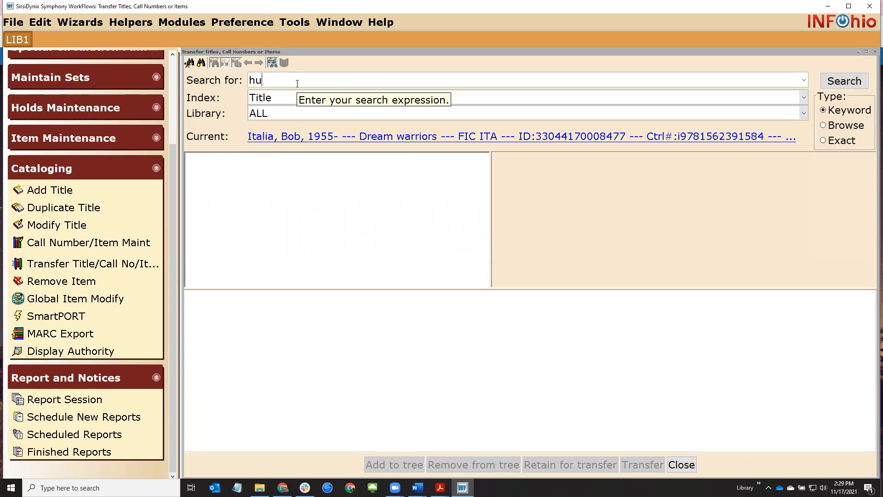
pyautogui.write('ndred dresses')
pyautogui.press('Return')
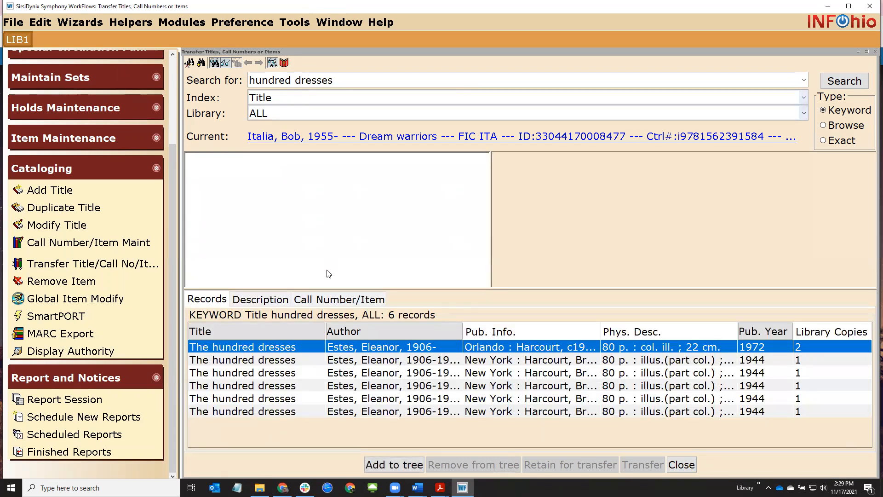
# Add the five 1944 The hundred dresses records to the transfer tree
pyautogui.click(280, 360)
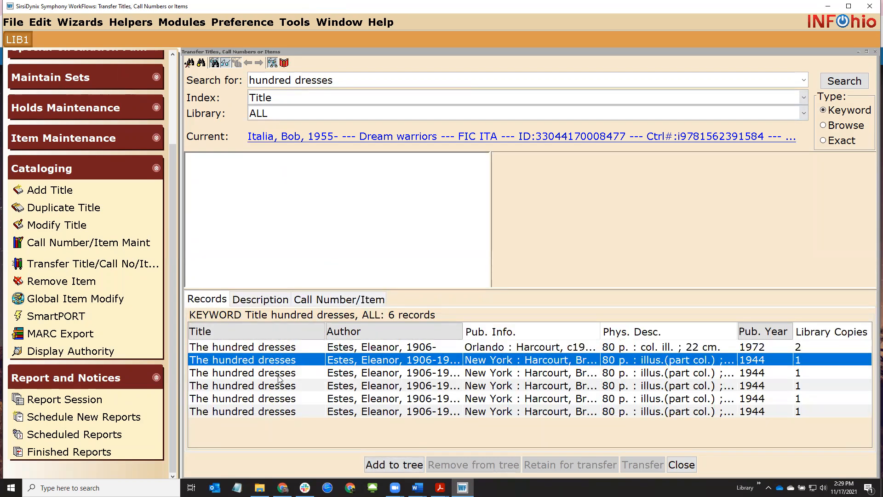
pyautogui.click(283, 410)
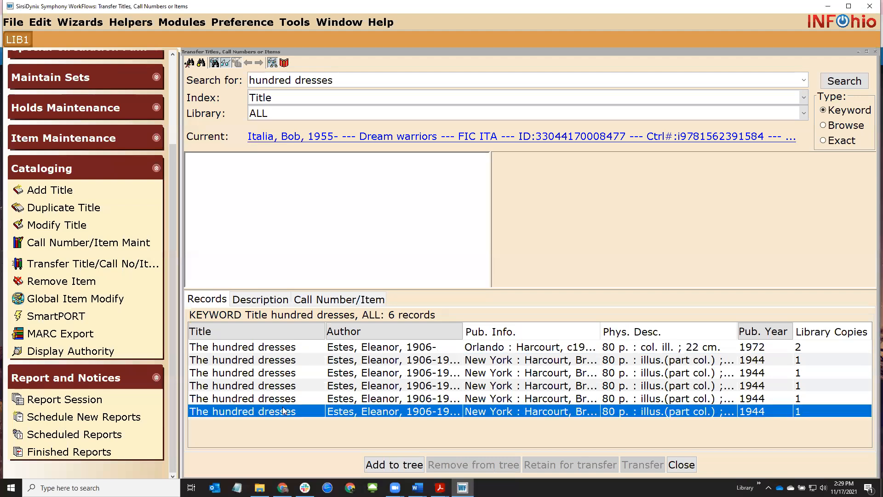
pyautogui.doubleClick(297, 364)
pyautogui.doubleClick(295, 373)
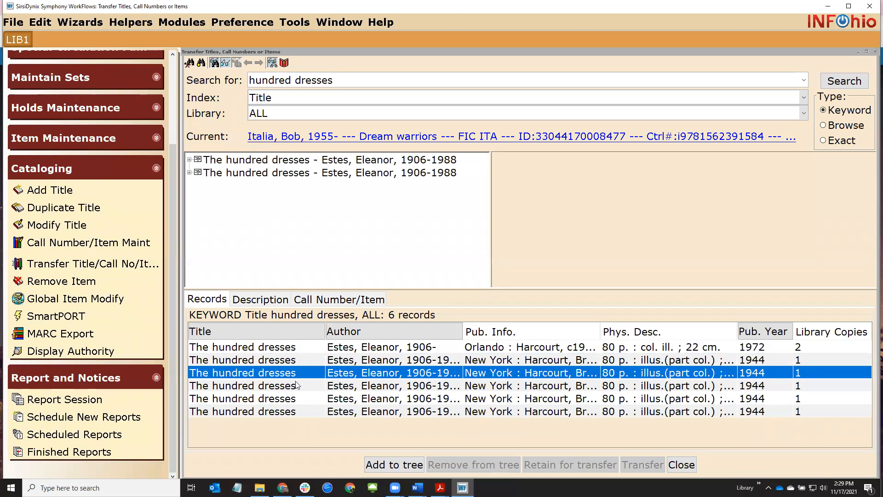
pyautogui.doubleClick(296, 386)
pyautogui.doubleClick(297, 399)
pyautogui.doubleClick(297, 411)
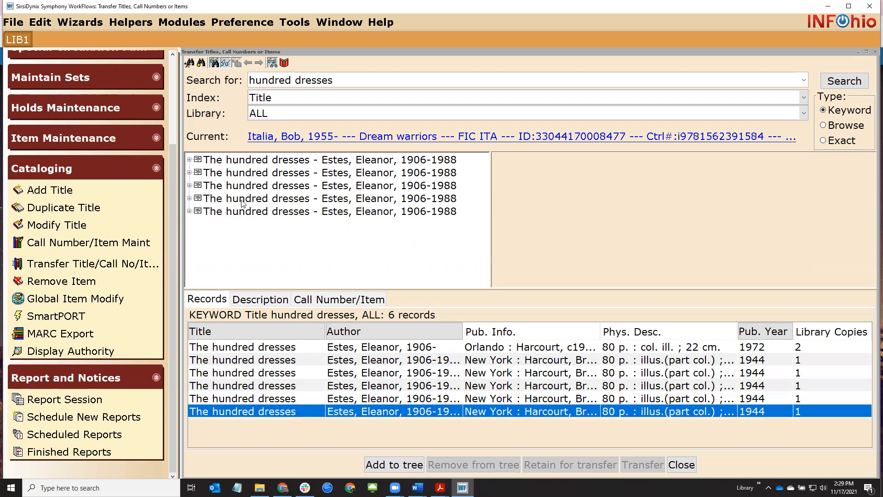
# Expand each title to show its STWE, STRO, STMC, STLI and STBV call numbers
pyautogui.click(189, 160)
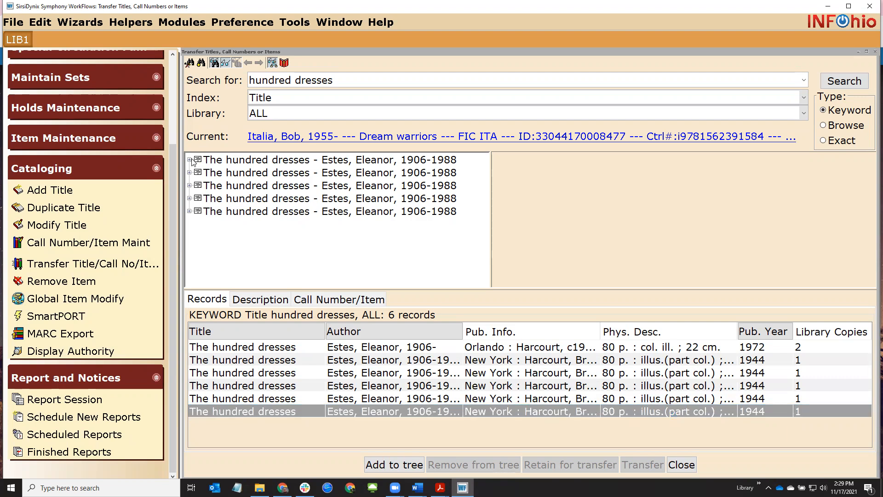
pyautogui.click(188, 211)
pyautogui.click(189, 198)
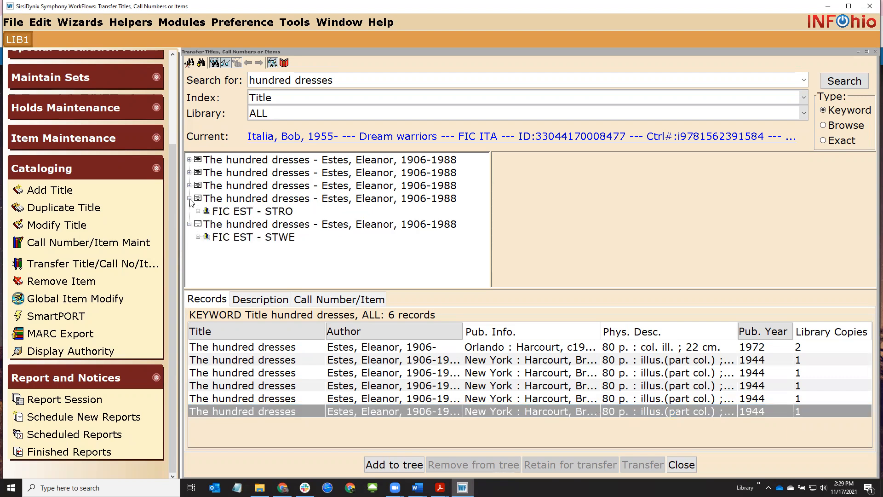
pyautogui.click(189, 185)
pyautogui.click(188, 173)
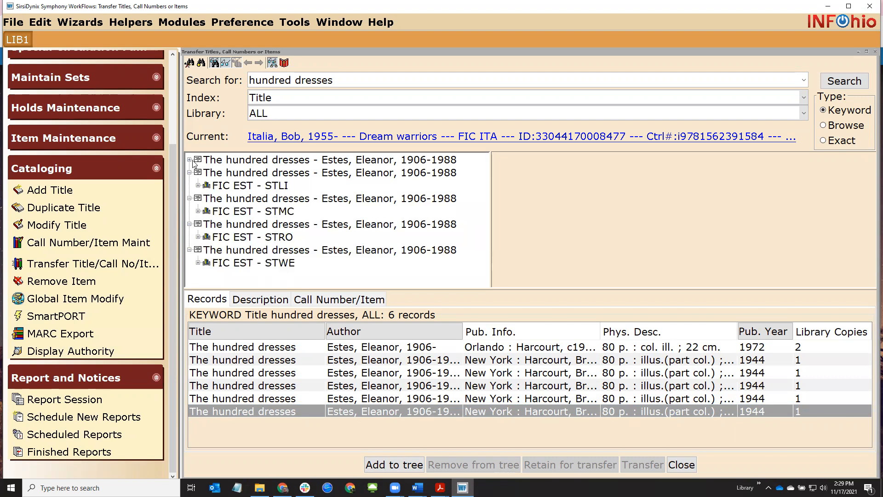
pyautogui.click(189, 159)
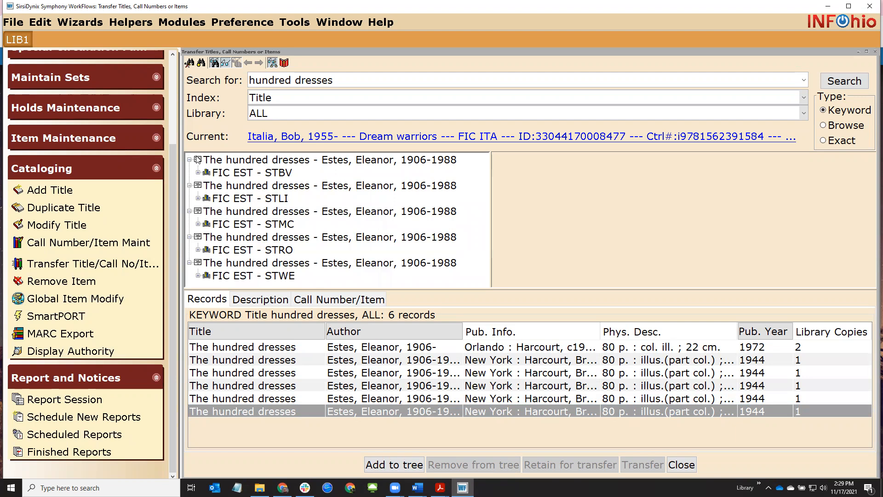
# Retain FIC EST - STWE for transfer and start transferring the STRO call number
pyautogui.click(268, 276)
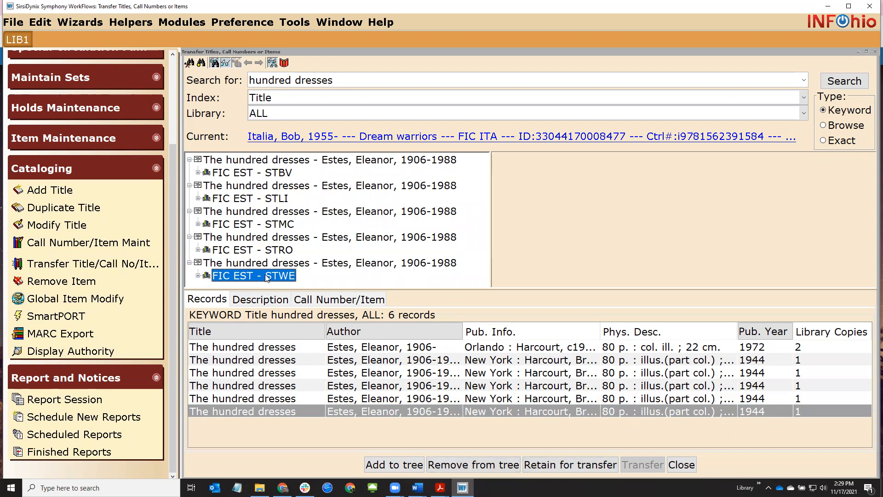
pyautogui.click(545, 466)
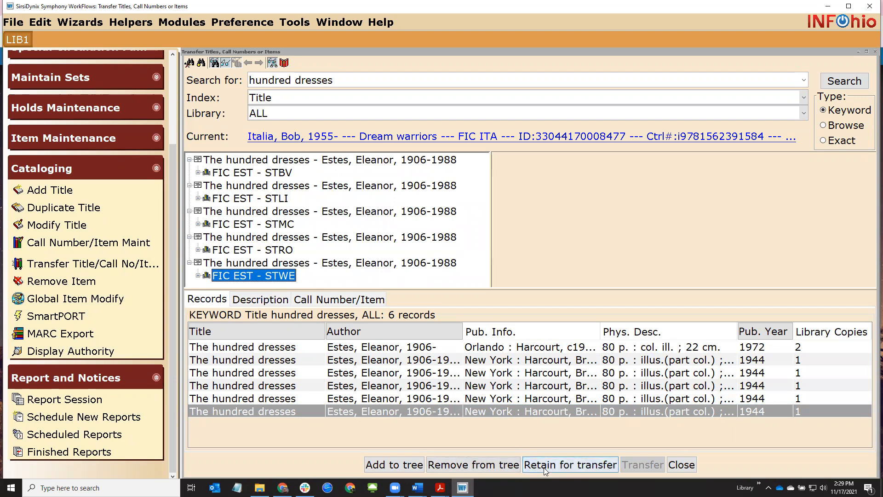
pyautogui.click(270, 250)
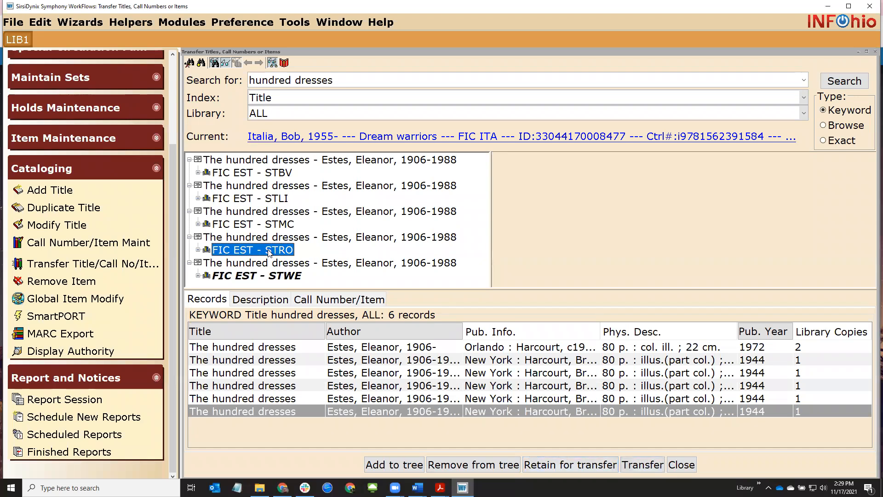
pyautogui.click(637, 465)
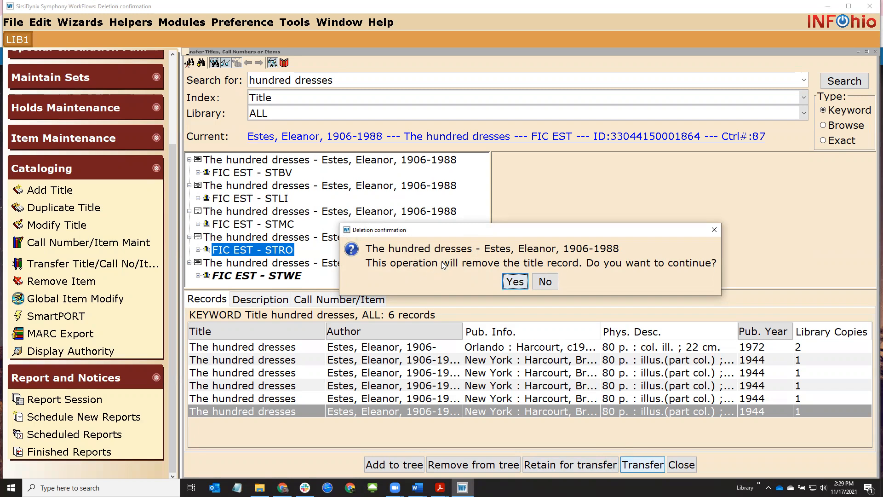
# Confirm deleting the emptied title record and check the STRO call number's item
pyautogui.click(521, 282)
pyautogui.click(528, 343)
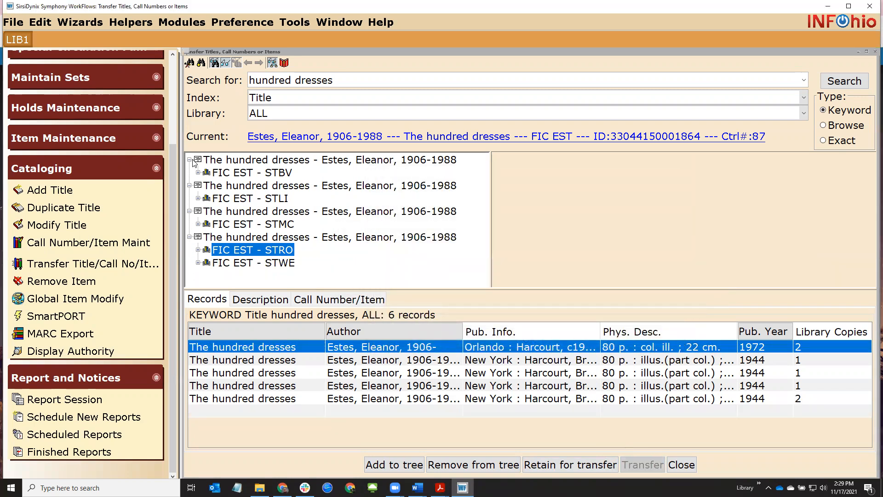
pyautogui.click(197, 249)
pyautogui.click(198, 250)
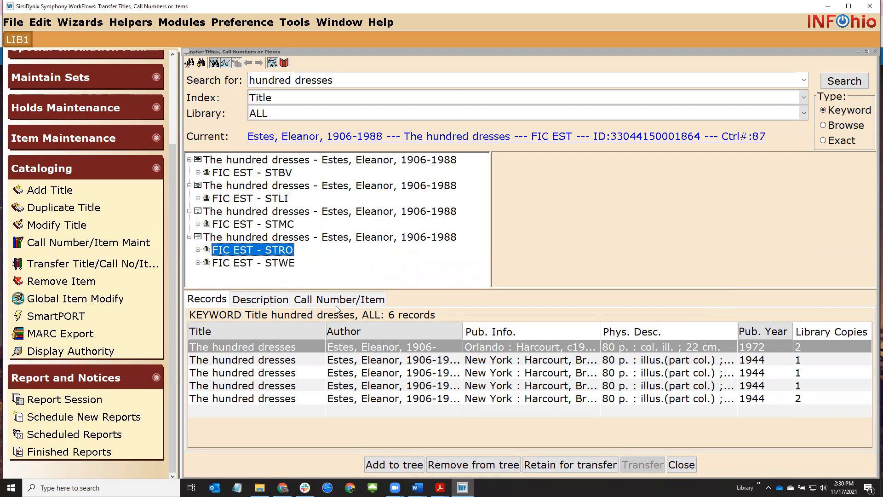
# Retain STRO and STWE, transfer them to the third title, and delete the emptied duplicate
pyautogui.click(570, 466)
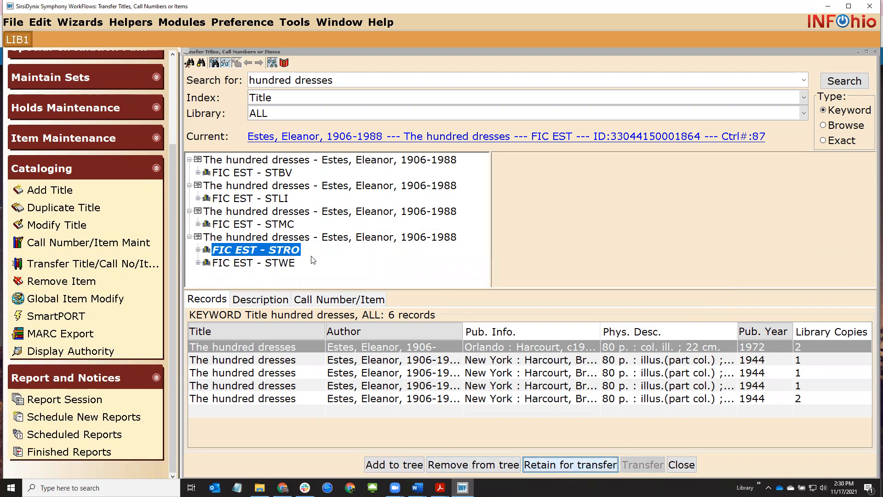
pyautogui.click(293, 266)
pyautogui.click(555, 467)
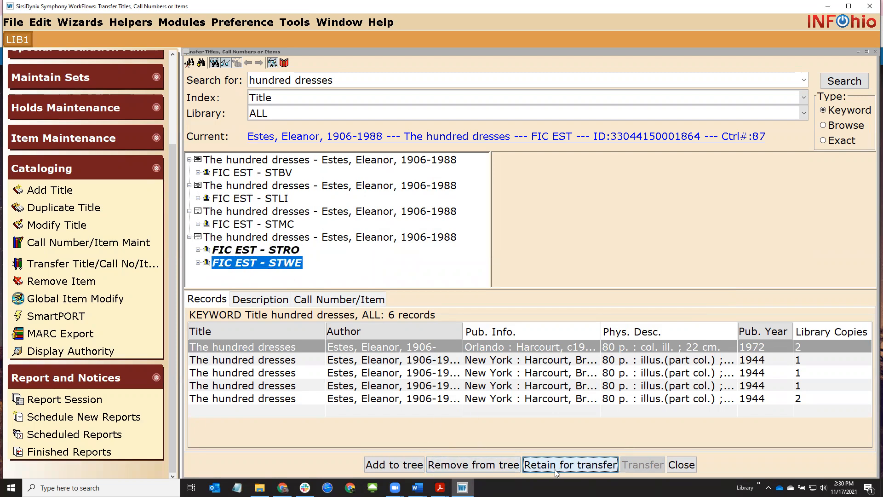
pyautogui.click(273, 226)
pyautogui.click(213, 212)
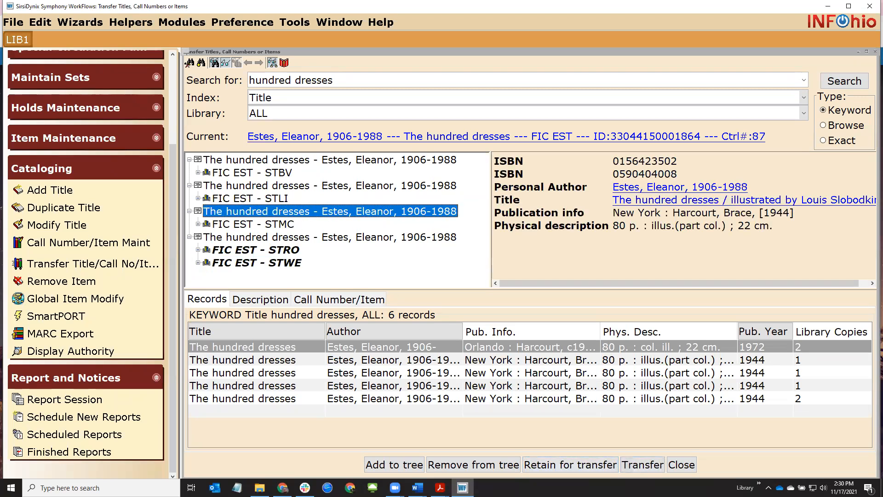
pyautogui.click(632, 468)
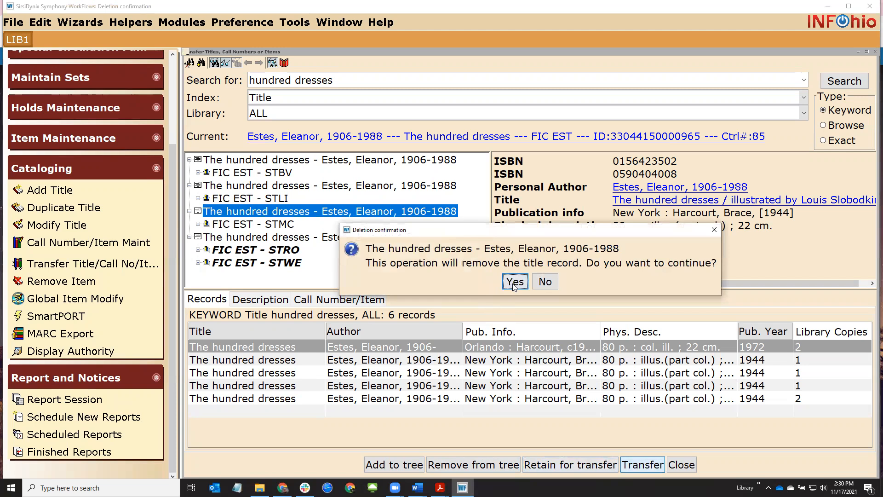
pyautogui.click(514, 283)
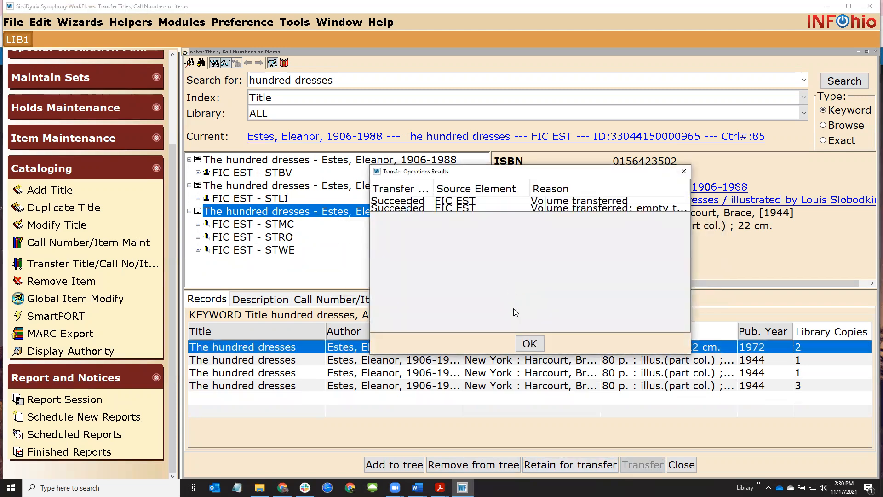
pyautogui.press('Return')
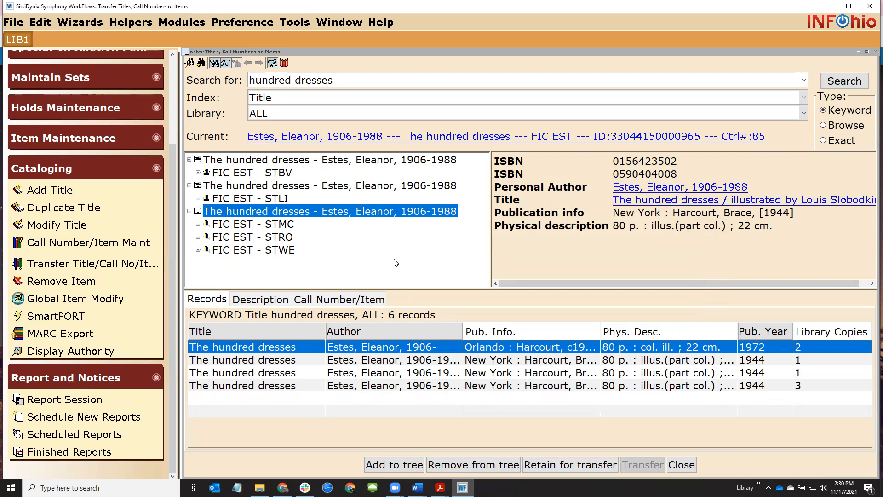
pyautogui.click(198, 224)
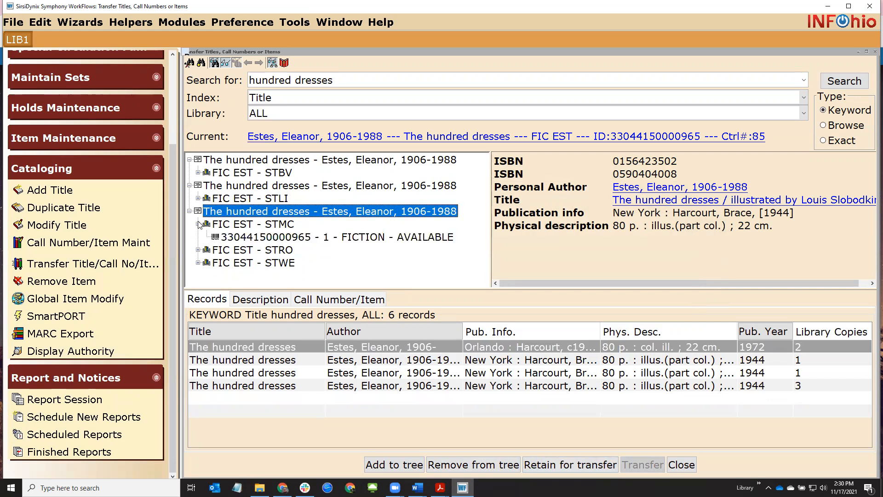
pyautogui.click(273, 237)
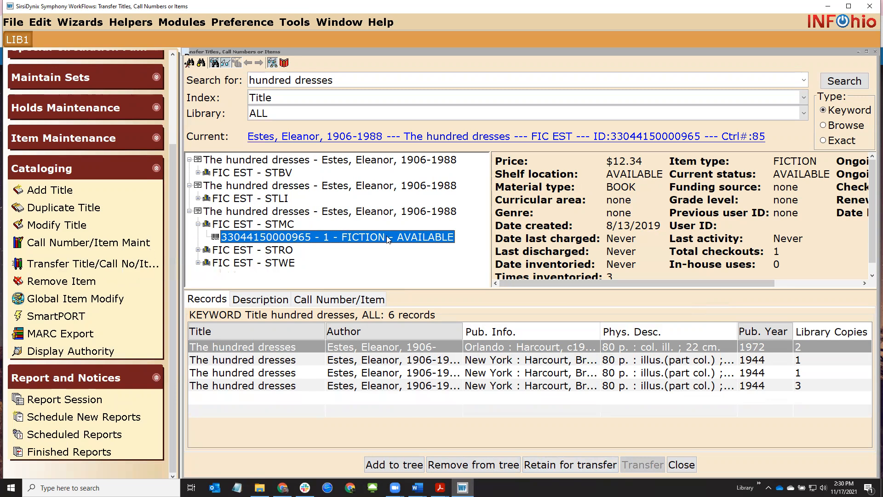
pyautogui.moveTo(607, 225); pyautogui.dragTo(661, 227)
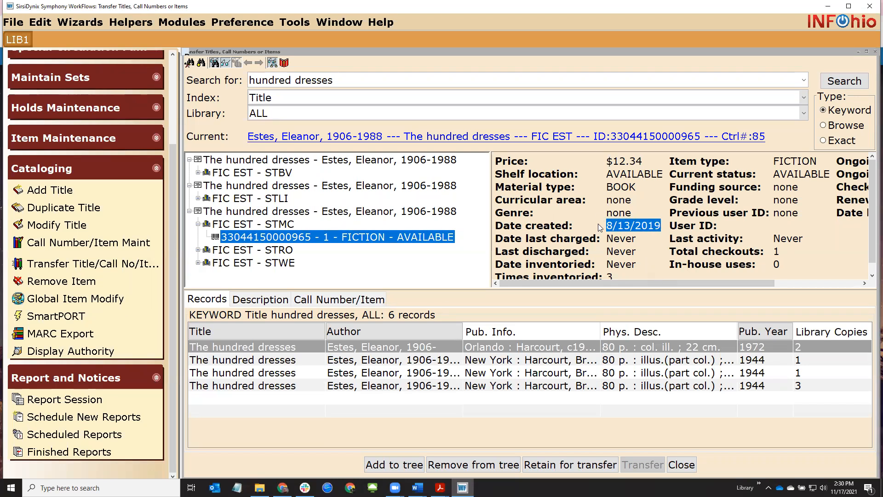
pyautogui.moveTo(608, 226); pyautogui.dragTo(663, 226)
pyautogui.moveTo(774, 214); pyautogui.dragTo(798, 215)
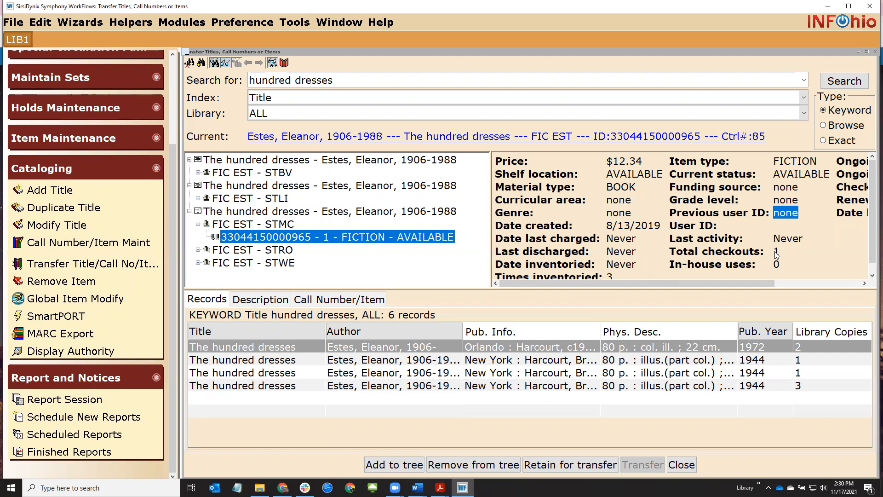
pyautogui.moveTo(776, 252); pyautogui.dragTo(805, 249)
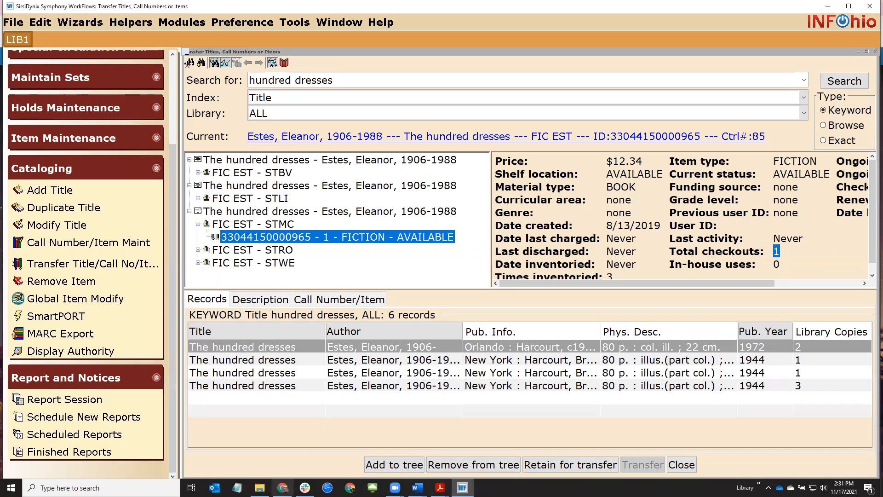
pyautogui.click(283, 488)
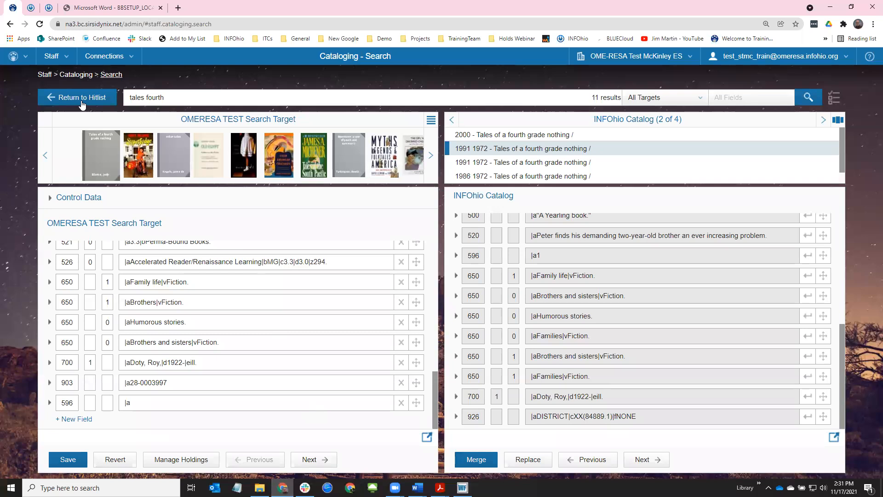
pyautogui.click(32, 9)
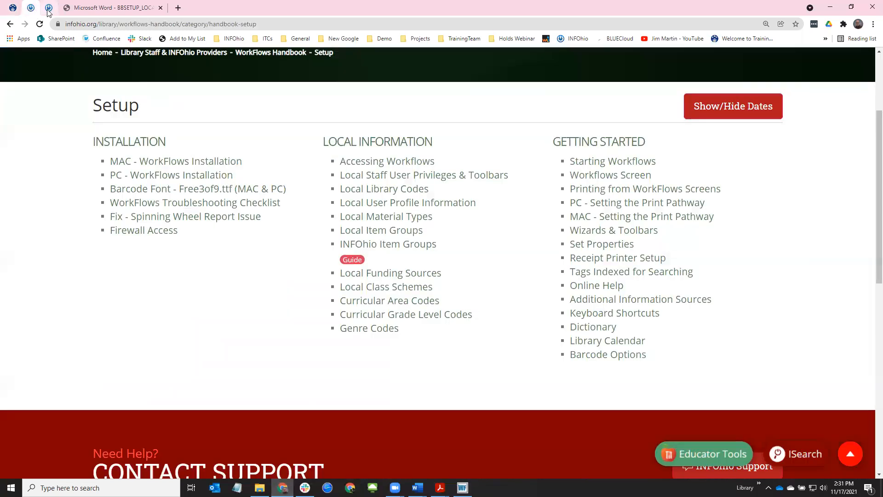
pyautogui.click(49, 8)
pyautogui.scroll(2, 108, 279)
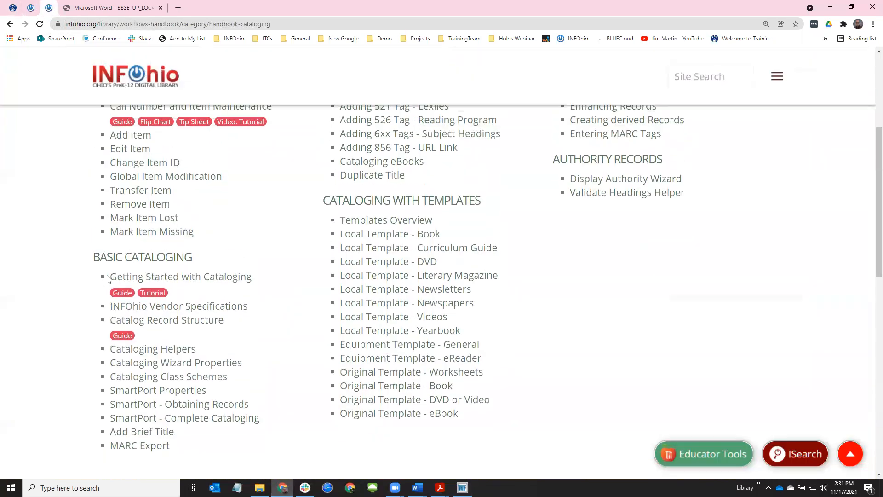
pyautogui.scroll(1, 107, 278)
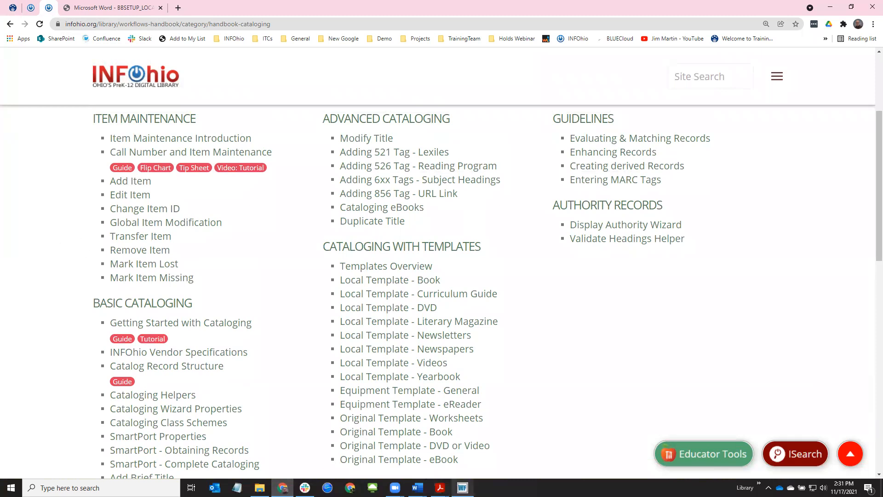
pyautogui.click(463, 488)
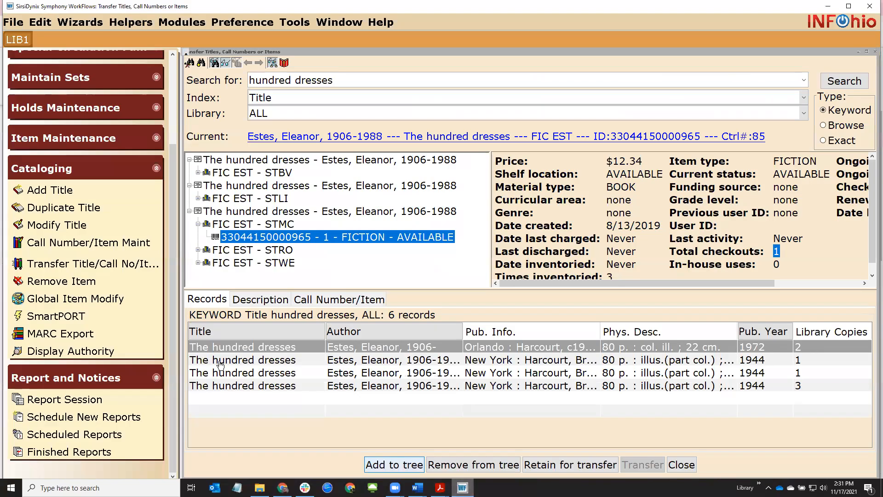
# Preview Add Item for The hundred dresses with a widened item tree, then close it
pyautogui.click(58, 137)
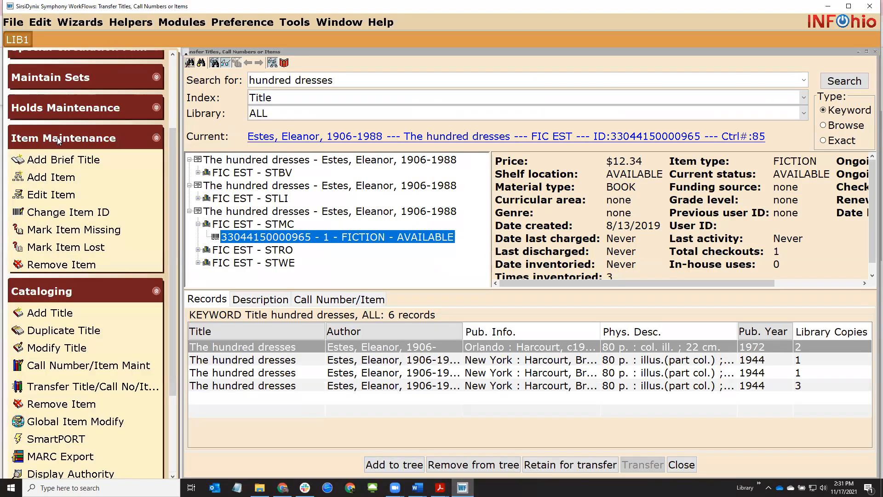
pyautogui.click(66, 179)
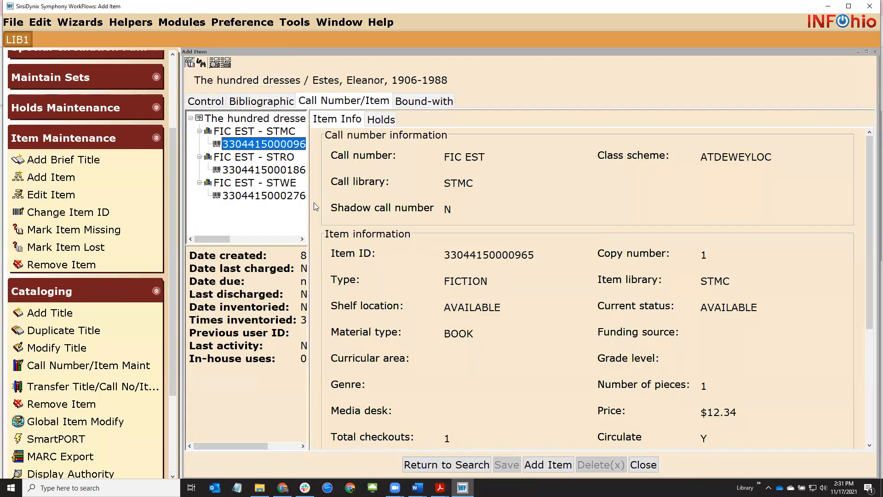
pyautogui.moveTo(308, 207); pyautogui.dragTo(426, 218)
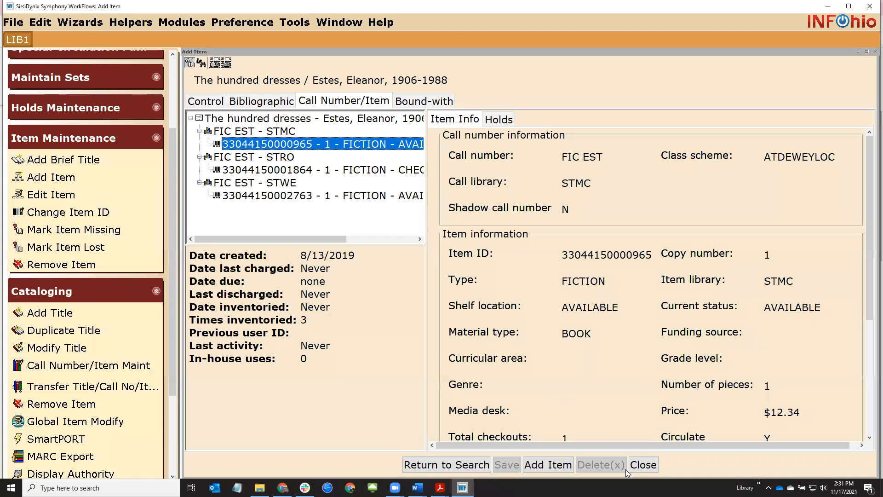
pyautogui.click(643, 465)
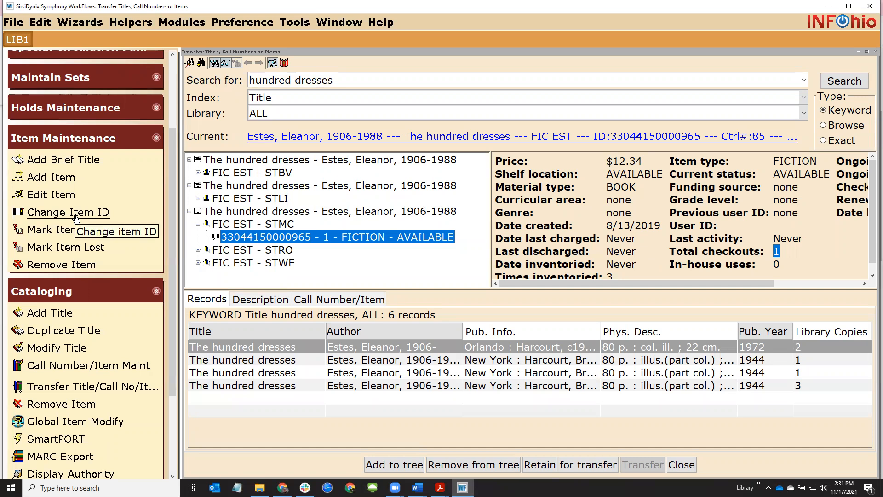
pyautogui.click(150, 139)
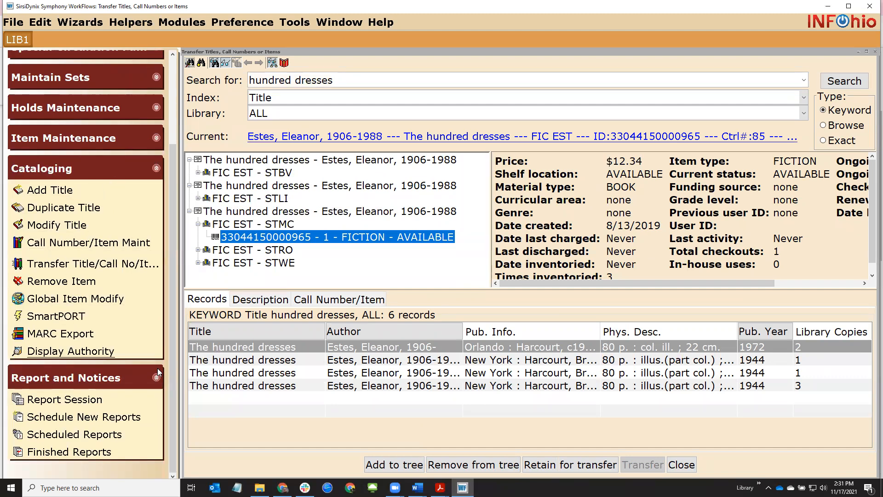
# Switch back to the browser's BLUEcloud Cataloging search page
pyautogui.click(283, 488)
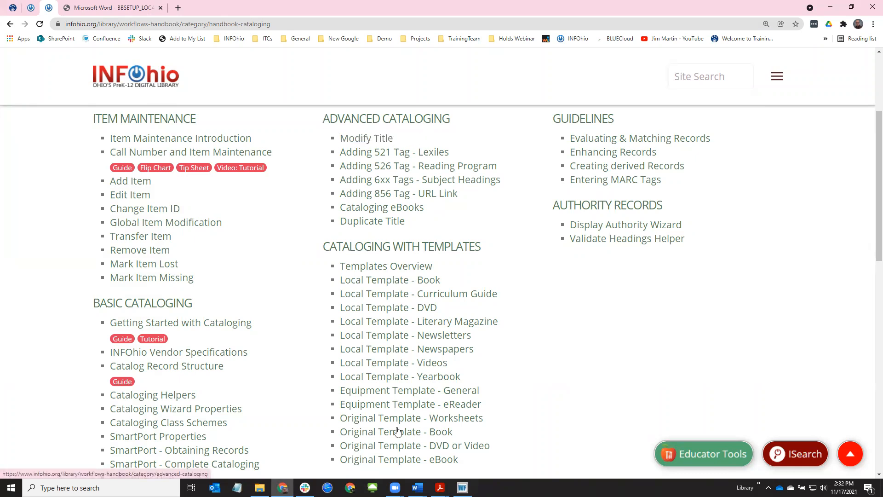
pyautogui.click(463, 488)
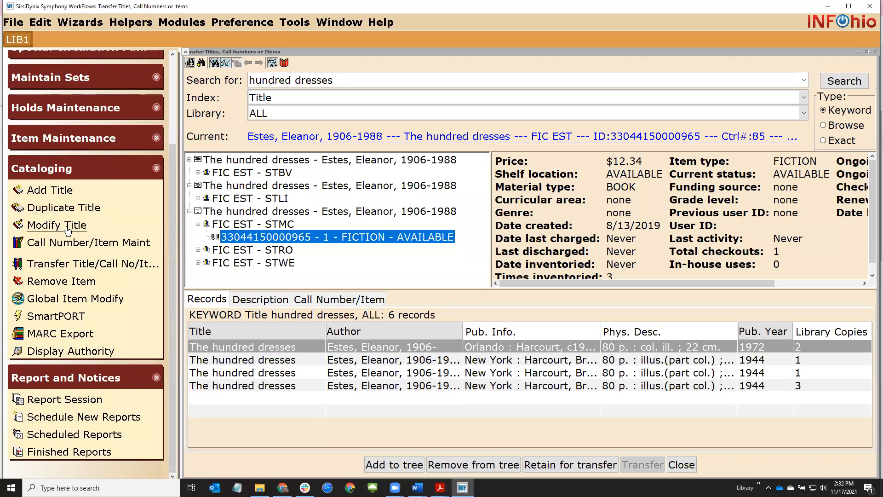
pyautogui.click(282, 488)
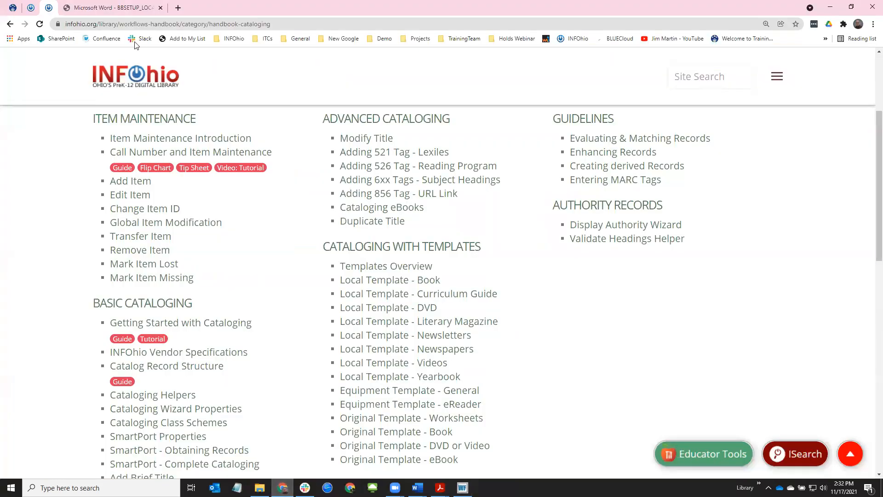
pyautogui.click(15, 8)
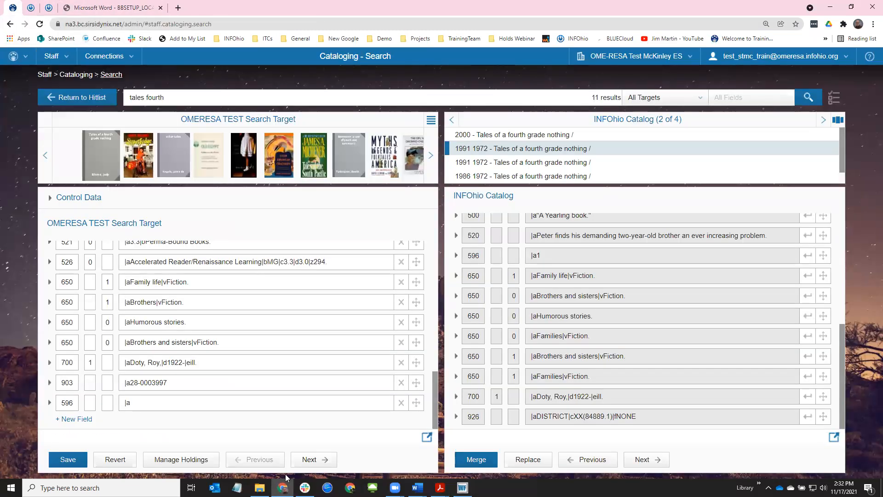
# Discard the unsaved Tales edits, review Superfudge's MARC record, then open the INFOhio Handbook Setup page
pyautogui.click(95, 98)
pyautogui.click(520, 299)
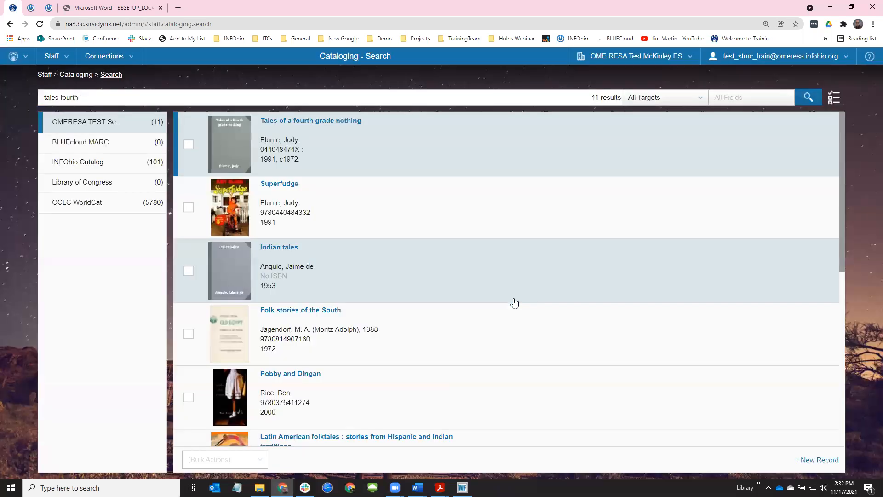
pyautogui.click(300, 196)
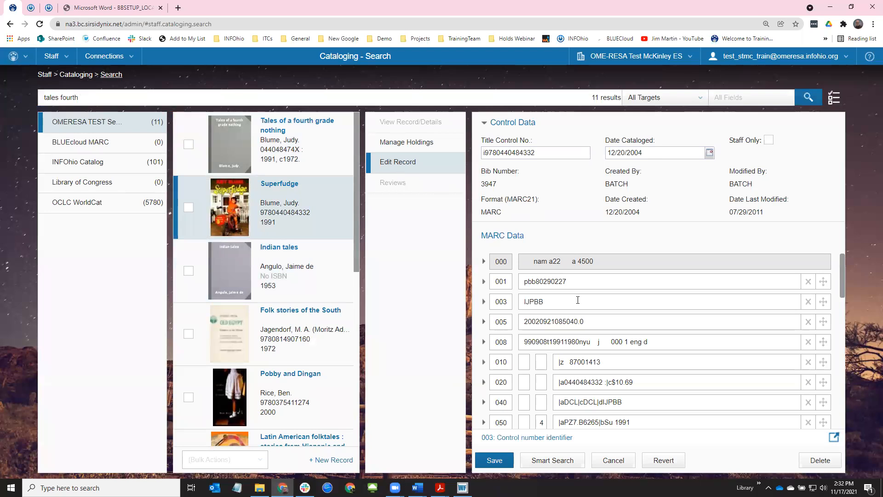
pyautogui.scroll(-10, 578, 299)
pyautogui.scroll(3, 578, 300)
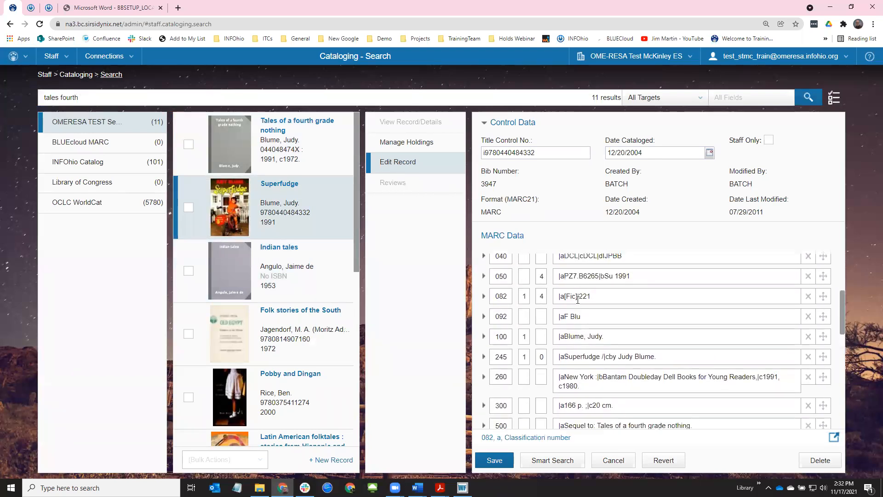
pyautogui.scroll(-2, 578, 300)
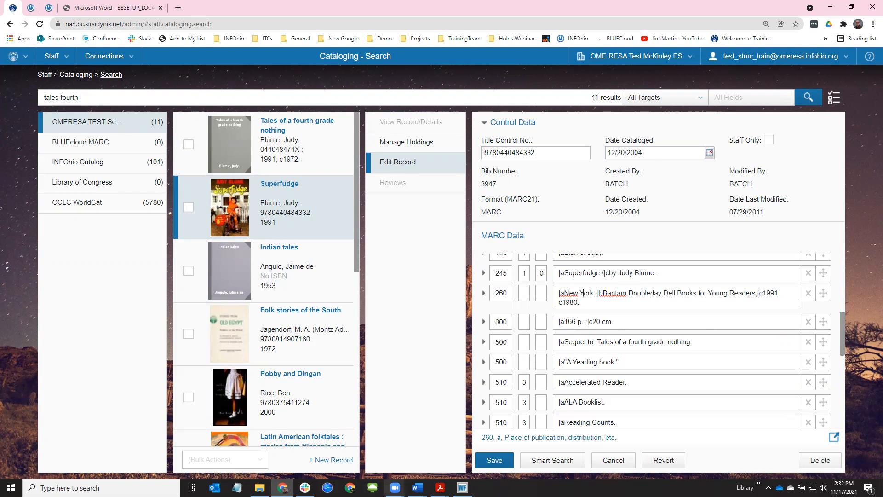
pyautogui.moveTo(283, 488)
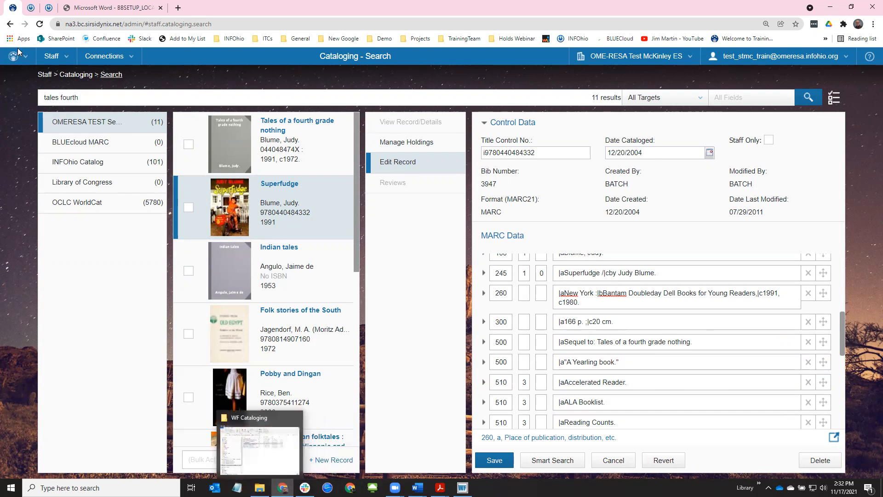
pyautogui.click(33, 9)
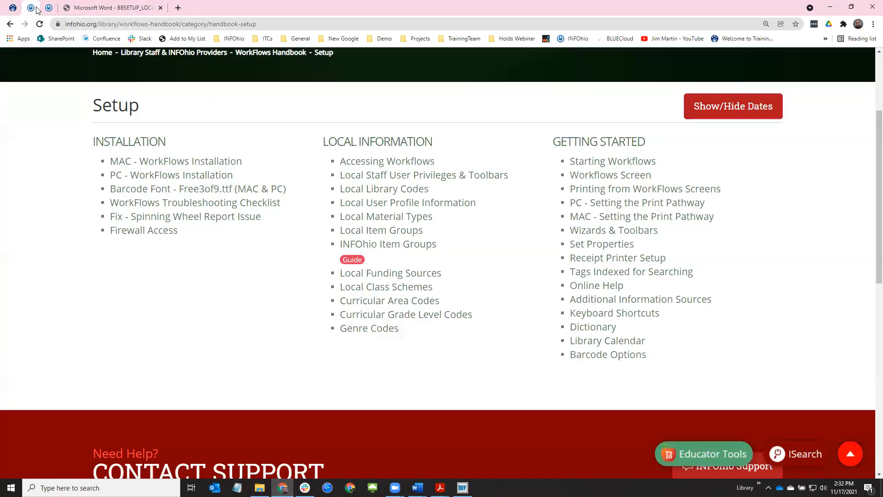
# On the Cataloging handbook page, show the Advanced Cataloging guides for the 526, 6xx and 856 topics
pyautogui.click(48, 8)
pyautogui.moveTo(450, 154); pyautogui.dragTo(417, 155)
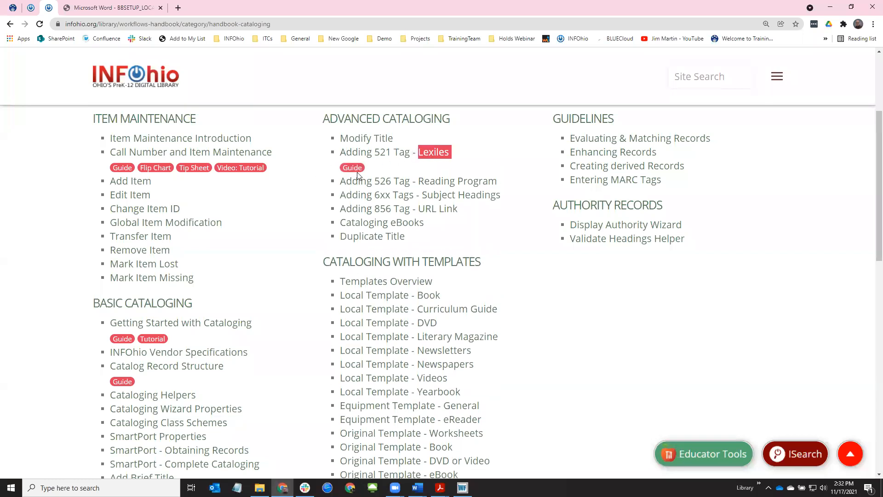
pyautogui.click(447, 186)
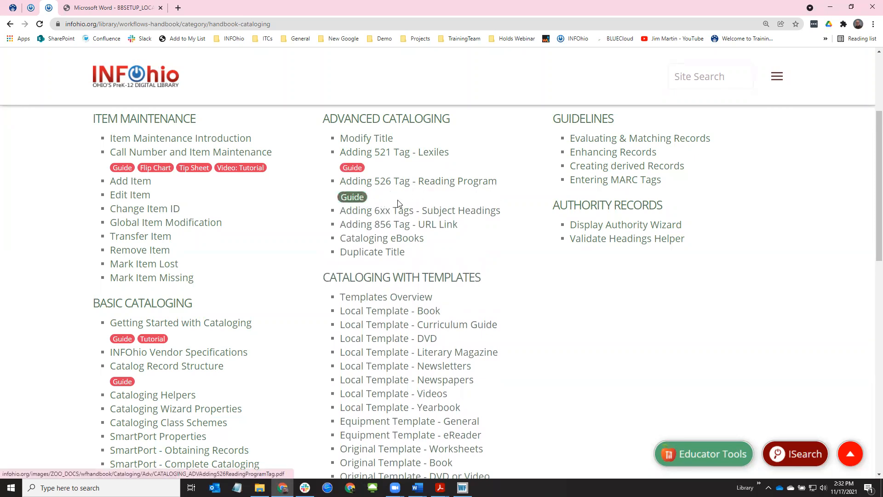
pyautogui.click(468, 211)
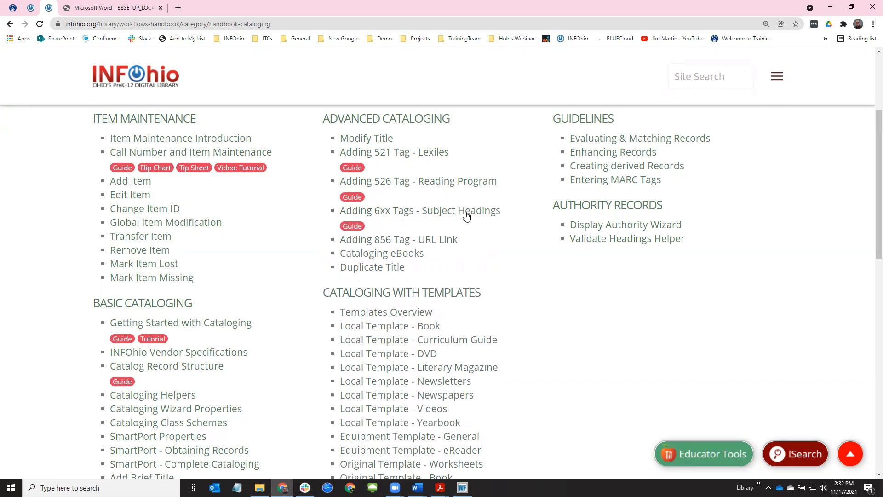
pyautogui.click(429, 242)
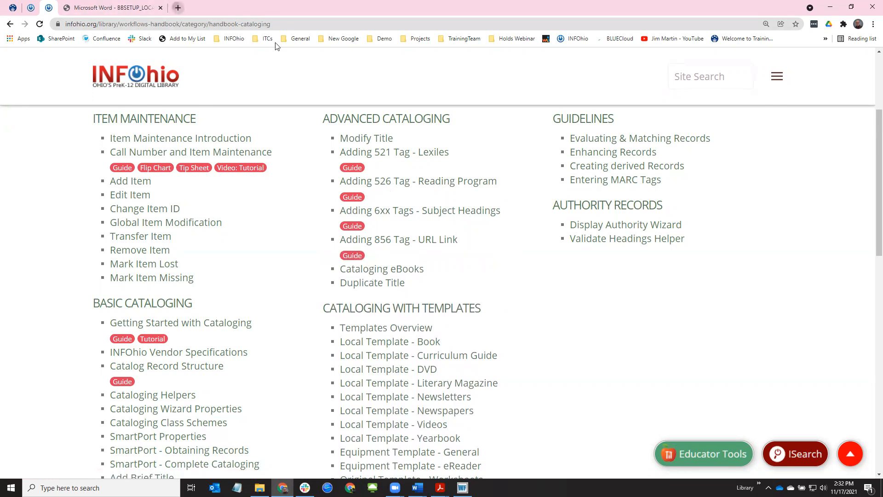
# In a new tab, go from the INFOhio home page to Grades 6-8 and open the Book Nook card
pyautogui.hotkey('ctrl', 't')
pyautogui.click(575, 38)
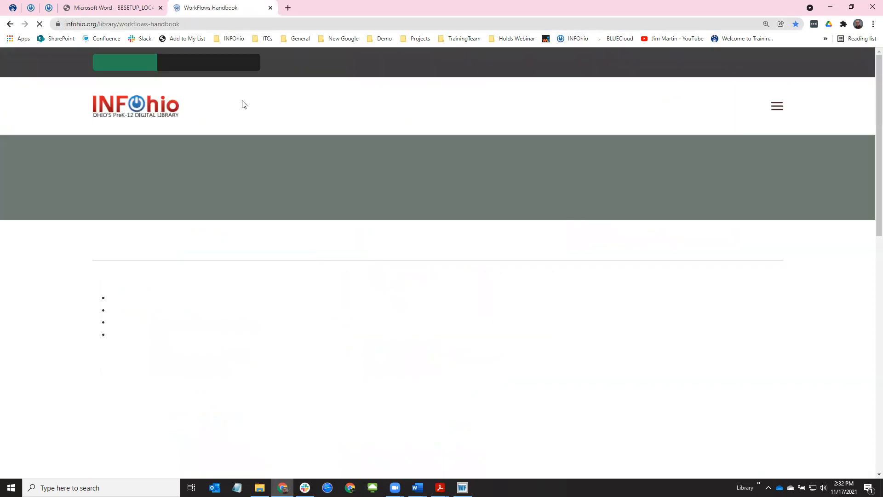
pyautogui.click(111, 115)
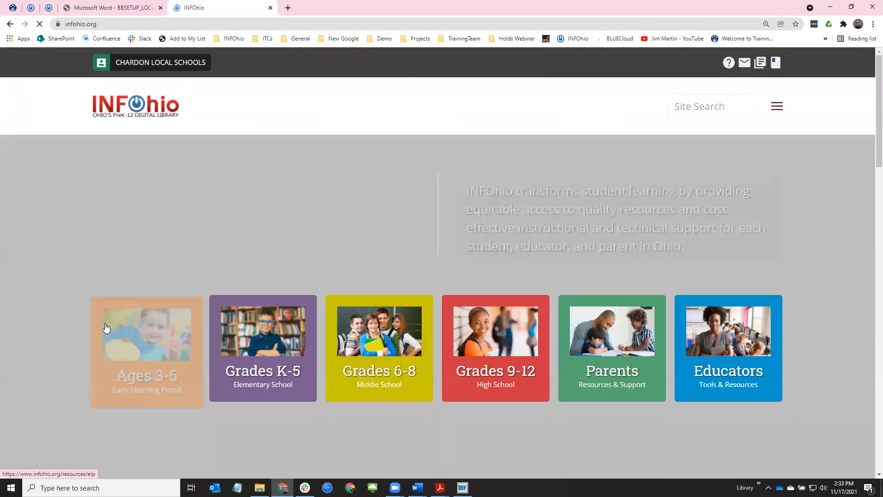
pyautogui.click(376, 343)
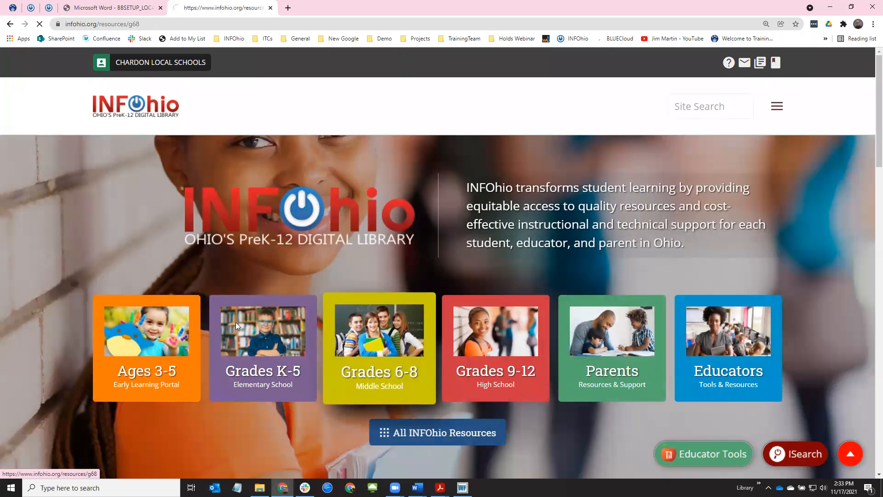
pyautogui.scroll(-5, 87, 274)
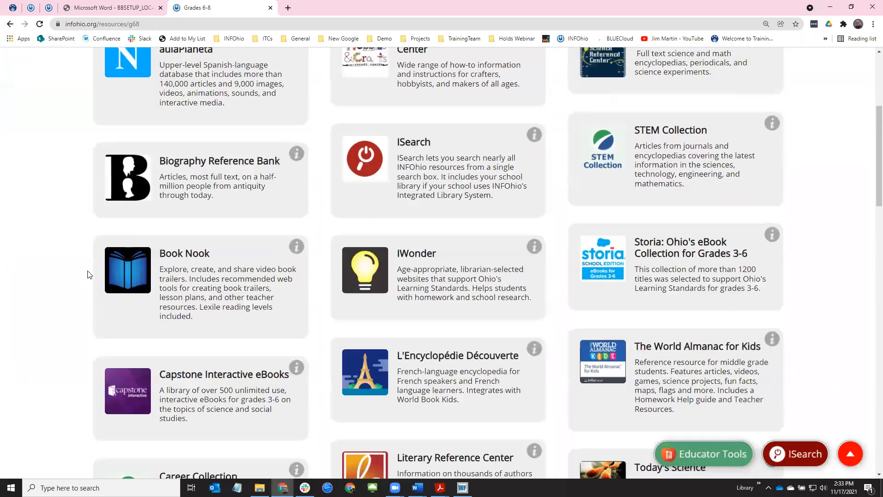
pyautogui.scroll(-2, 89, 275)
pyautogui.click(128, 224)
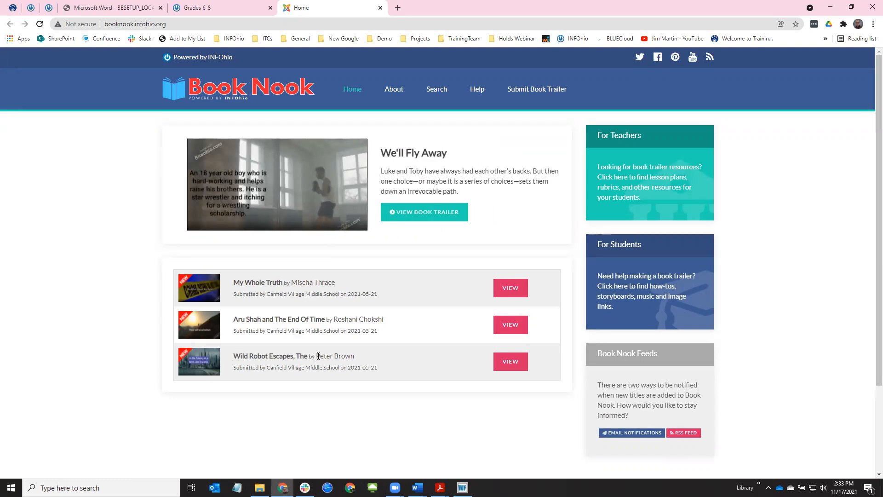
# Reveal and select the 856 tag link for The Wild Robot Escapes trailer, then return to WorkFlows
pyautogui.click(509, 366)
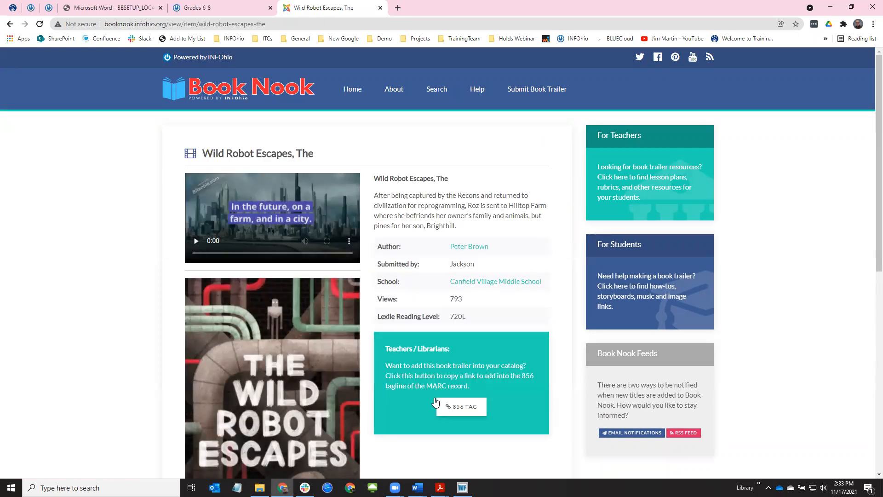
pyautogui.click(462, 410)
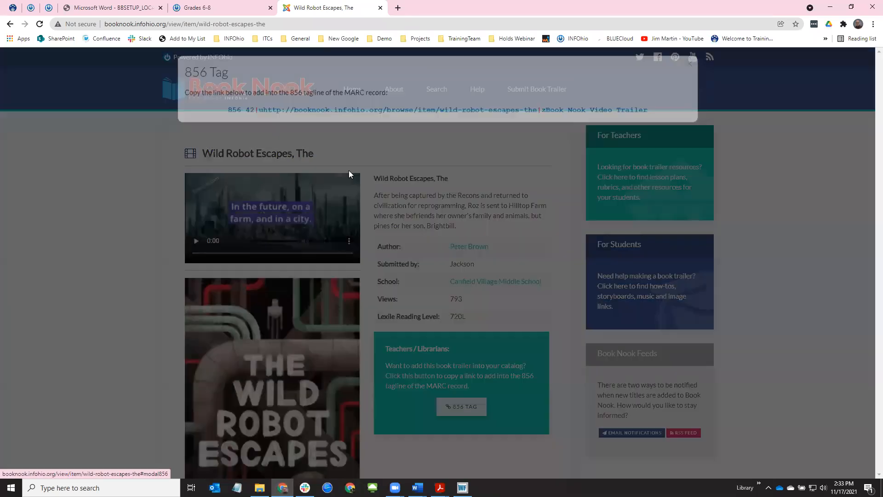
pyautogui.moveTo(259, 125); pyautogui.dragTo(650, 128)
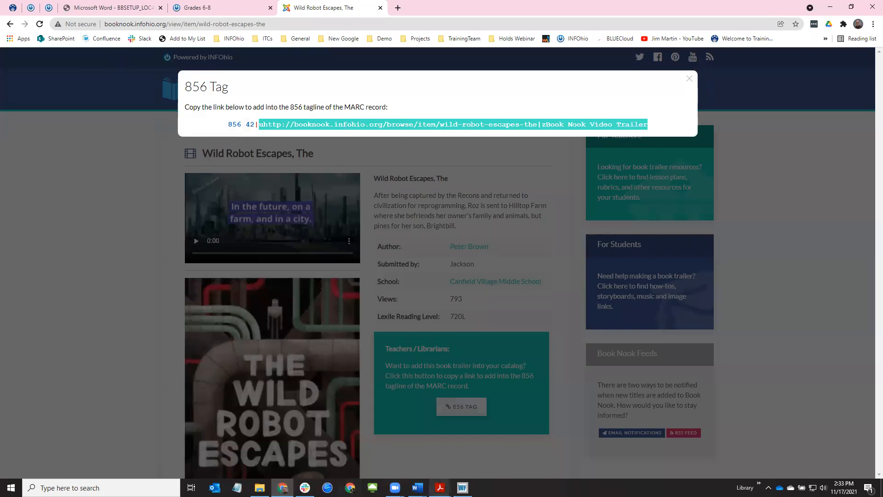
pyautogui.click(463, 488)
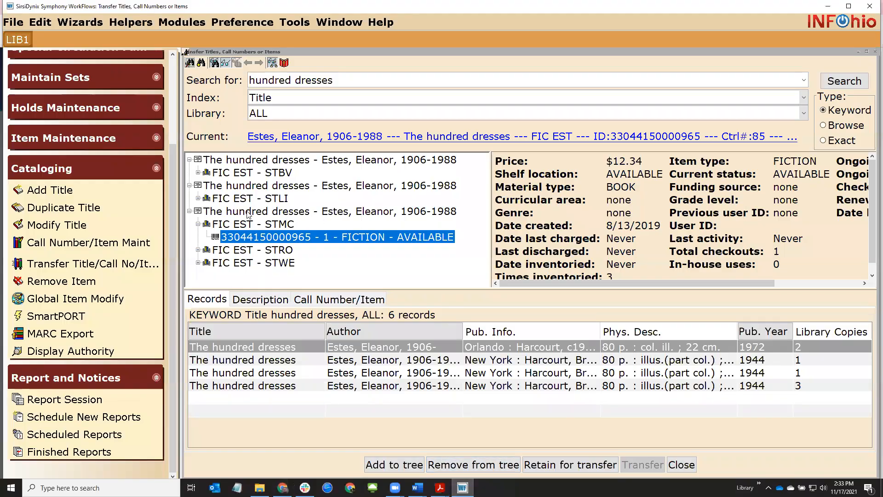
# Close Transfer Titles and open 'The hundred dresses' in Modify Title to review its MARC tags
pyautogui.click(682, 465)
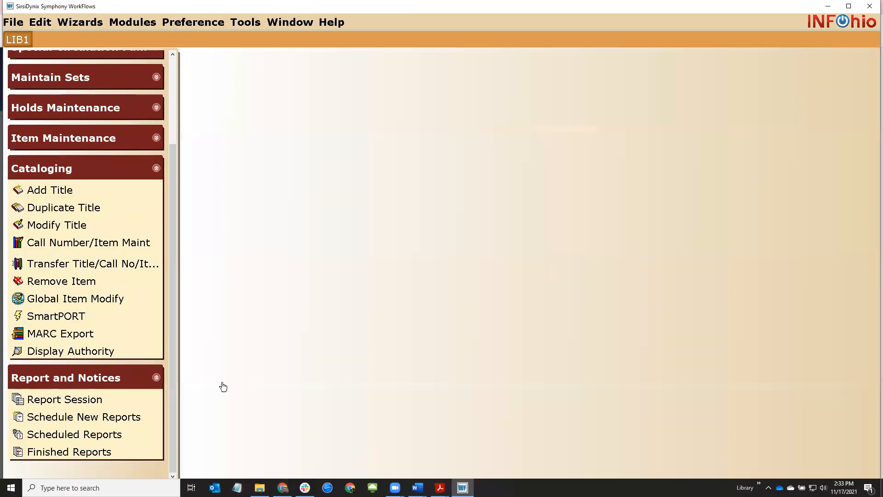
pyautogui.click(57, 225)
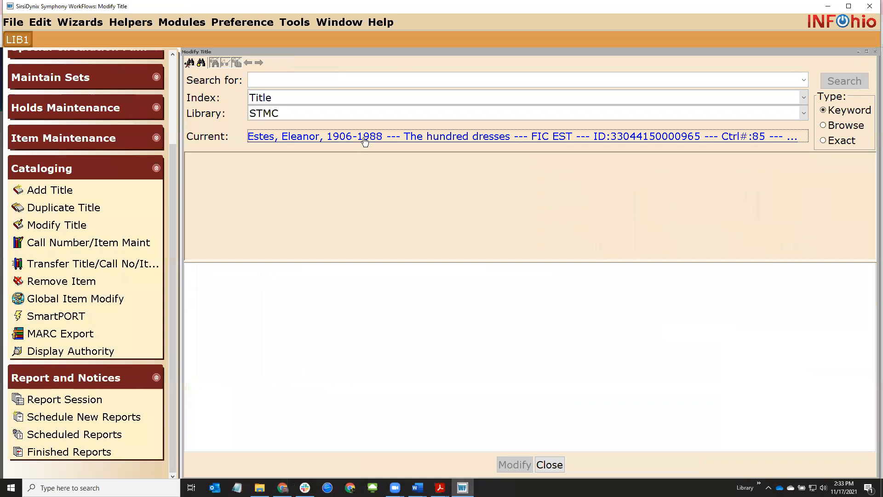
pyautogui.press('Return')
pyautogui.scroll(-3, 355, 351)
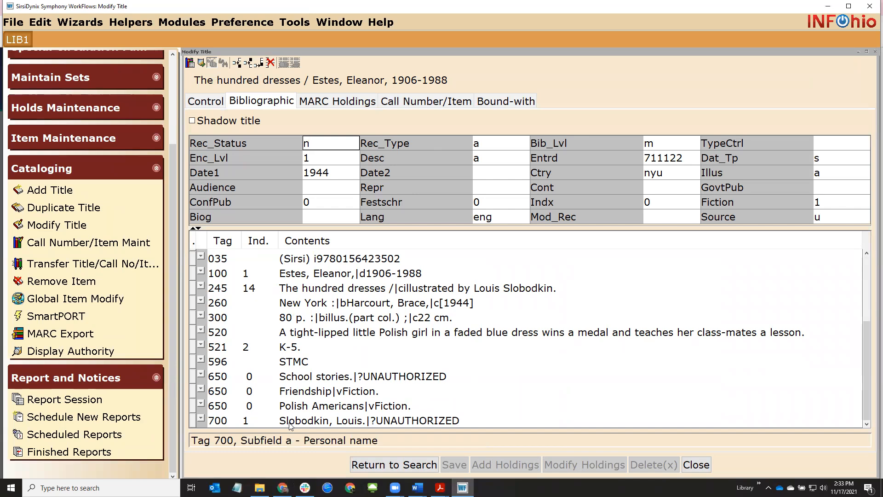
pyautogui.click(283, 488)
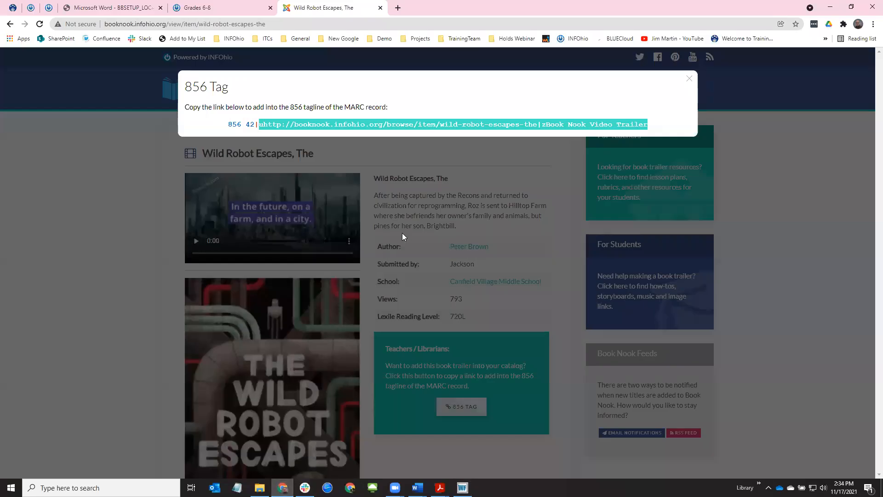
# Close the 856 tag dialog and The Wild Robot Escapes page
pyautogui.click(101, 250)
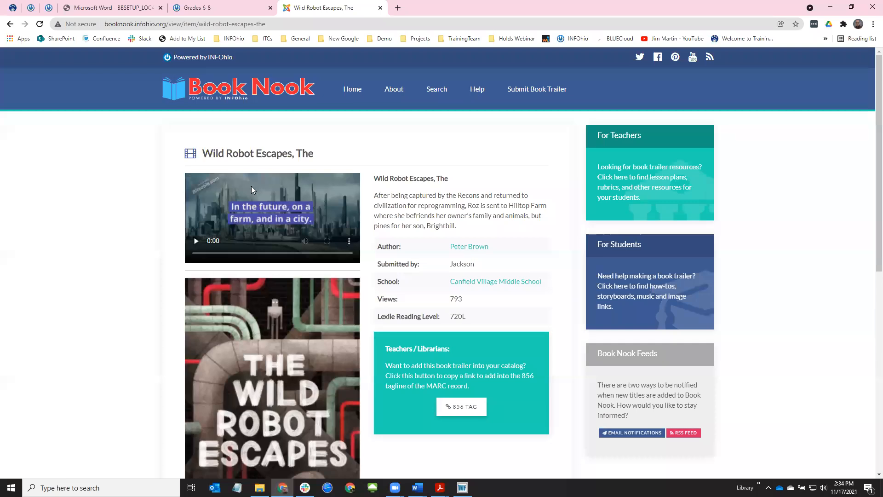
pyautogui.click(380, 8)
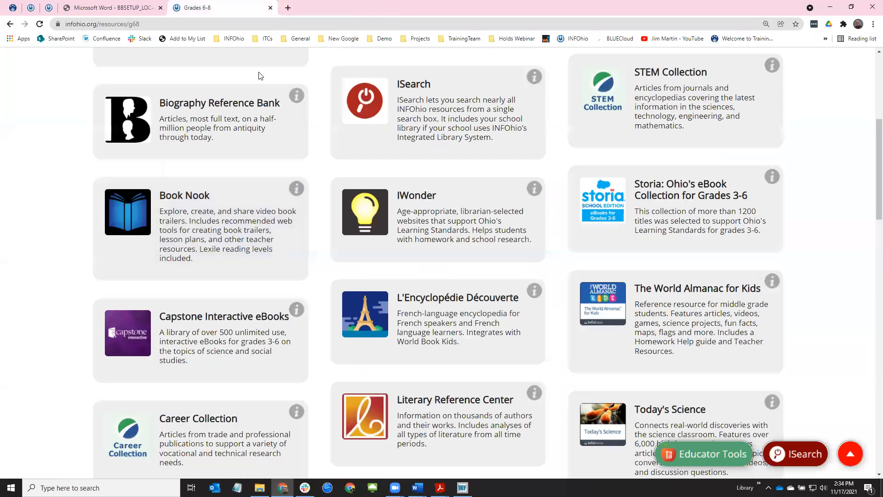
pyautogui.click(31, 8)
# Browse the Handbook Cataloging and Setup pages, then go back to the BLUEcloud cataloging search
pyautogui.click(49, 7)
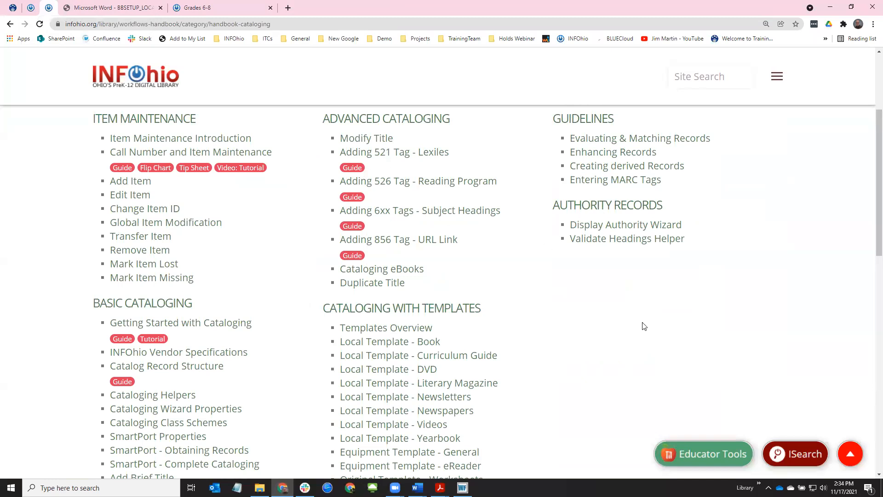
pyautogui.scroll(-3, 642, 325)
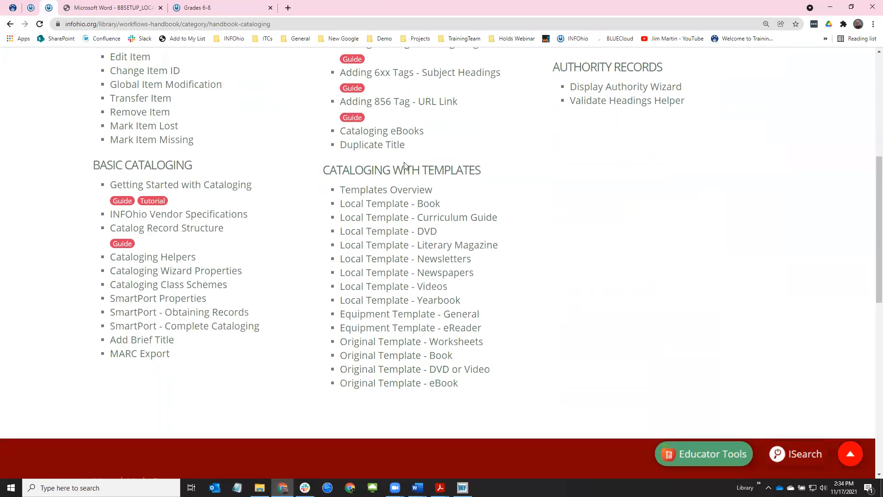
pyautogui.scroll(4, 632, 294)
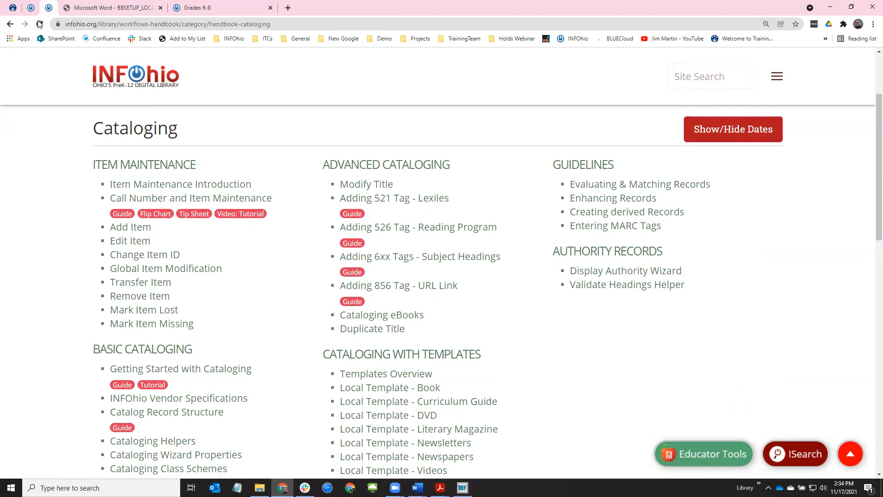
pyautogui.click(32, 8)
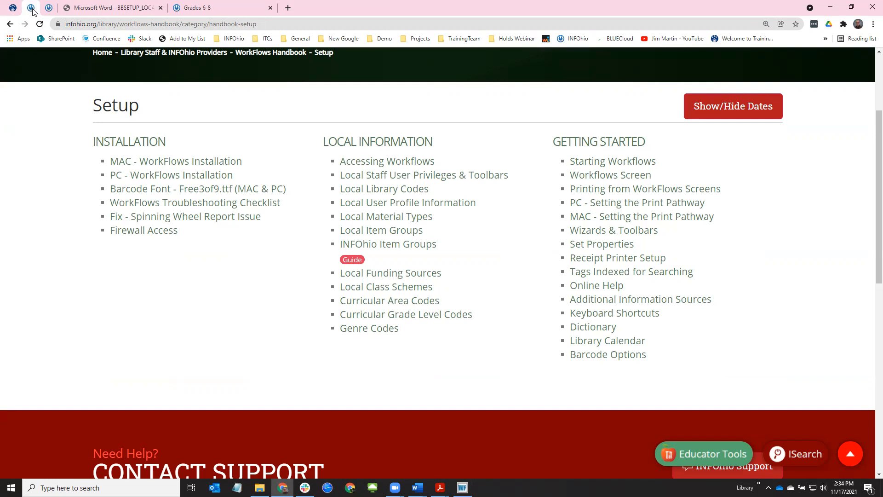
pyautogui.moveTo(463, 488)
pyautogui.click(13, 7)
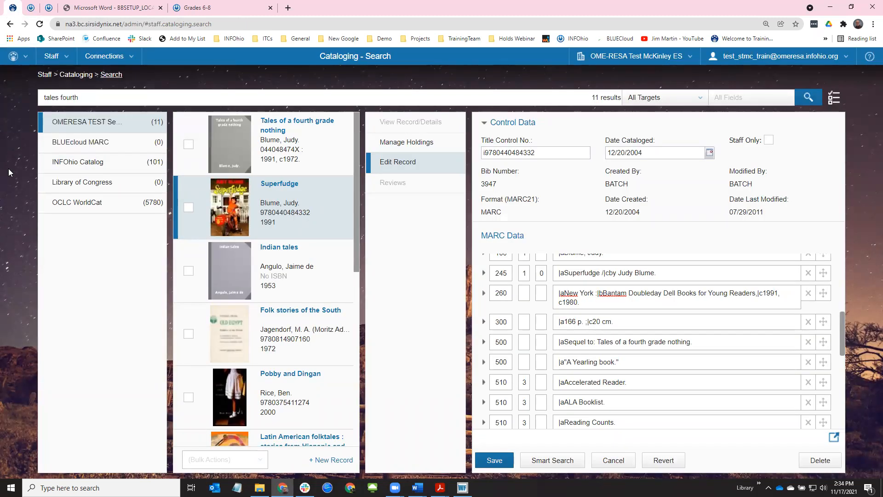
# Return to the BLUEcloud Central home page through the globe menu, then bring WorkFlows Modify Title forward
pyautogui.moveTo(13, 57)
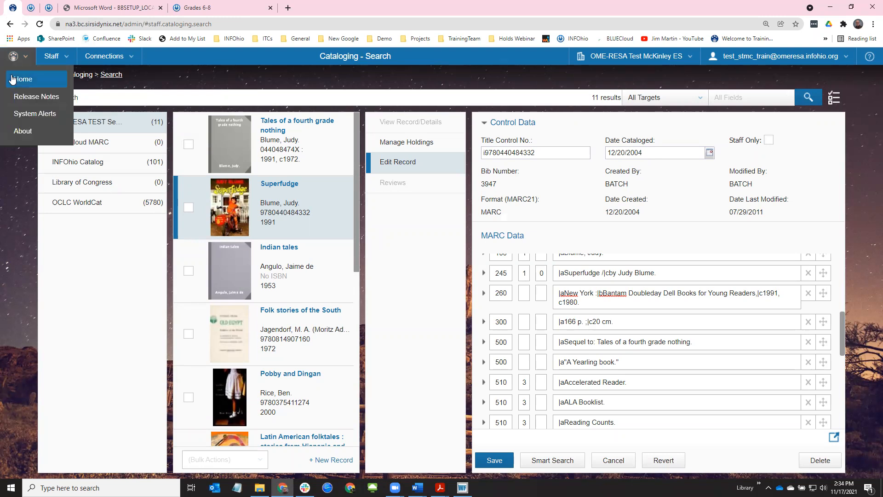
pyautogui.click(13, 79)
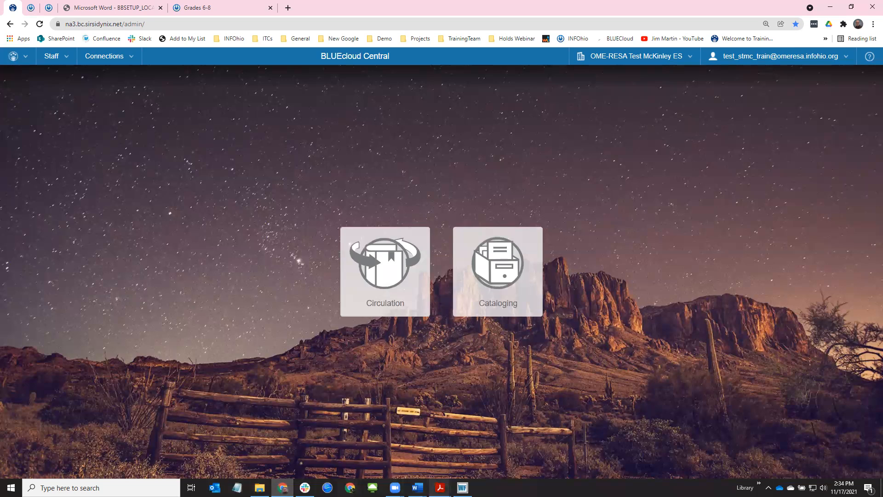
pyautogui.click(463, 488)
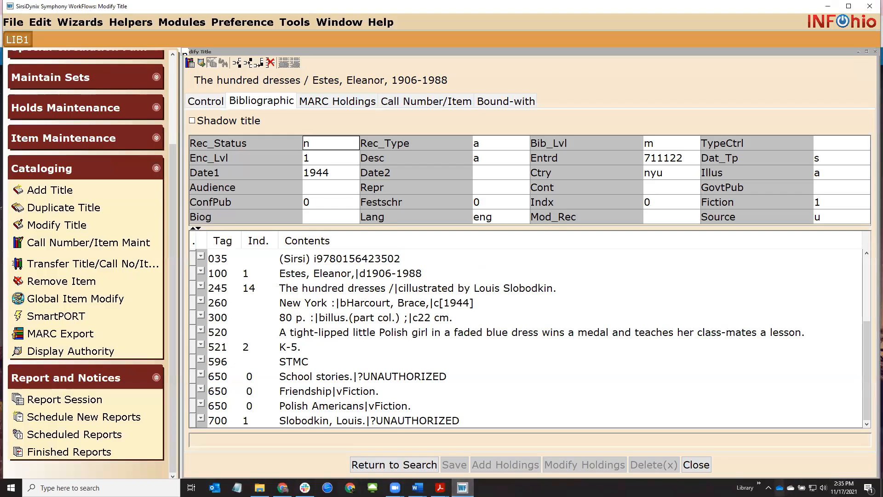
# Launch WorkFlows 3.6.2.0J and select the omeresa.infohio.org host address in its configuration
pyautogui.click(760, 483)
pyautogui.click(776, 473)
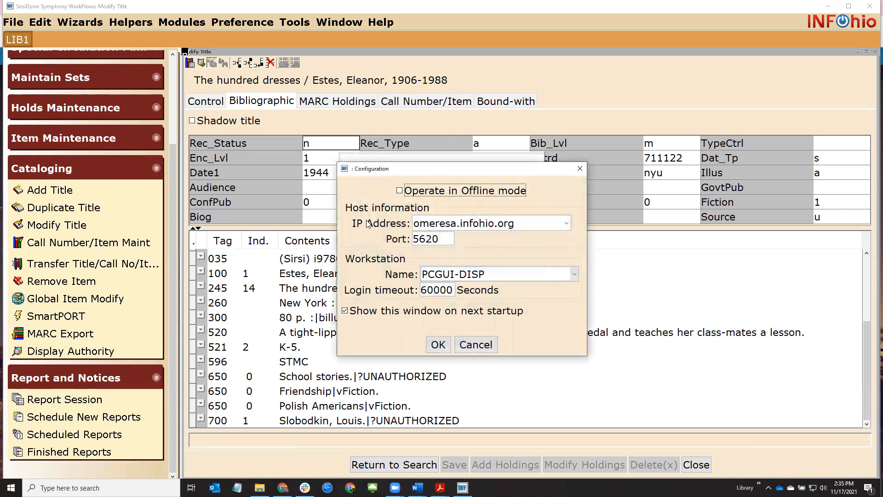
pyautogui.doubleClick(515, 225)
pyautogui.hotkey('ctrl', 'c')
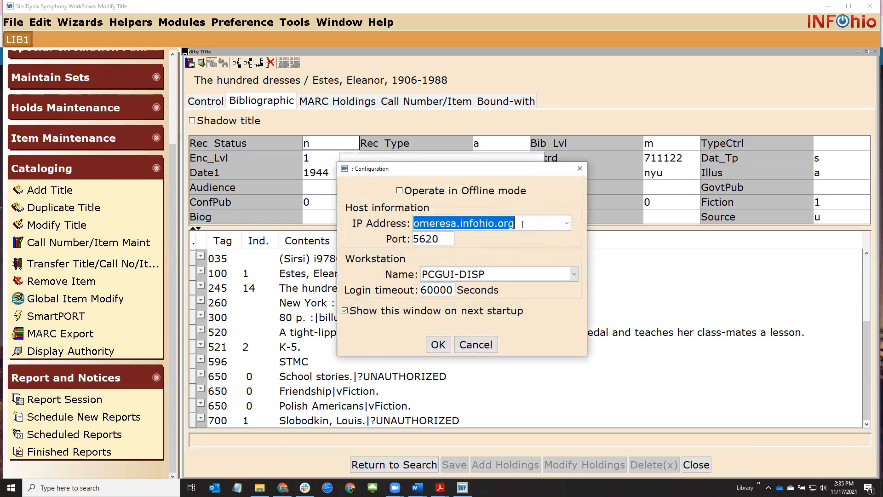
# Bring the 'Dumb barcodes vs smart barcodes.docx' Word document to the front
pyautogui.click(418, 488)
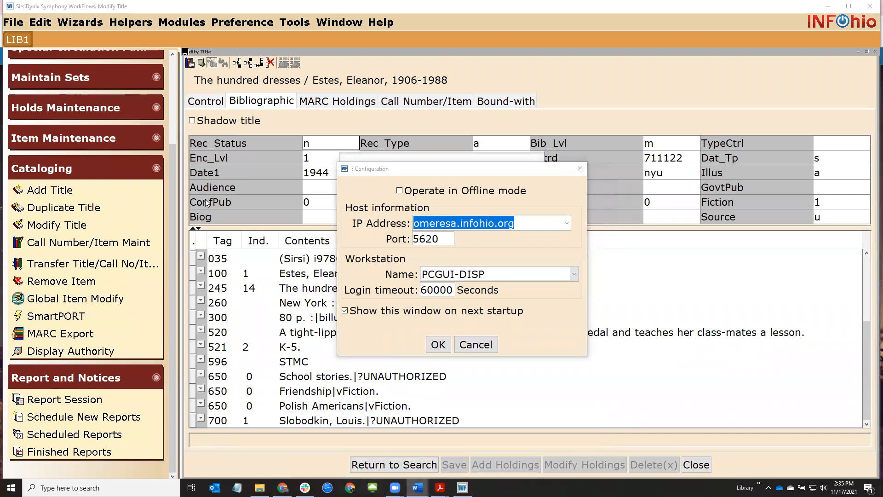
pyautogui.moveTo(395, 488)
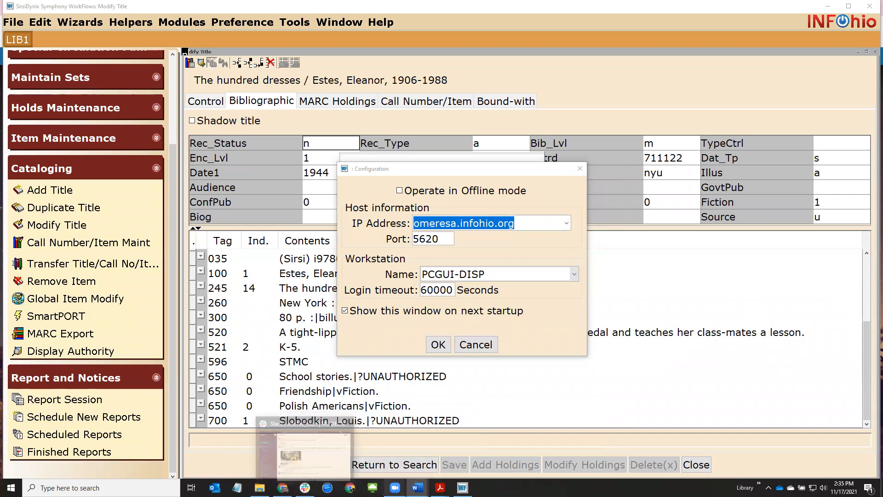
pyautogui.click(385, 463)
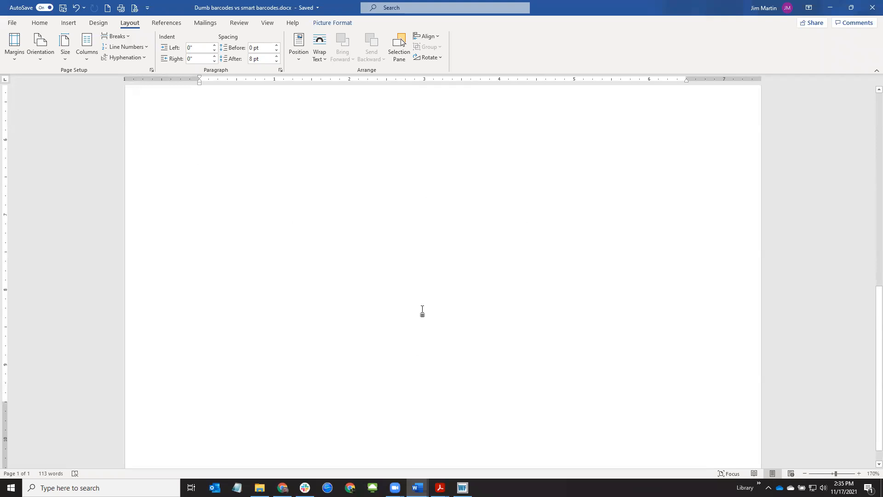
# Paste the host address on the empty last line and set it to 26 pt
pyautogui.scroll(5, 422, 311)
pyautogui.click(589, 365)
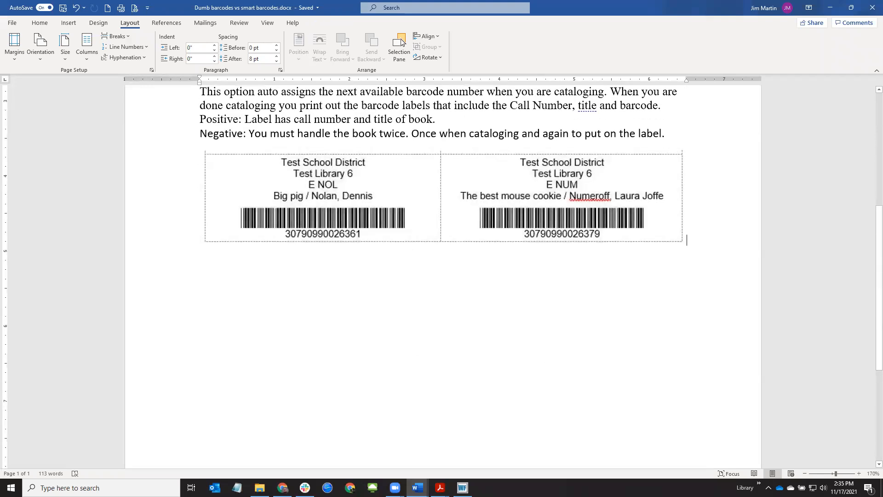
pyautogui.hotkey('ctrl', 'v')
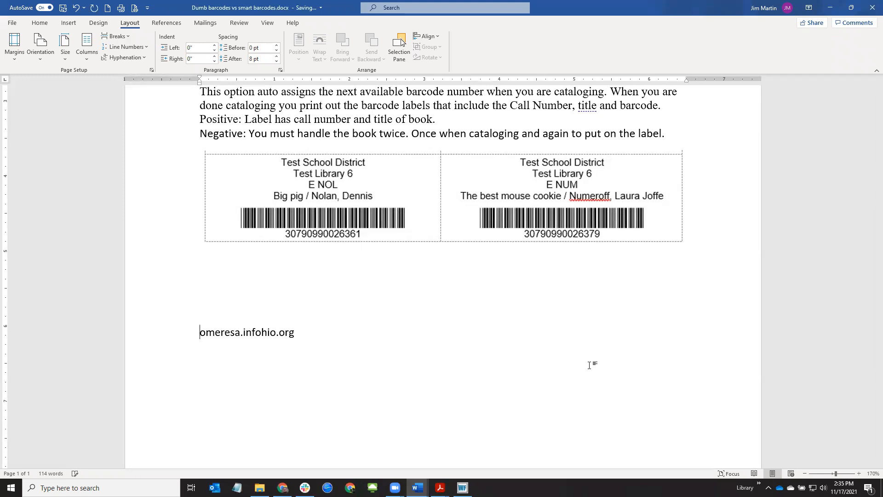
pyautogui.hotkey('shift', 'Home')
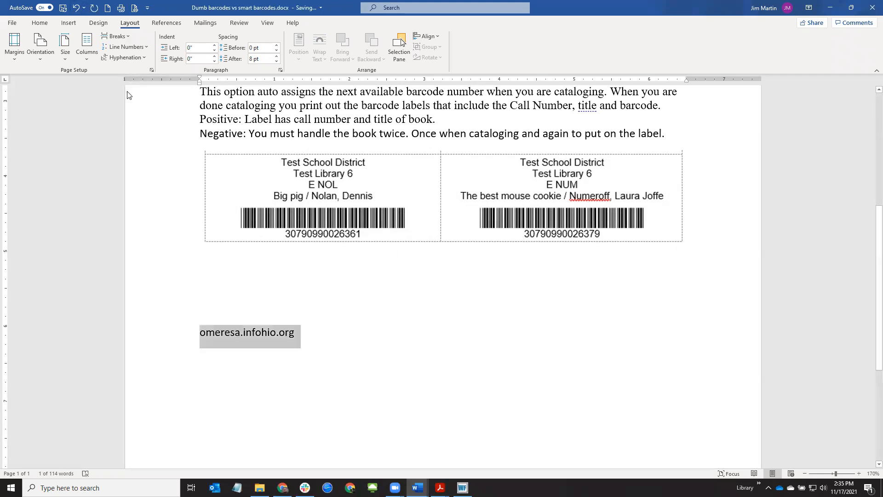
pyautogui.click(46, 24)
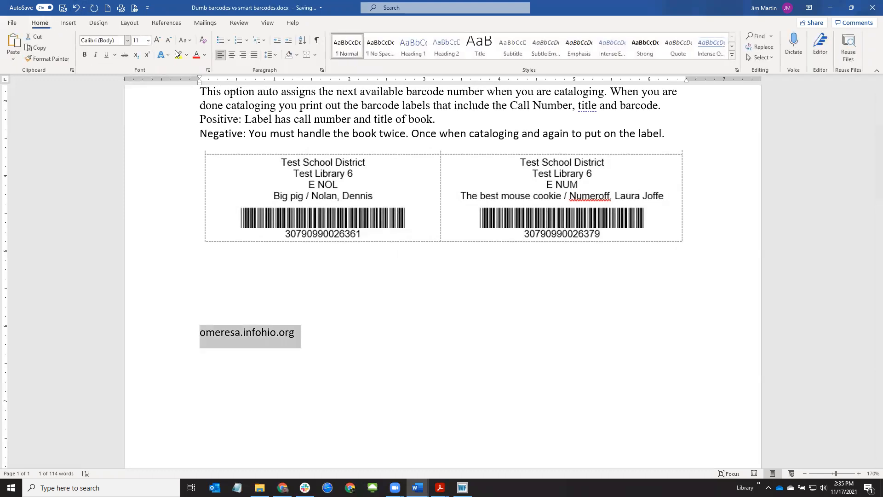
pyautogui.click(148, 41)
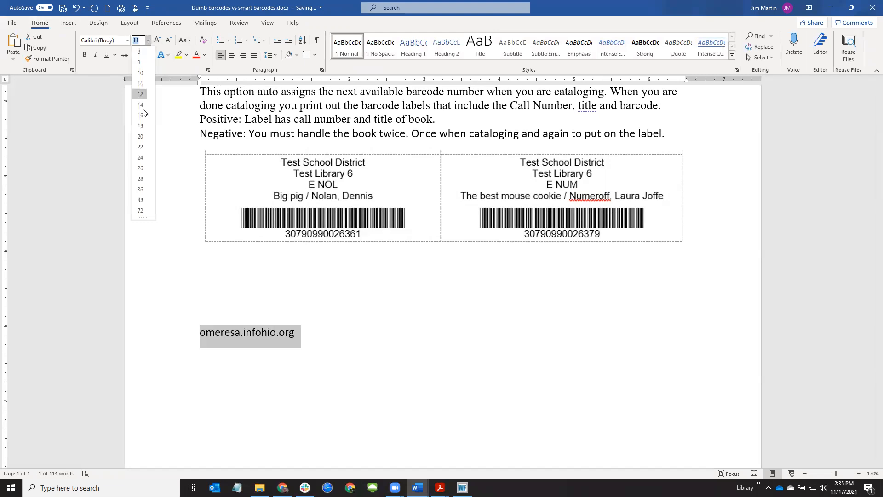
pyautogui.click(139, 176)
pyautogui.click(208, 348)
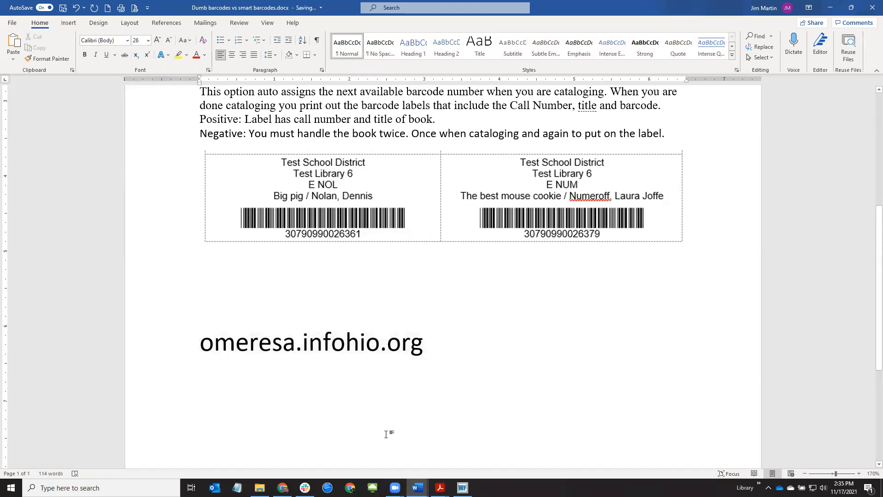
# Type the WorkFlows user name and @ before the host to form the login address
pyautogui.press('Left')
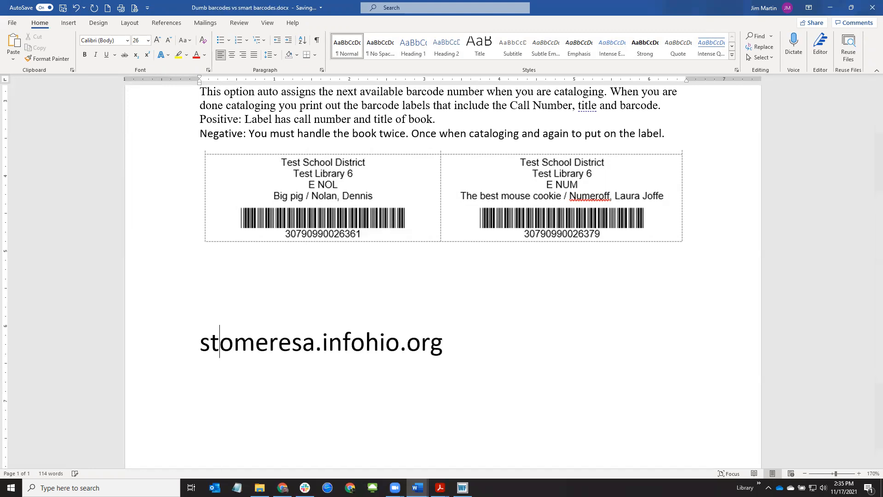
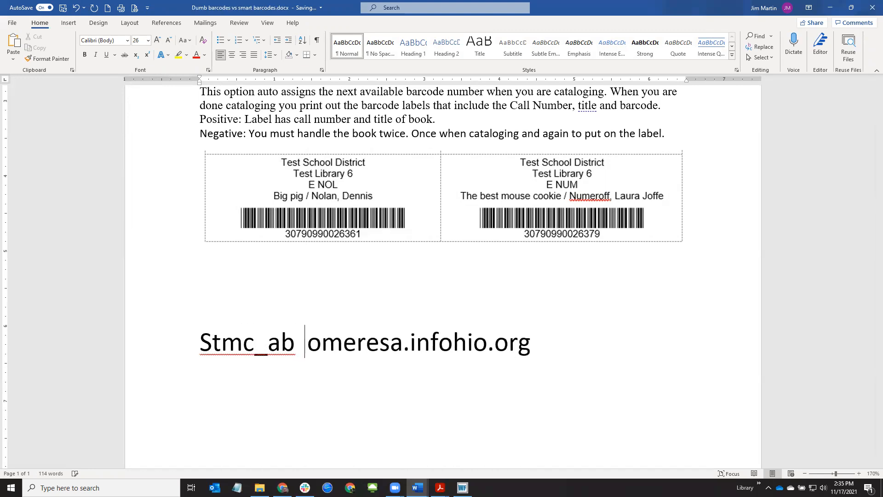
pyautogui.press('Left')
pyautogui.press('Left')
pyautogui.press('Left')
pyautogui.press('Left')
pyautogui.press('Left')
pyautogui.press('Left')
pyautogui.press('Left')
pyautogui.press('Left')
pyautogui.press('Right')
pyautogui.press('Right')
pyautogui.press('Right')
pyautogui.press('Right')
pyautogui.press('Right')
pyautogui.press('Right')
pyautogui.press('Right')
pyautogui.press('Right')
pyautogui.press('Right')
pyautogui.press('Right')
pyautogui.press('Right')
pyautogui.press('Right')
pyautogui.press('Right')
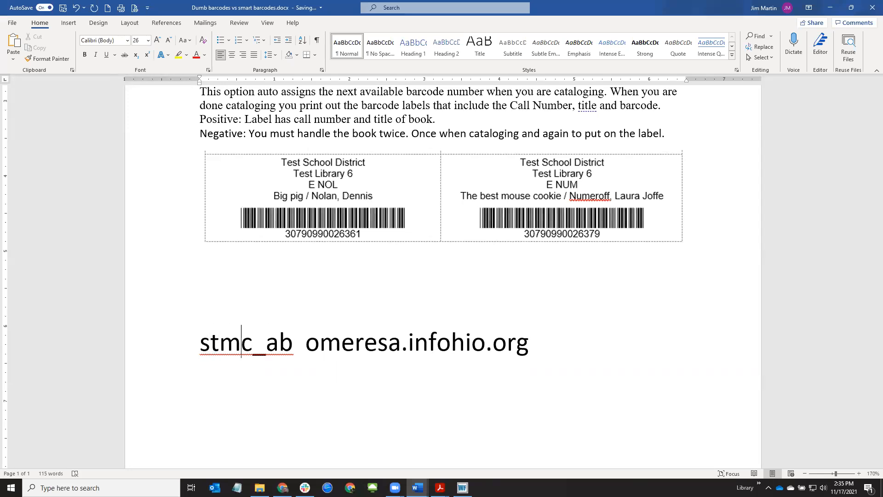
pyautogui.press('Left')
pyautogui.press('Left')
pyautogui.press('Left')
pyautogui.press('Left')
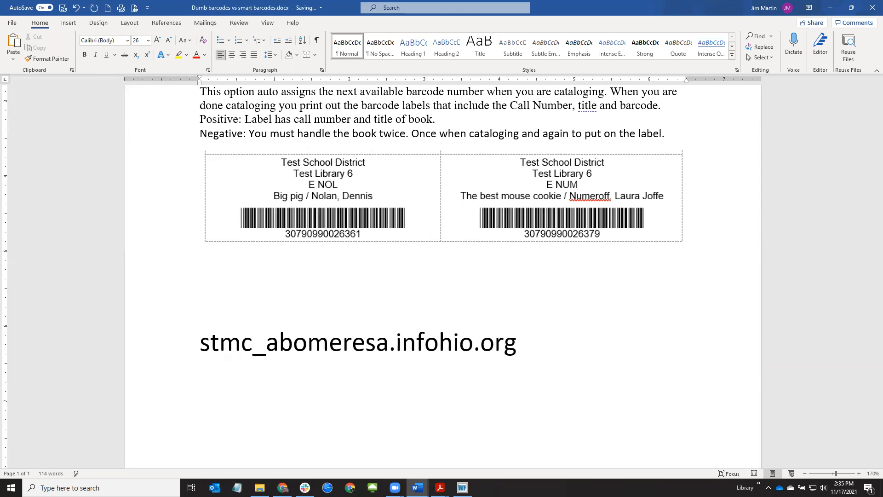
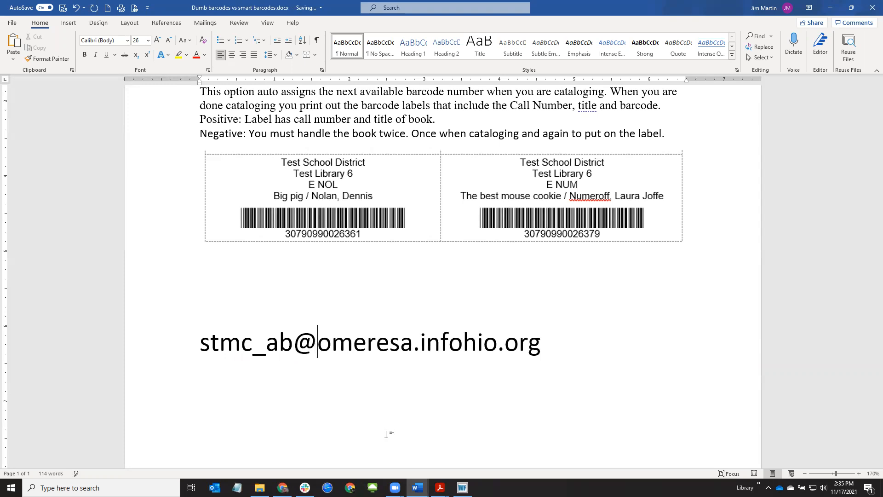
# Select the completed login e-mail address line
pyautogui.moveTo(215, 341); pyautogui.dragTo(529, 359)
pyautogui.click(558, 359)
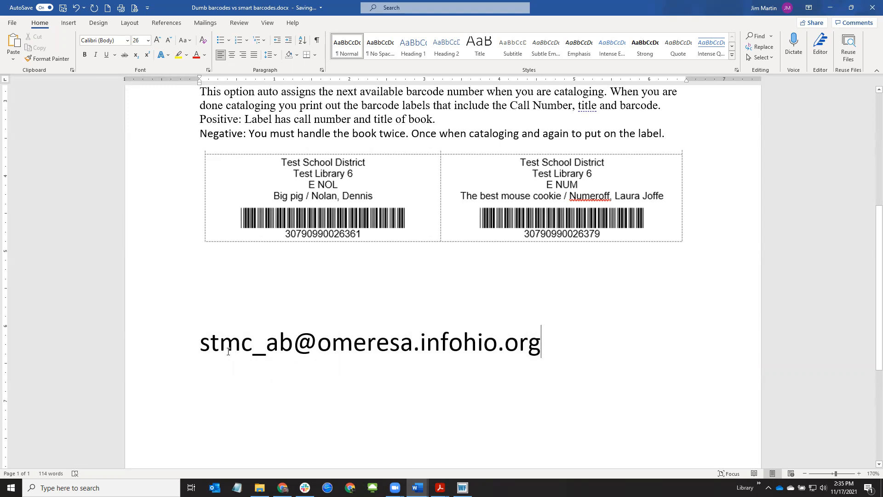
pyautogui.moveTo(203, 343); pyautogui.dragTo(529, 340)
pyautogui.click(544, 353)
pyautogui.click(161, 348)
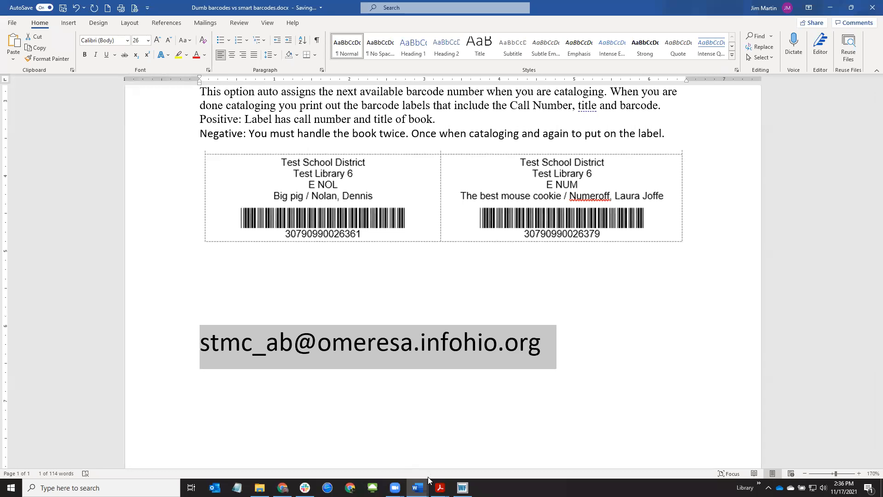
pyautogui.moveTo(395, 488)
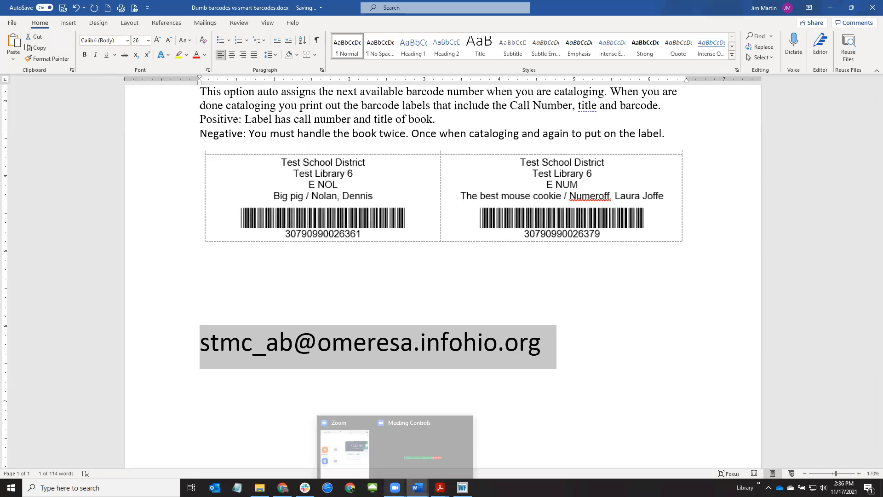
pyautogui.click(419, 462)
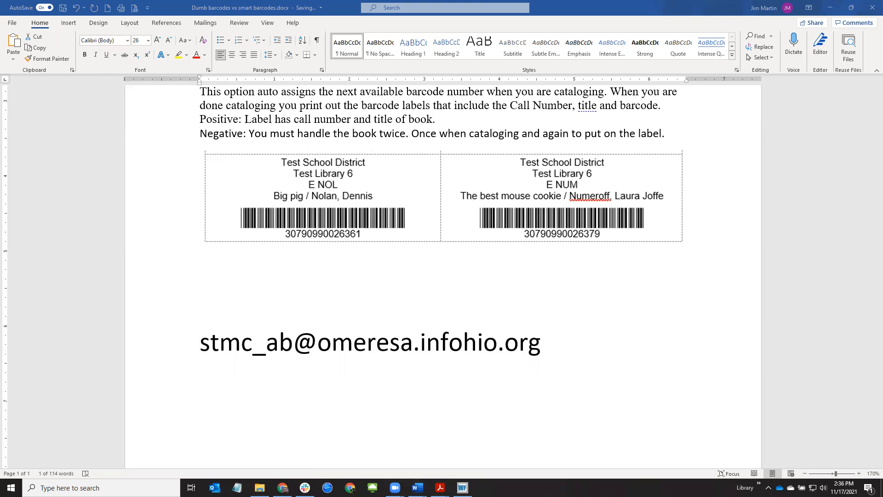